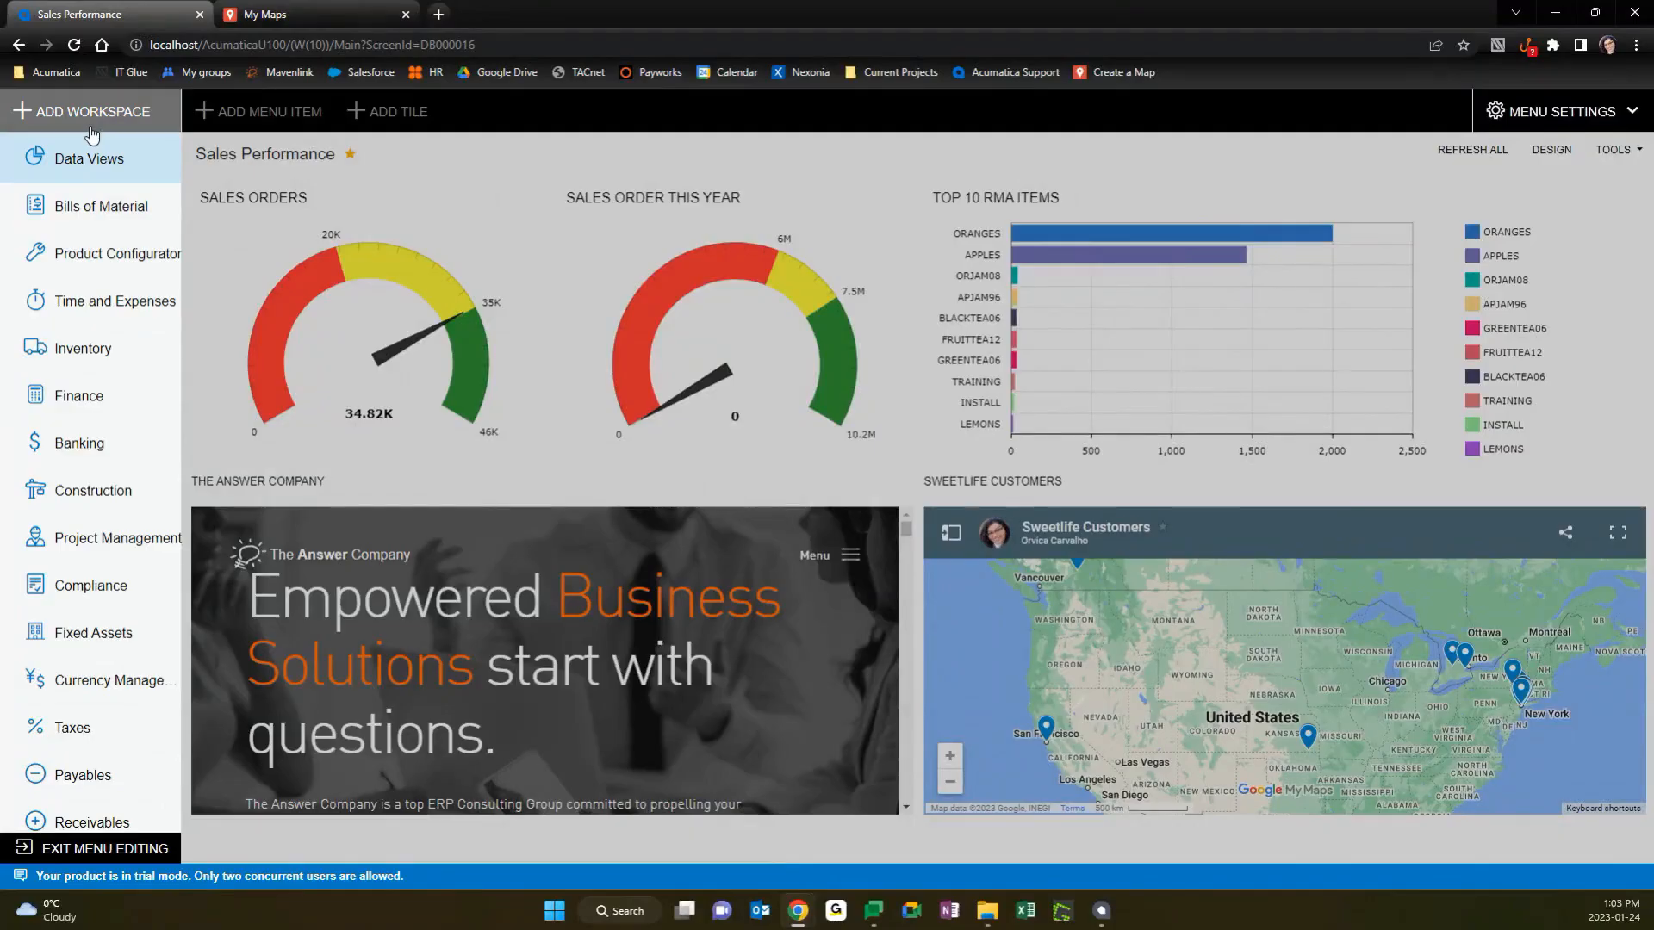
# Create a workspace titled Front Office with the home icon in the Operations area.
pyautogui.click(92, 116)
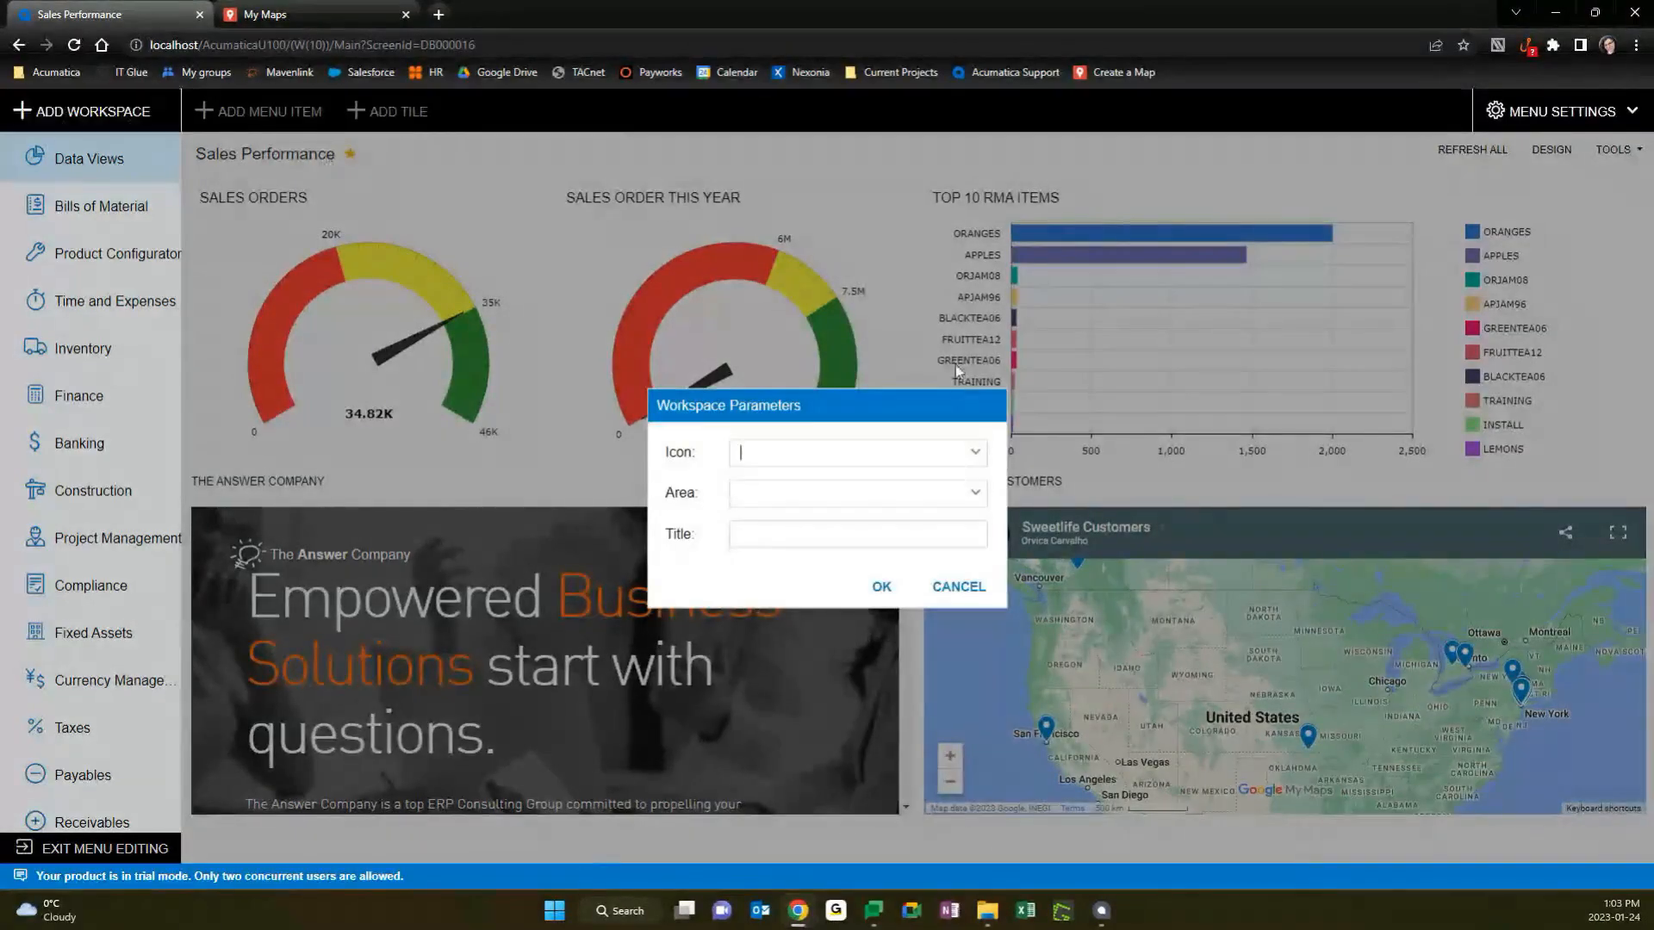
pyautogui.click(974, 457)
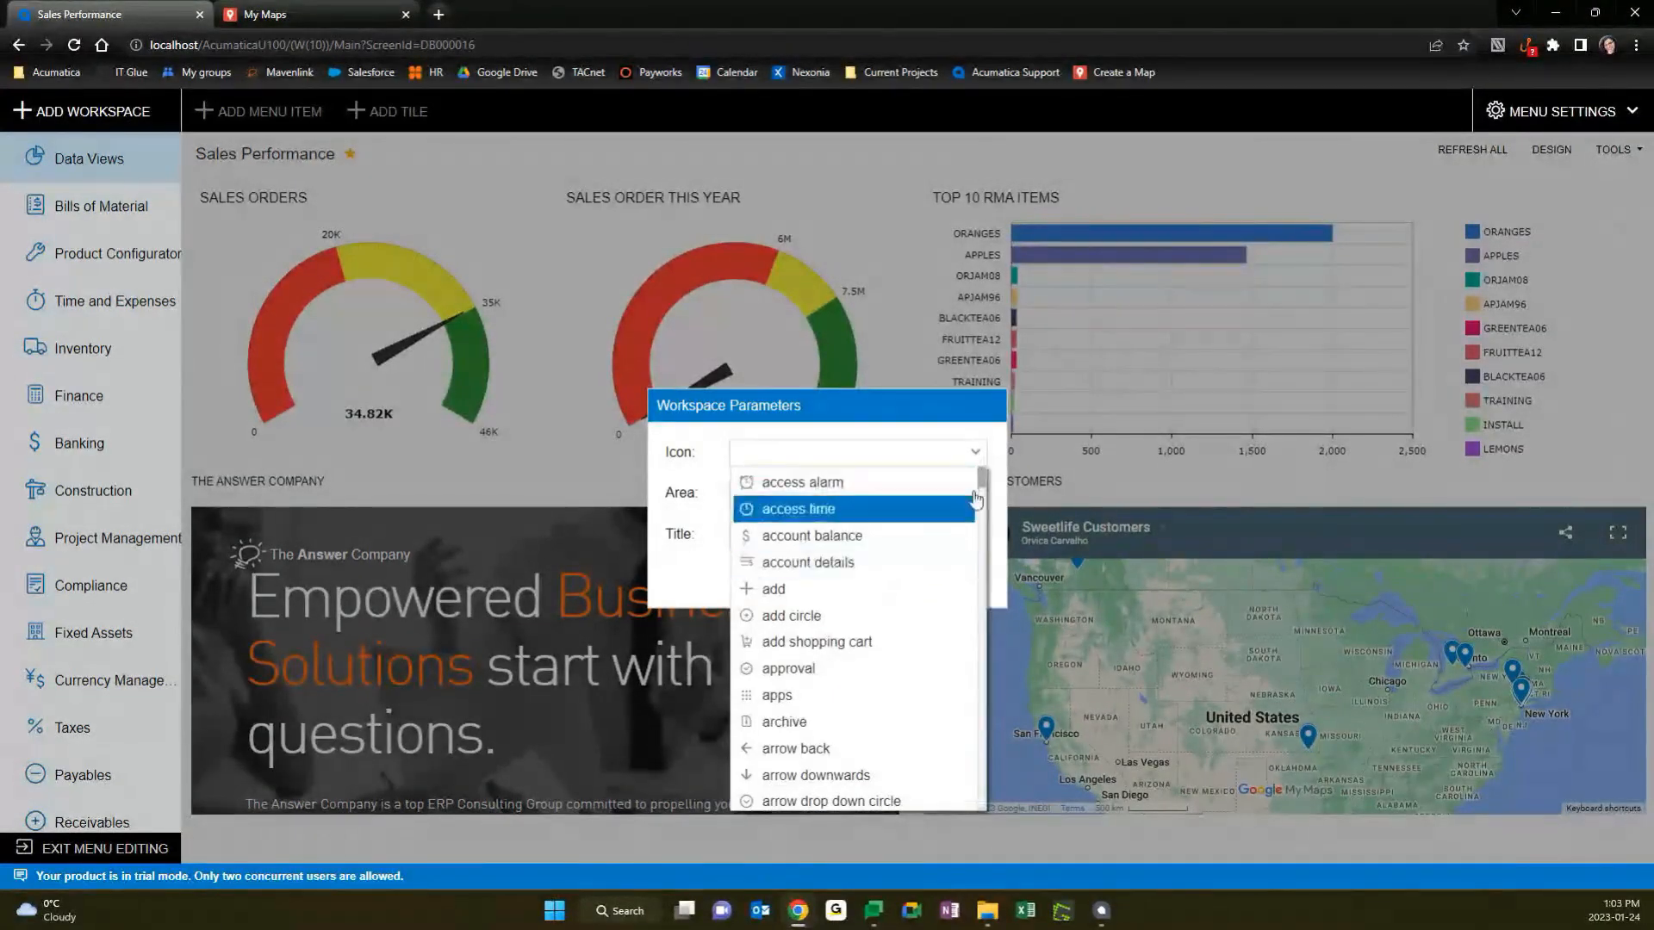
pyautogui.moveTo(982, 481); pyautogui.dragTo(972, 627)
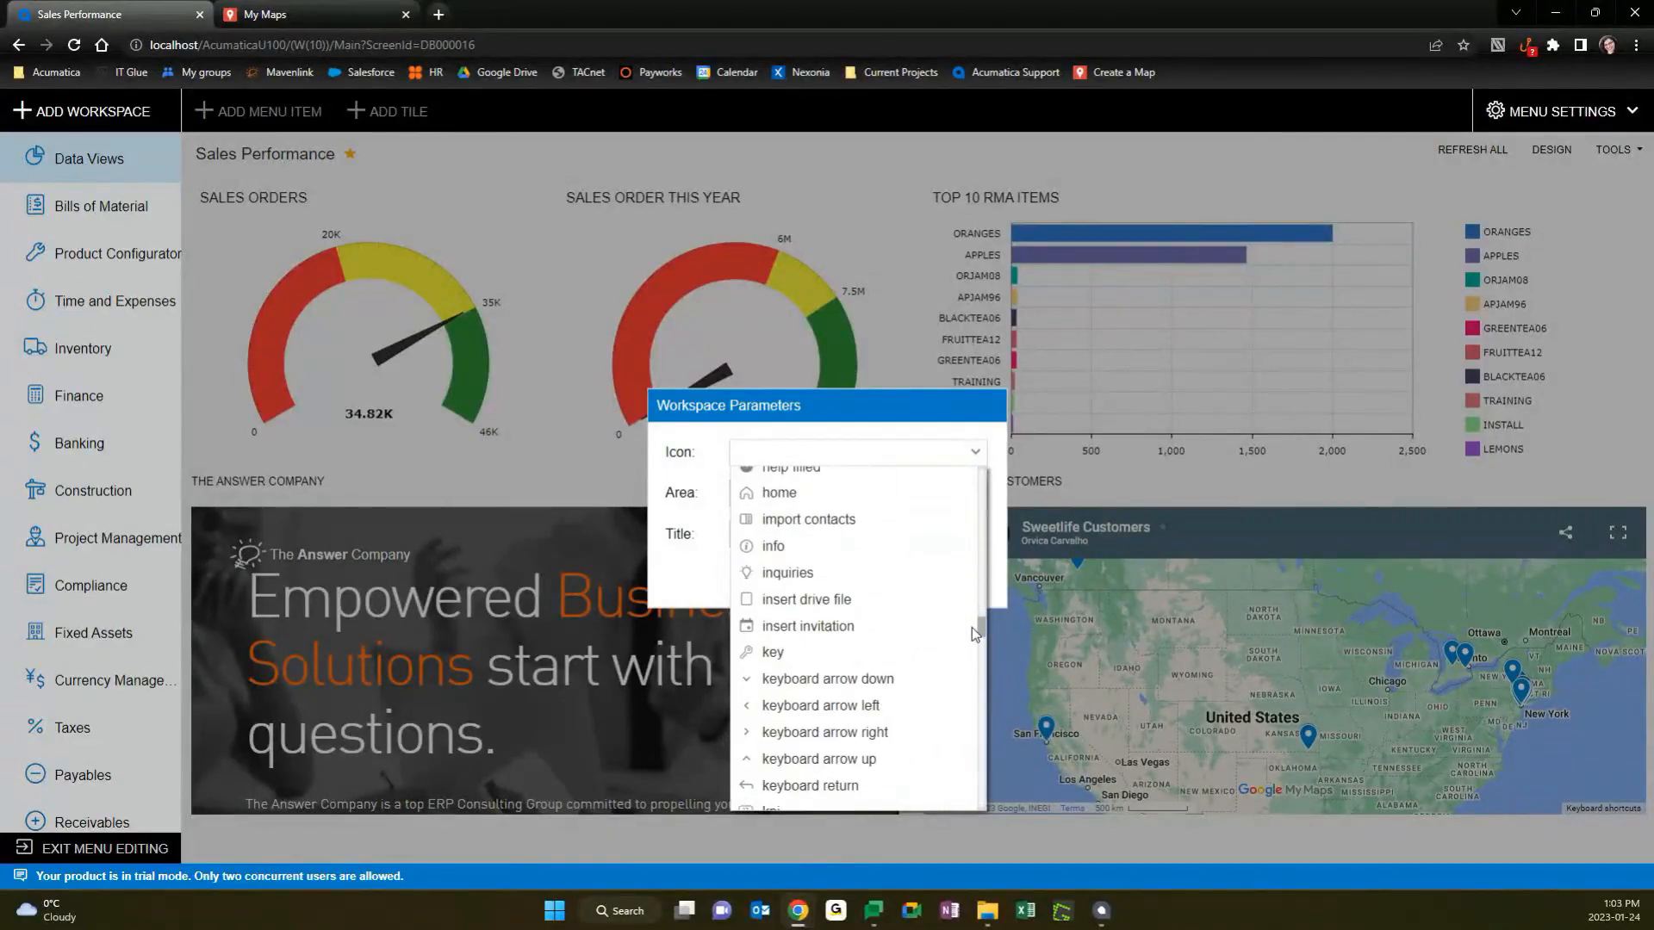
pyautogui.click(832, 495)
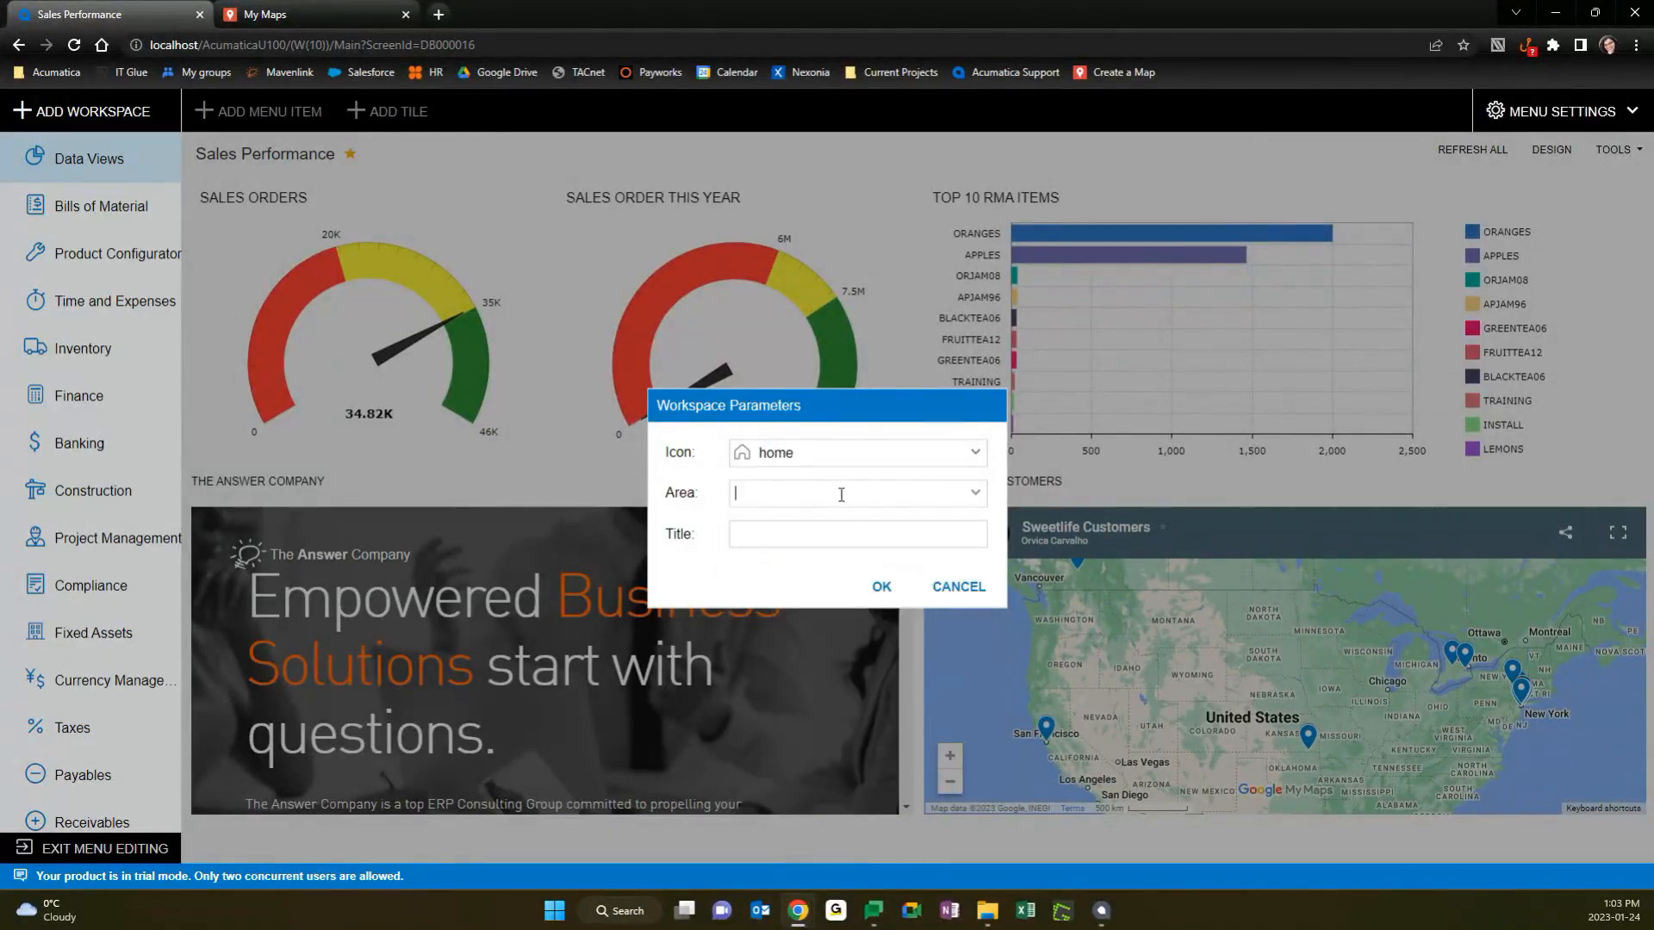
pyautogui.click(975, 493)
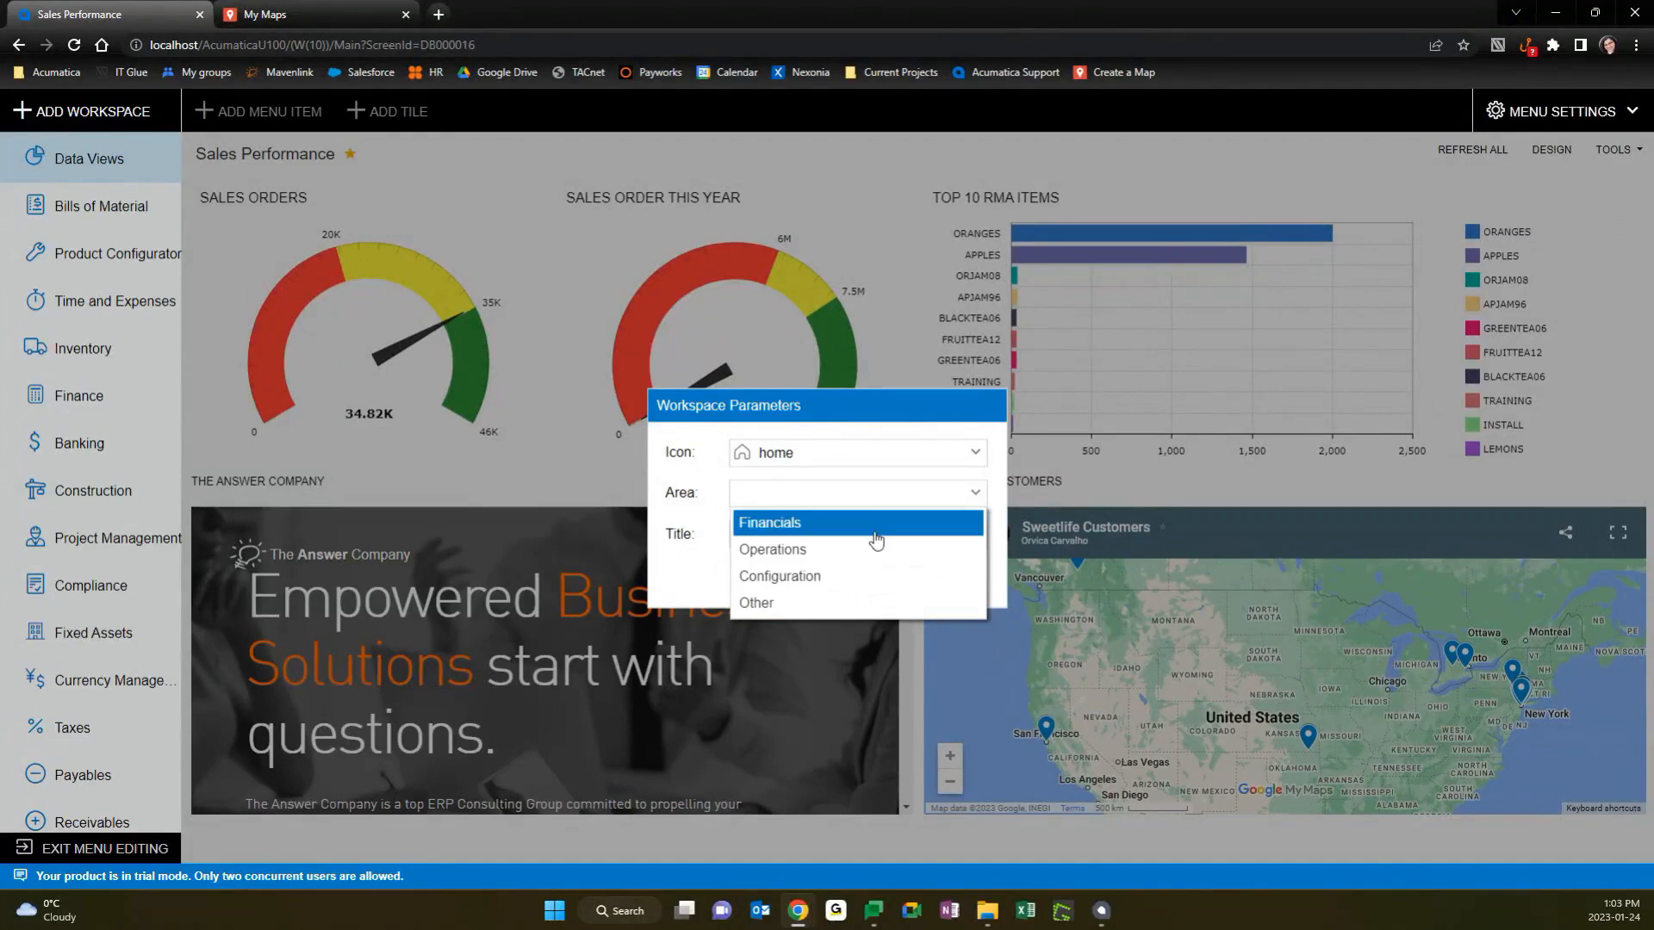
pyautogui.click(866, 564)
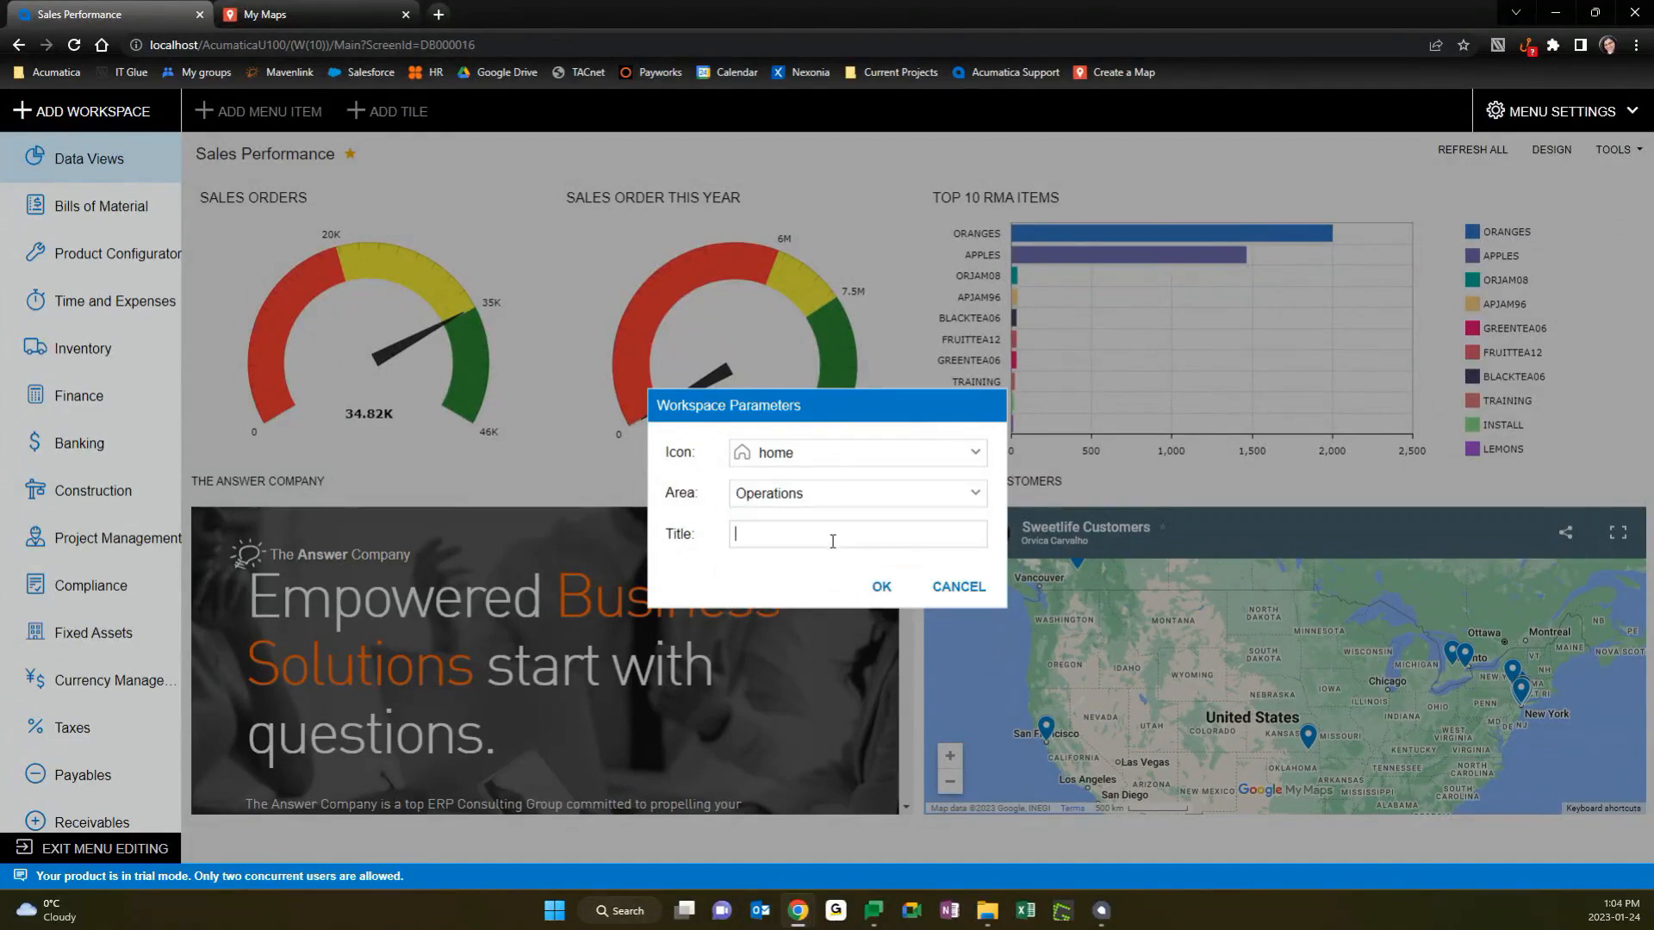
pyautogui.write('Front o')
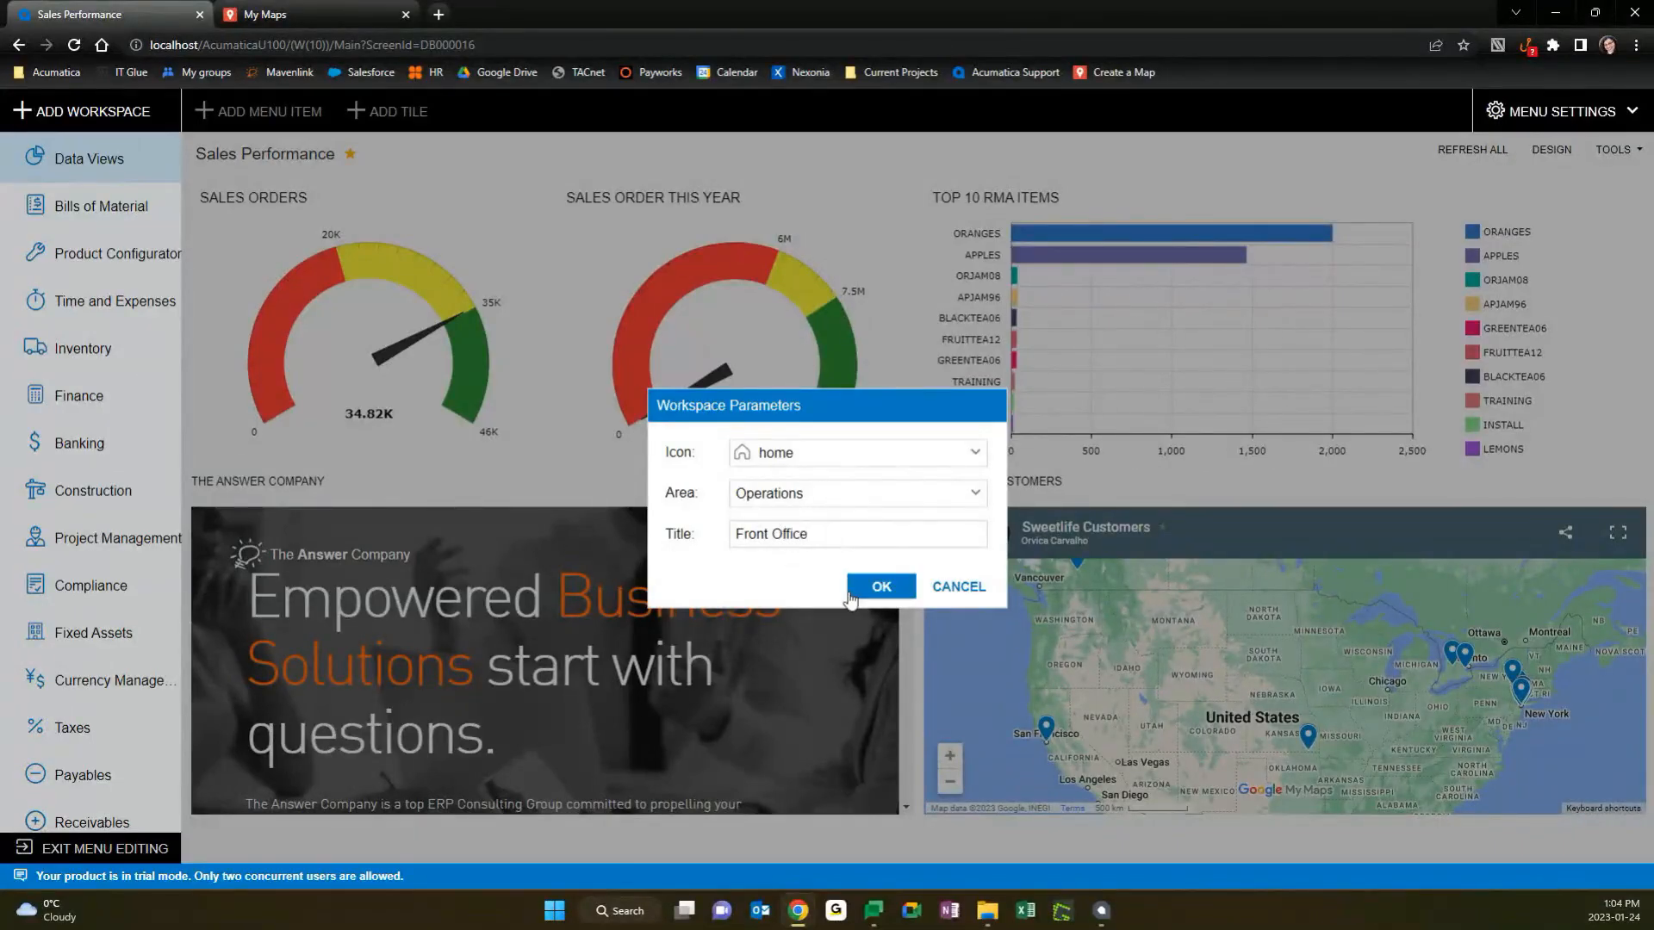
pyautogui.click(881, 586)
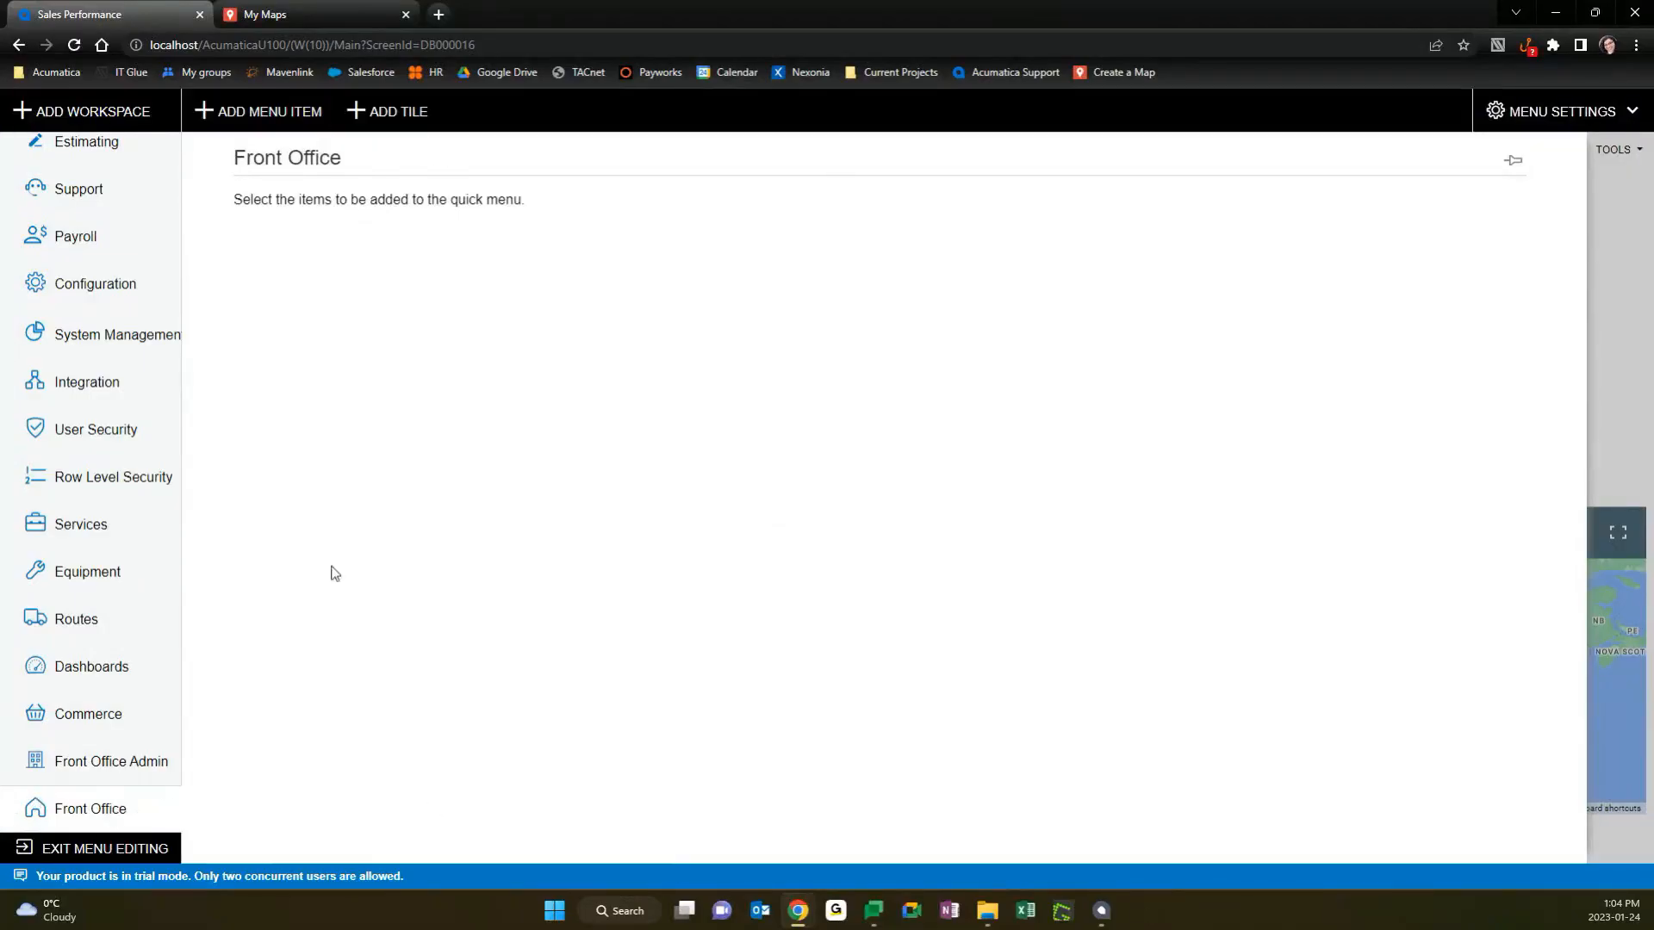
# Add the Non-Stock Items and Employees forms as menu items to the Front Office workspace.
pyautogui.click(257, 121)
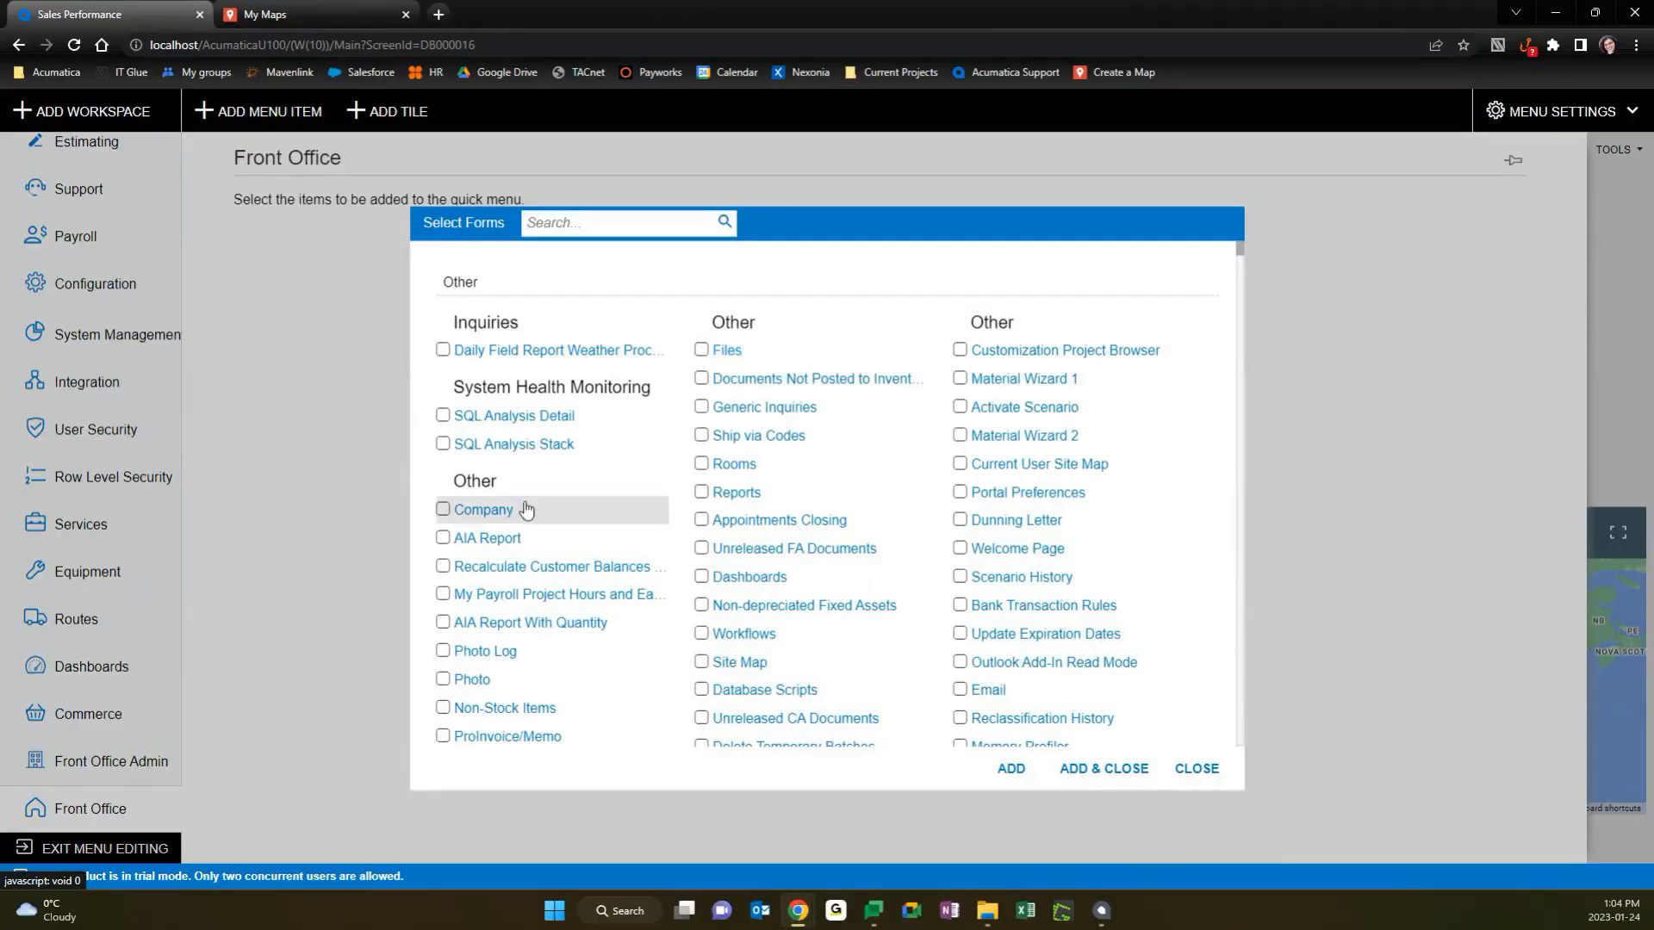
pyautogui.scroll(-4, 526, 510)
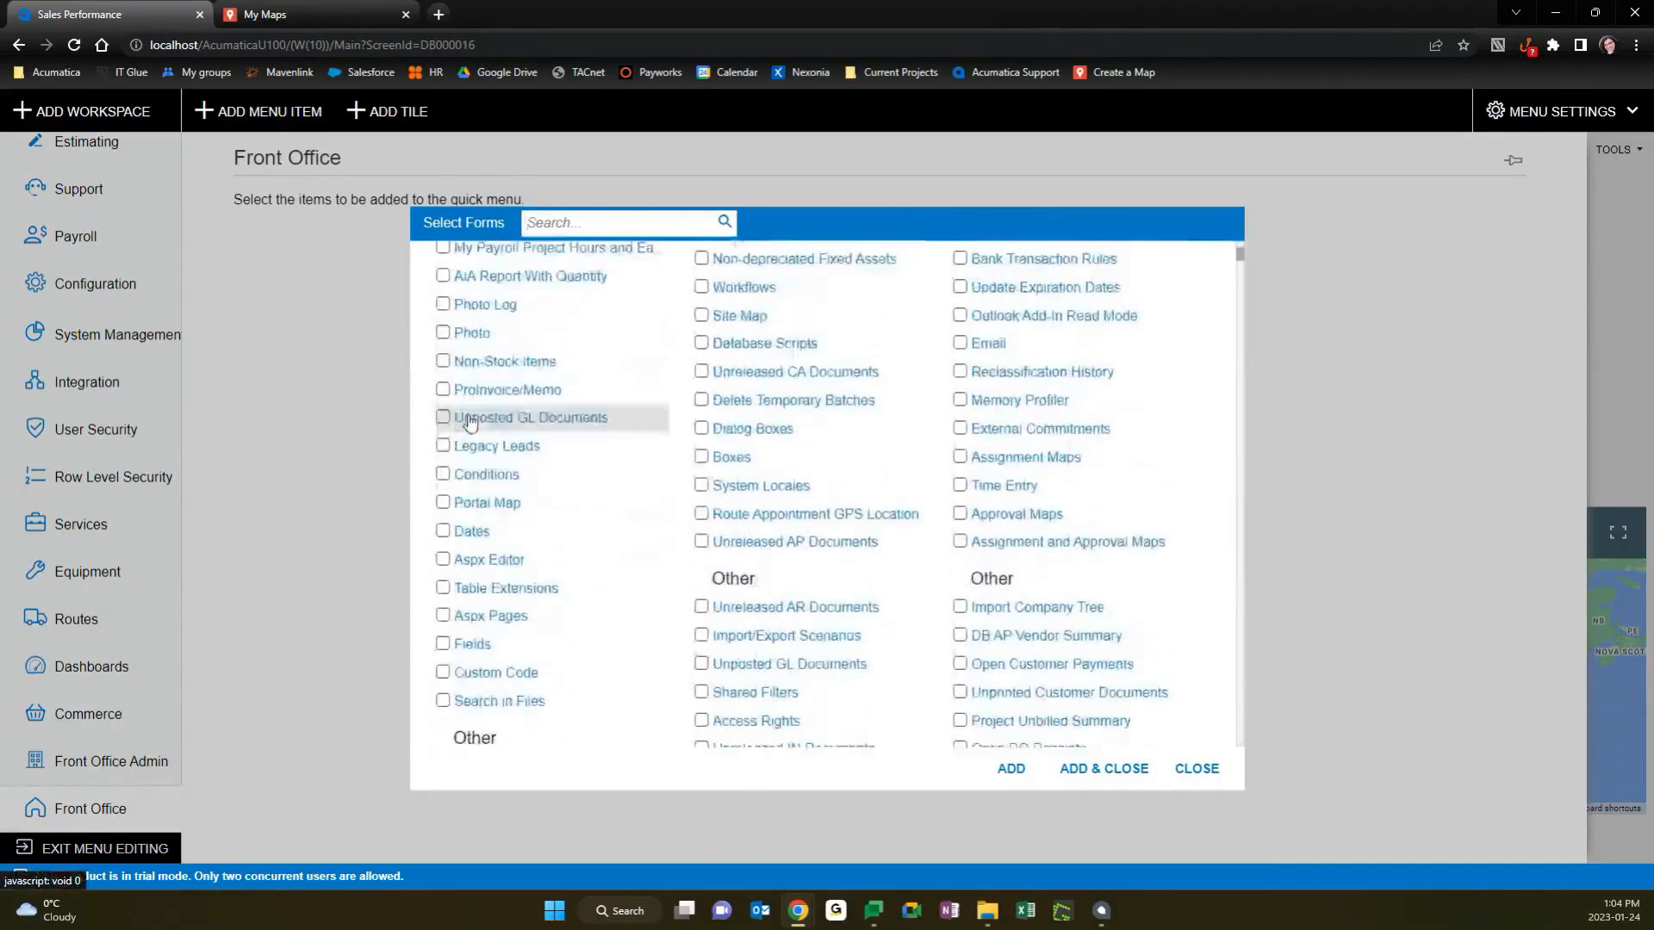
pyautogui.click(443, 361)
pyautogui.scroll(-1, 593, 396)
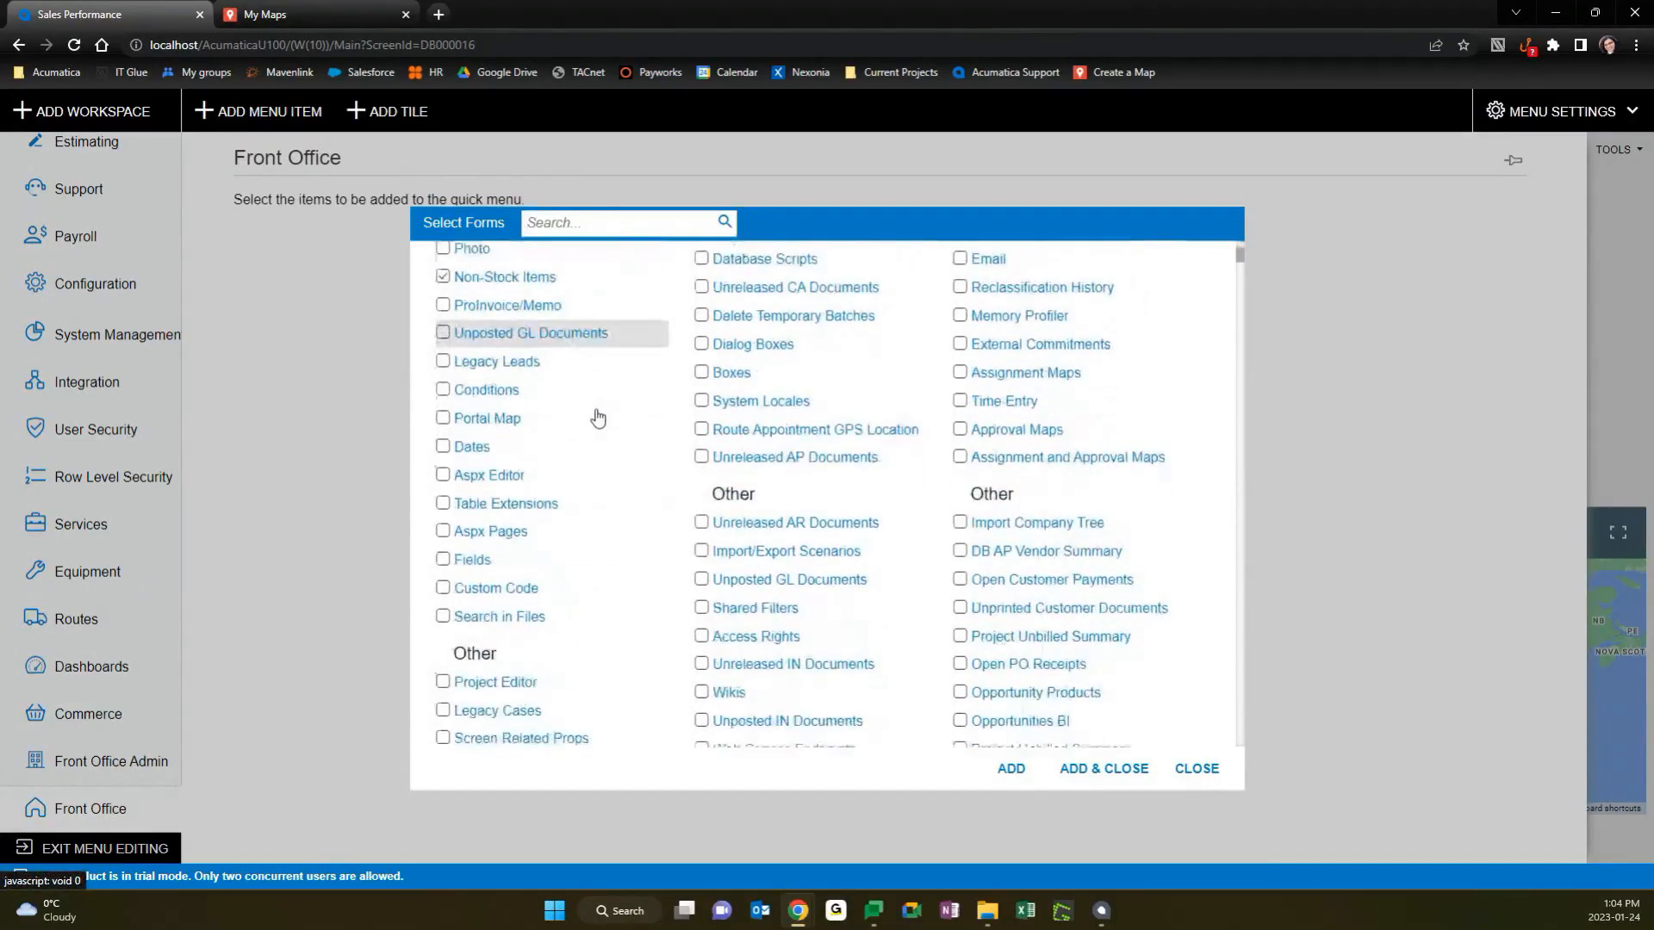
pyautogui.scroll(-1, 597, 419)
pyautogui.scroll(-3, 596, 425)
pyautogui.click(443, 591)
pyautogui.scroll(-2, 649, 548)
pyautogui.scroll(-2, 649, 548)
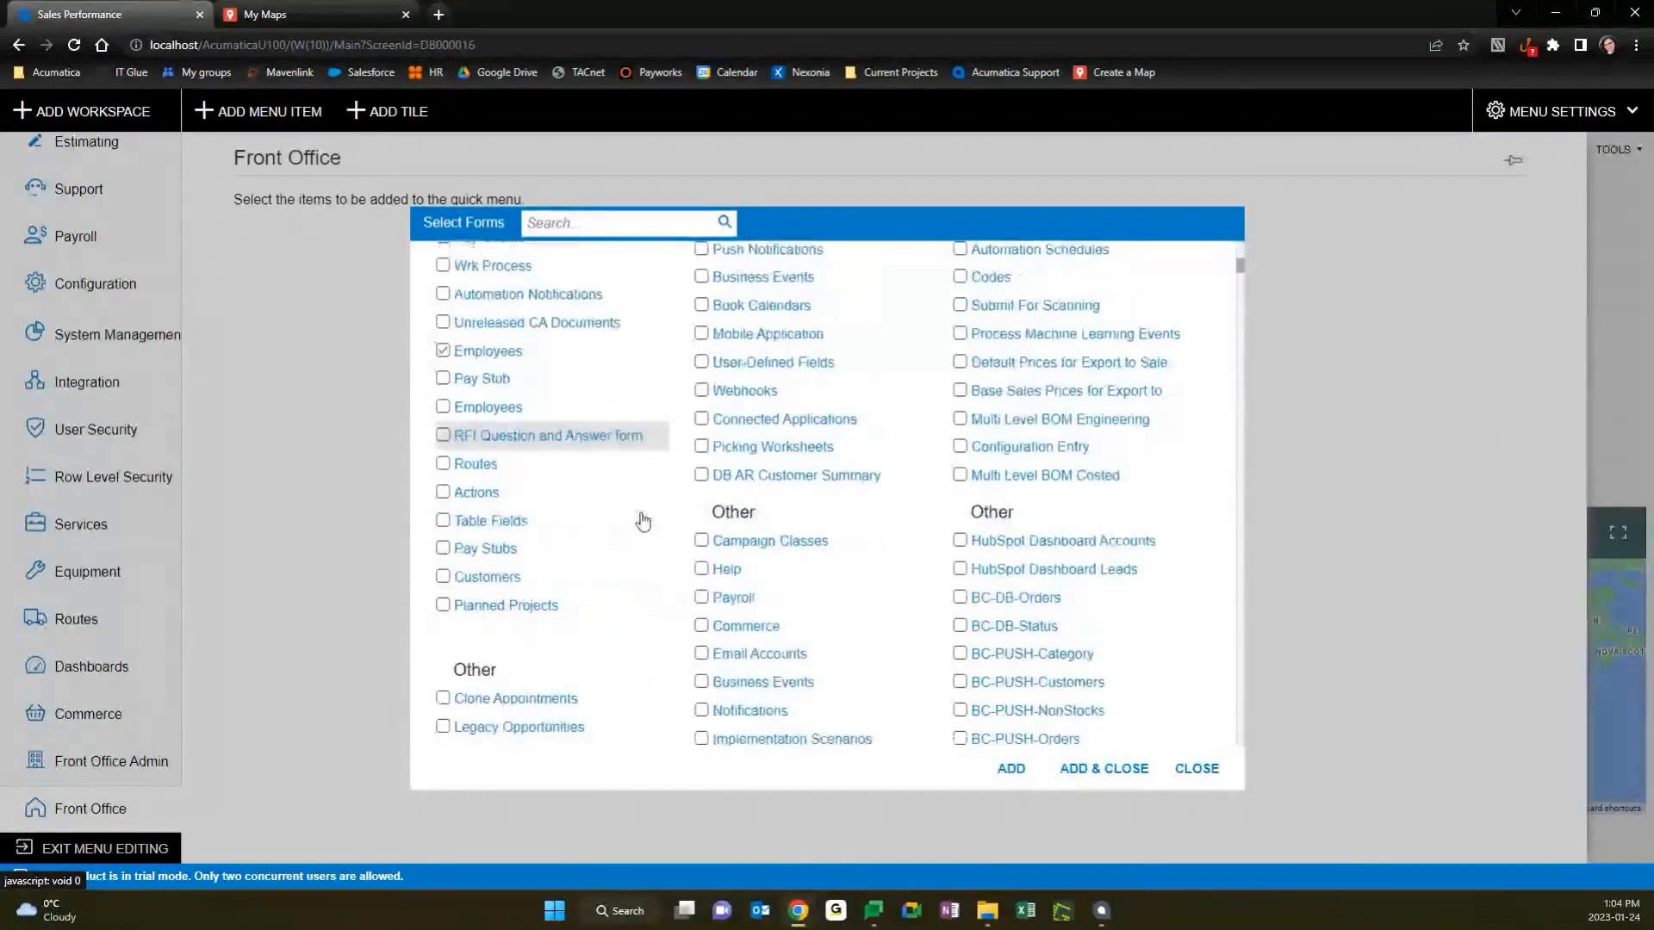
pyautogui.scroll(-1, 661, 534)
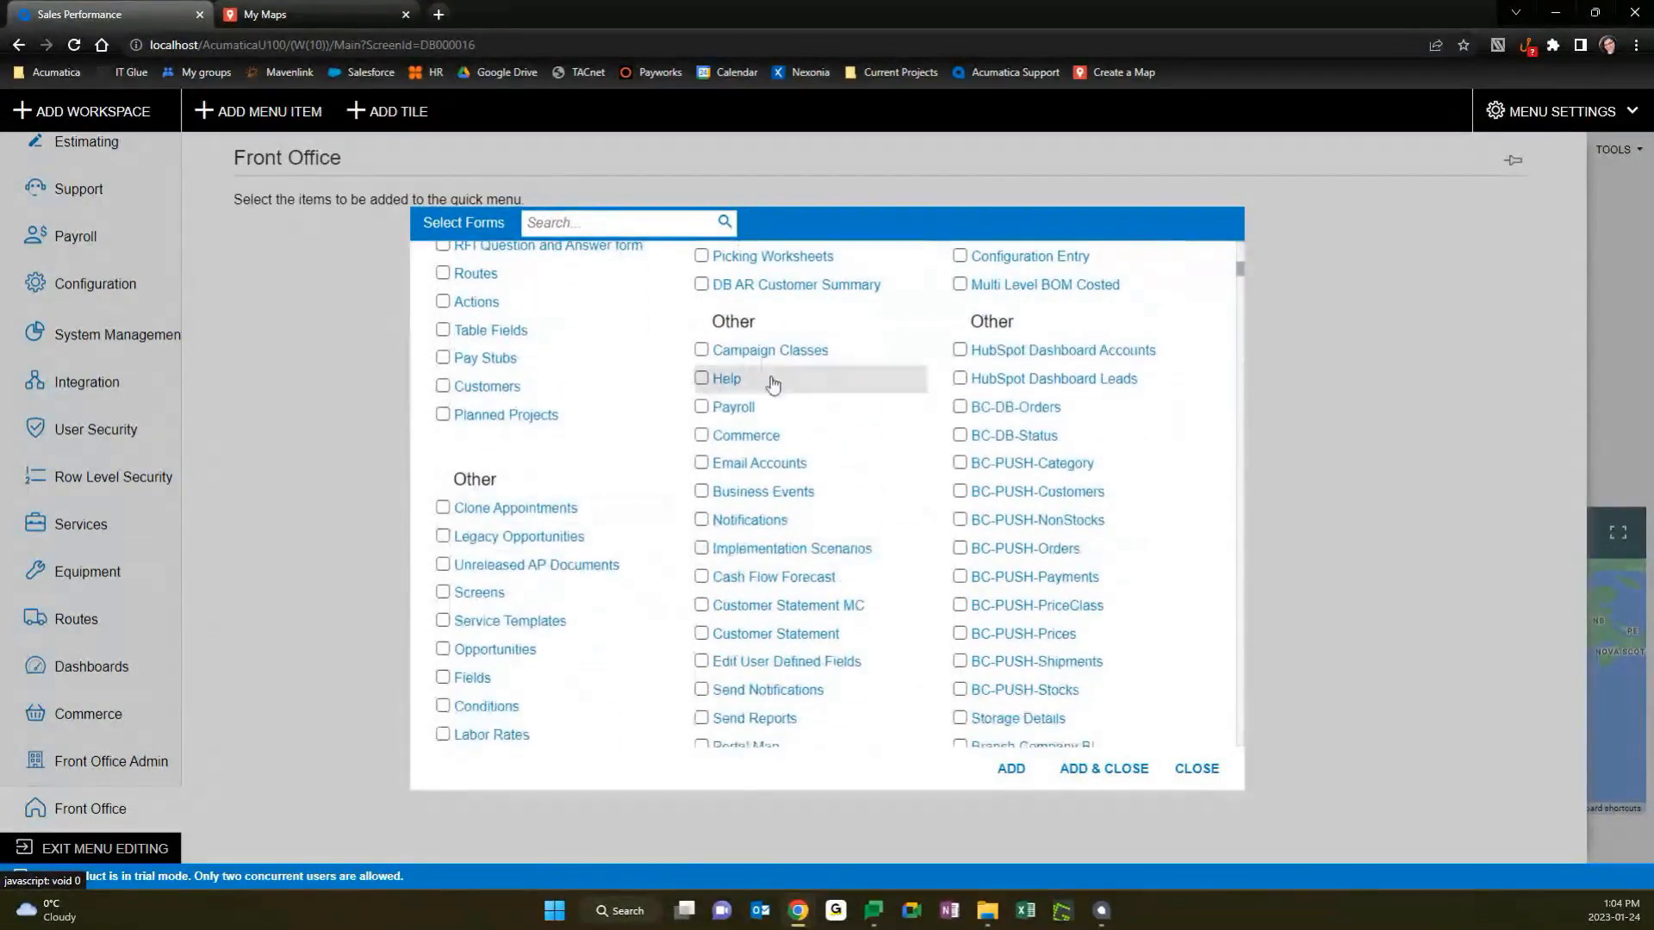
pyautogui.scroll(-5, 947, 500)
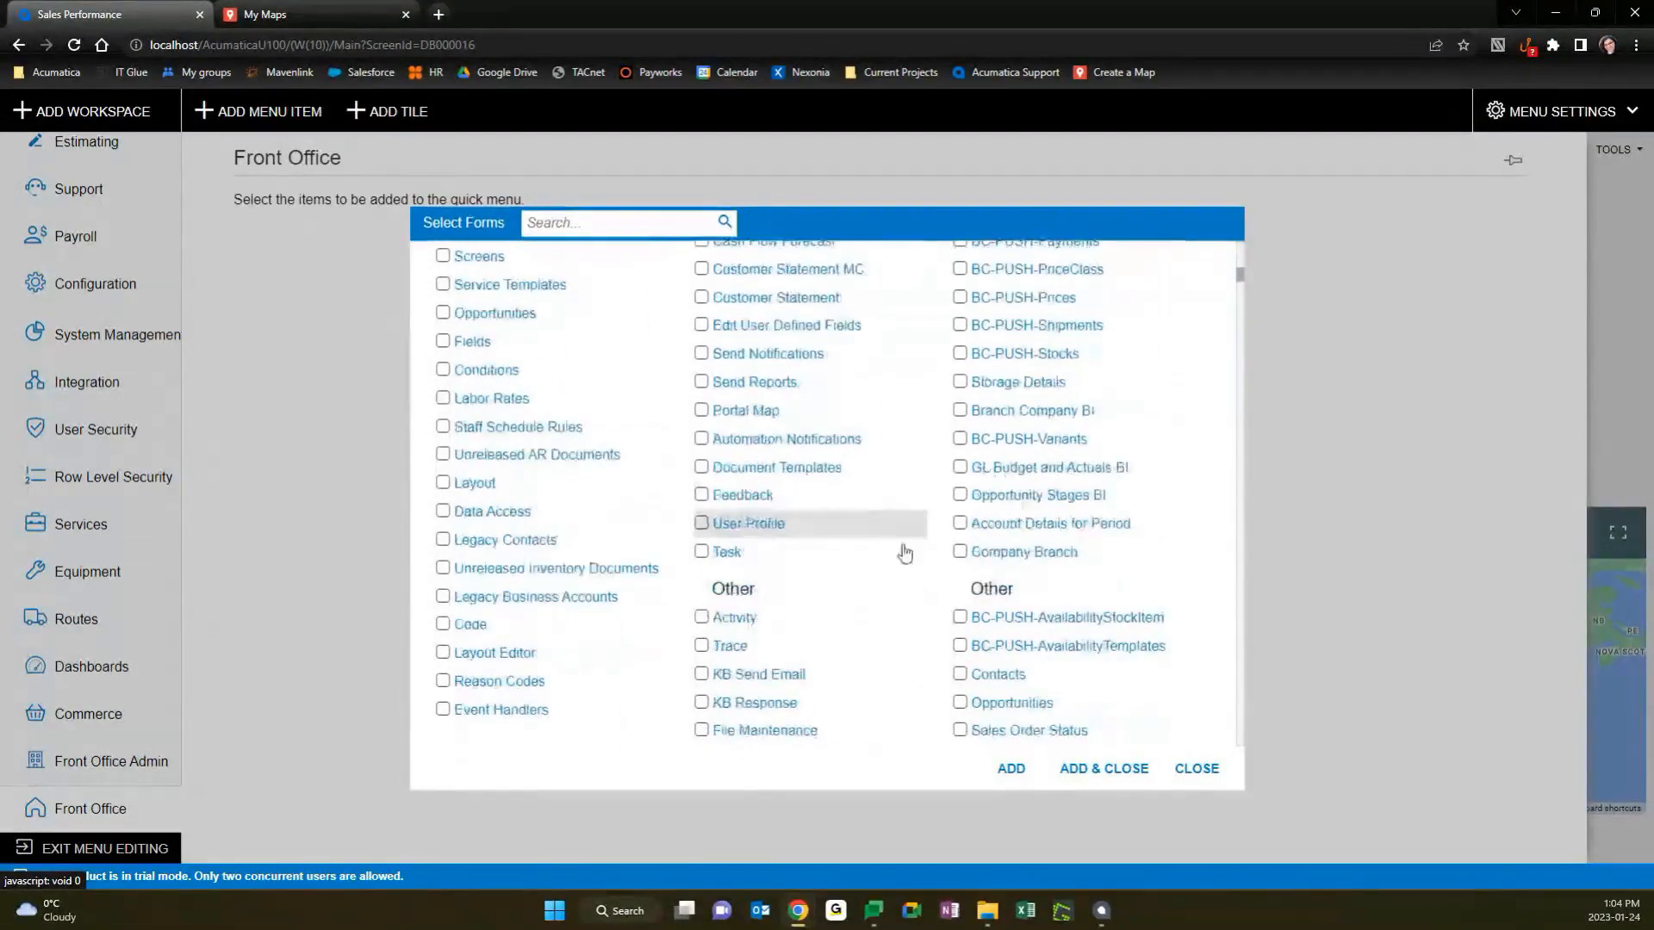
pyautogui.scroll(10, 565, 469)
pyautogui.click(1013, 771)
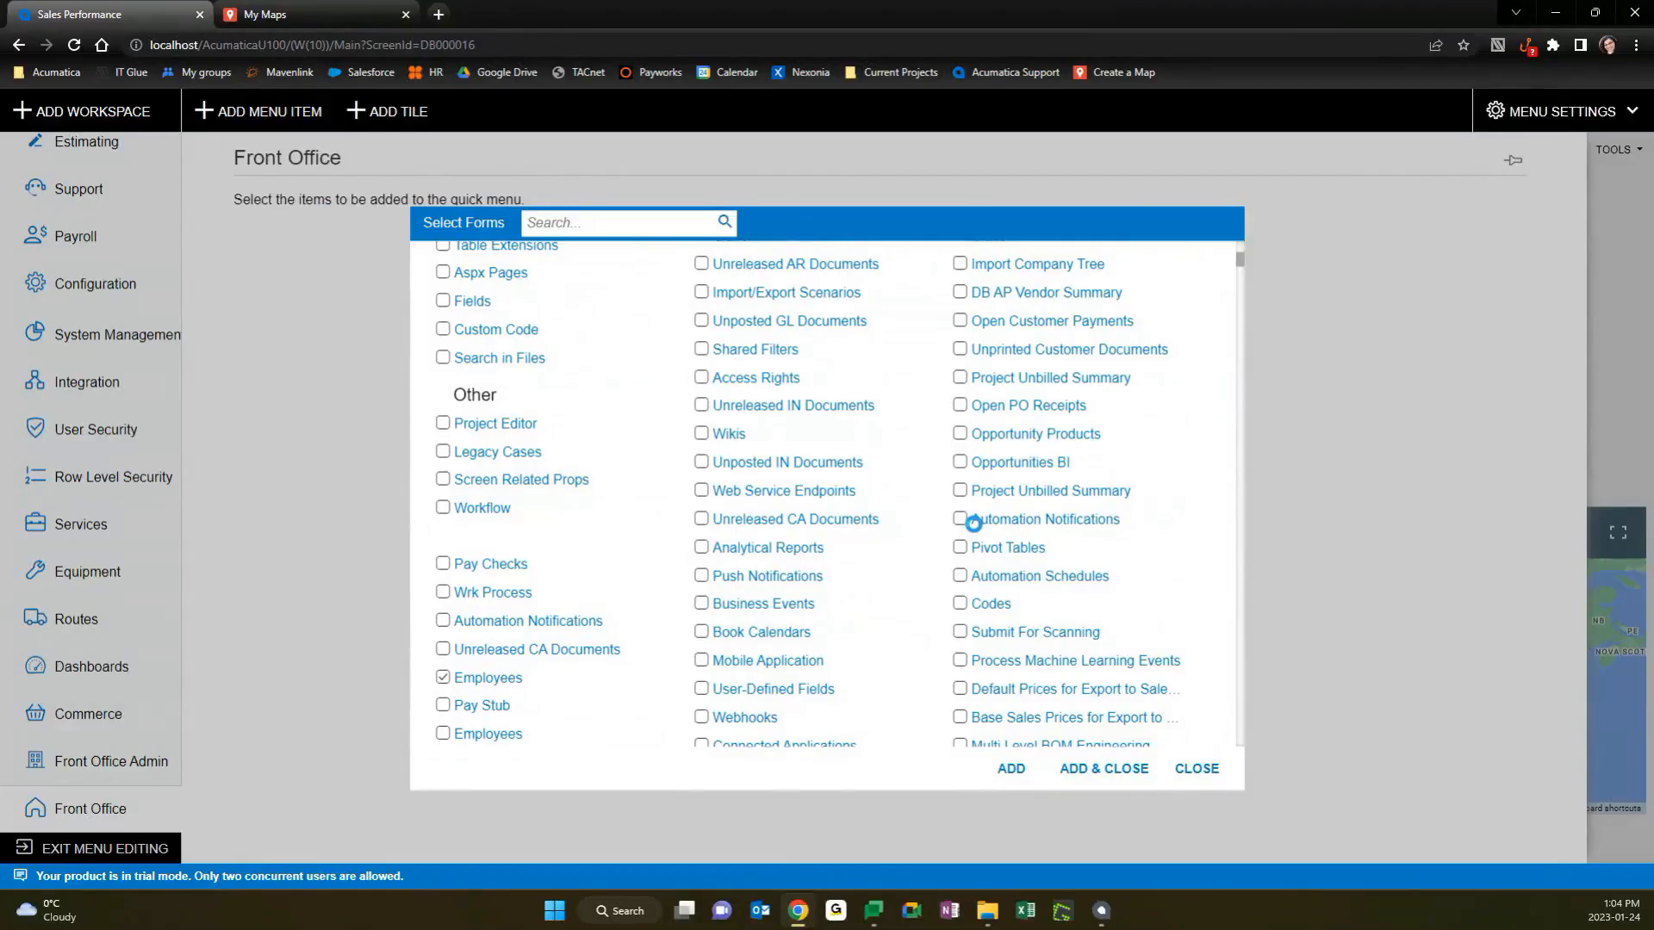
pyautogui.click(1197, 768)
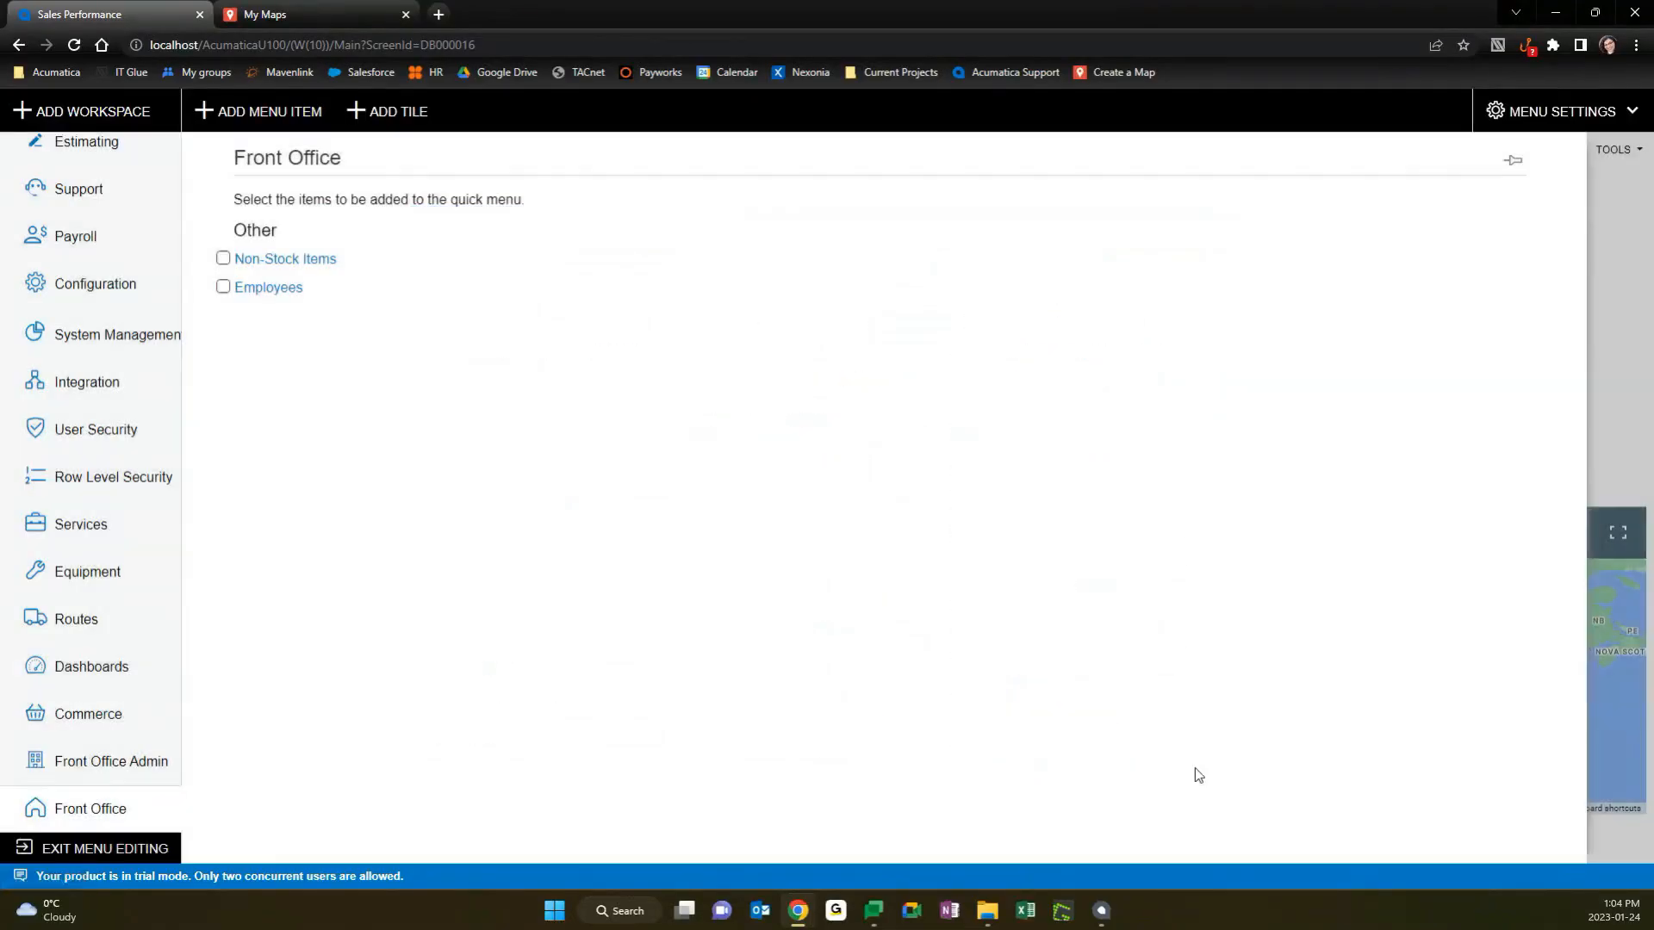
# Set the category of the Non-Stock Items menu item to Activities, keeping its title.
pyautogui.scroll(7, 129, 362)
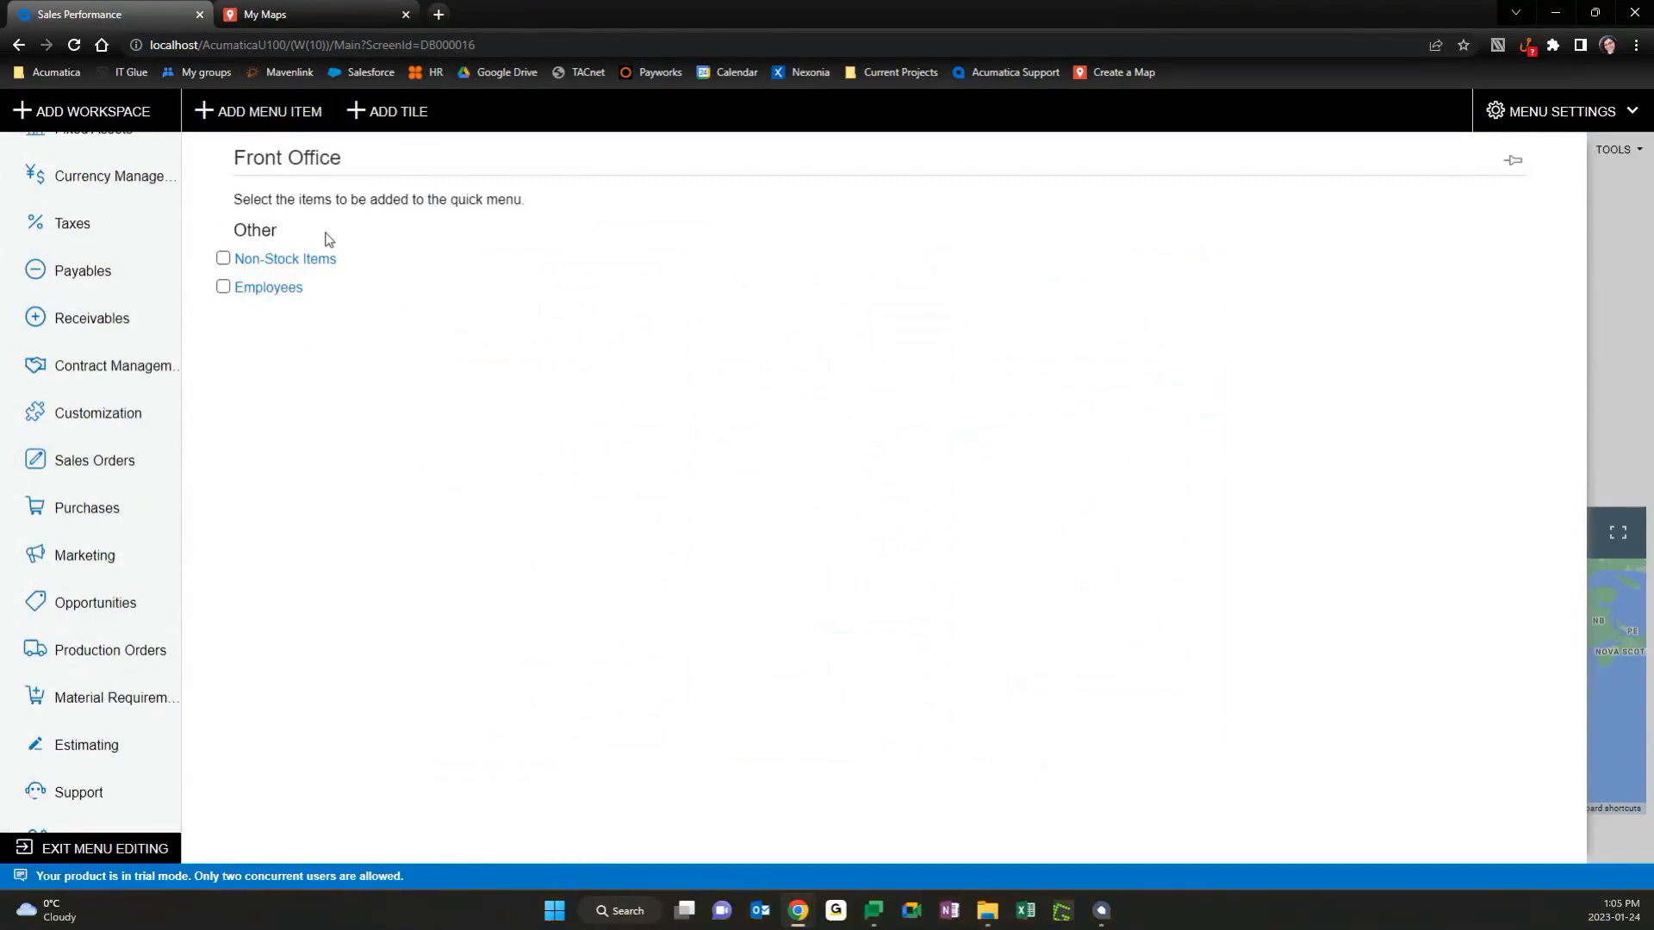
pyautogui.click(414, 260)
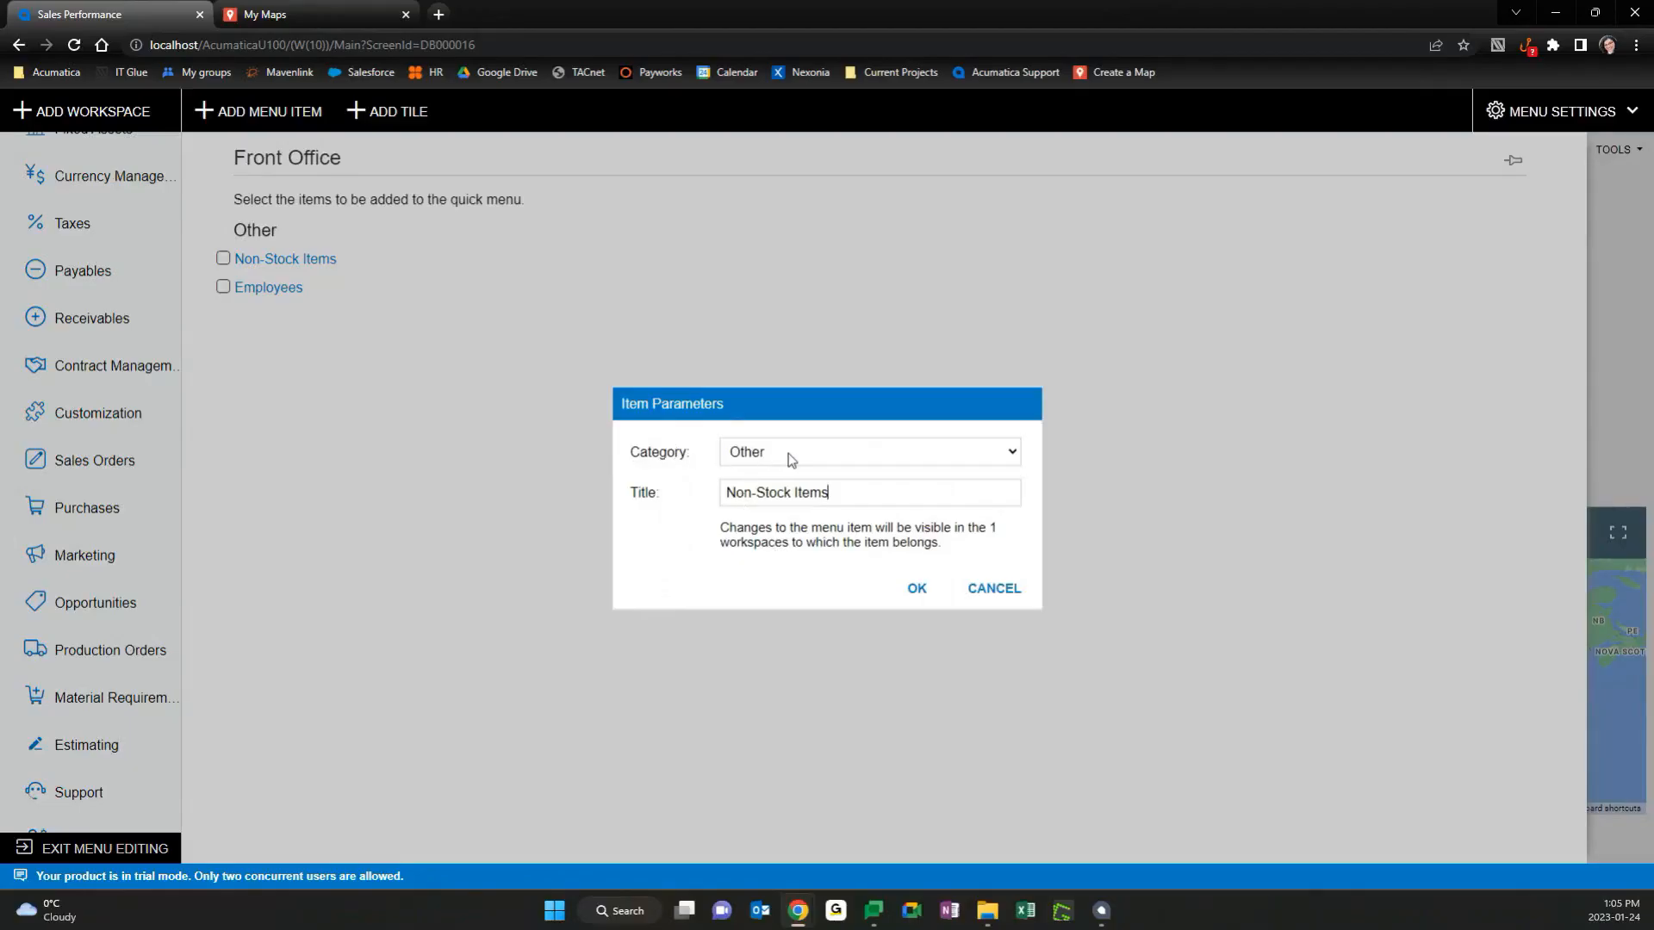
pyautogui.click(999, 453)
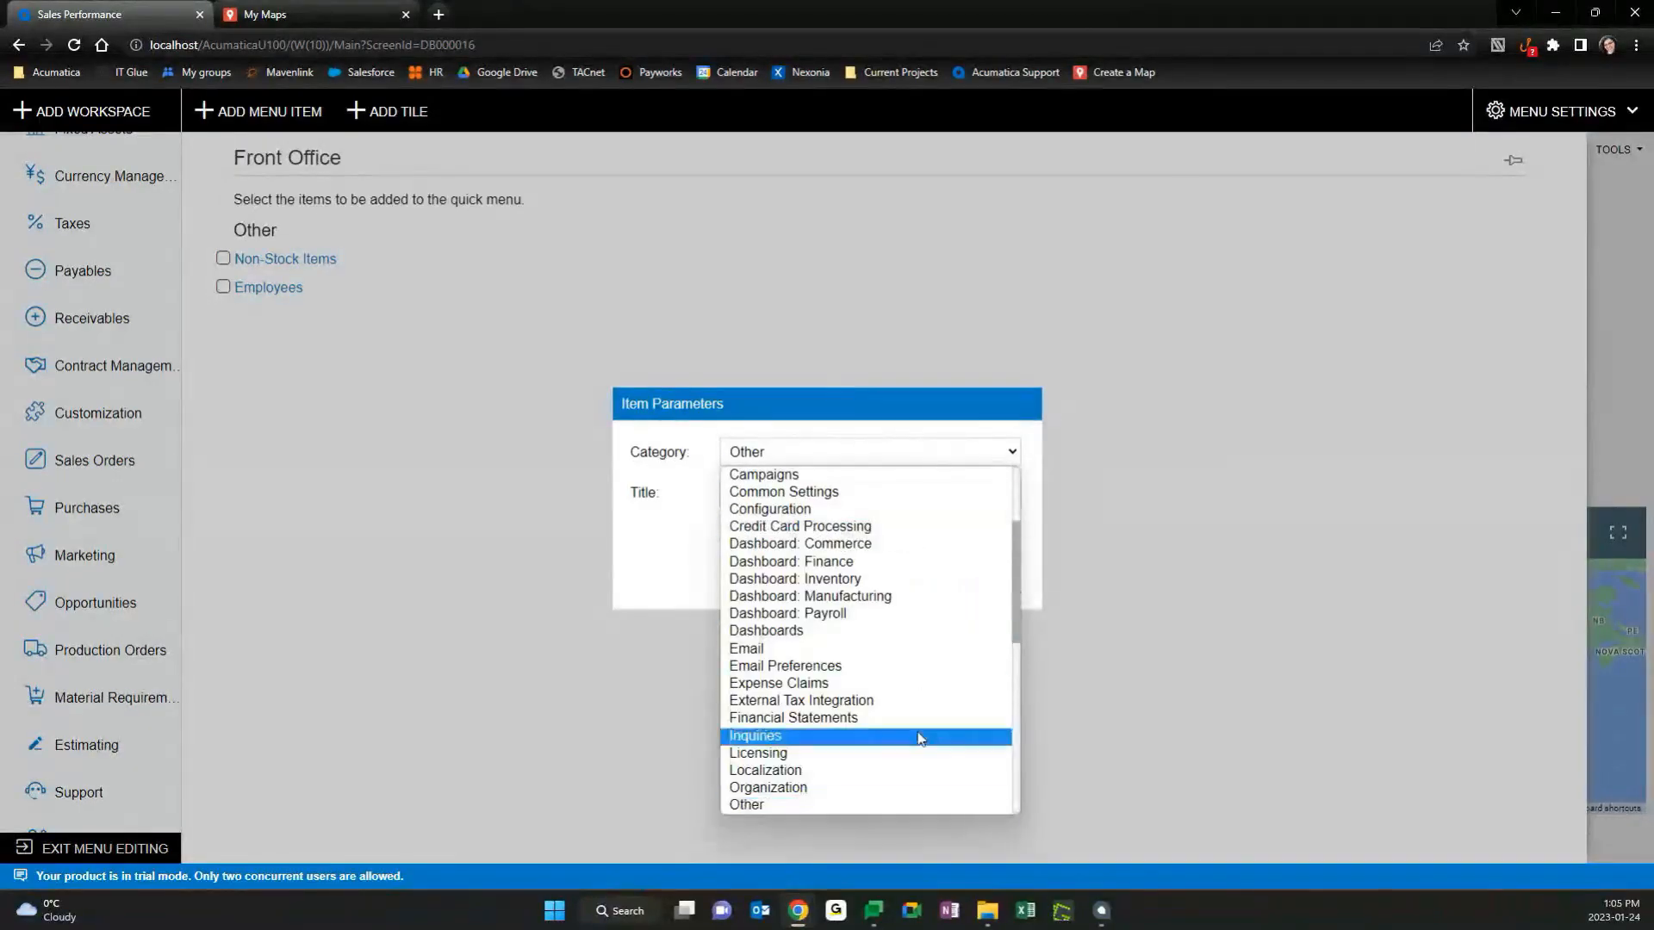
pyautogui.scroll(3, 829, 775)
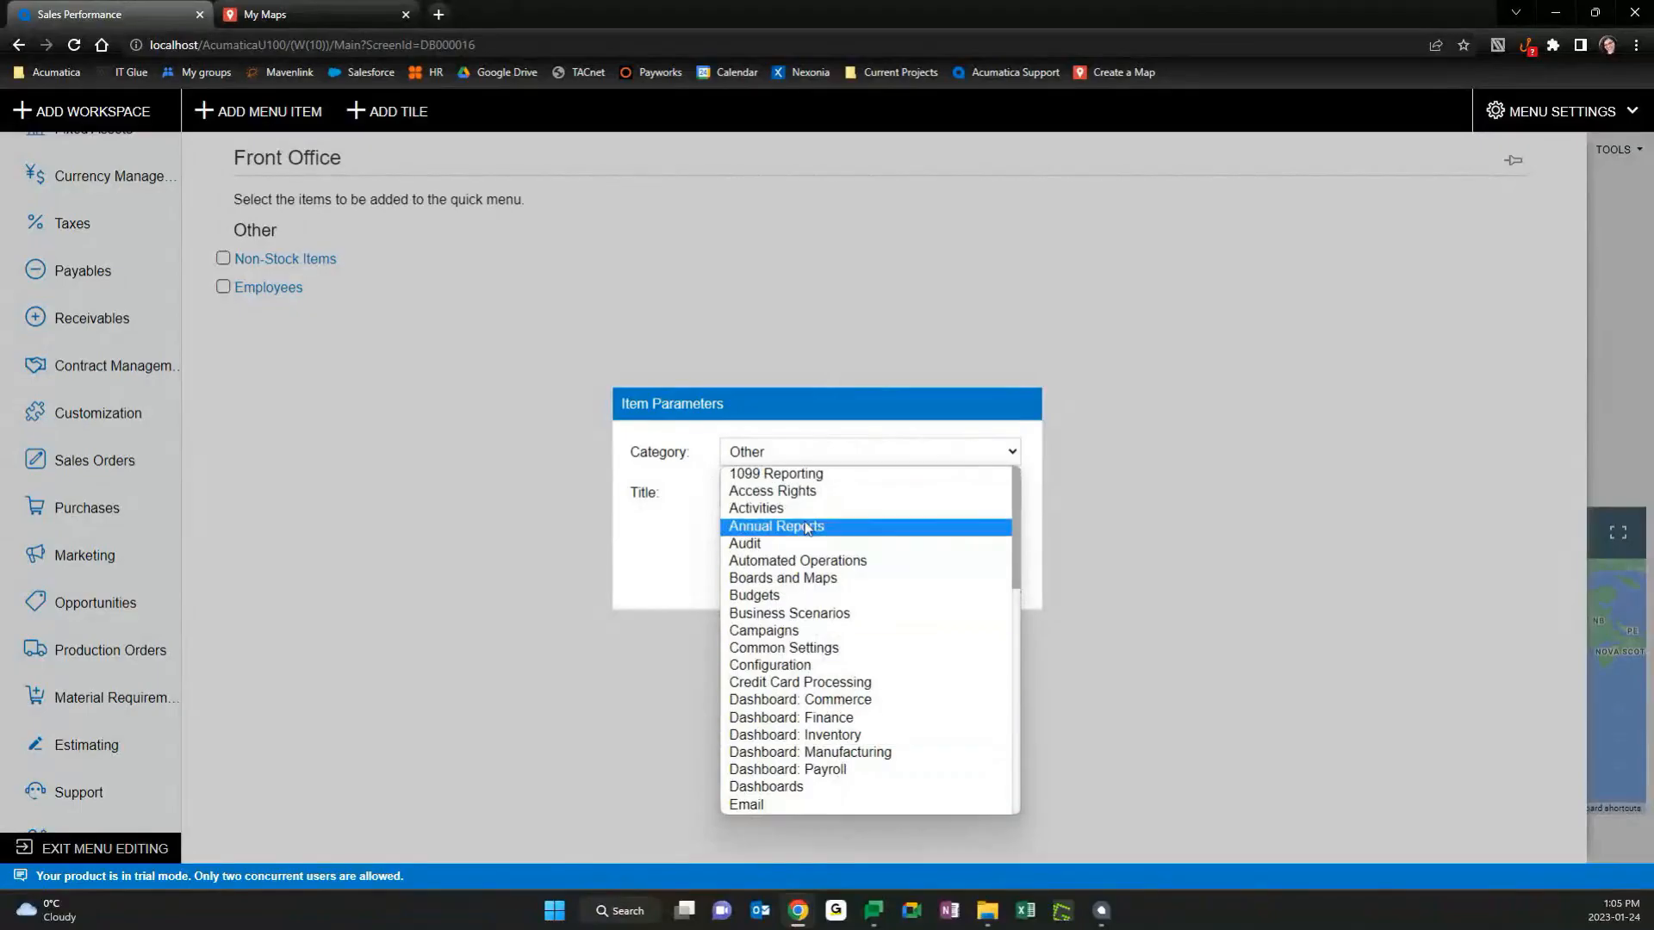
pyautogui.scroll(-2, 786, 549)
pyautogui.scroll(3, 786, 549)
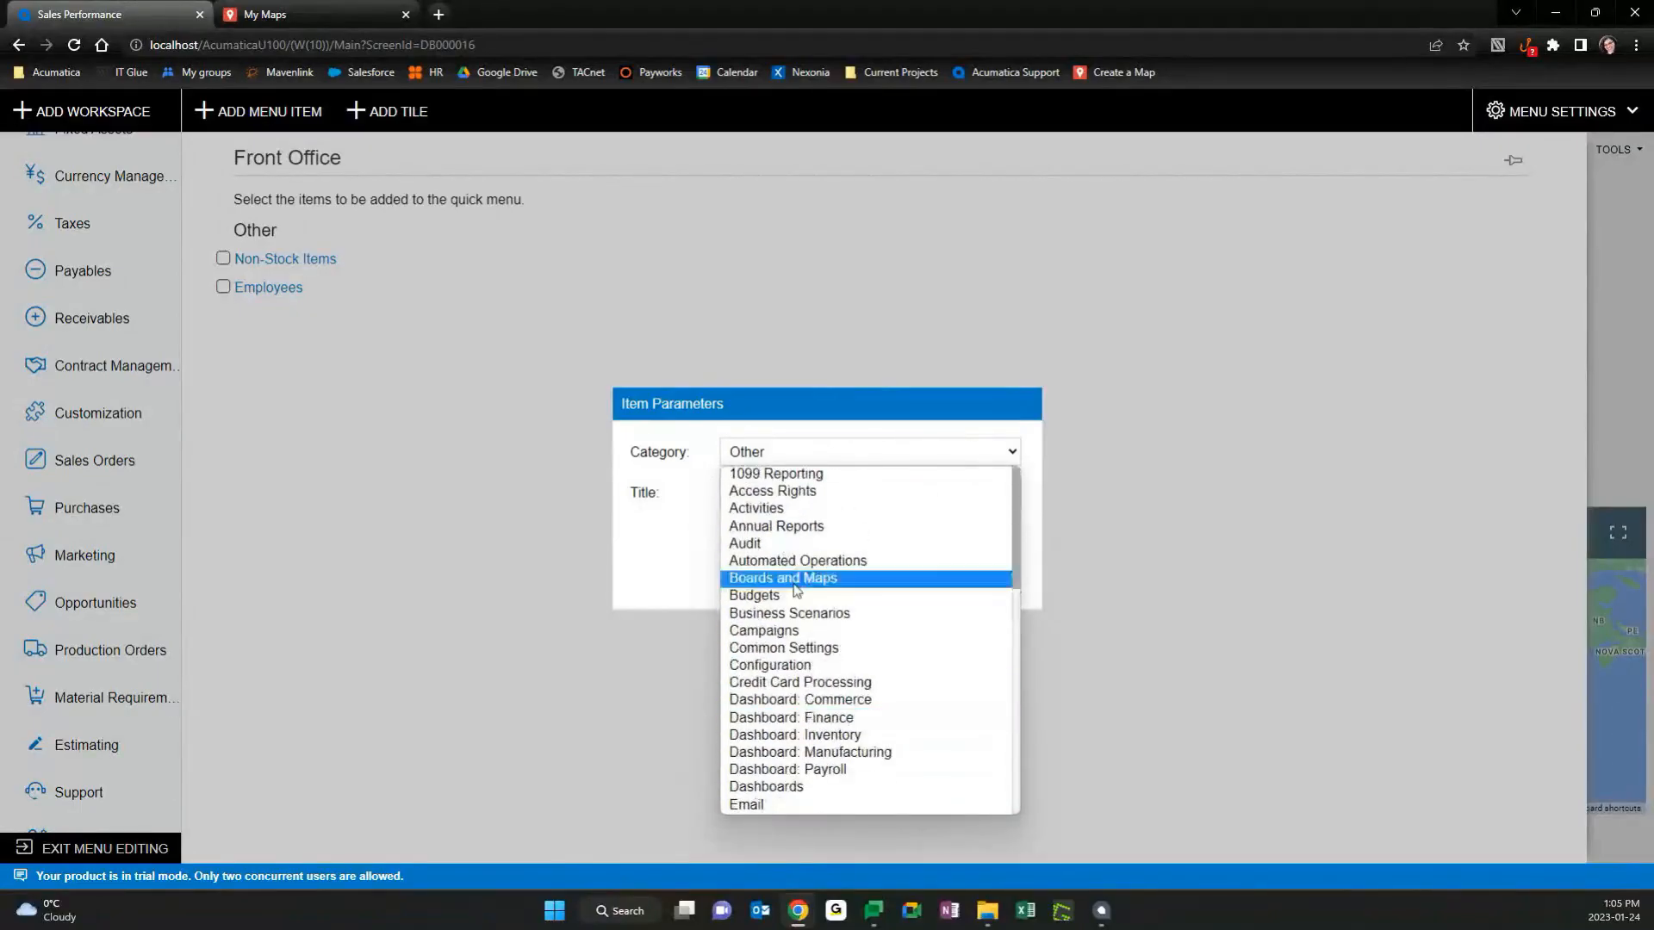
pyautogui.click(769, 513)
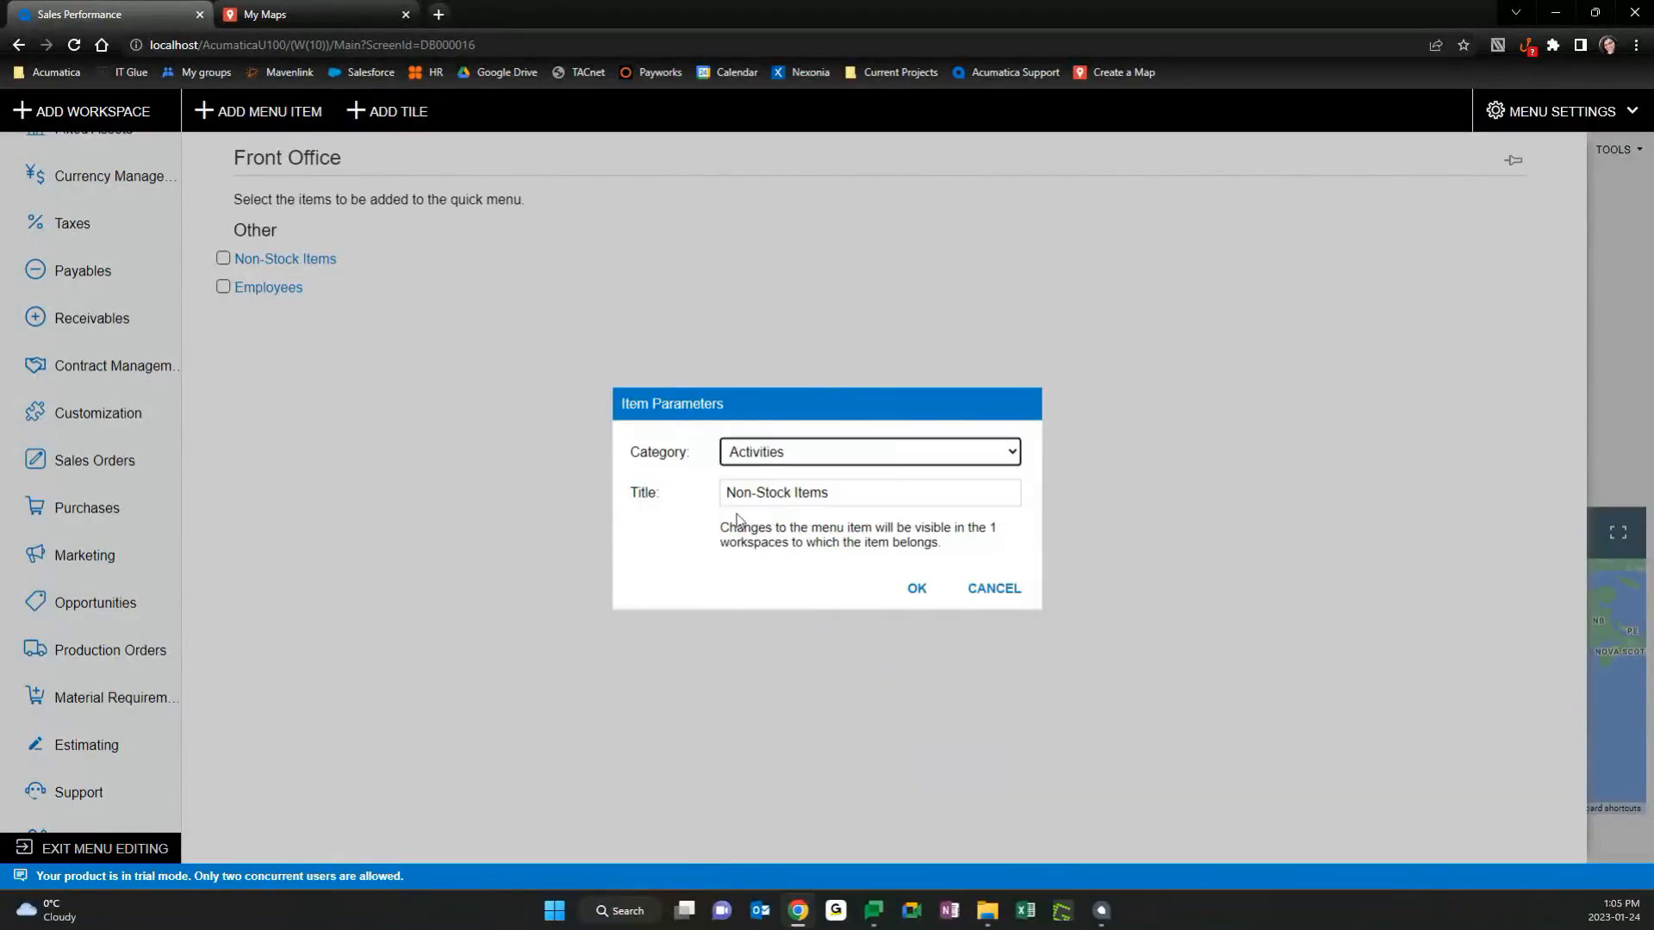
pyautogui.doubleClick(745, 493)
pyautogui.moveTo(898, 493); pyautogui.dragTo(724, 494)
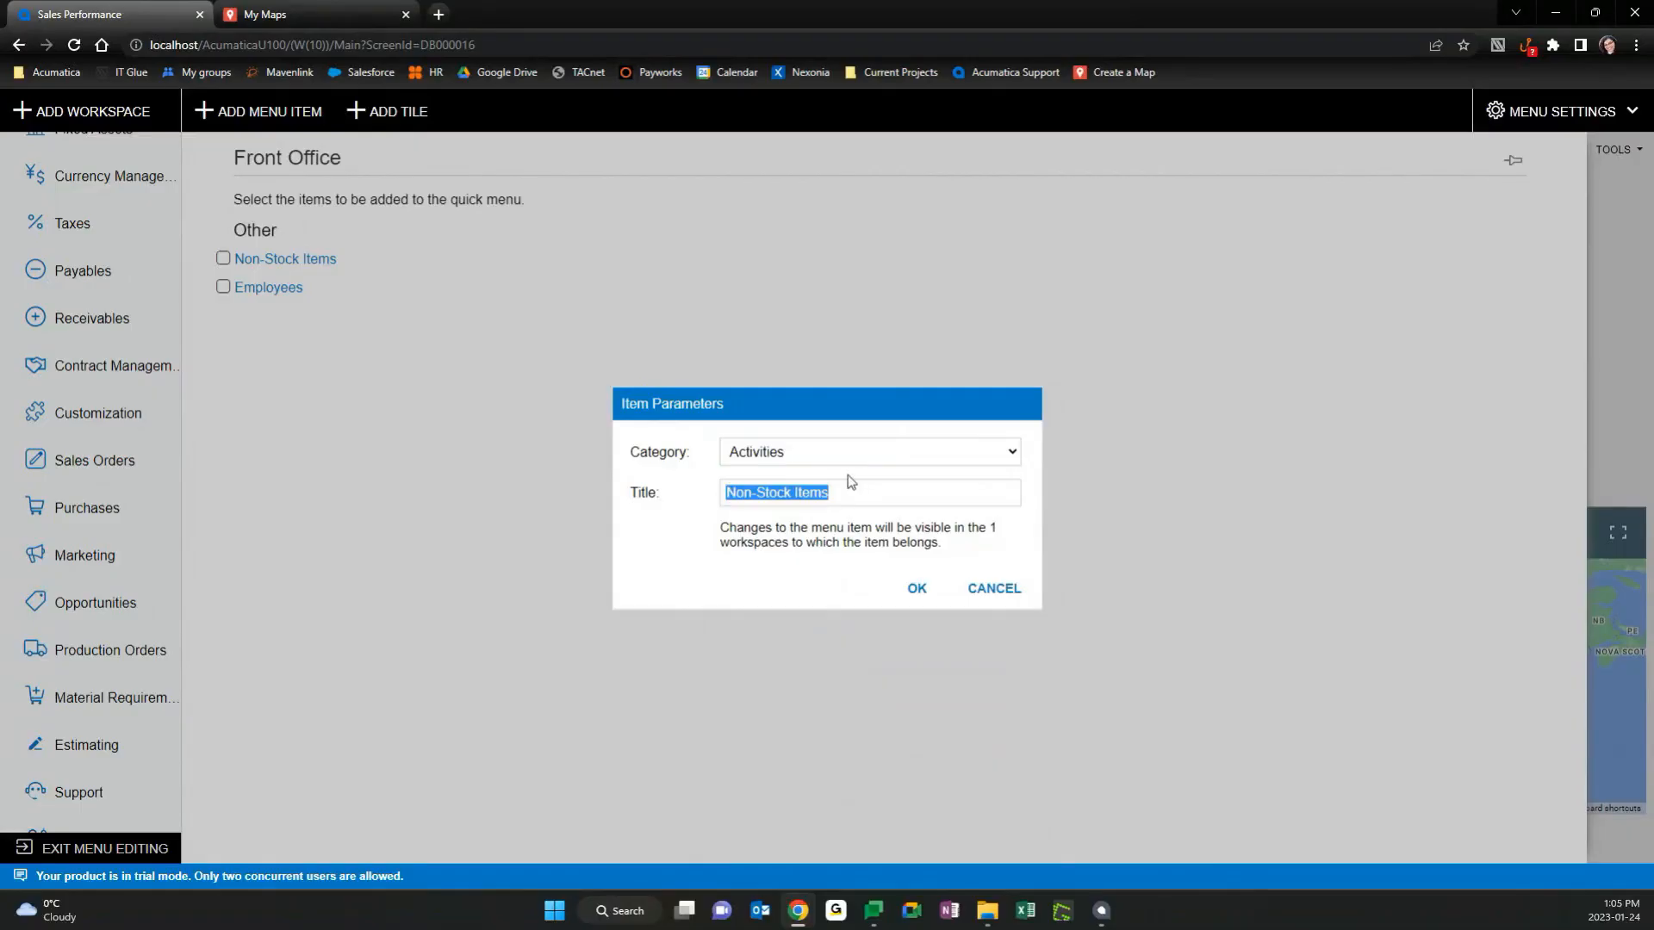
pyautogui.click(917, 590)
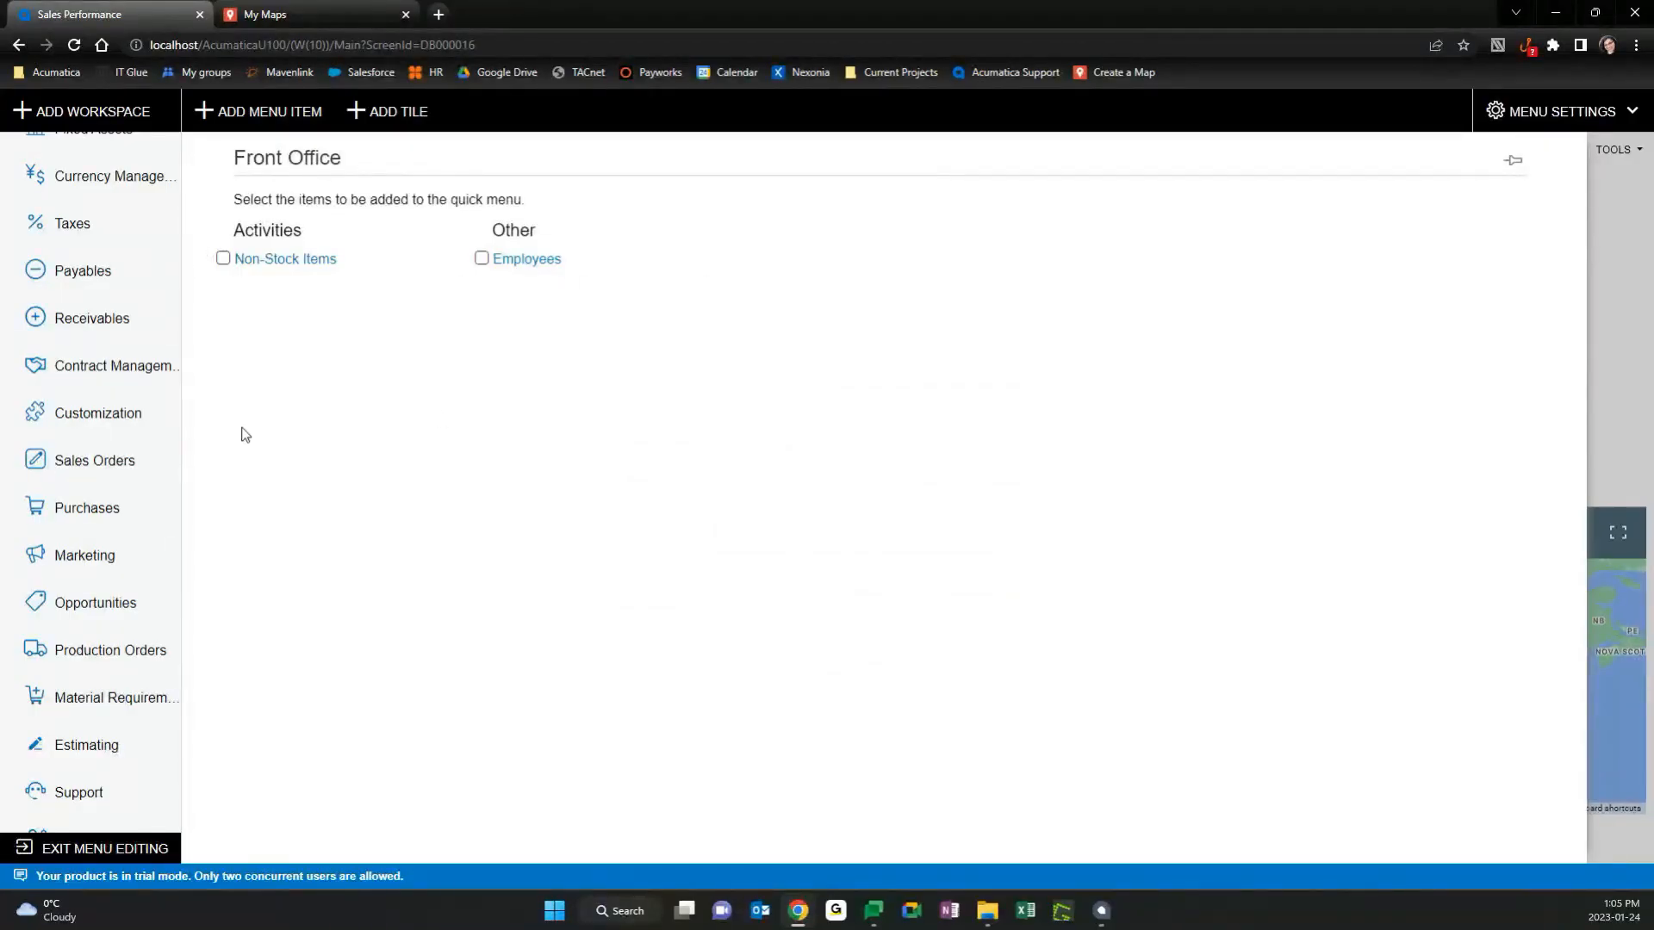
pyautogui.scroll(4, 129, 440)
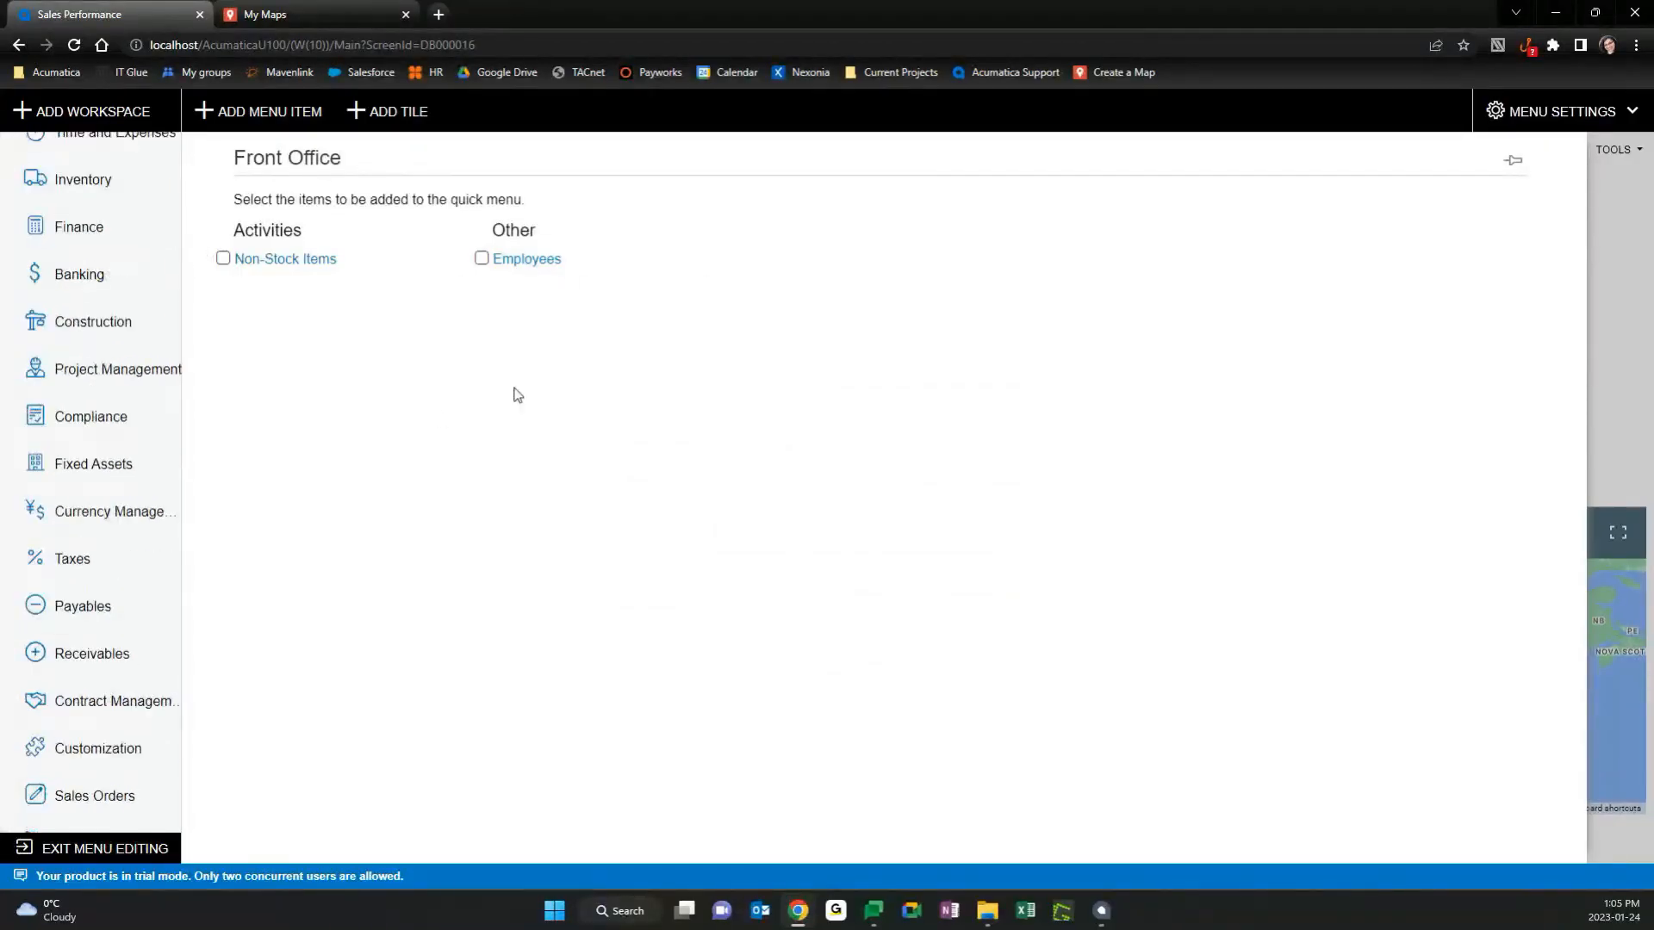
pyautogui.click(401, 126)
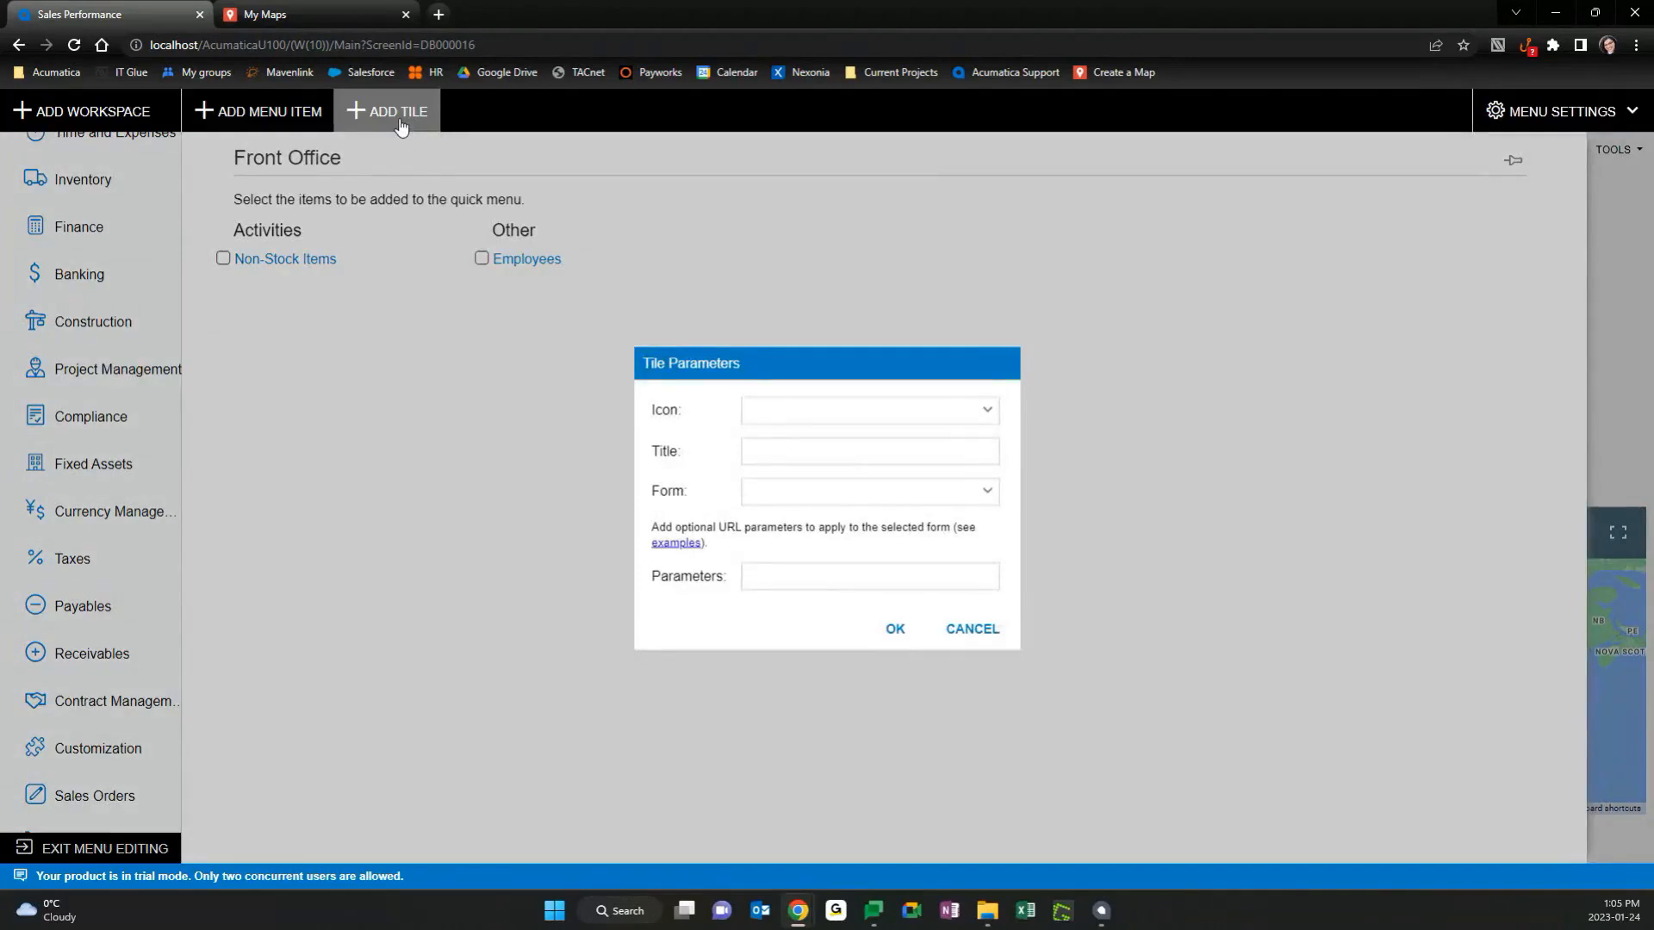
pyautogui.click(991, 412)
pyautogui.scroll(-4, 943, 568)
pyautogui.scroll(-2, 905, 621)
pyautogui.scroll(1, 905, 657)
pyautogui.scroll(-3, 876, 591)
pyautogui.scroll(-3, 913, 586)
pyautogui.scroll(-5, 903, 545)
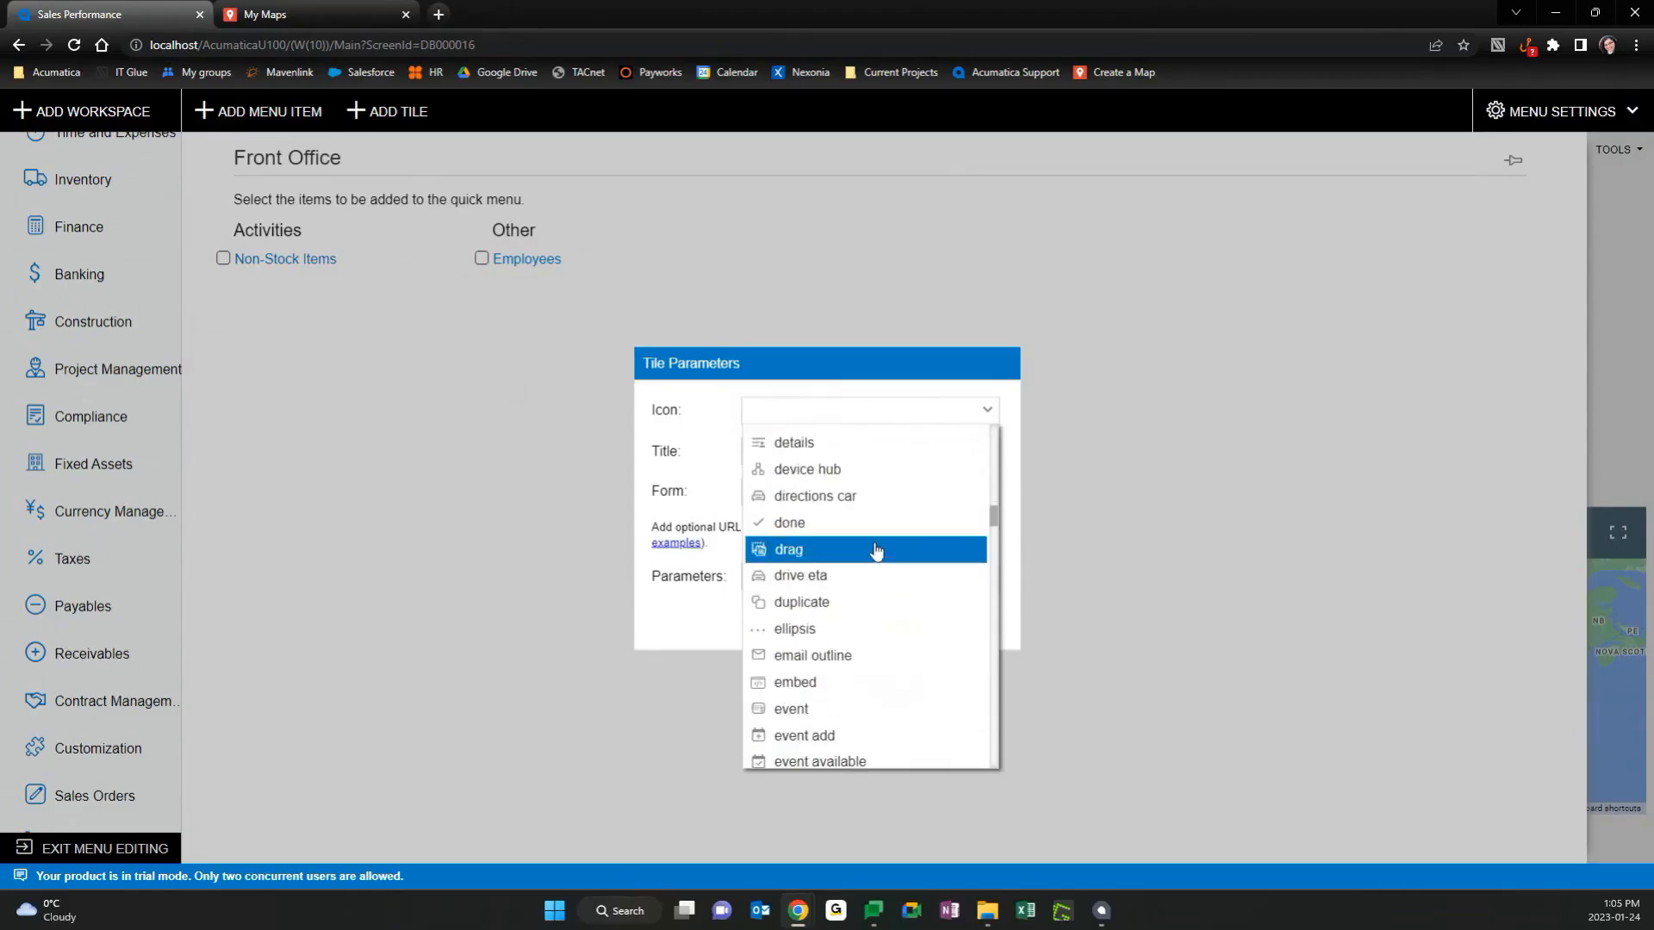
pyautogui.click(875, 522)
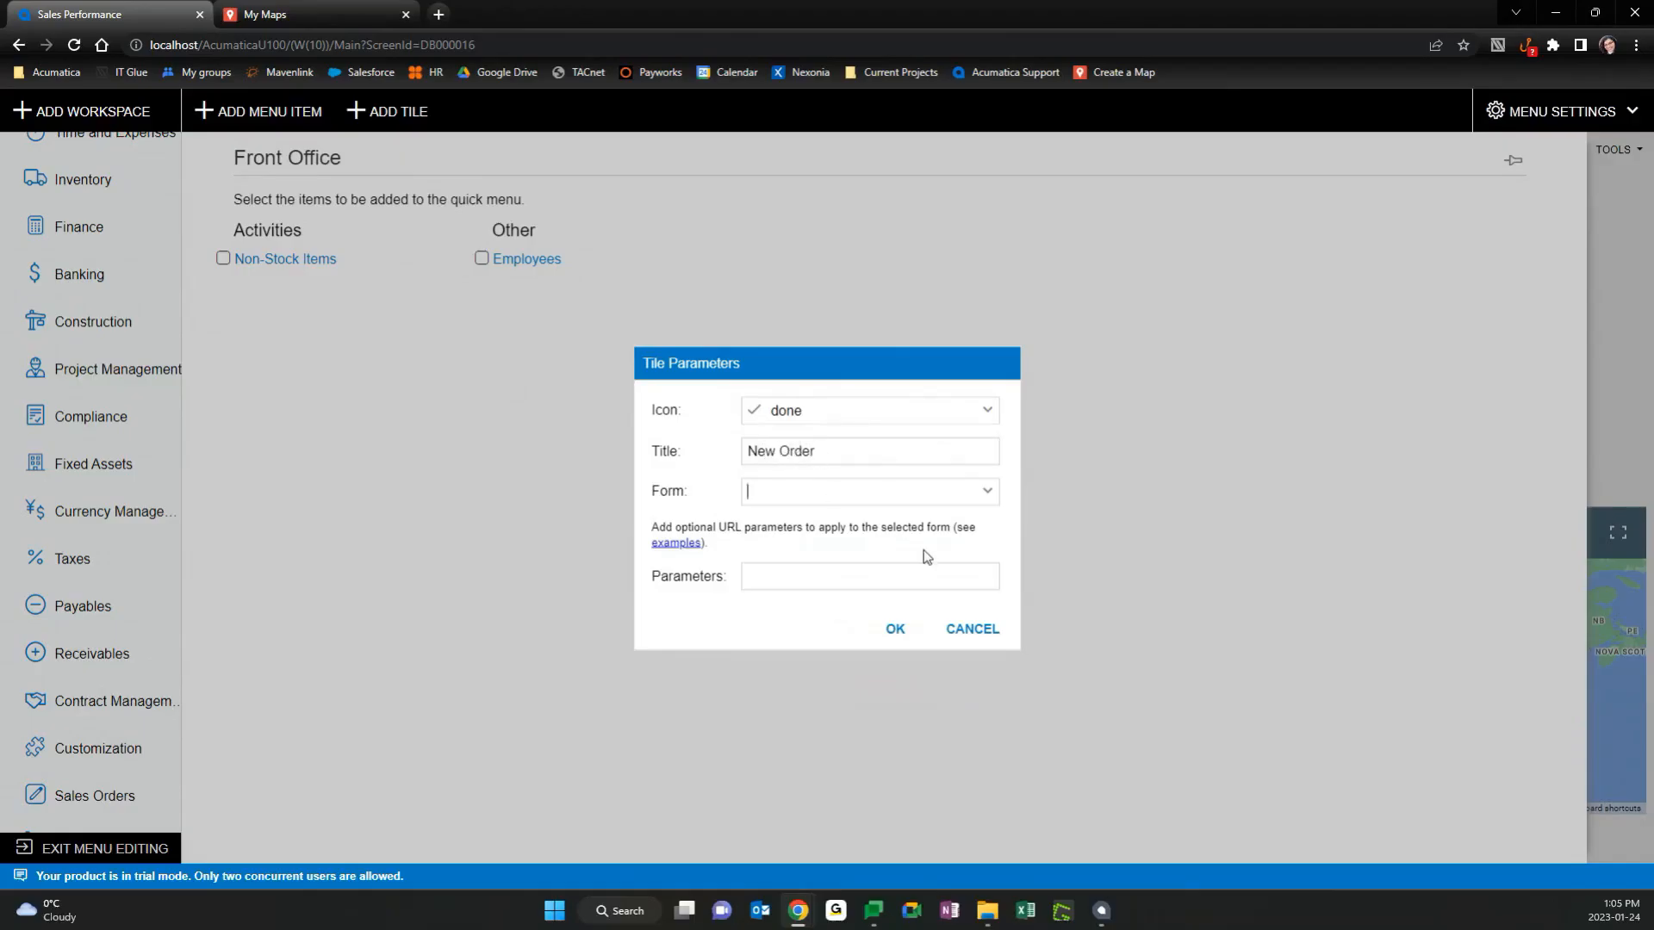
pyautogui.click(987, 491)
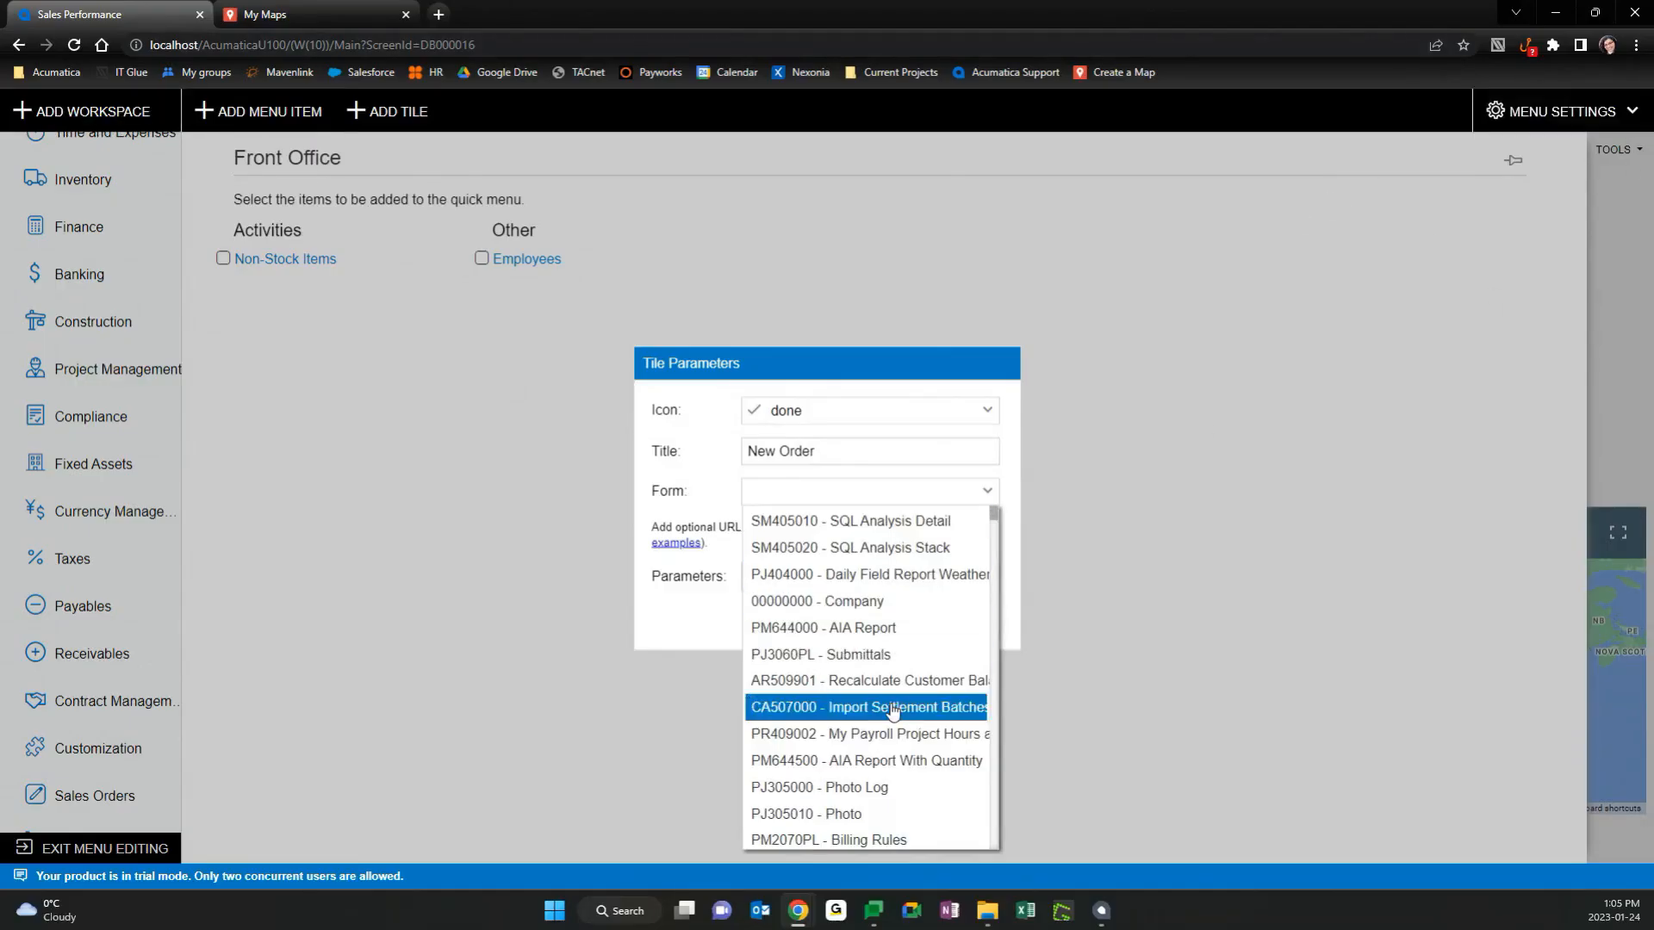
pyautogui.scroll(-3, 892, 711)
pyautogui.scroll(-2, 801, 716)
pyautogui.click(95, 853)
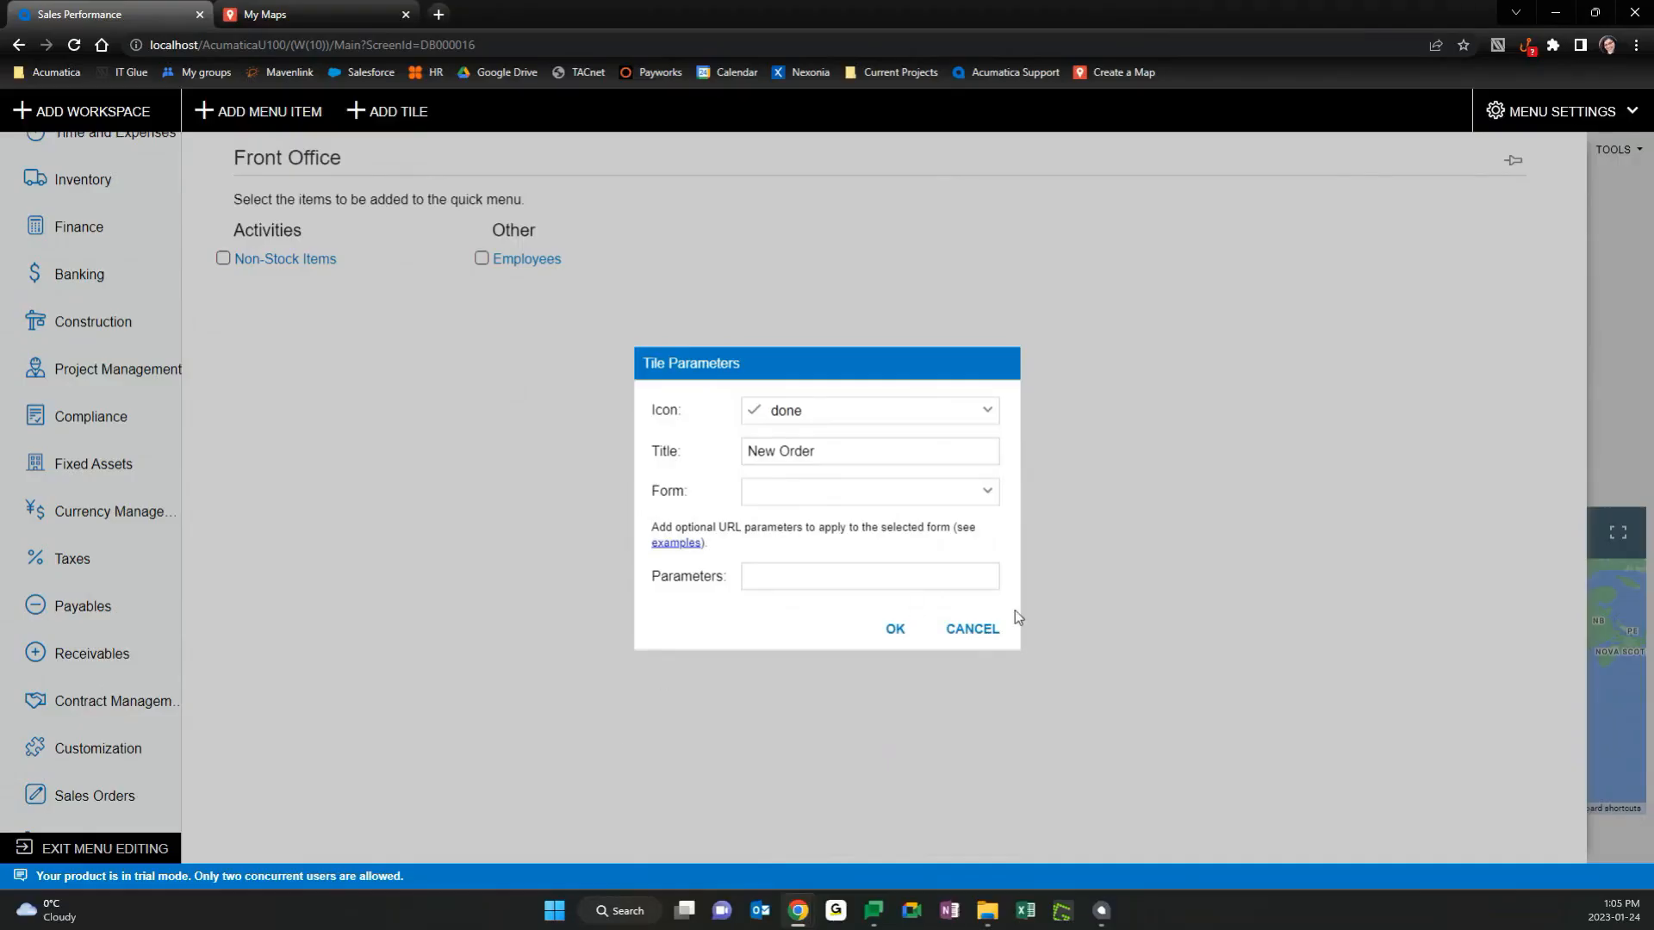
pyautogui.click(972, 628)
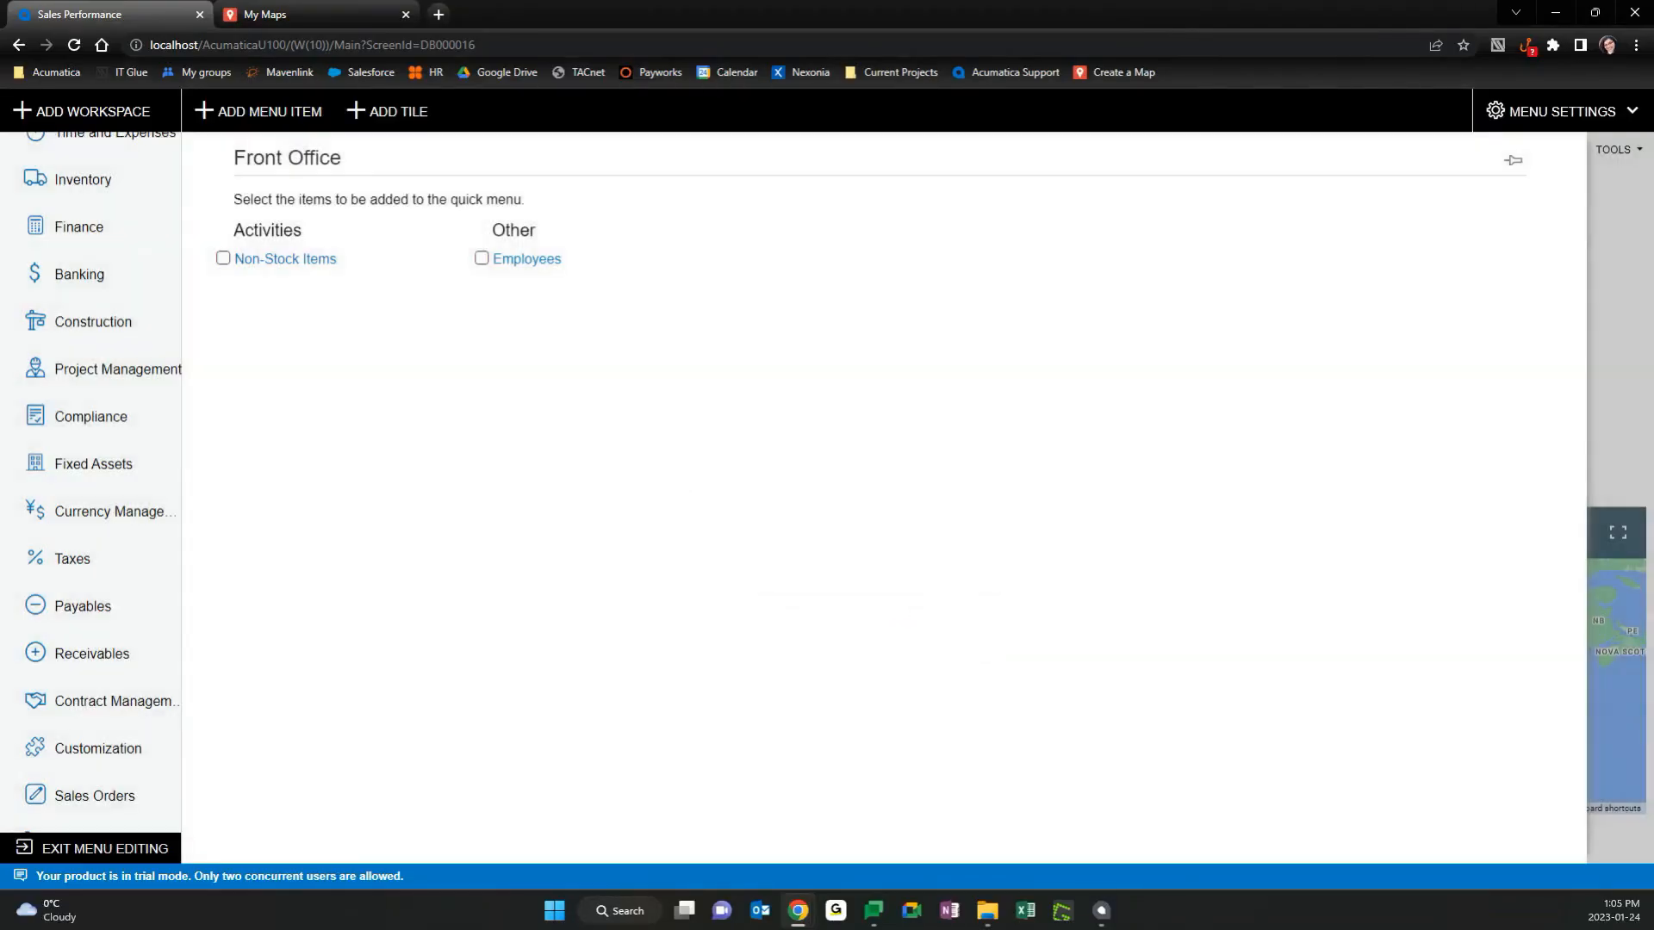
# Exit menu editing mode.
pyautogui.click(65, 840)
pyautogui.scroll(1, 122, 284)
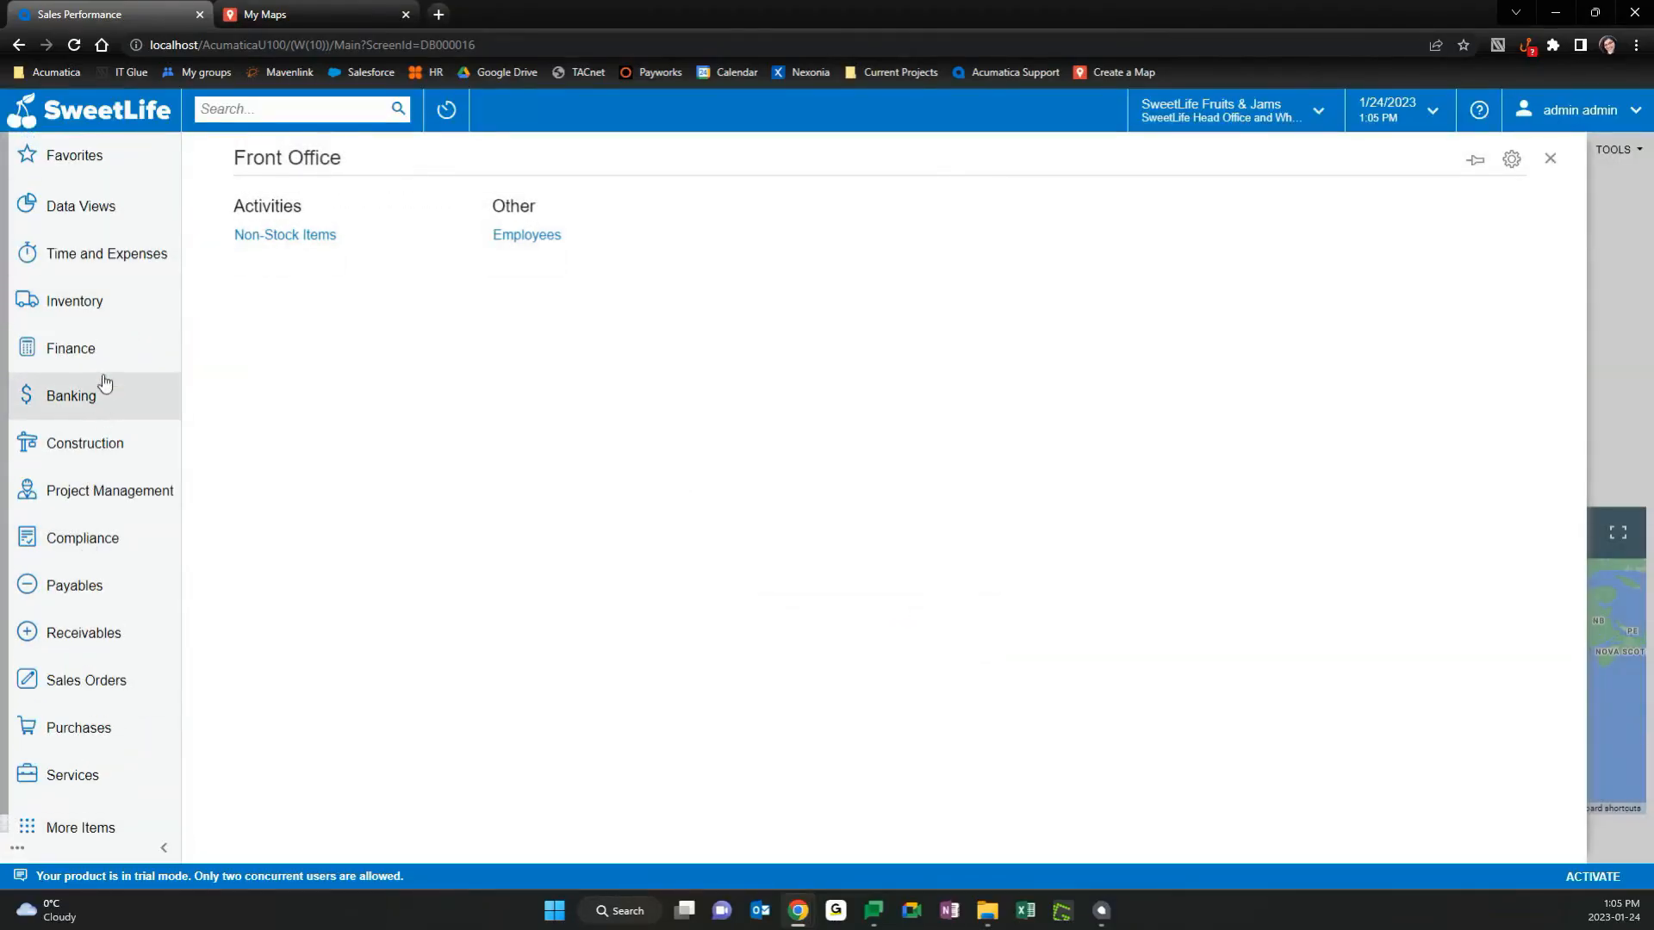
# Open the Inventory workspace's Receipts list in a new browser tab and select the screen ID in its URL.
pyautogui.click(108, 303)
pyautogui.rightClick(336, 313)
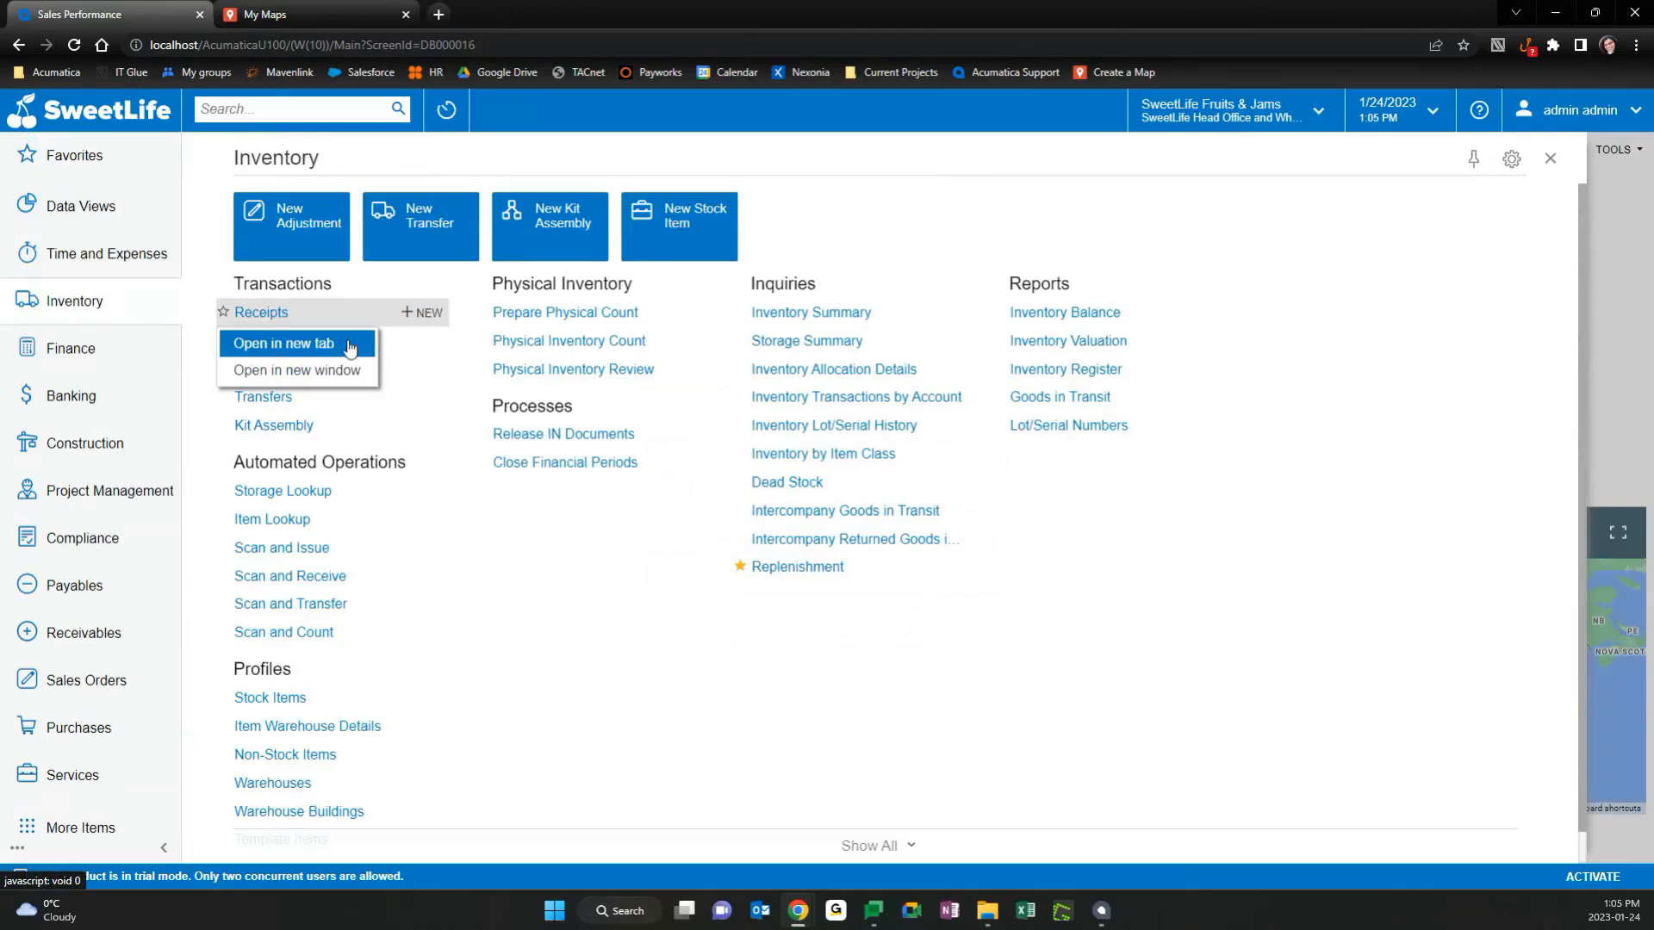
pyautogui.click(284, 343)
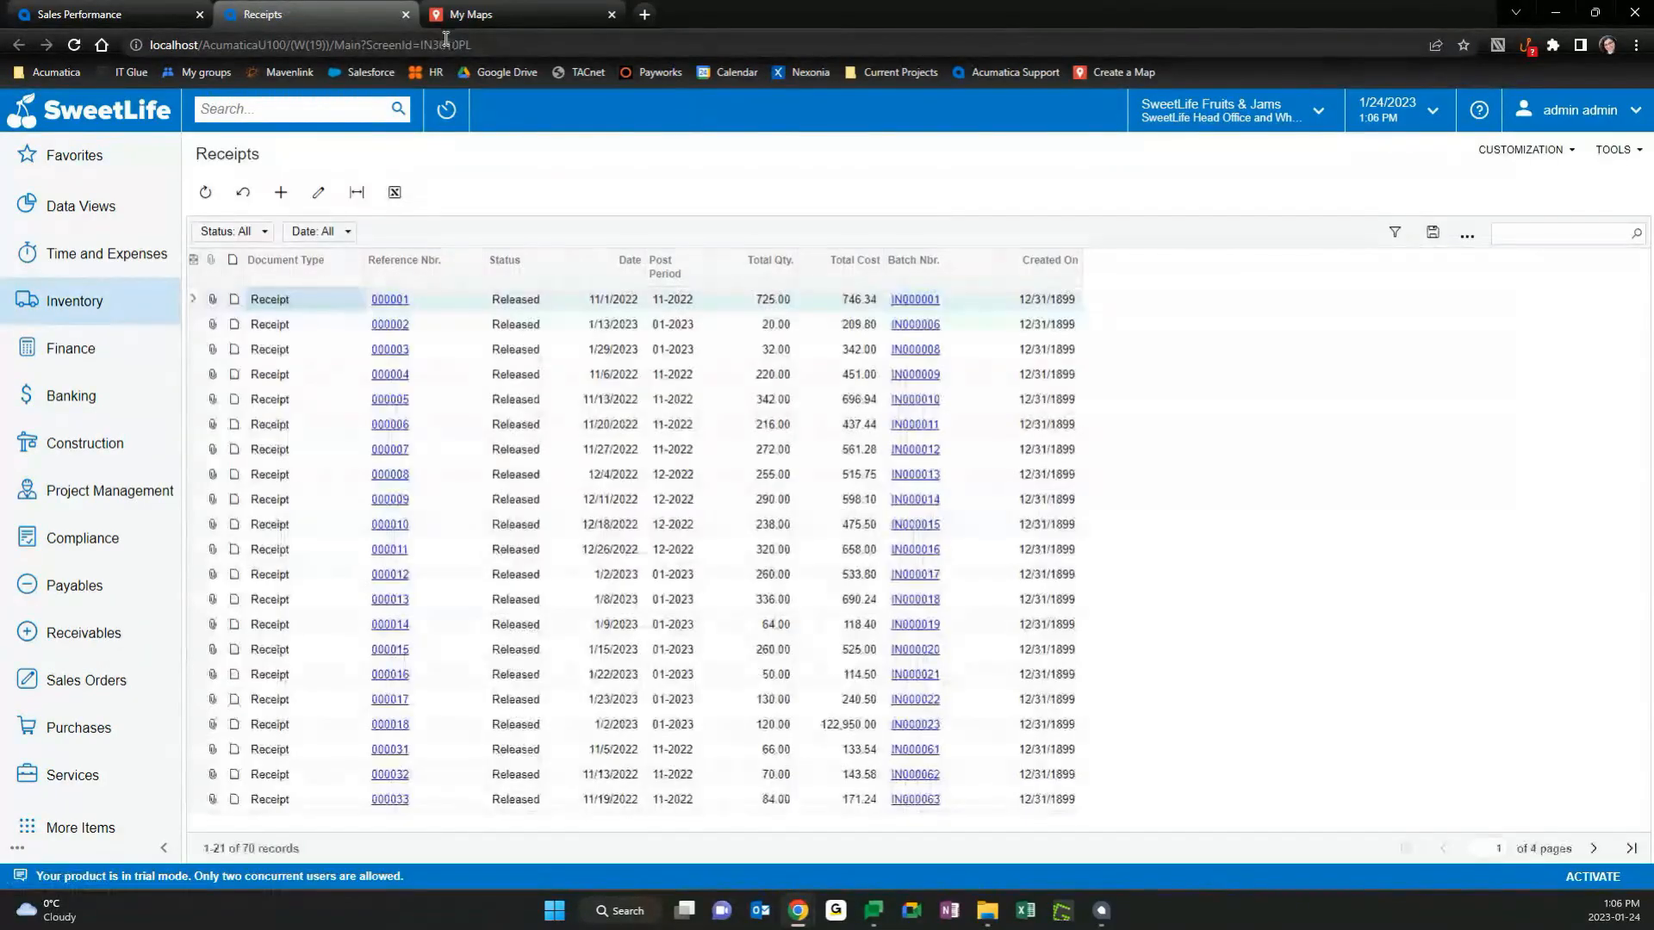
pyautogui.moveTo(481, 45); pyautogui.dragTo(424, 47)
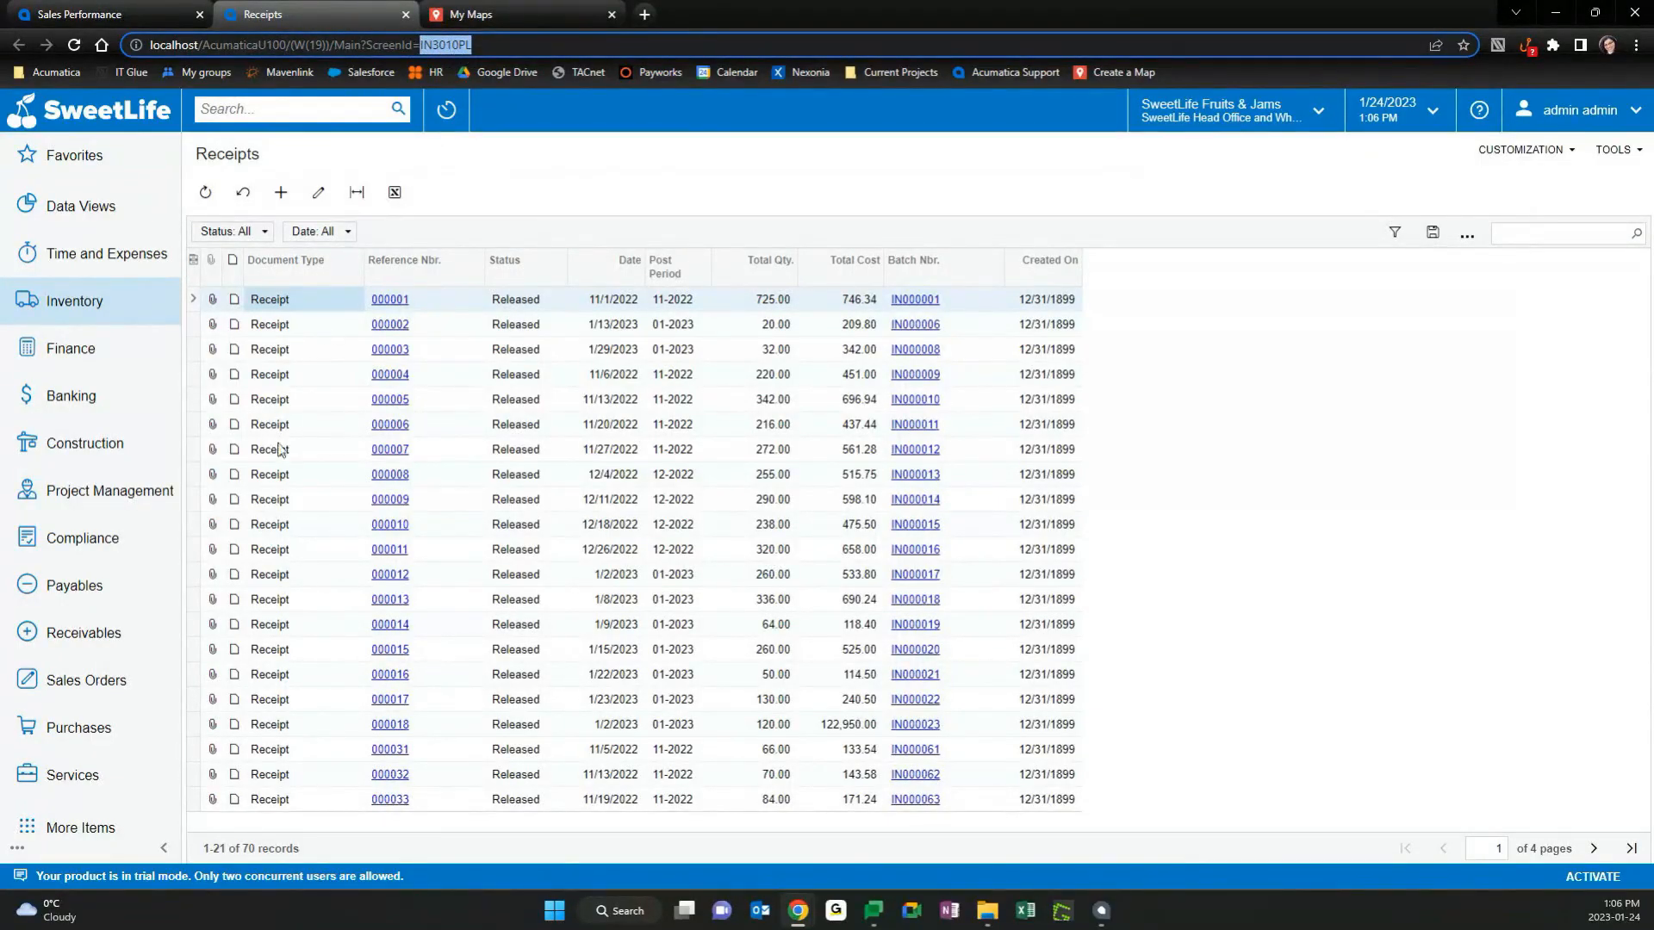
# Enter menu editing mode and open the Front Office workspace.
pyautogui.click(16, 848)
pyautogui.click(123, 815)
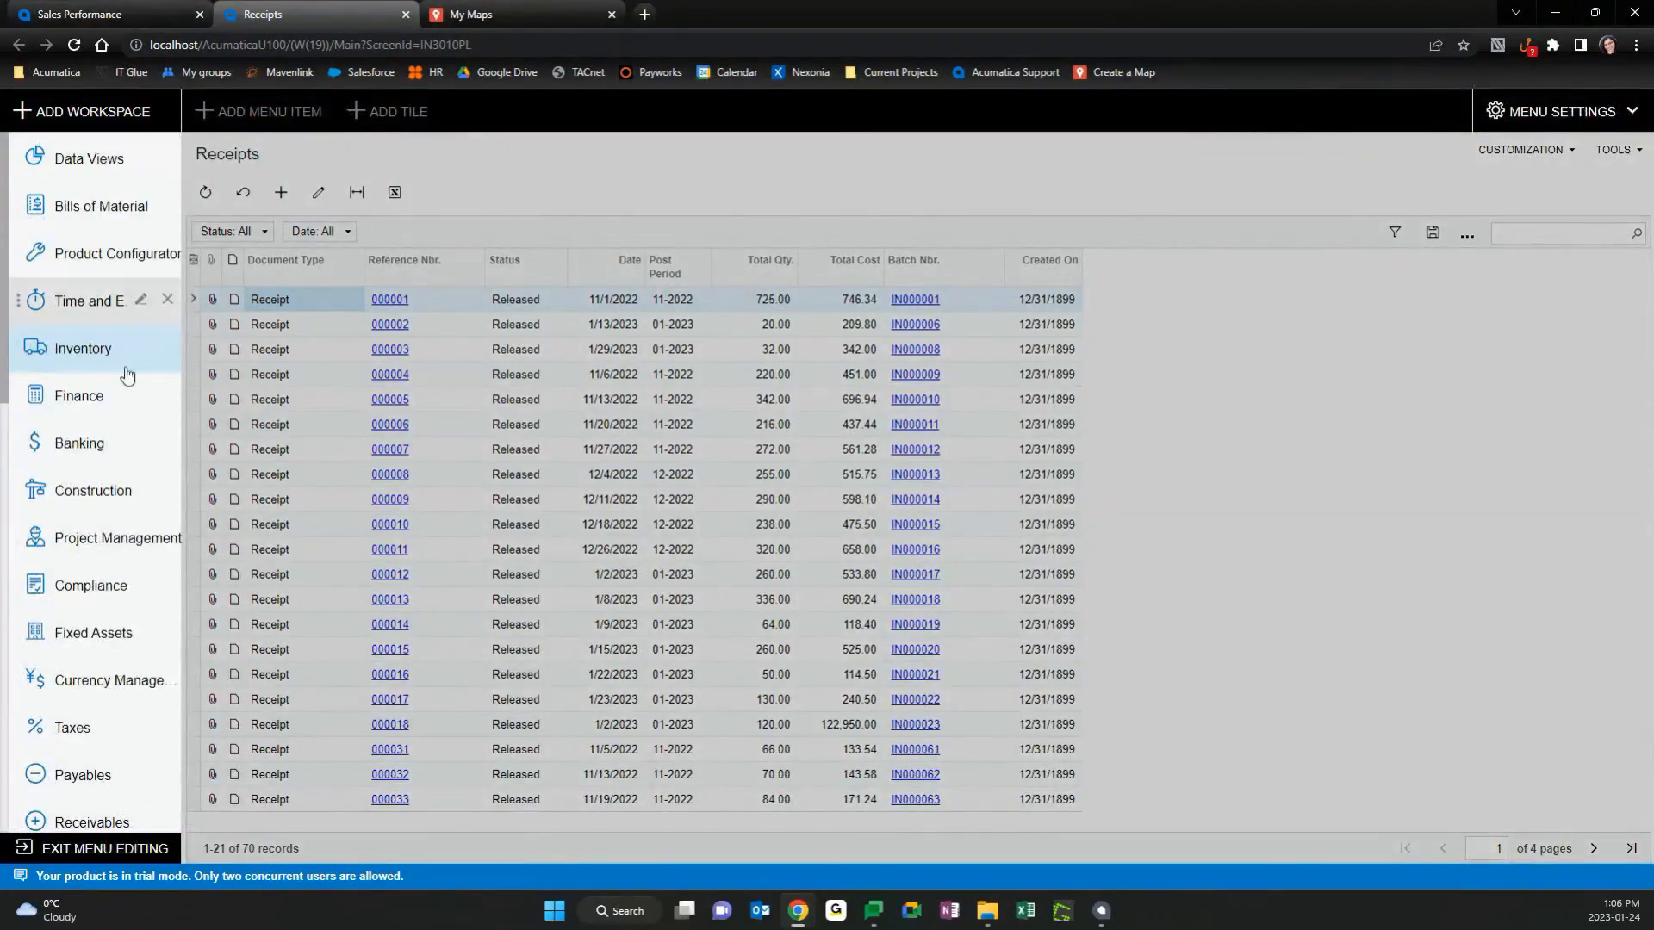
pyautogui.scroll(-13, 112, 672)
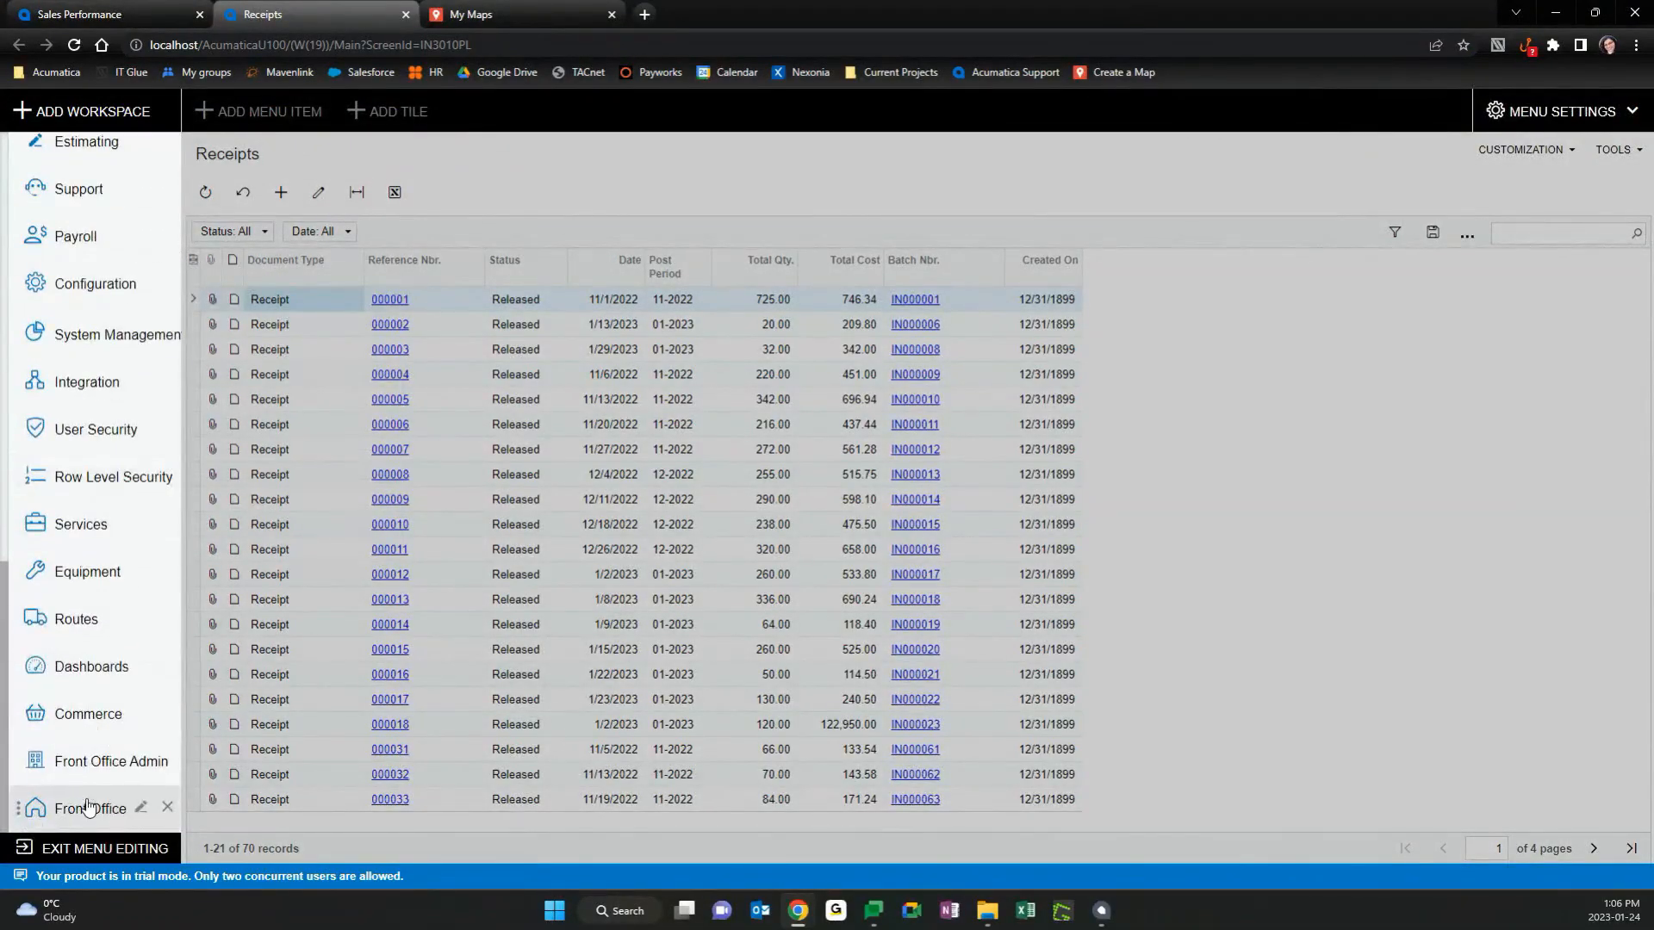
pyautogui.click(89, 806)
# Add a tile titled New Receipt to the Front Office workspace, with the add icon and form IN3010PL.
pyautogui.click(390, 111)
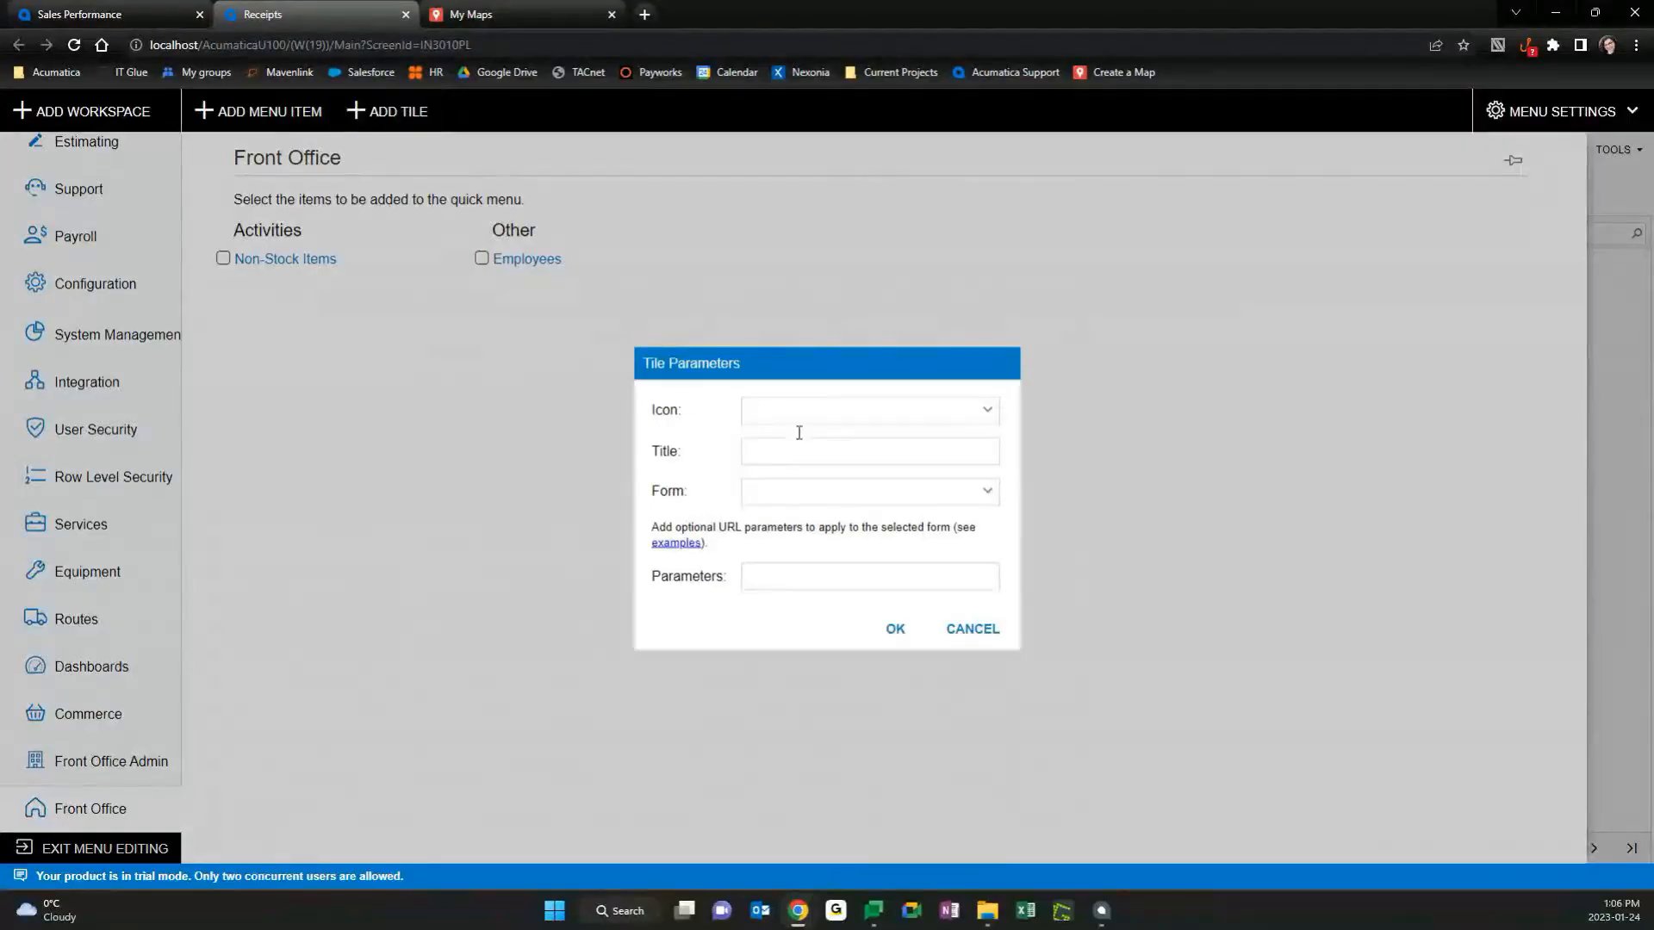
pyautogui.click(993, 416)
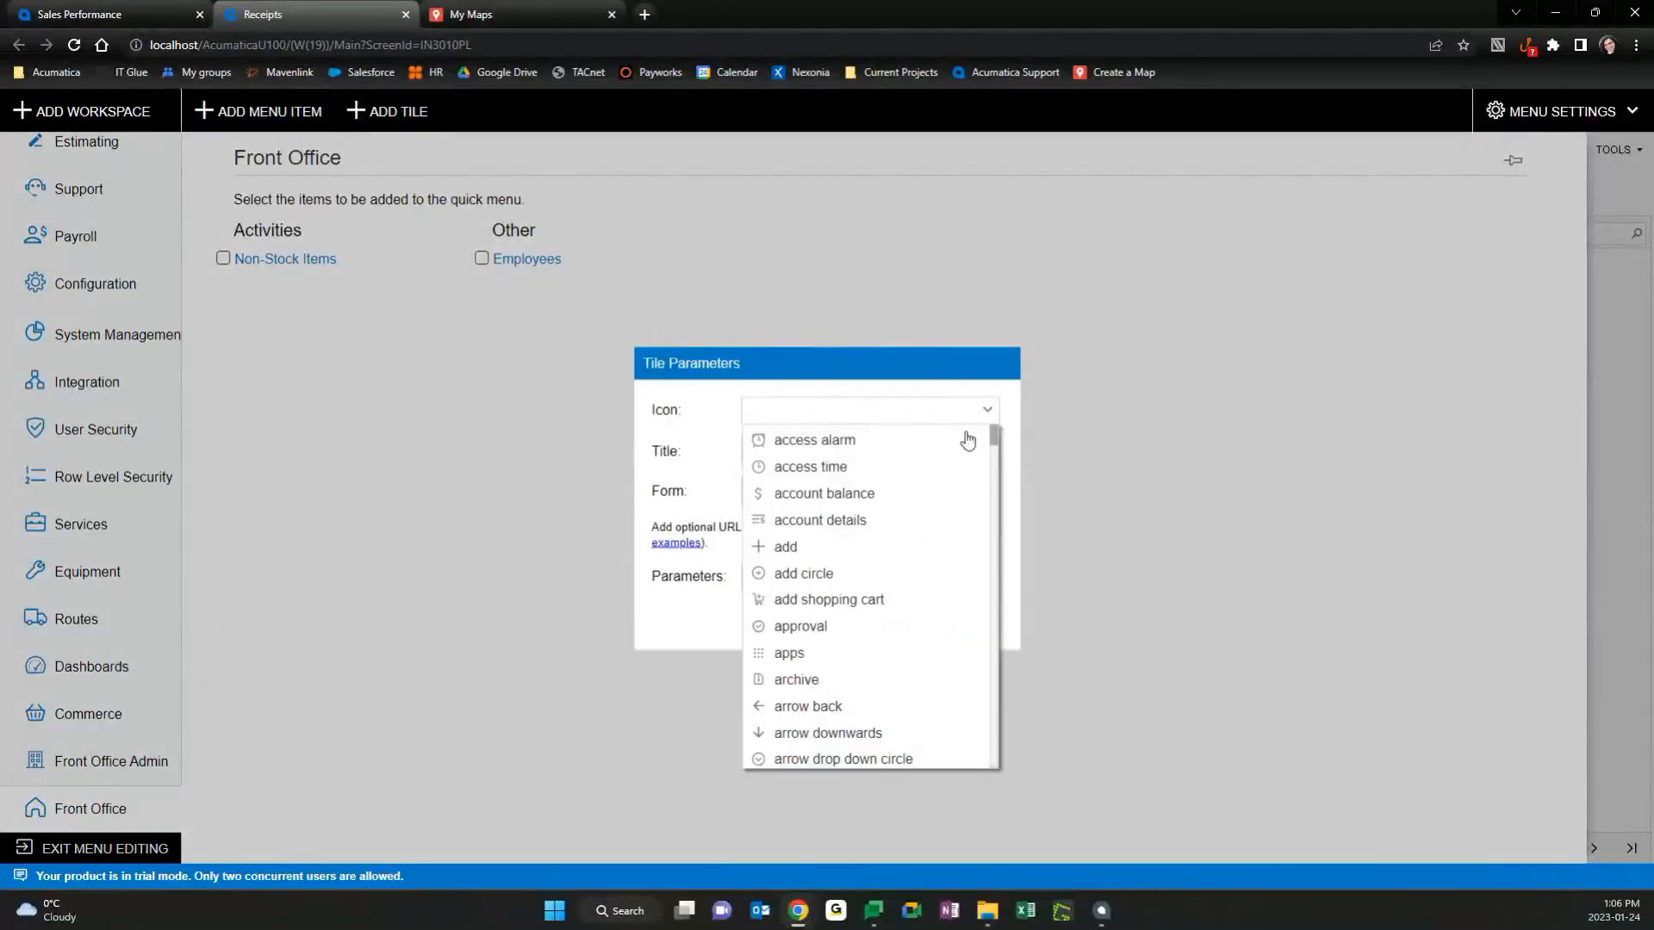
pyautogui.click(915, 546)
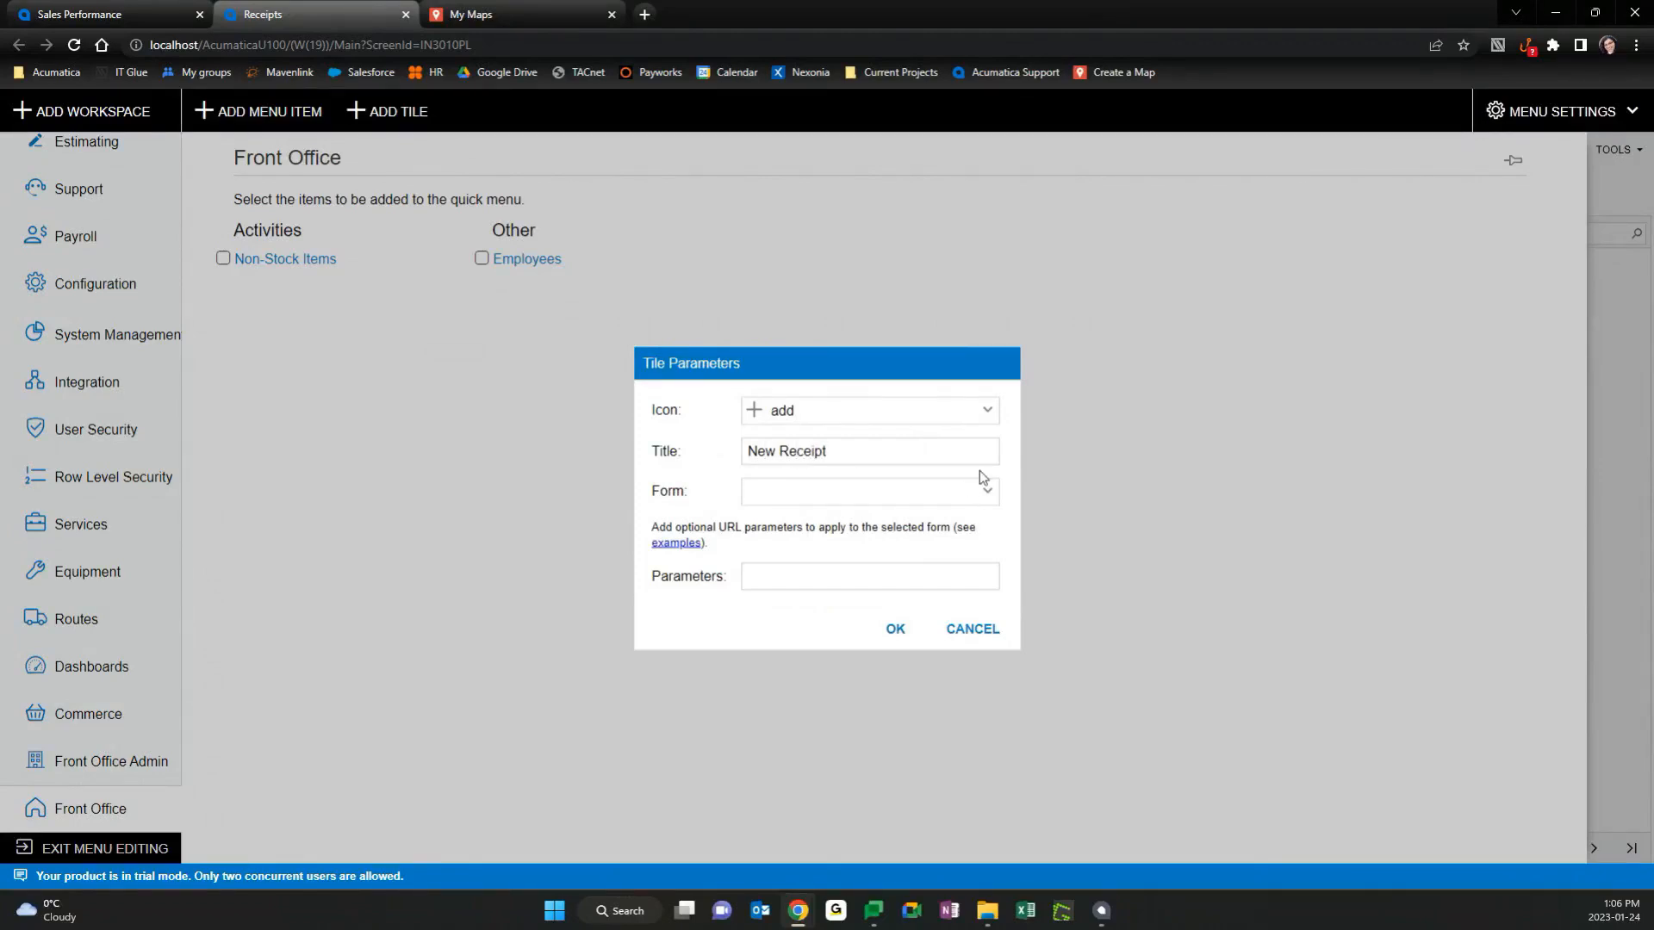
pyautogui.write('IN')
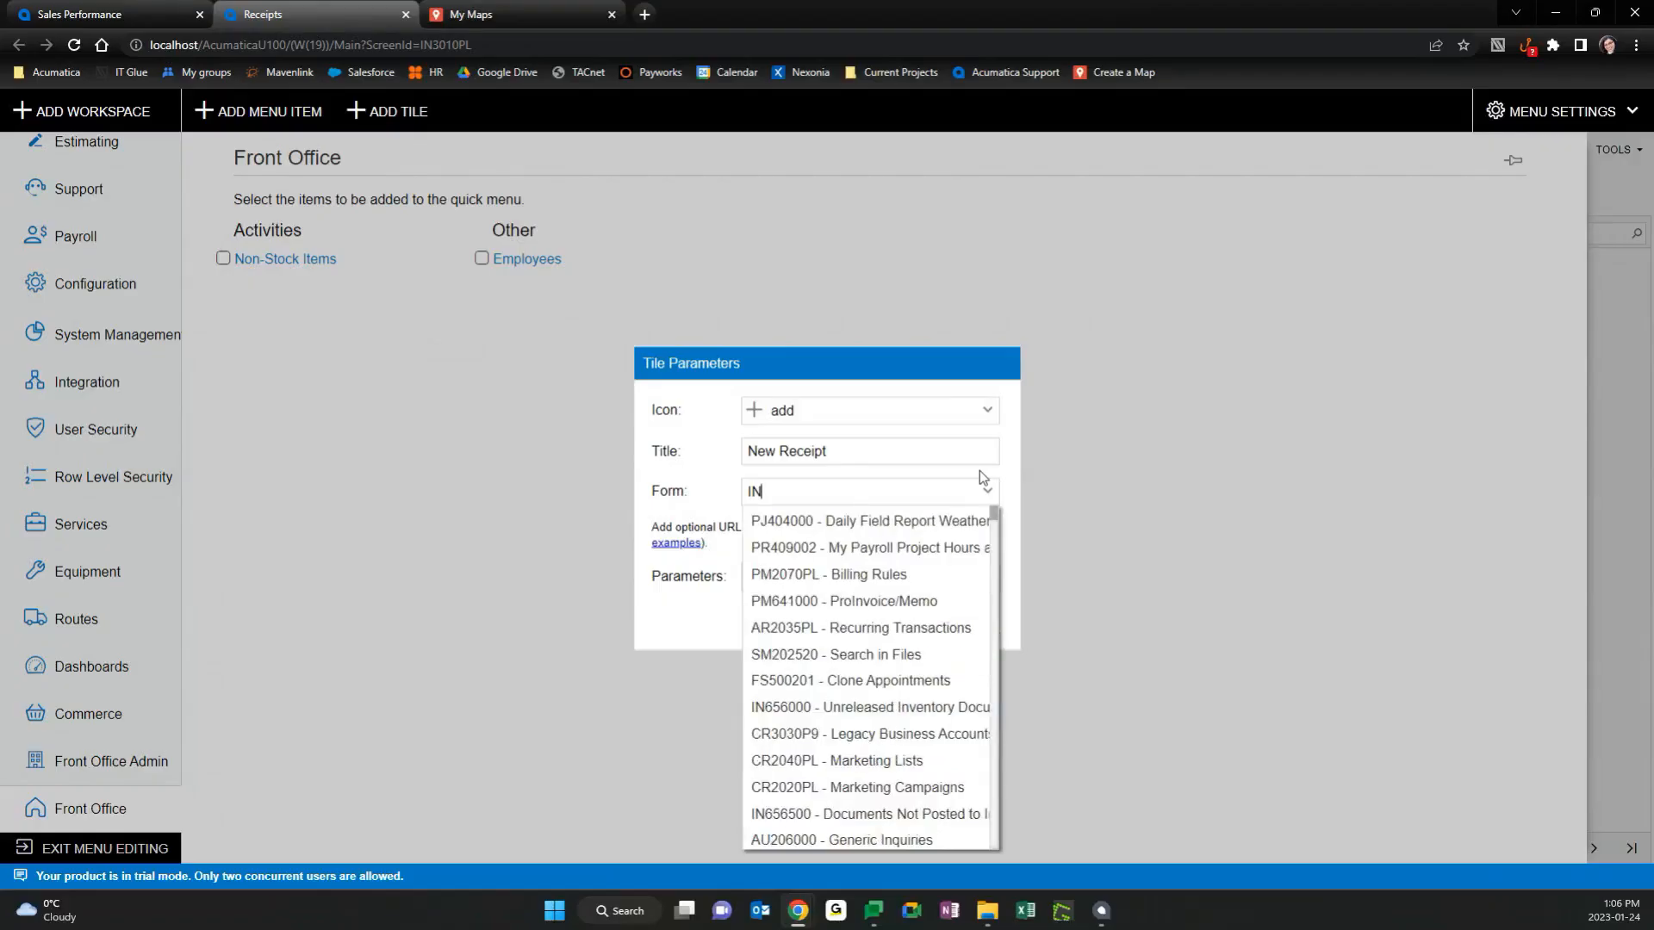
pyautogui.write('3010PL')
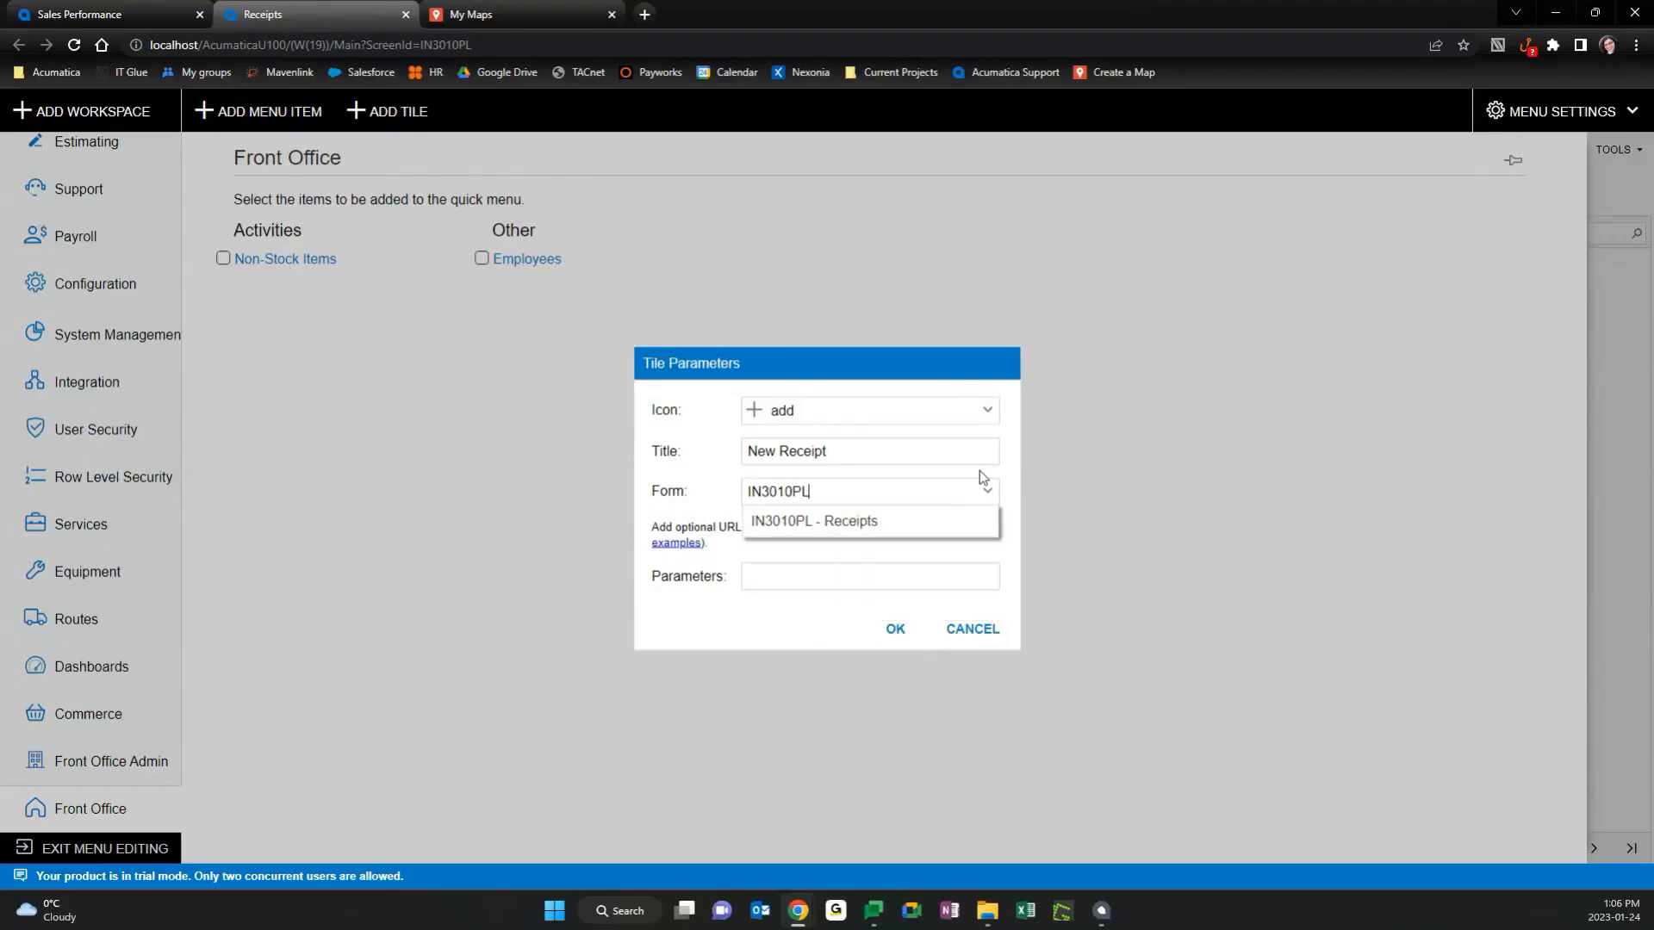
pyautogui.click(900, 523)
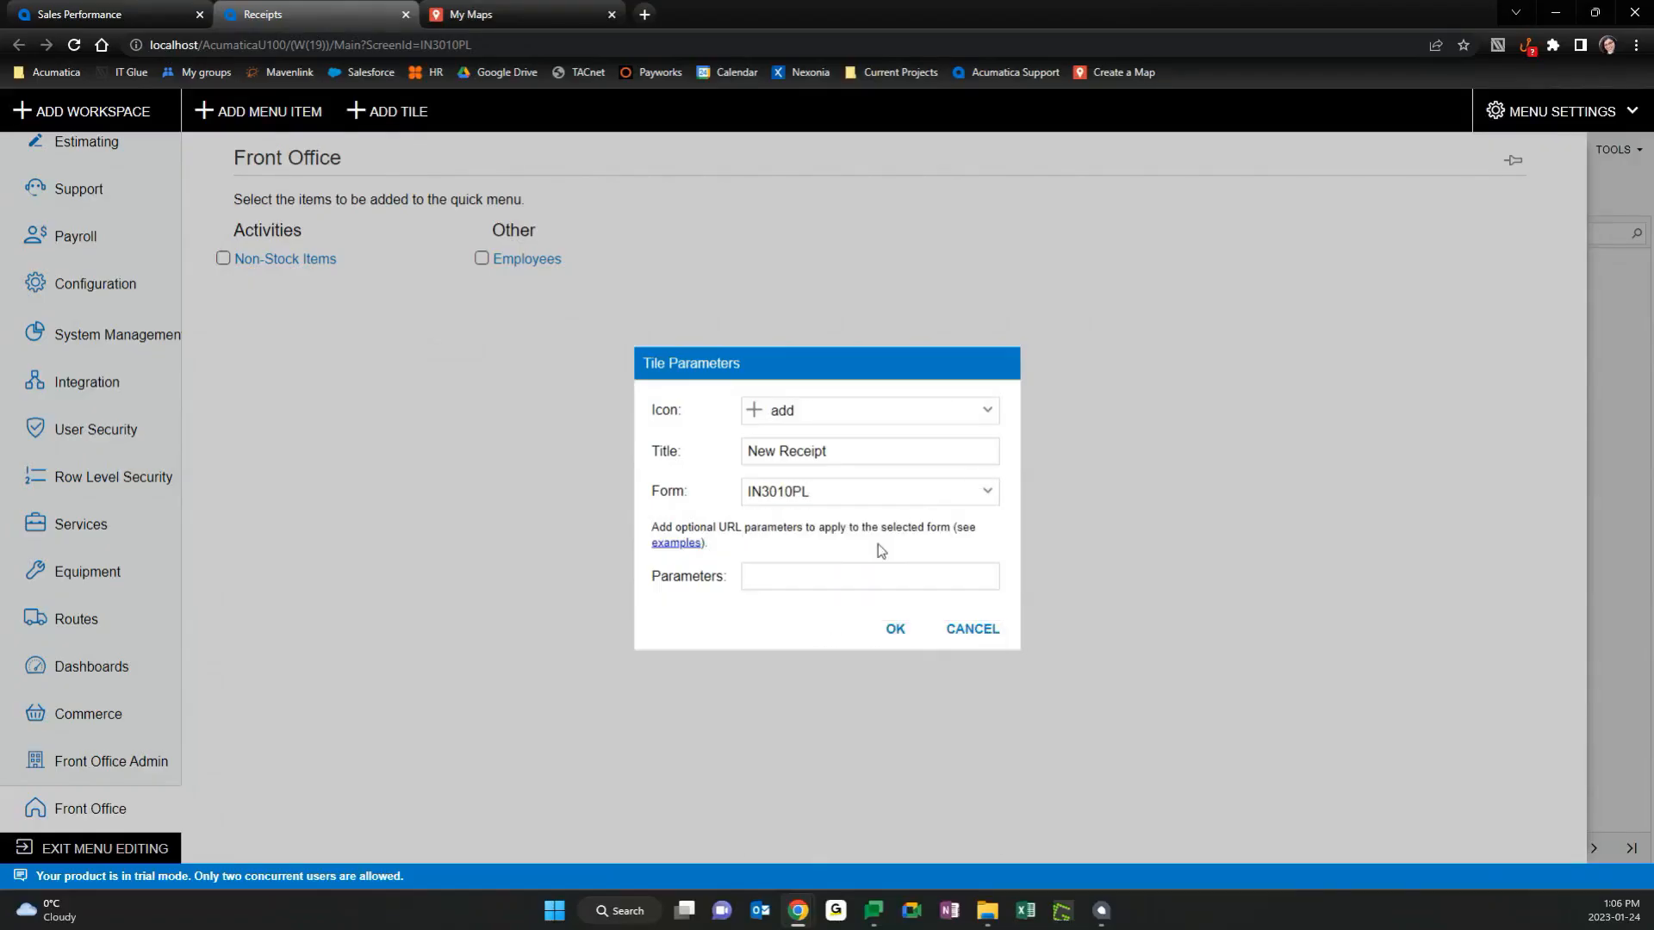
pyautogui.click(896, 630)
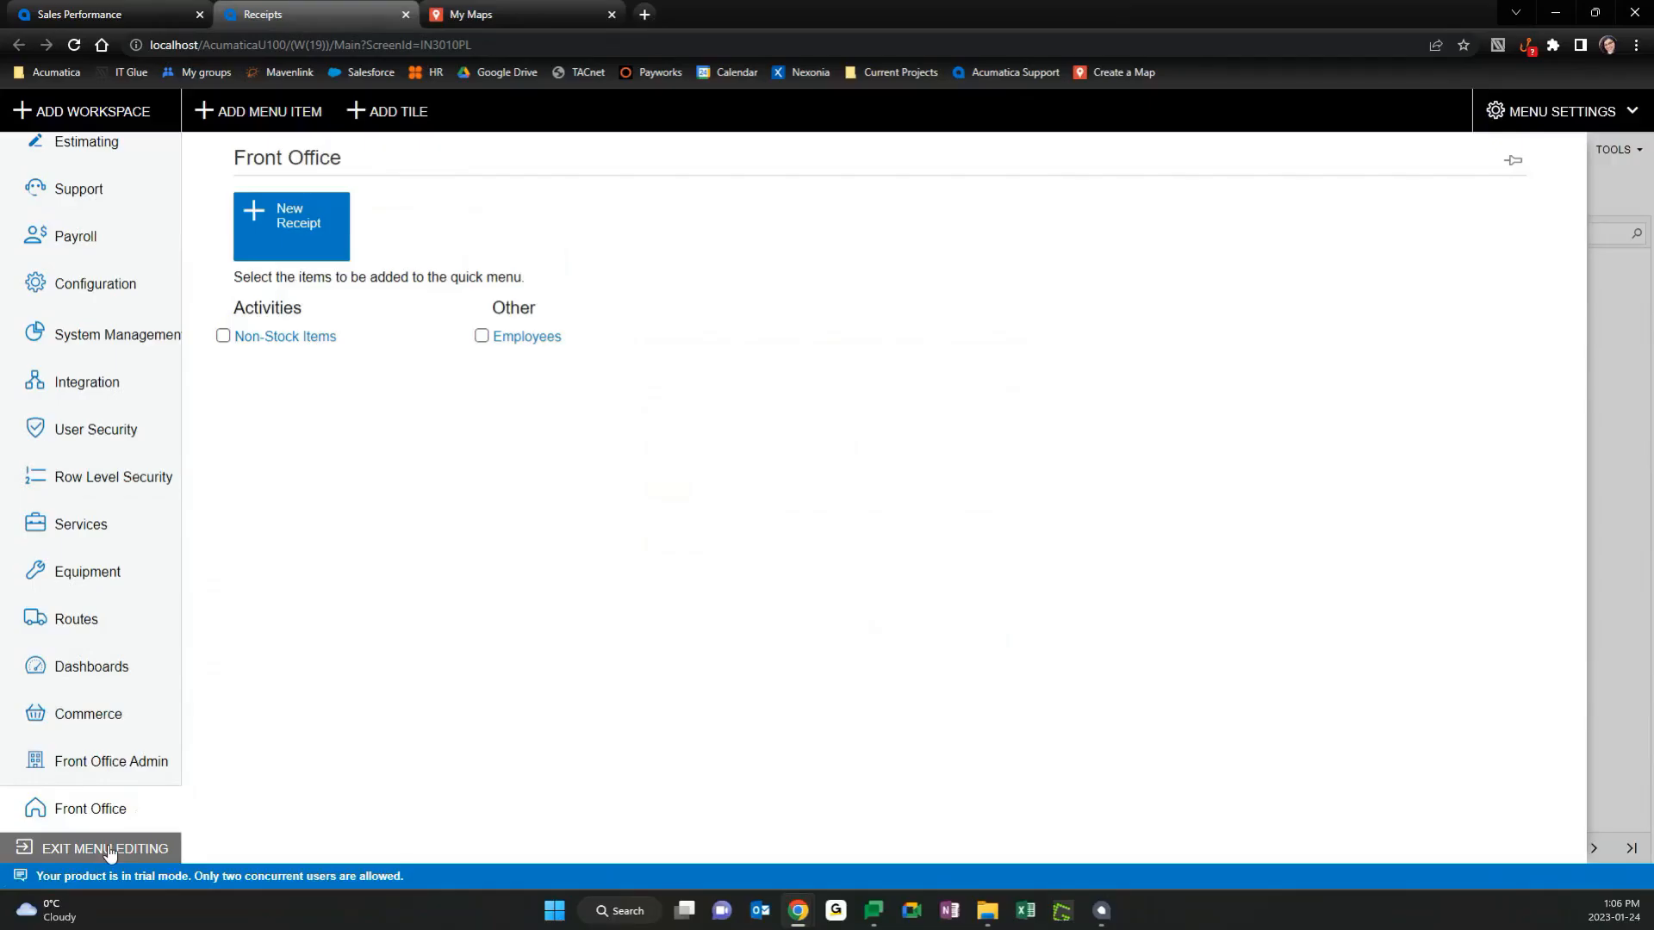
# Include Non-Stock Items in the Front Office quick menu and exit menu editing mode.
pyautogui.click(225, 338)
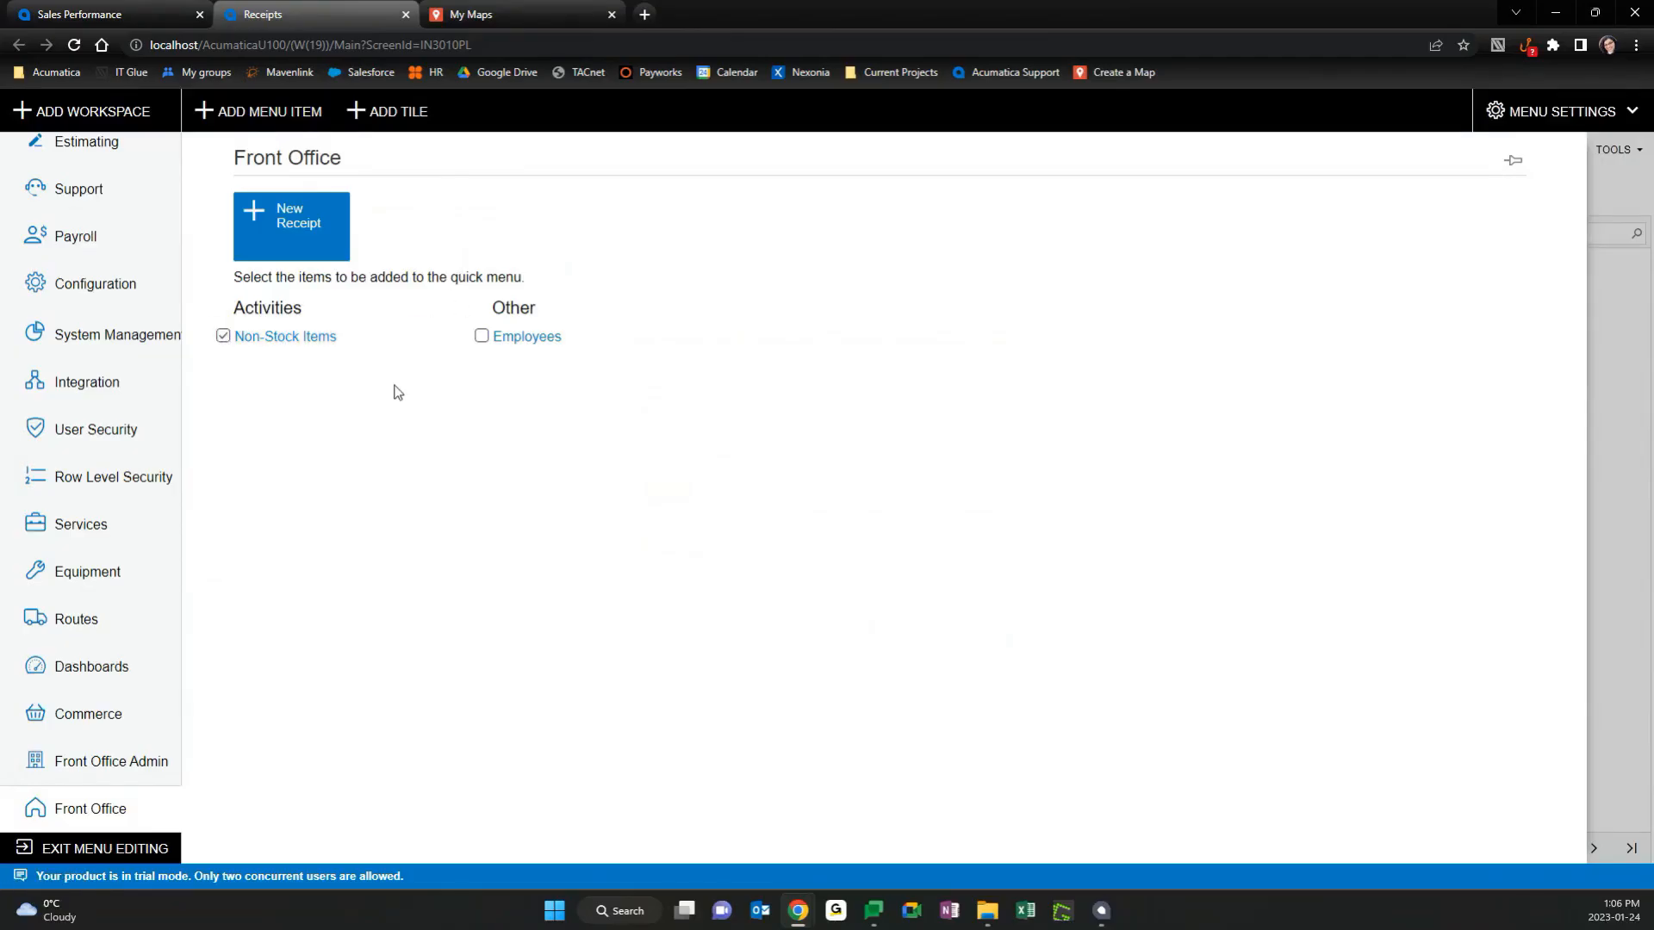
pyautogui.click(35, 848)
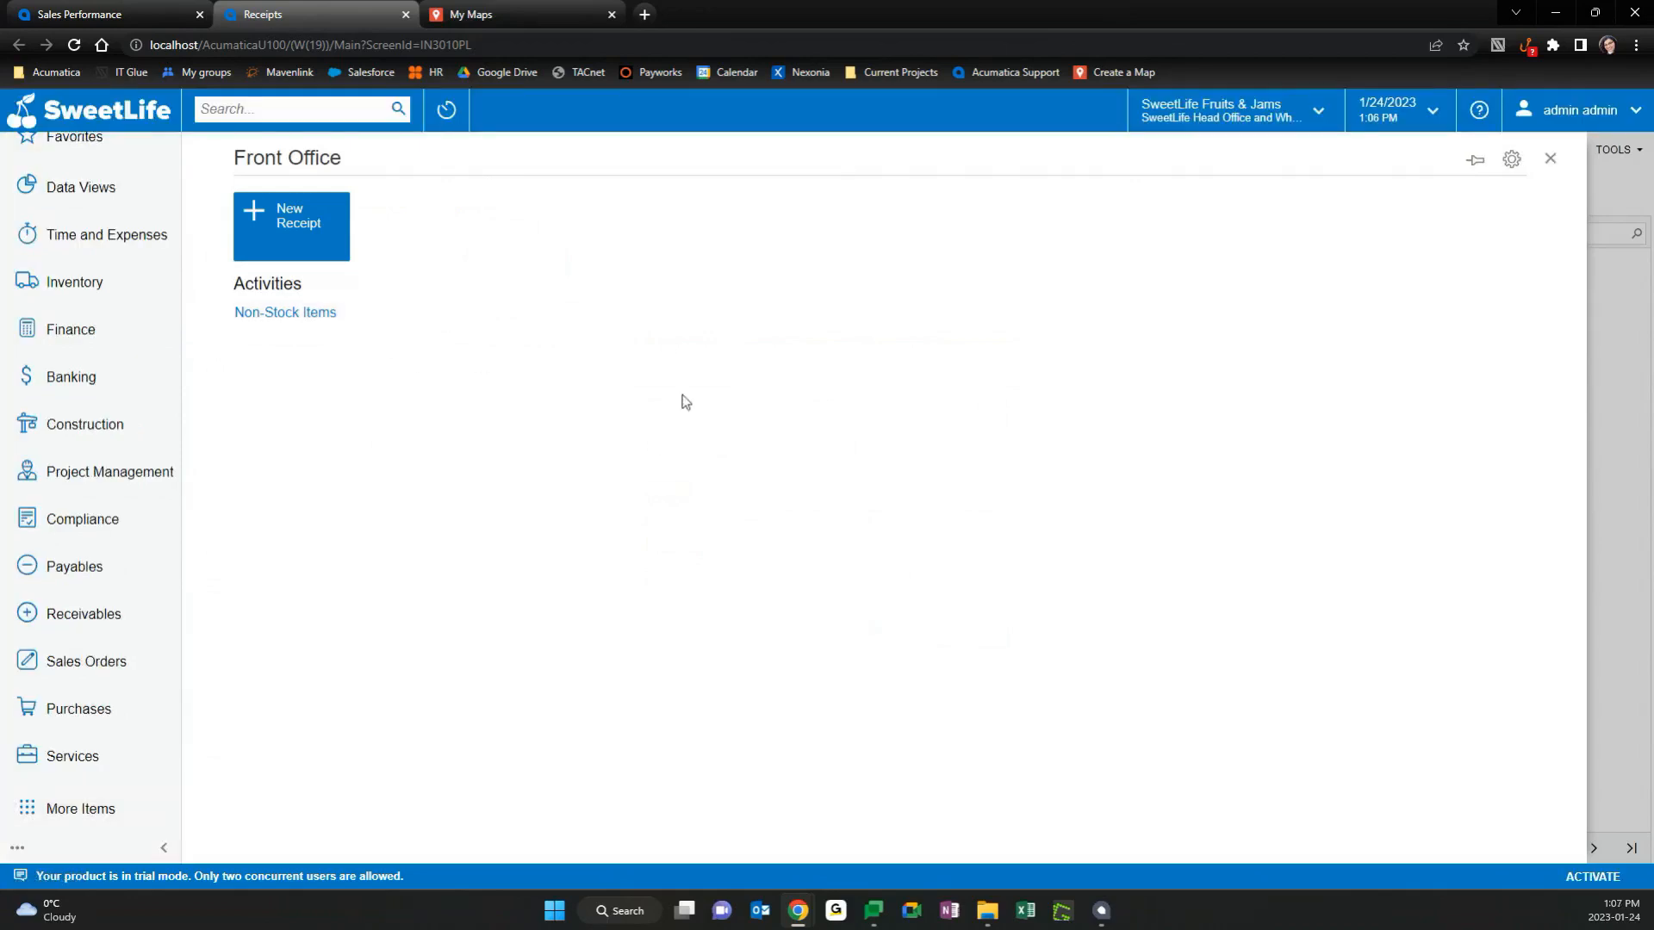
# Open the Time and Expenses workspace and show all of its forms.
pyautogui.click(52, 528)
pyautogui.click(125, 233)
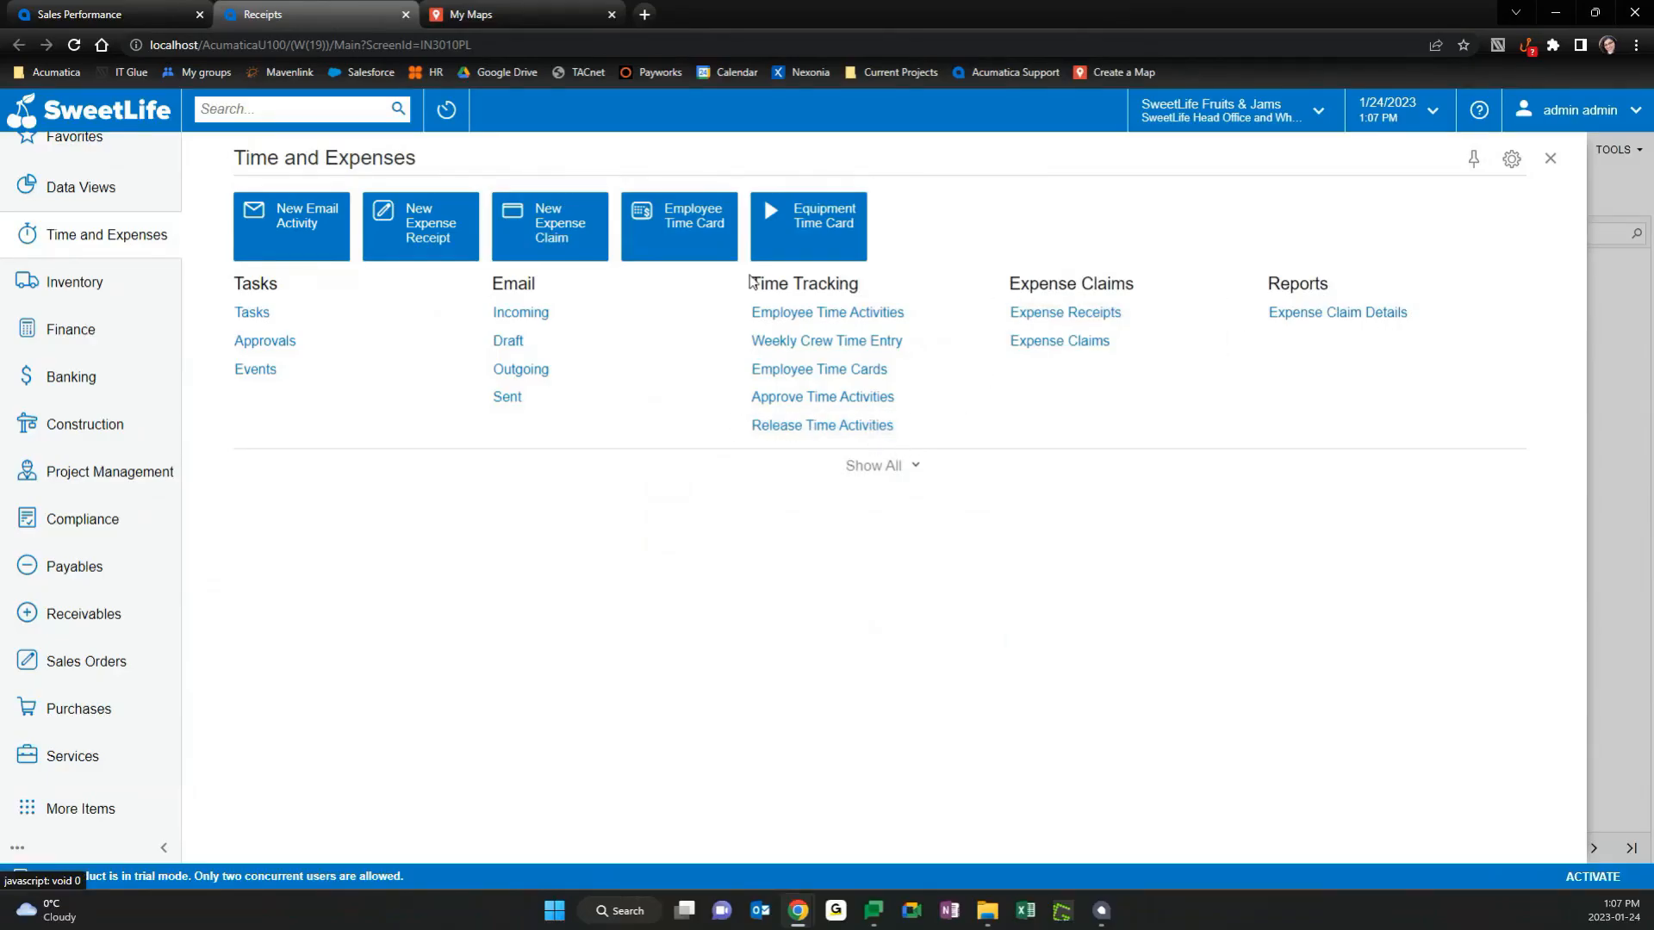
pyautogui.click(914, 472)
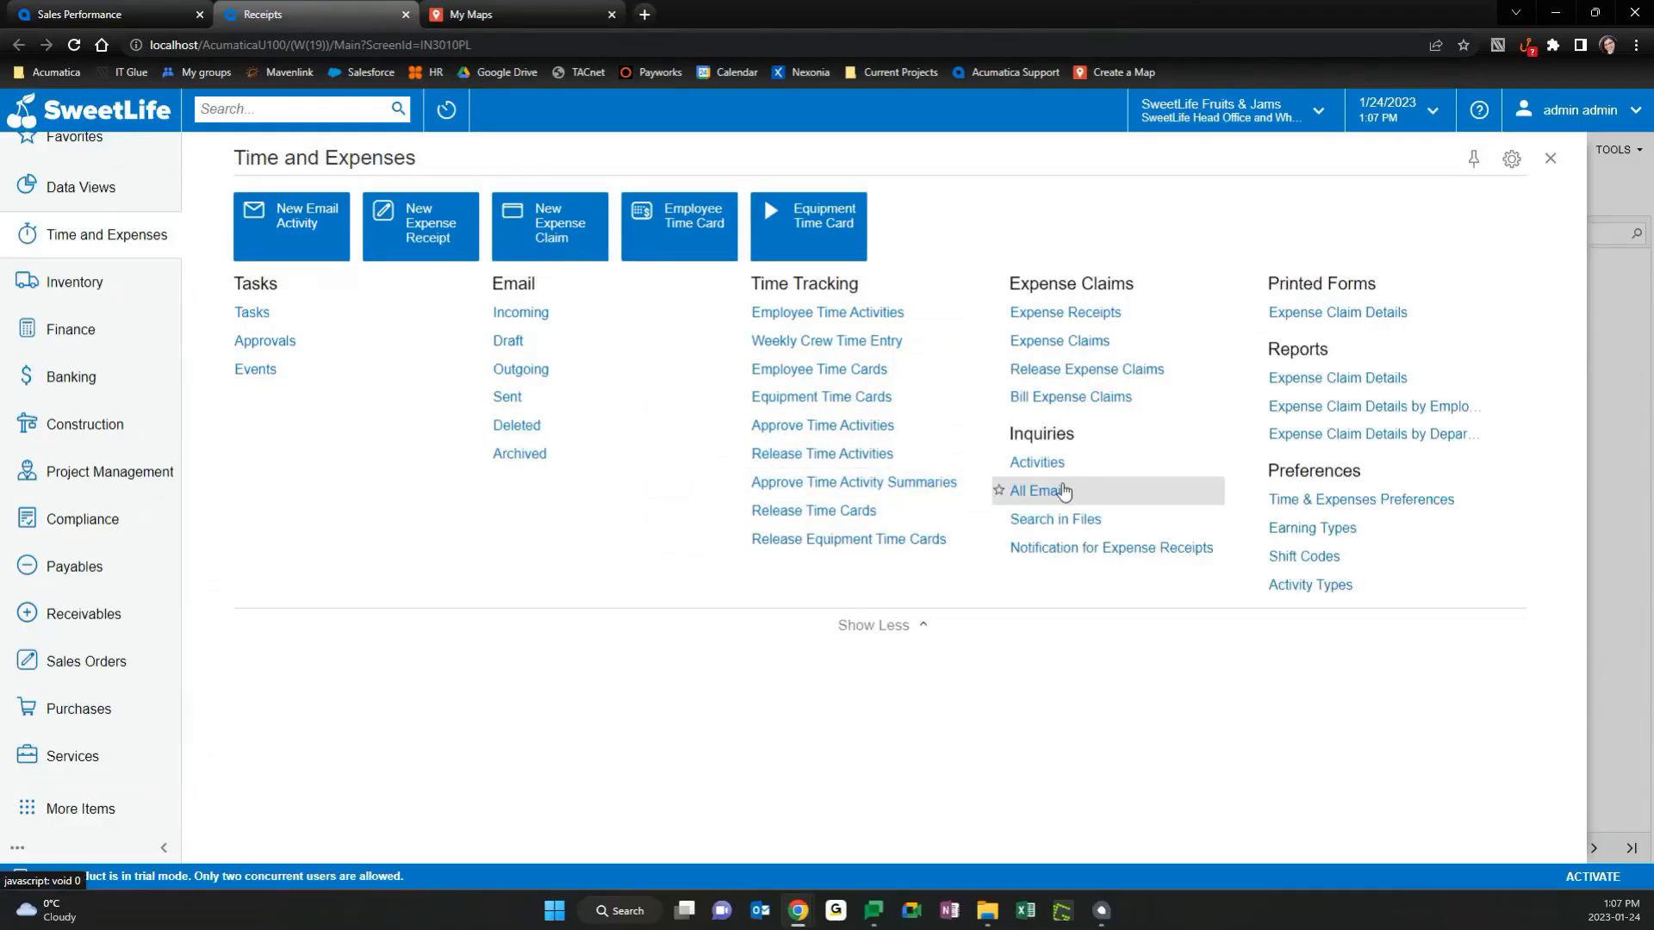
# Pin the Front Office workspace to the main menu and open it from there.
pyautogui.scroll(1, 103, 787)
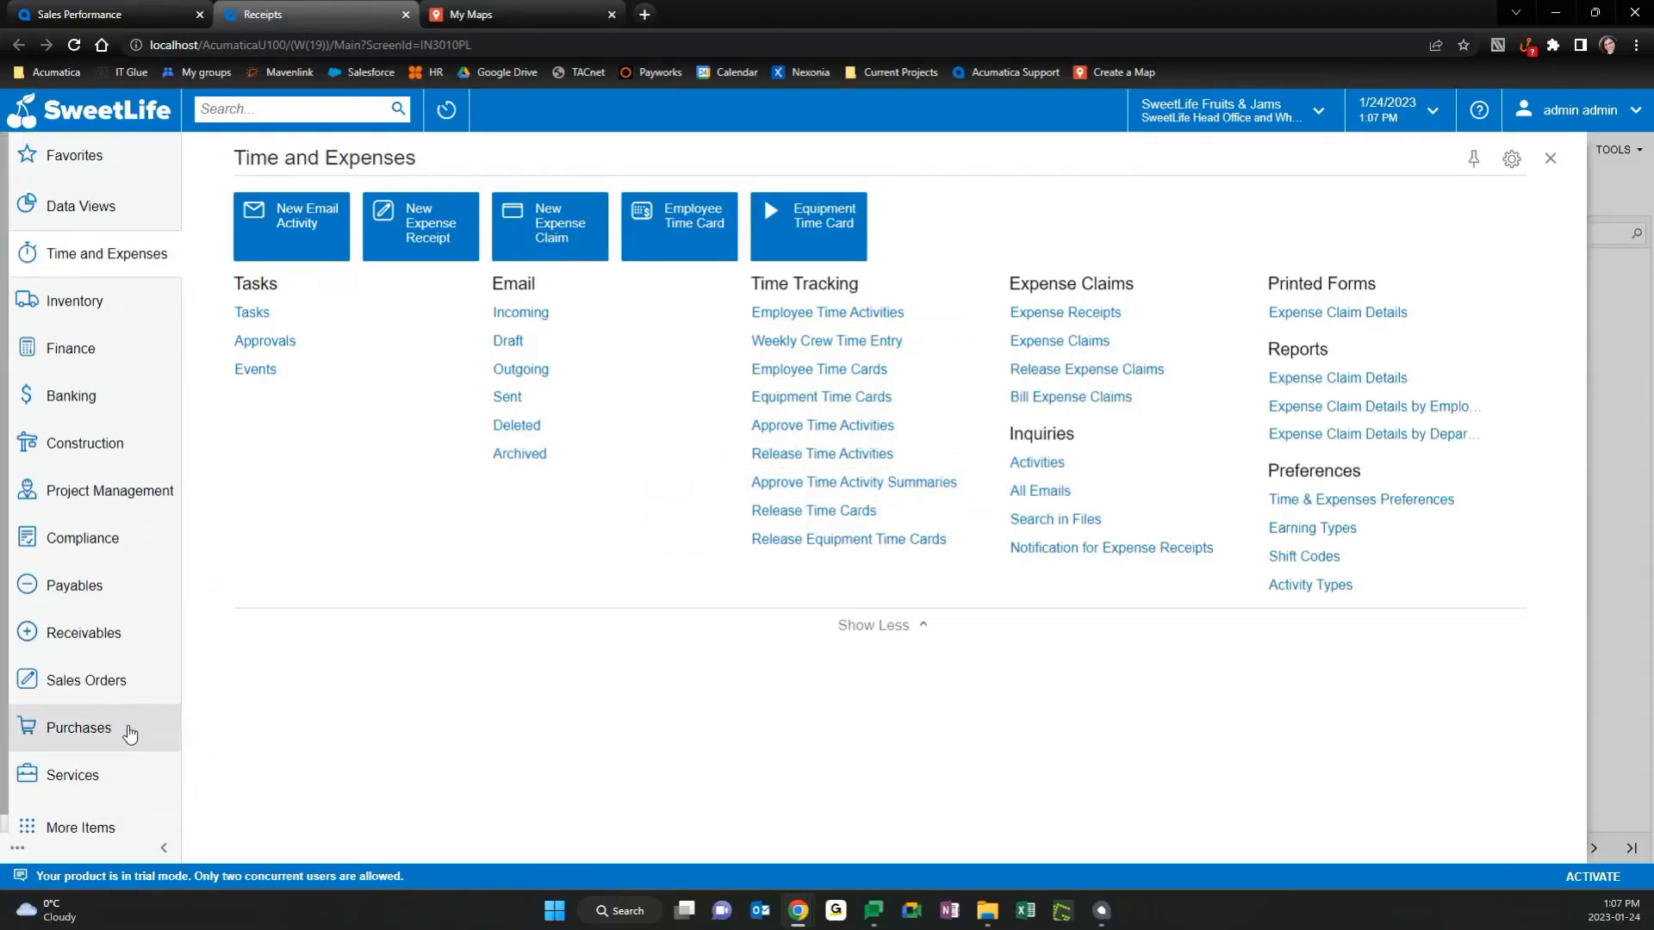
pyautogui.click(111, 821)
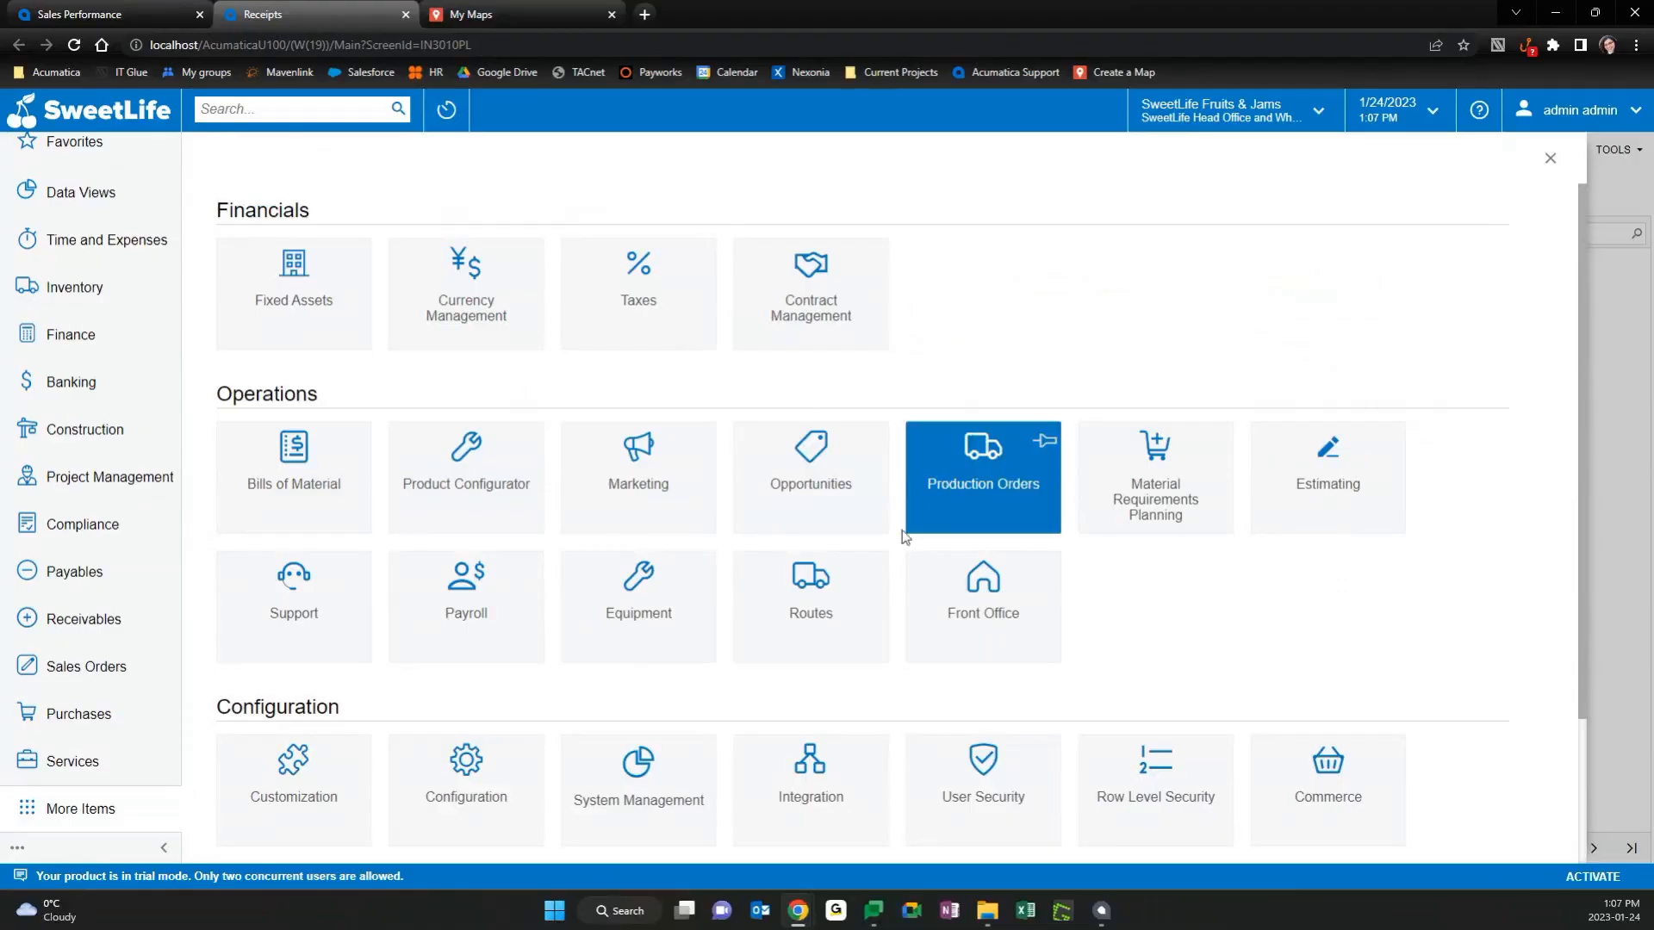
pyautogui.scroll(-1, 407, 646)
pyautogui.scroll(-2, 408, 646)
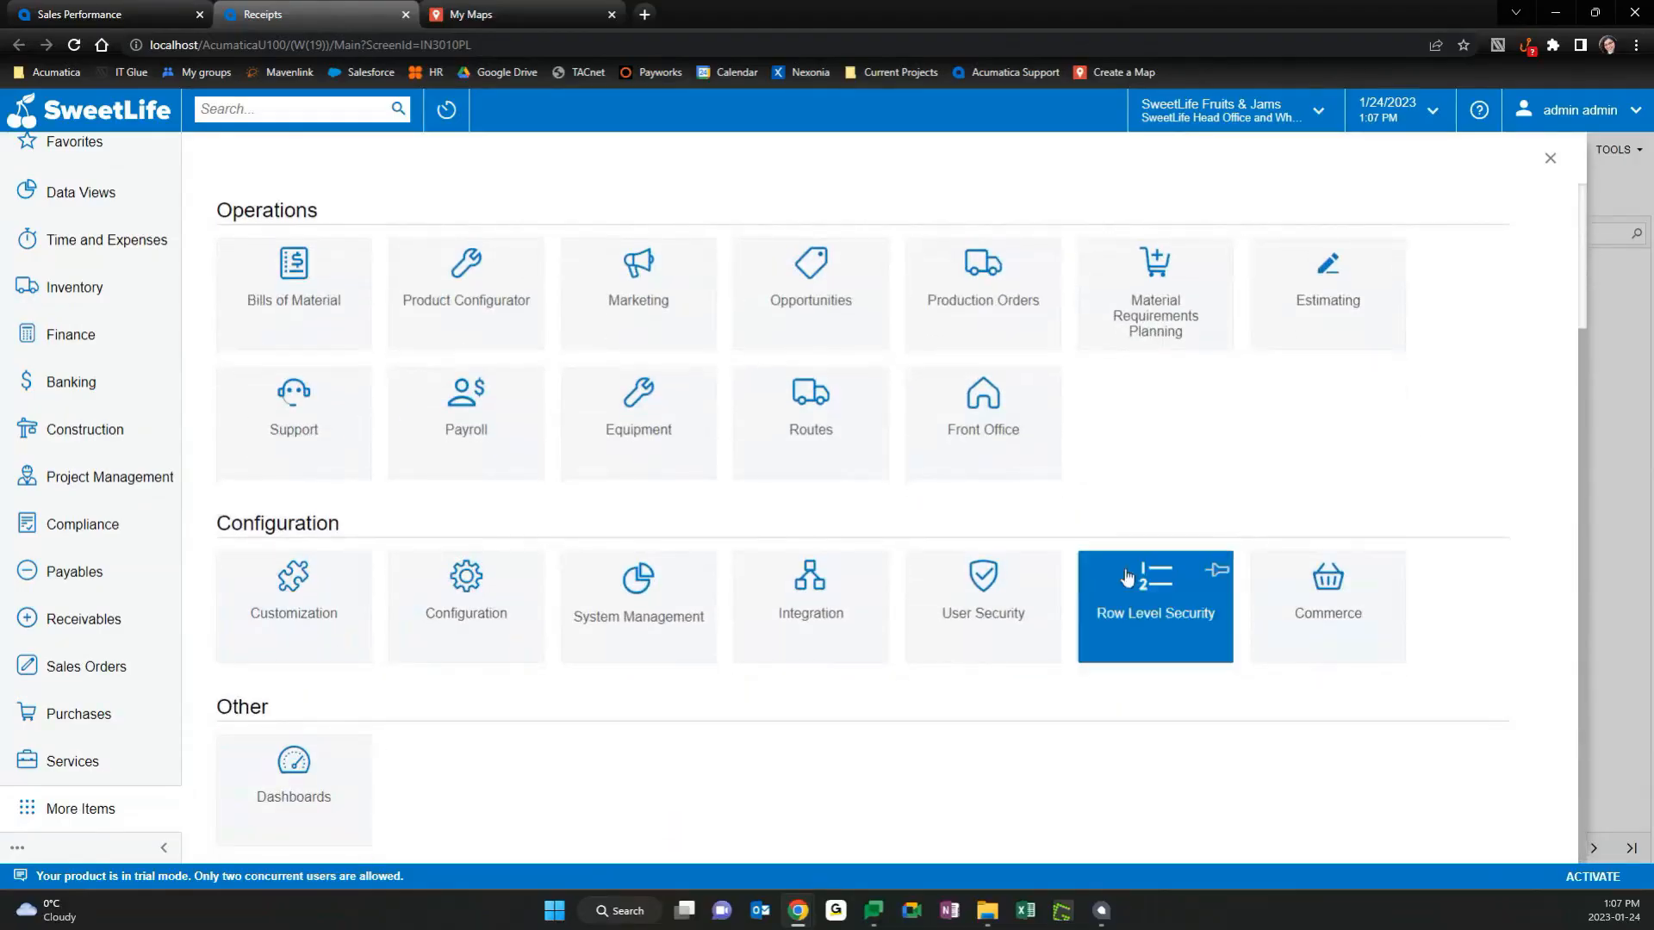
pyautogui.click(1043, 389)
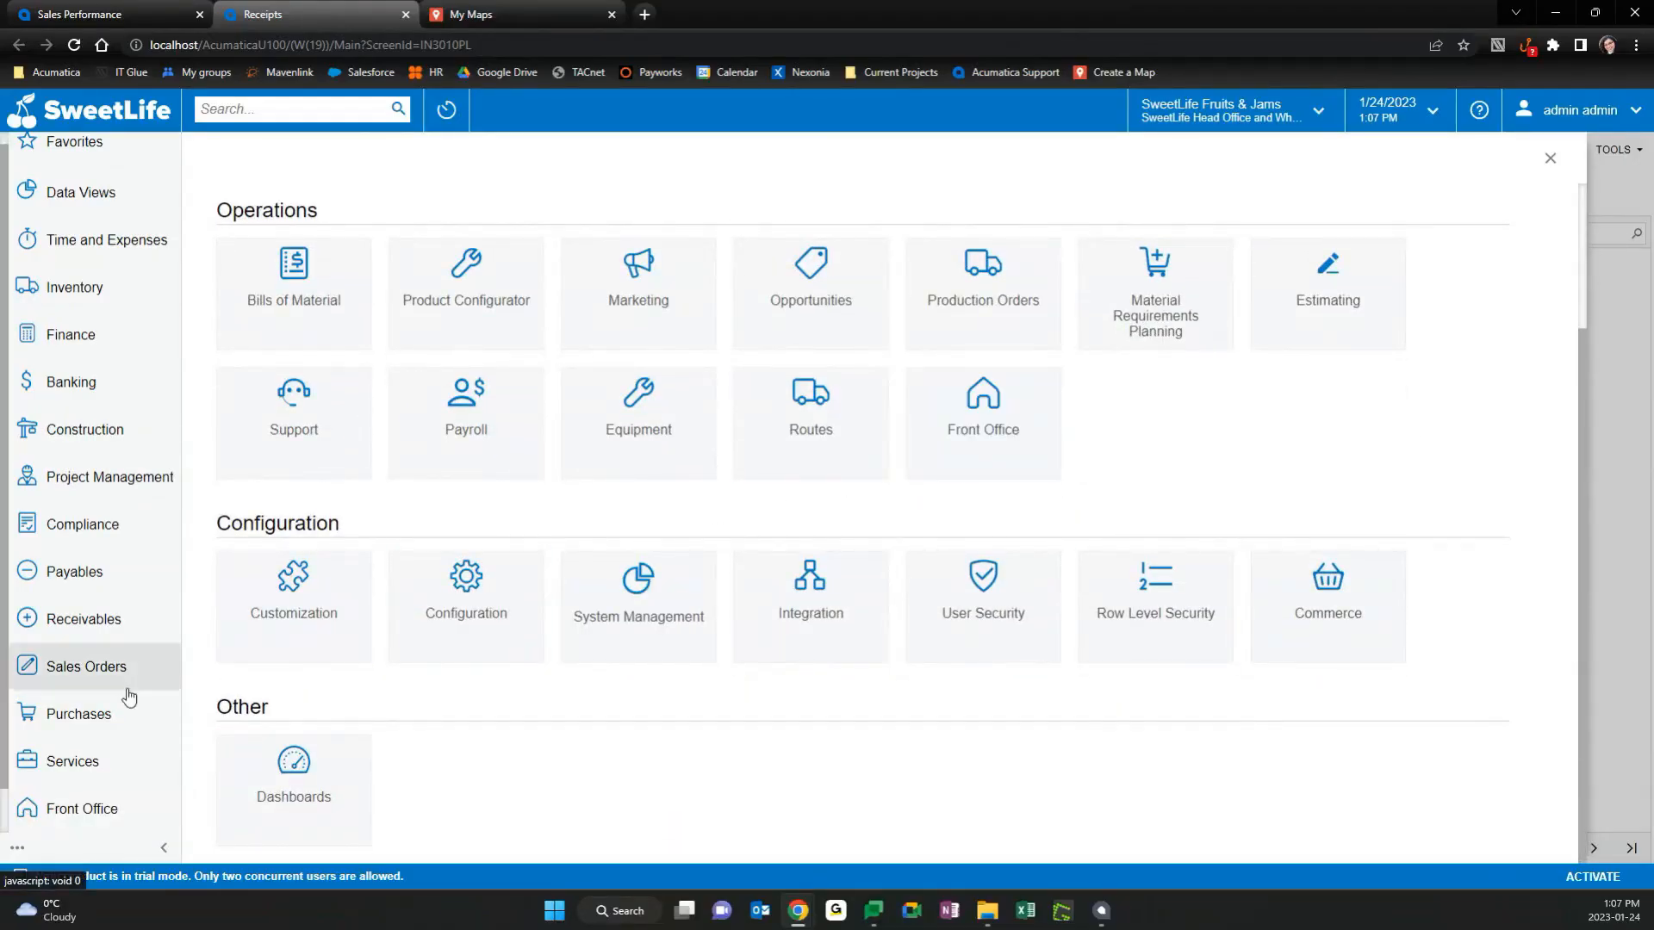
pyautogui.scroll(-1, 86, 810)
pyautogui.click(101, 765)
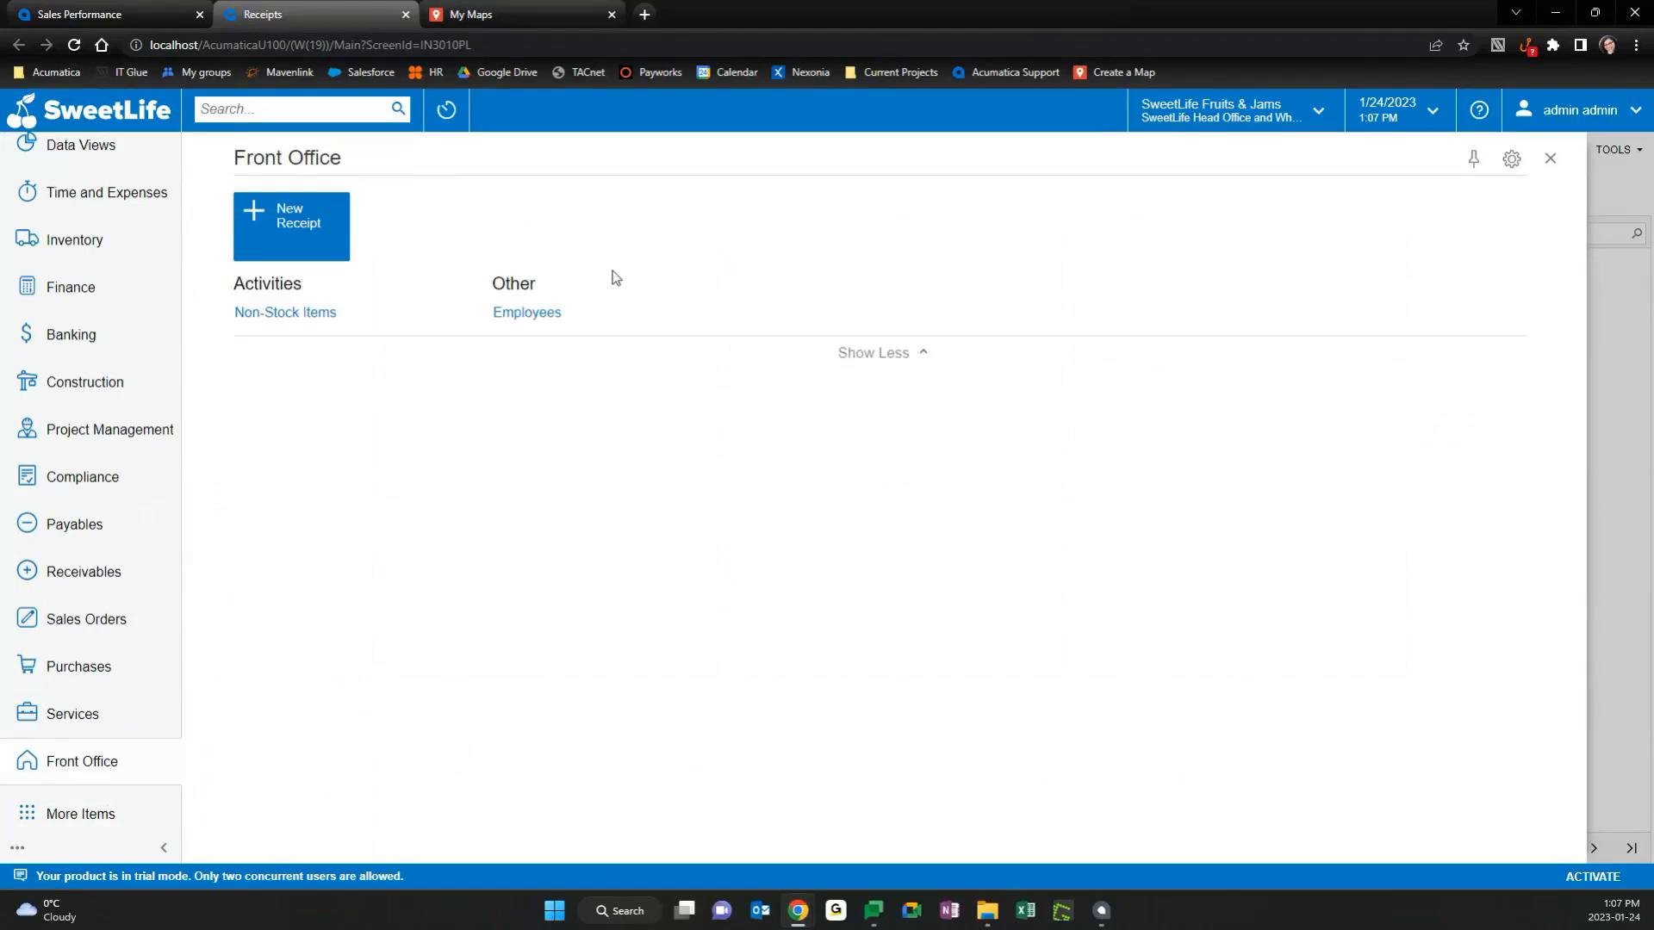
# Search the system for "USER".
pyautogui.click(309, 110)
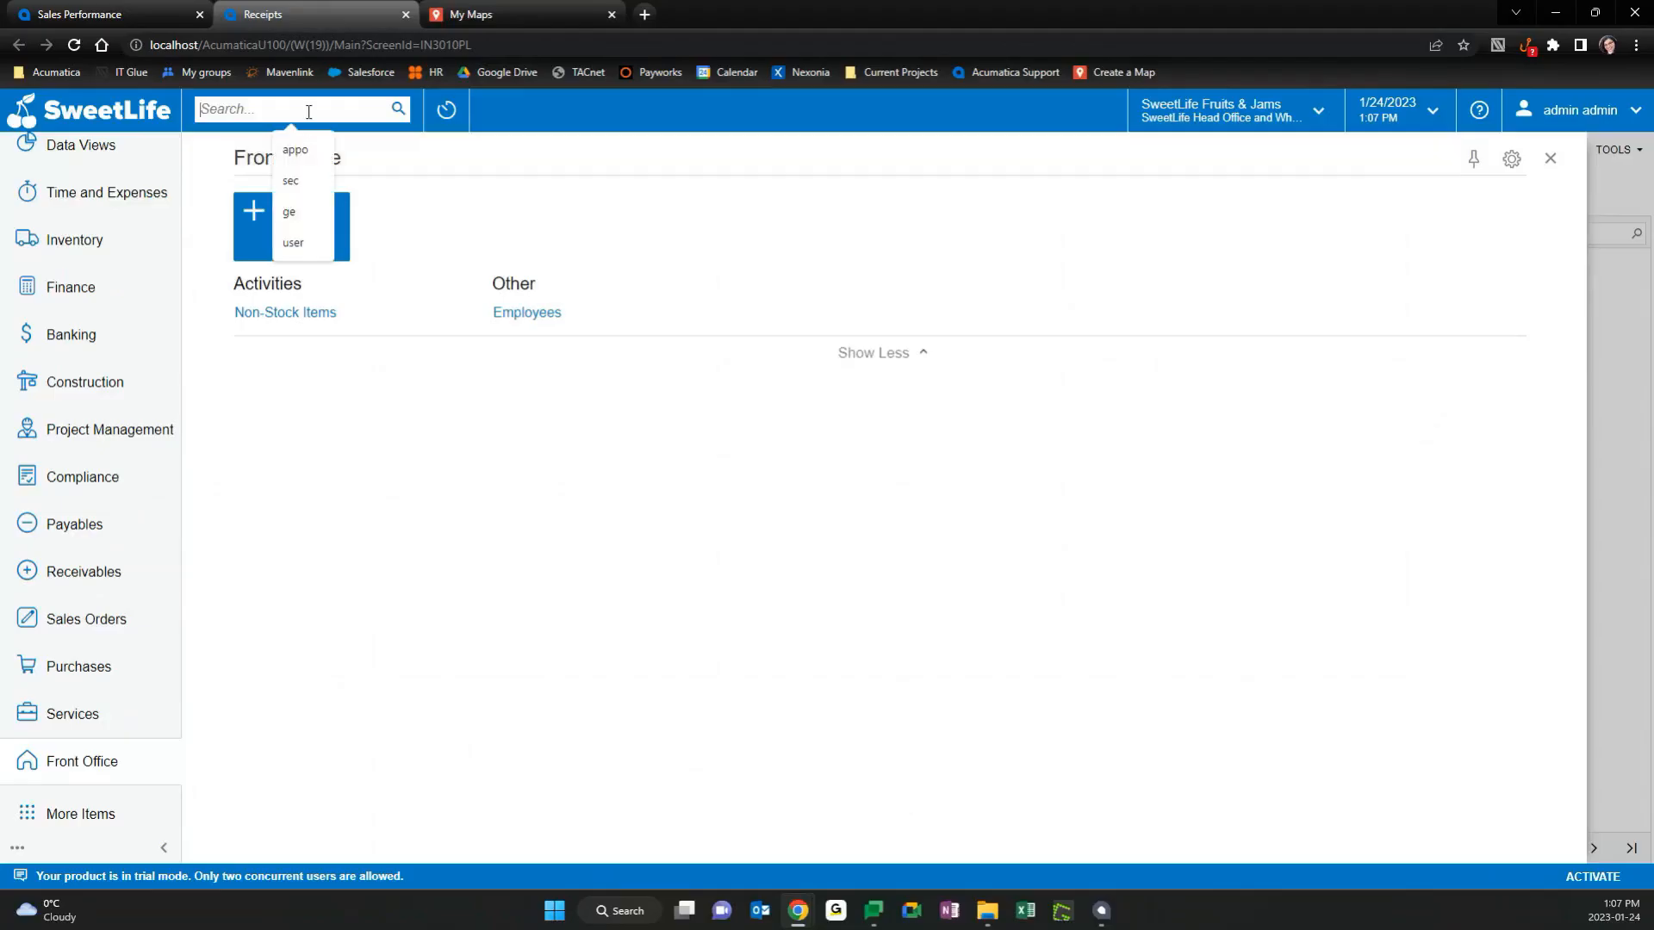
pyautogui.write('USER')
pyautogui.press('Return')
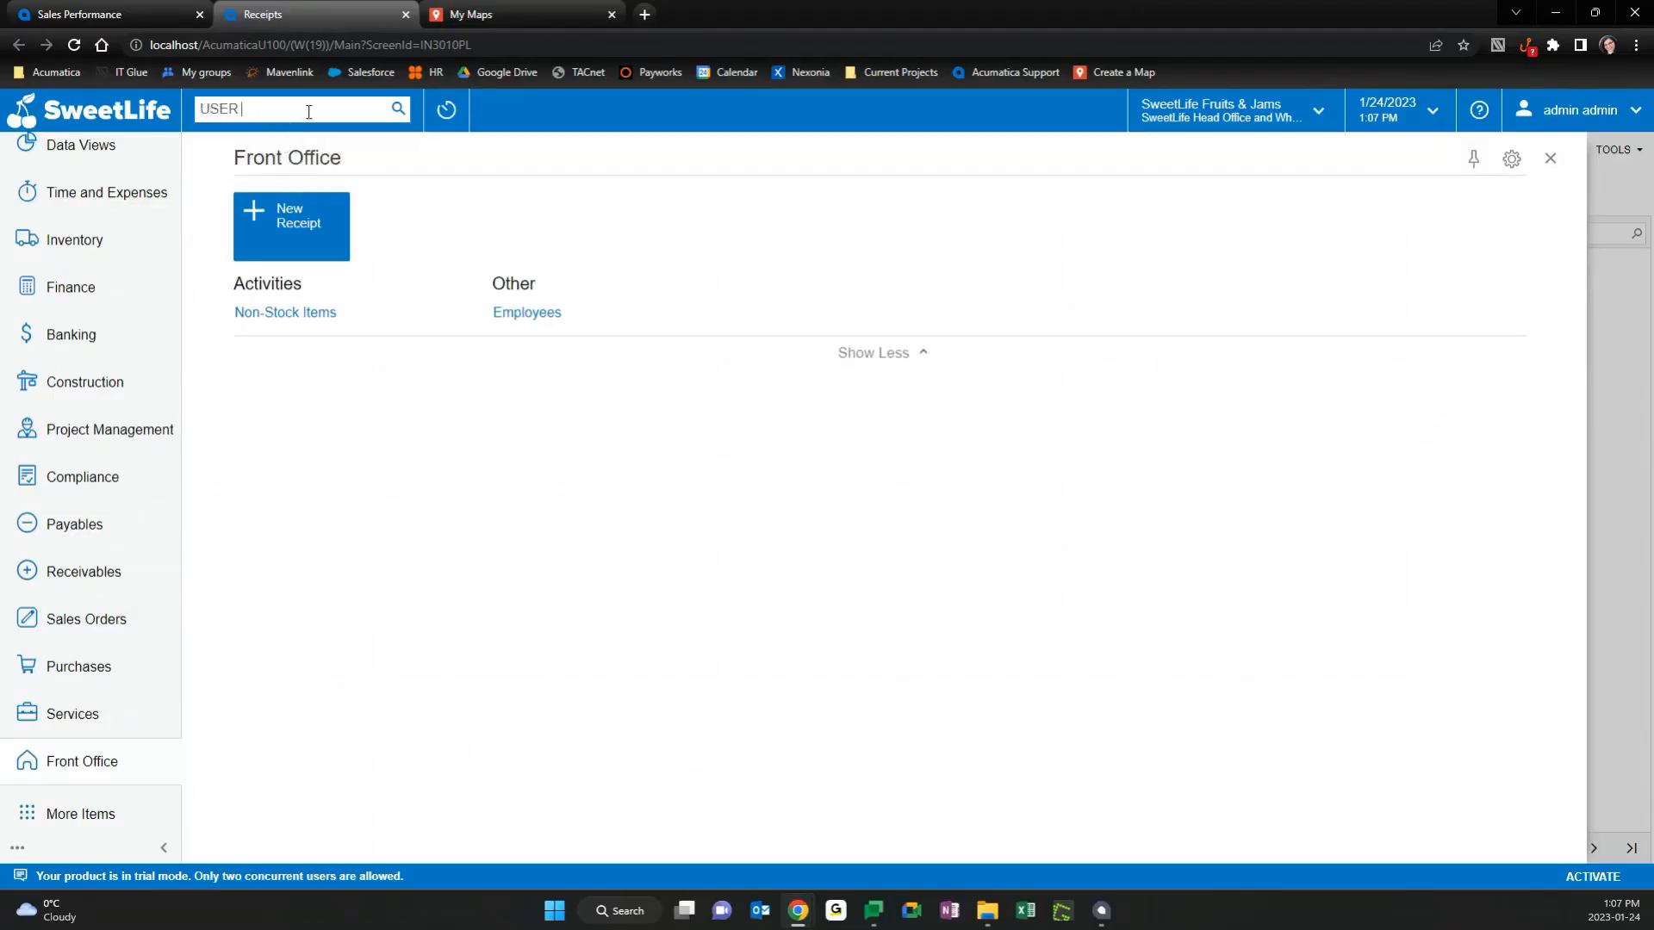
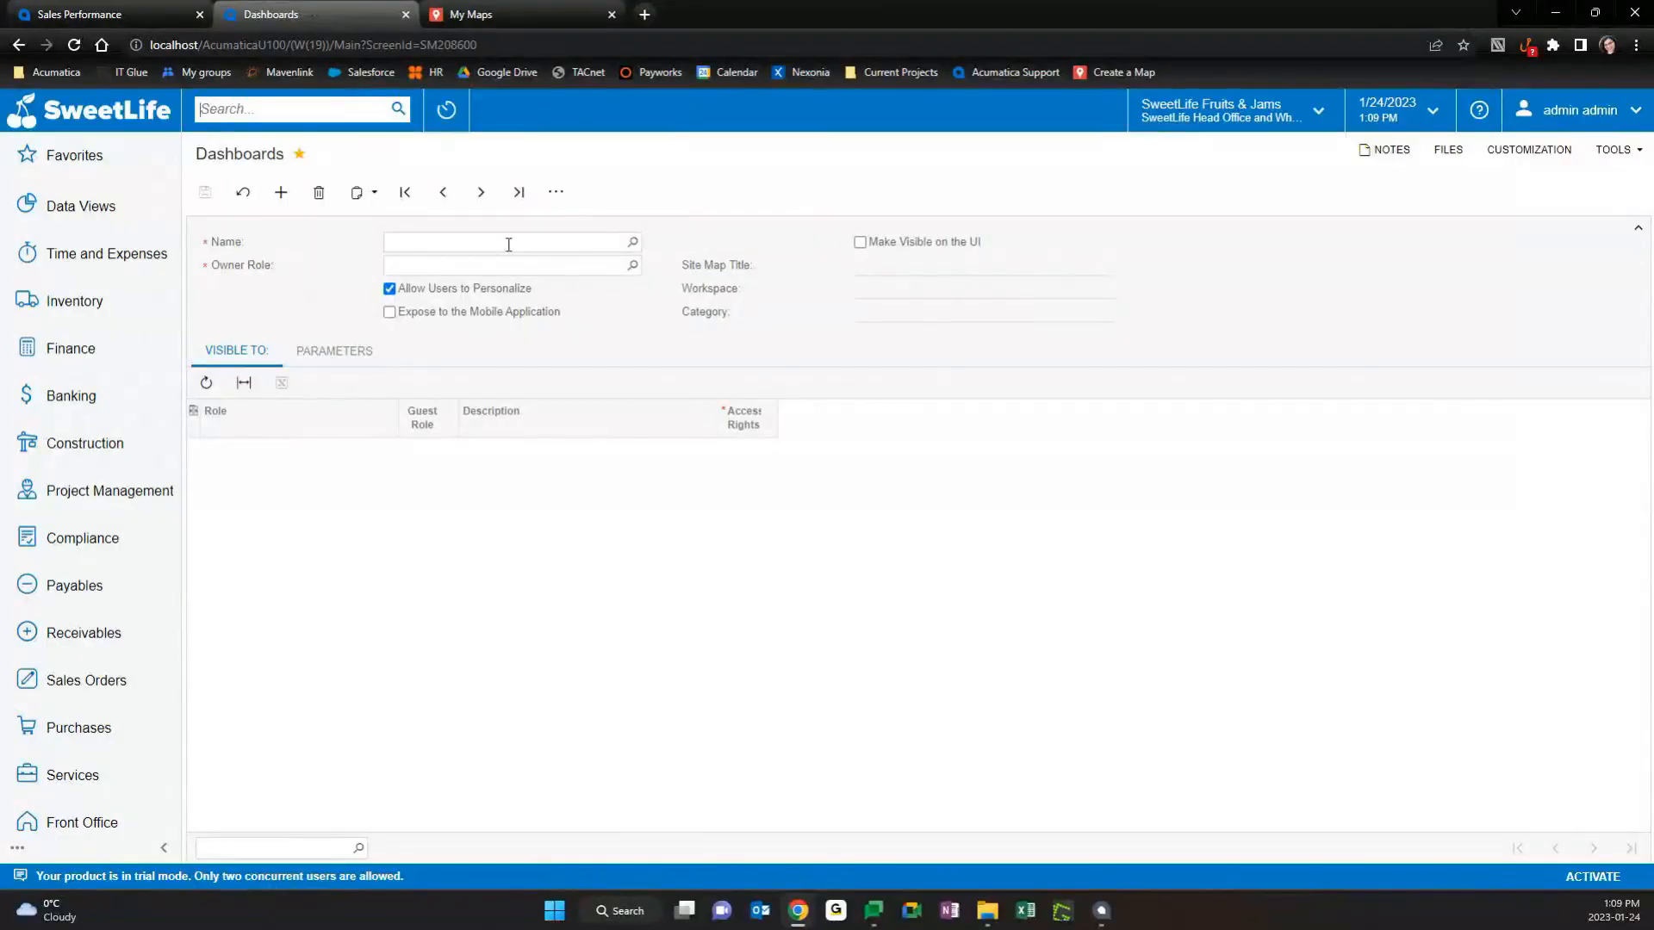
# Look up "sALES" among the dashboard names and load the Sales Performance dashboard's settings.
pyautogui.click(631, 242)
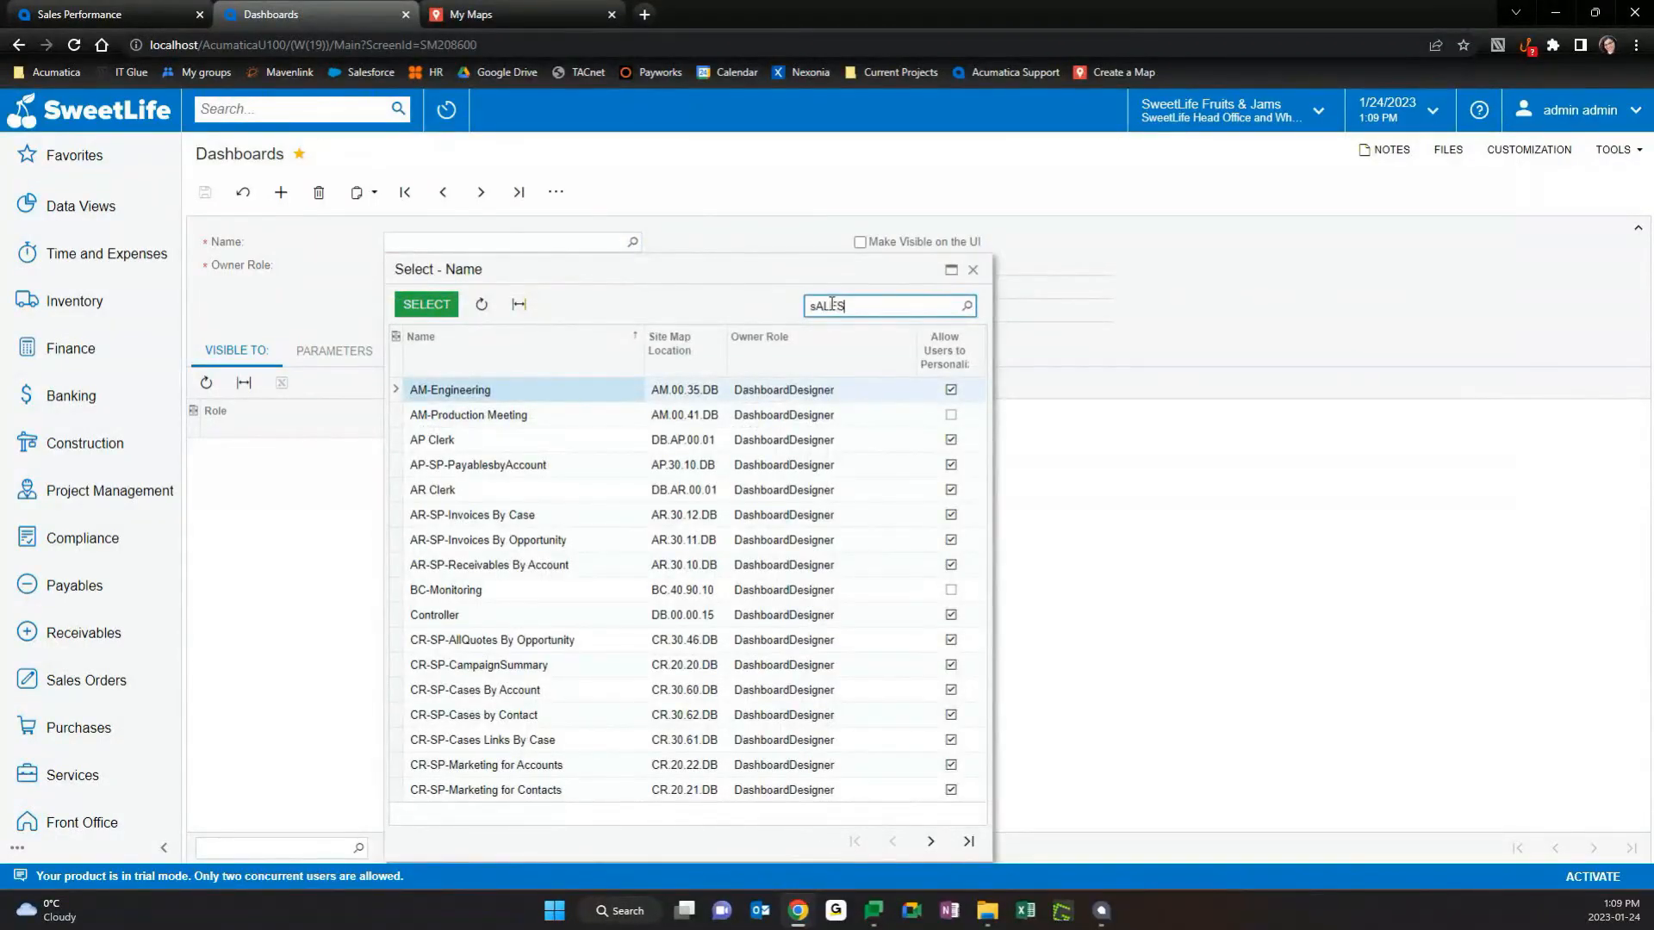
pyautogui.write('sALES')
pyautogui.doubleClick(500, 389)
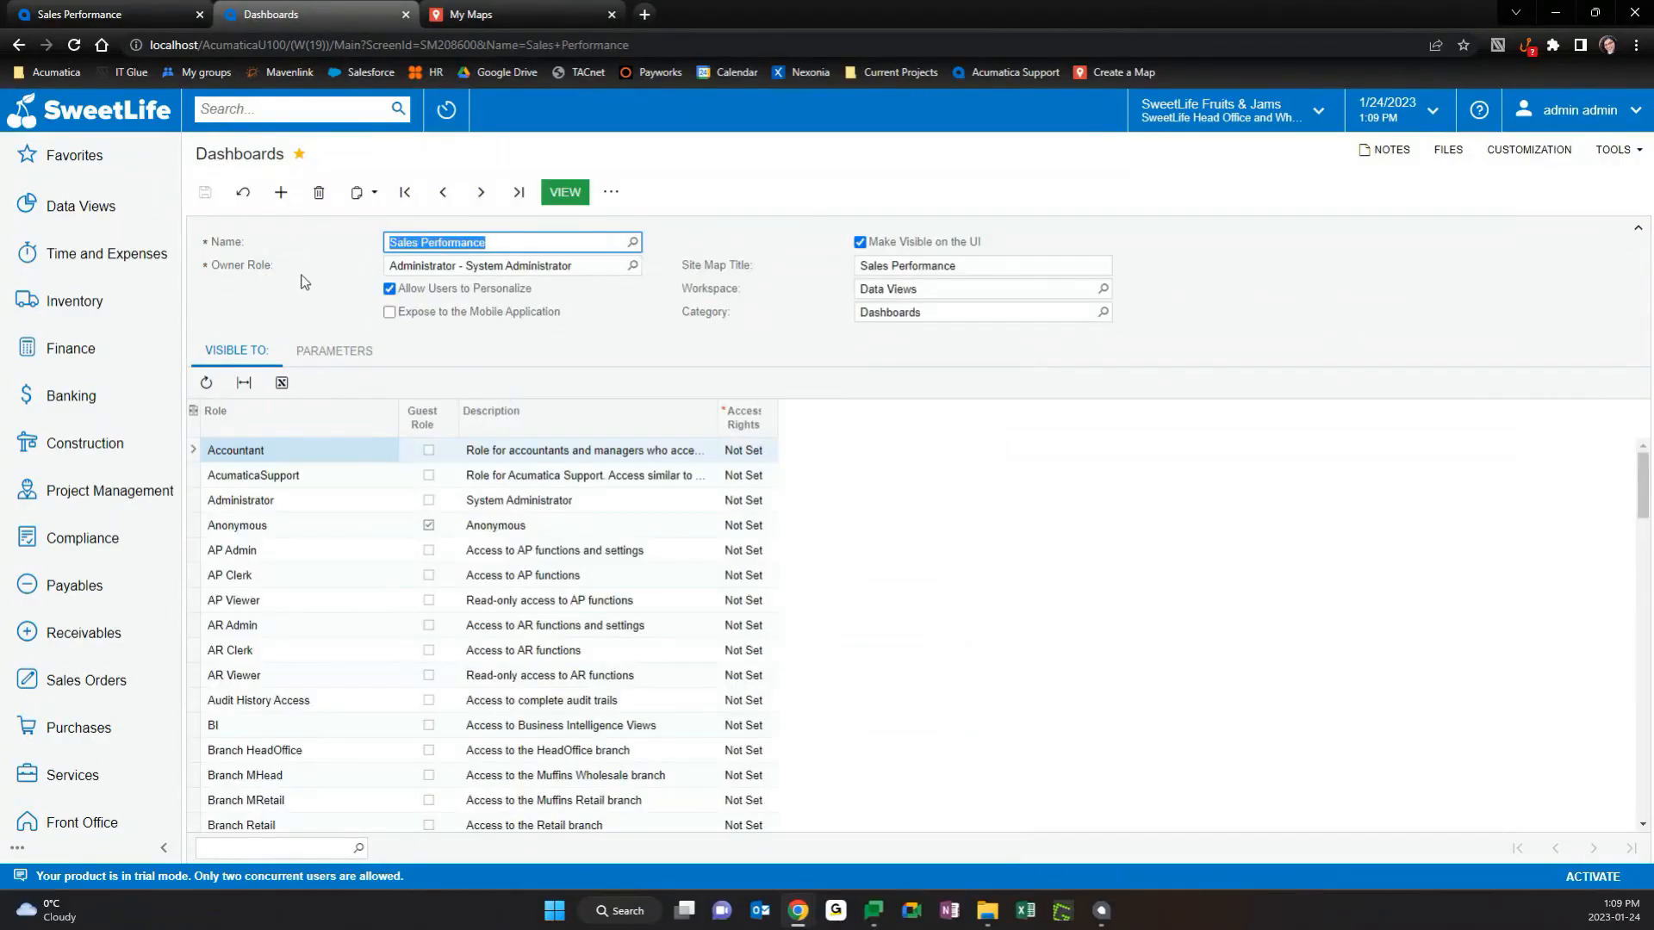
# Examine the Sales Performance dashboard's owner role choices, mobile application option, parameters and role visibility.
pyautogui.click(633, 266)
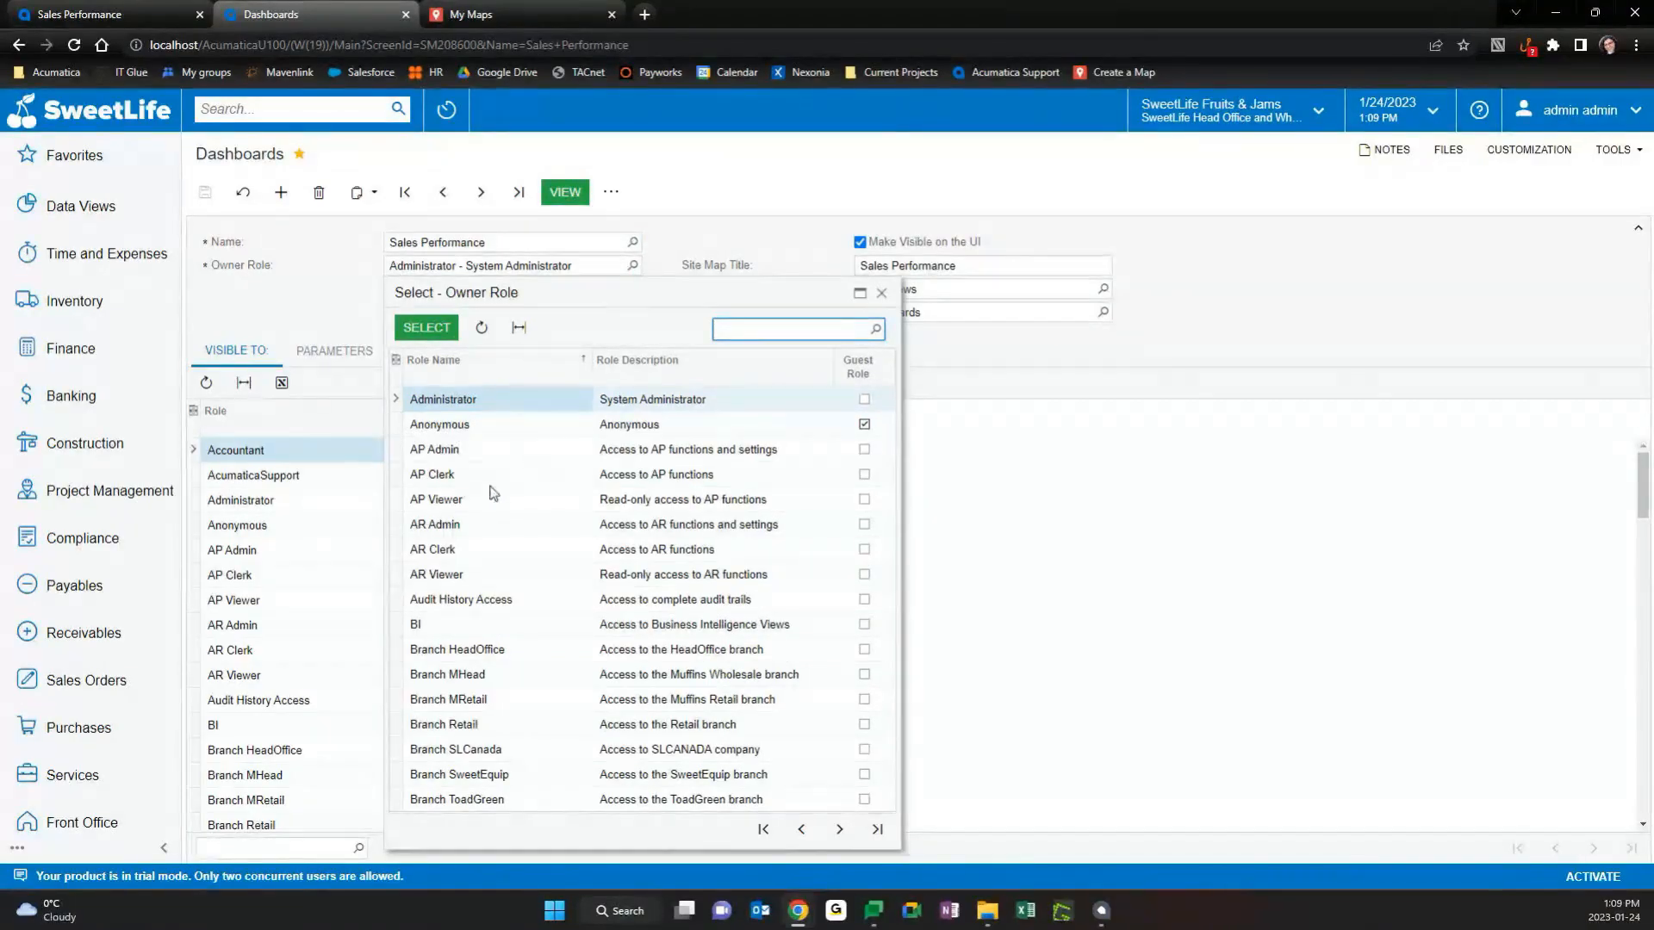
pyautogui.click(1020, 666)
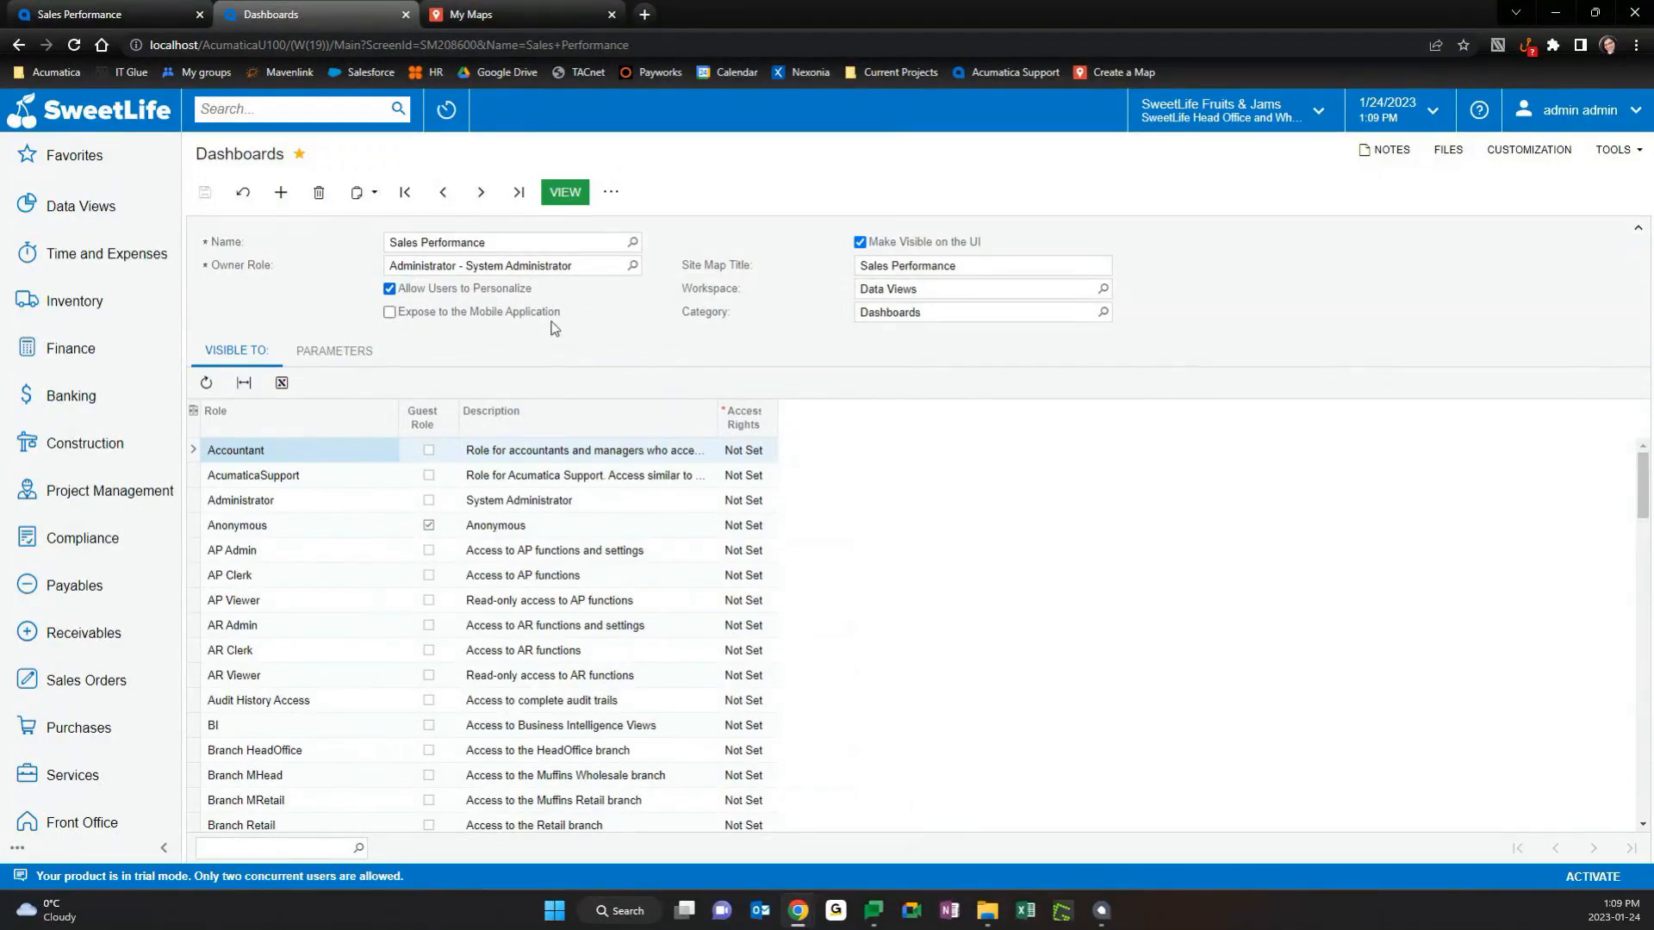
pyautogui.moveTo(540, 321)
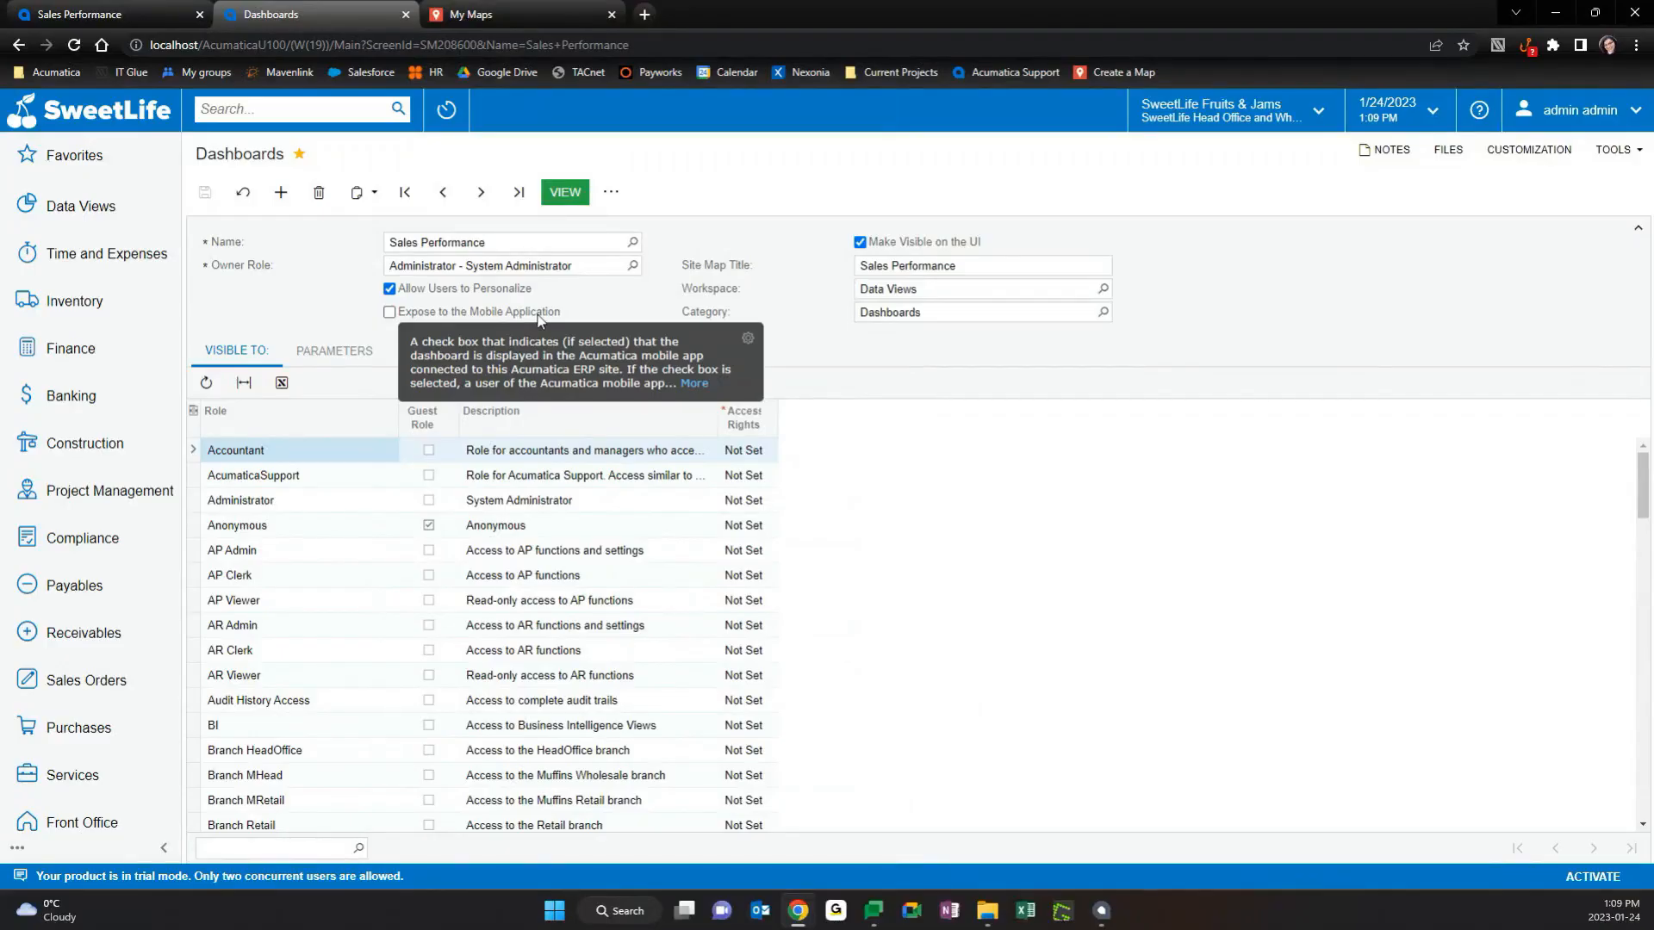
pyautogui.click(359, 359)
pyautogui.click(264, 357)
pyautogui.click(320, 348)
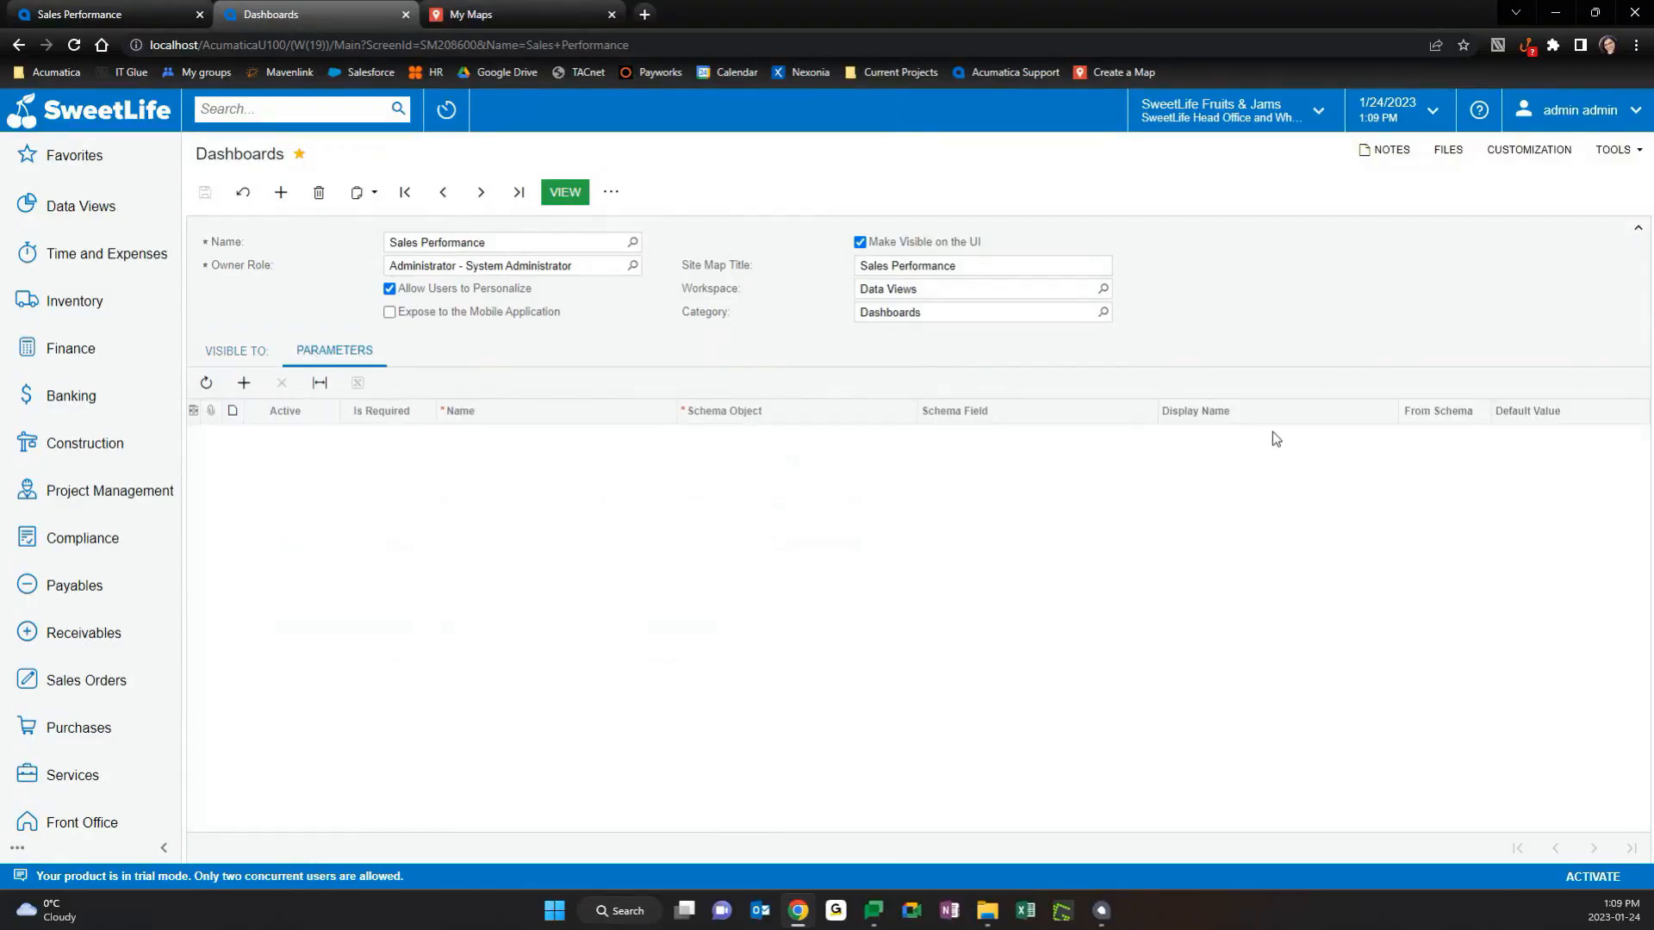
pyautogui.click(240, 362)
# View the Sales Performance dashboard in design mode and start adding a new widget.
pyautogui.click(565, 193)
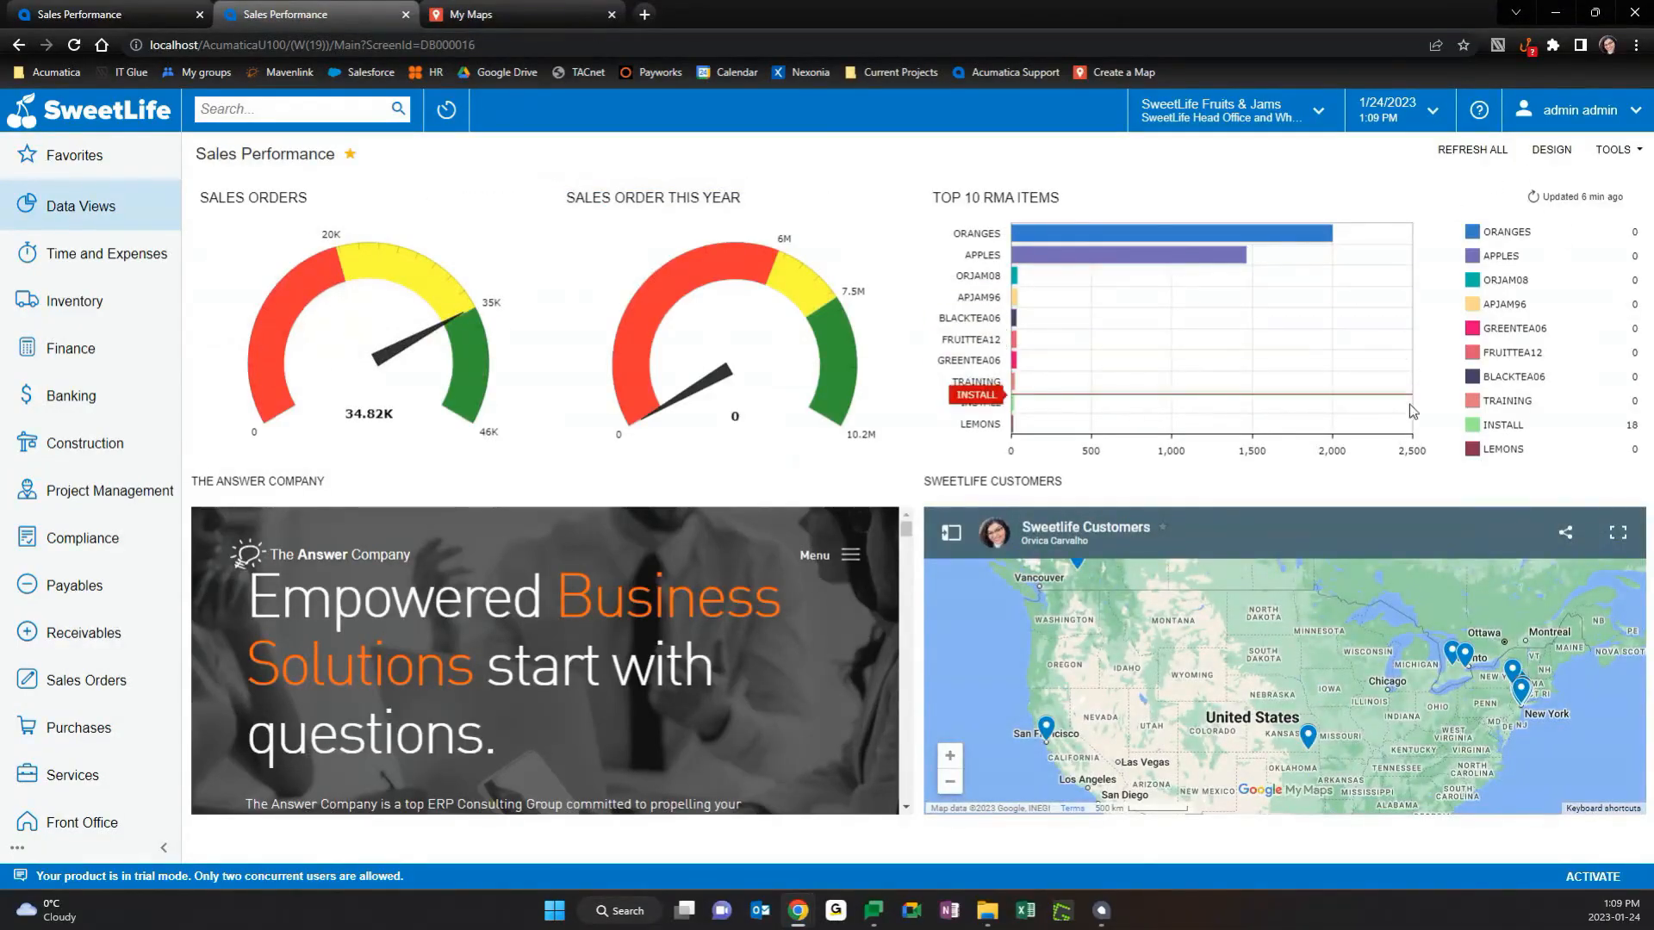
pyautogui.click(1563, 157)
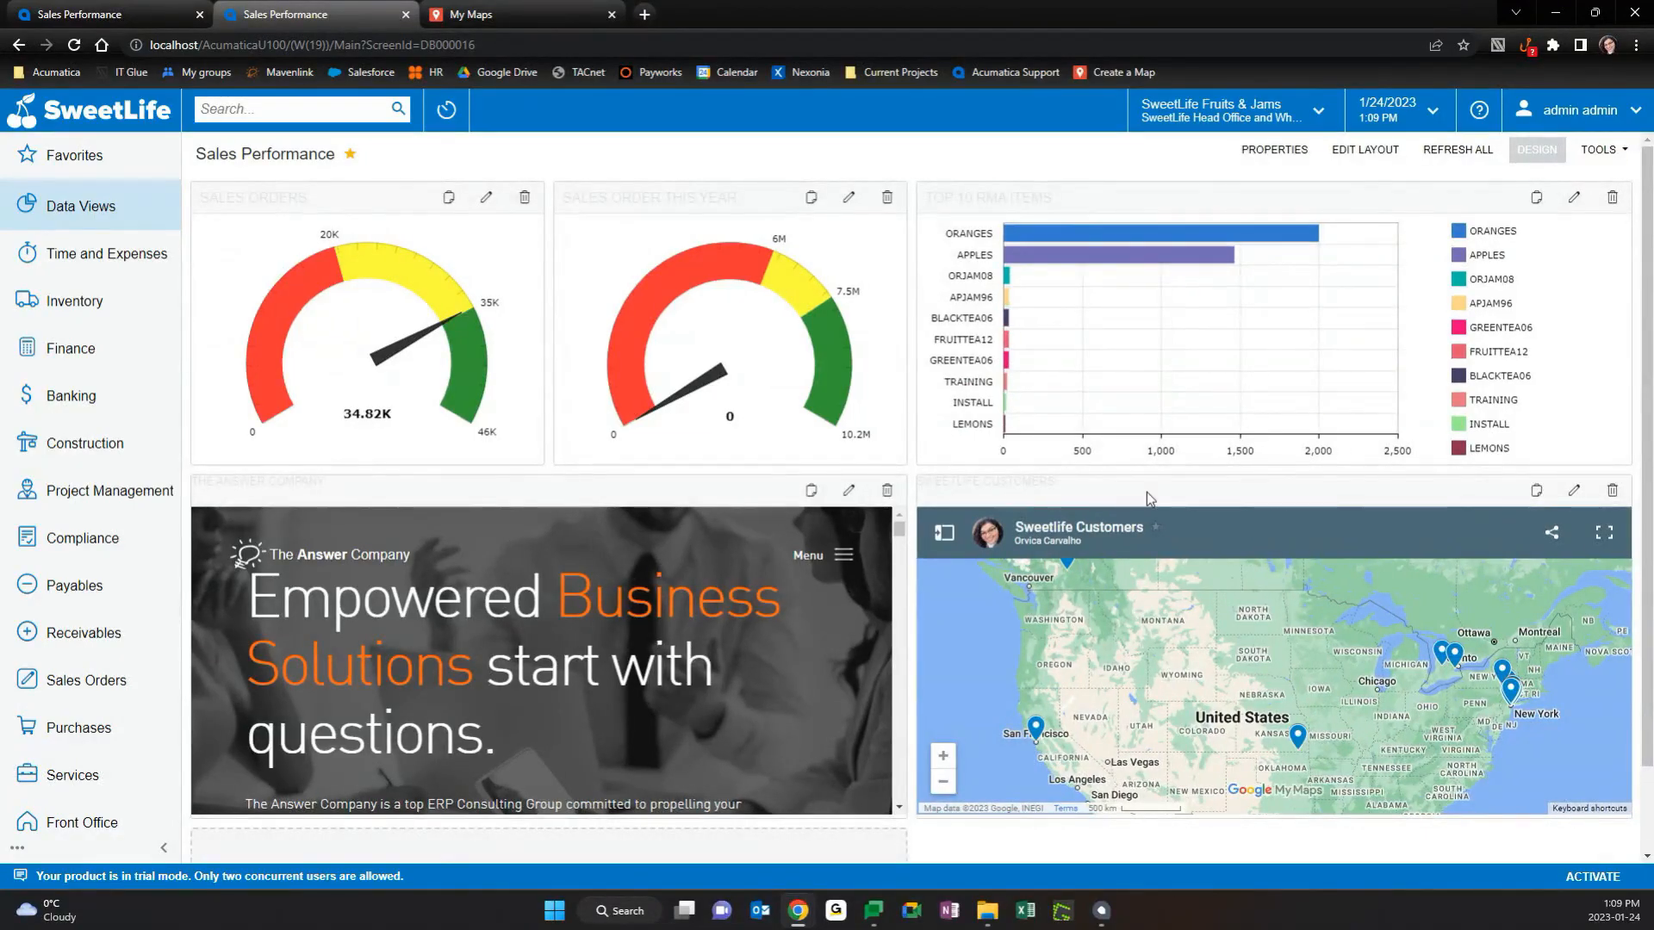
pyautogui.scroll(-2, 1148, 498)
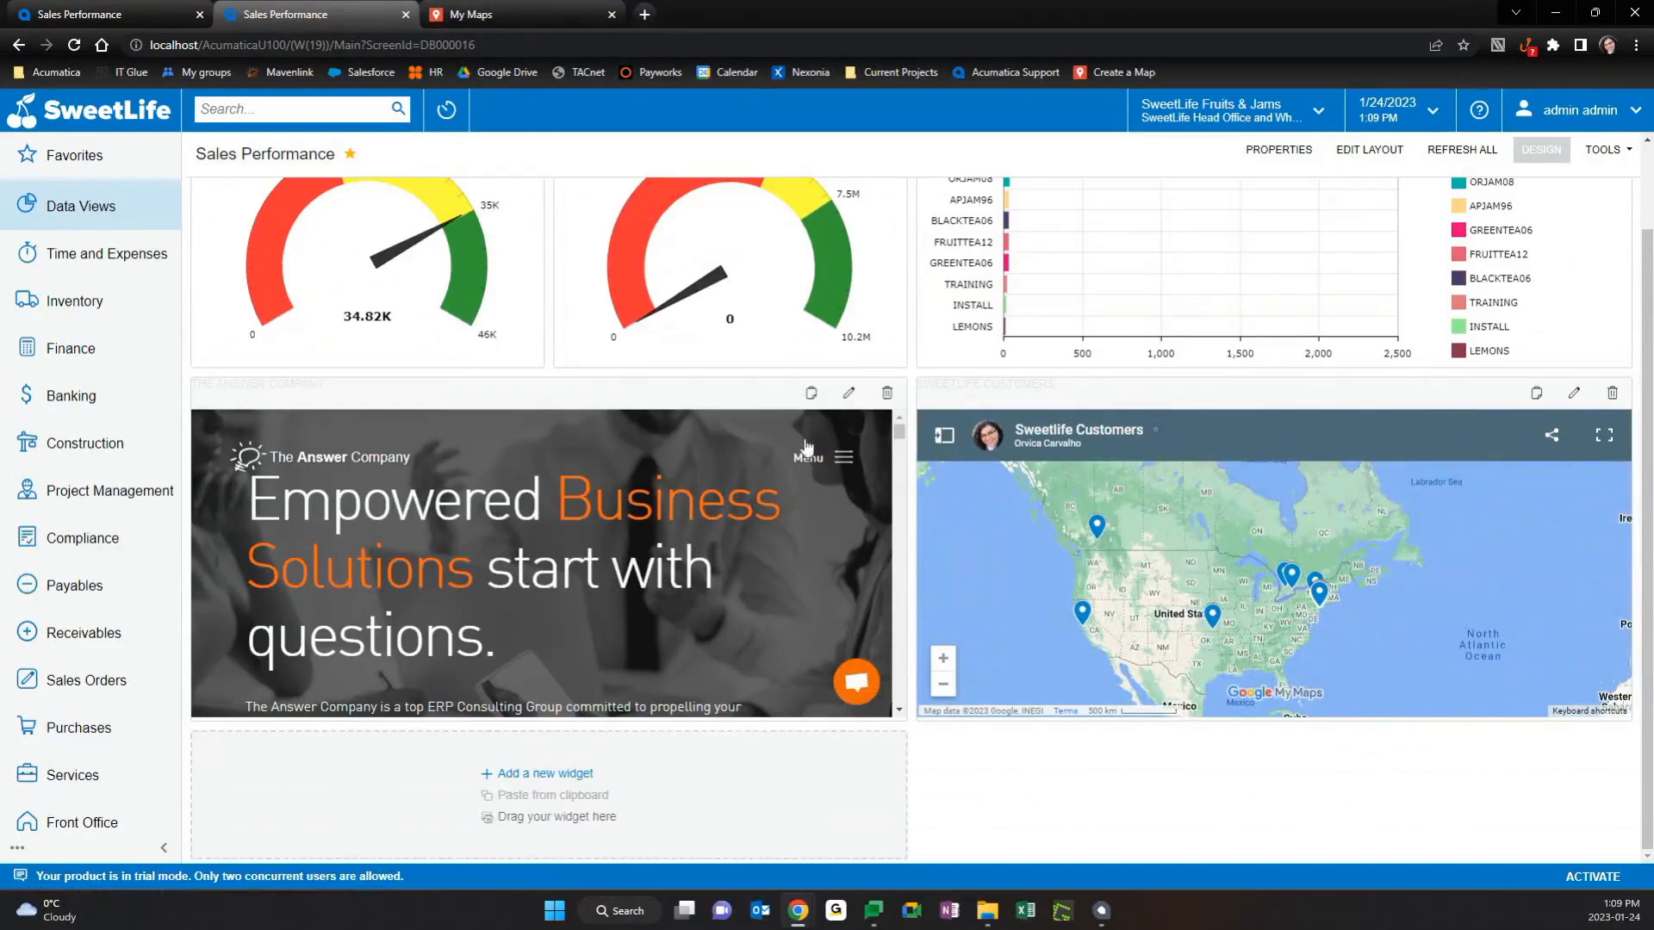
pyautogui.click(544, 774)
# Review the widget types that can be added to the dashboard, such as Chart, Data Table, Header and Power BI Tile.
pyautogui.click(874, 390)
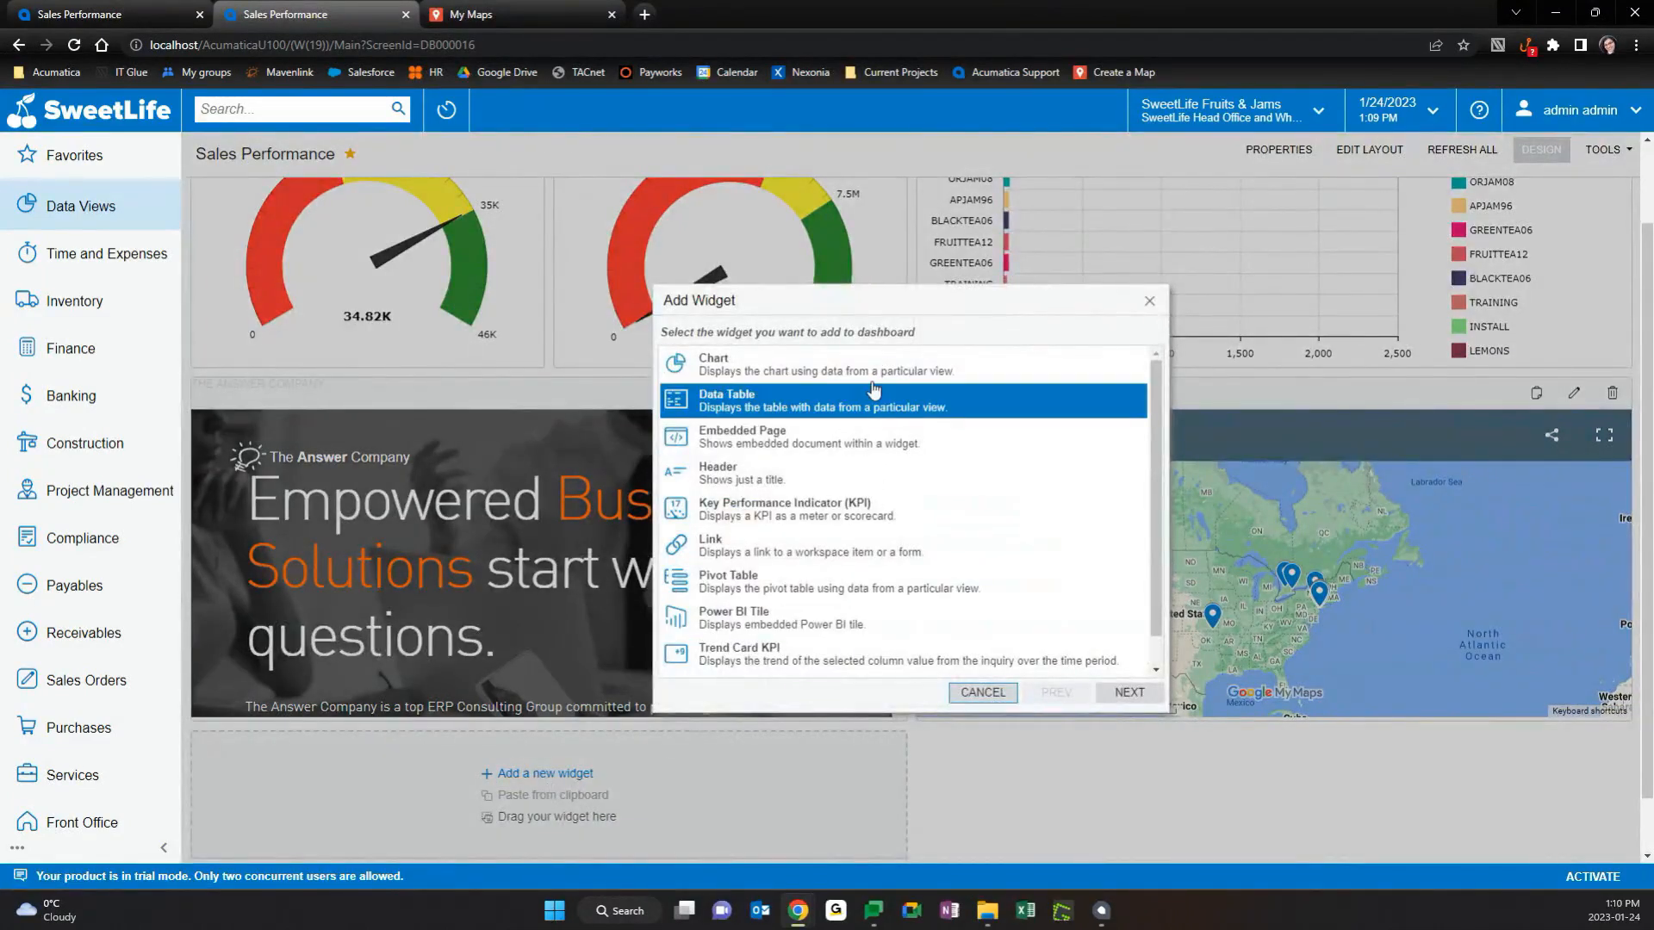
pyautogui.click(879, 510)
pyautogui.click(889, 617)
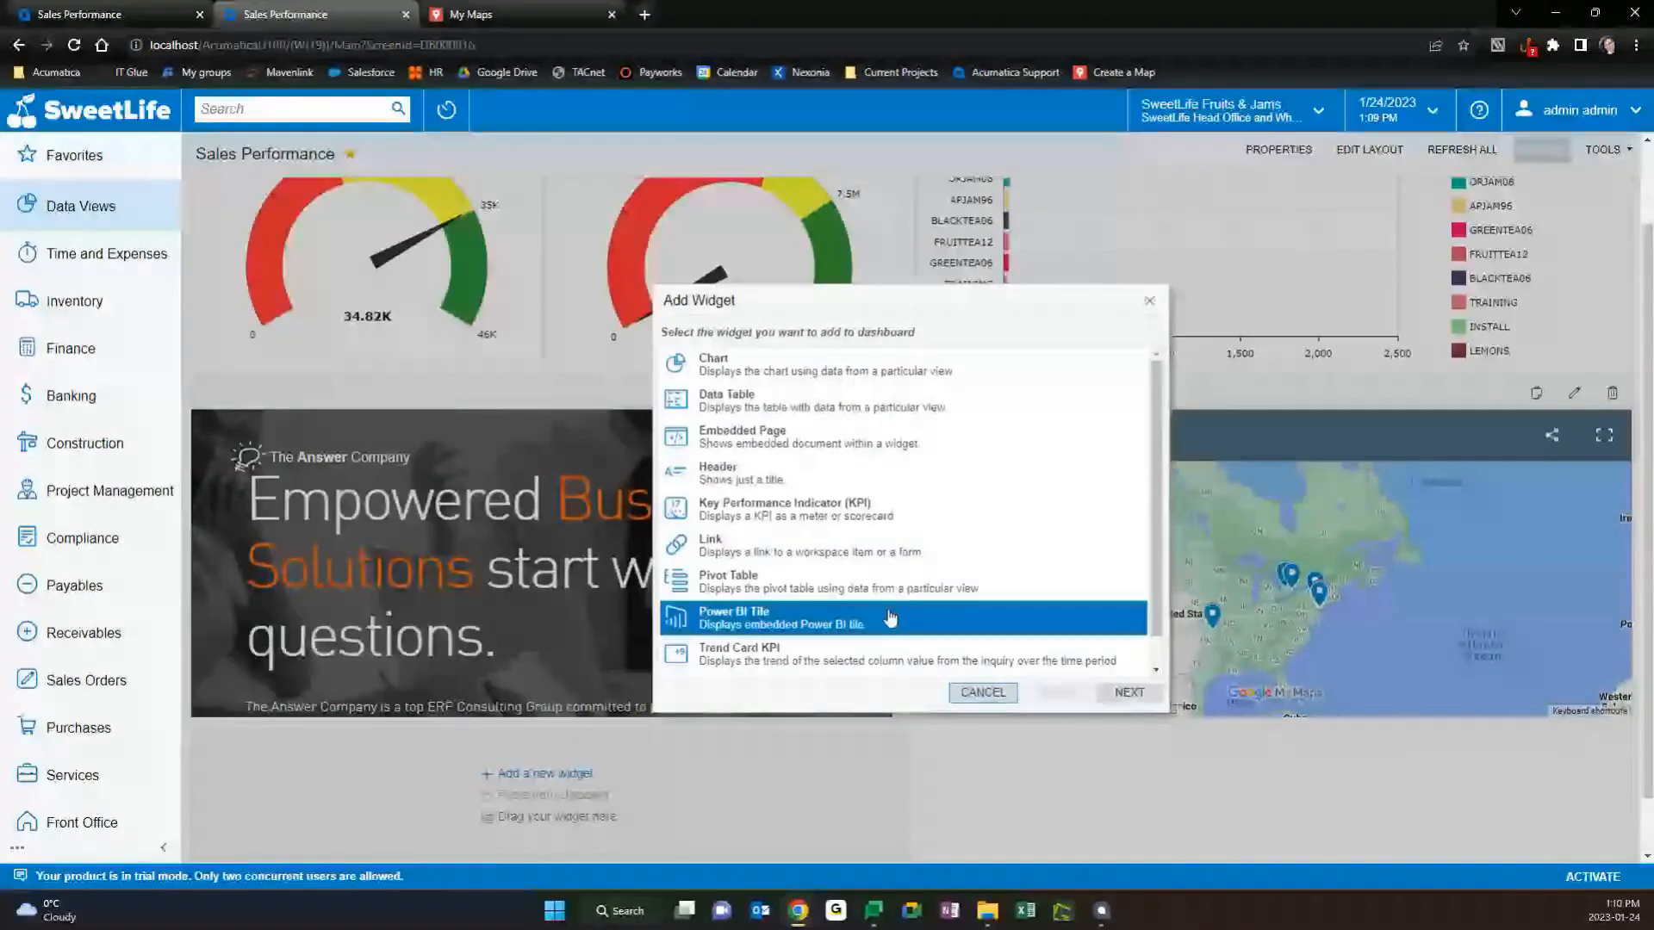
pyautogui.click(887, 655)
pyautogui.click(862, 617)
pyautogui.click(853, 366)
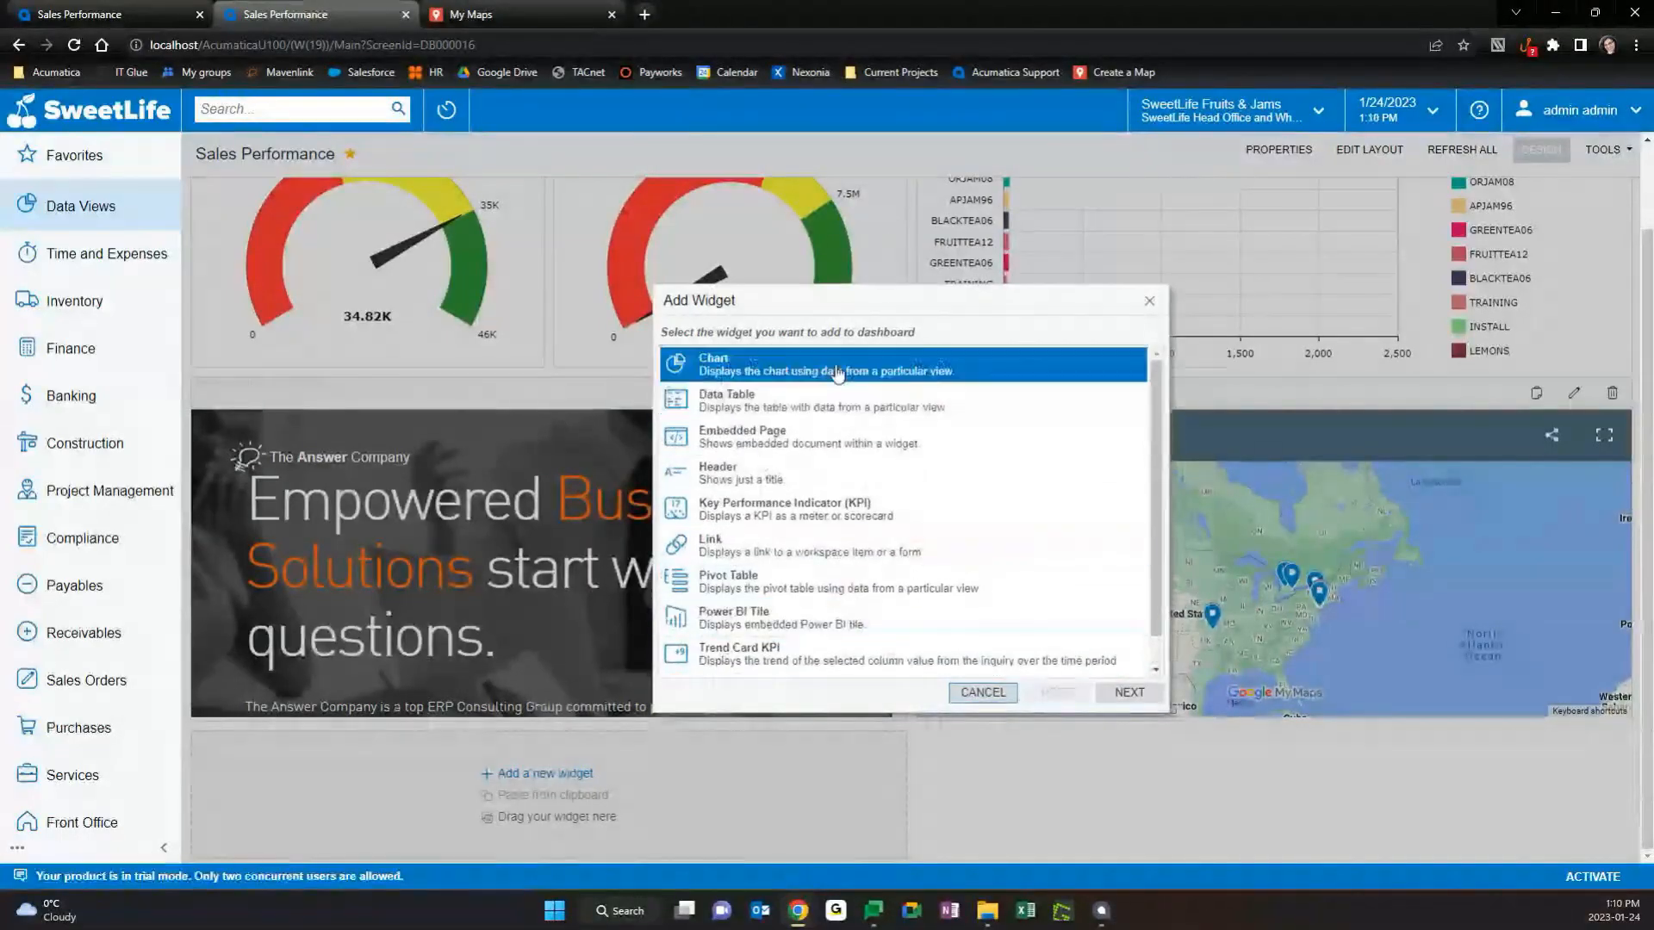
pyautogui.click(918, 431)
pyautogui.click(919, 469)
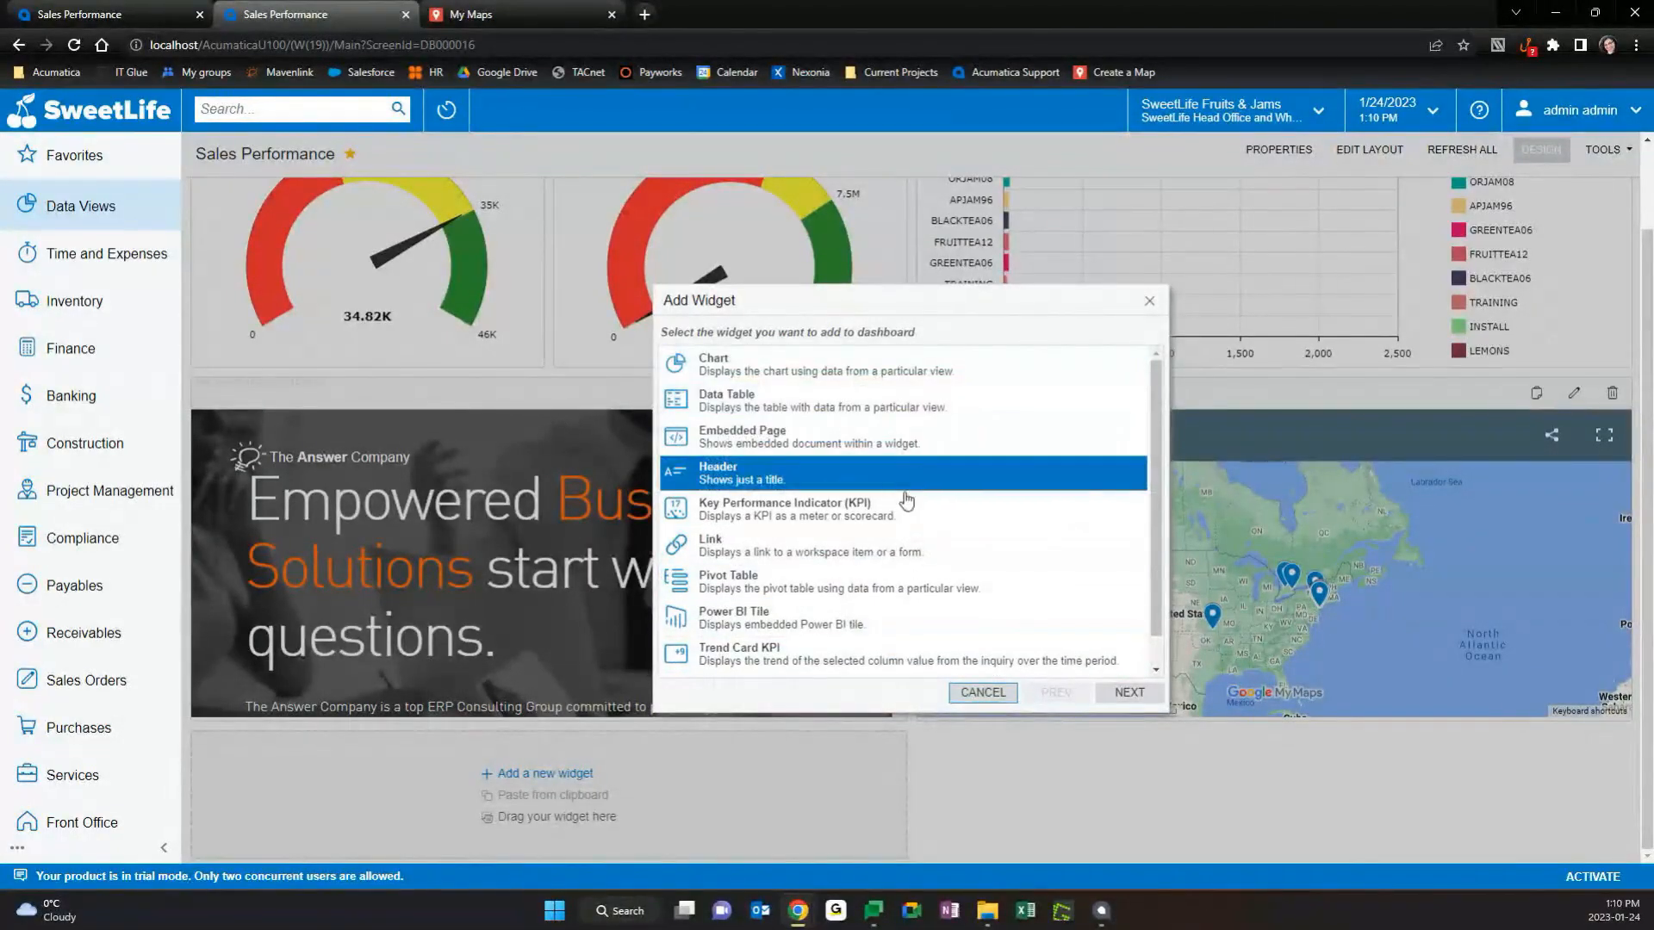
pyautogui.click(900, 508)
pyautogui.scroll(-1, 825, 518)
pyautogui.click(896, 515)
pyautogui.click(960, 553)
pyautogui.click(952, 589)
pyautogui.click(942, 627)
pyautogui.scroll(1, 939, 645)
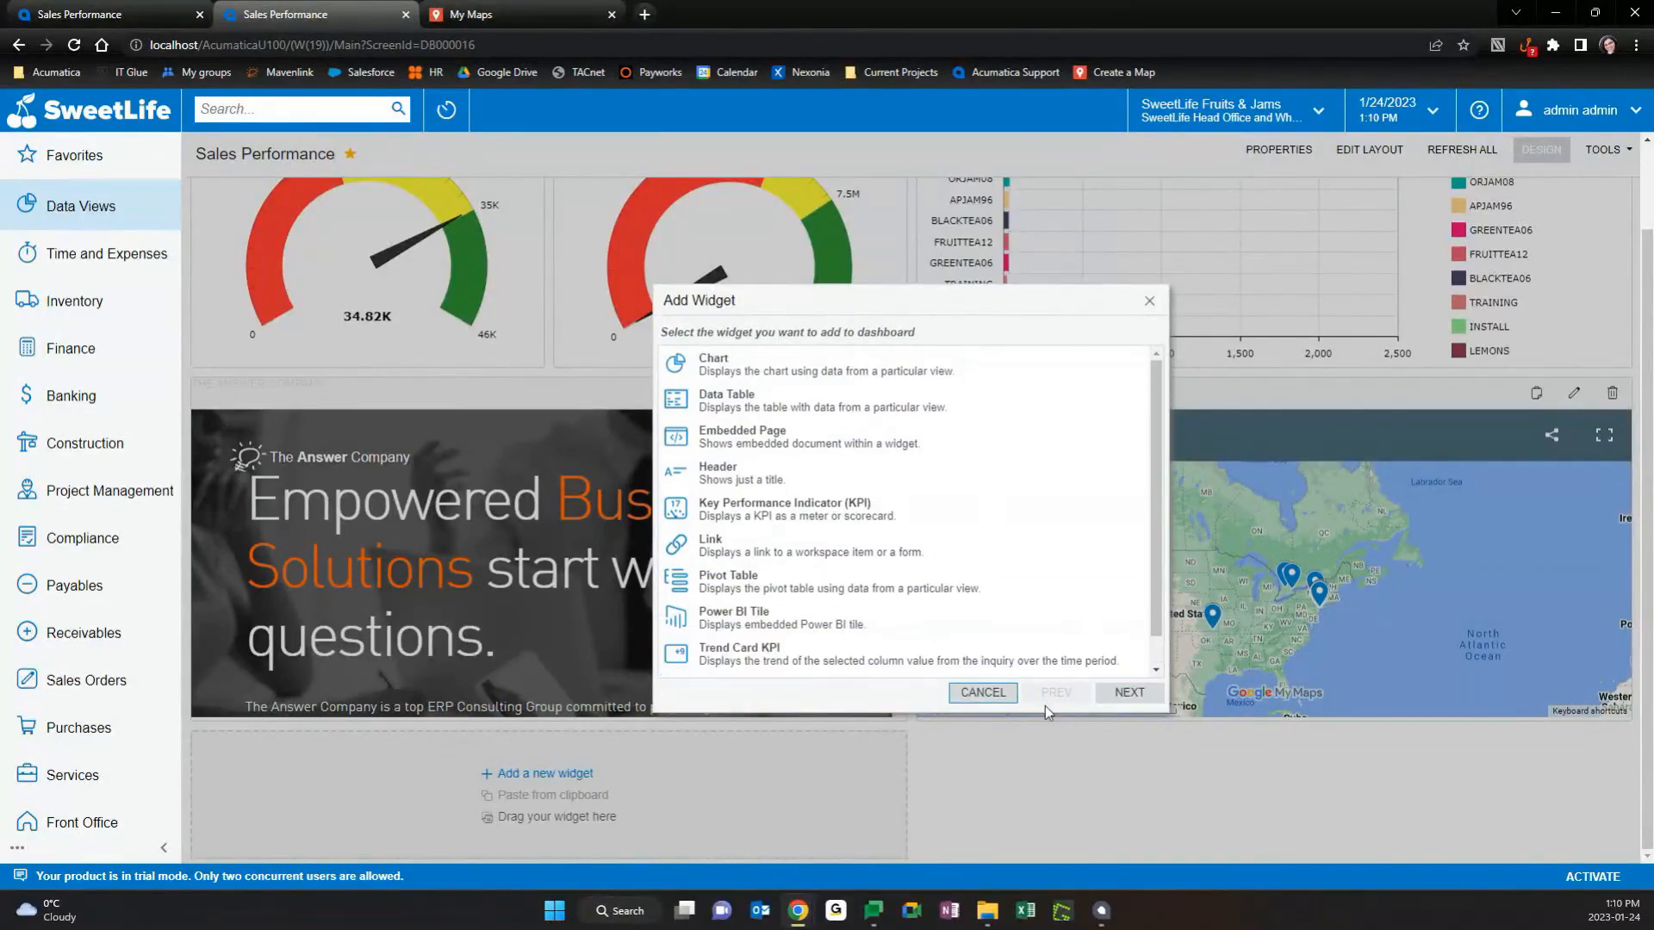
# Leave the widget type list without adding a widget and view the filter settings of the Sales Orders meter widget.
pyautogui.click(983, 693)
pyautogui.scroll(1, 786, 607)
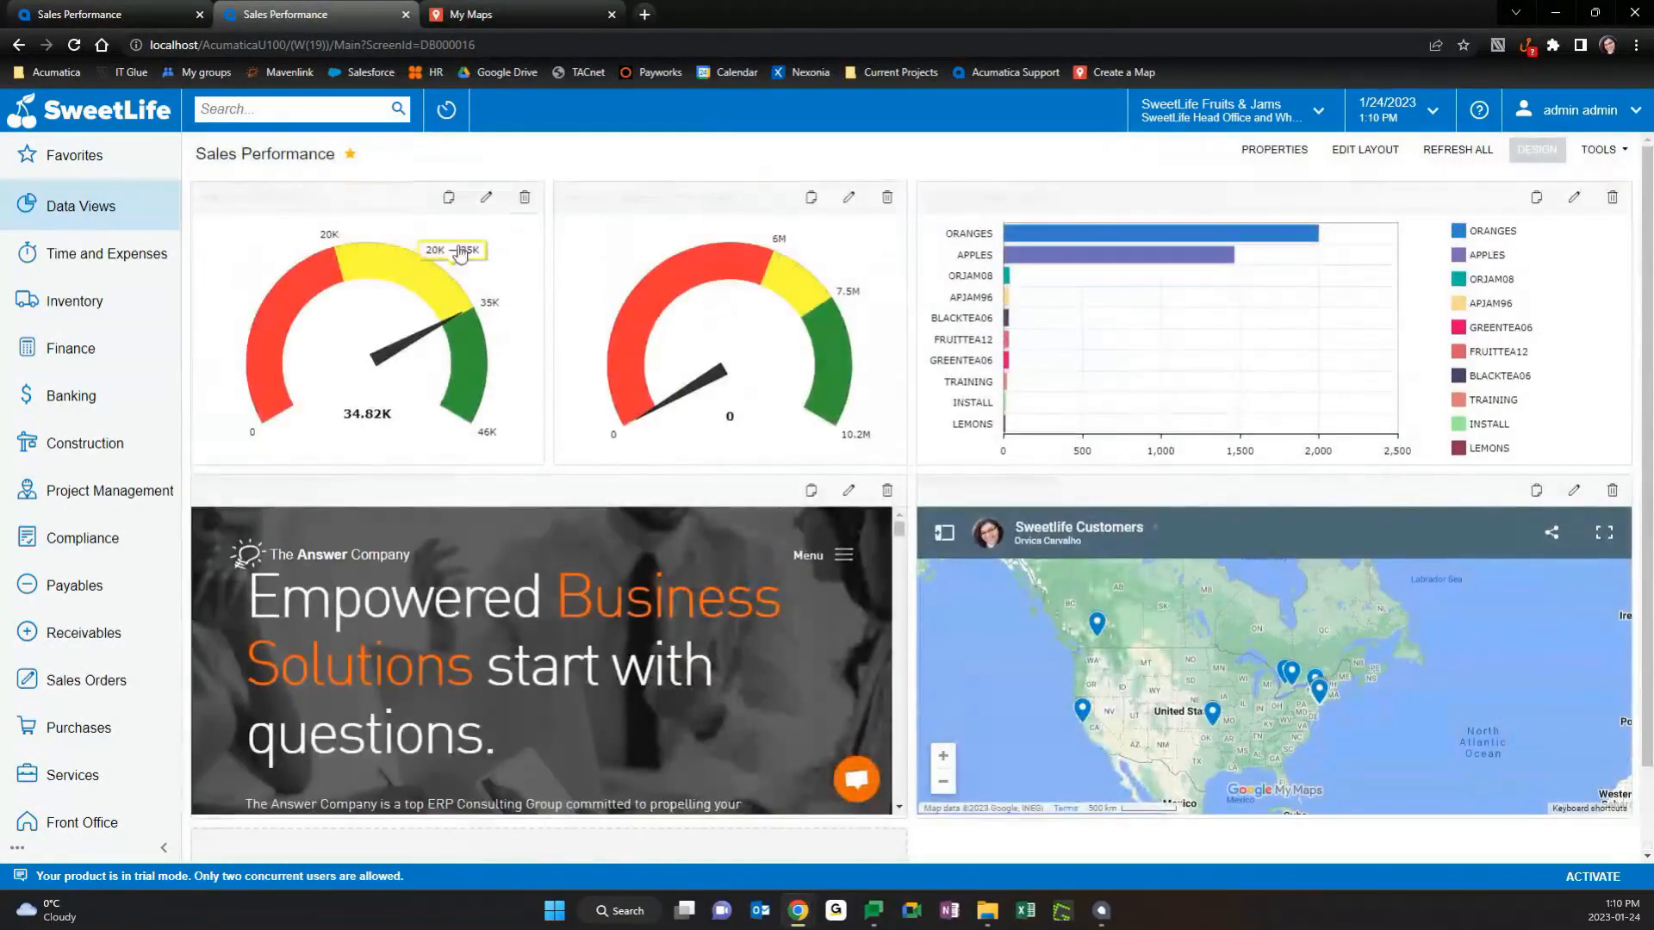
pyautogui.click(486, 197)
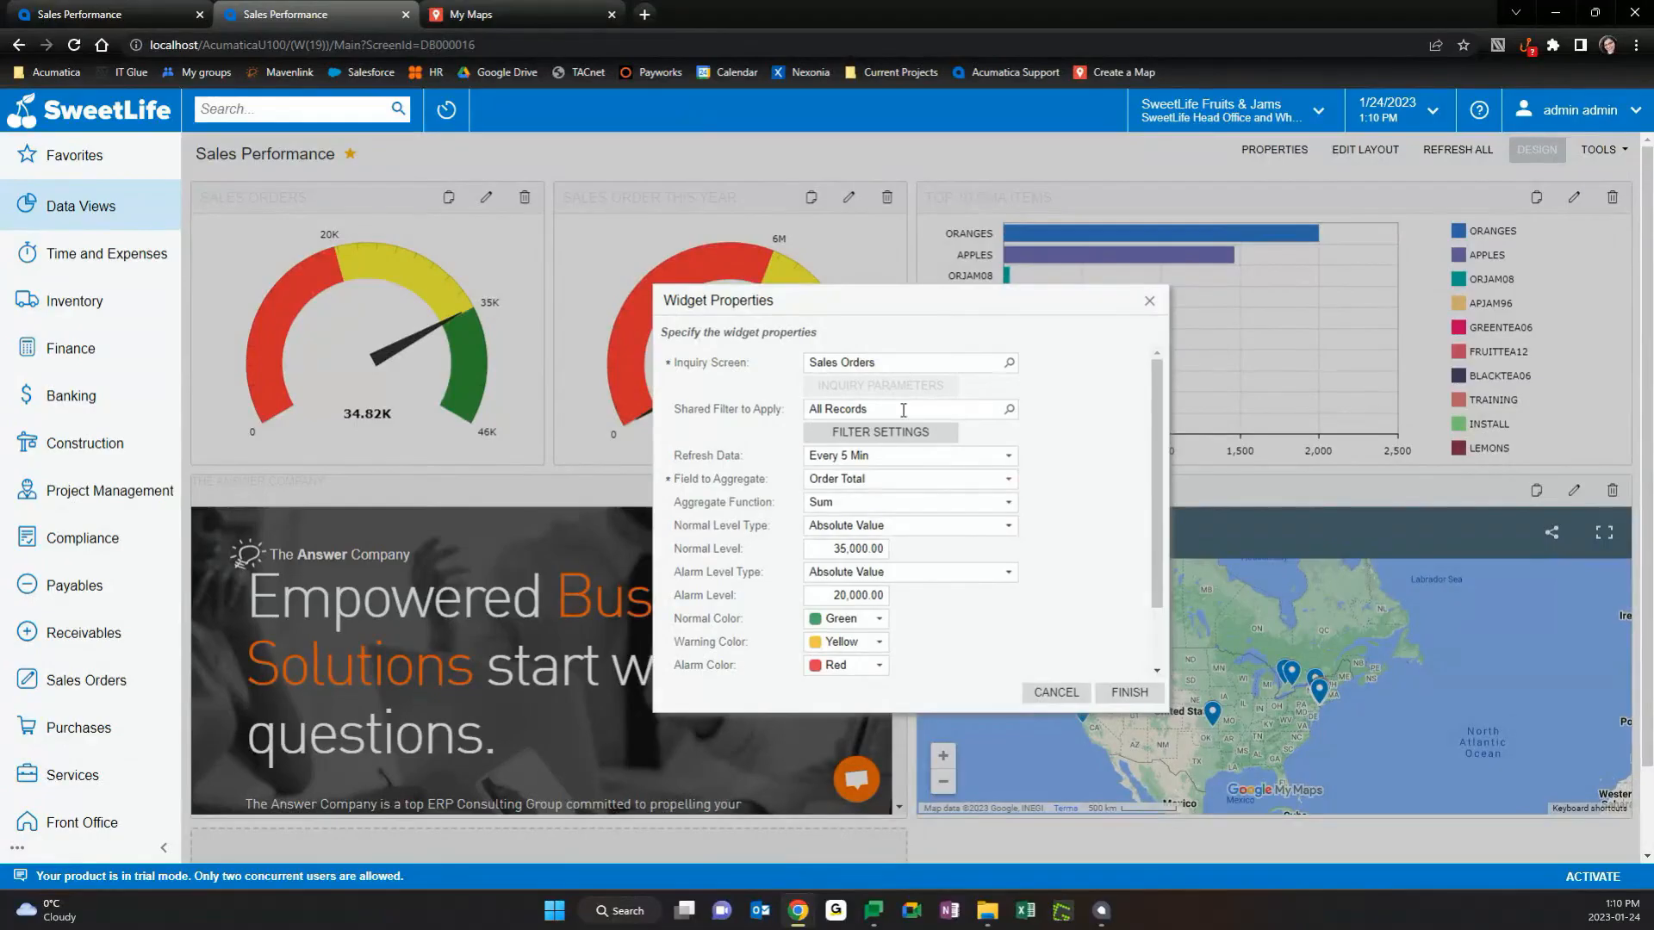
pyautogui.click(875, 431)
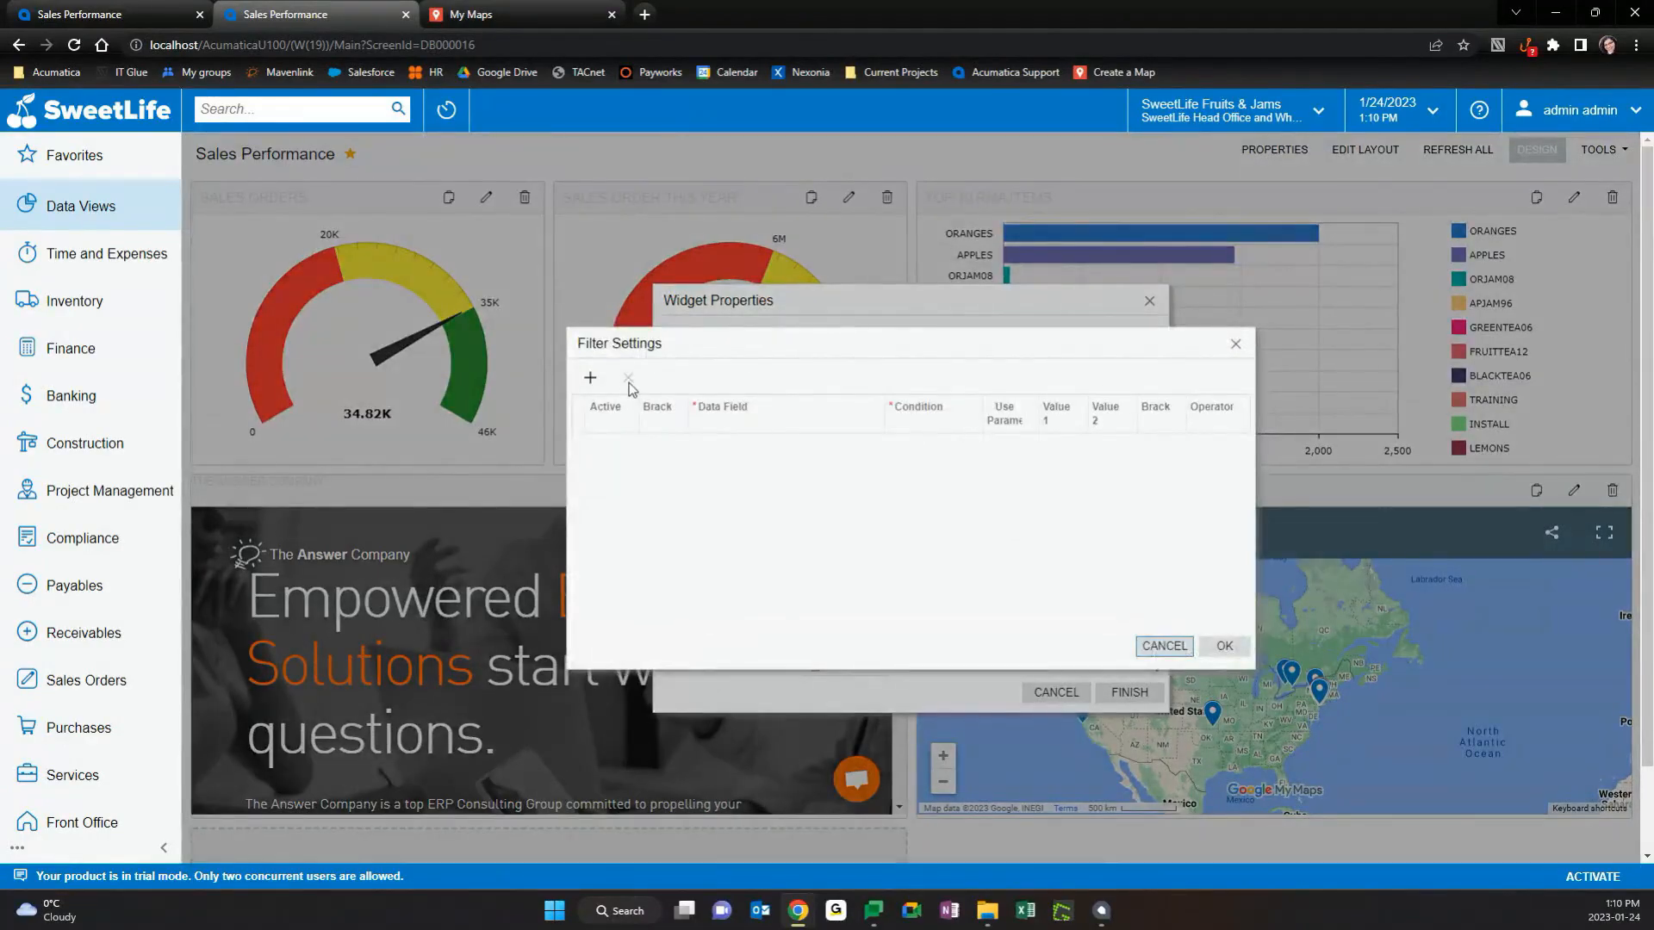
pyautogui.click(1164, 646)
pyautogui.click(901, 435)
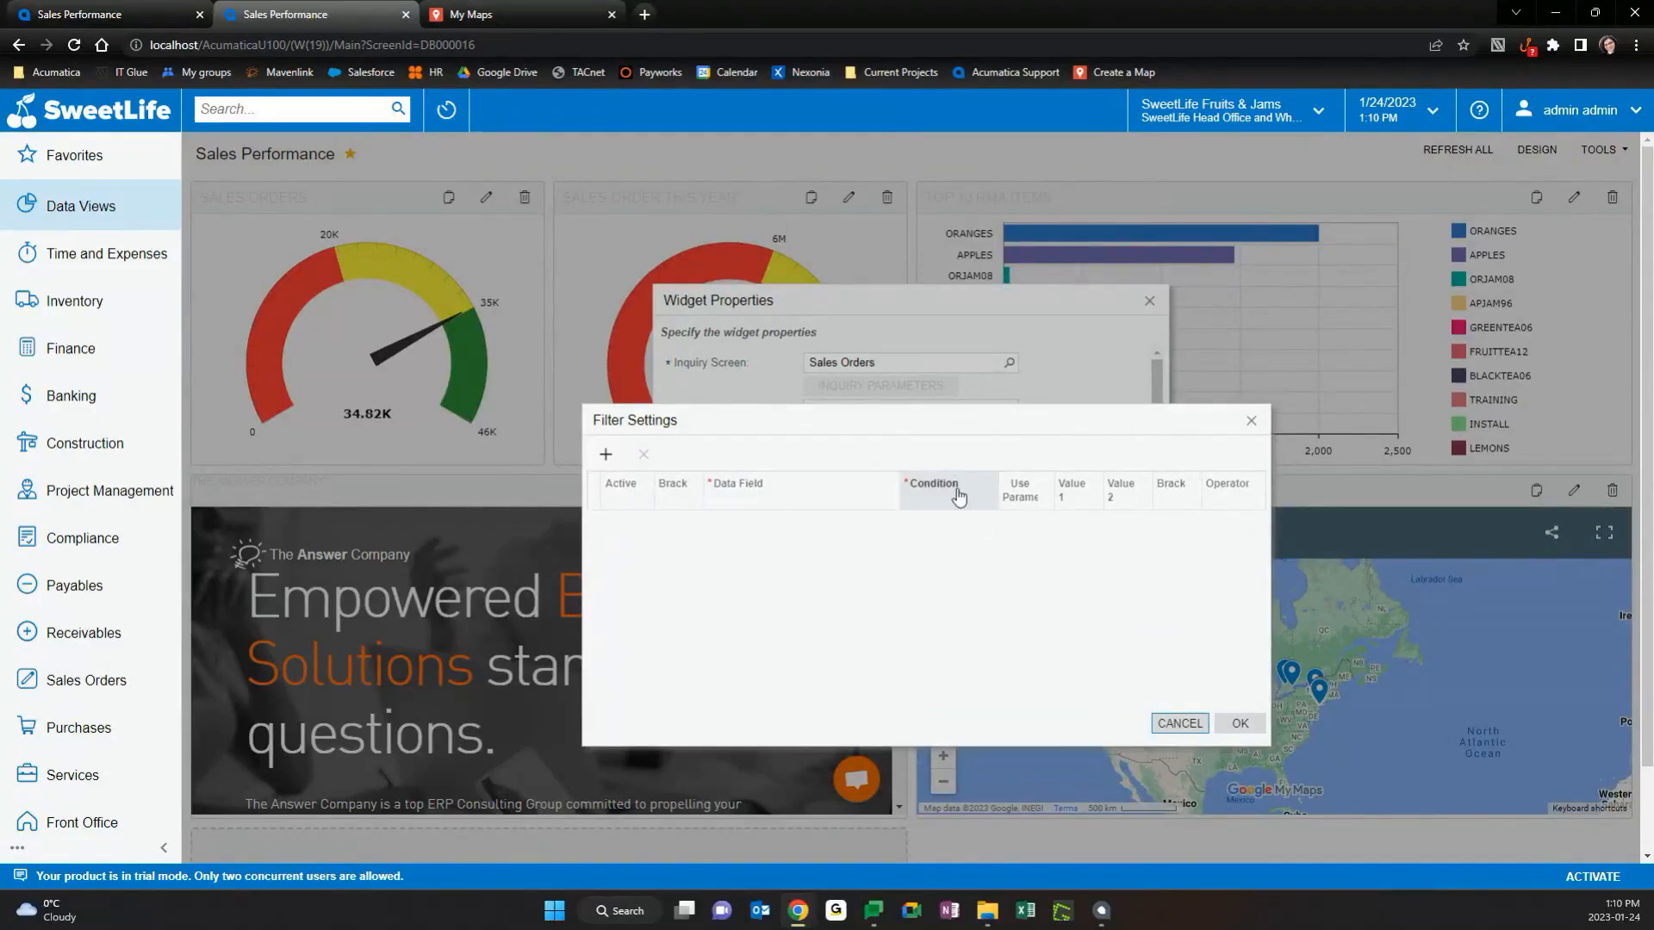
pyautogui.click(1238, 723)
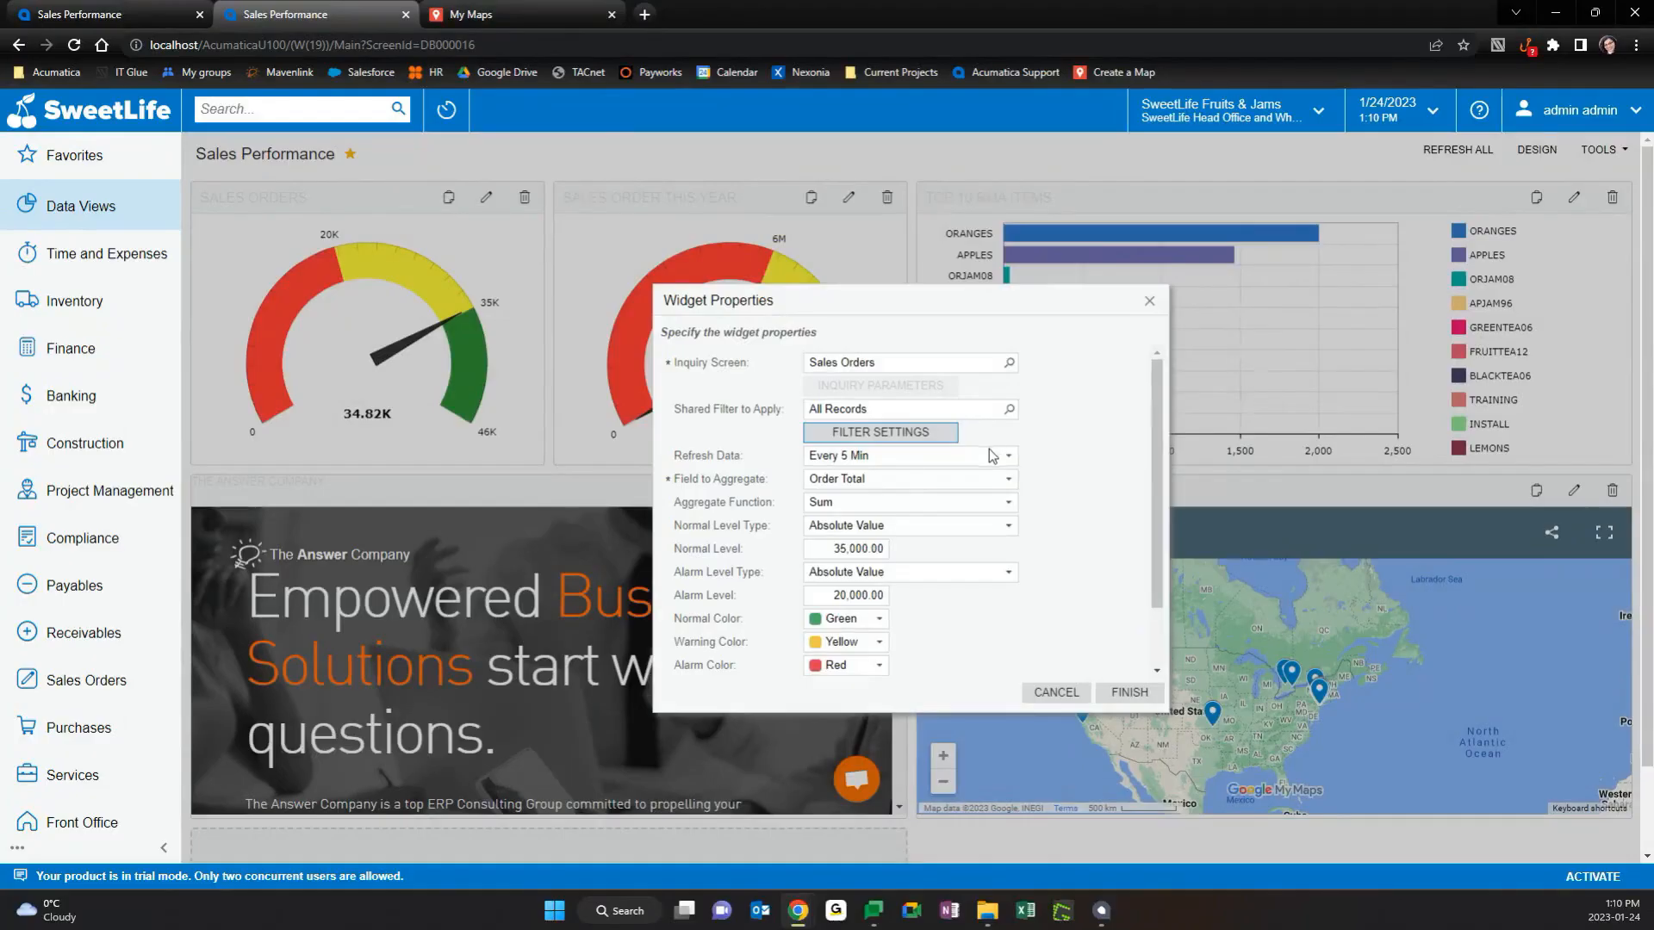
# Review the Sales Orders widget's refresh intervals, level and color settings, visualization types and caption, and finish with Meter as the visualization type.
pyautogui.click(956, 462)
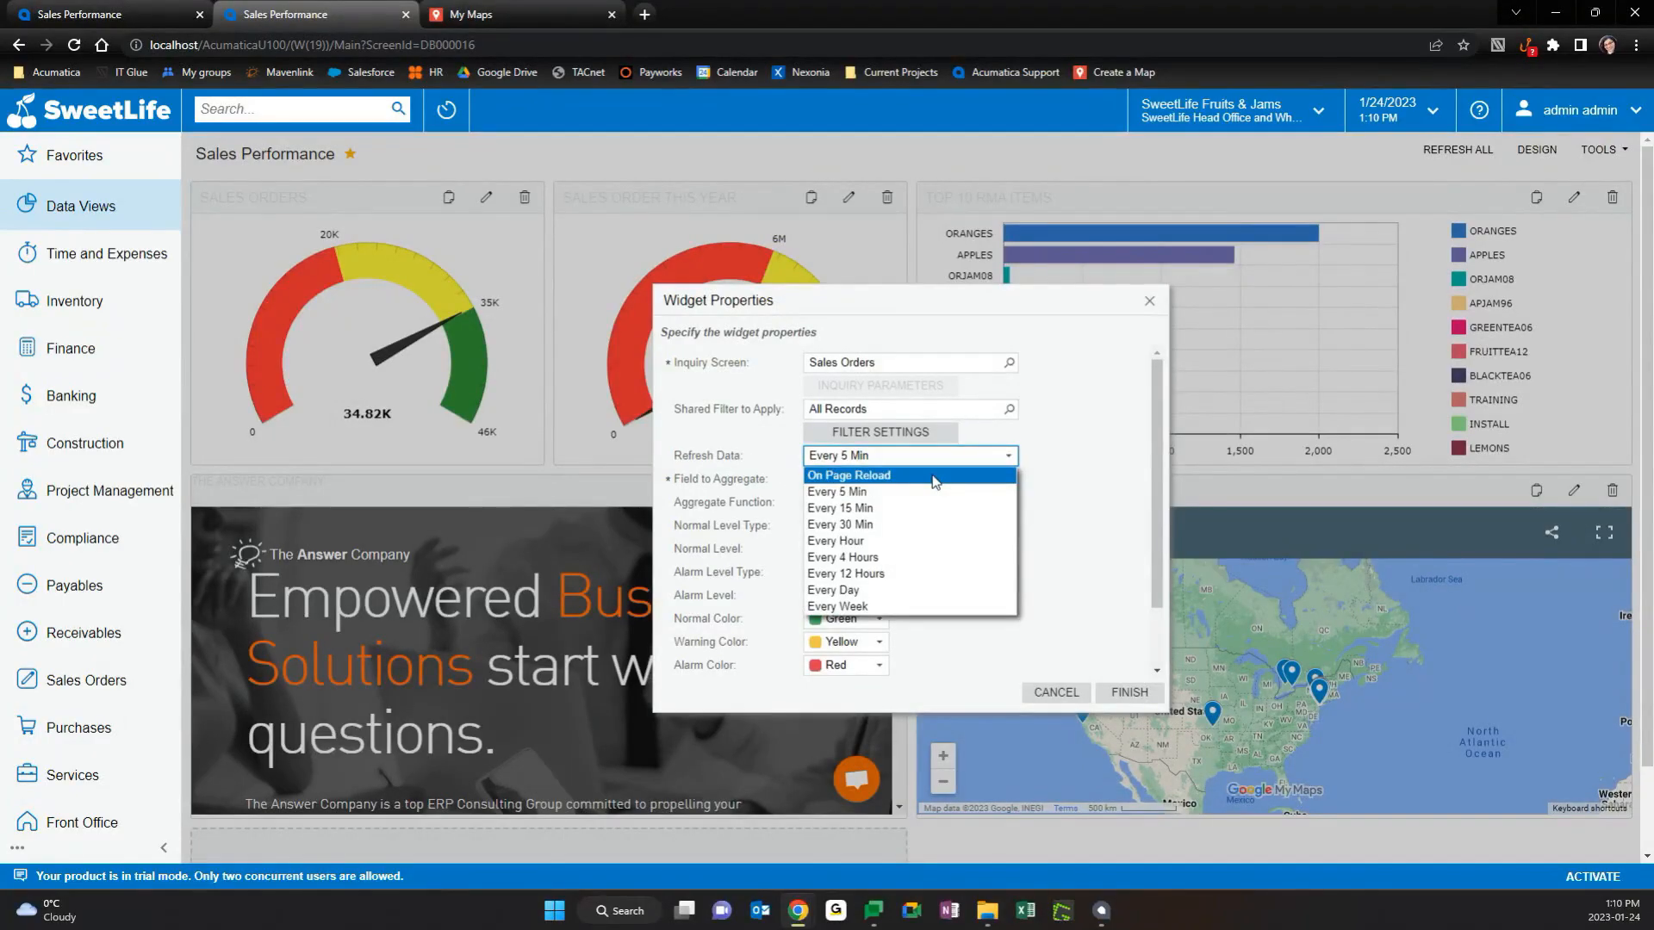
pyautogui.click(1047, 446)
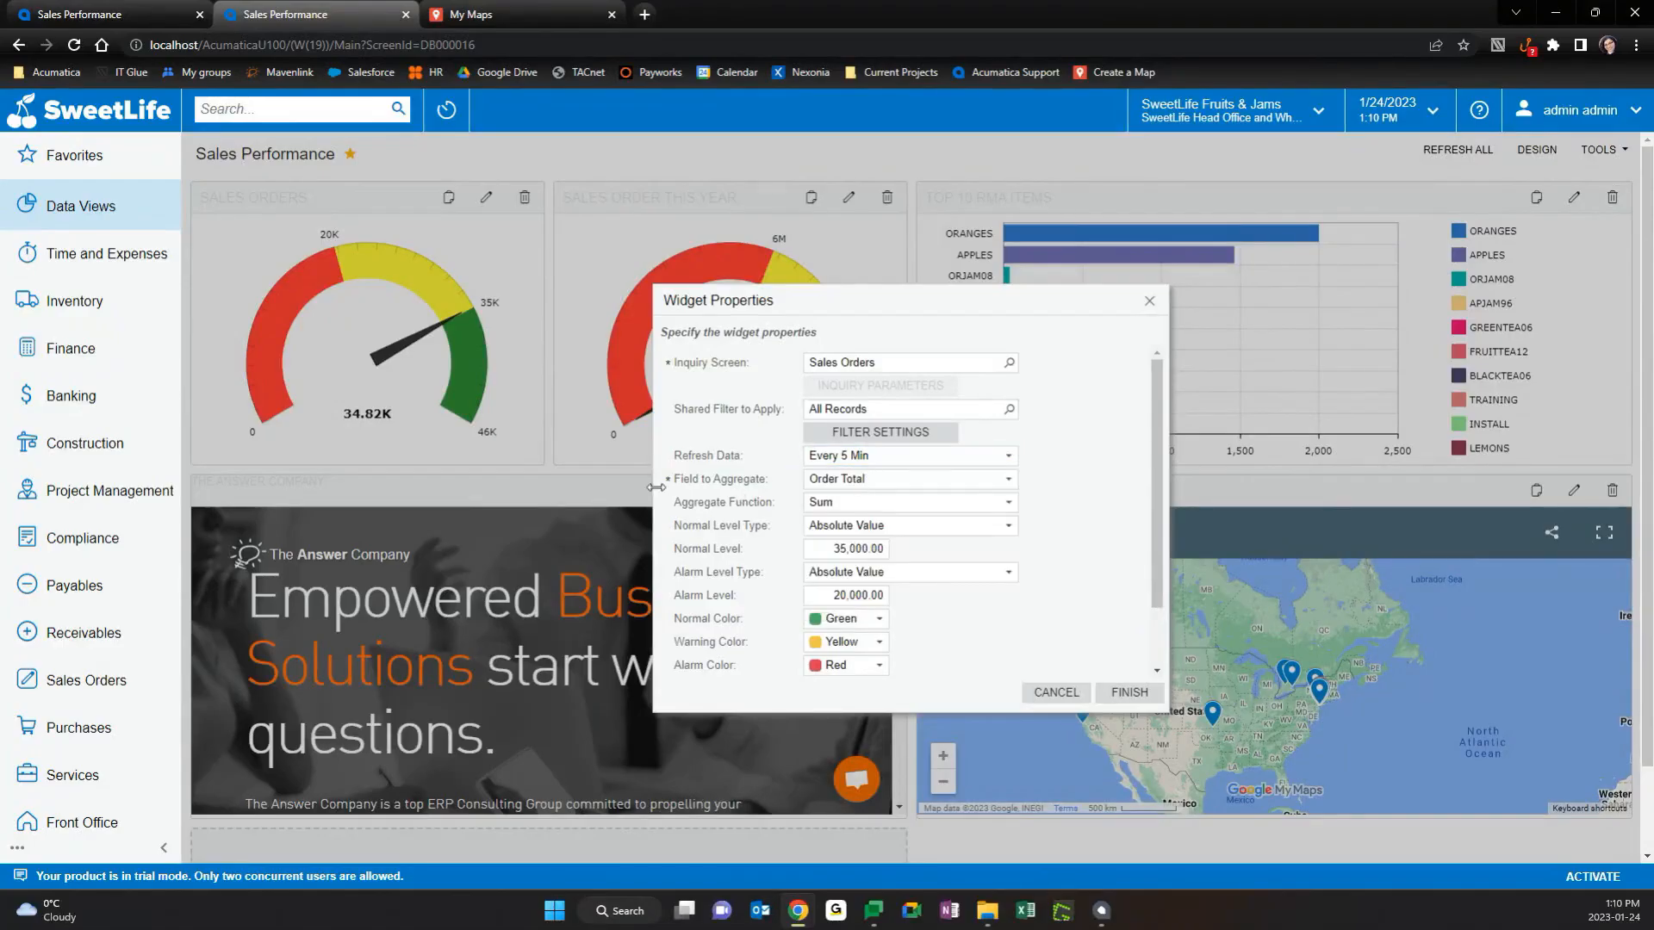
pyautogui.scroll(-2, 776, 552)
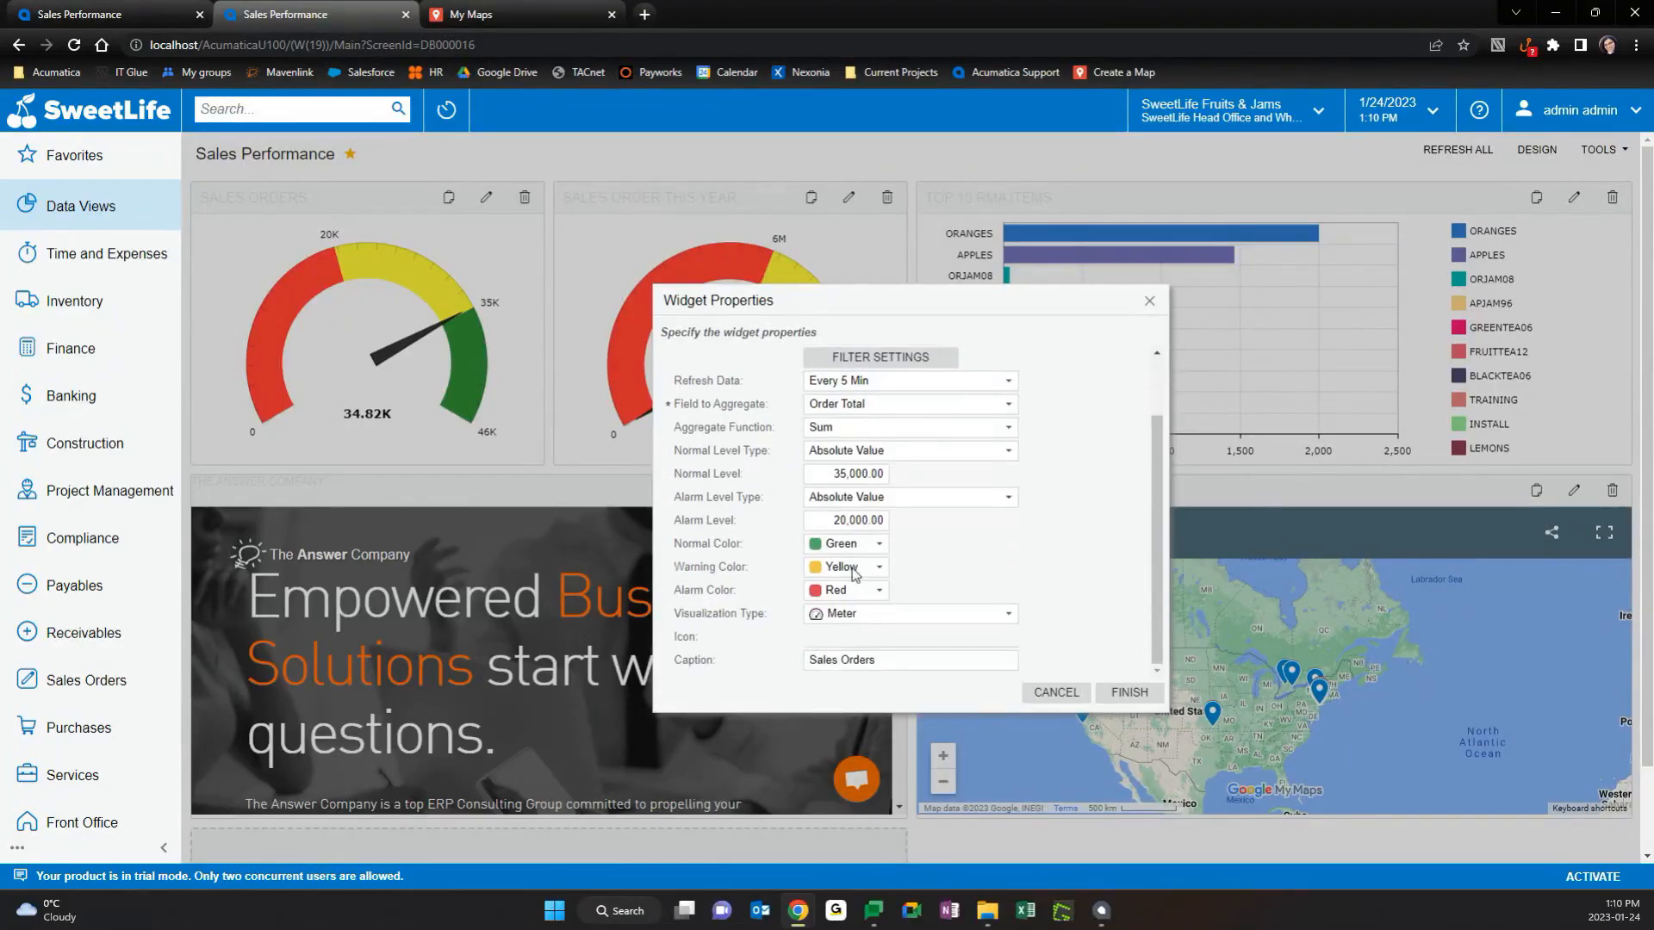
pyautogui.scroll(-1, 855, 575)
pyautogui.click(845, 534)
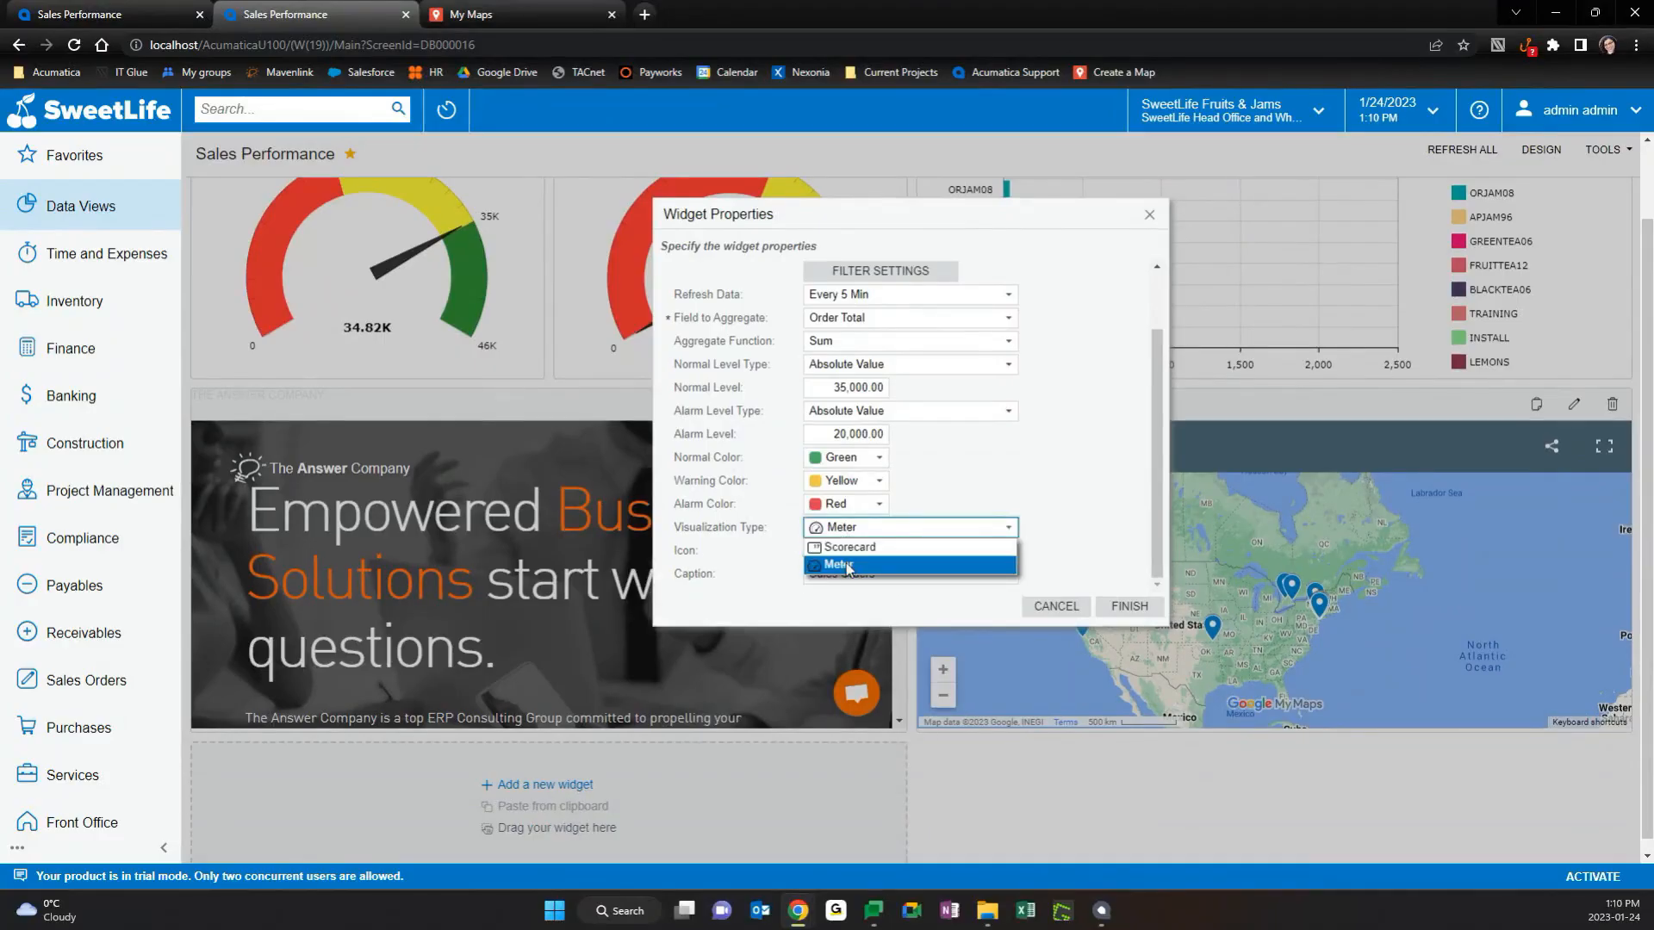
pyautogui.click(844, 565)
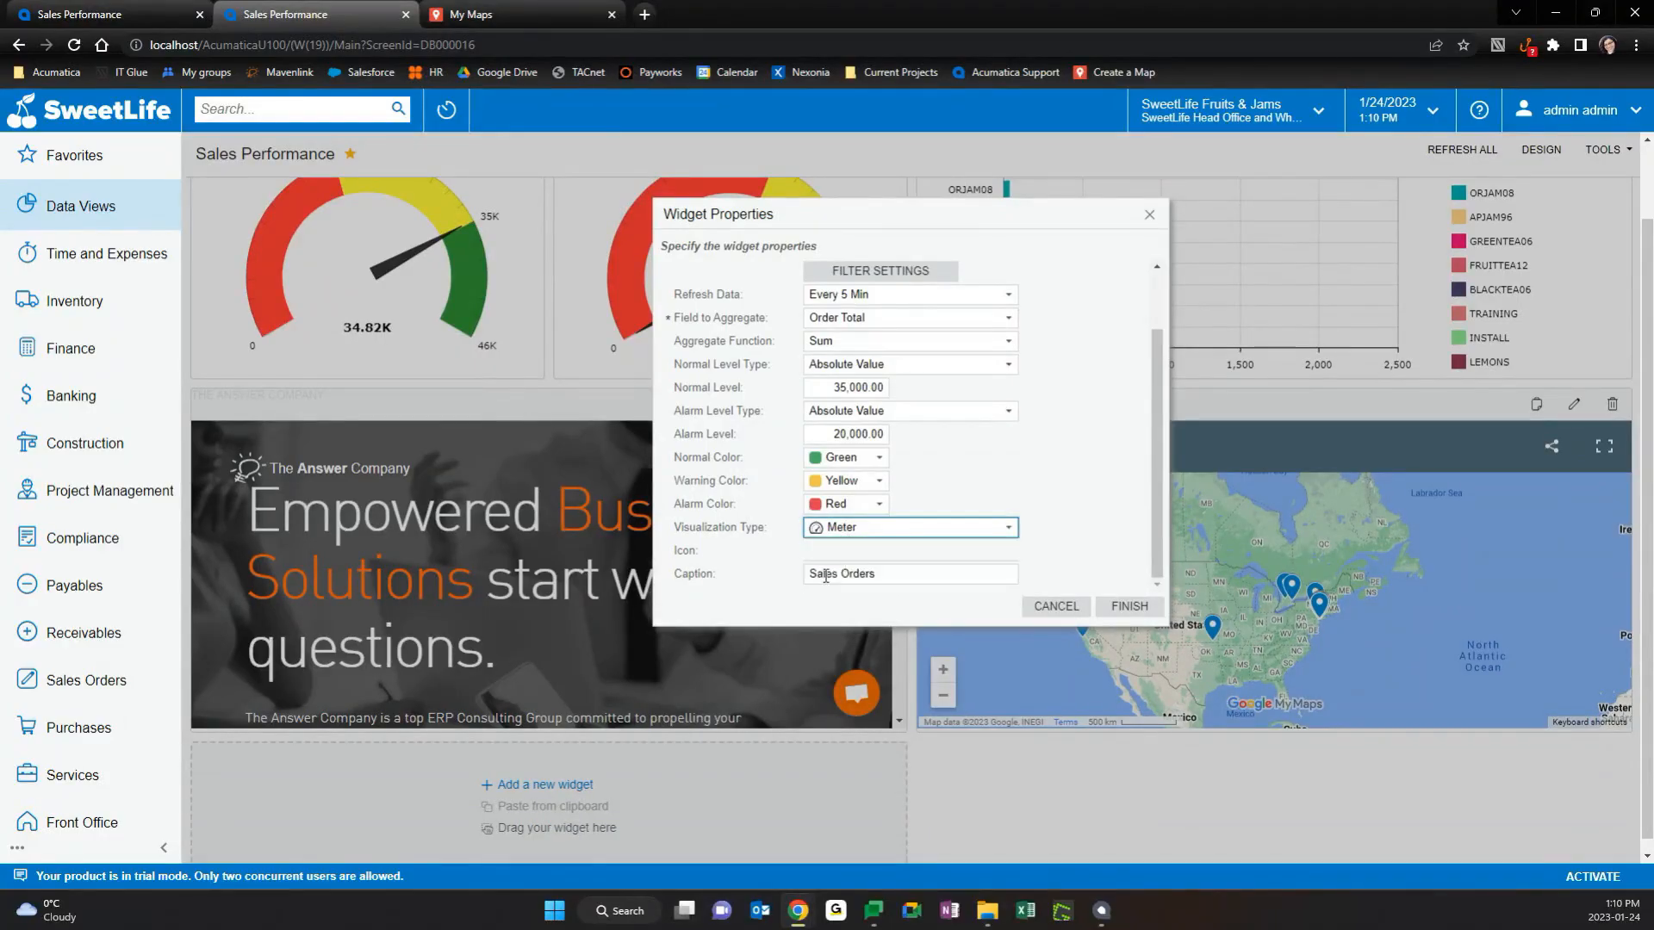
pyautogui.click(908, 575)
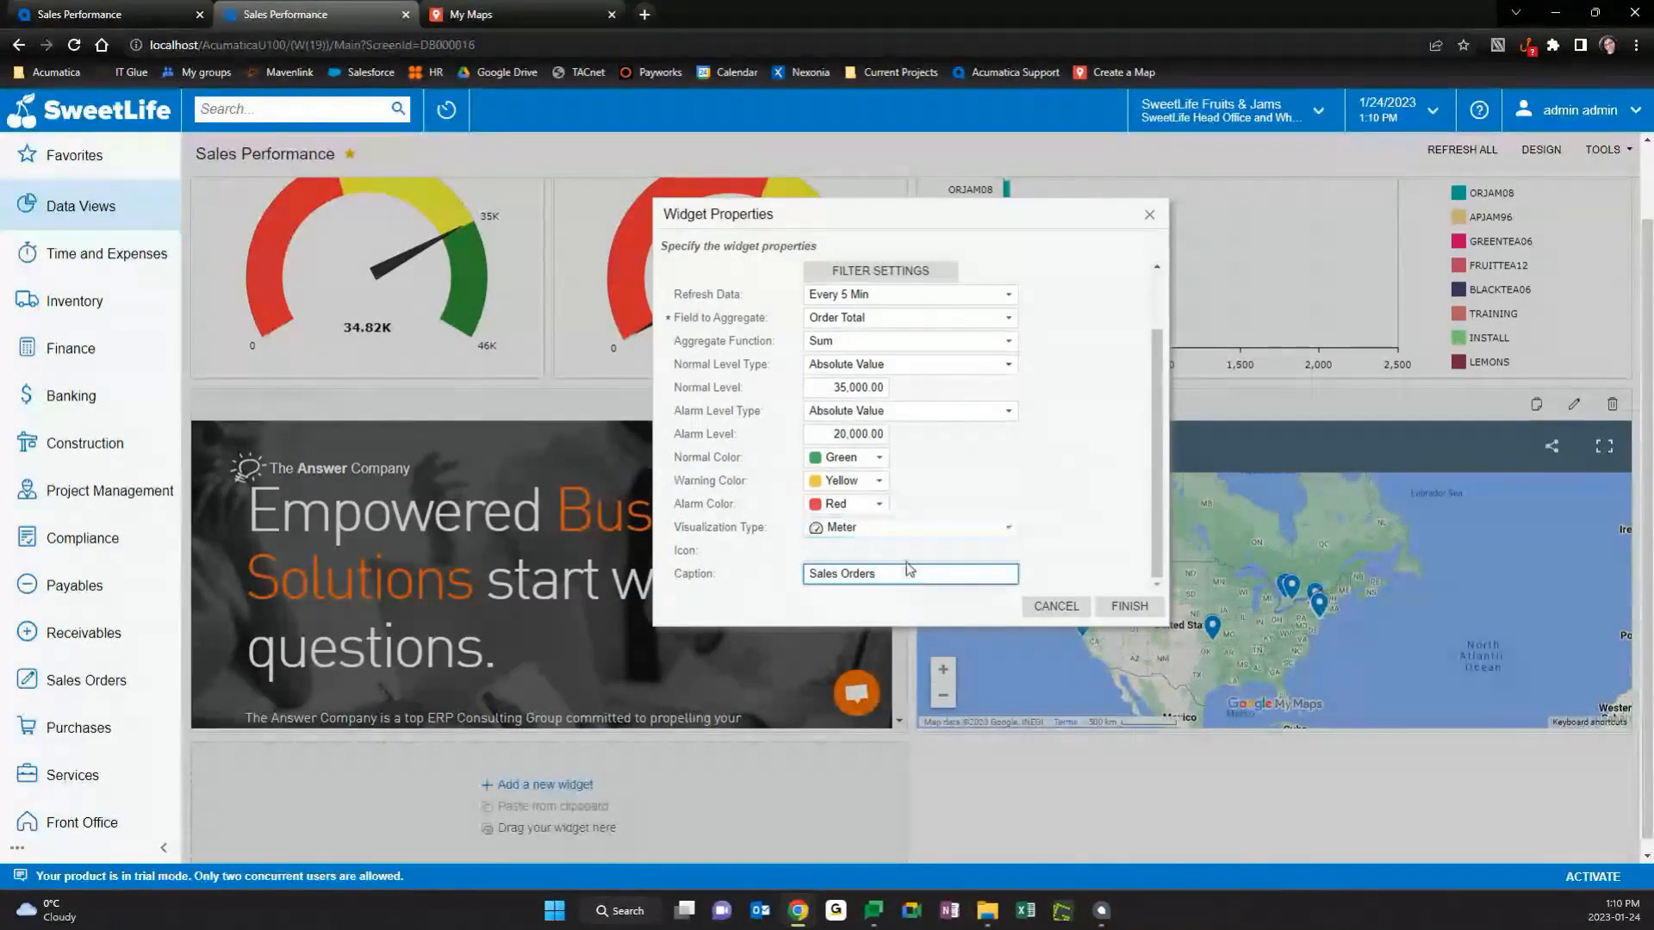
pyautogui.click(1129, 606)
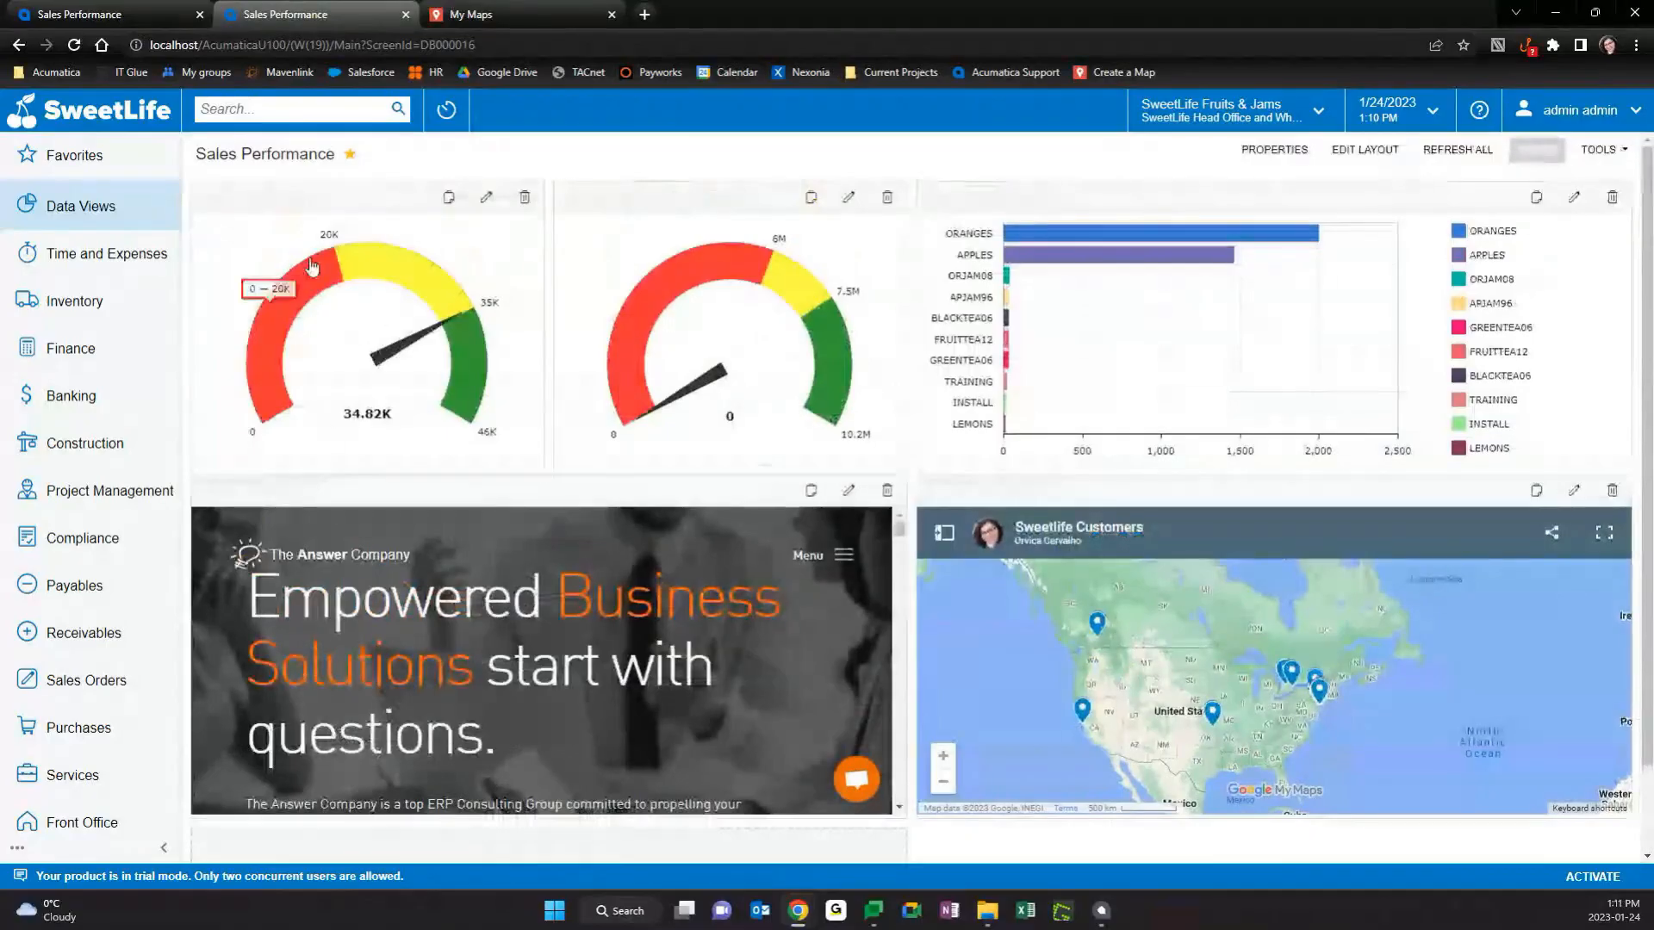
# Examine the Sales Order This Year widget's filter conditions, normal and alarm levels, and caption, and close its properties.
pyautogui.click(850, 200)
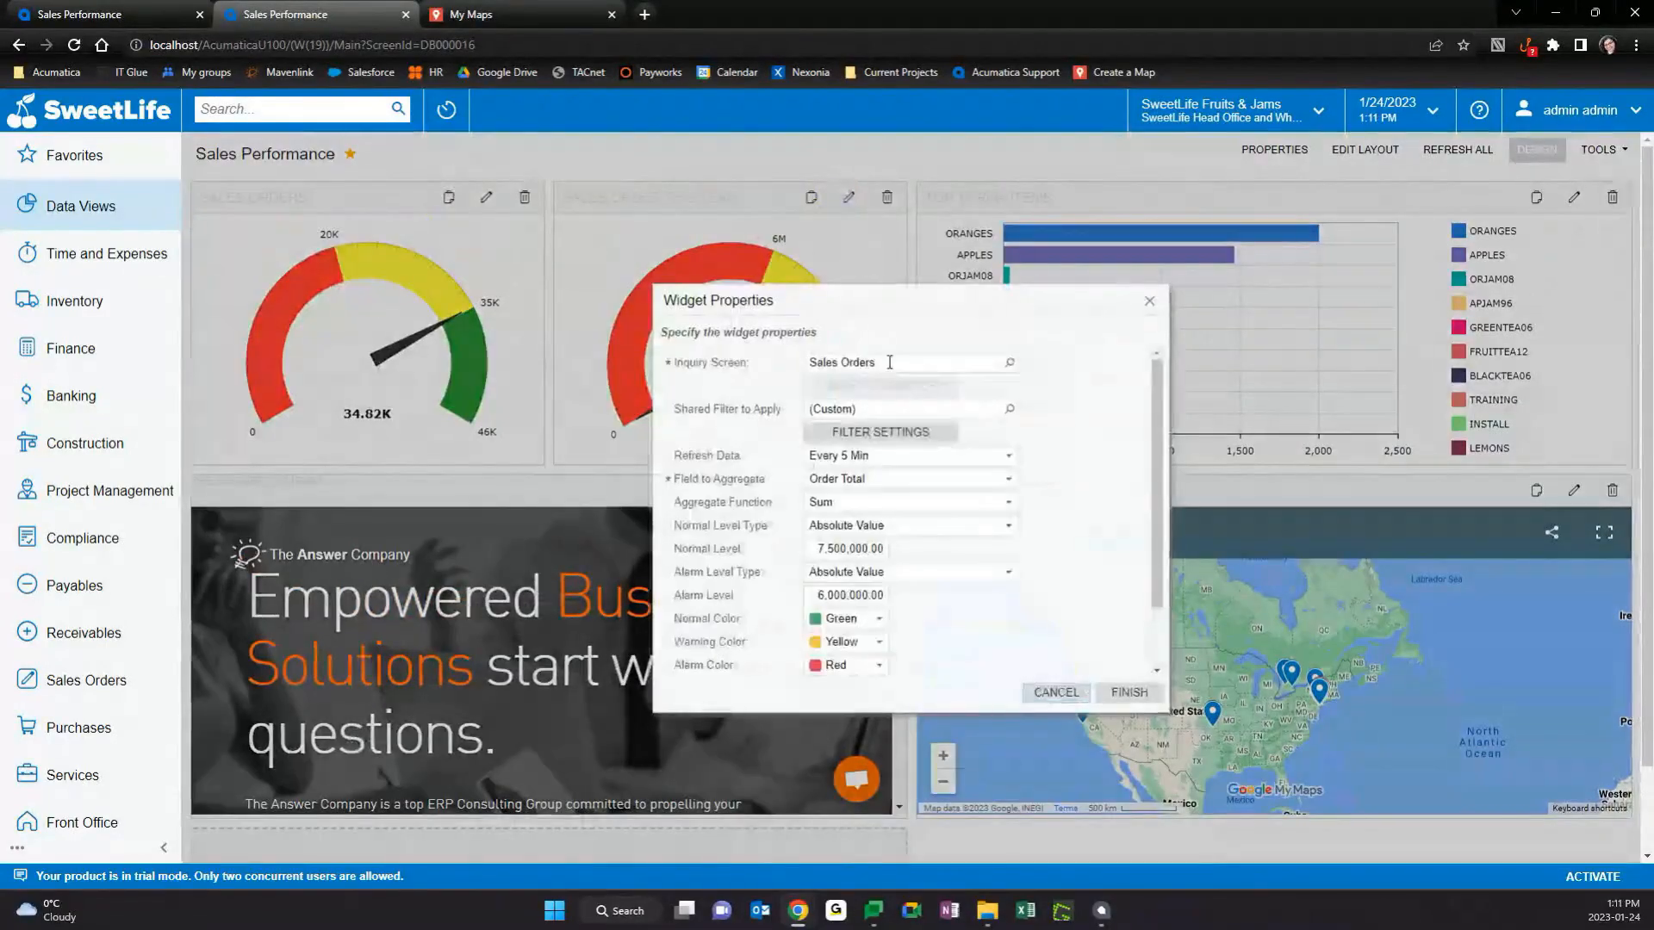
pyautogui.click(871, 439)
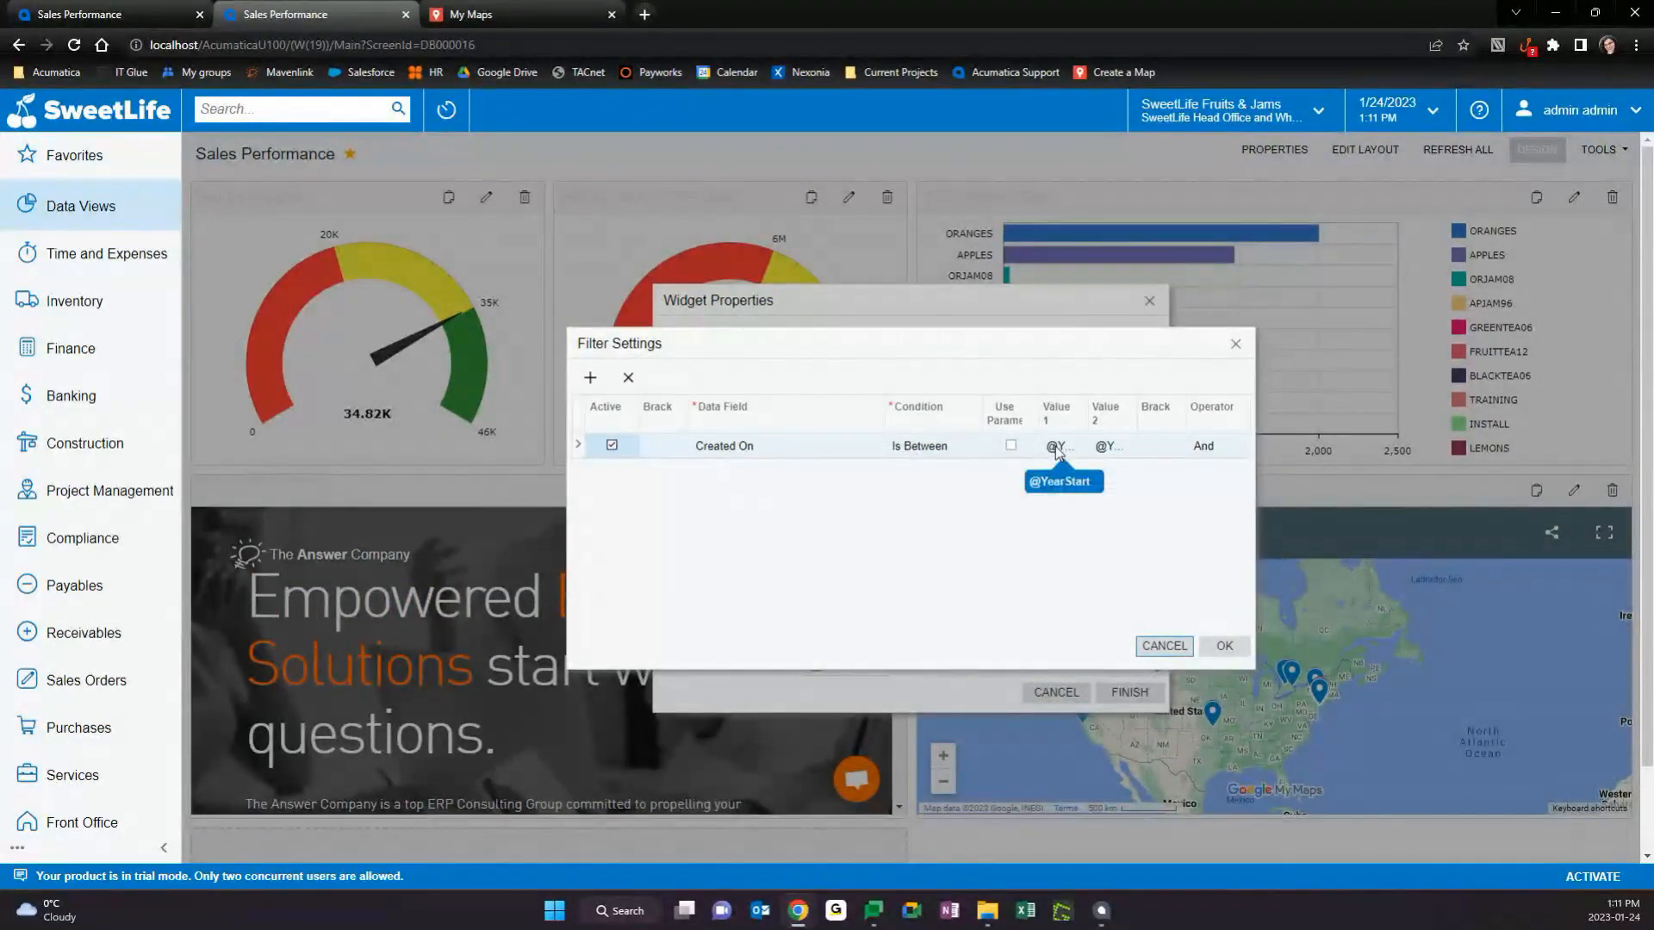
pyautogui.click(1223, 646)
pyautogui.scroll(-2, 919, 410)
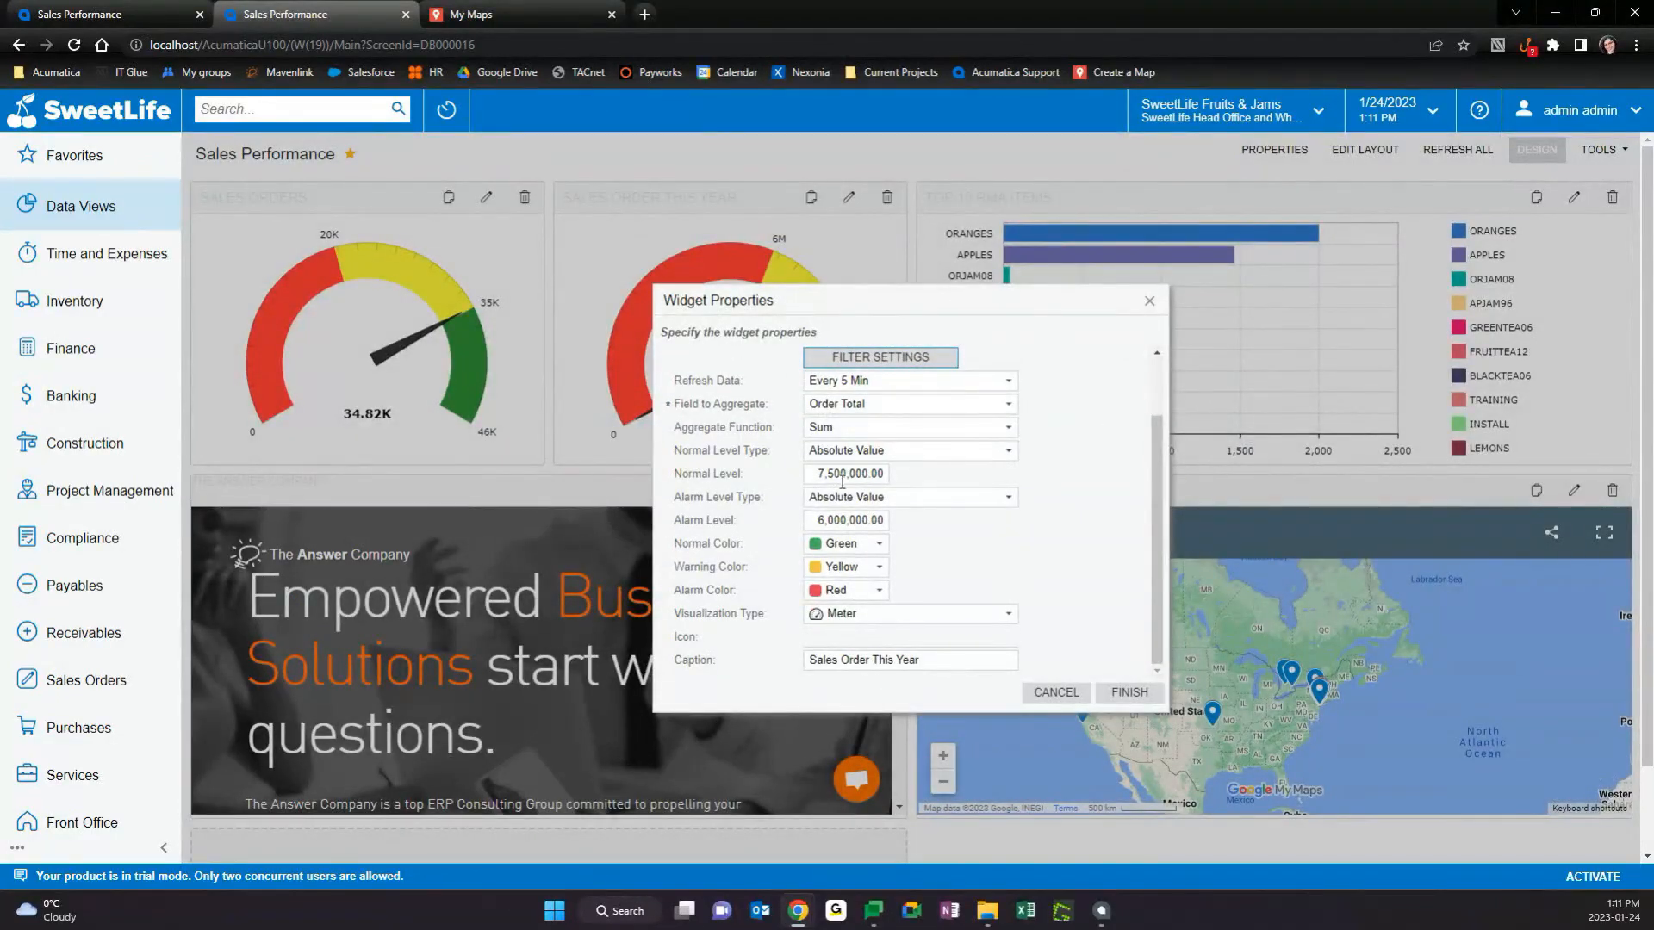
pyautogui.scroll(-1, 892, 526)
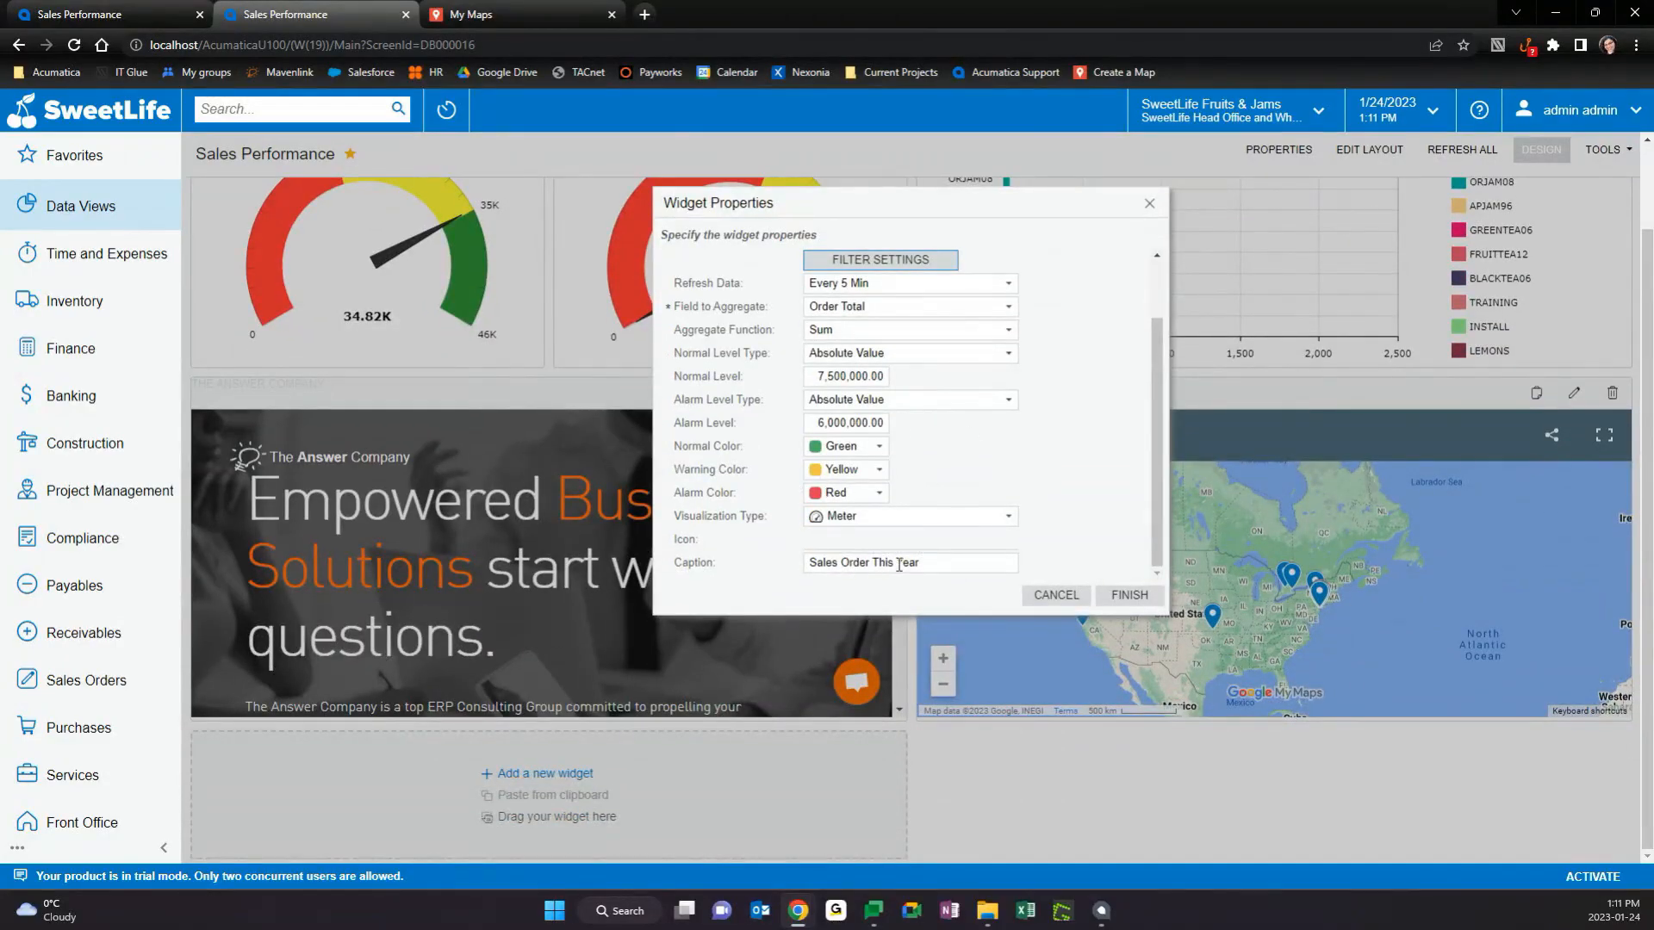
pyautogui.click(1121, 595)
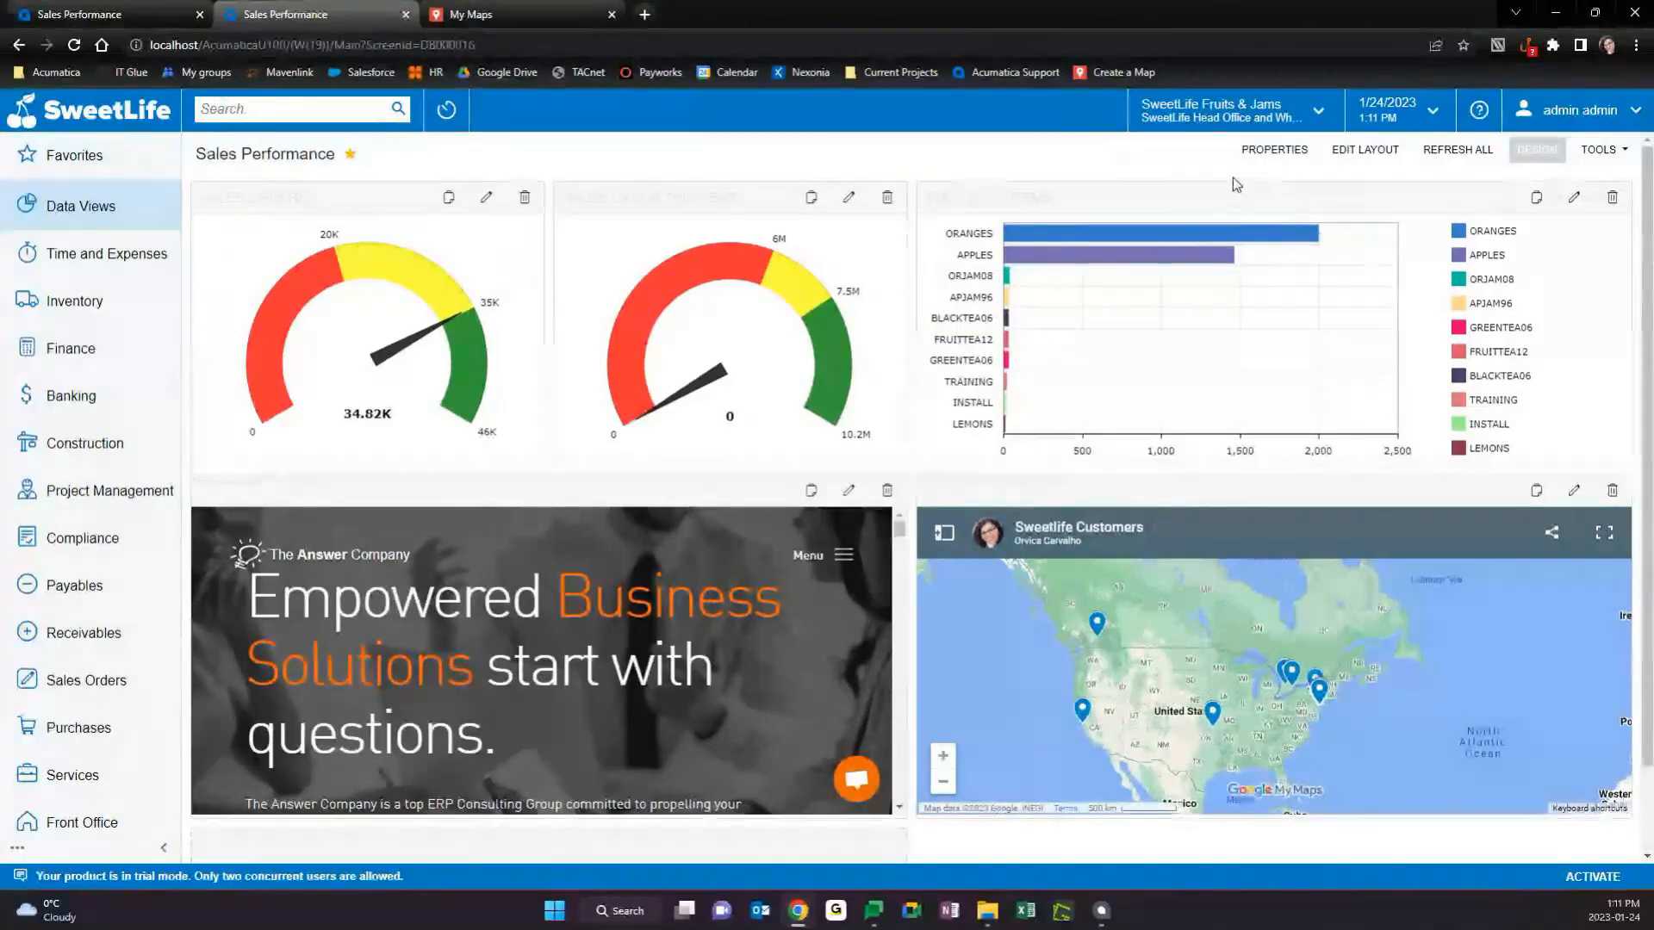
# View the Top 10 RMA Items widget's properties and its available inquiry screens, and close them without changes.
pyautogui.click(1570, 204)
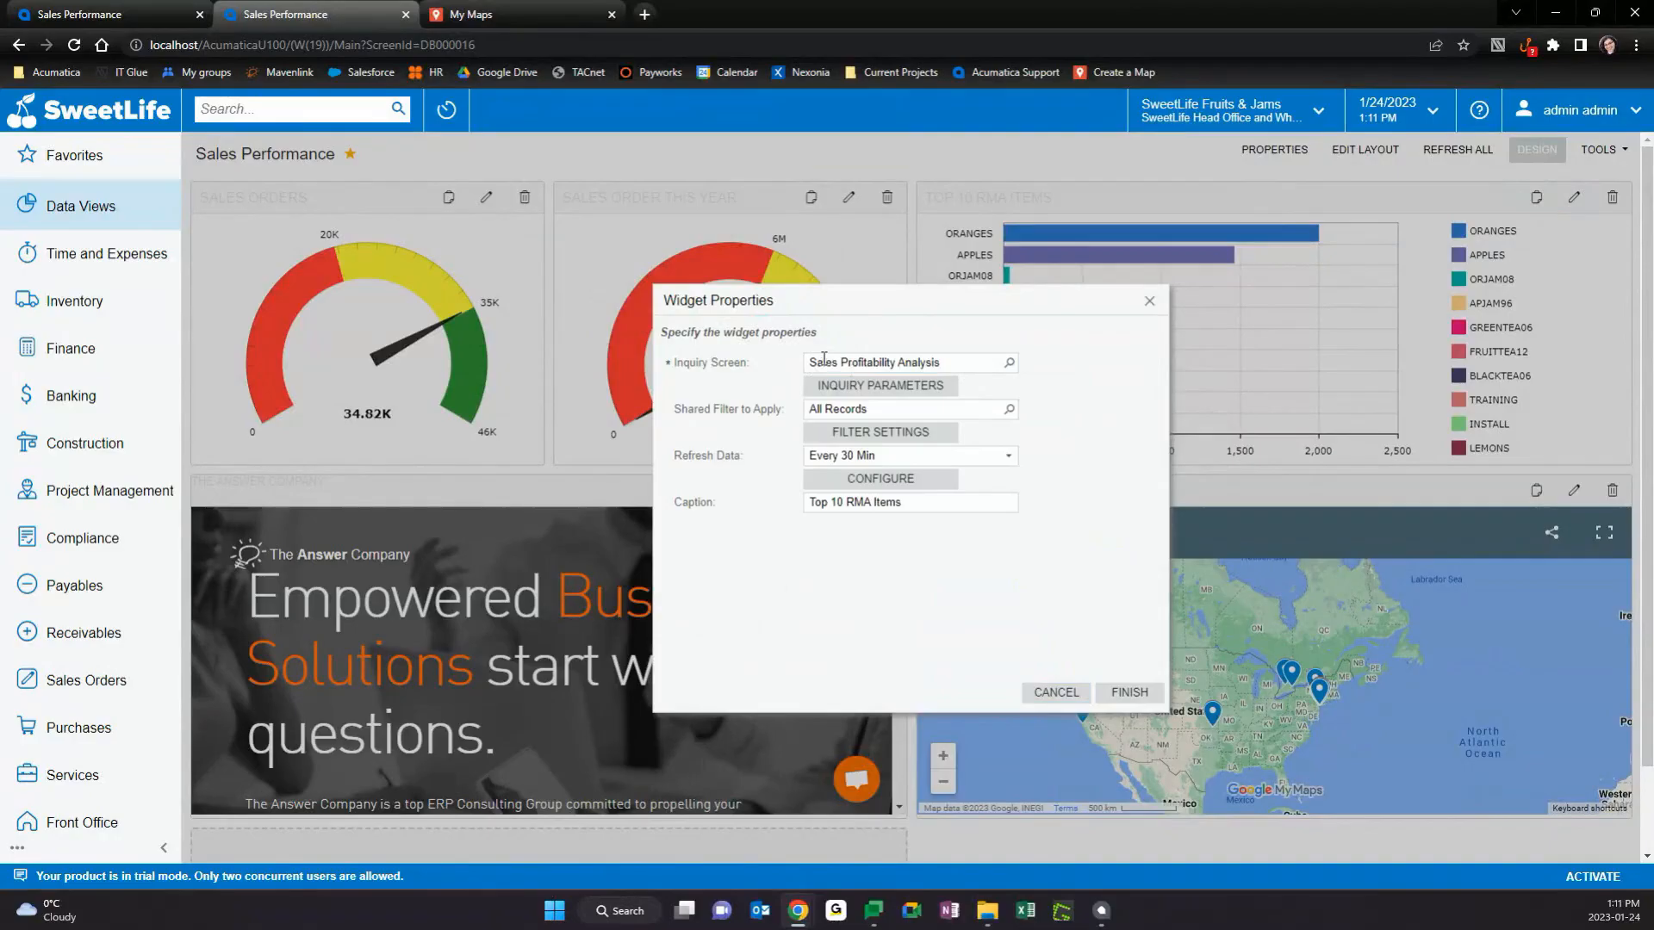
pyautogui.click(1008, 364)
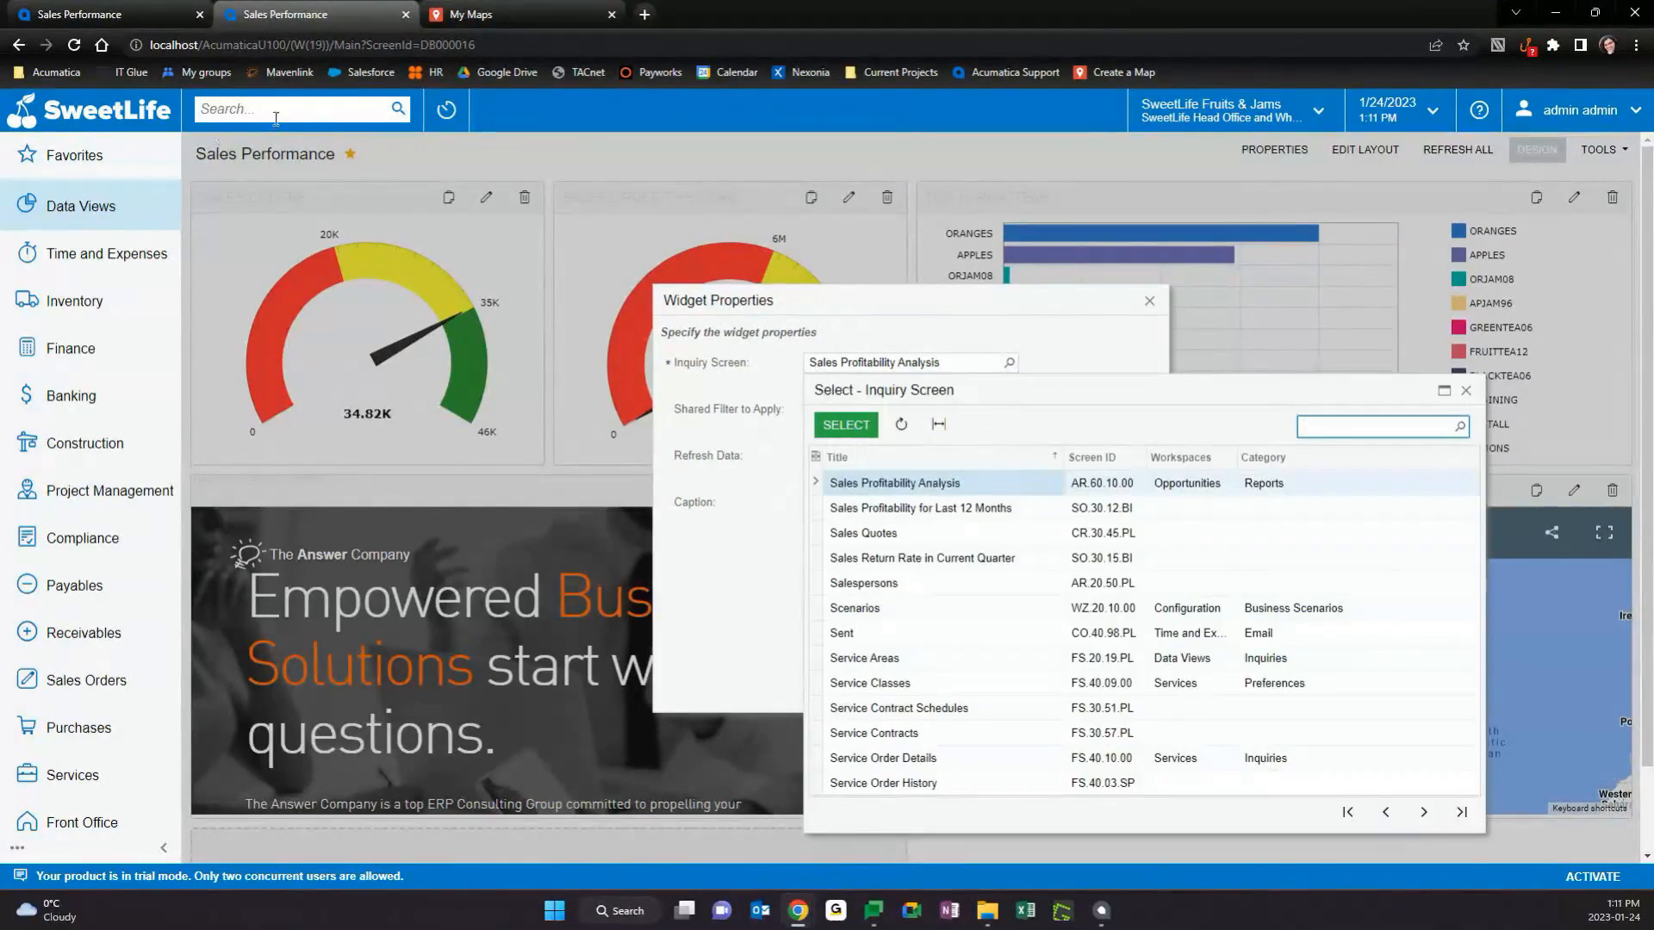
pyautogui.click(1465, 390)
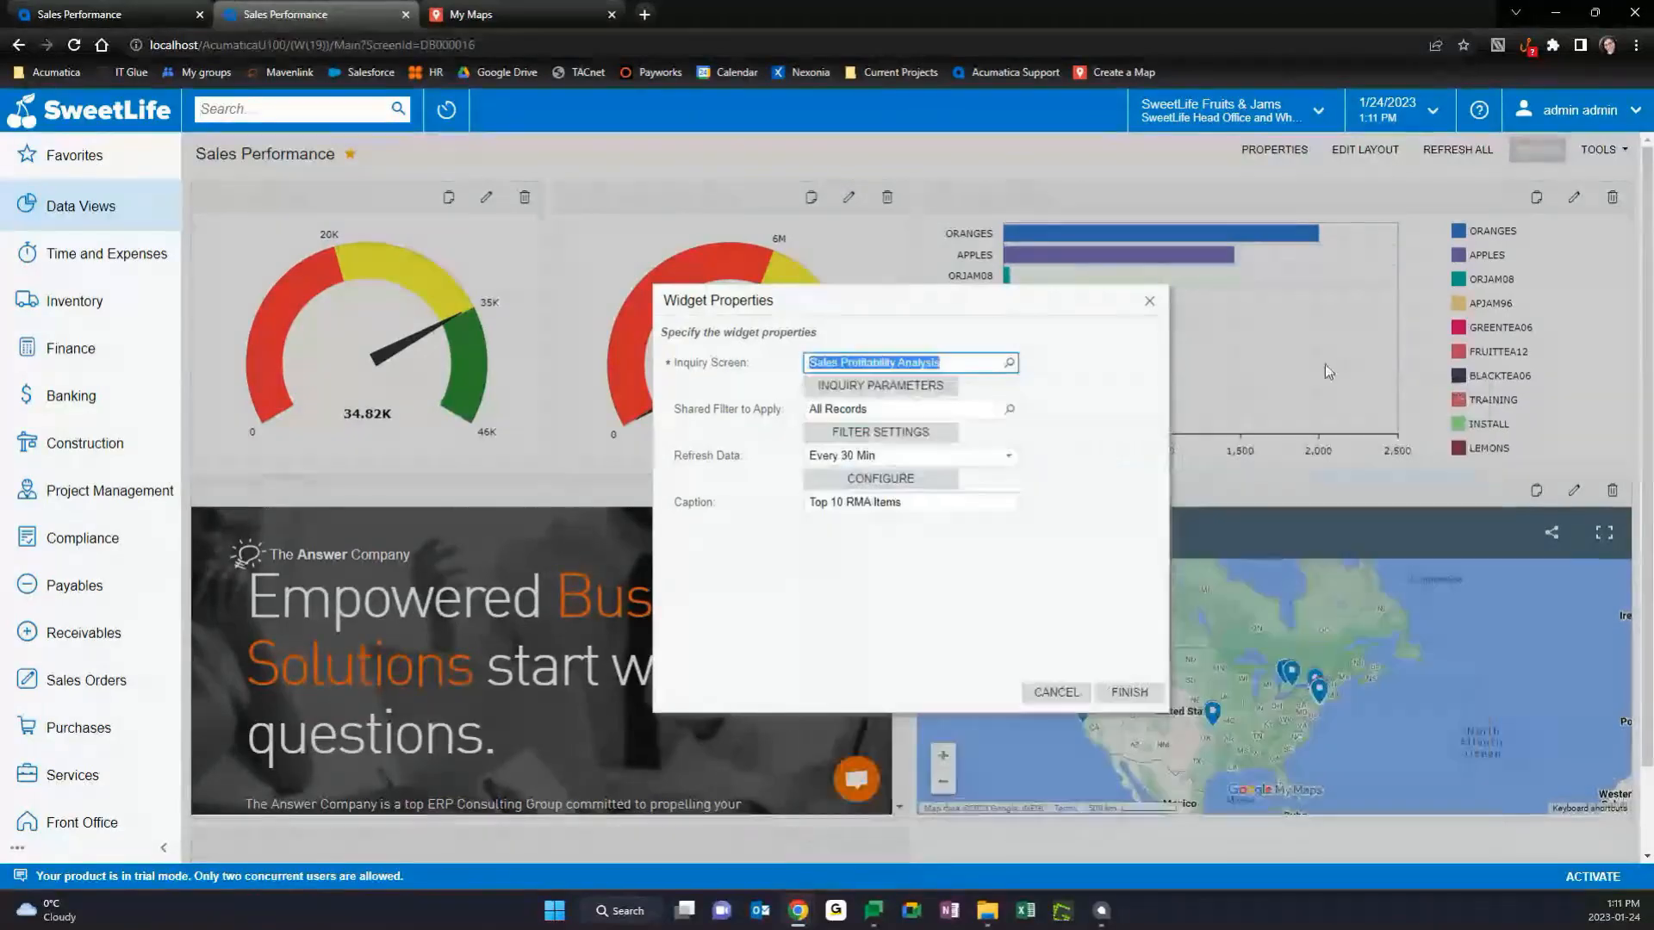
pyautogui.click(1150, 301)
# Search the menu items for "Generic" and open the Generic Inquiry screen in a new browser tab.
pyautogui.write('Ge e')
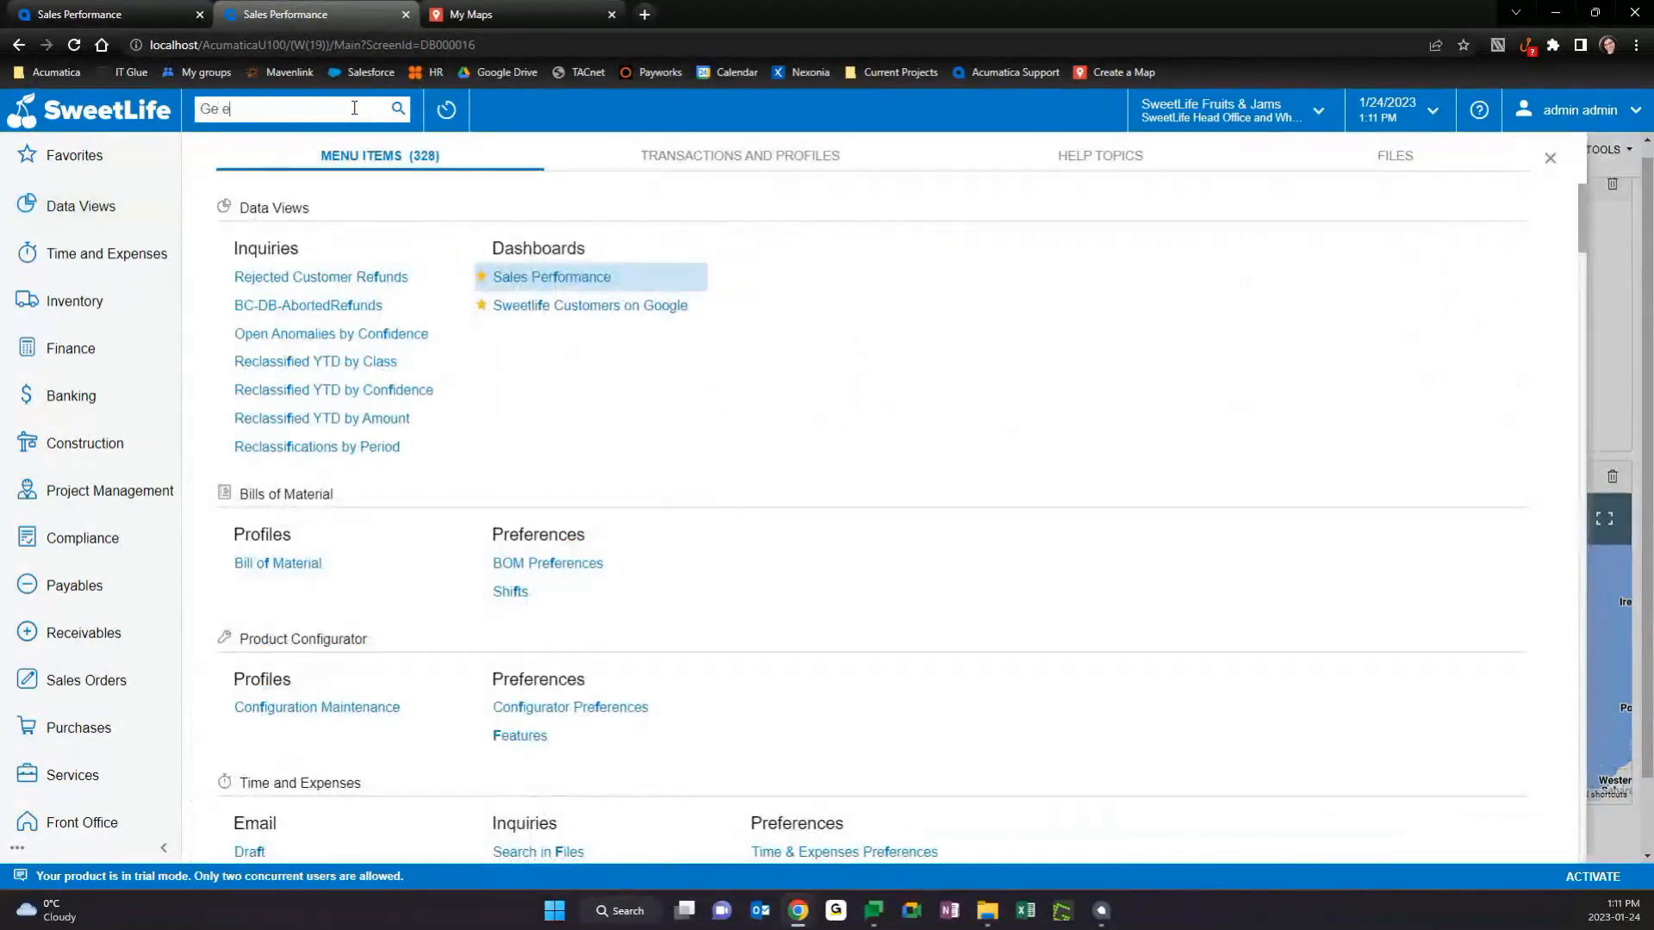
pyautogui.press('BackSpace')
pyautogui.press('BackSpace')
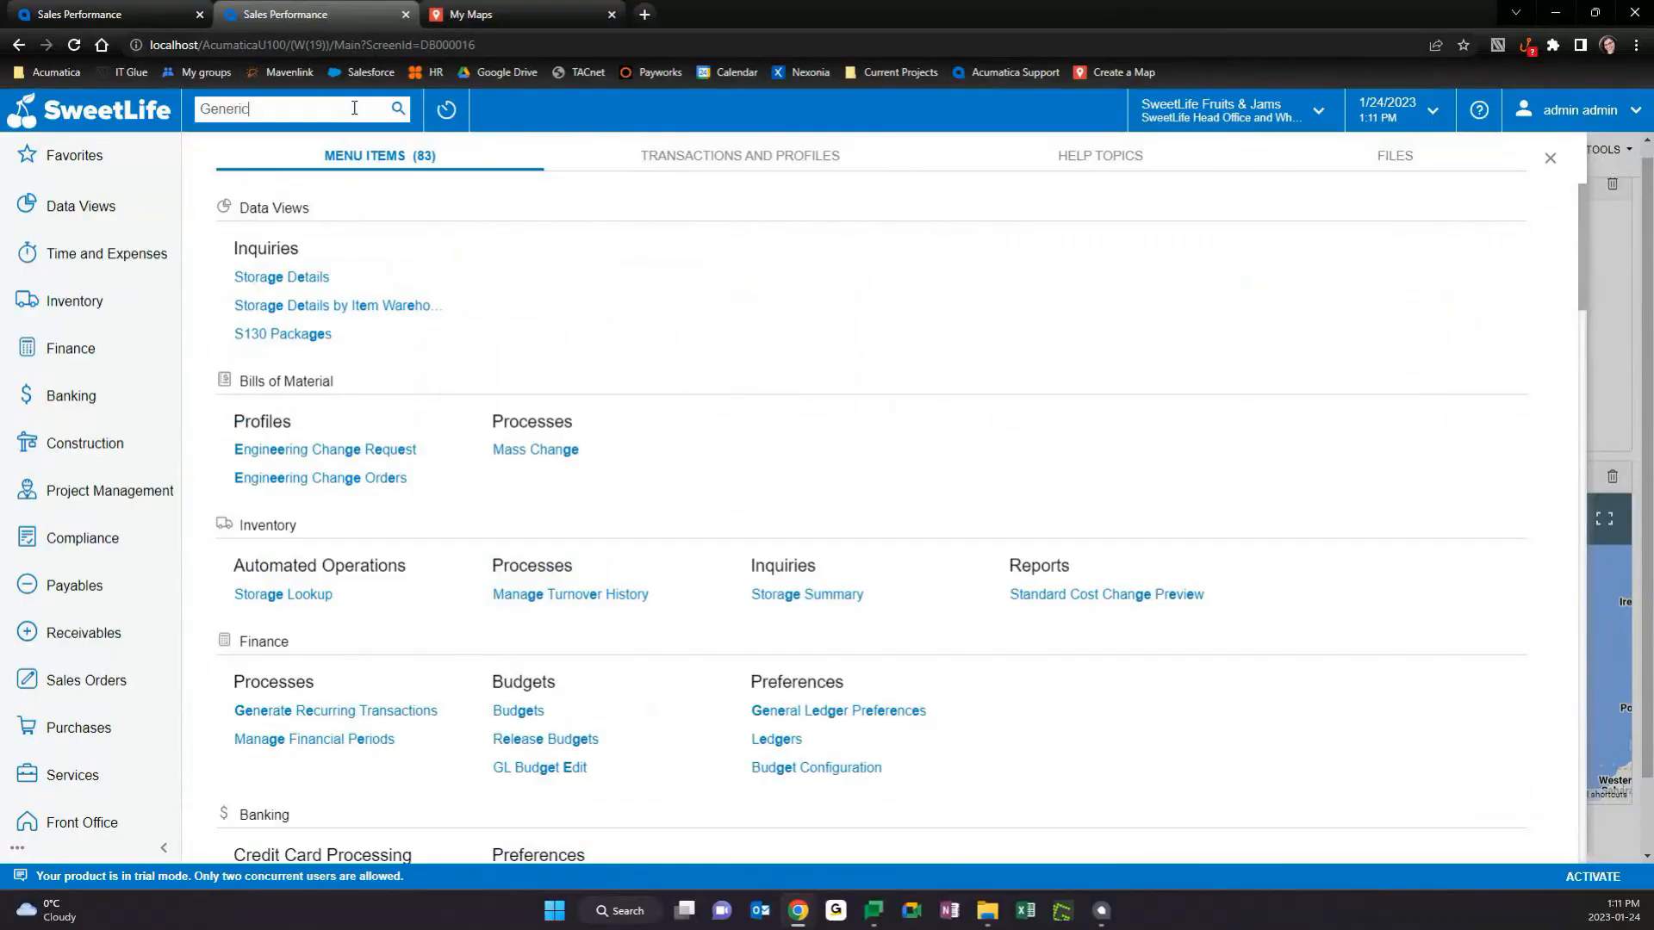
pyautogui.rightClick(267, 276)
pyautogui.click(297, 307)
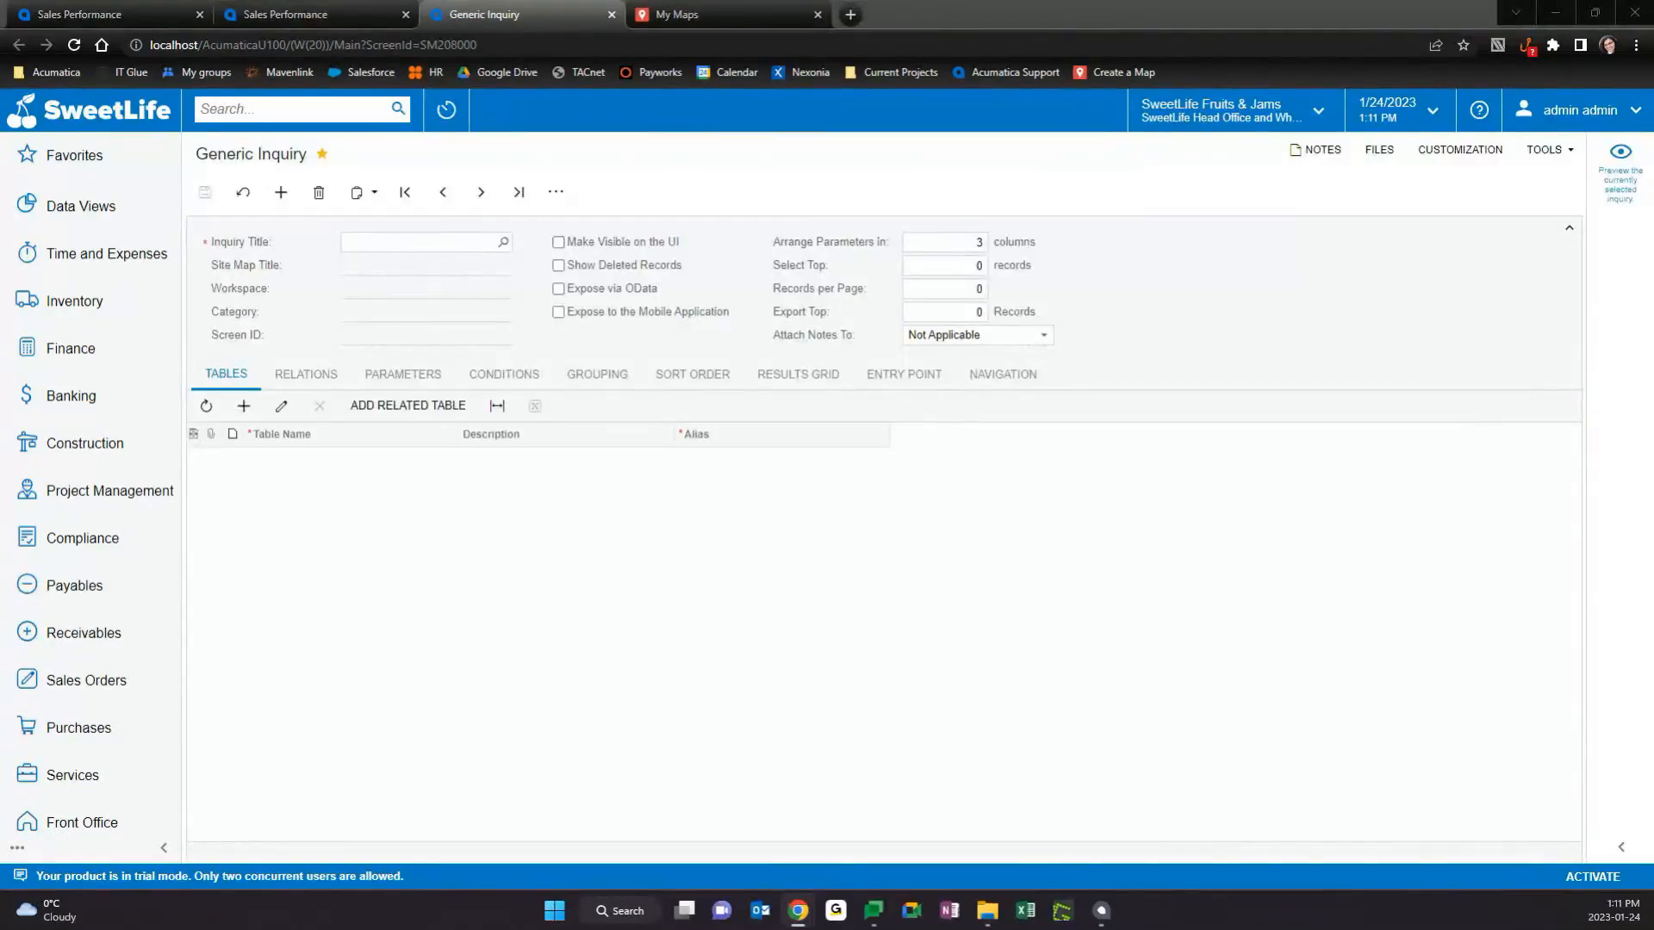
# Look up "Sales Pro" among the inquiry titles, load the Sales Profitability Analysis Detailed inquiry and examine the fields in its results grid.
pyautogui.click(503, 244)
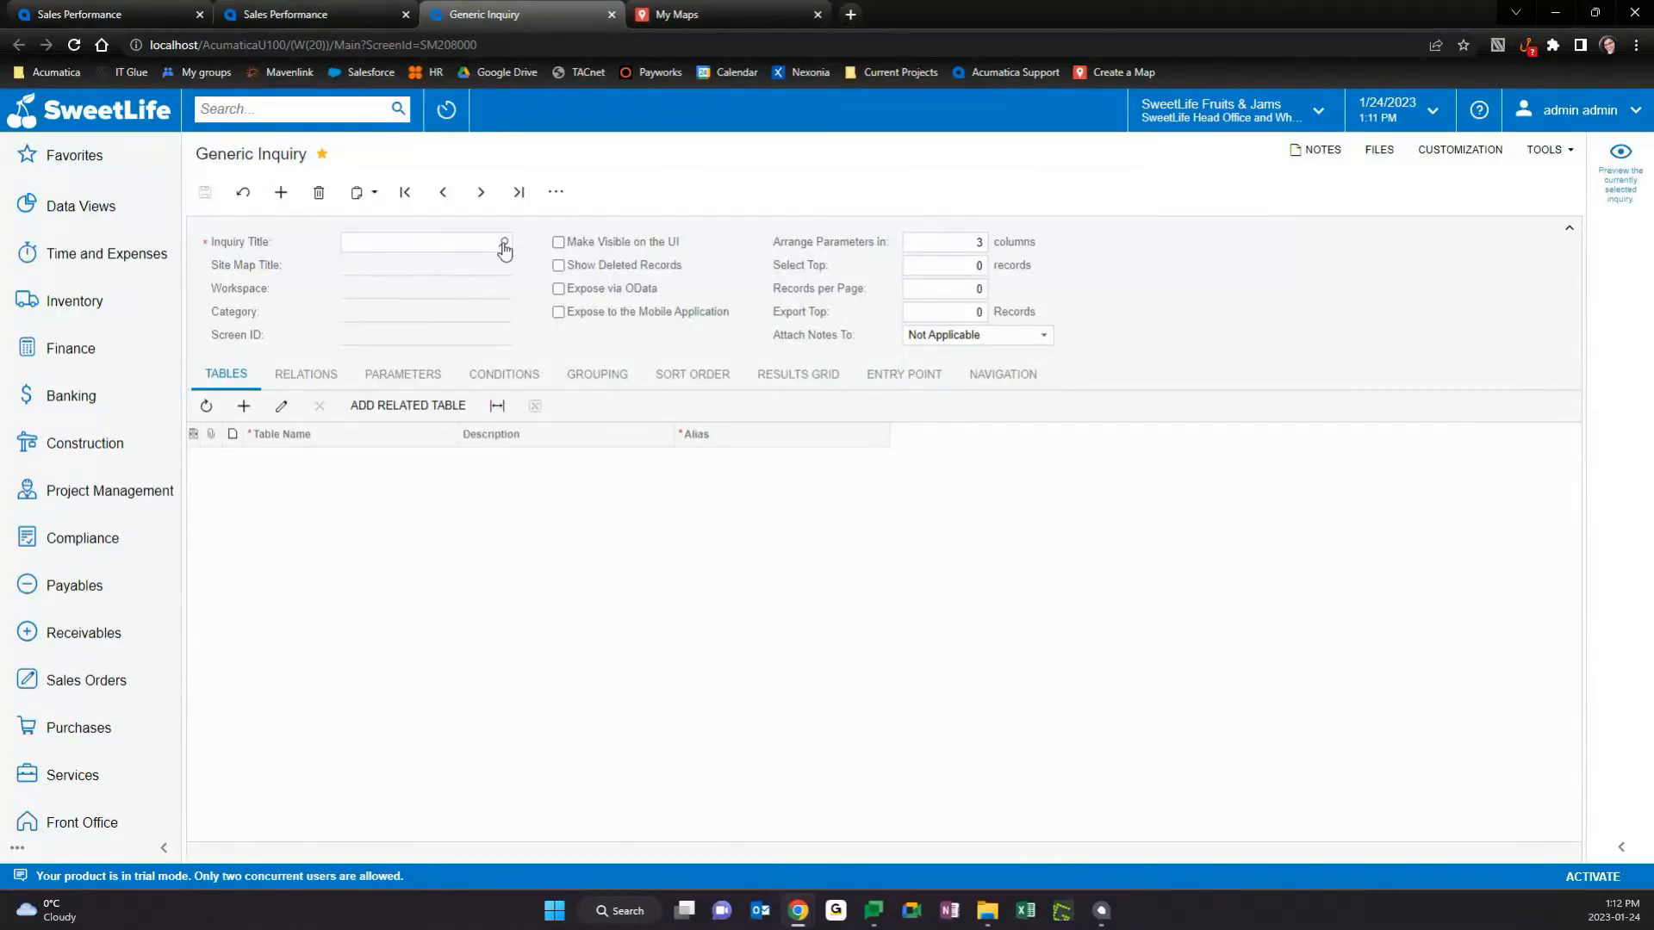
pyautogui.write('Sales Pro')
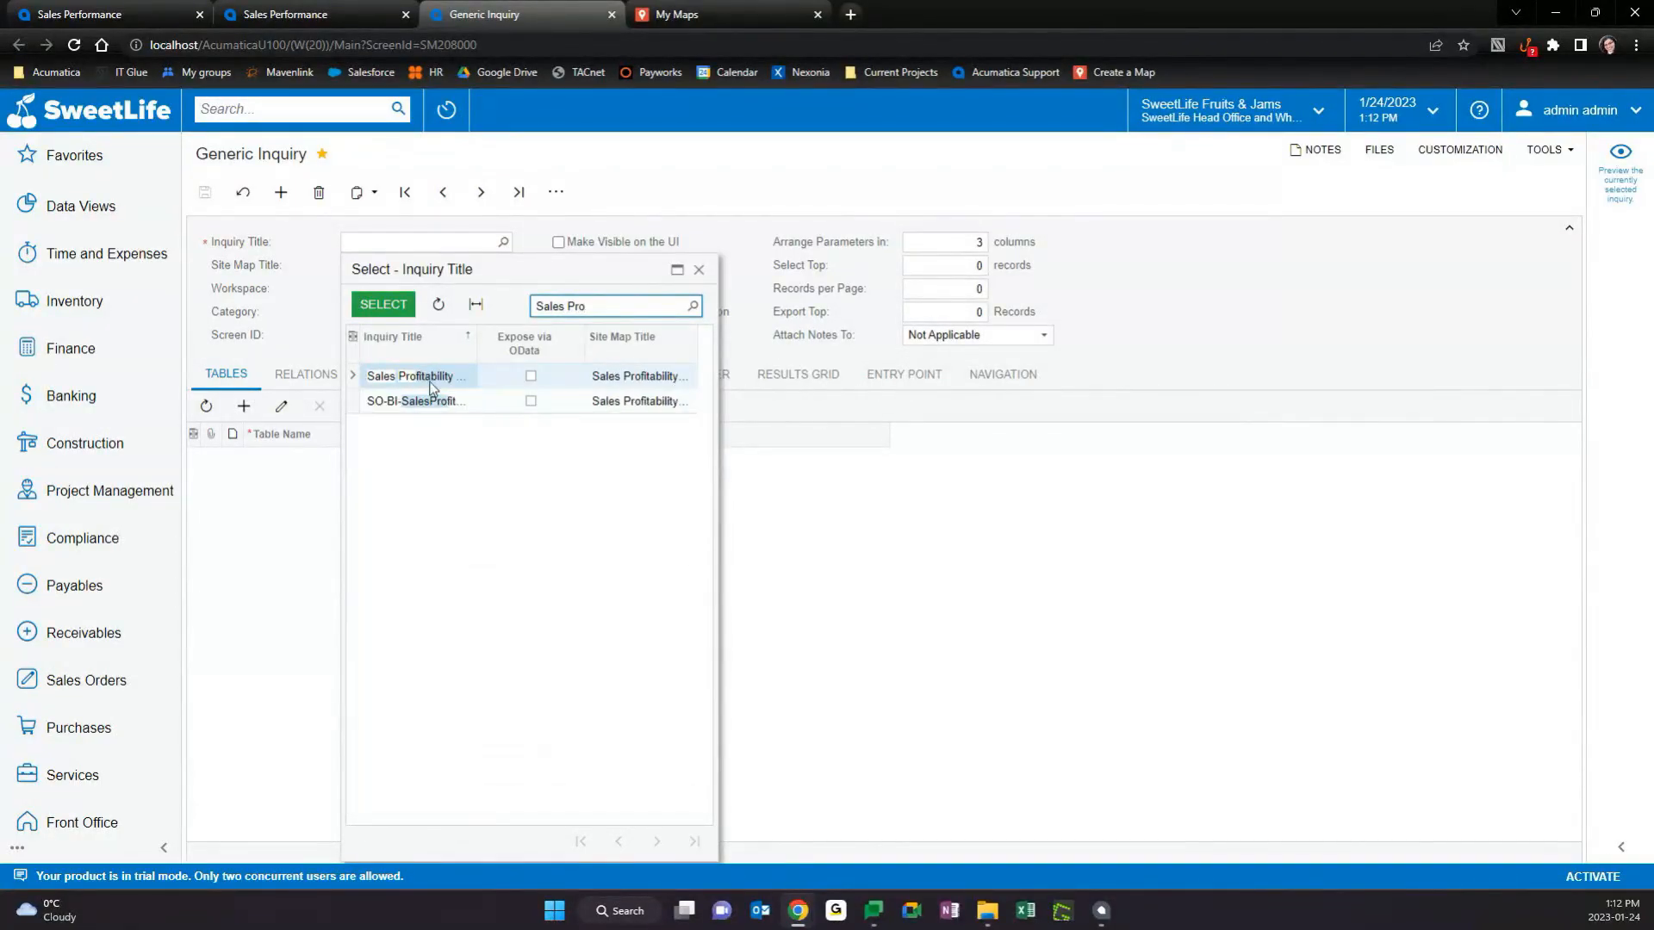
pyautogui.doubleClick(432, 387)
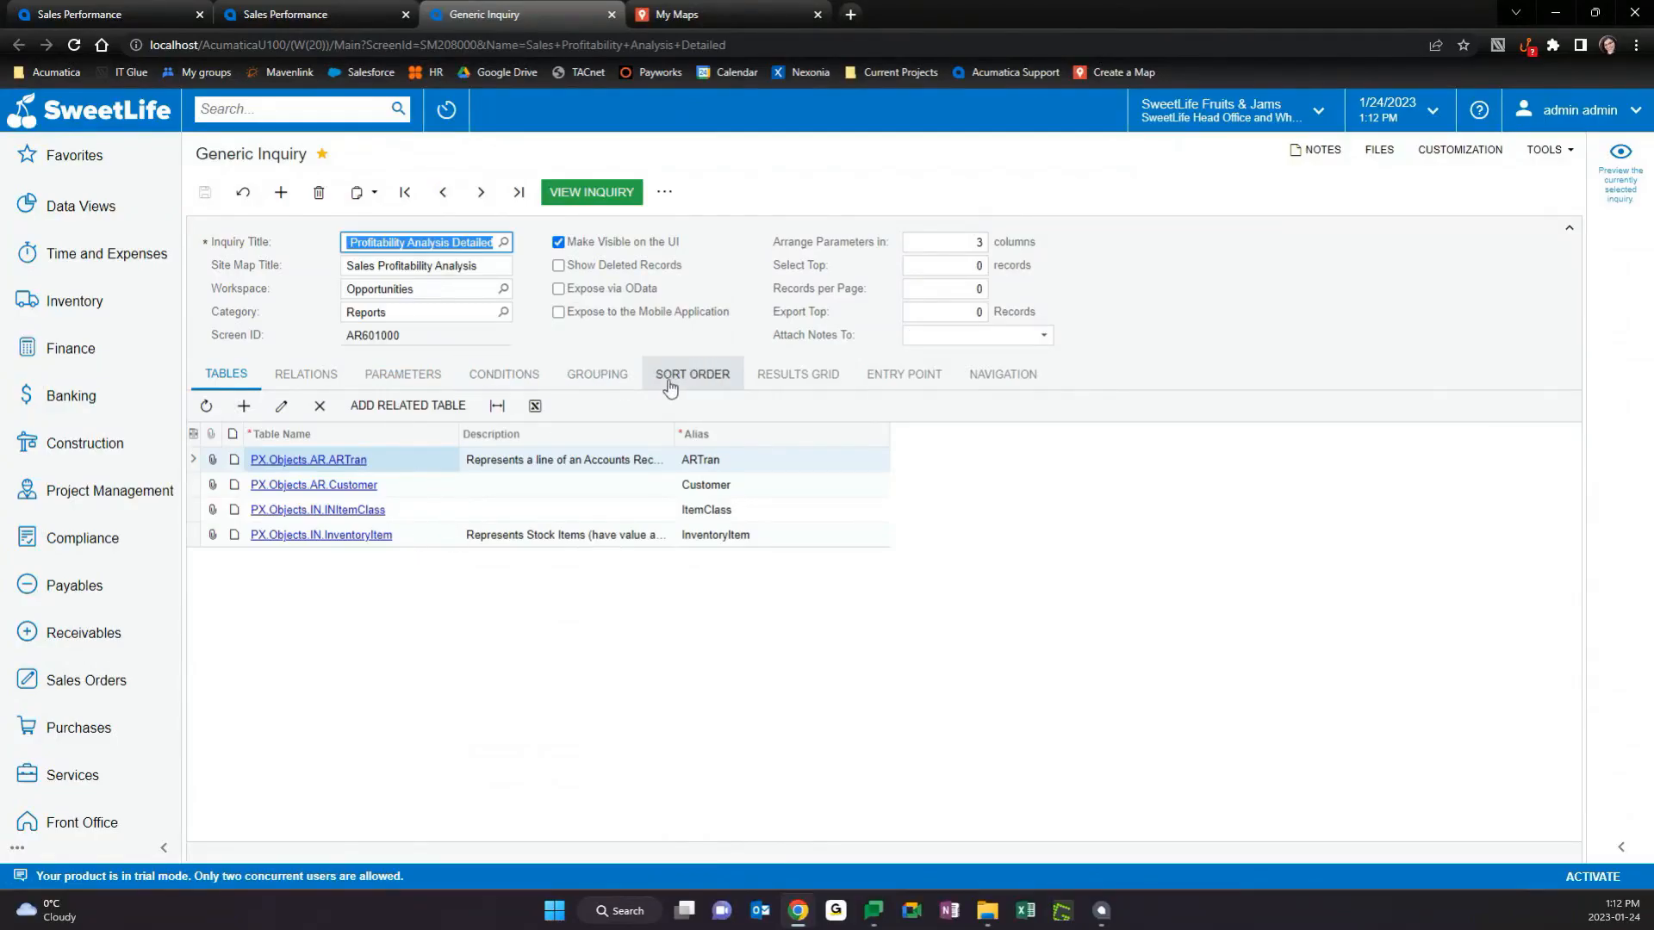
pyautogui.click(784, 376)
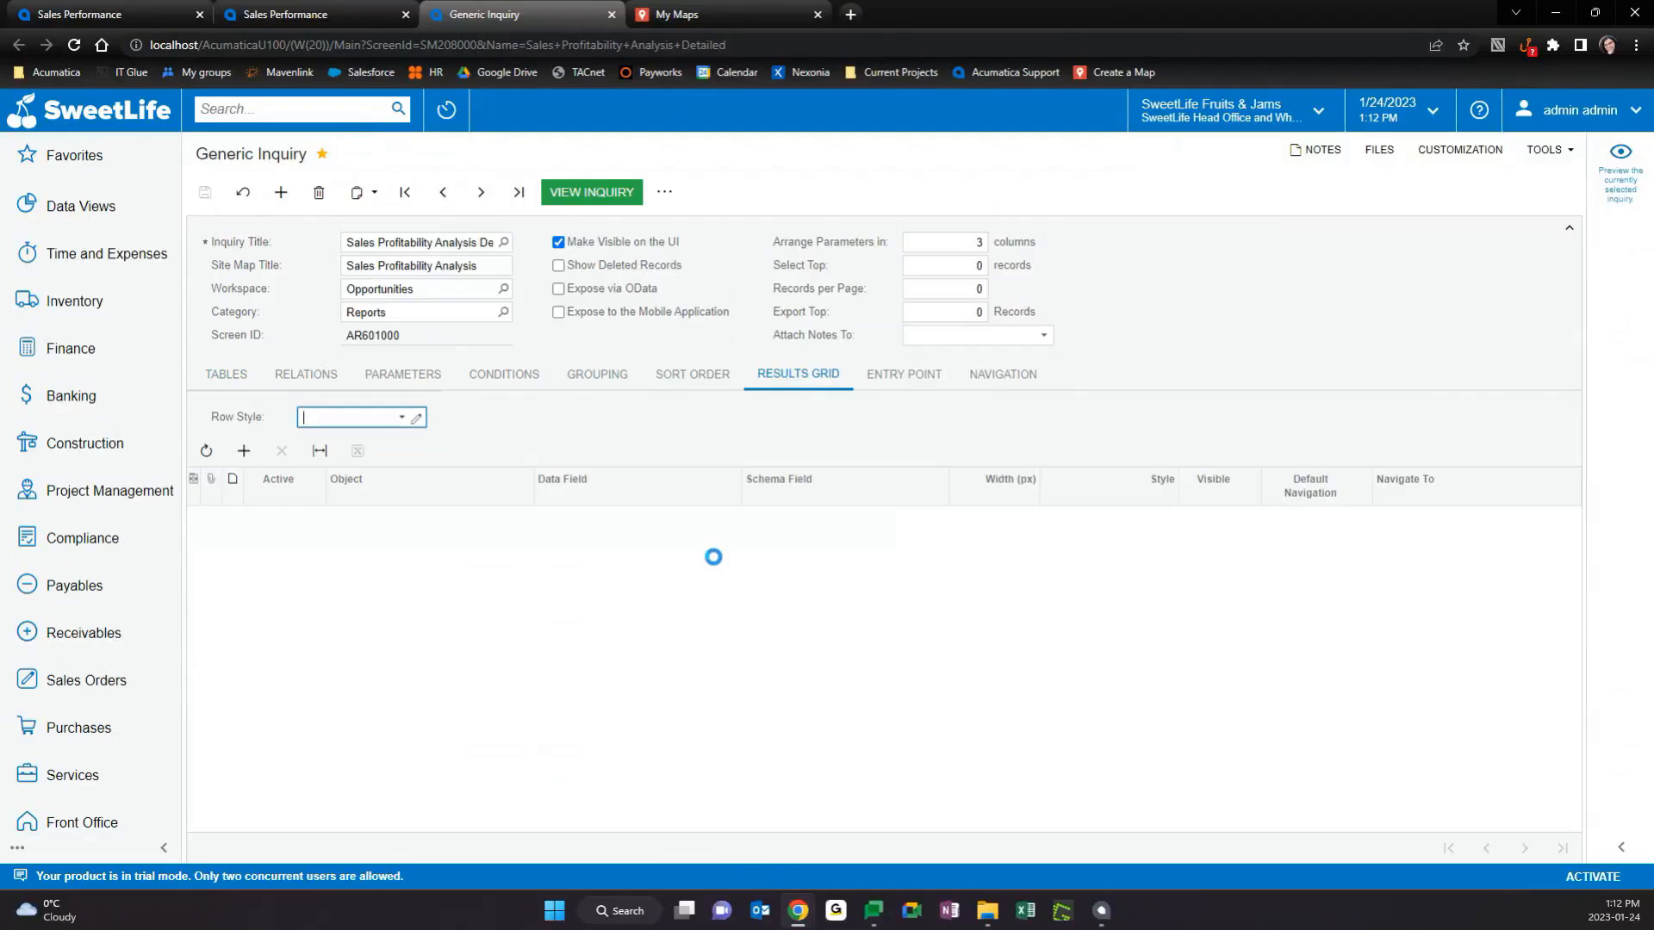
pyautogui.scroll(-5, 732, 671)
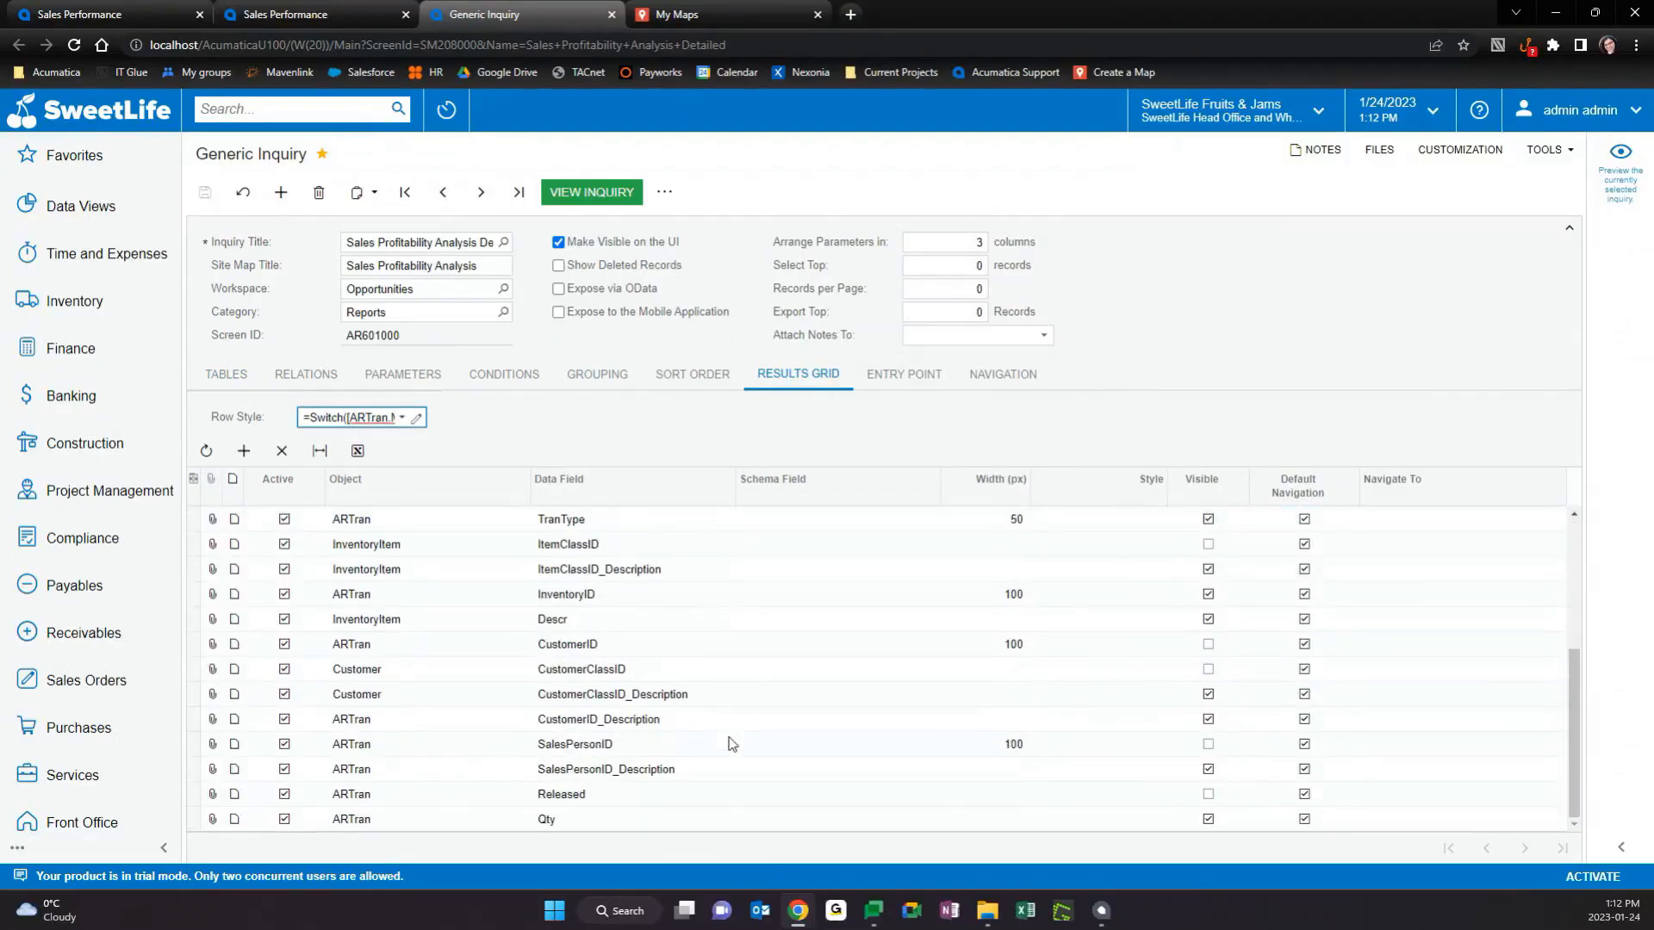
pyautogui.scroll(4, 732, 745)
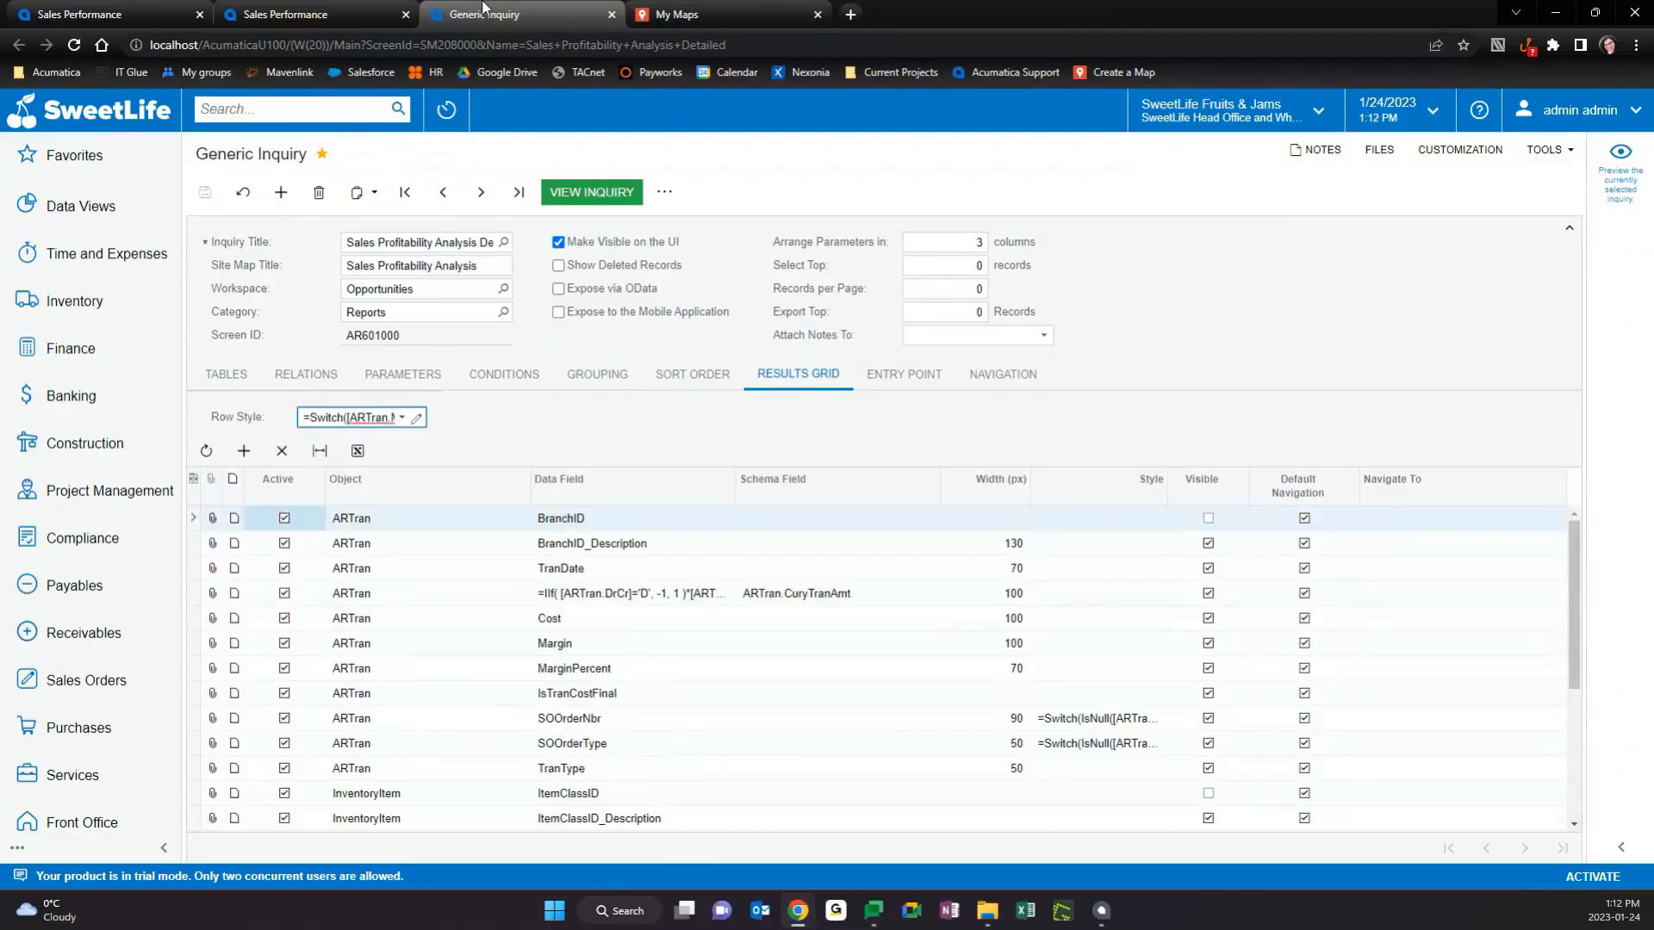
# Return to the Sales Performance dashboard and examine the Top 10 RMA Items widget's inquiry screens, filter settings and data refresh options, keeping Every 30 Min.
pyautogui.click(290, 11)
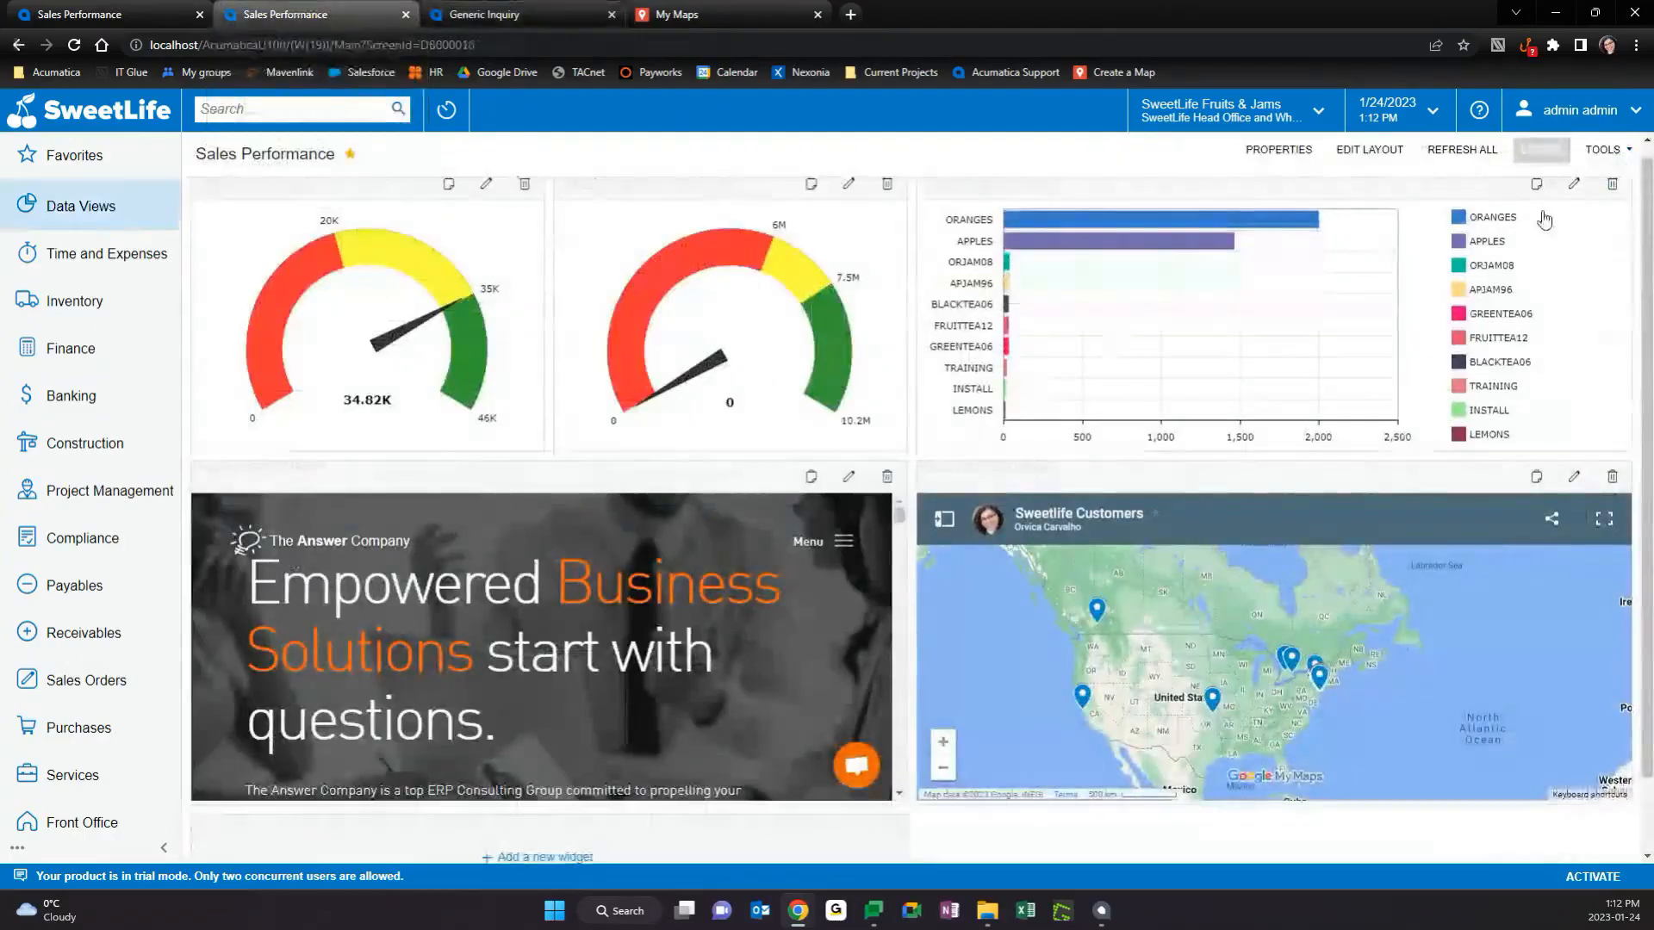
pyautogui.click(1574, 184)
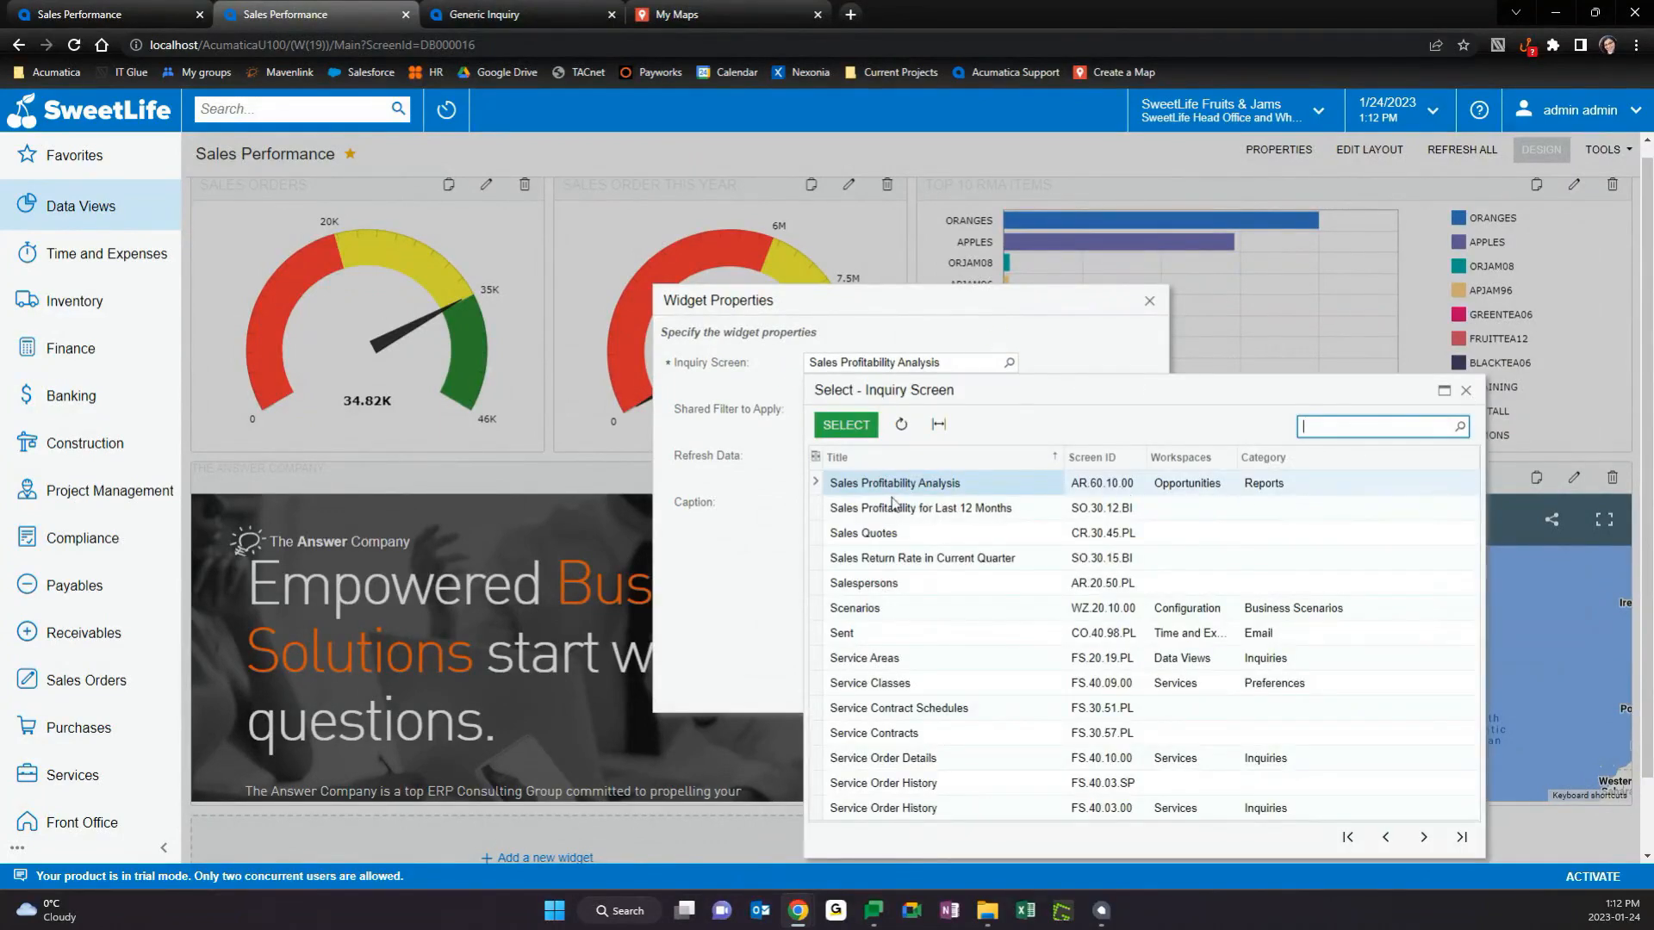
pyautogui.click(1465, 390)
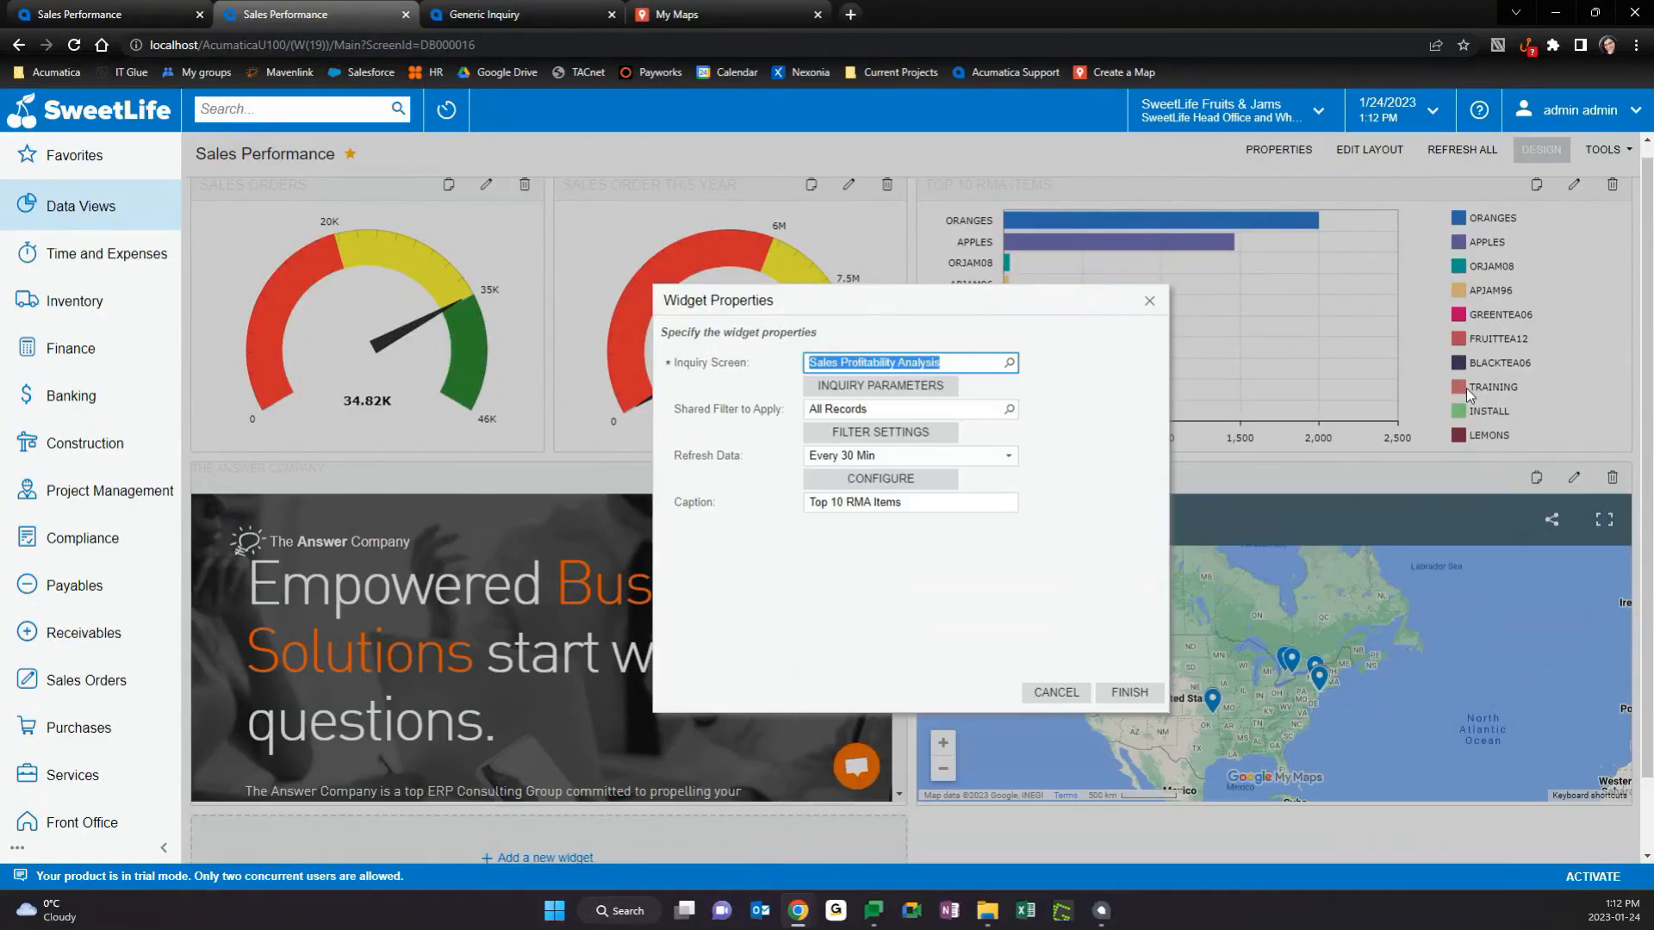
pyautogui.click(881, 432)
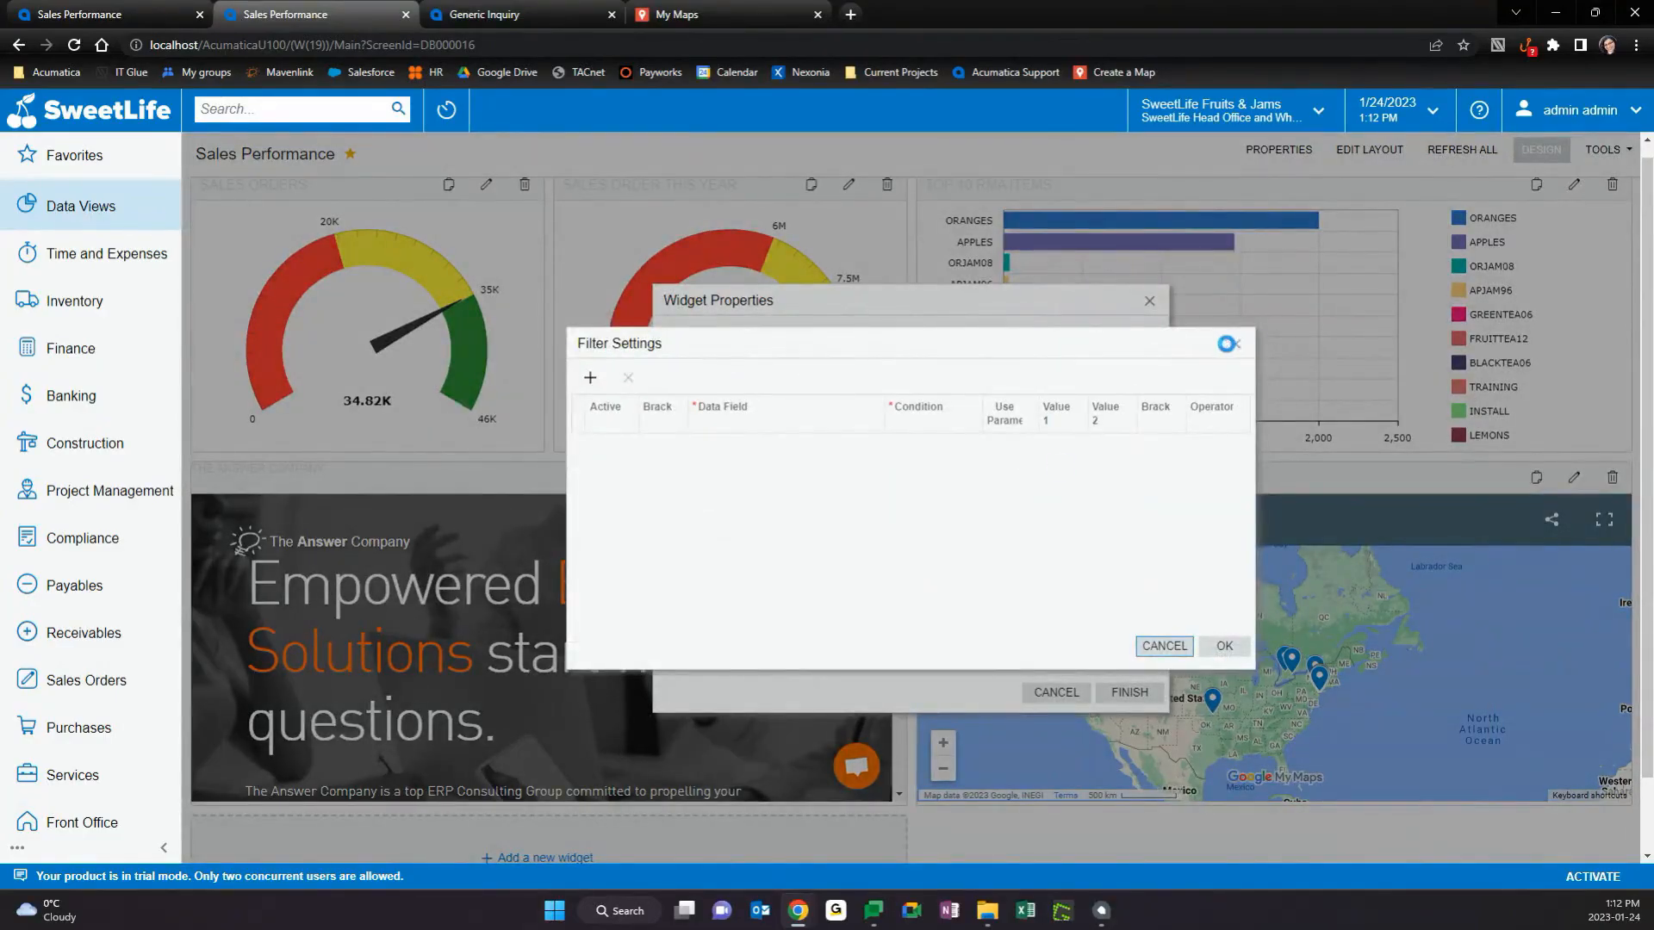
pyautogui.click(1234, 345)
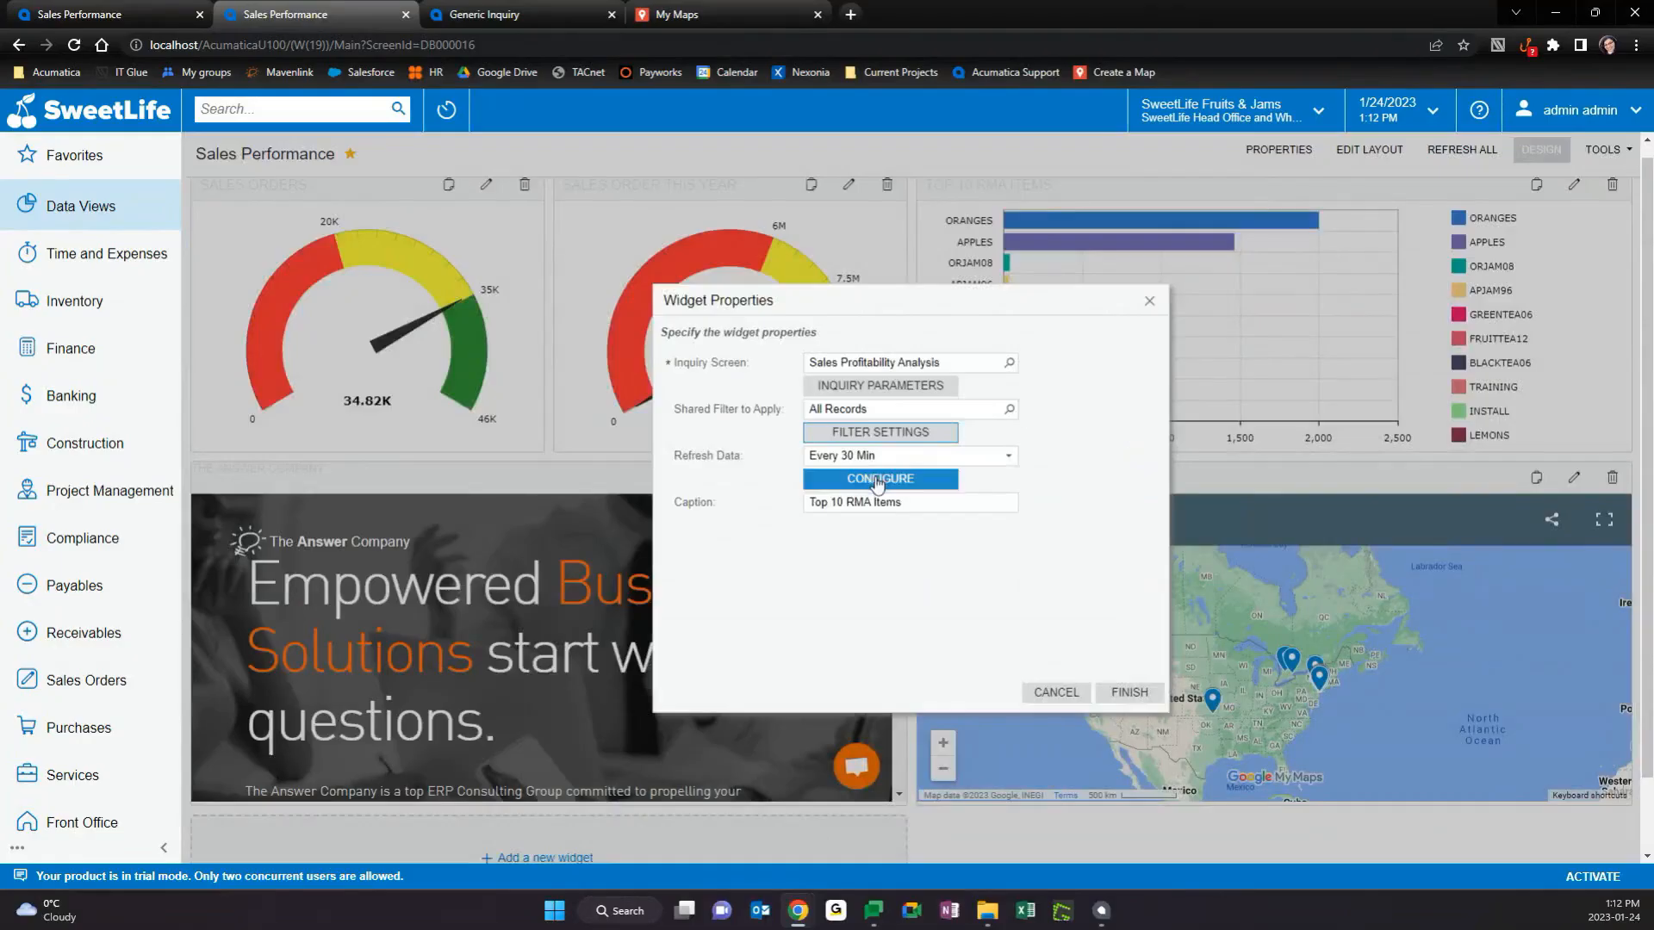
pyautogui.click(856, 458)
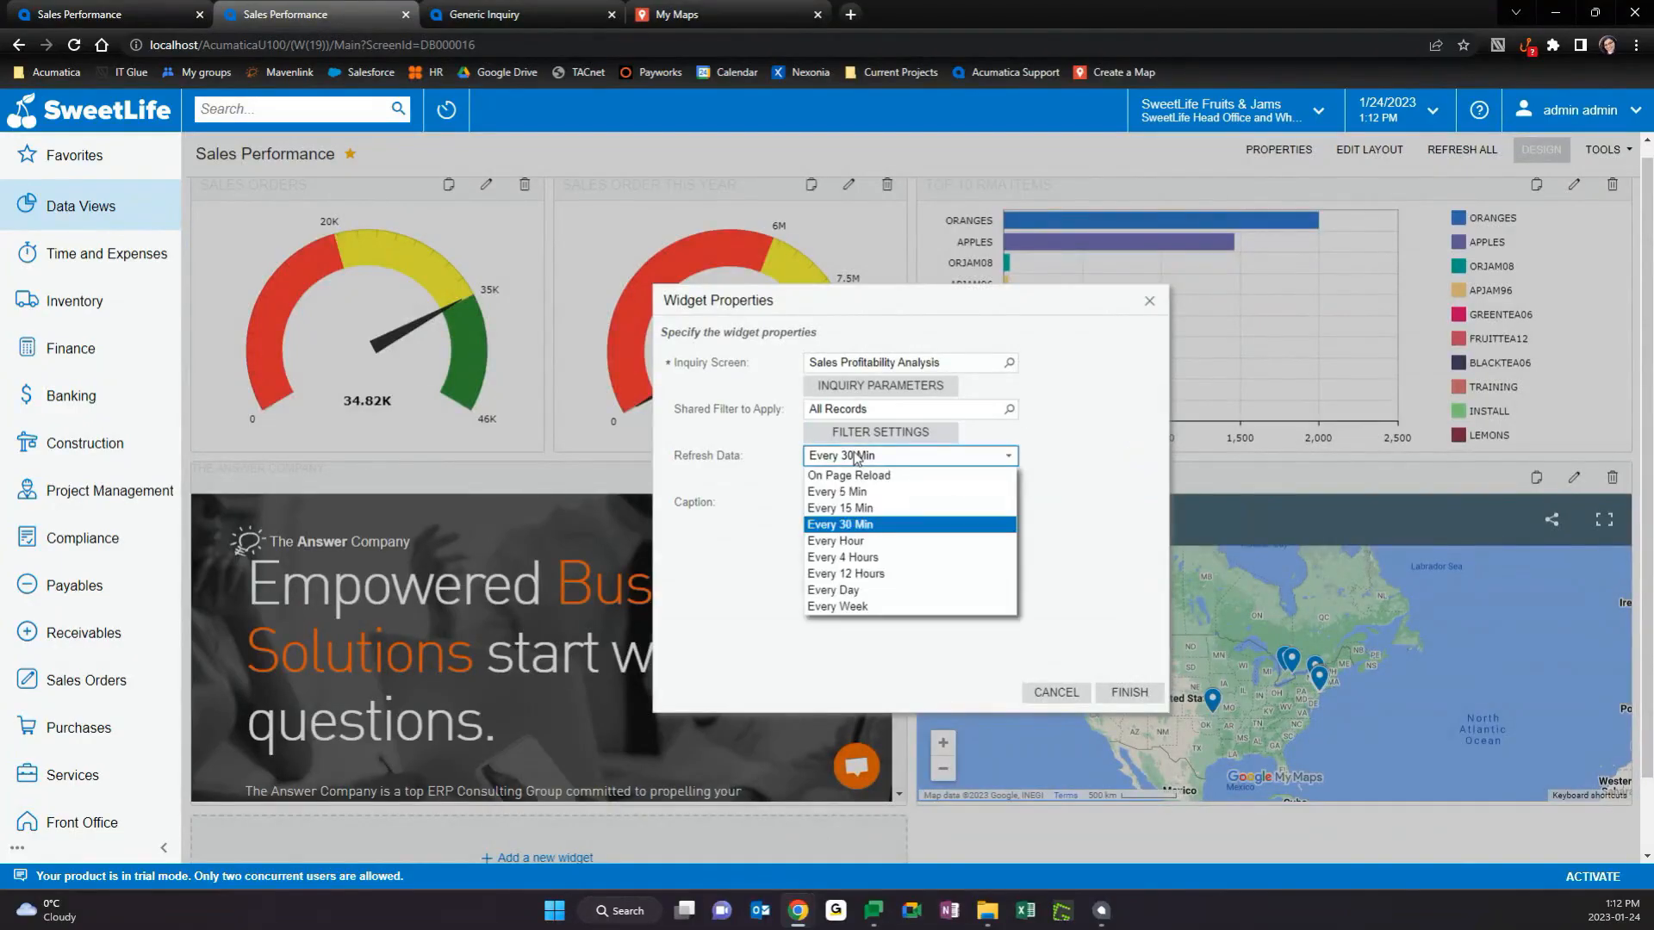
pyautogui.click(855, 526)
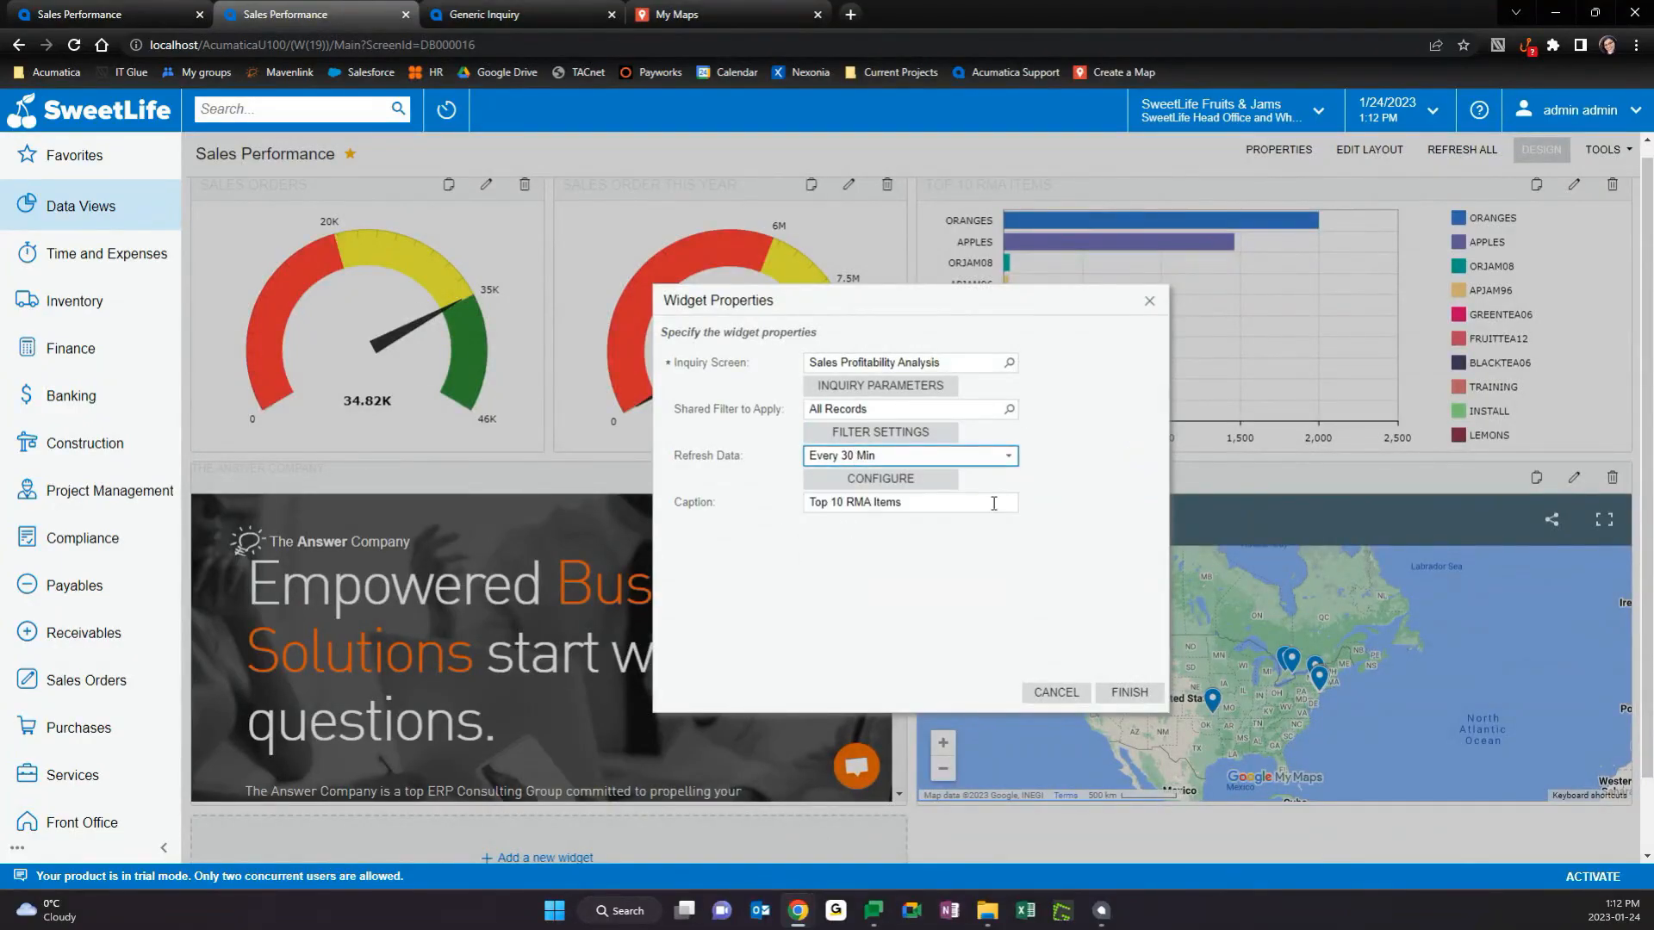
# Review the Top 10 RMA Items widget's chart types, legend, series and value settings, and finish its properties without changes.
pyautogui.click(913, 479)
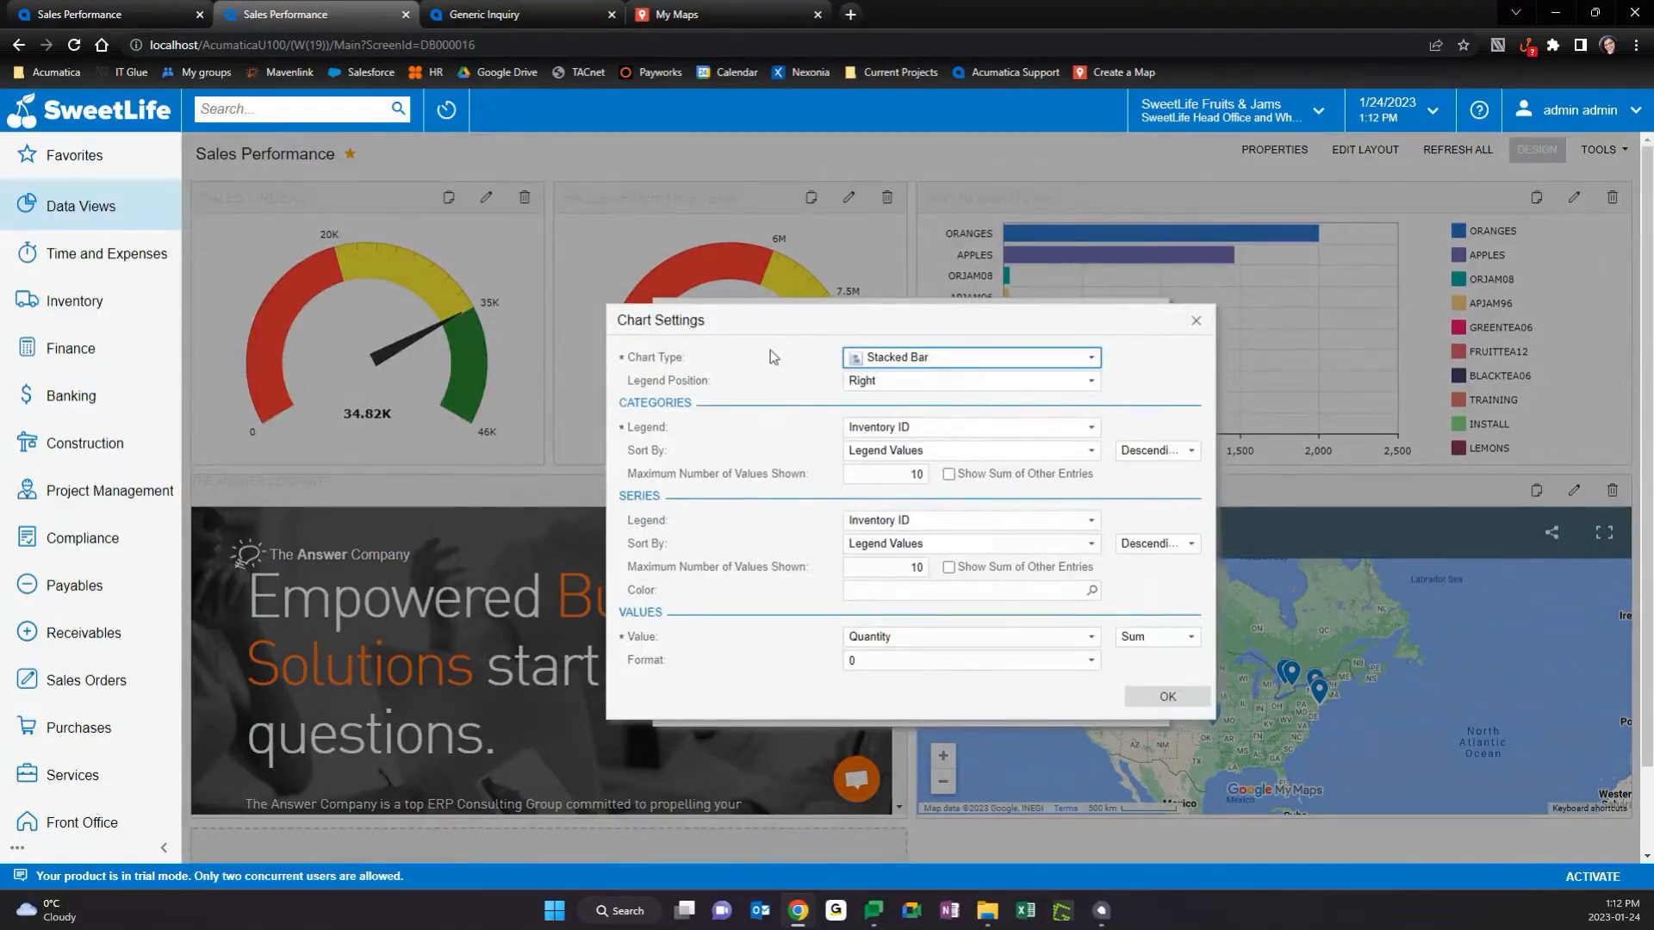
pyautogui.click(947, 361)
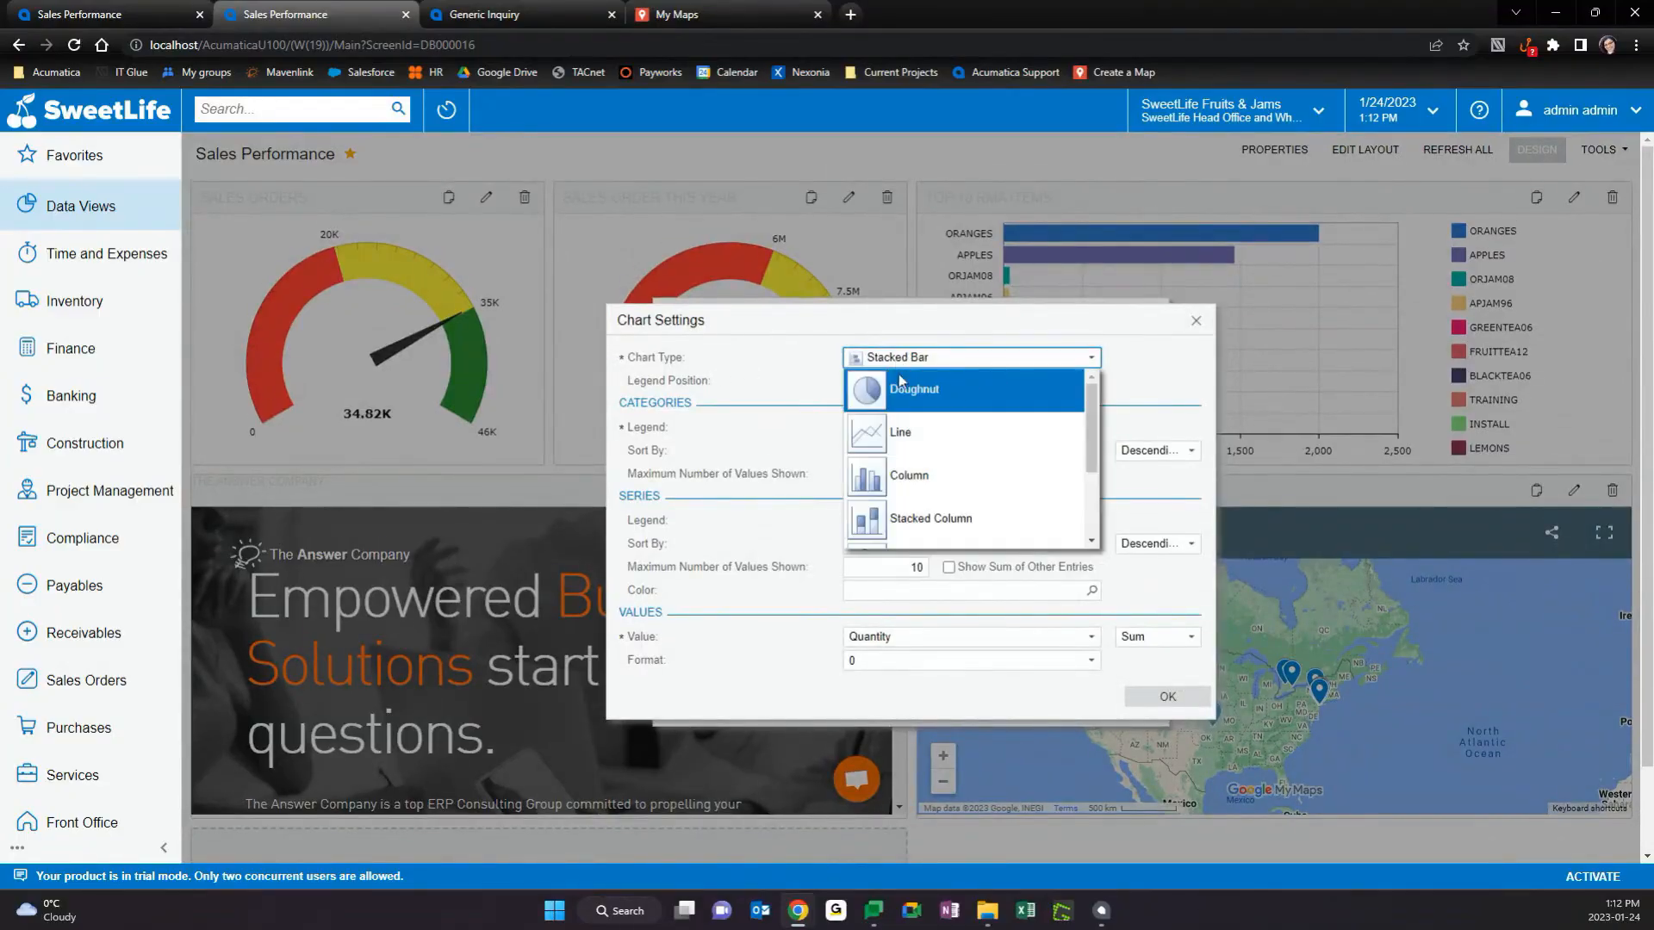
pyautogui.scroll(-3, 948, 473)
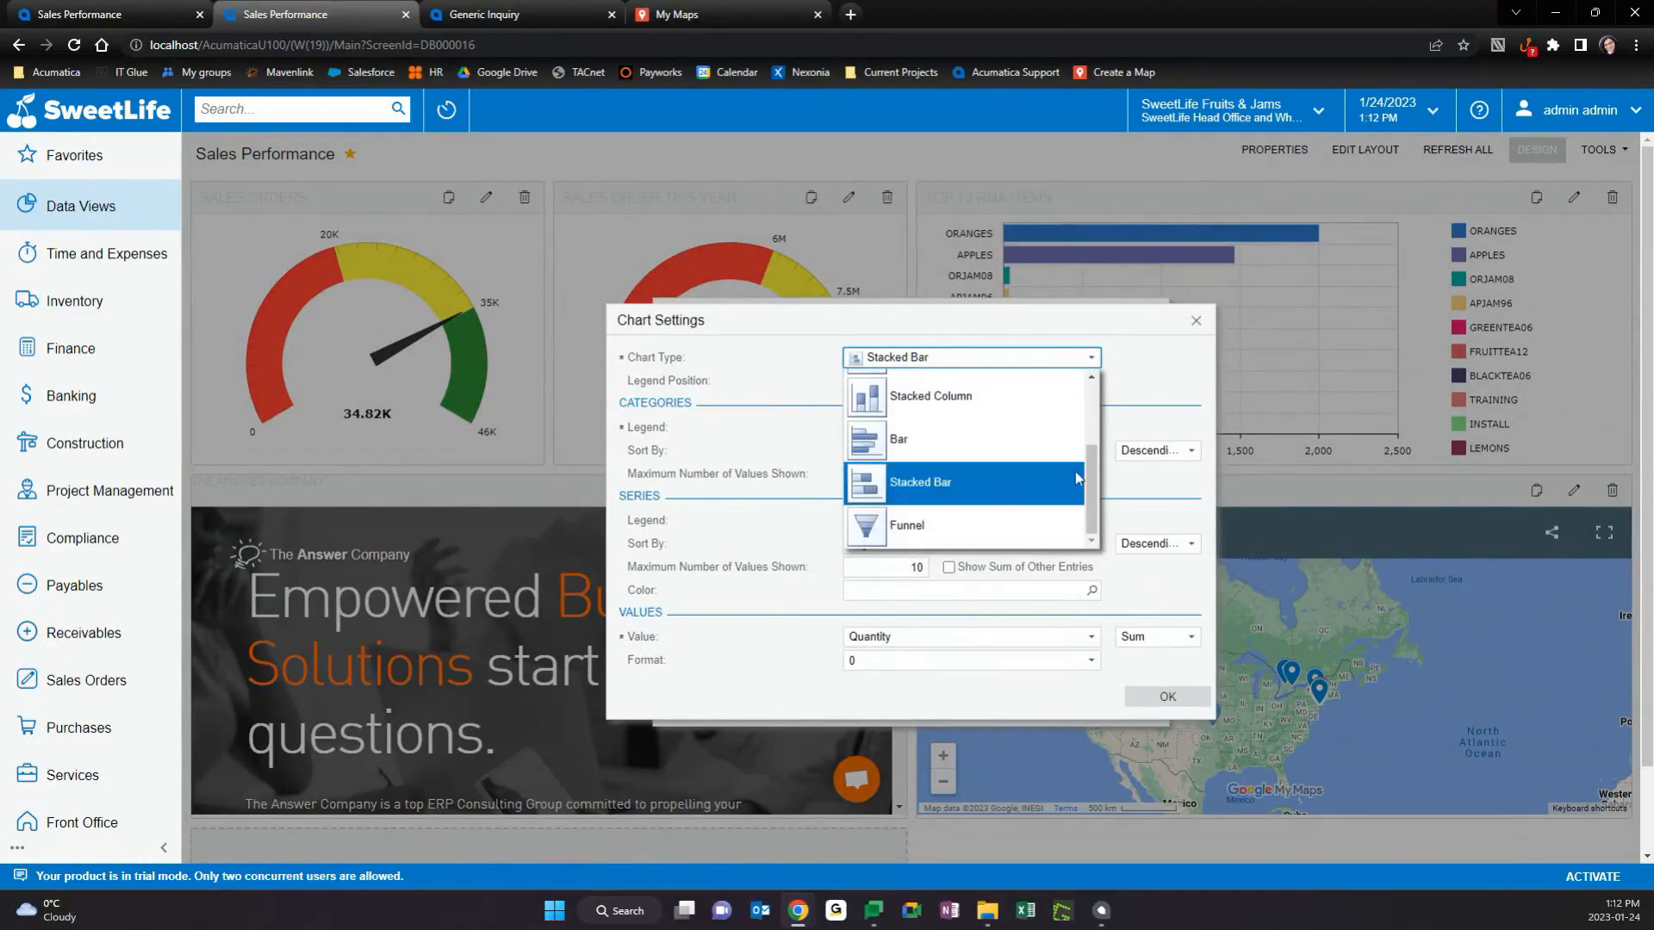
pyautogui.click(1153, 376)
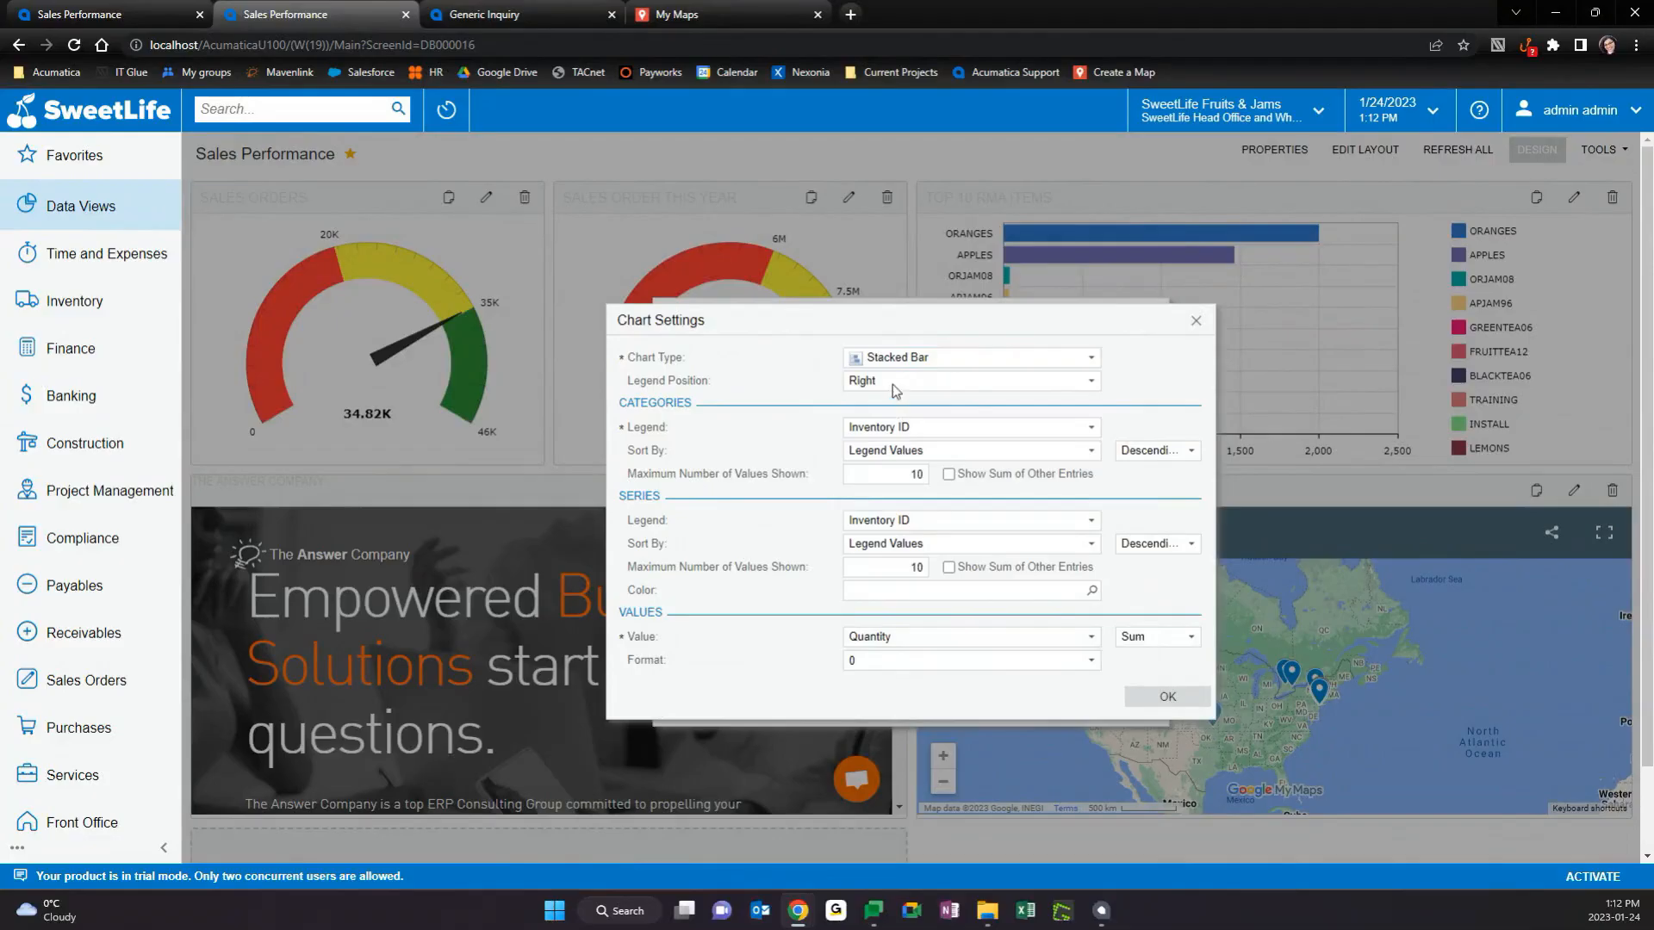
pyautogui.scroll(-1, 896, 390)
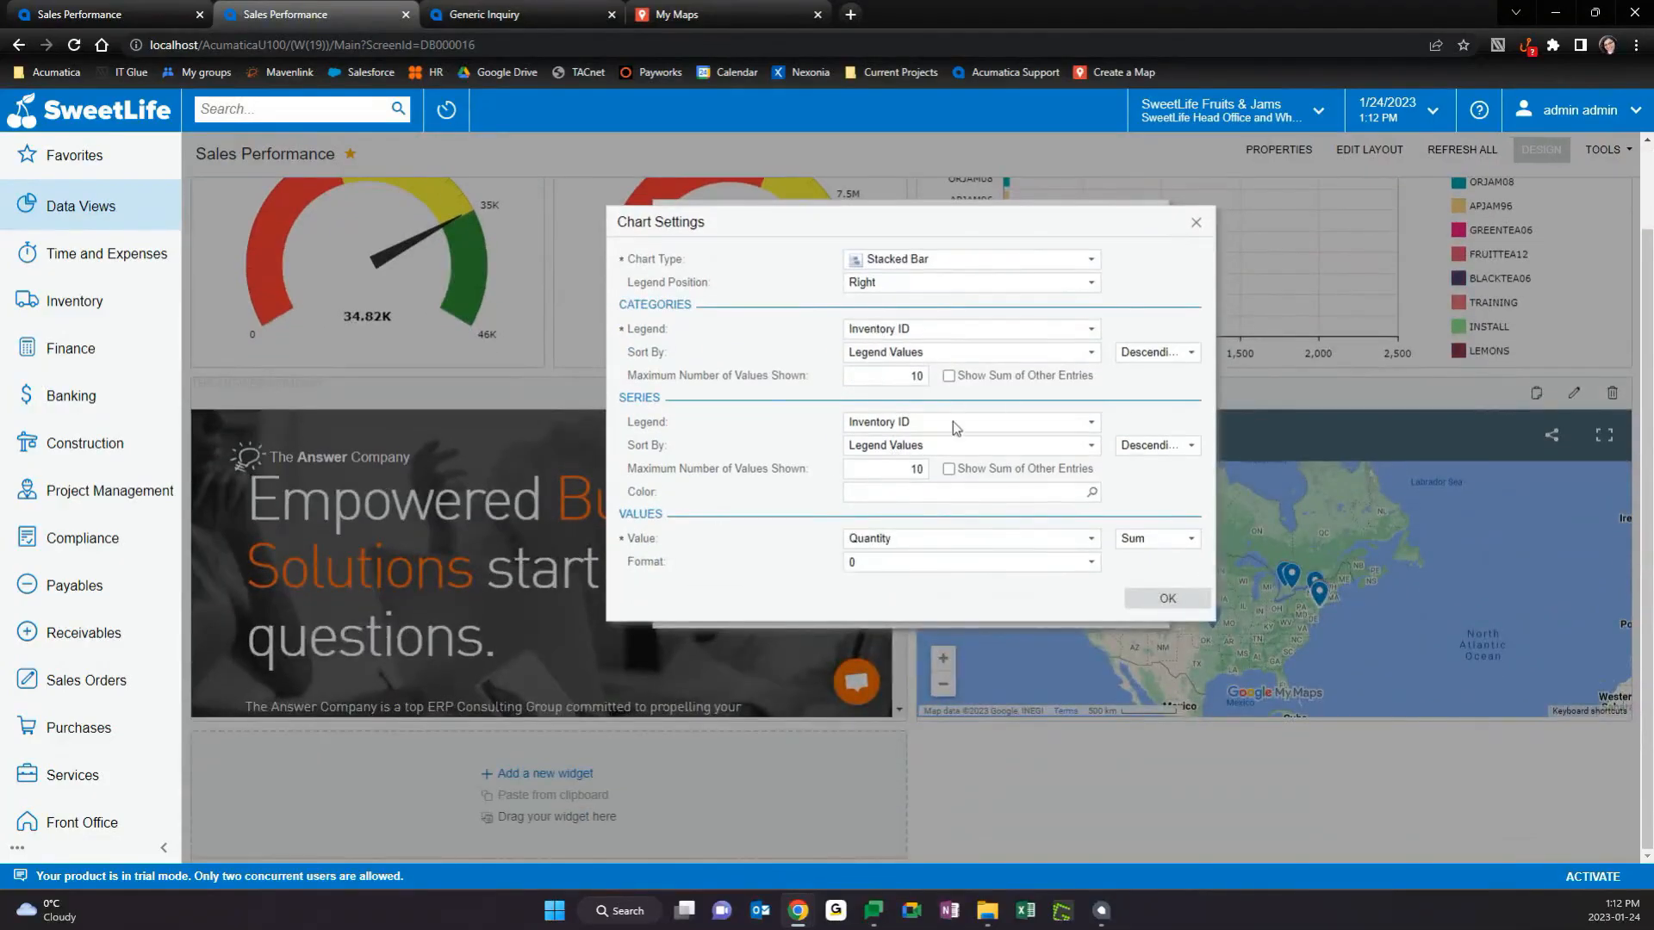
pyautogui.click(1167, 598)
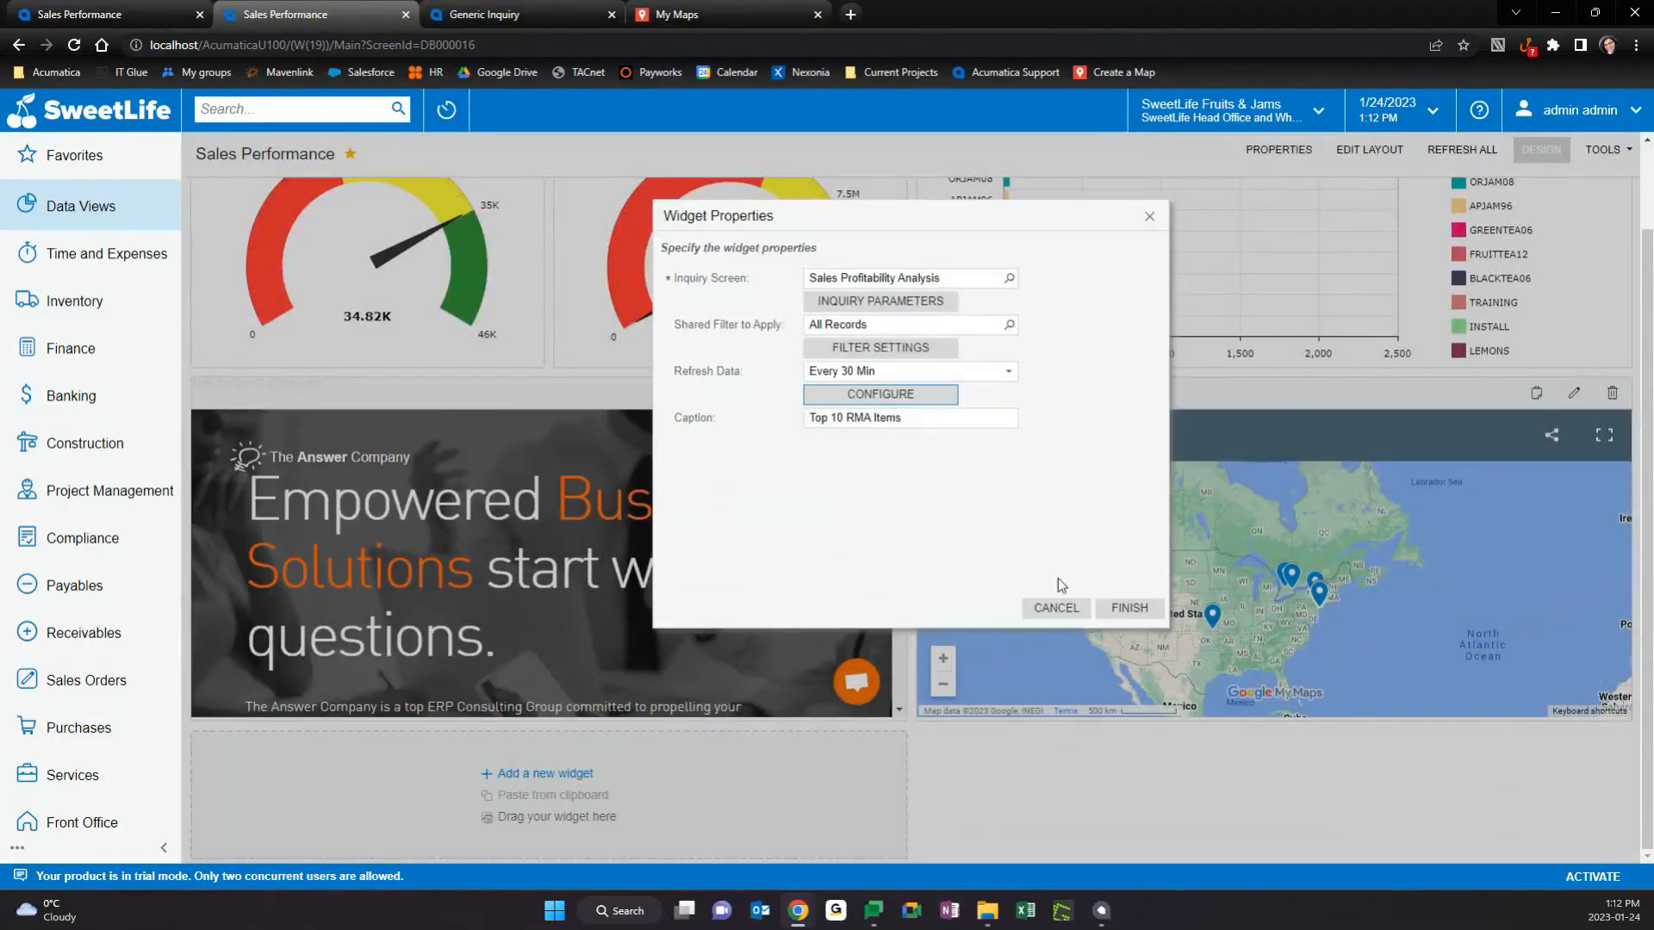
pyautogui.click(1124, 623)
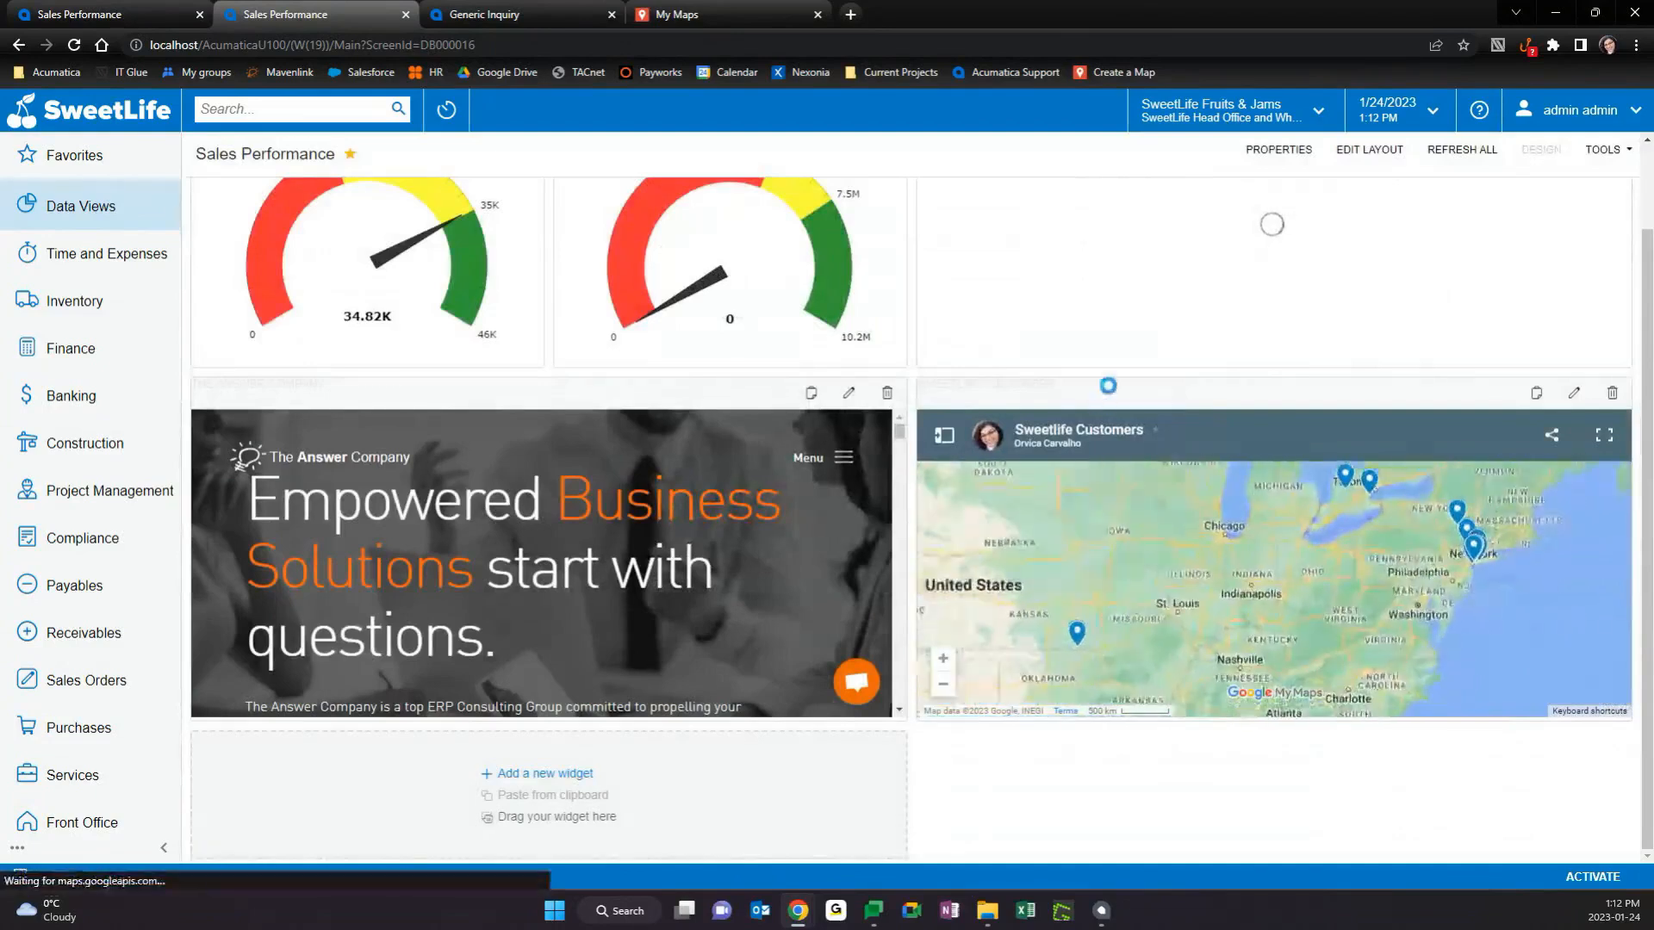
# Explore the Sweetlife Customers map widget on the dashboard and view the details of the My Avocado location.
pyautogui.scroll(1, 1108, 364)
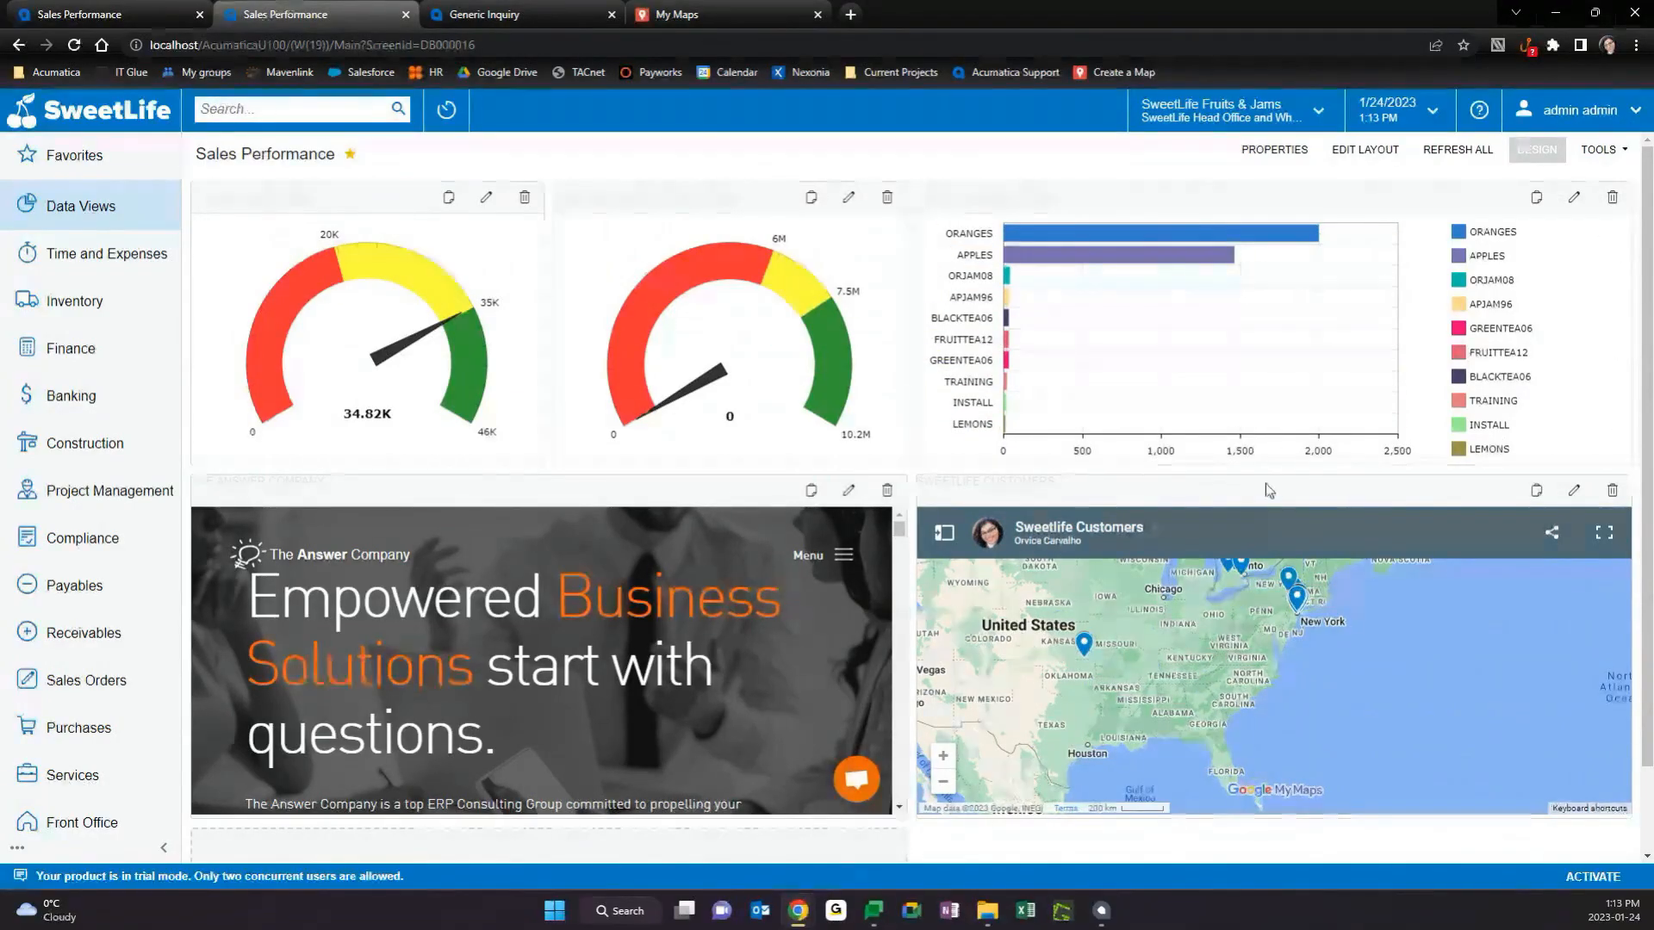
pyautogui.scroll(-2, 1275, 482)
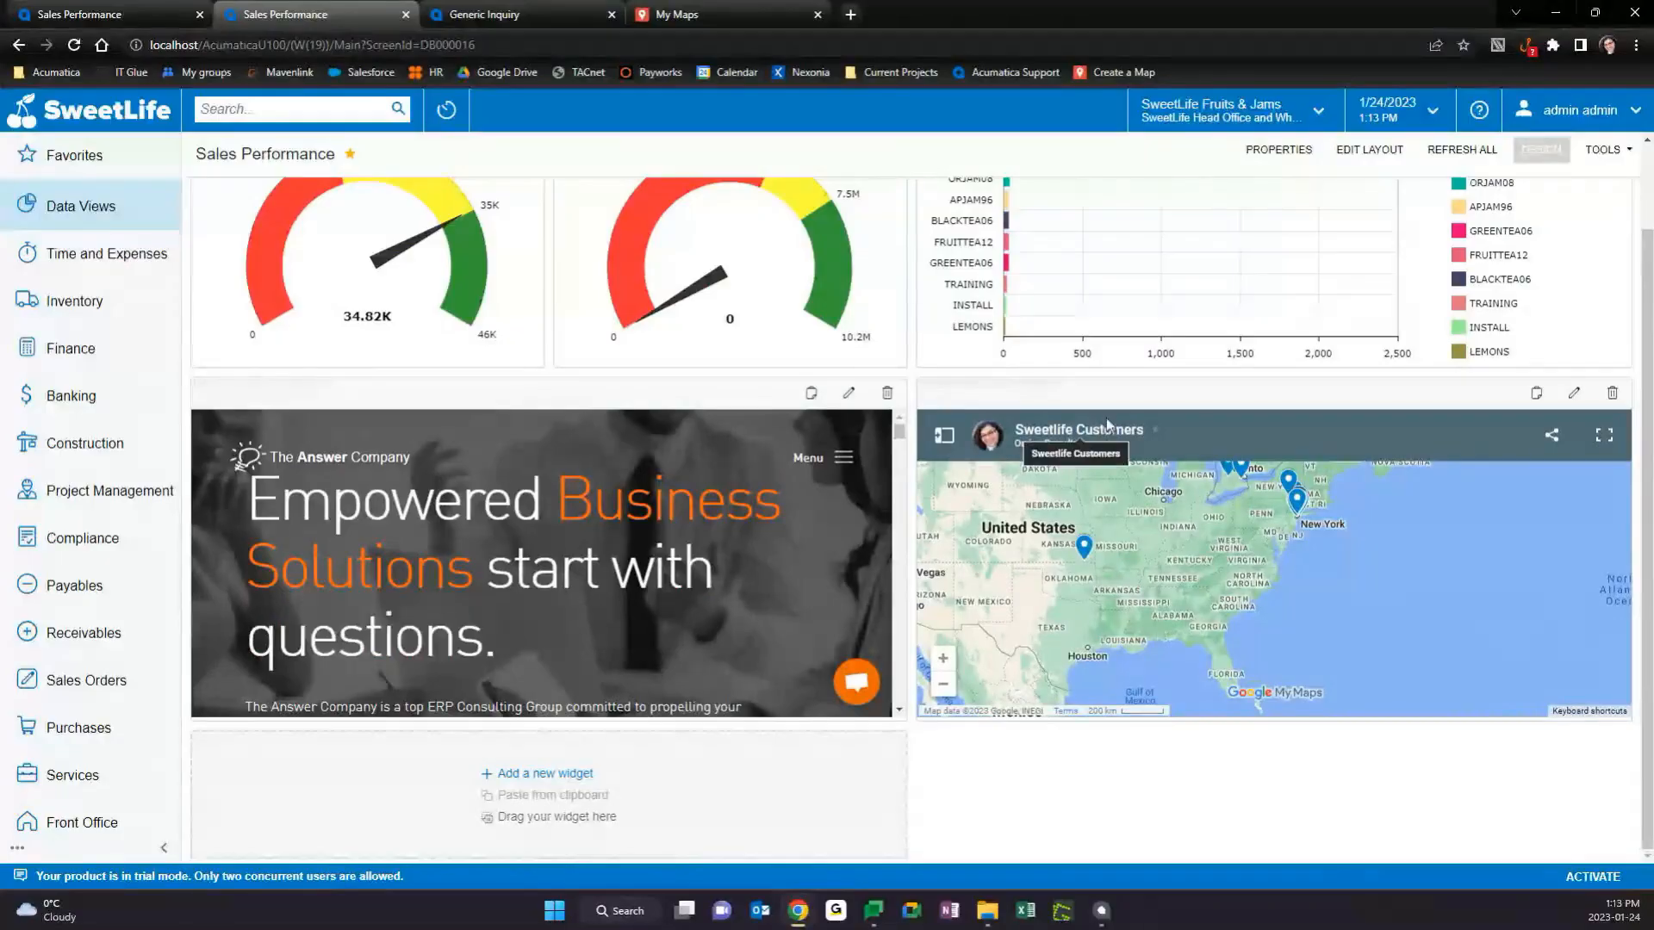
pyautogui.moveTo(1134, 542); pyautogui.dragTo(1365, 575)
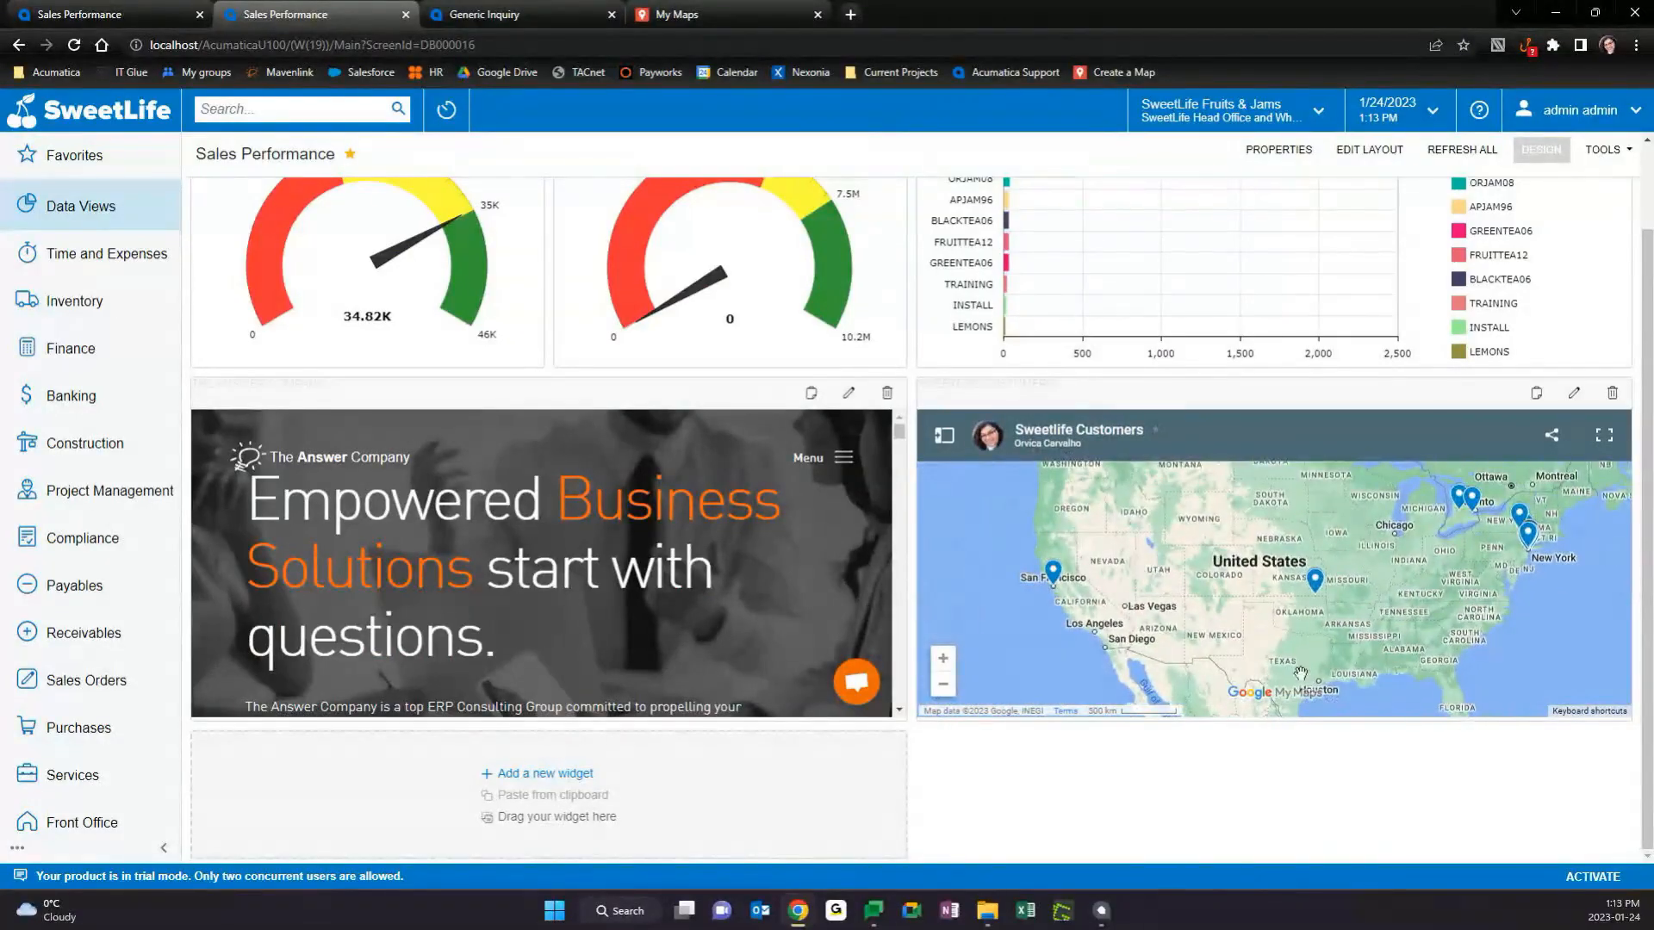
pyautogui.scroll(1, 1333, 586)
pyautogui.click(1296, 579)
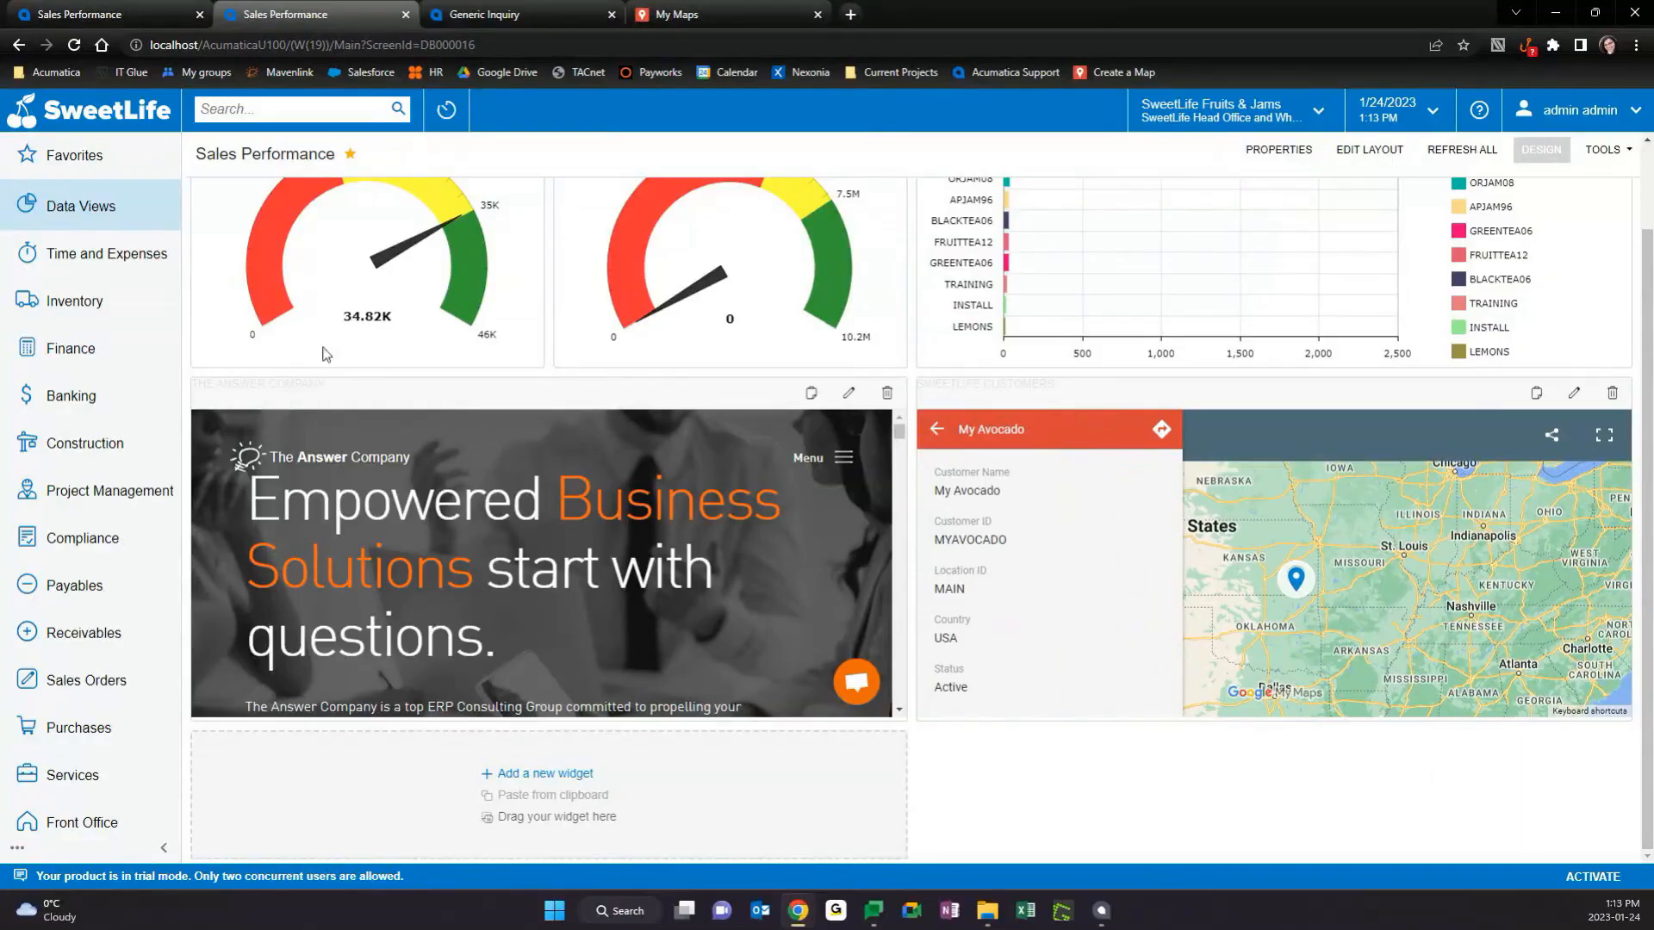
# Switch to Google My Maps, close its browser tab and reopen it in a new tab through the Create a Map bookmark.
pyautogui.click(705, 25)
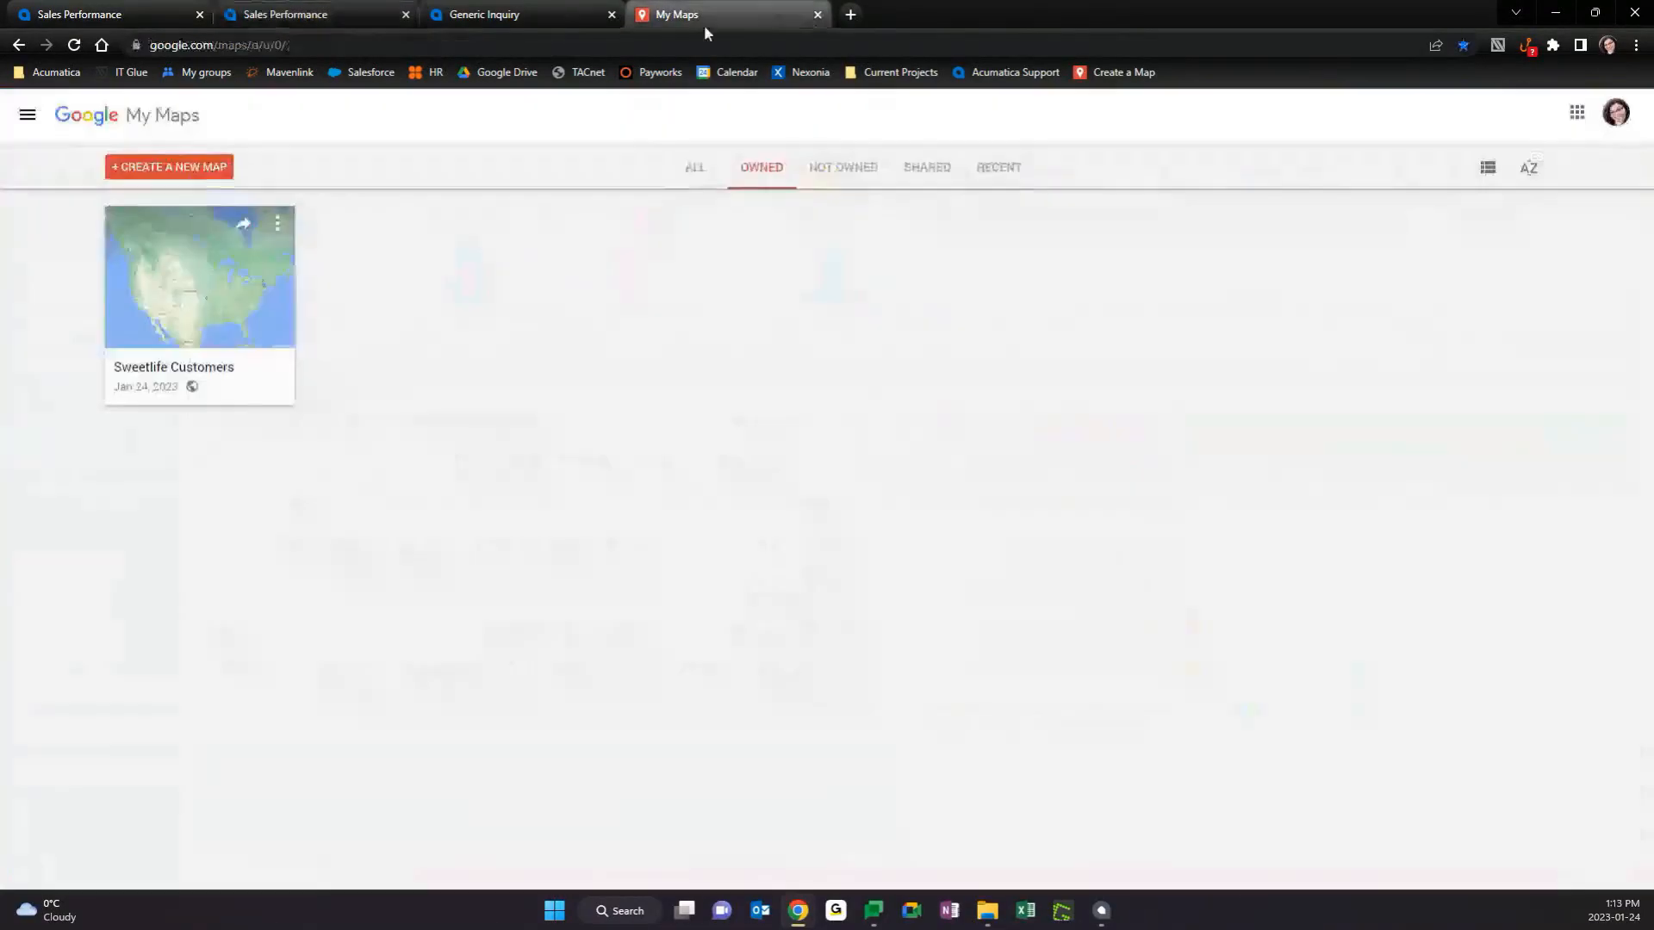
pyautogui.click(818, 14)
pyautogui.click(644, 14)
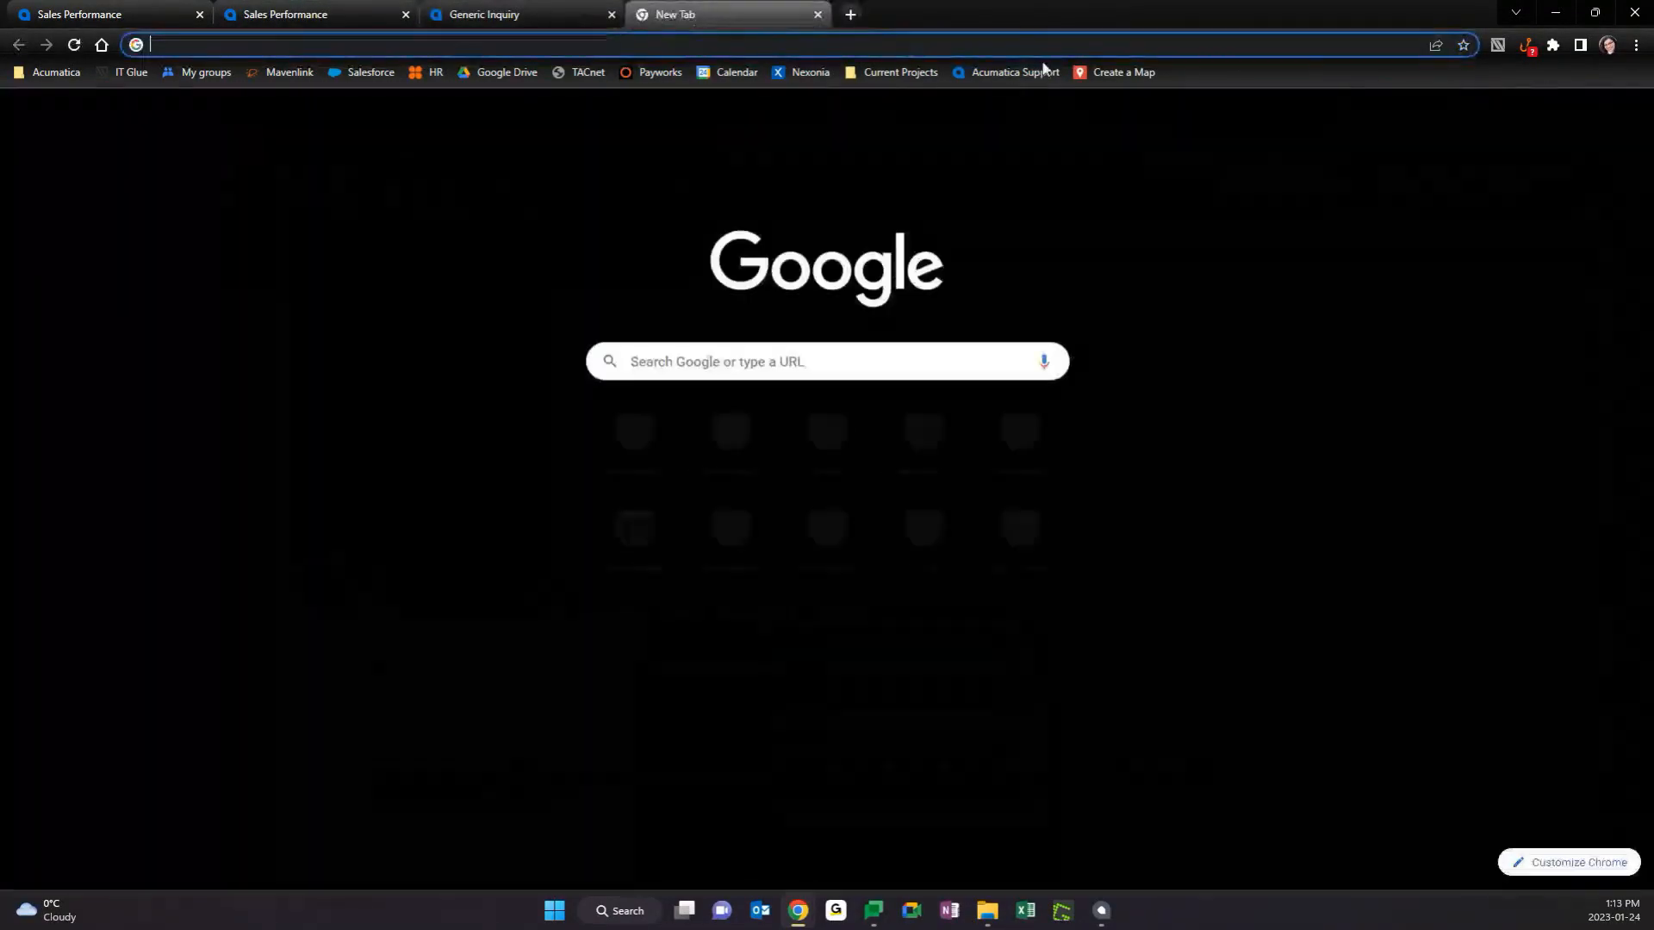
pyautogui.click(1111, 73)
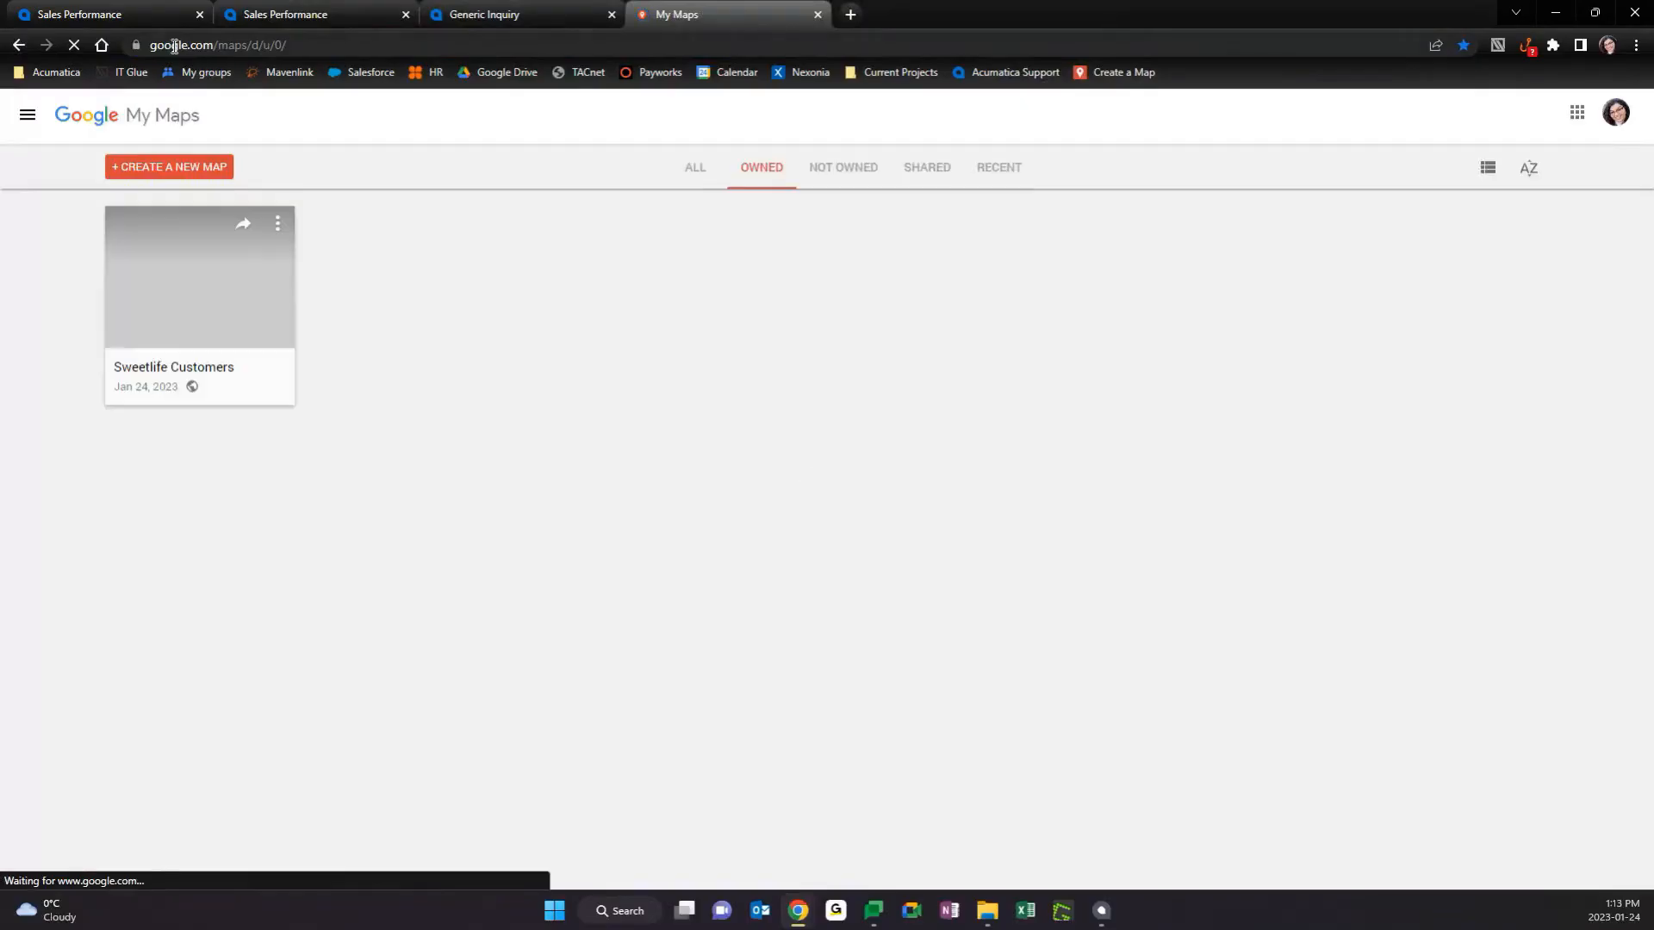
# Search Google for "google maps create map", open My Maps through the Create or open a map help article, and close the article.
pyautogui.click(769, 44)
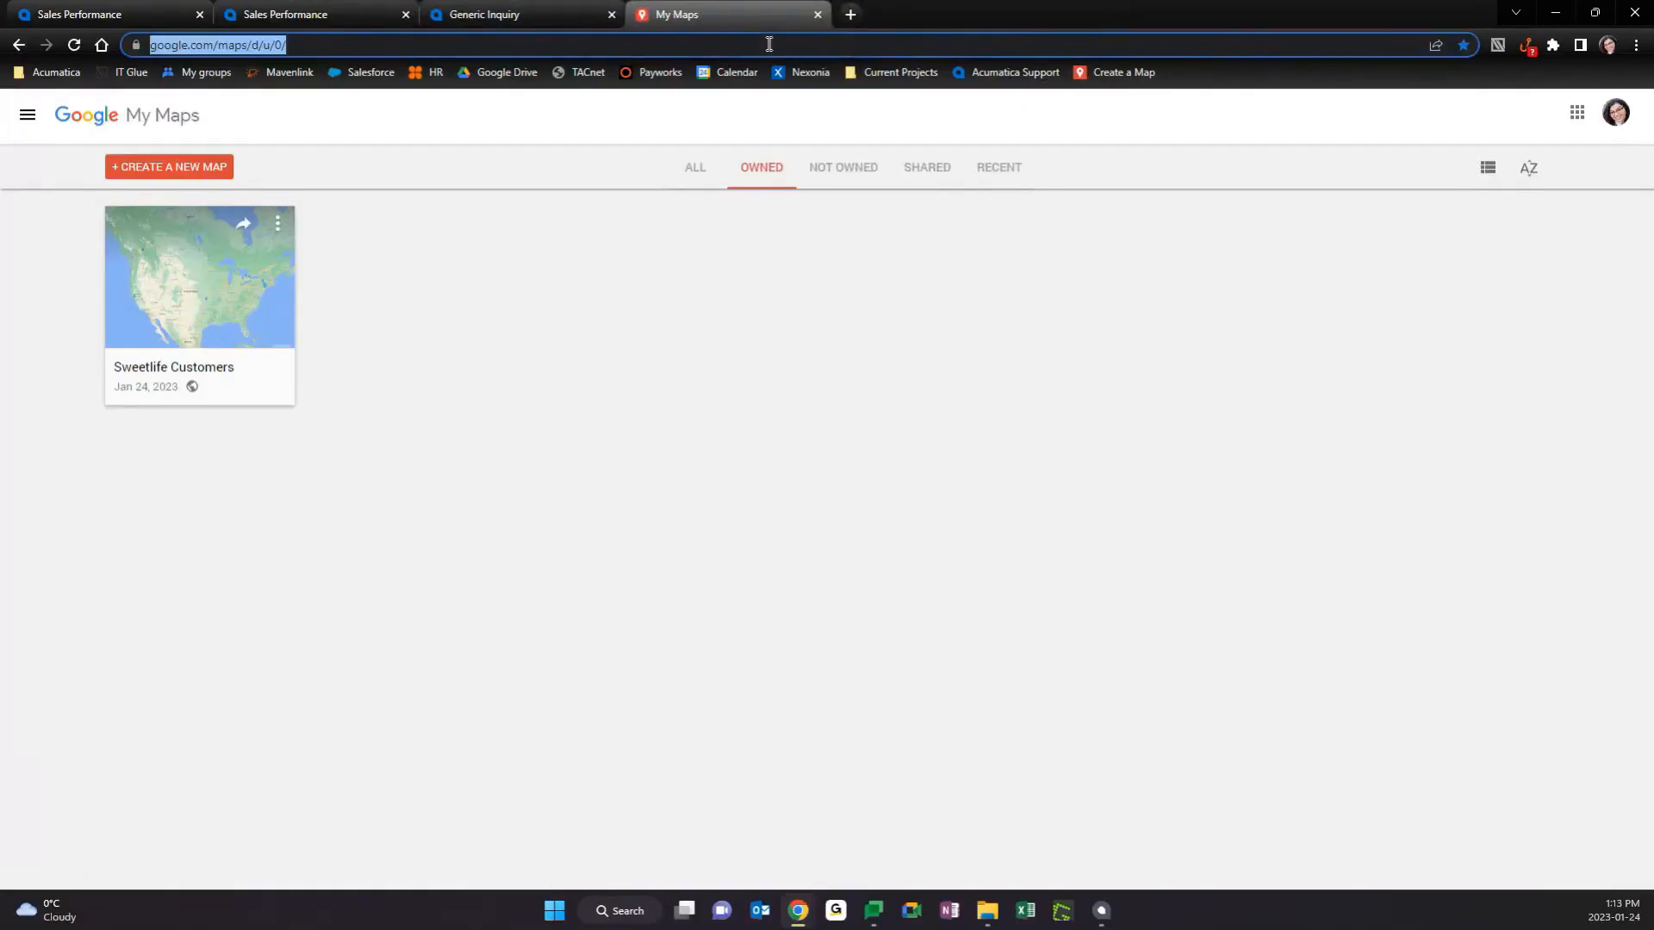
pyautogui.write('google maps create map')
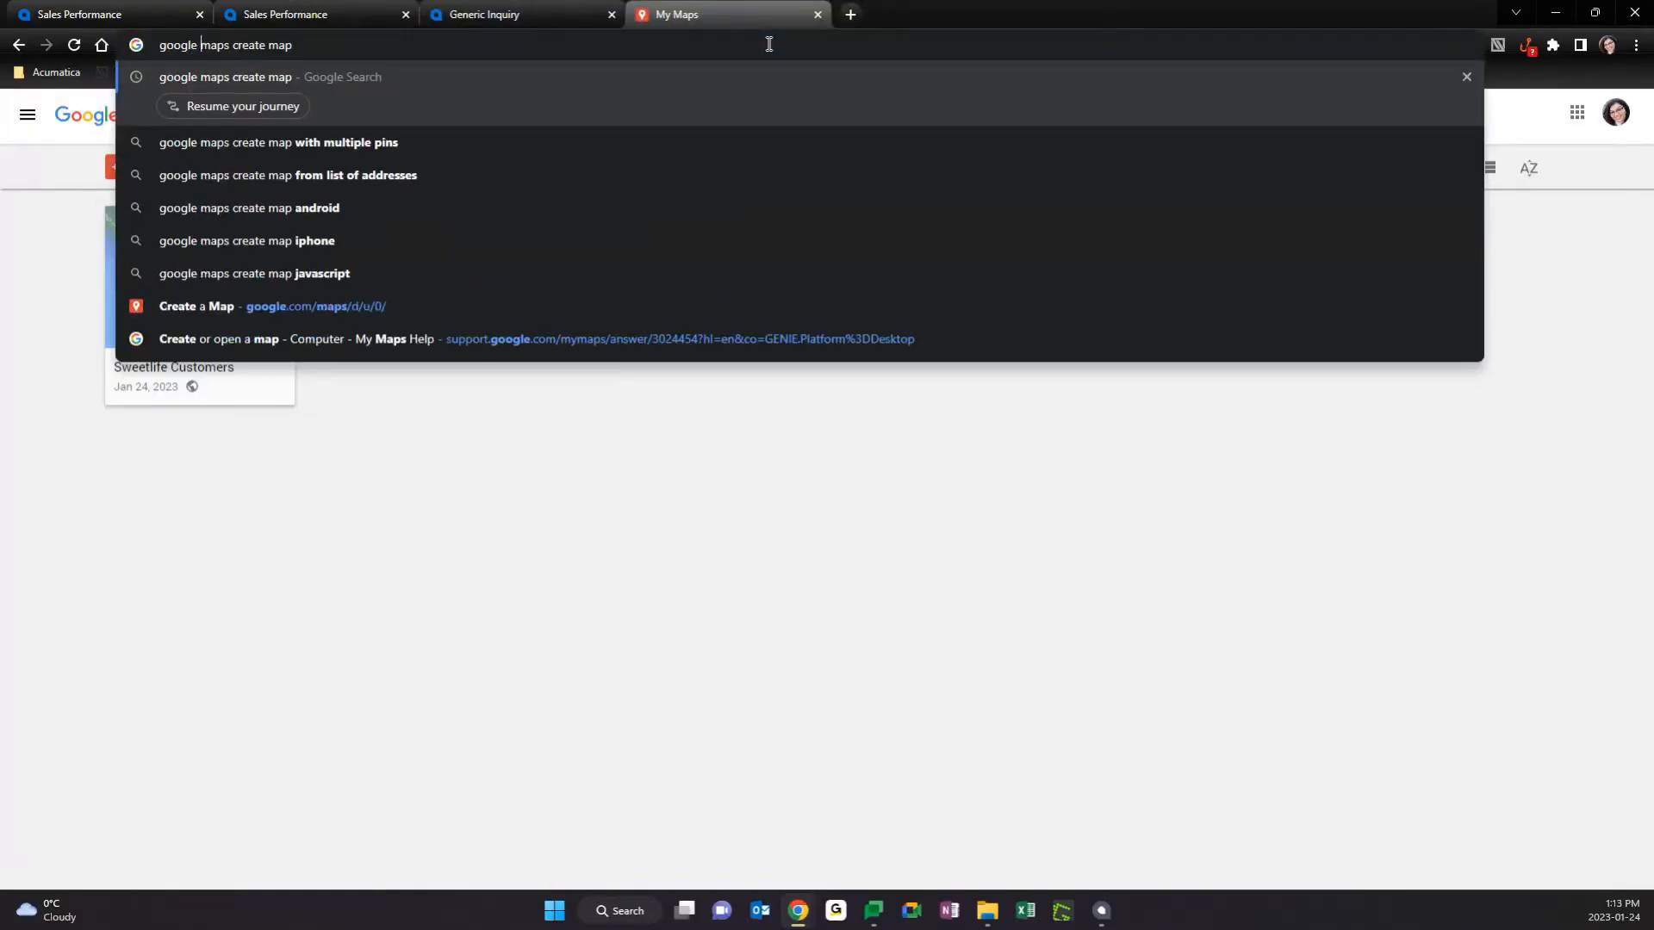
pyautogui.press('Return')
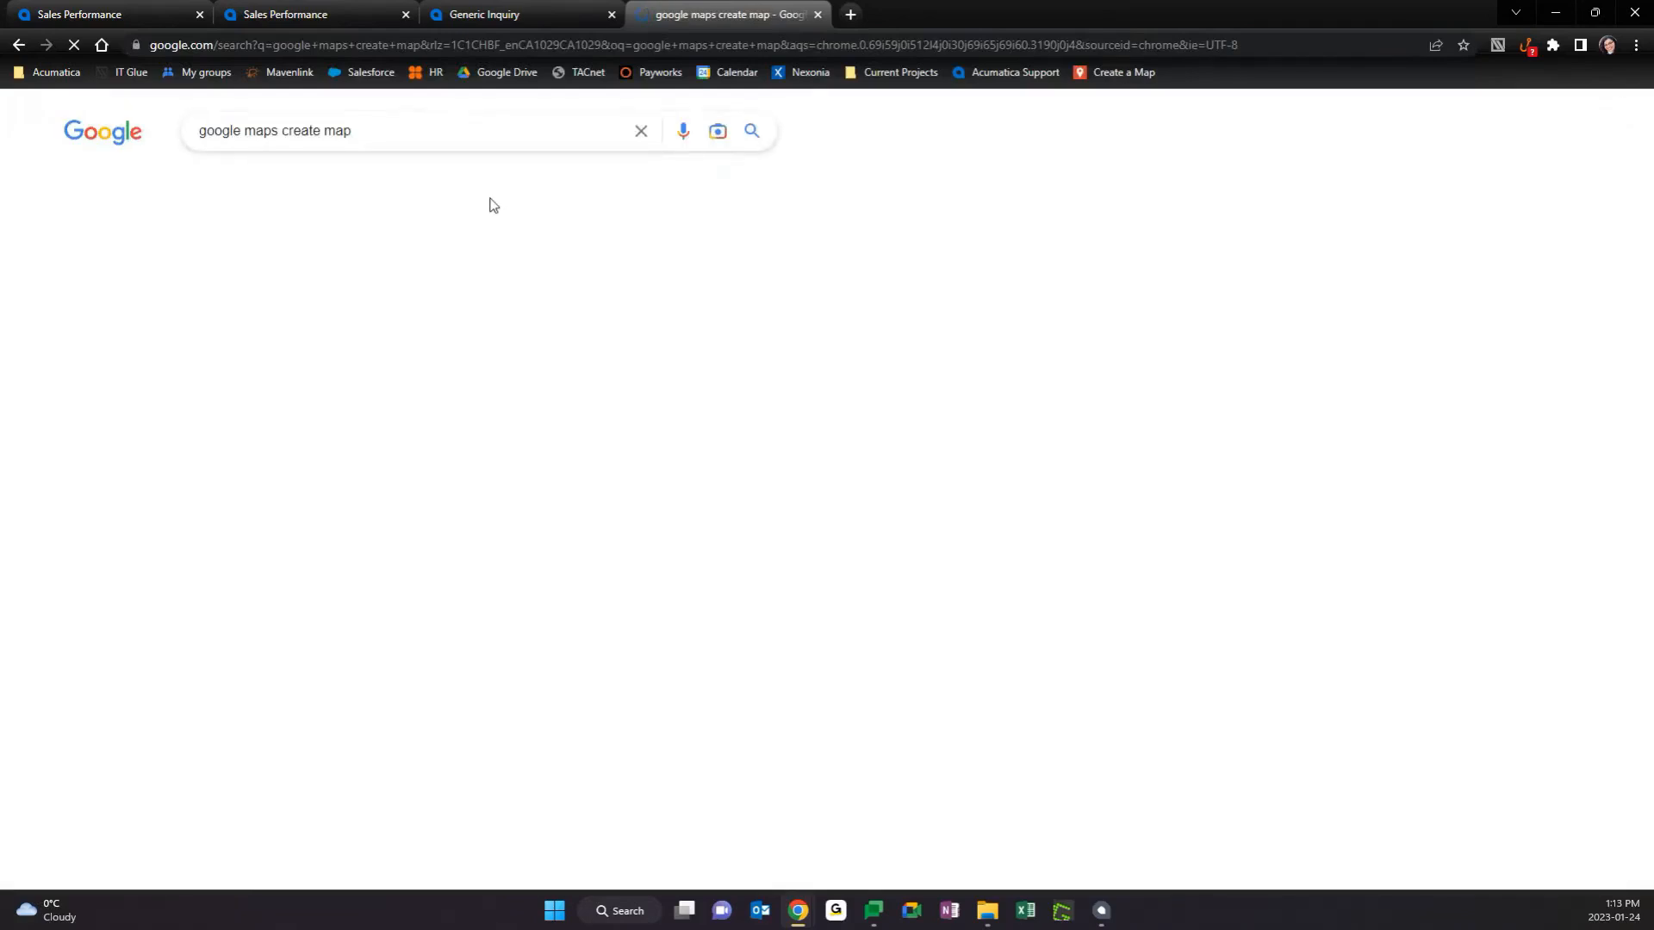
pyautogui.click(358, 419)
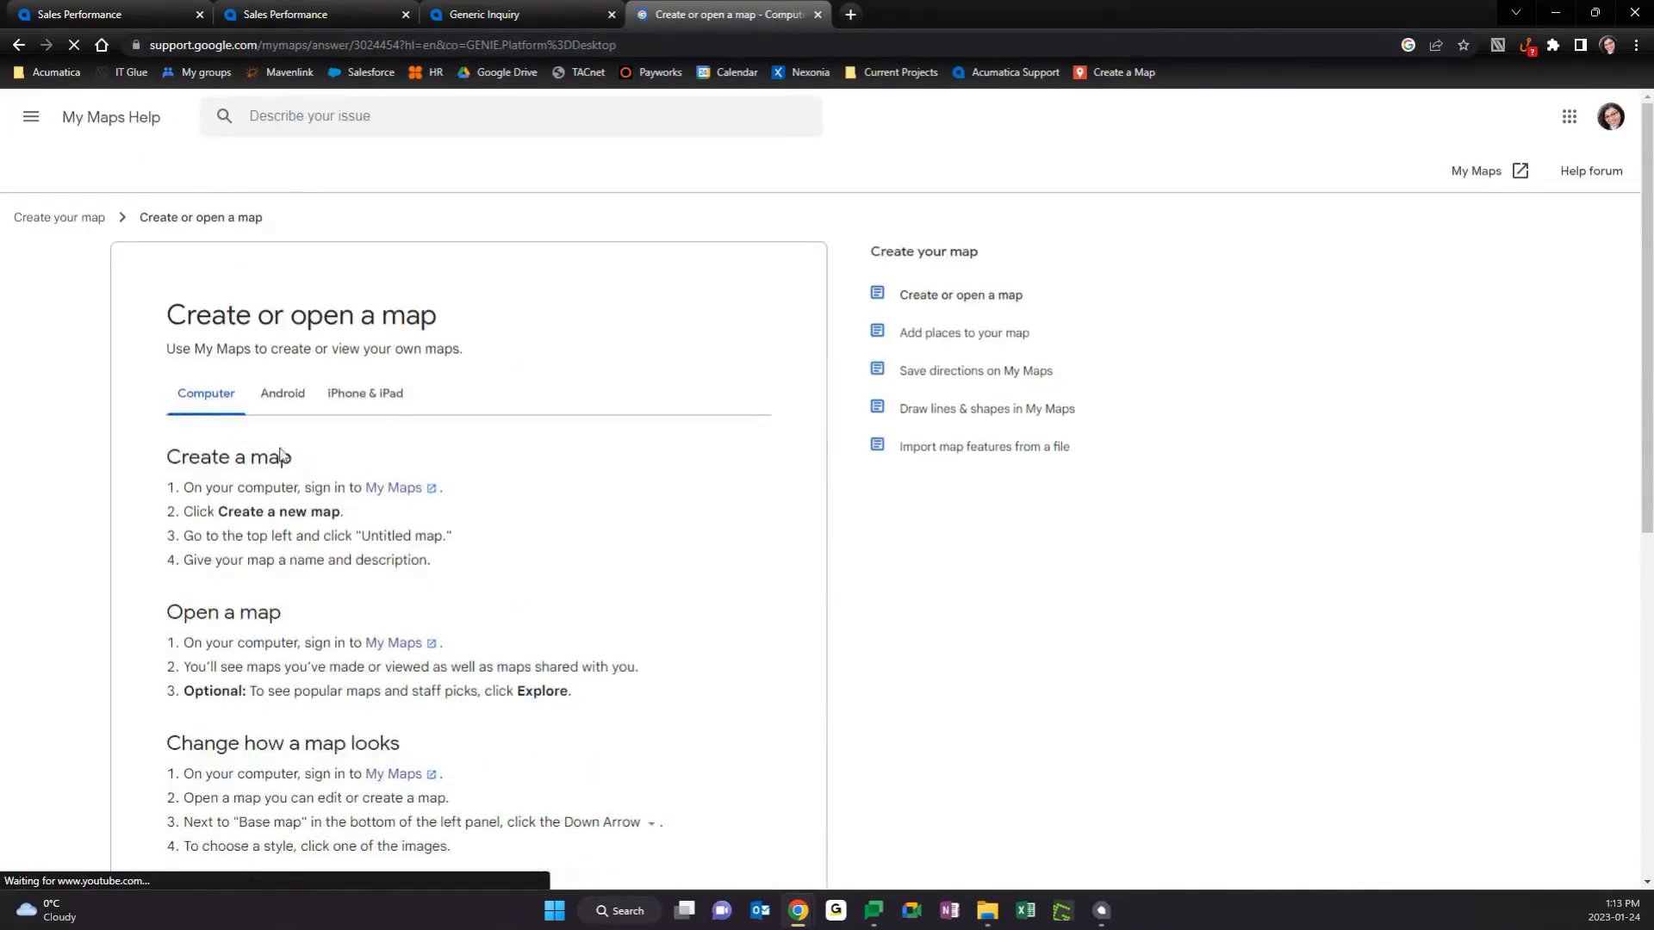
pyautogui.click(396, 488)
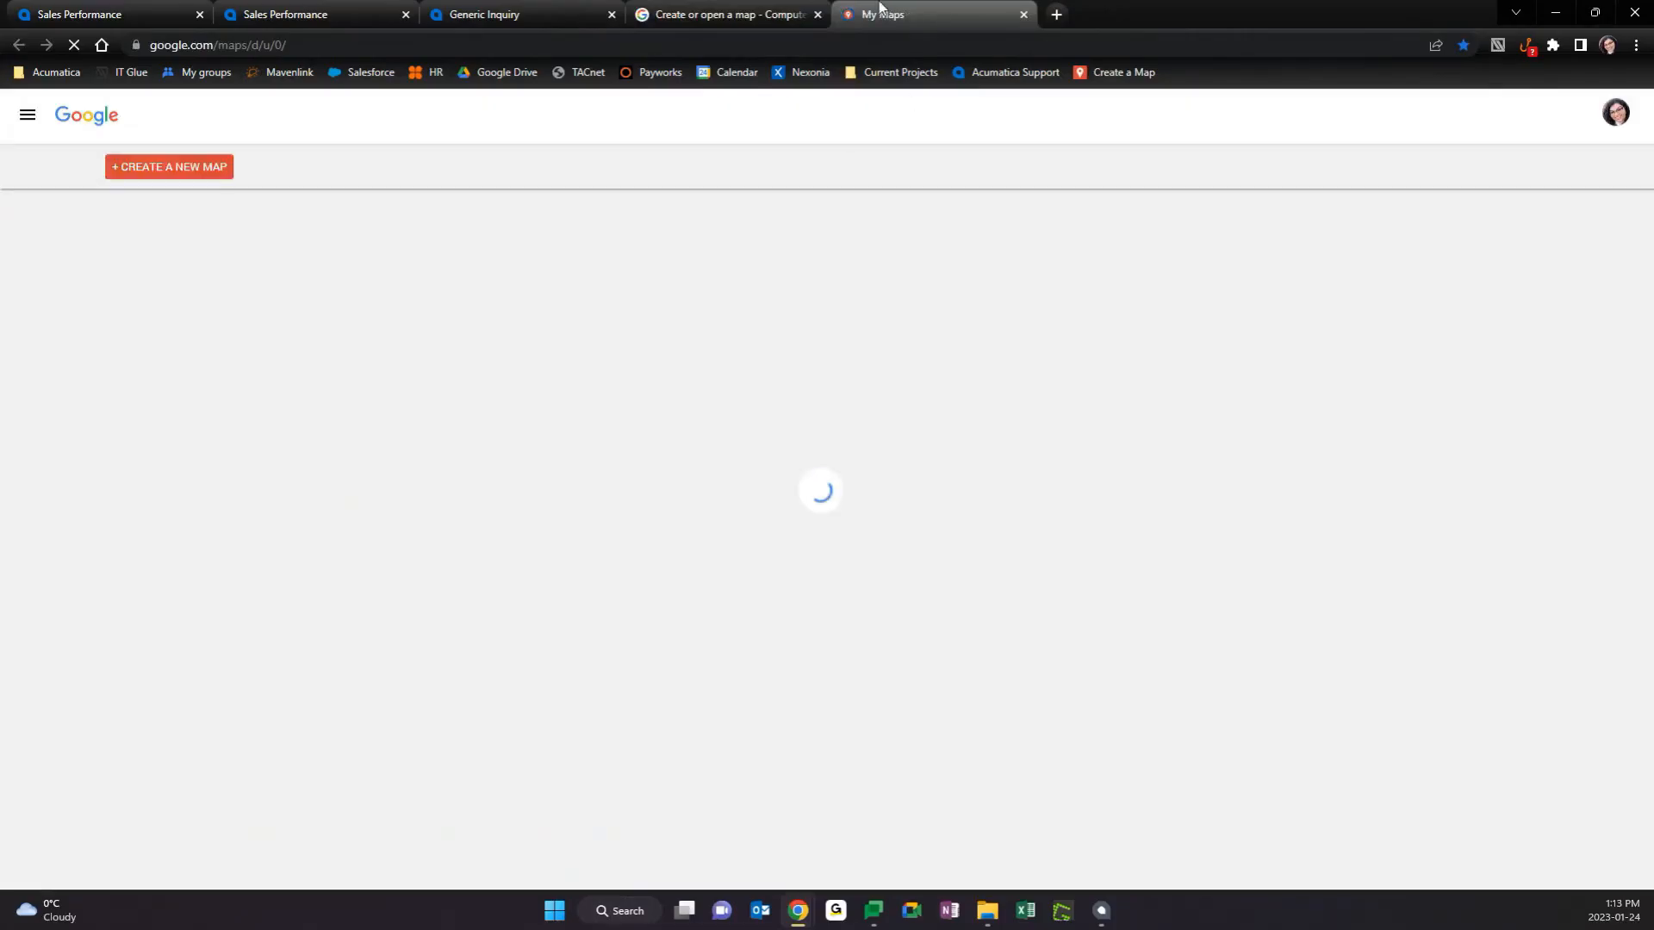
pyautogui.click(817, 14)
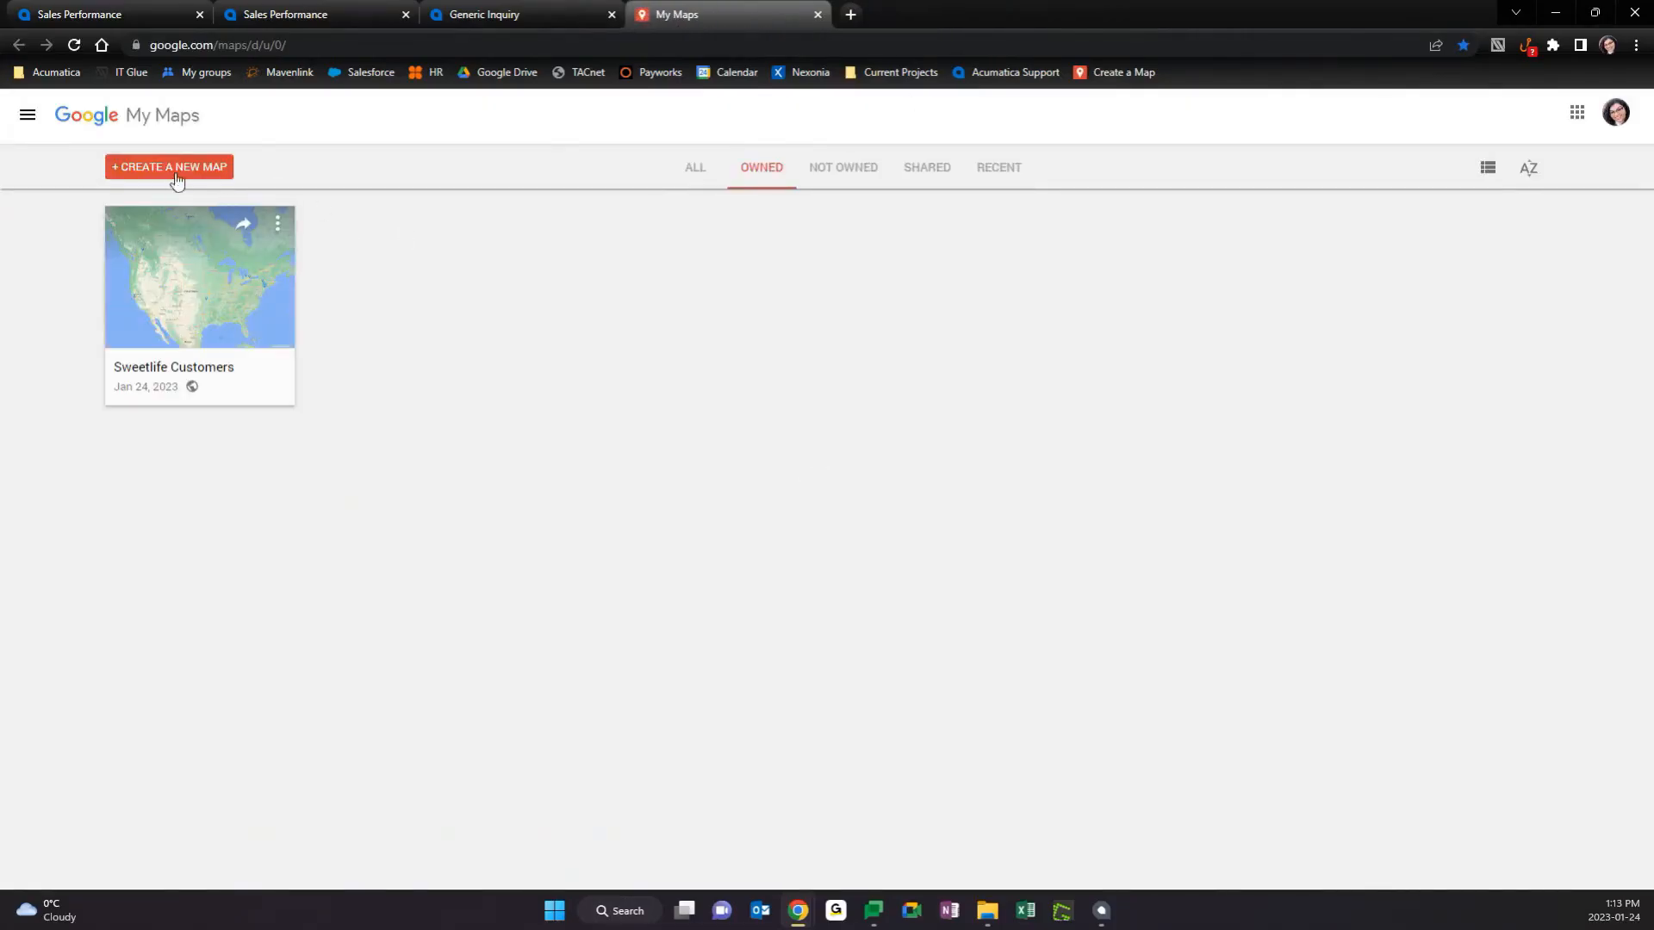
# Create a new blank map in My Maps, close the Generic Inquiry browser tab, and compare the new map with the dashboard's map widget.
pyautogui.click(205, 177)
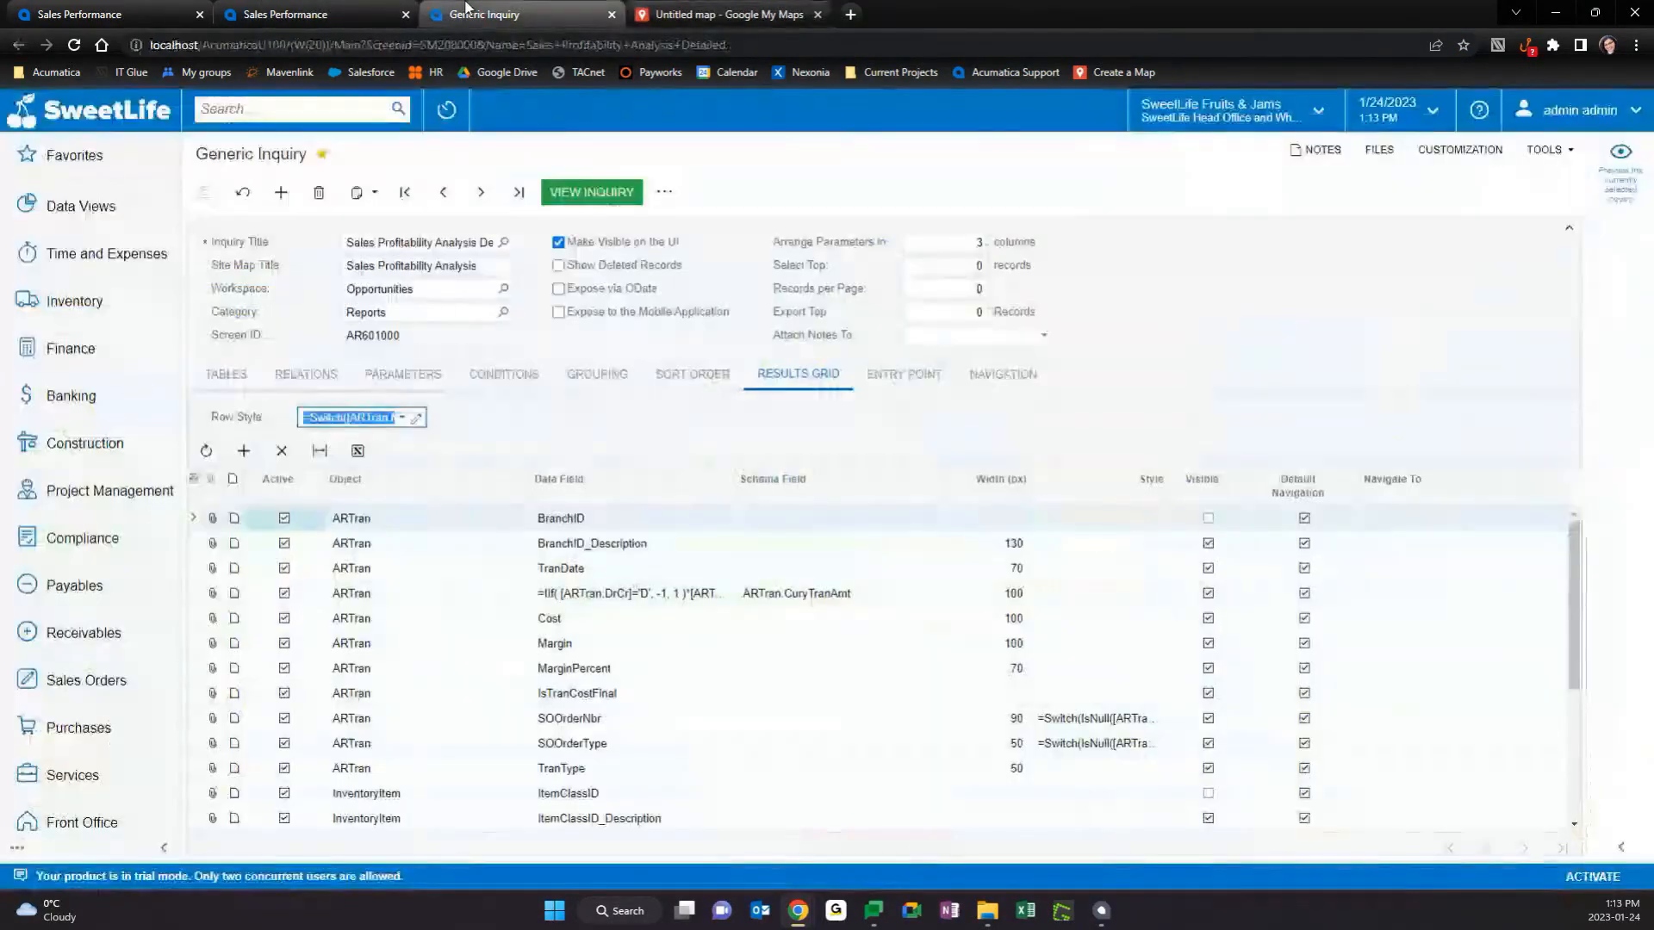
pyautogui.click(534, 14)
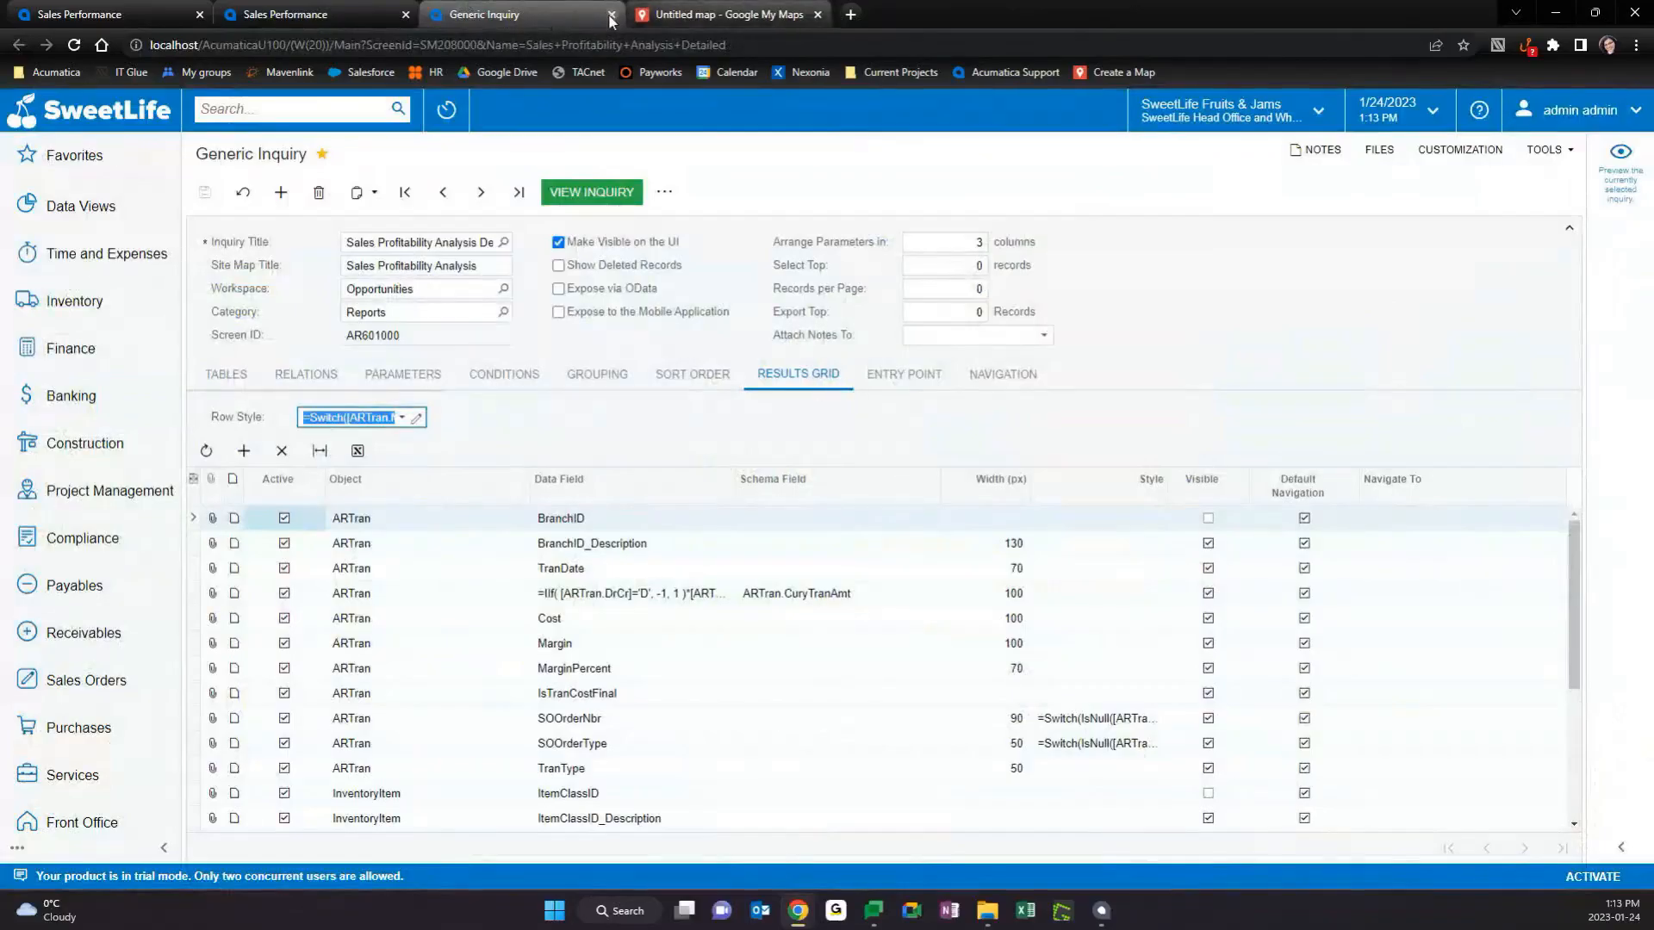
pyautogui.click(611, 16)
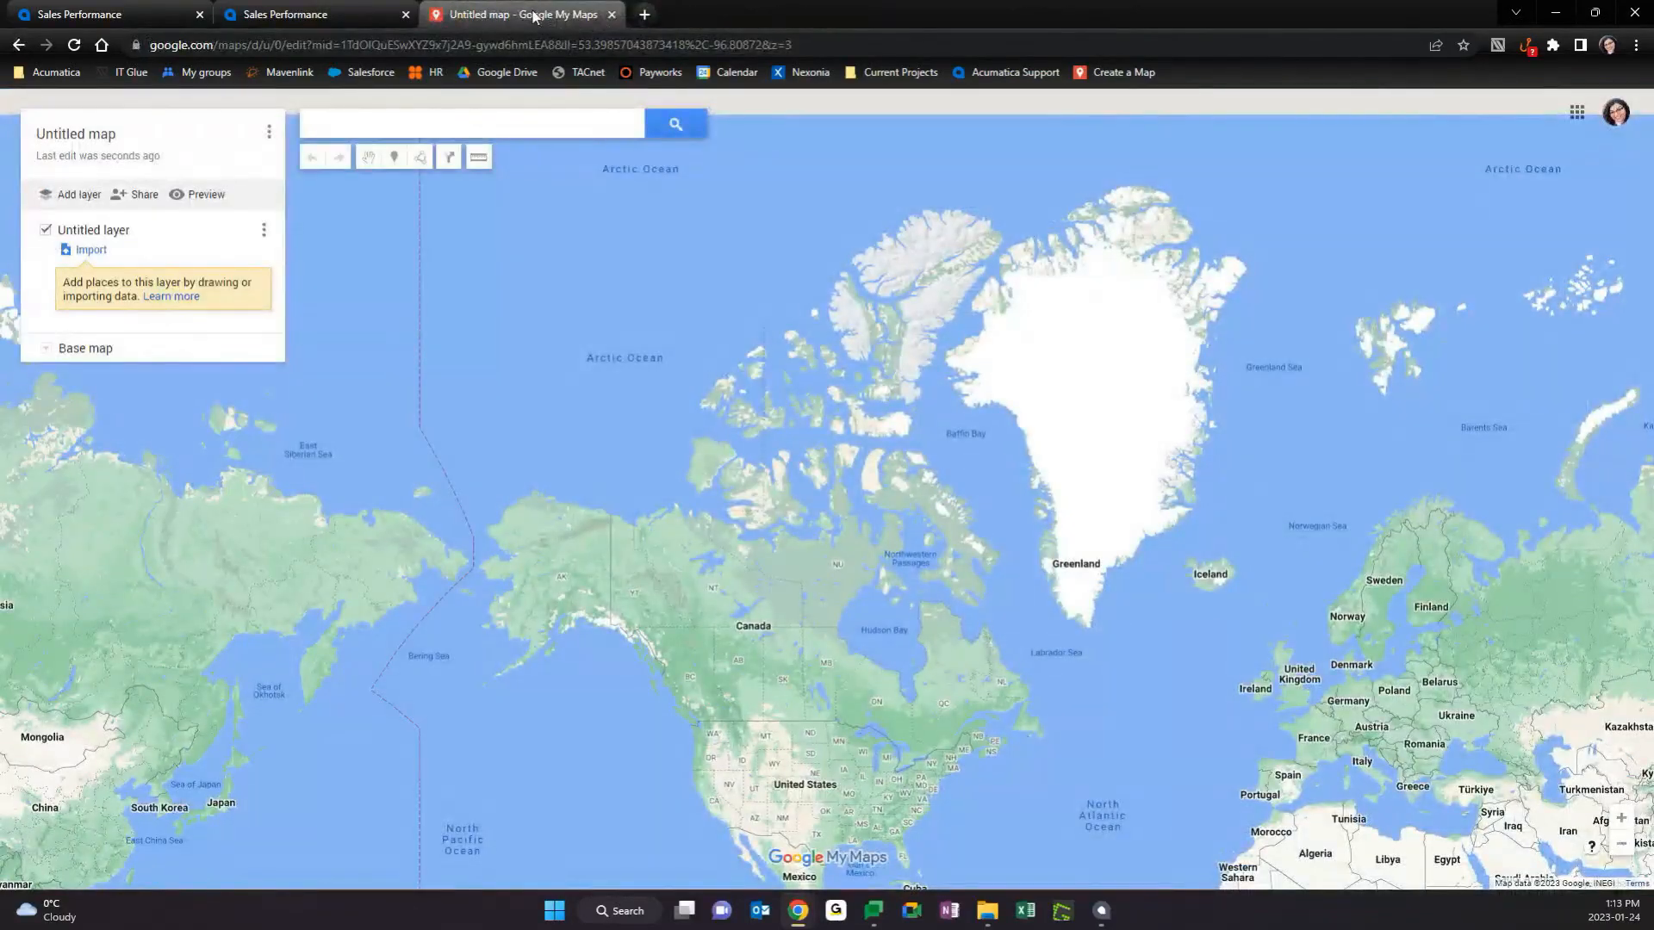
pyautogui.click(276, 10)
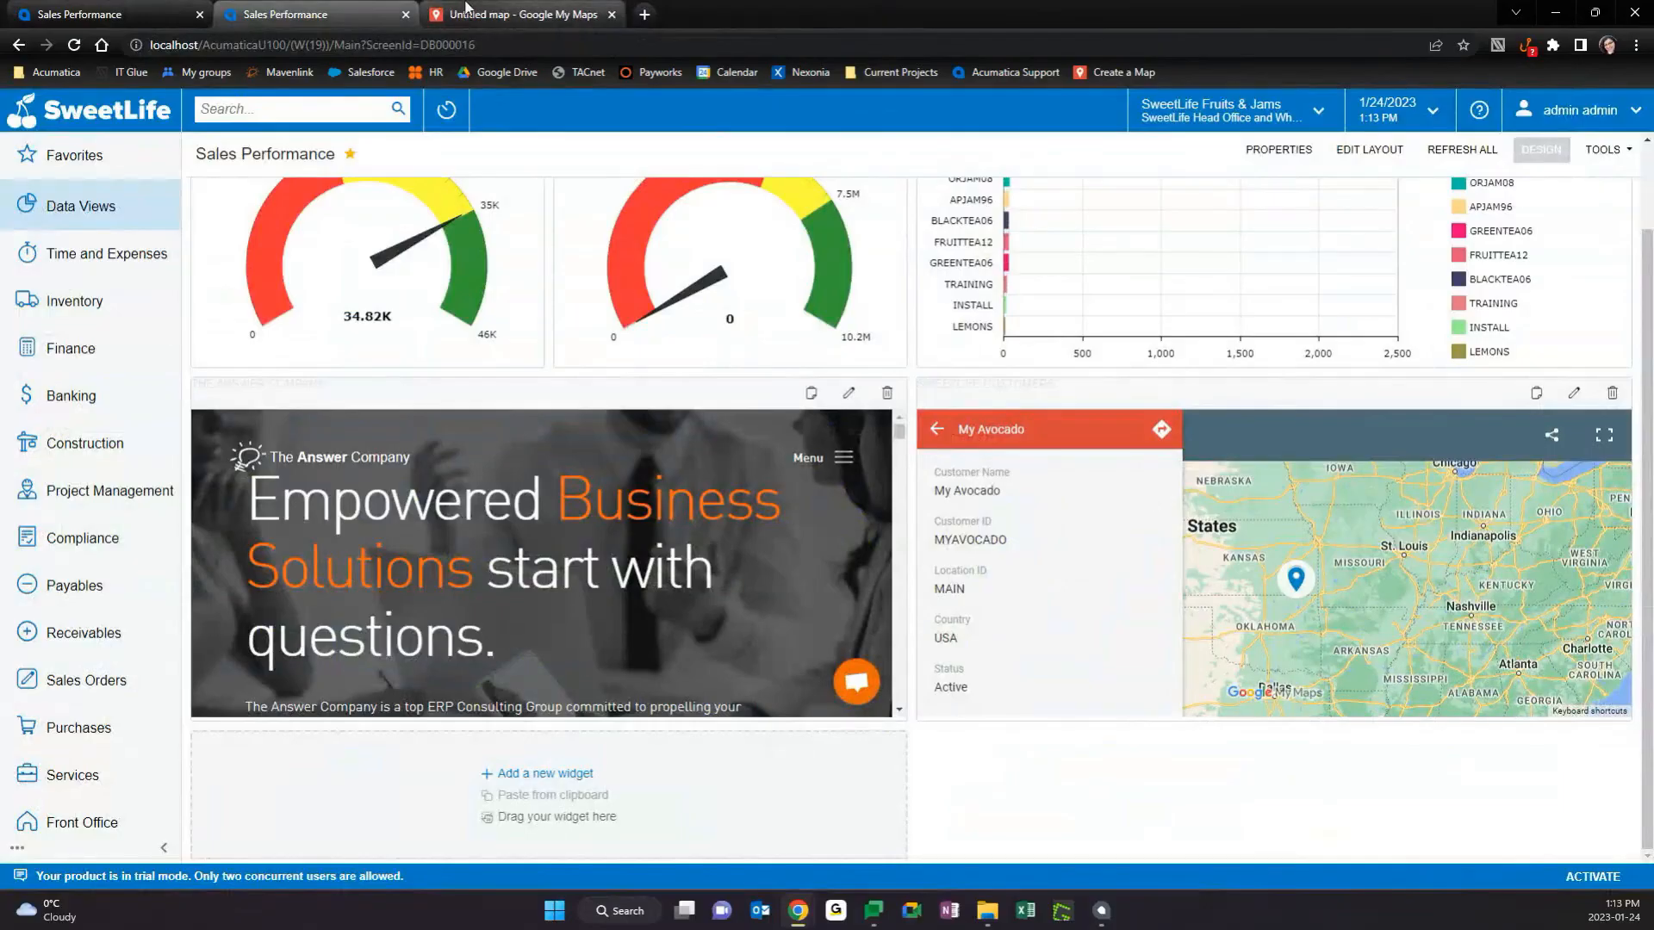
pyautogui.click(466, 8)
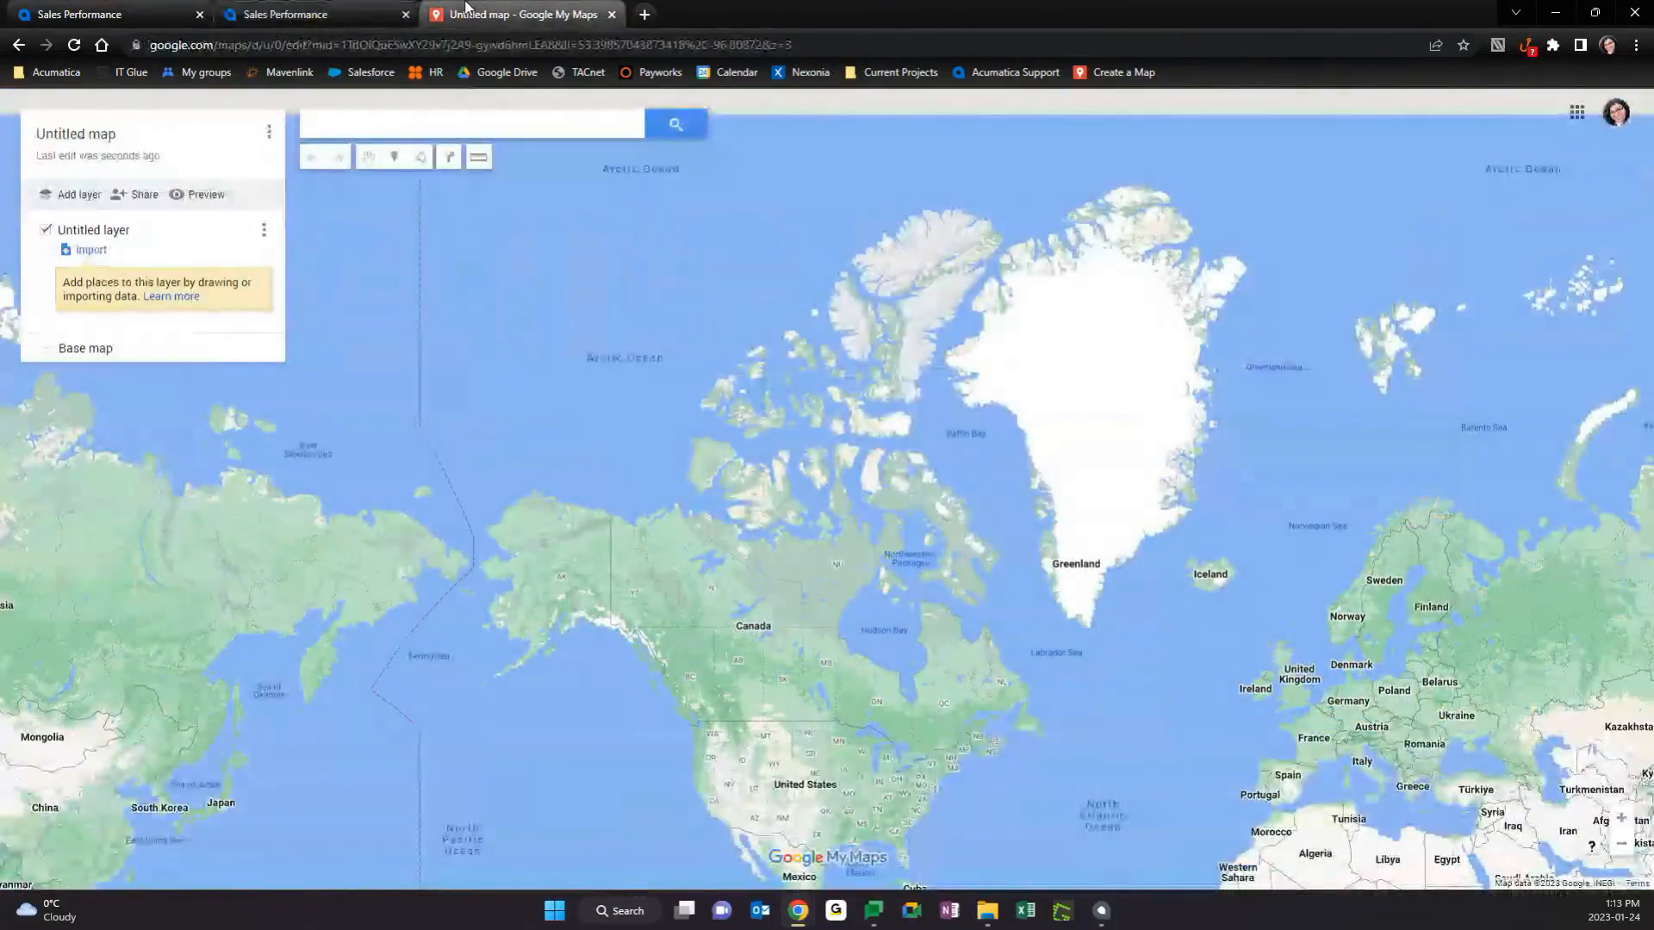
# Return to the My Maps list, open the Sweetlife Customers map and view the details of the Healthy Drink Alley marker.
pyautogui.click(1138, 73)
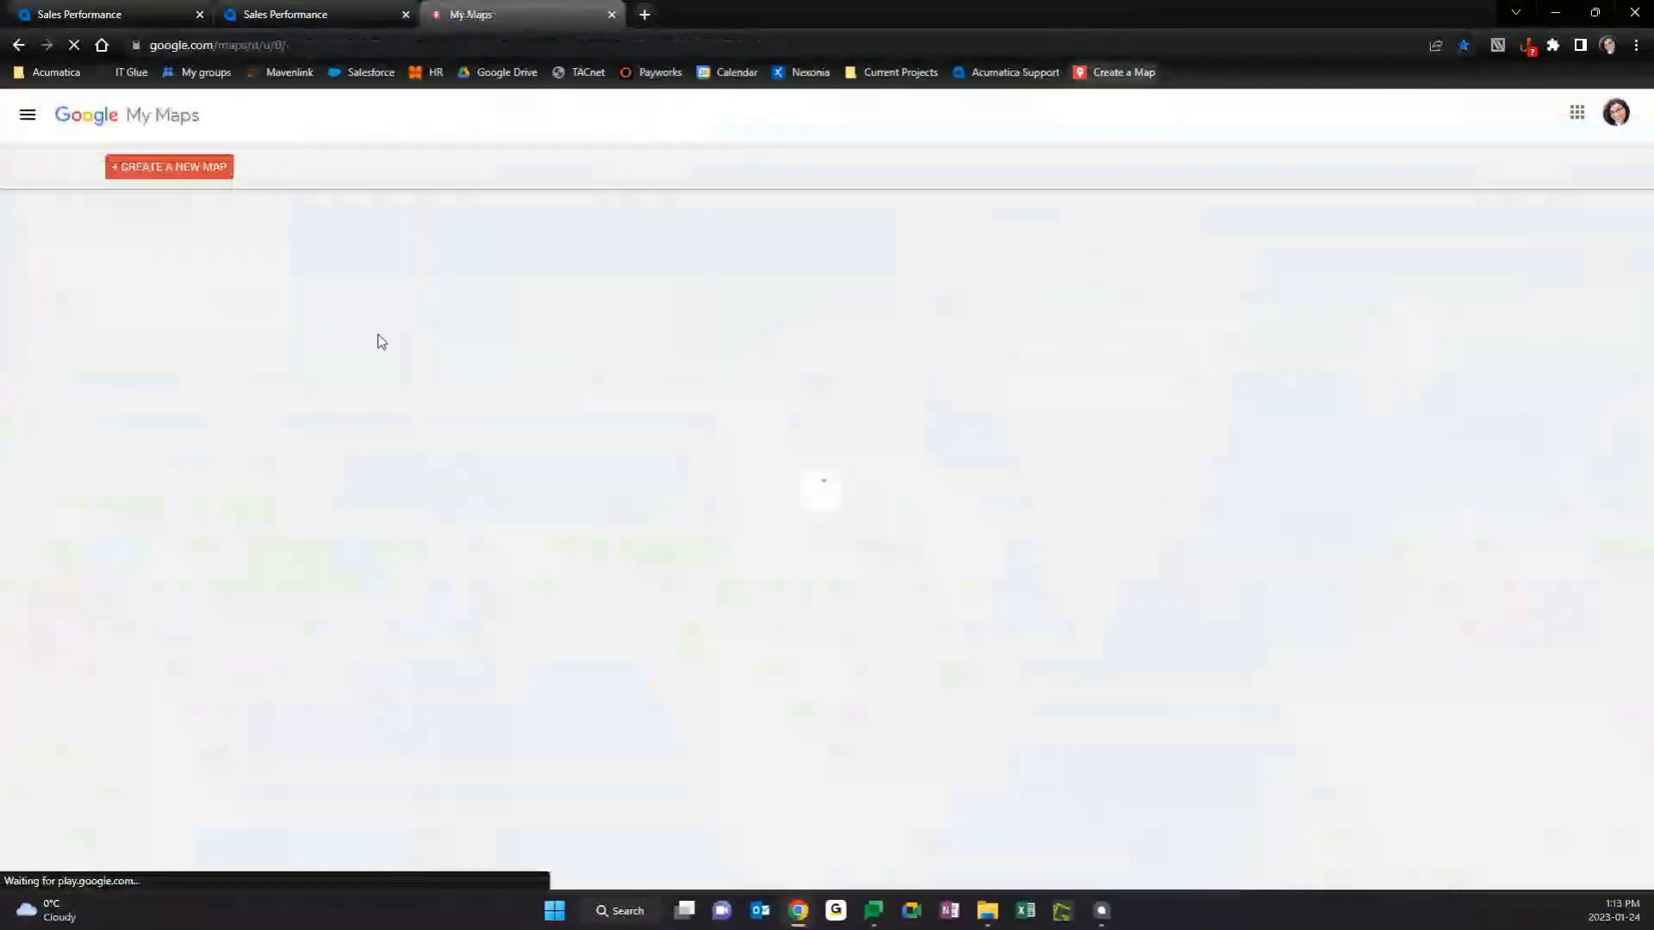
pyautogui.click(401, 315)
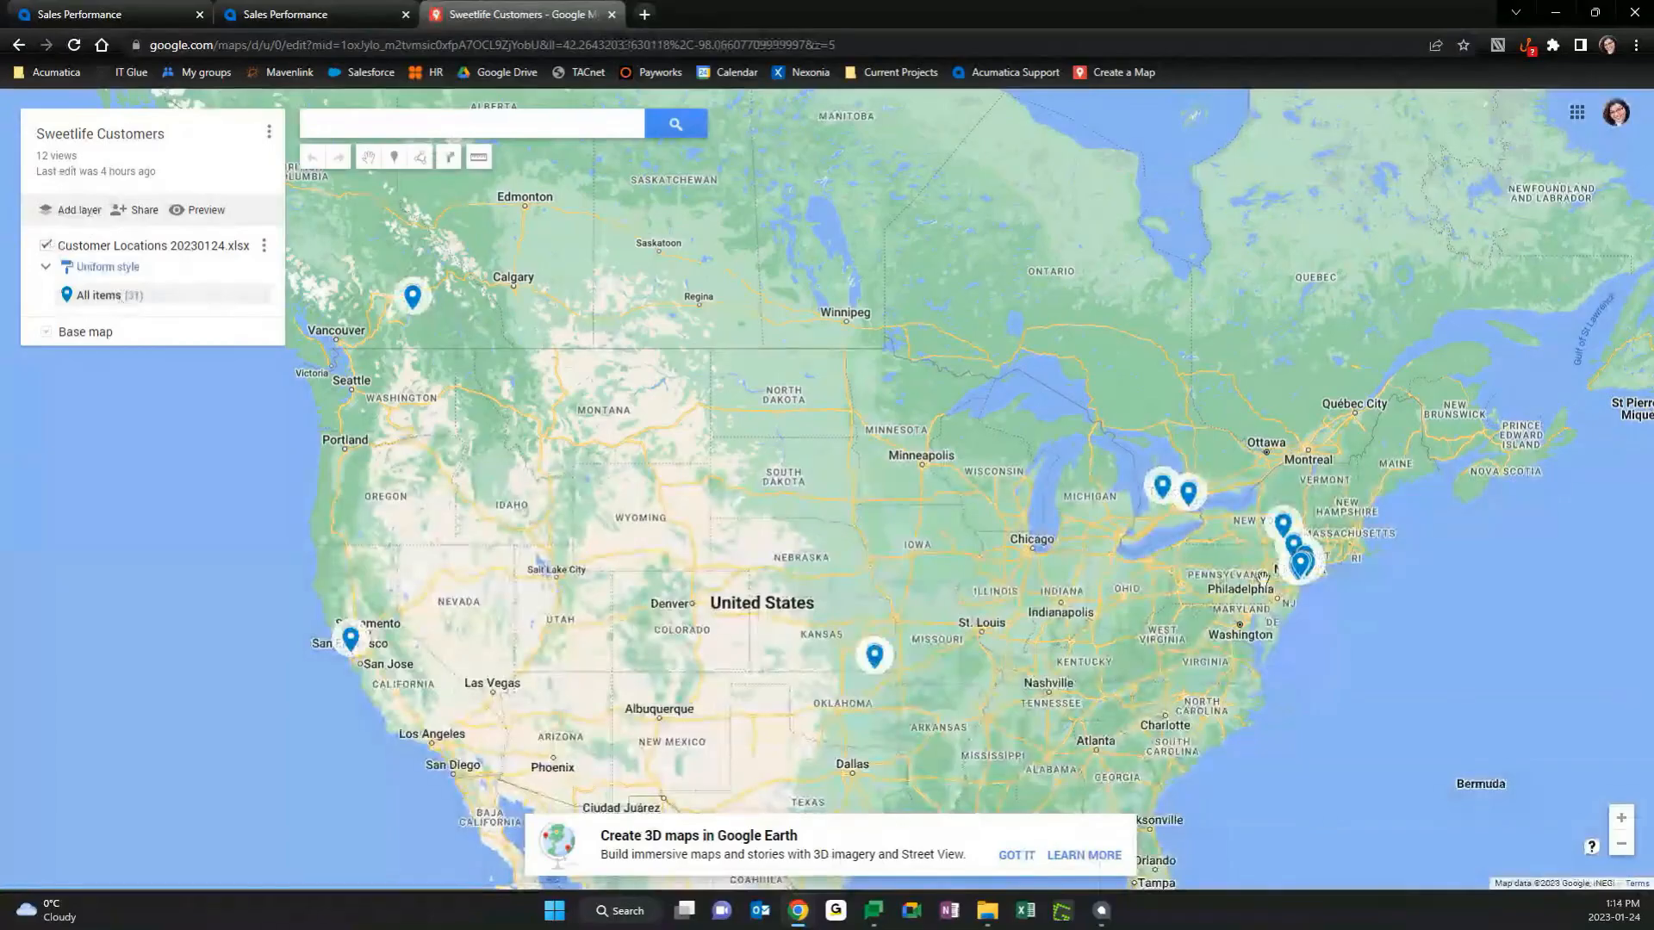
pyautogui.click(1285, 529)
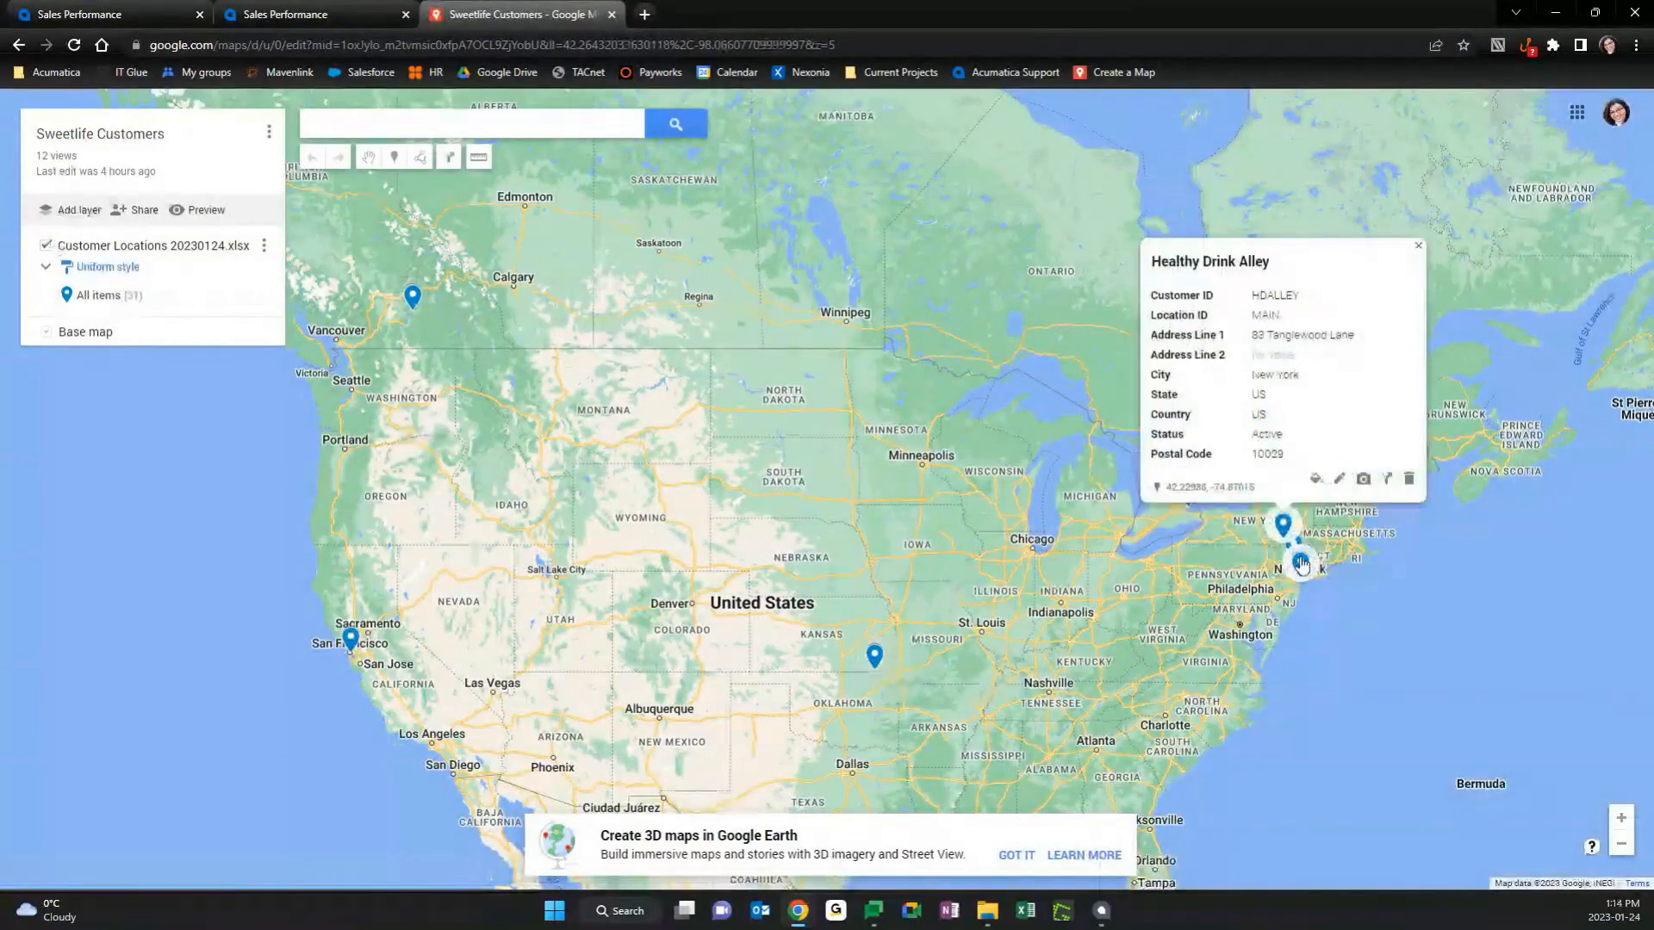
# View the details of the West BBQ Restaurant, My Avocado and Mint Store markers, and check the map's sharing options.
pyautogui.click(1302, 564)
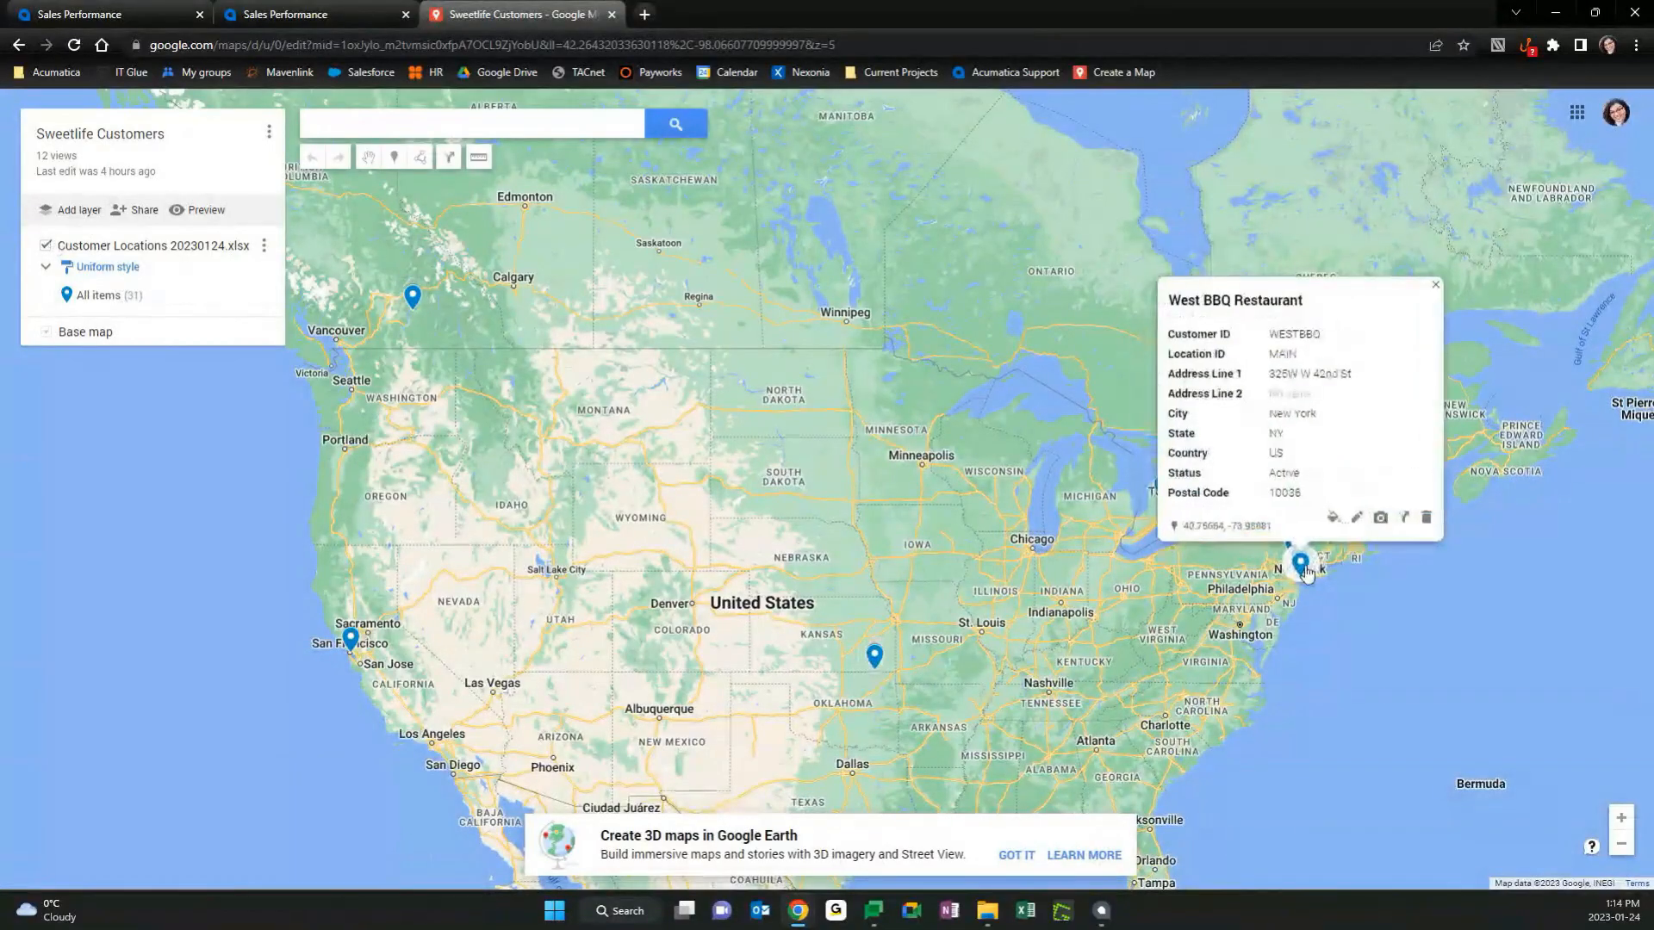
pyautogui.click(874, 656)
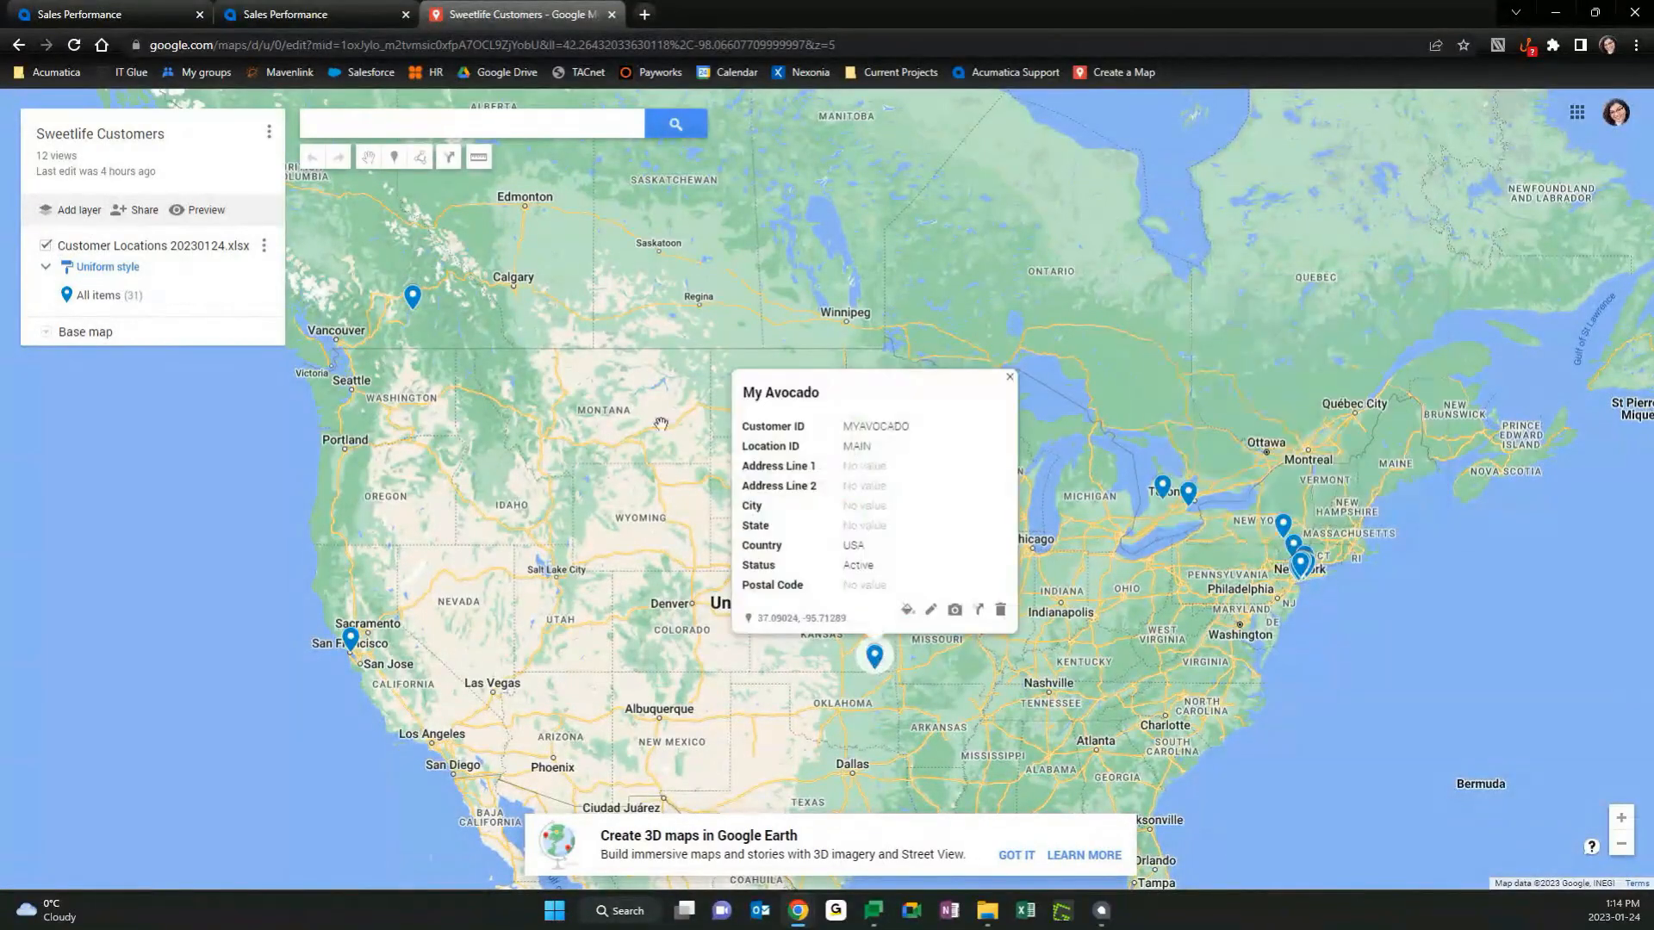
pyautogui.click(413, 296)
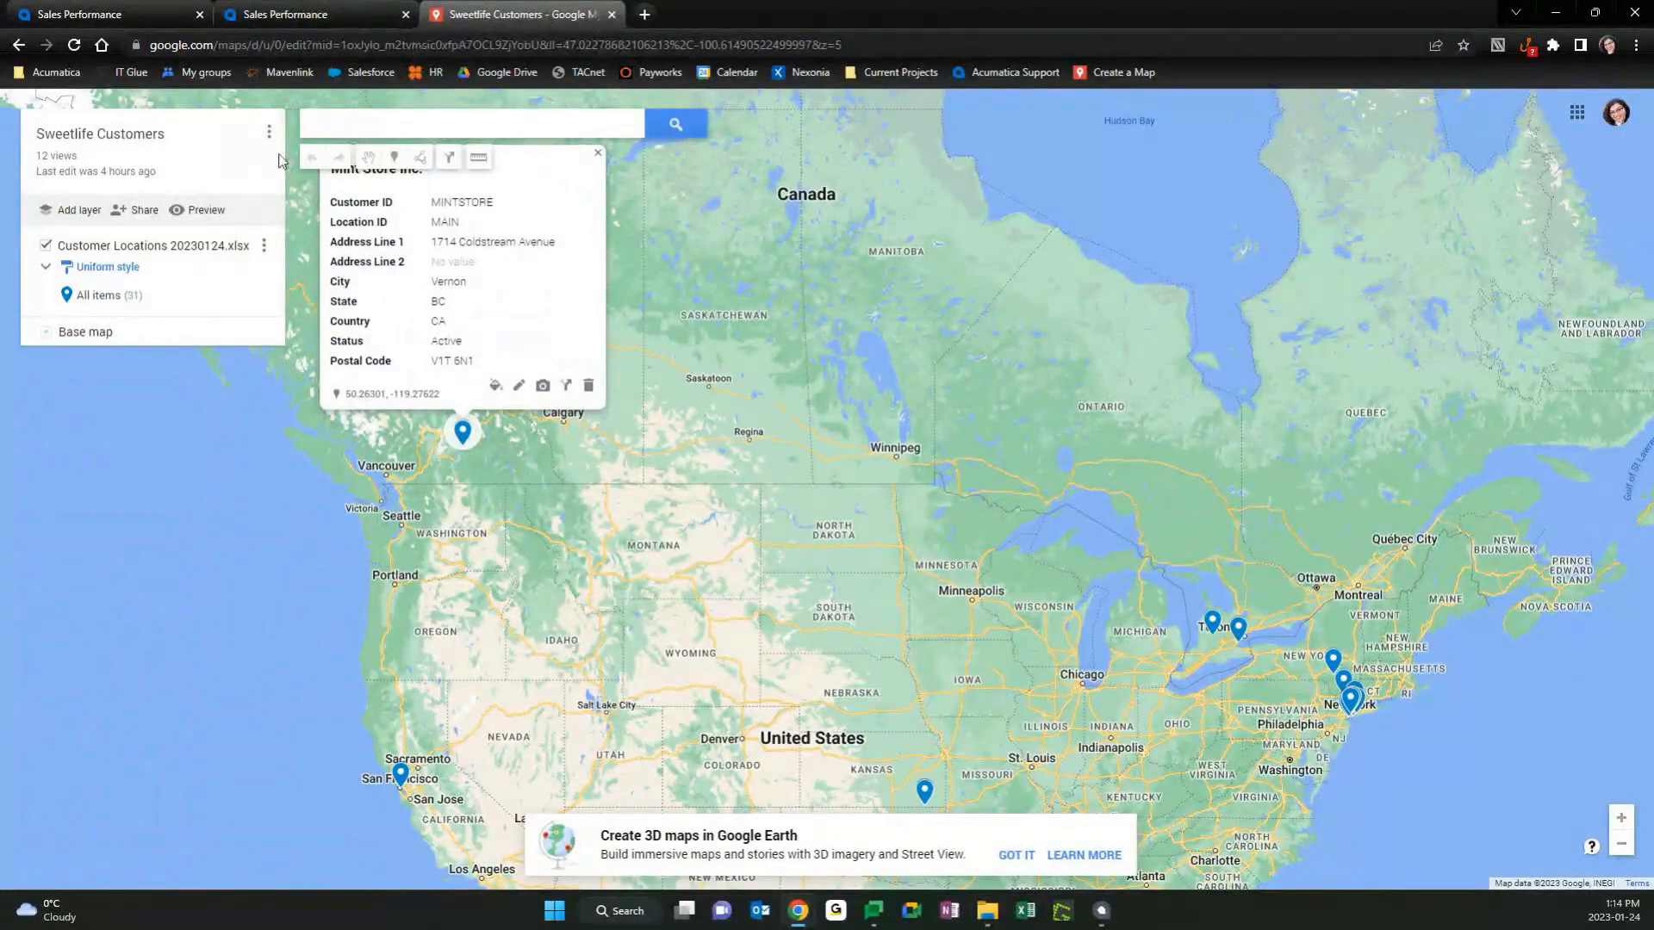
pyautogui.click(145, 212)
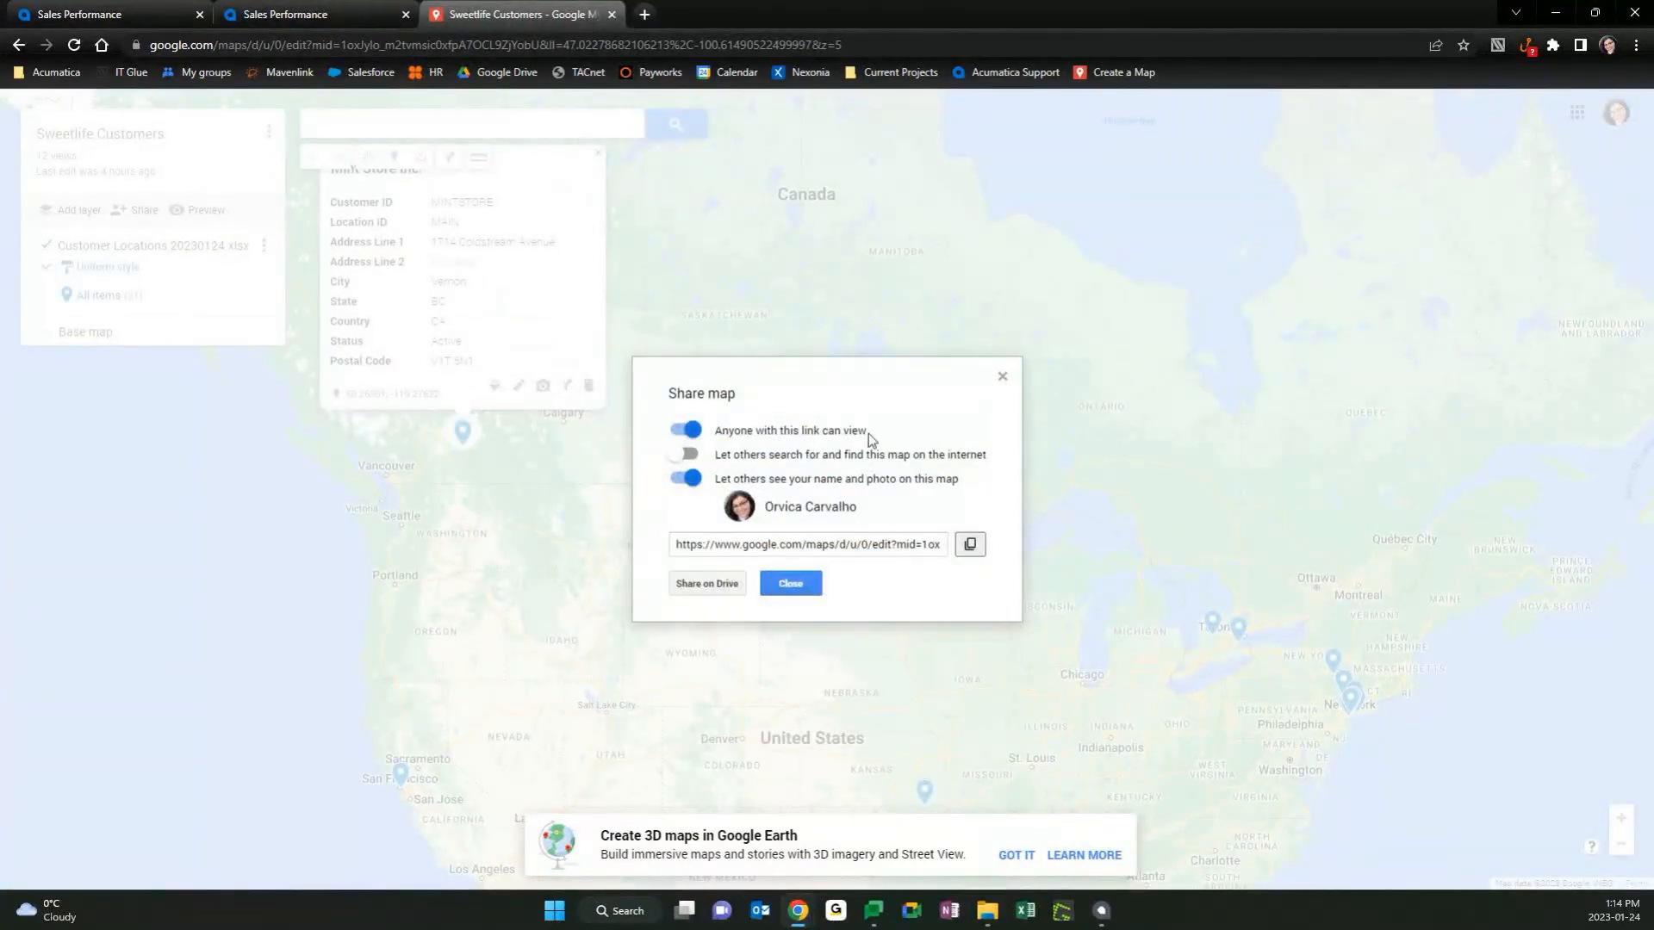
pyautogui.click(813, 584)
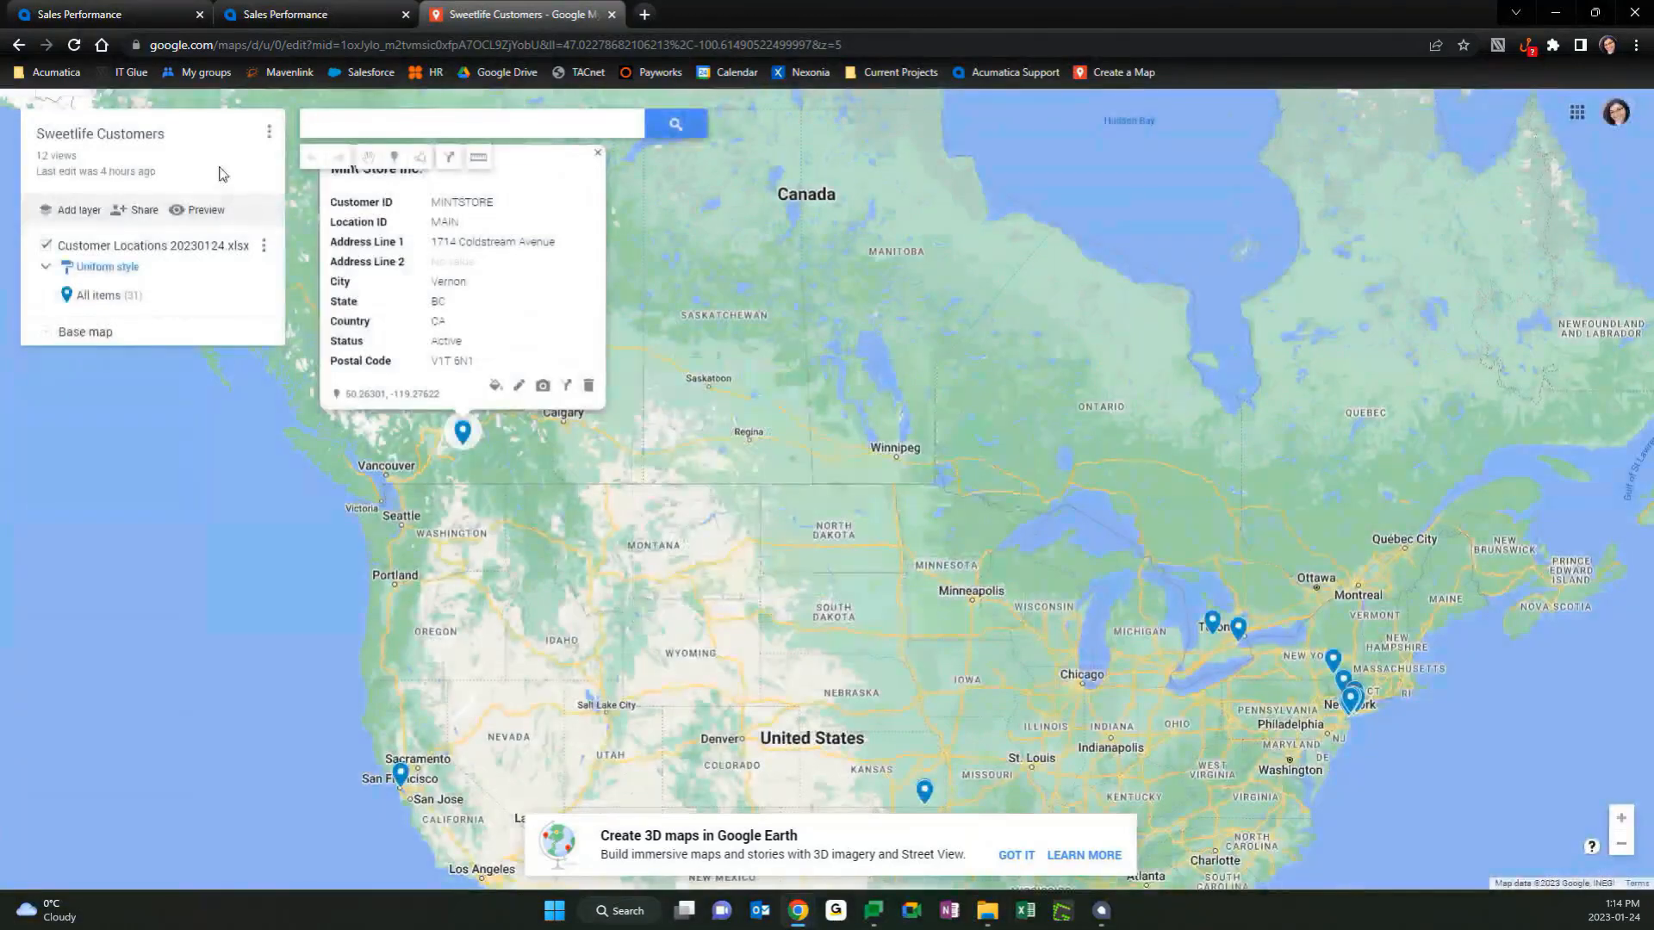
# Get the embed code for the Sweetlife Customers map and copy the map URL from its iframe source.
pyautogui.click(269, 132)
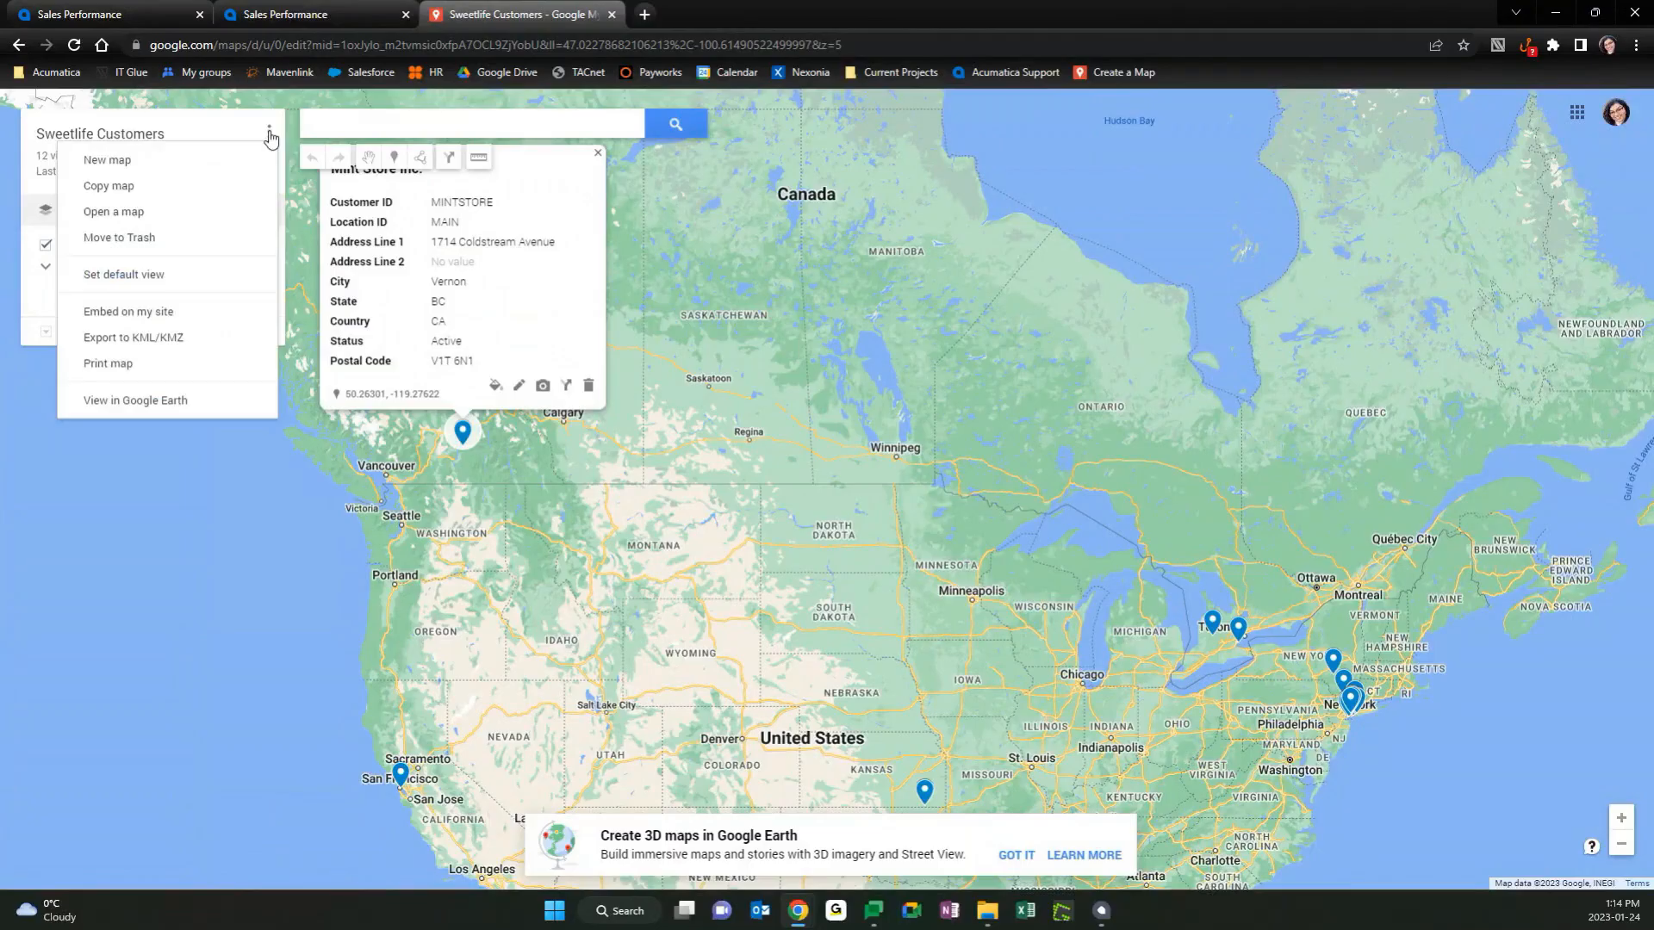
pyautogui.click(204, 315)
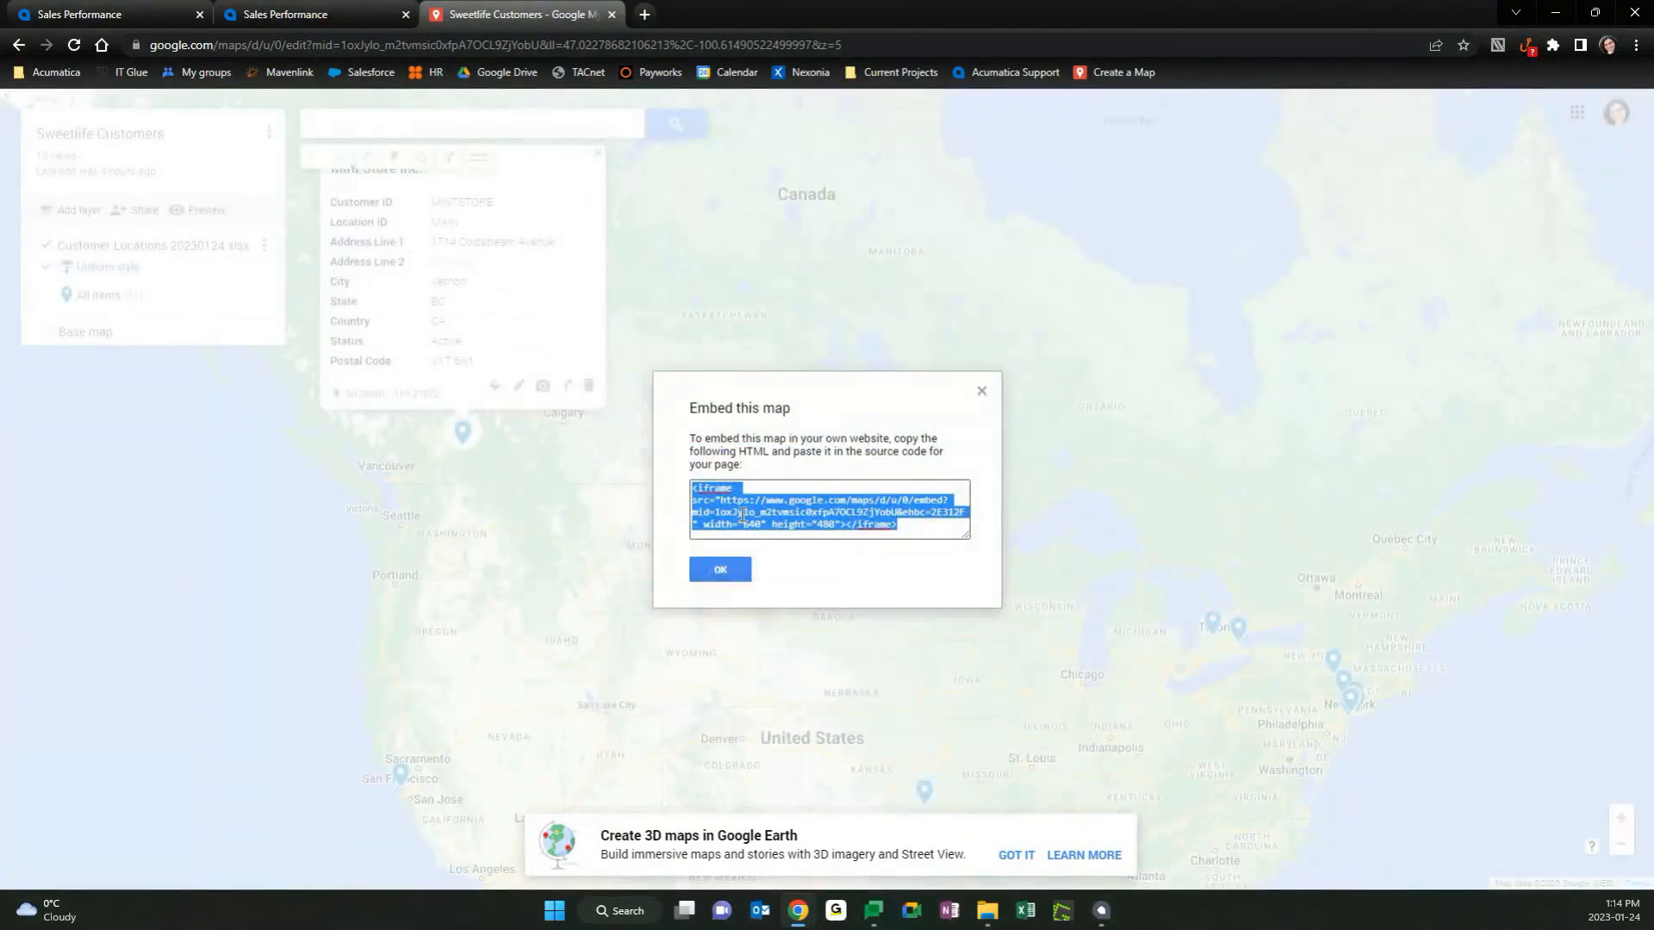
pyautogui.click(717, 500)
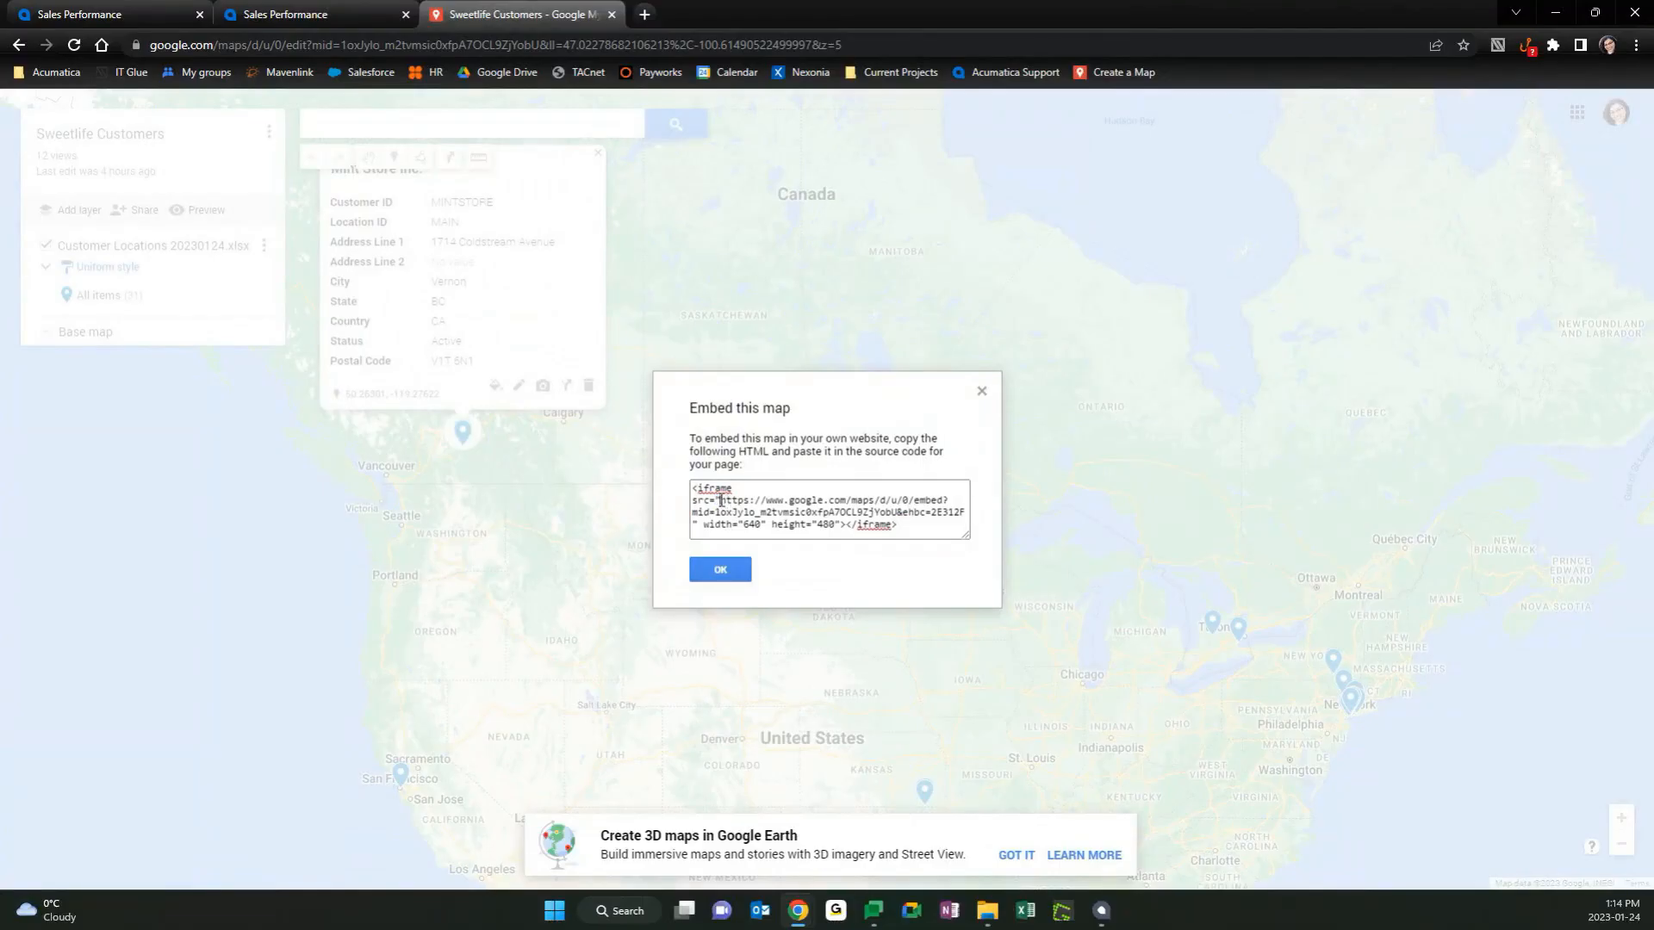
pyautogui.moveTo(734, 507); pyautogui.dragTo(827, 530)
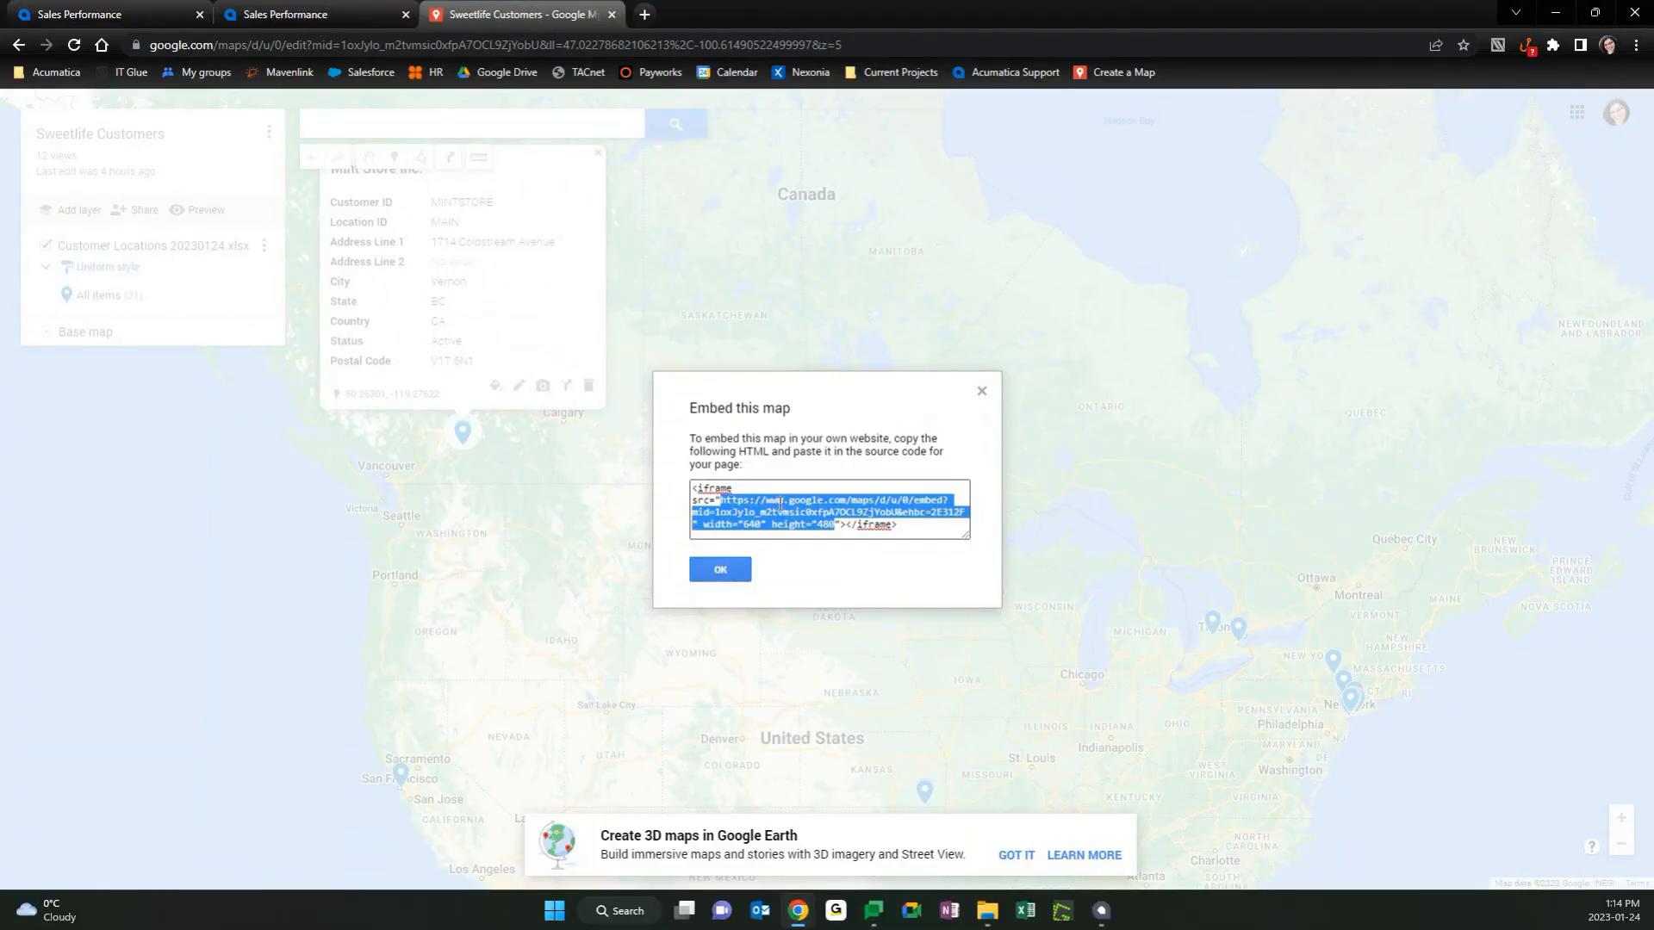
pyautogui.rightClick(832, 518)
pyautogui.click(856, 581)
pyautogui.click(722, 569)
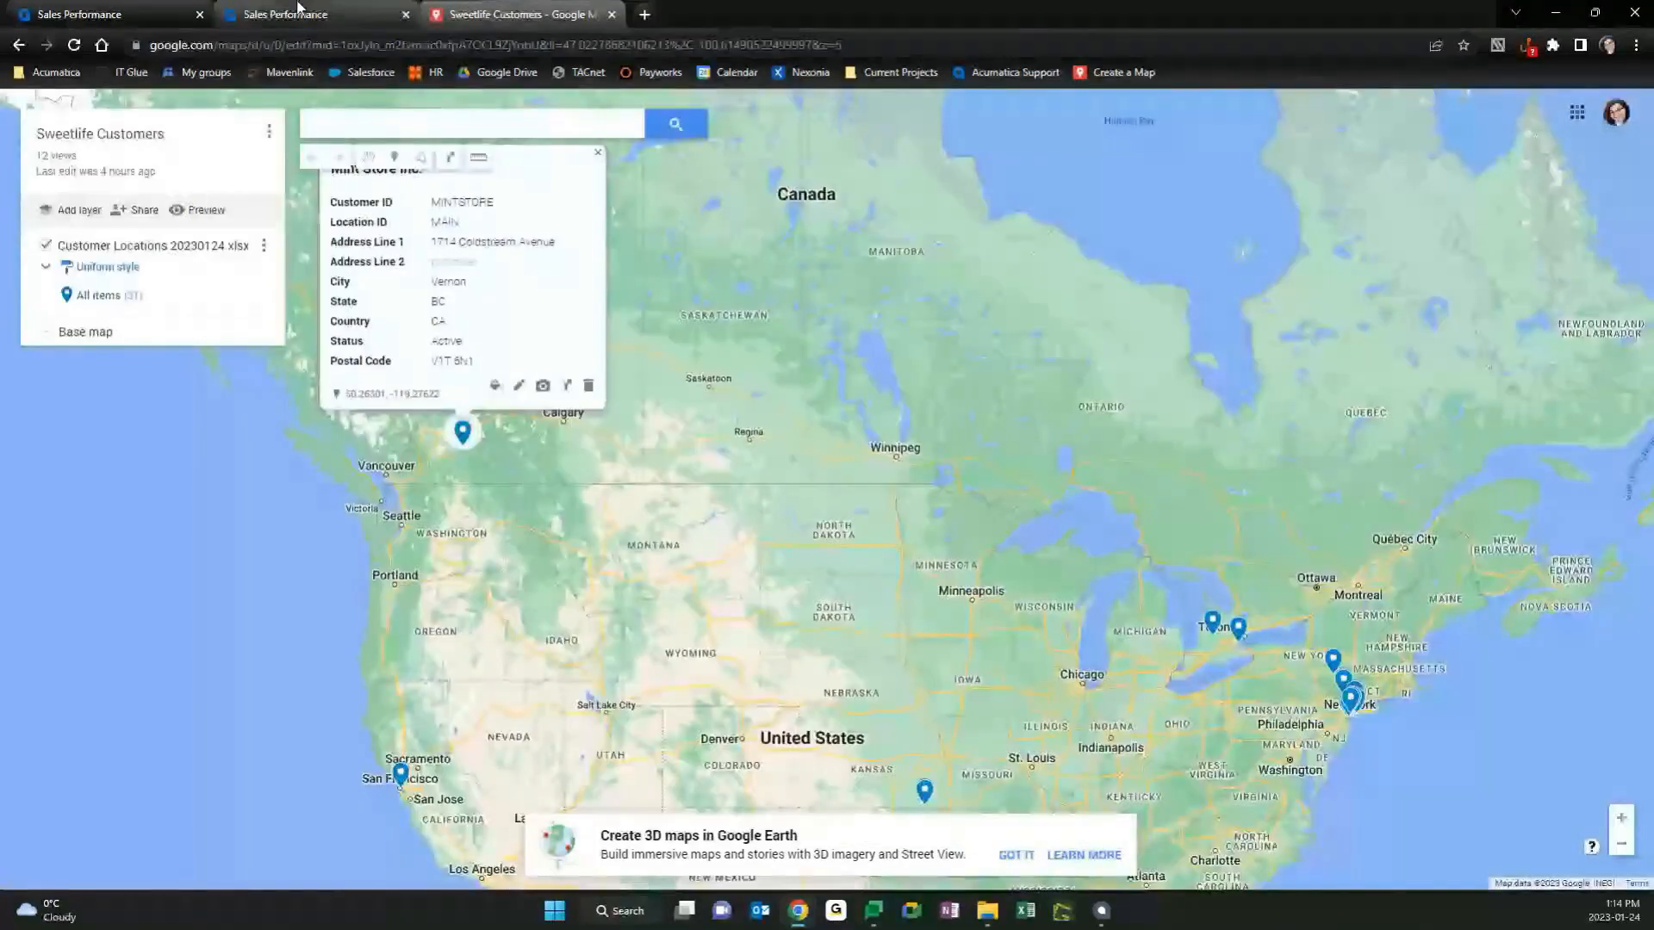
# Add an Embedded Page widget to the Sales Performance dashboard with the copied map URL as source and the caption "Customers on google".
pyautogui.click(297, 10)
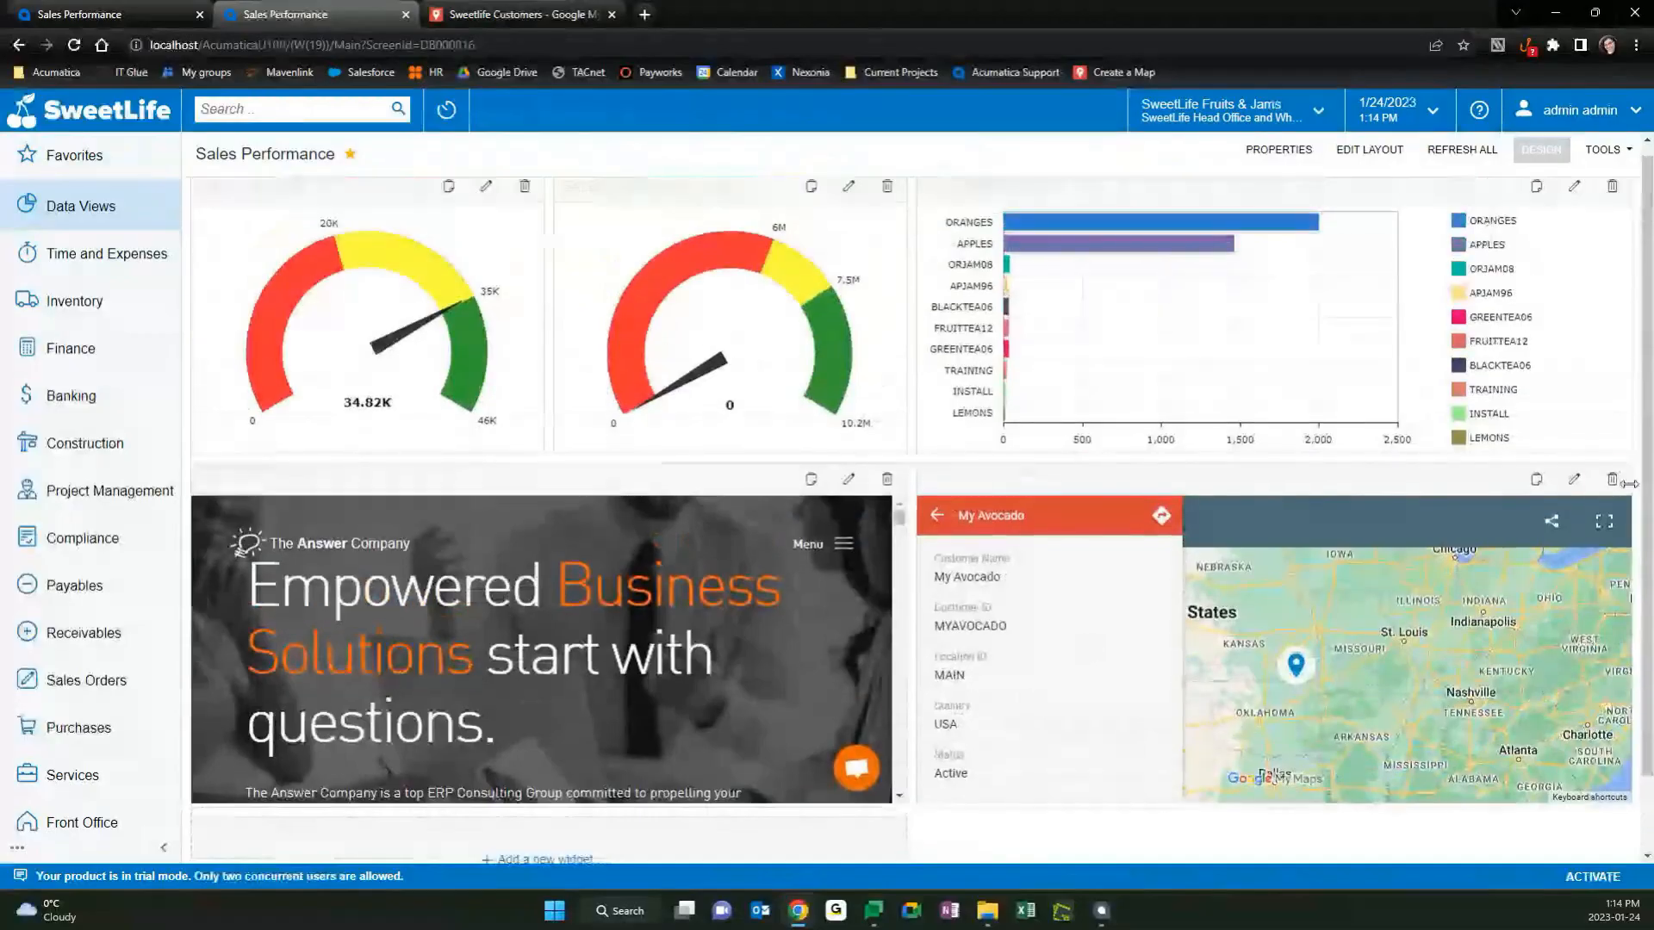
pyautogui.scroll(-1, 1292, 399)
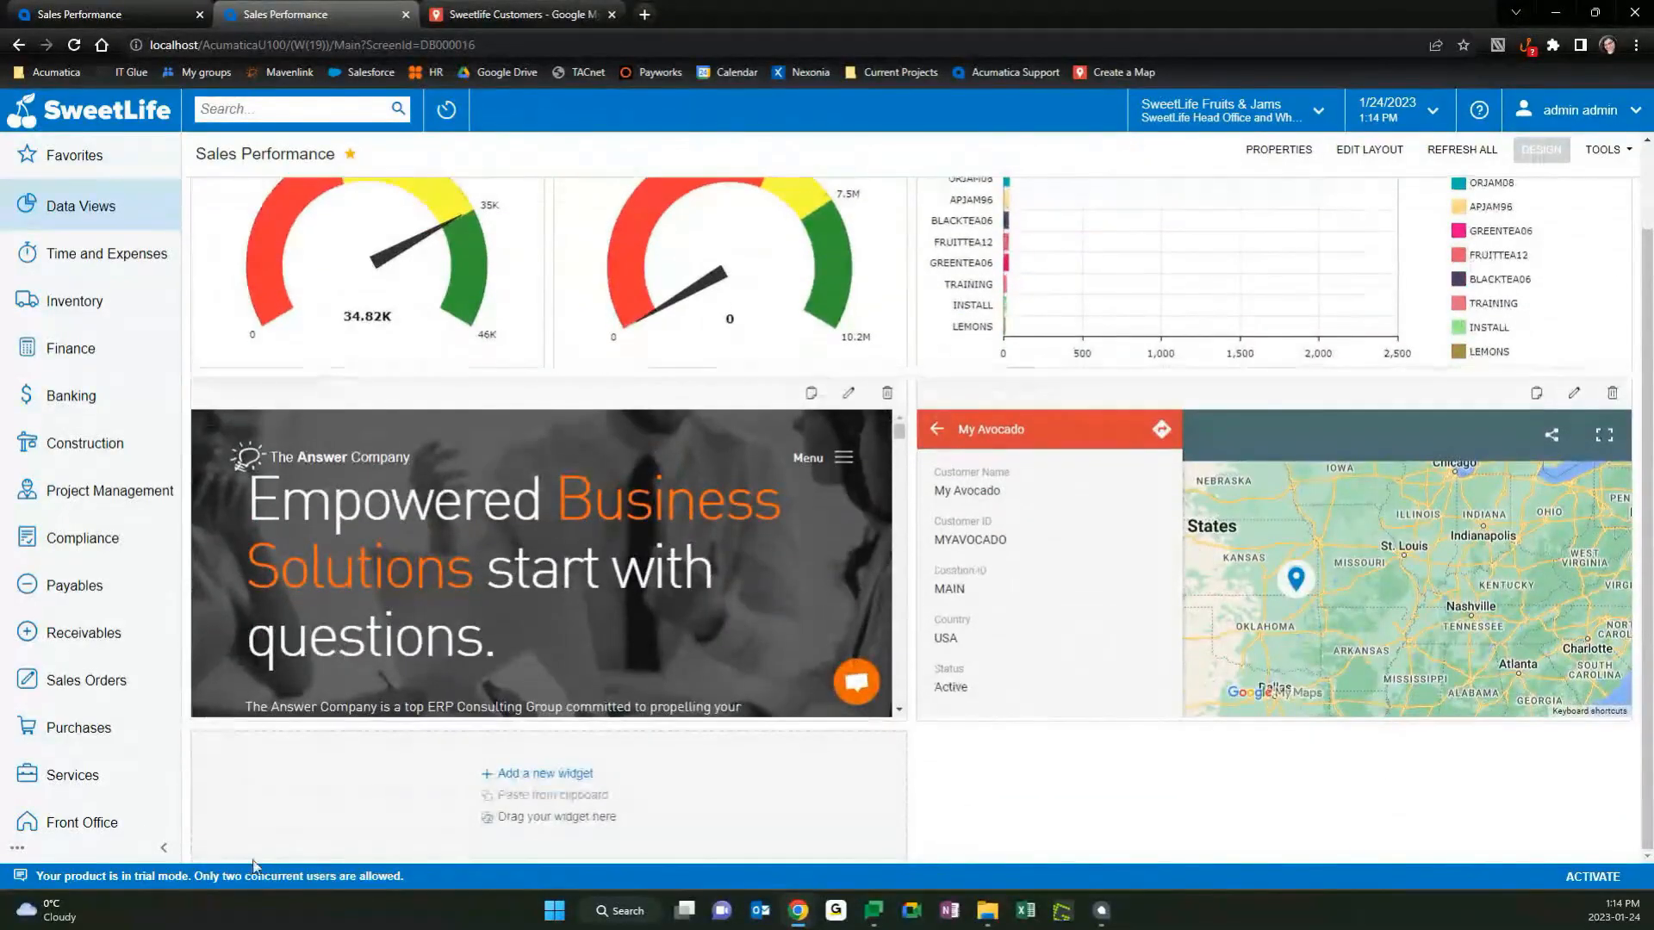
pyautogui.click(505, 775)
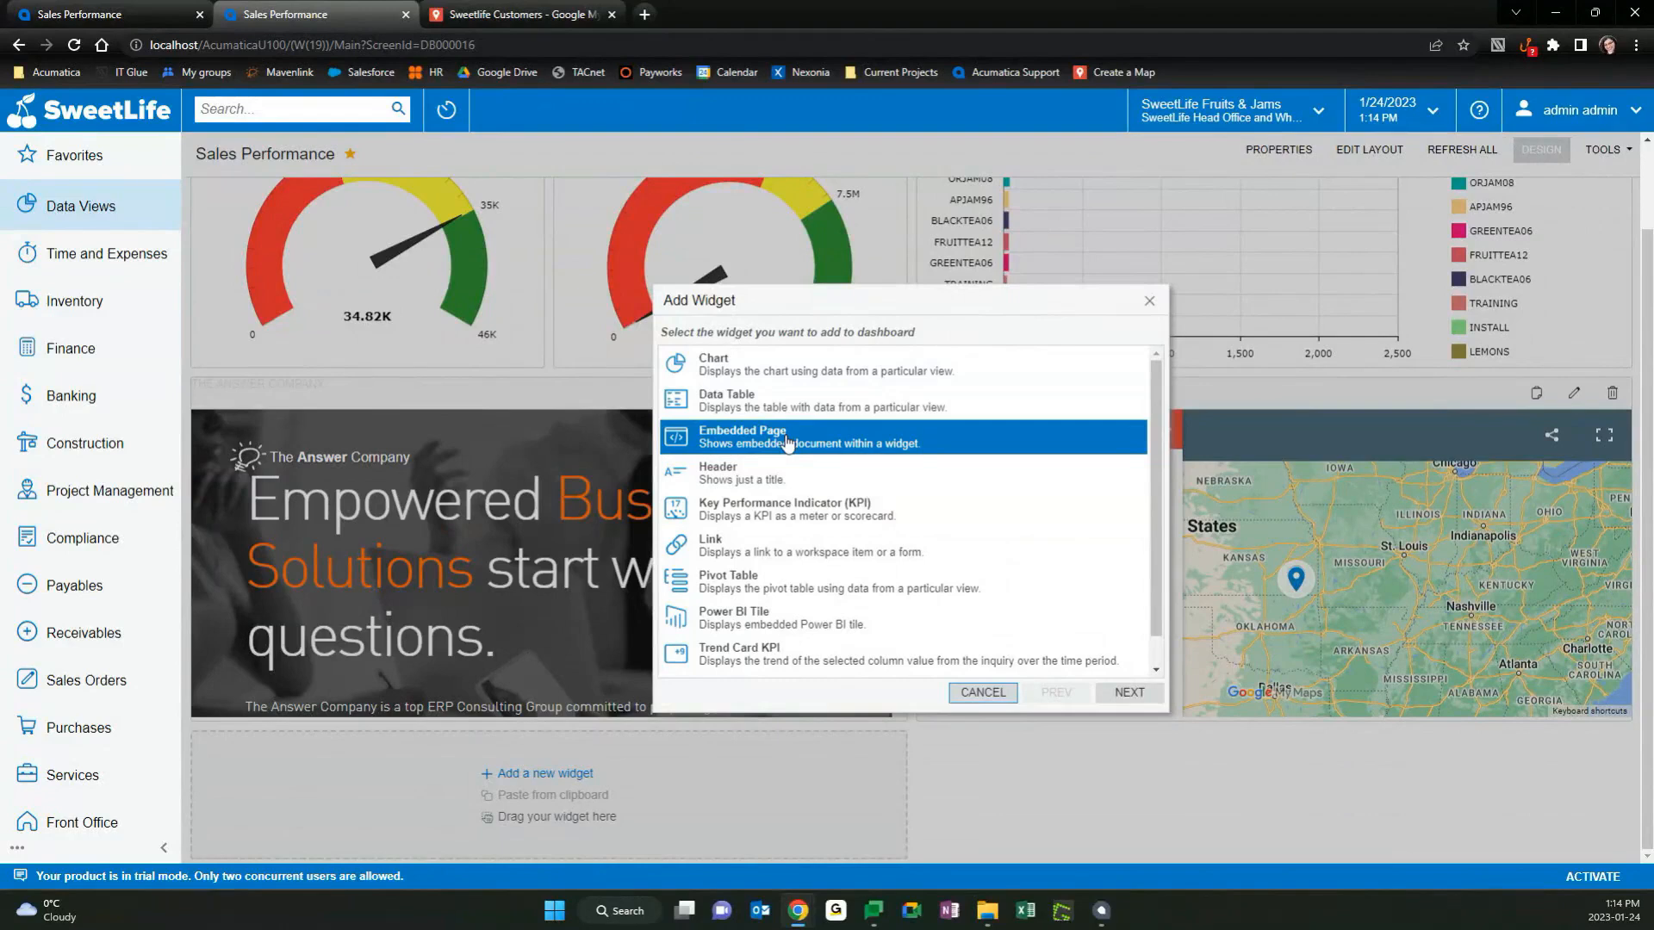
pyautogui.doubleClick(786, 442)
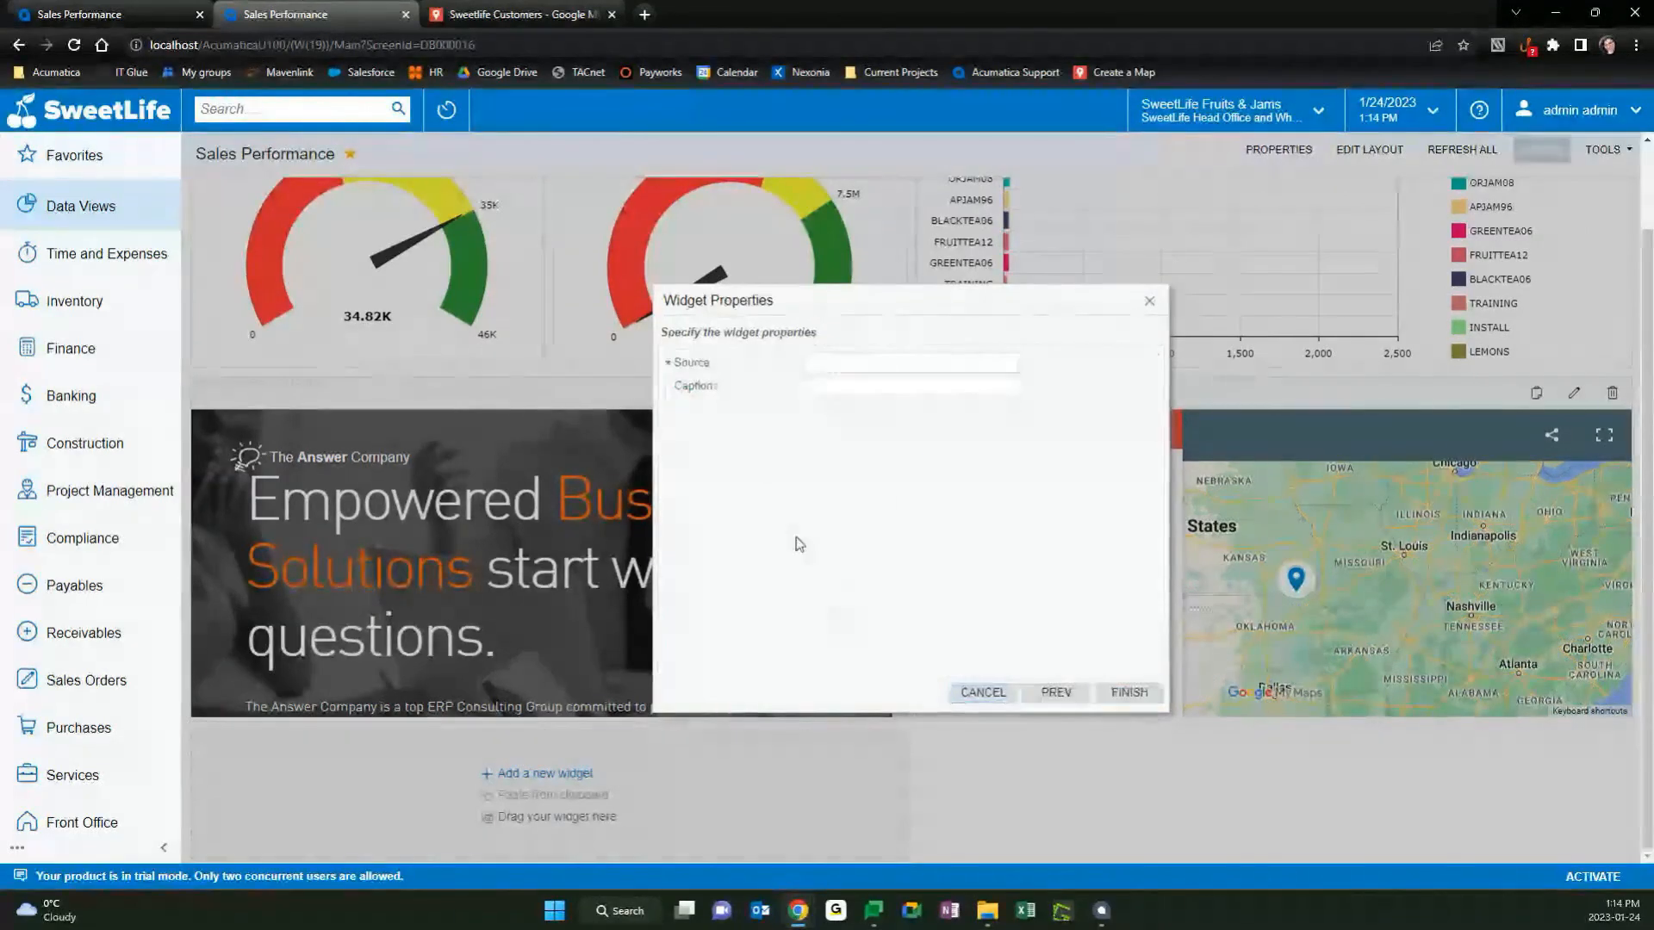
pyautogui.rightClick(844, 363)
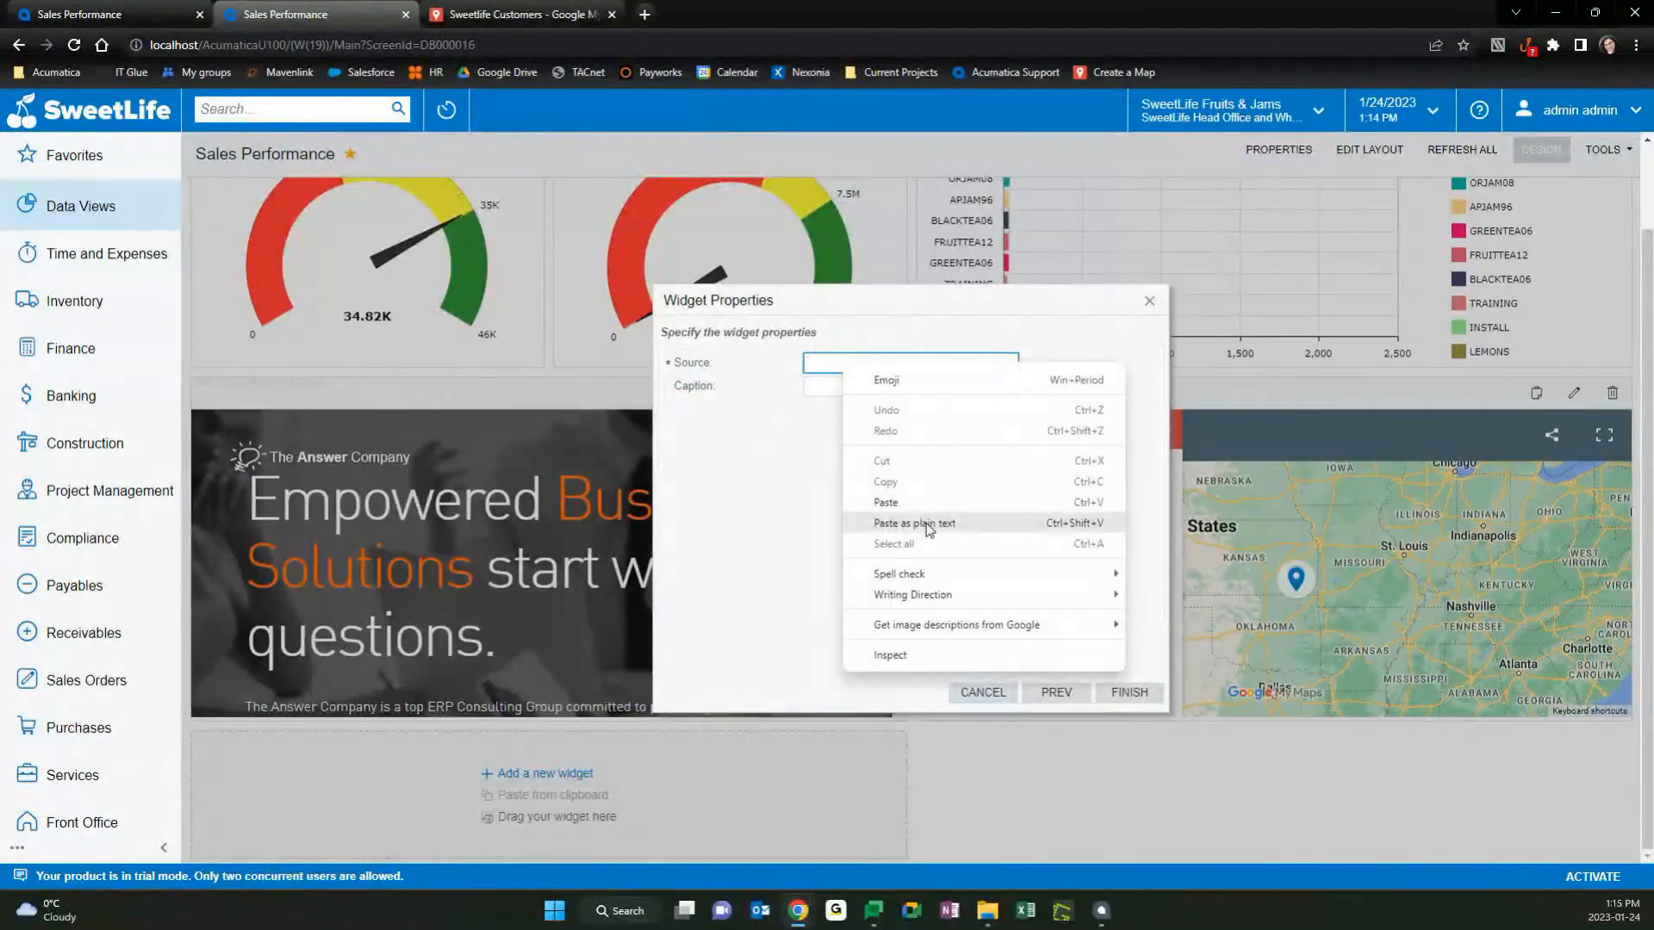
pyautogui.click(917, 504)
pyautogui.click(869, 389)
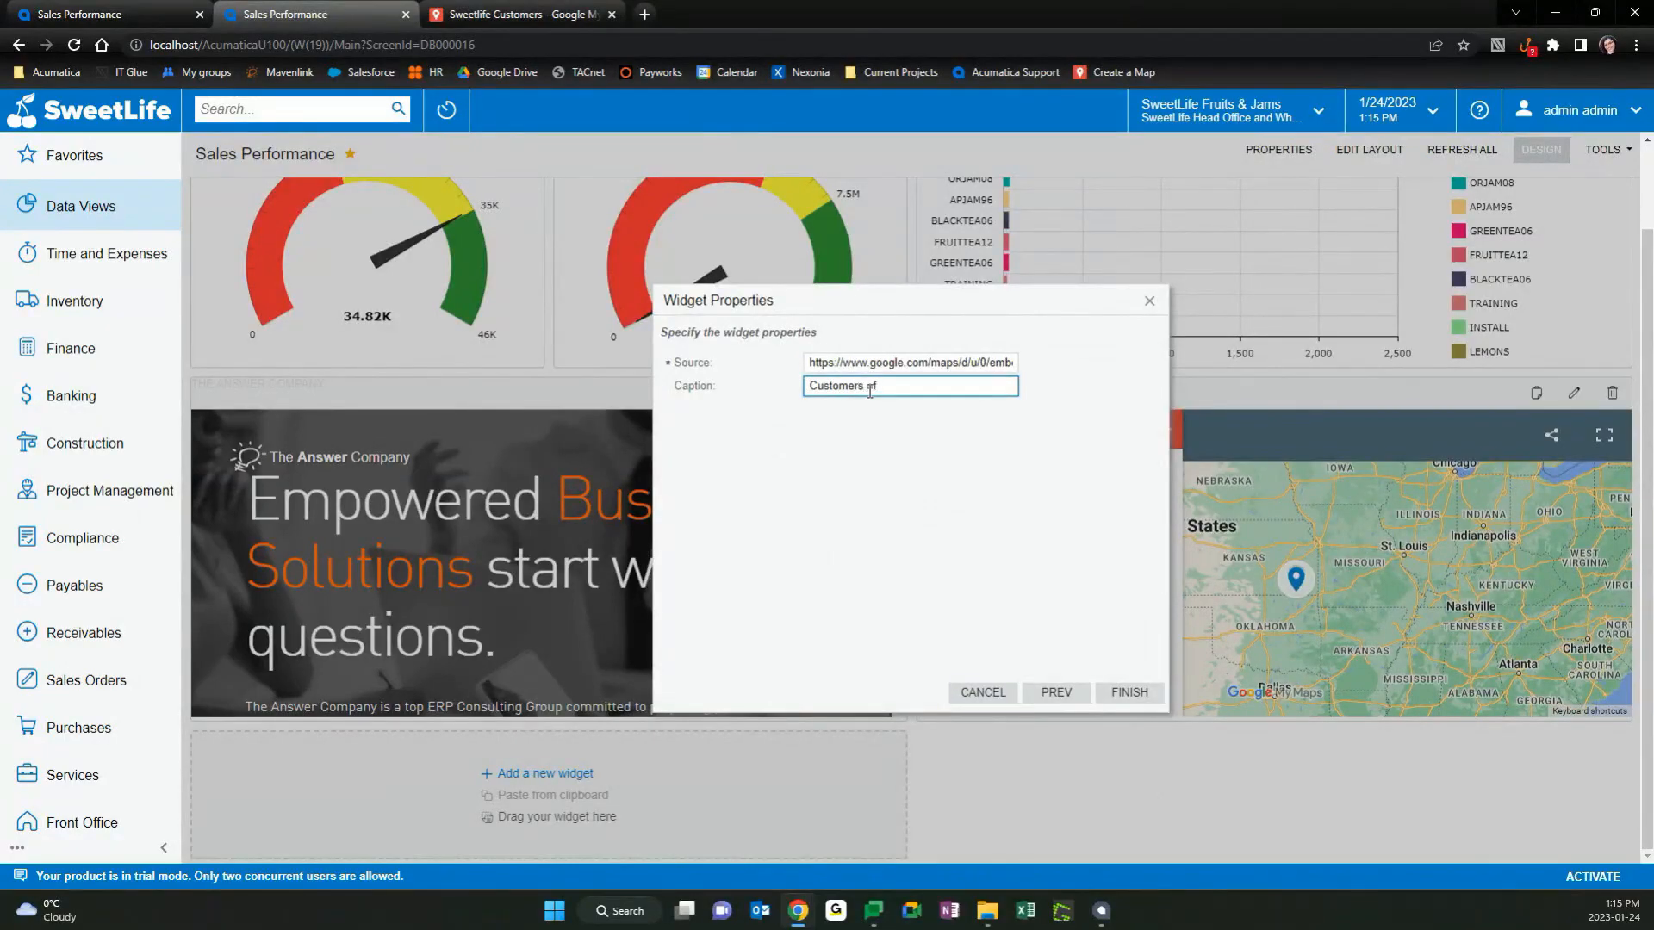
pyautogui.write('Customers on google')
pyautogui.click(1131, 692)
# Widen the new customer map widget to about five-sixths of the dashboard's width and increase its height.
pyautogui.scroll(-5, 551, 473)
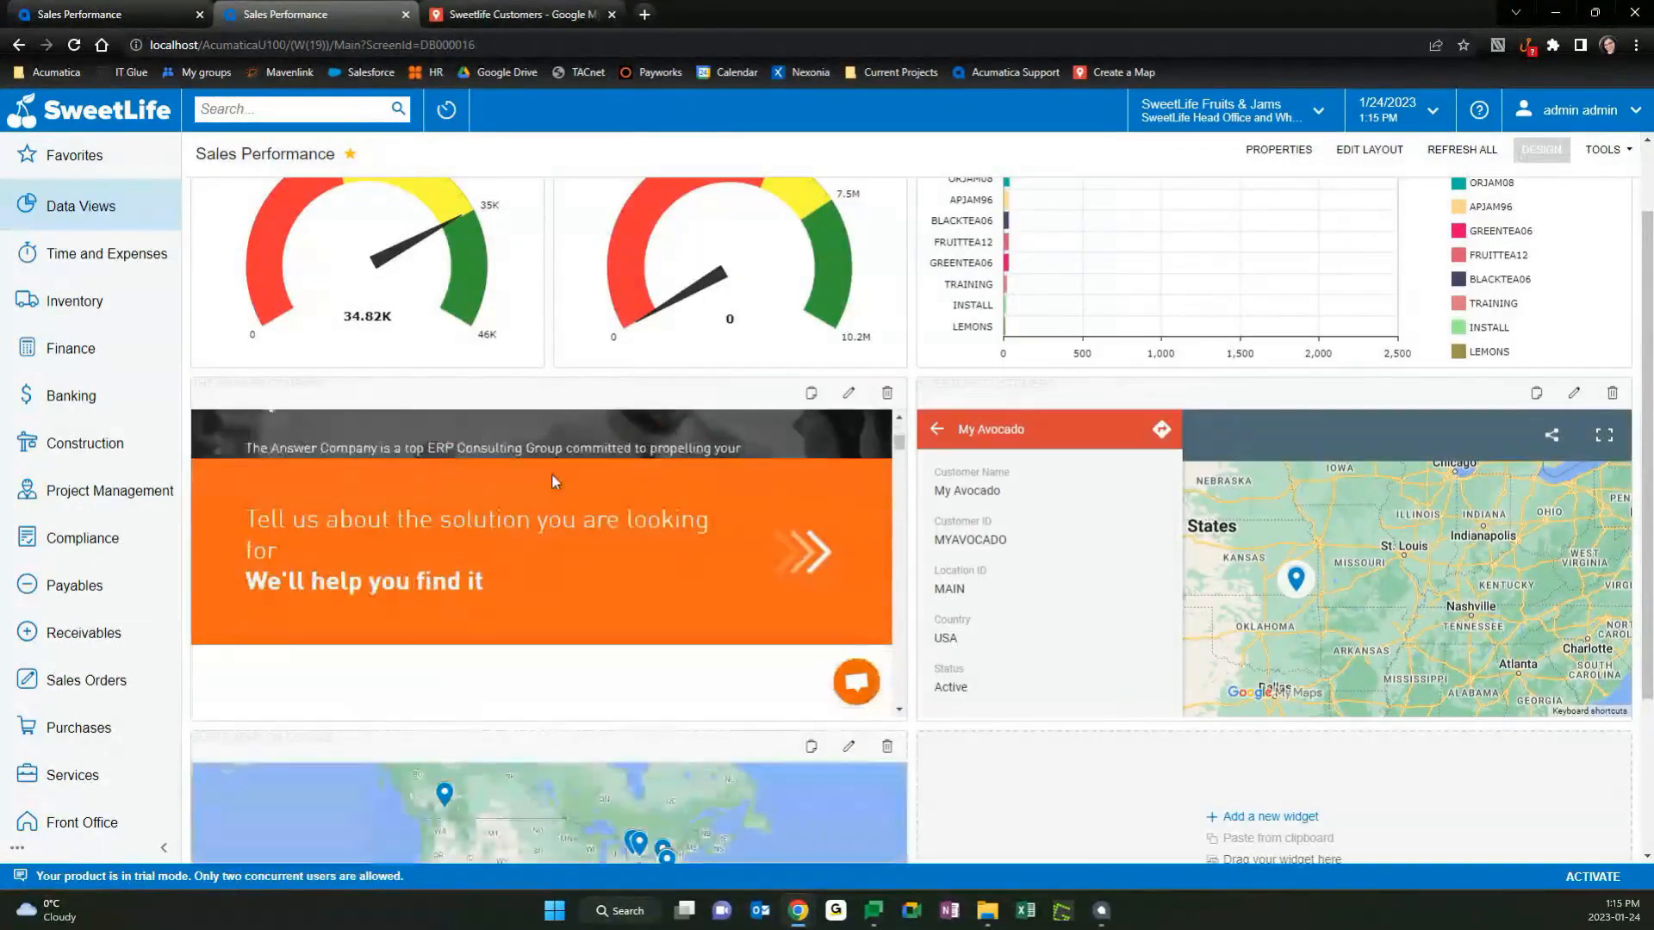
pyautogui.scroll(-1, 924, 742)
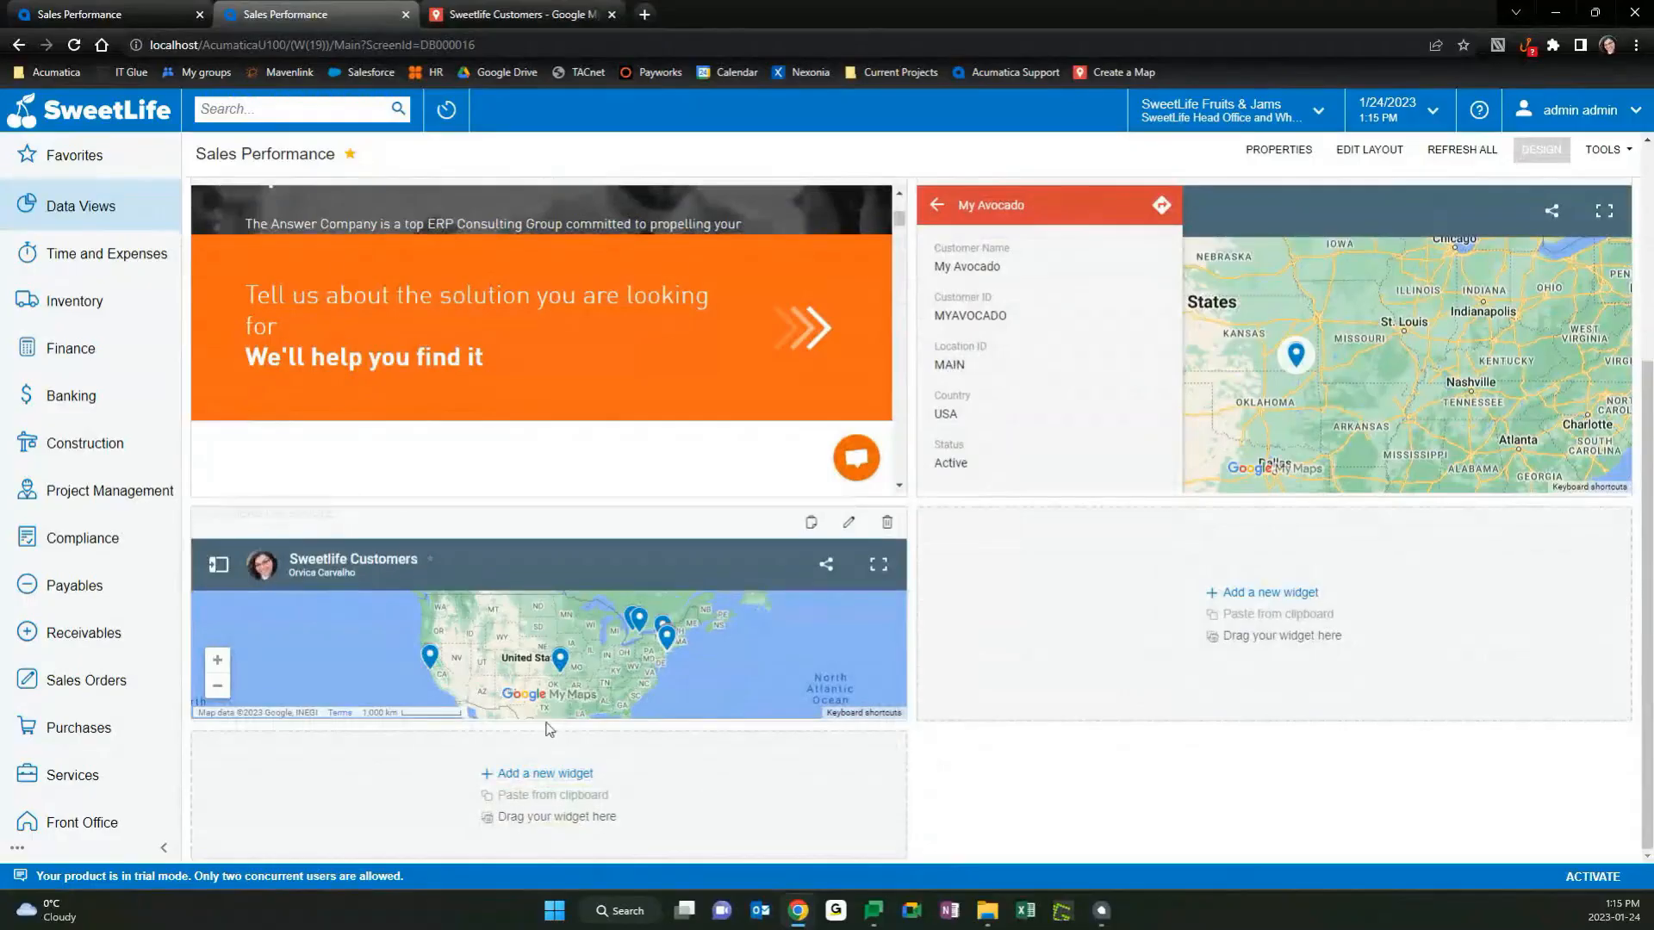
pyautogui.moveTo(556, 722); pyautogui.dragTo(862, 789)
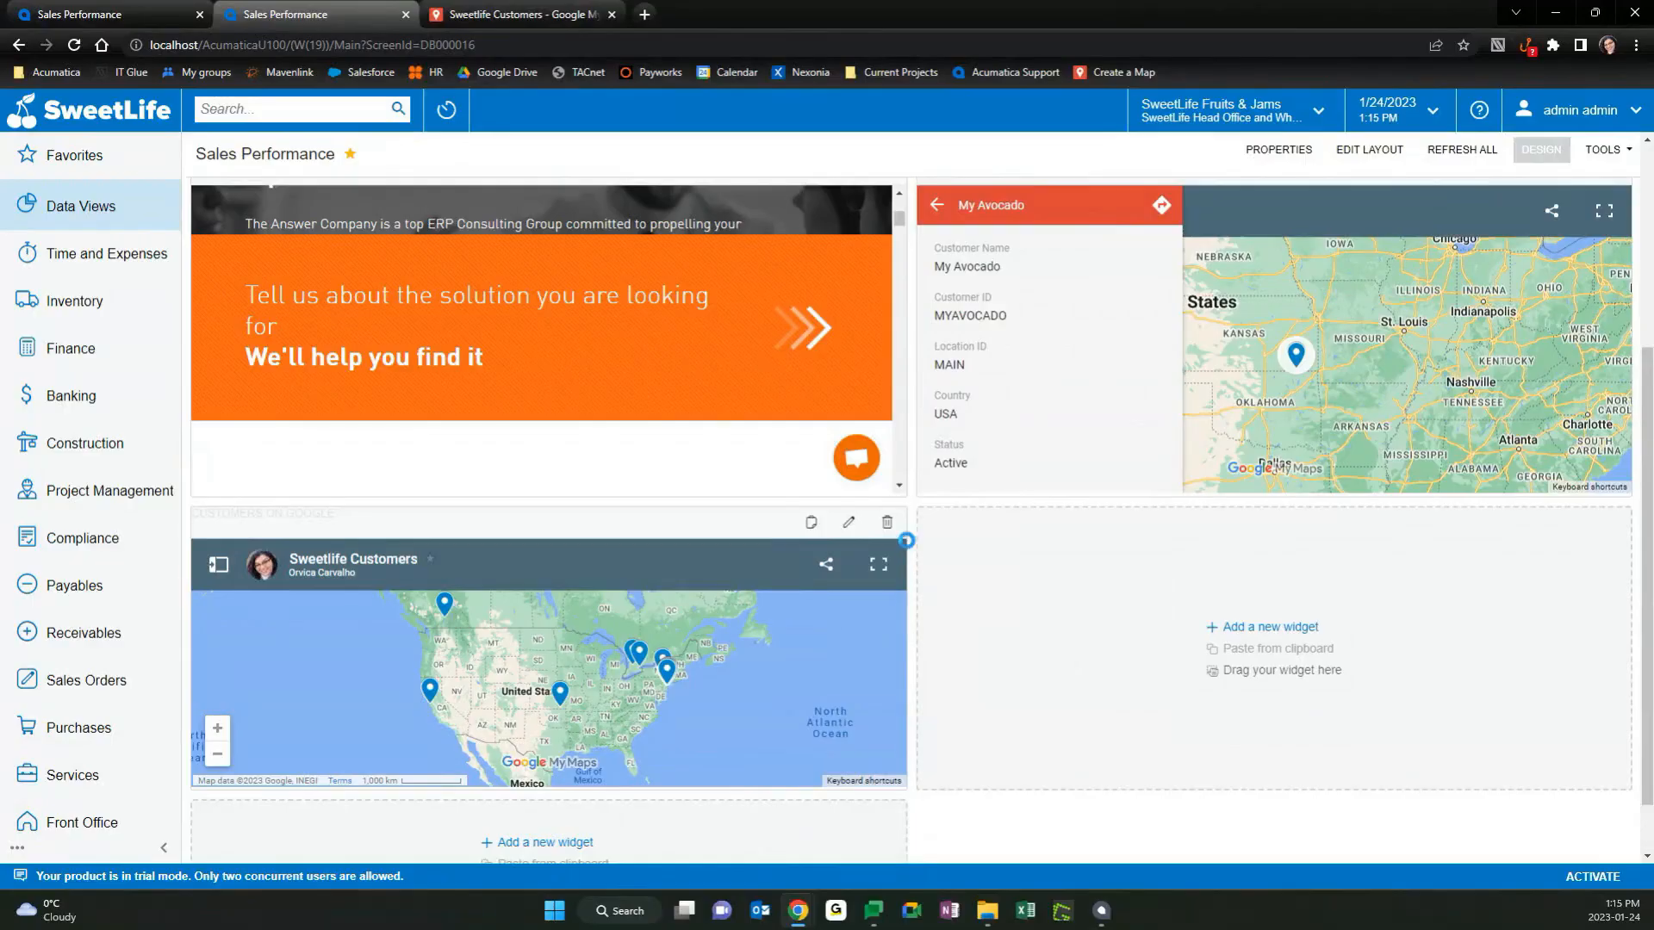
pyautogui.moveTo(907, 541); pyautogui.dragTo(1389, 542)
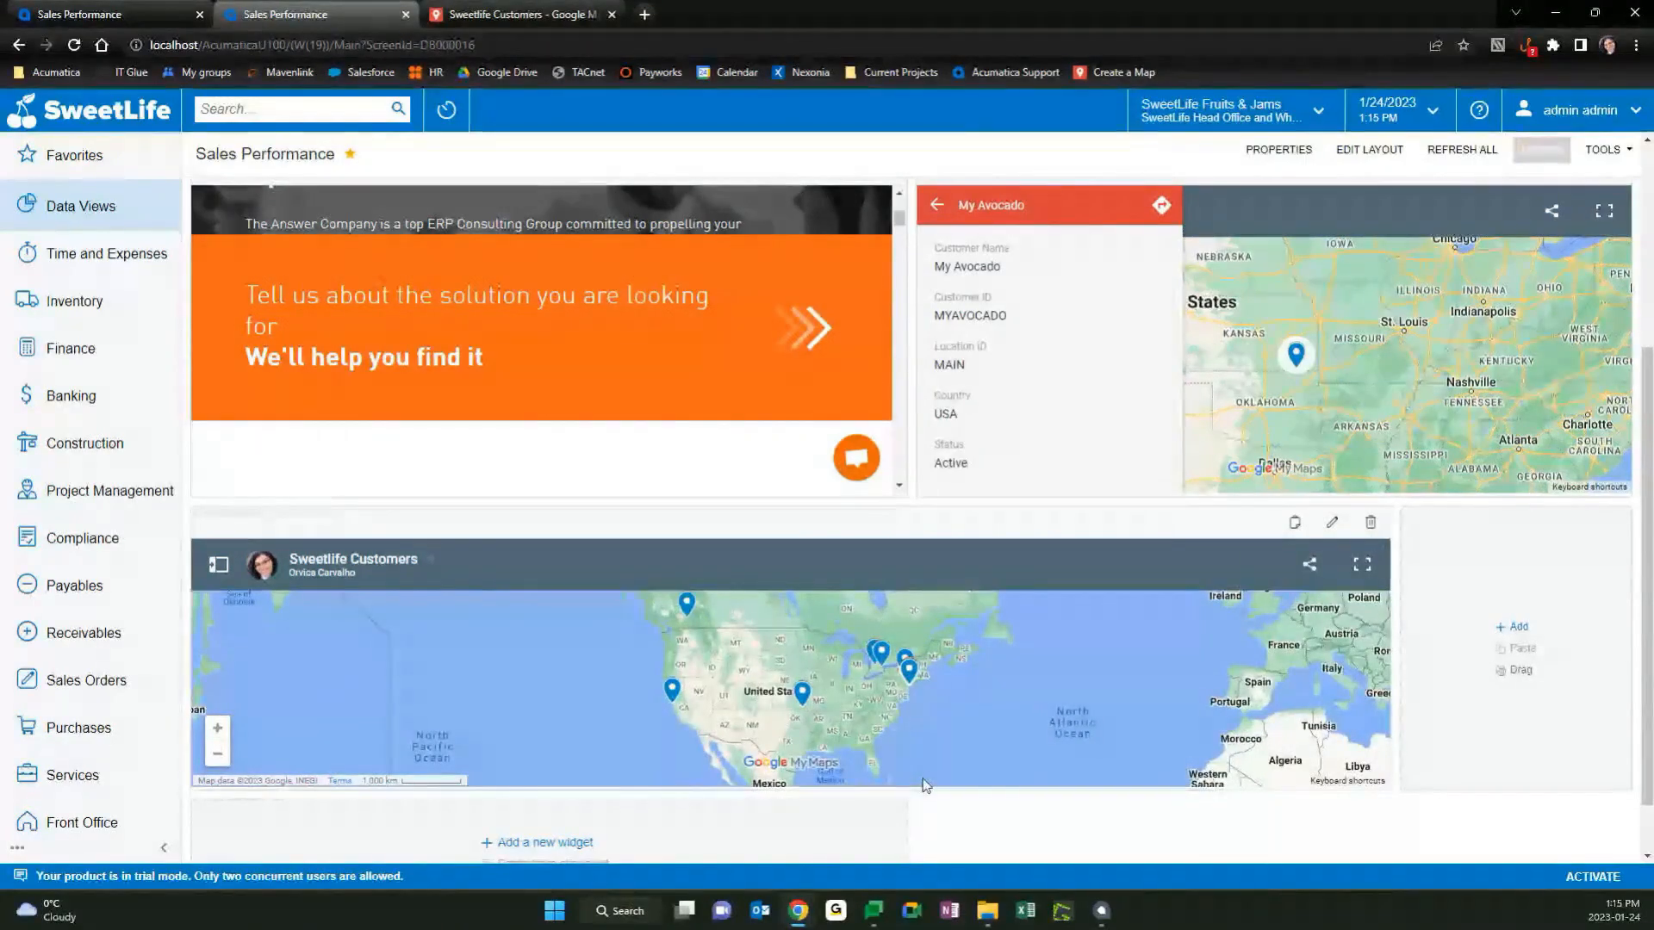
pyautogui.moveTo(928, 790); pyautogui.dragTo(937, 868)
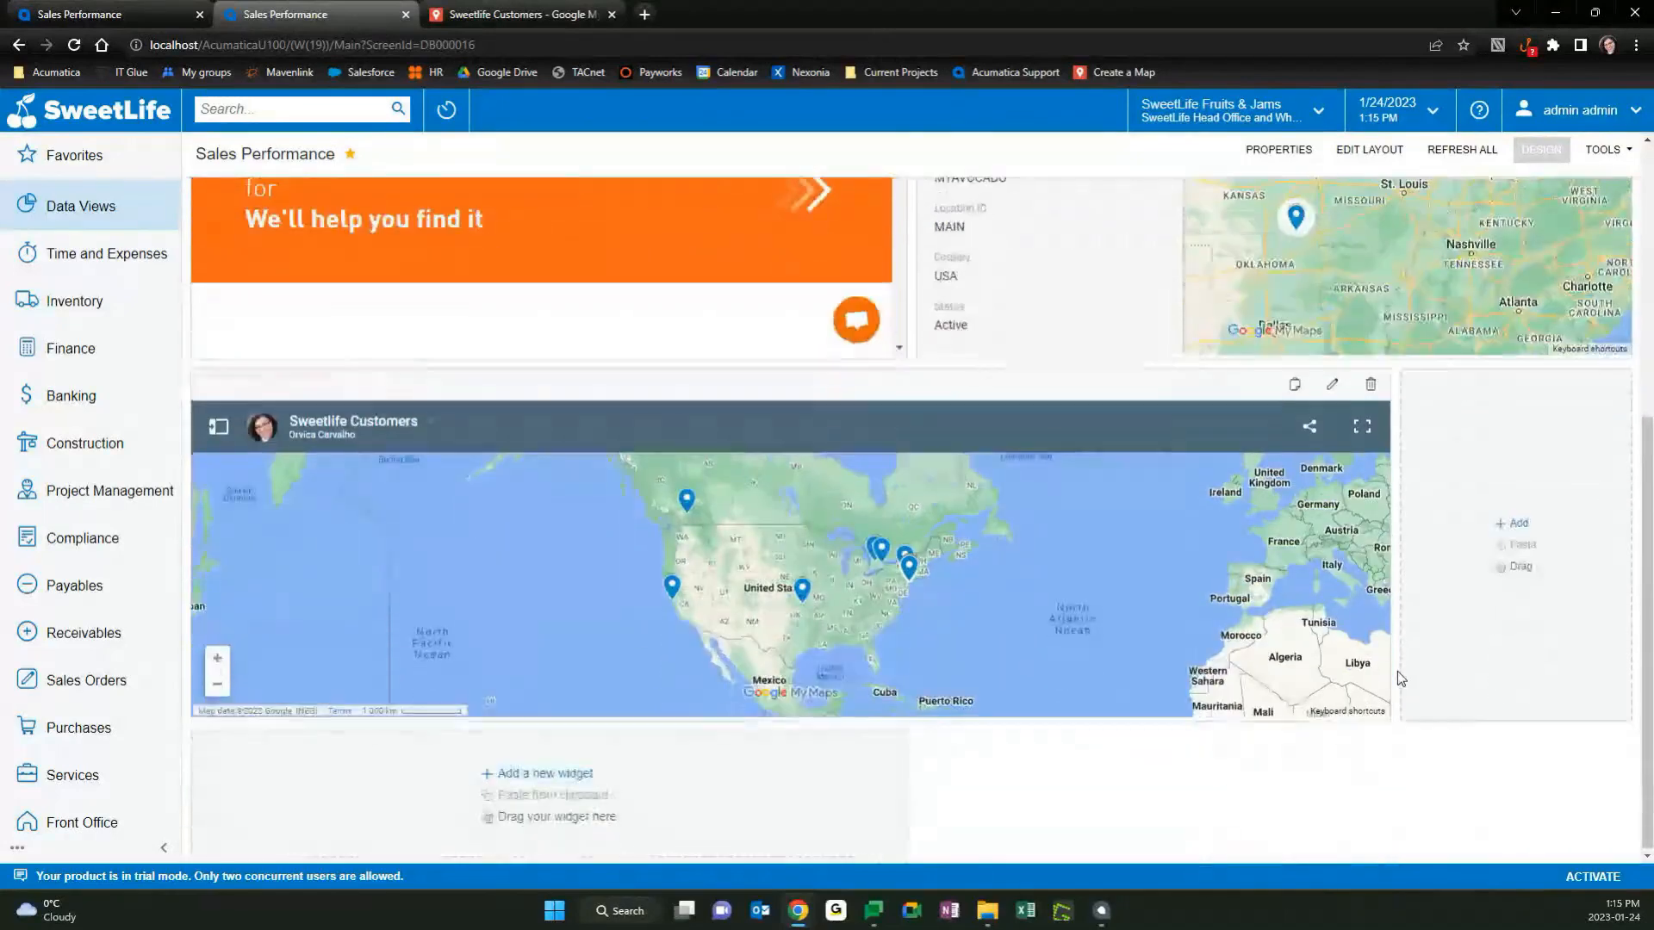
# Explore the customer map inside the new widget and view the details of the My Avocado marker.
pyautogui.scroll(-2, 1396, 676)
pyautogui.moveTo(733, 566); pyautogui.dragTo(684, 572)
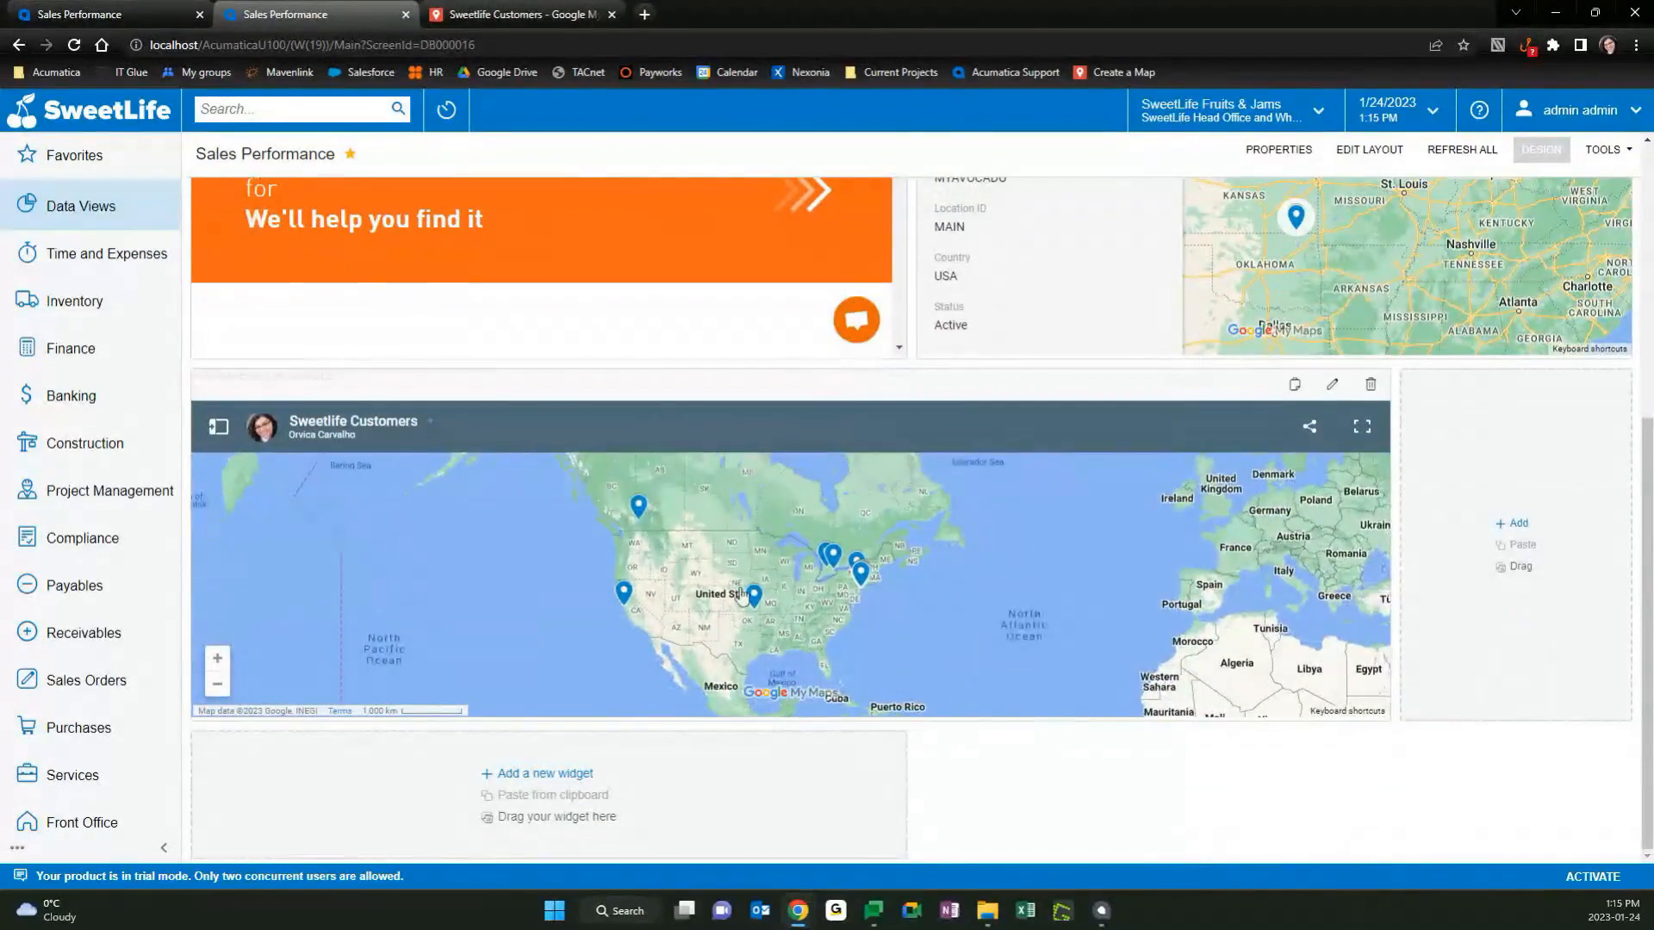
pyautogui.scroll(2, 740, 591)
pyautogui.moveTo(815, 601); pyautogui.dragTo(640, 506)
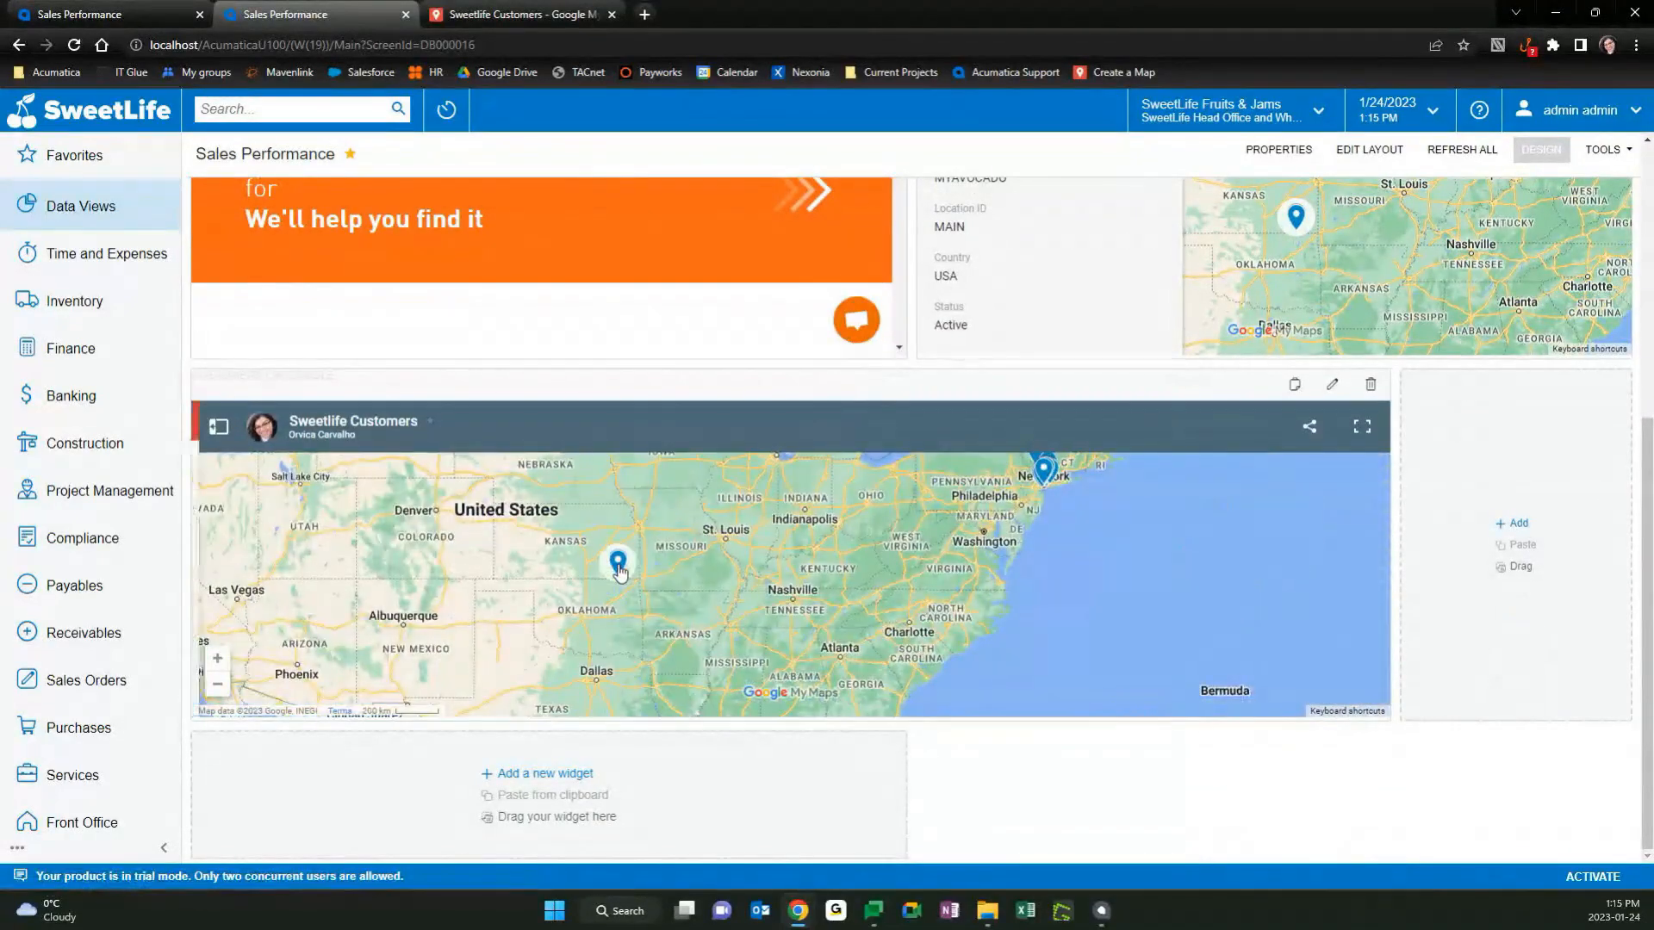
pyautogui.click(618, 562)
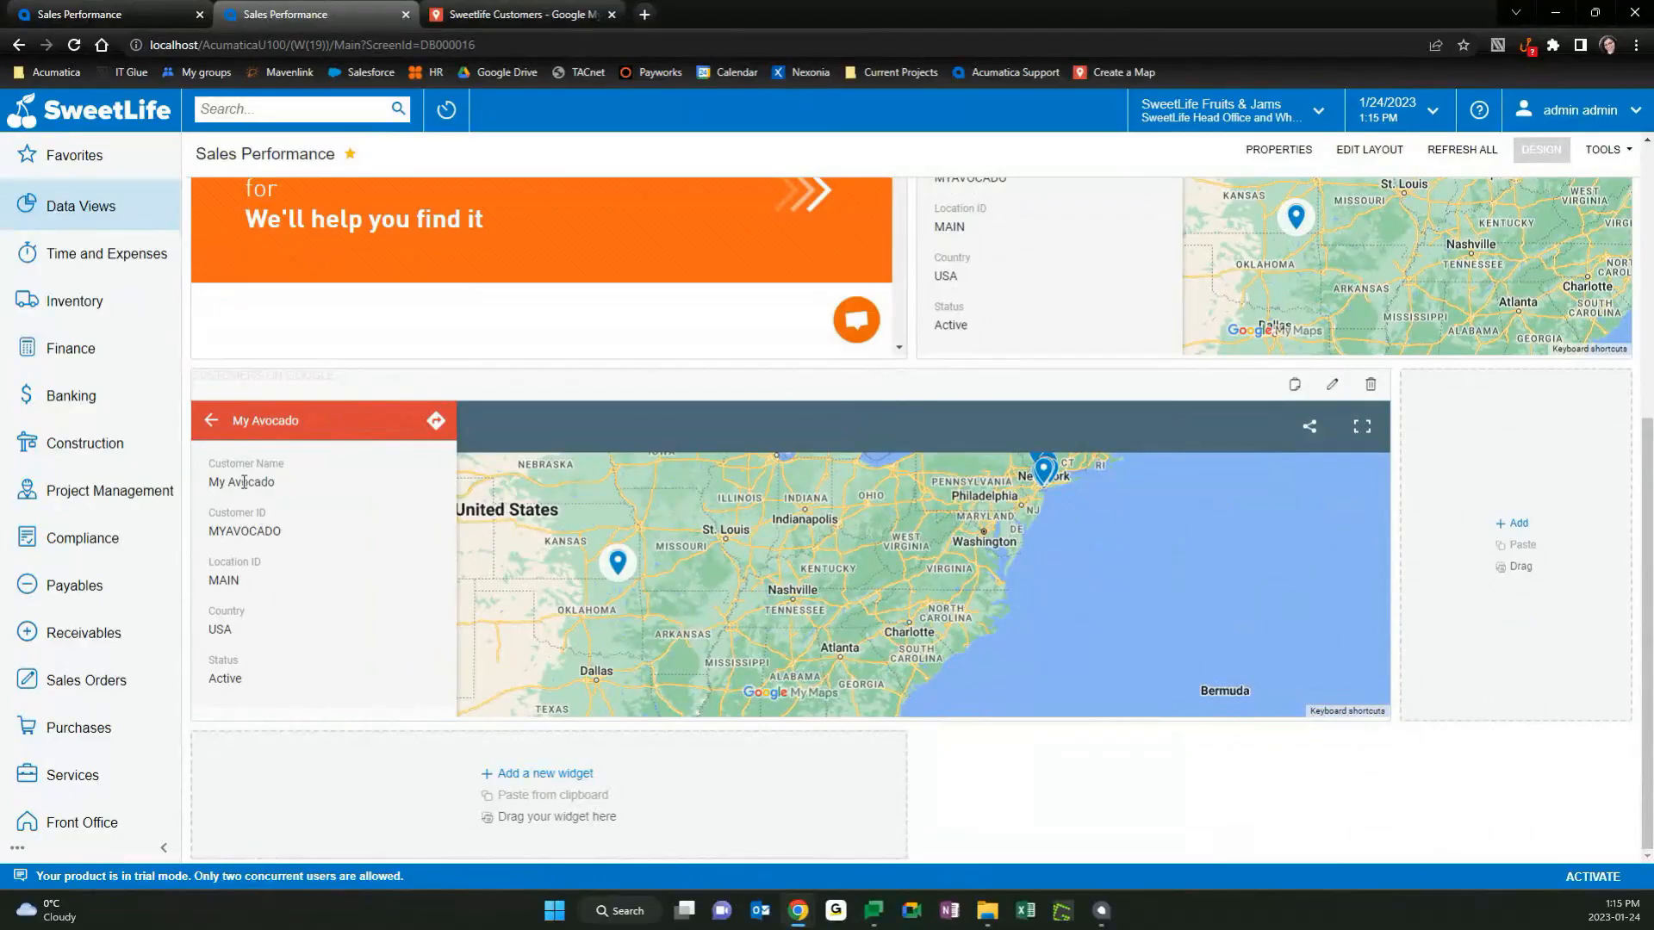
pyautogui.click(734, 590)
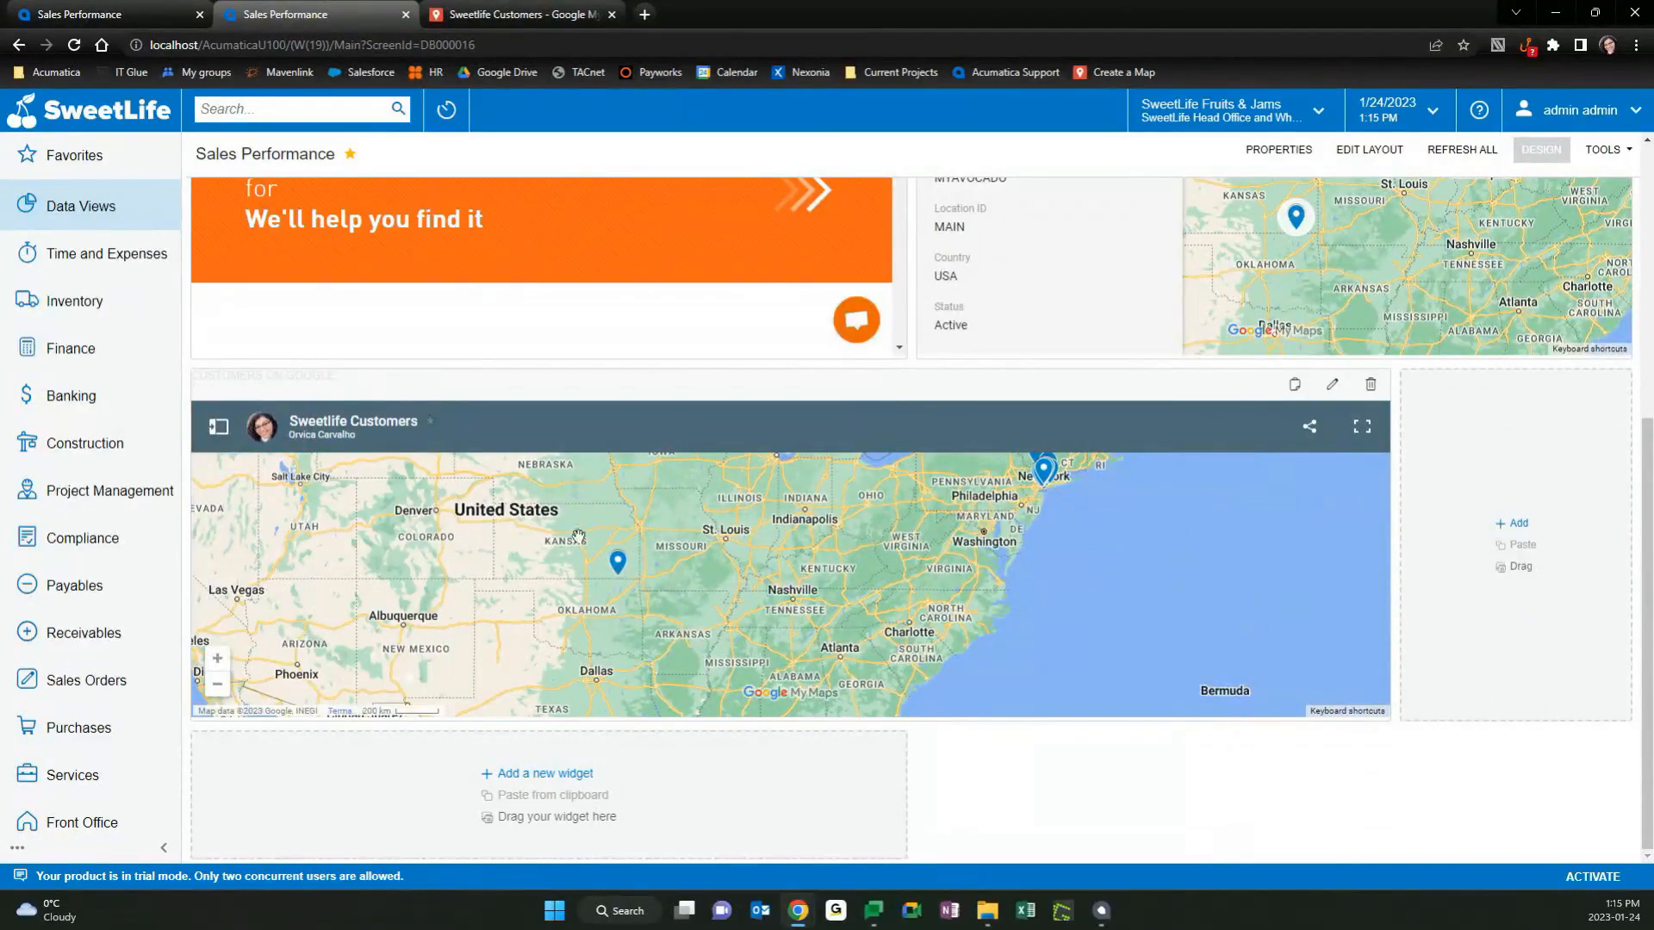
pyautogui.moveTo(622, 562); pyautogui.dragTo(648, 570)
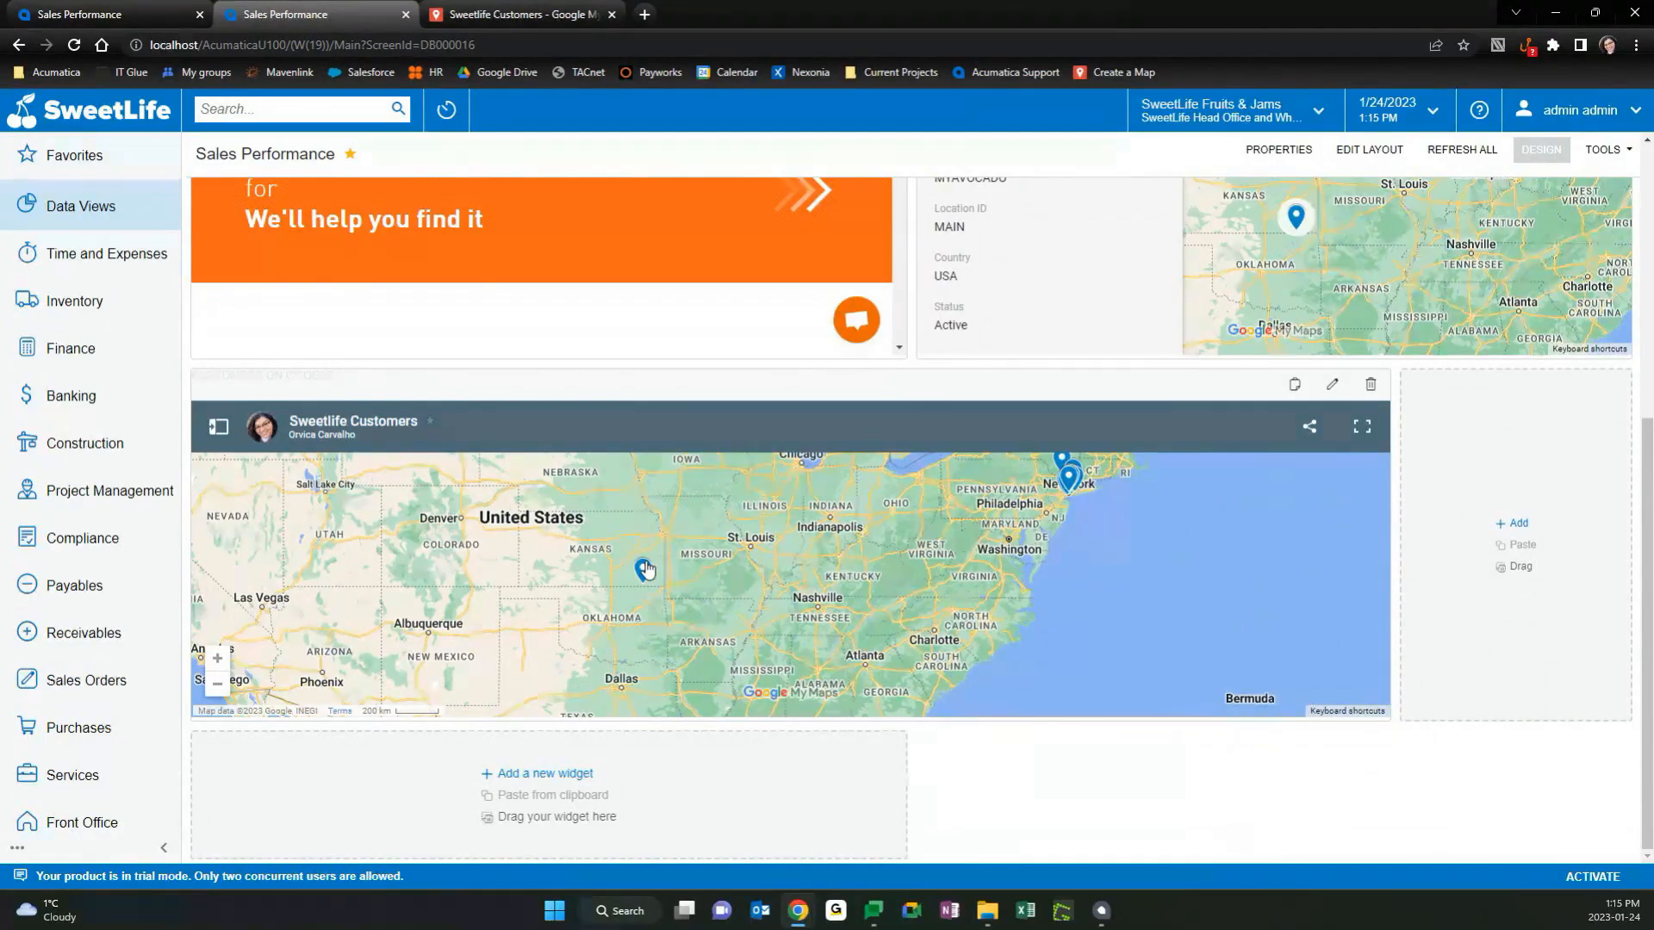
pyautogui.moveTo(528, 534); pyautogui.dragTo(765, 570)
pyautogui.moveTo(479, 582); pyautogui.dragTo(489, 489)
pyautogui.moveTo(755, 547); pyautogui.dragTo(498, 597)
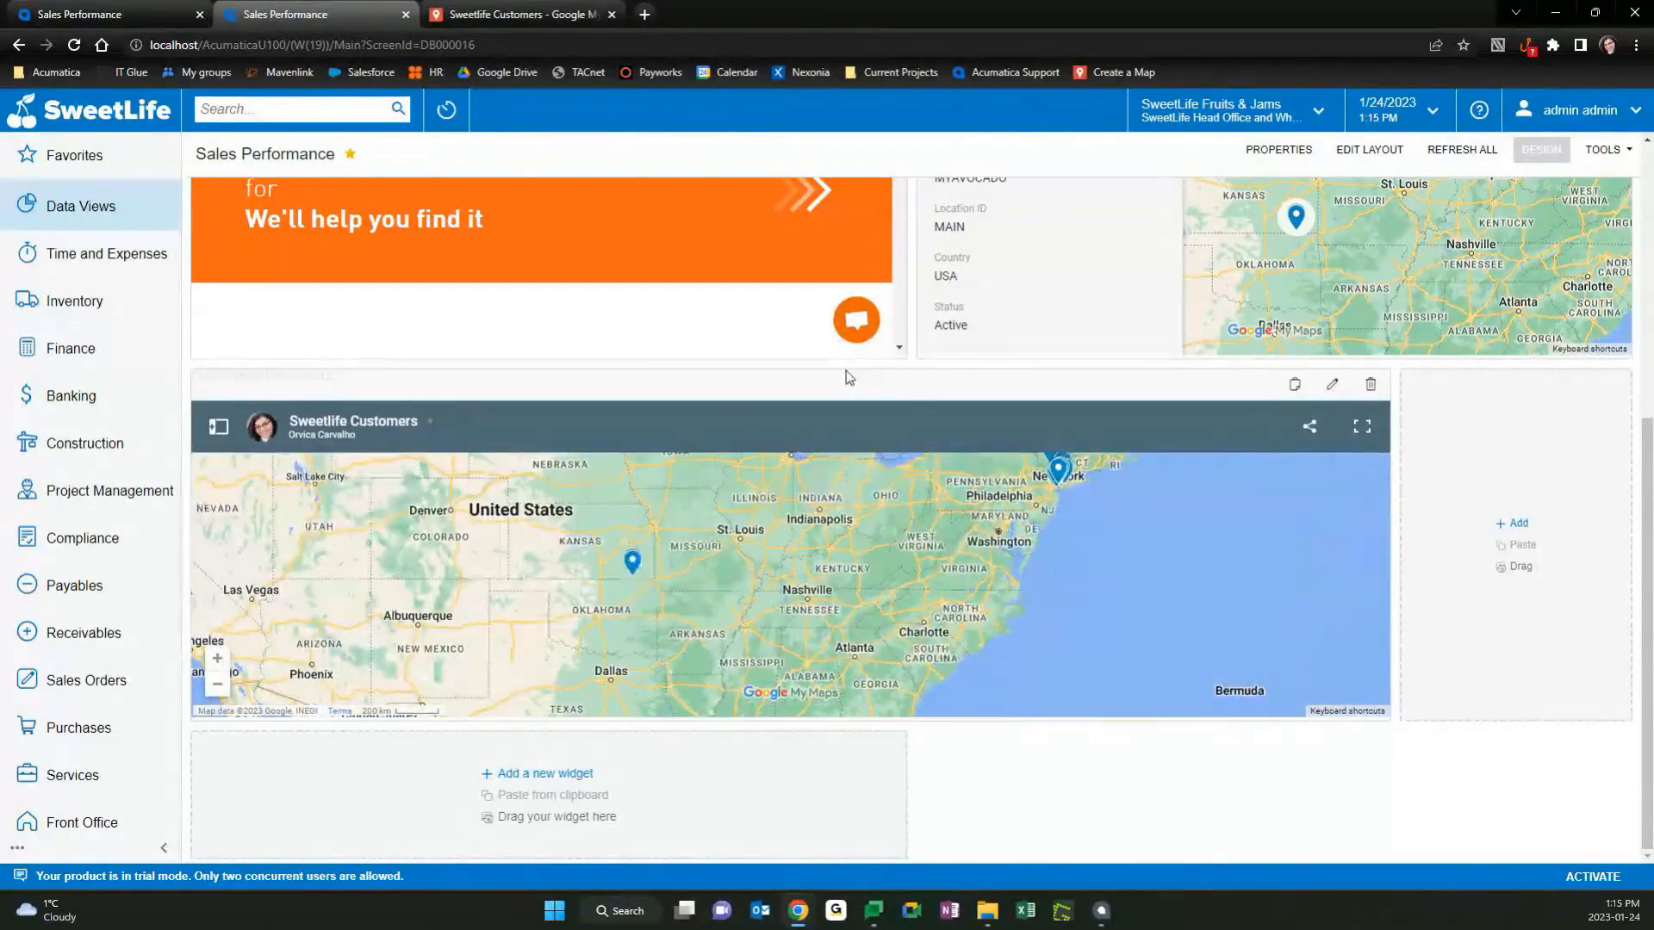
# Check the source and caption in The Answer Company widget's properties and close them without changes.
pyautogui.scroll(3, 846, 376)
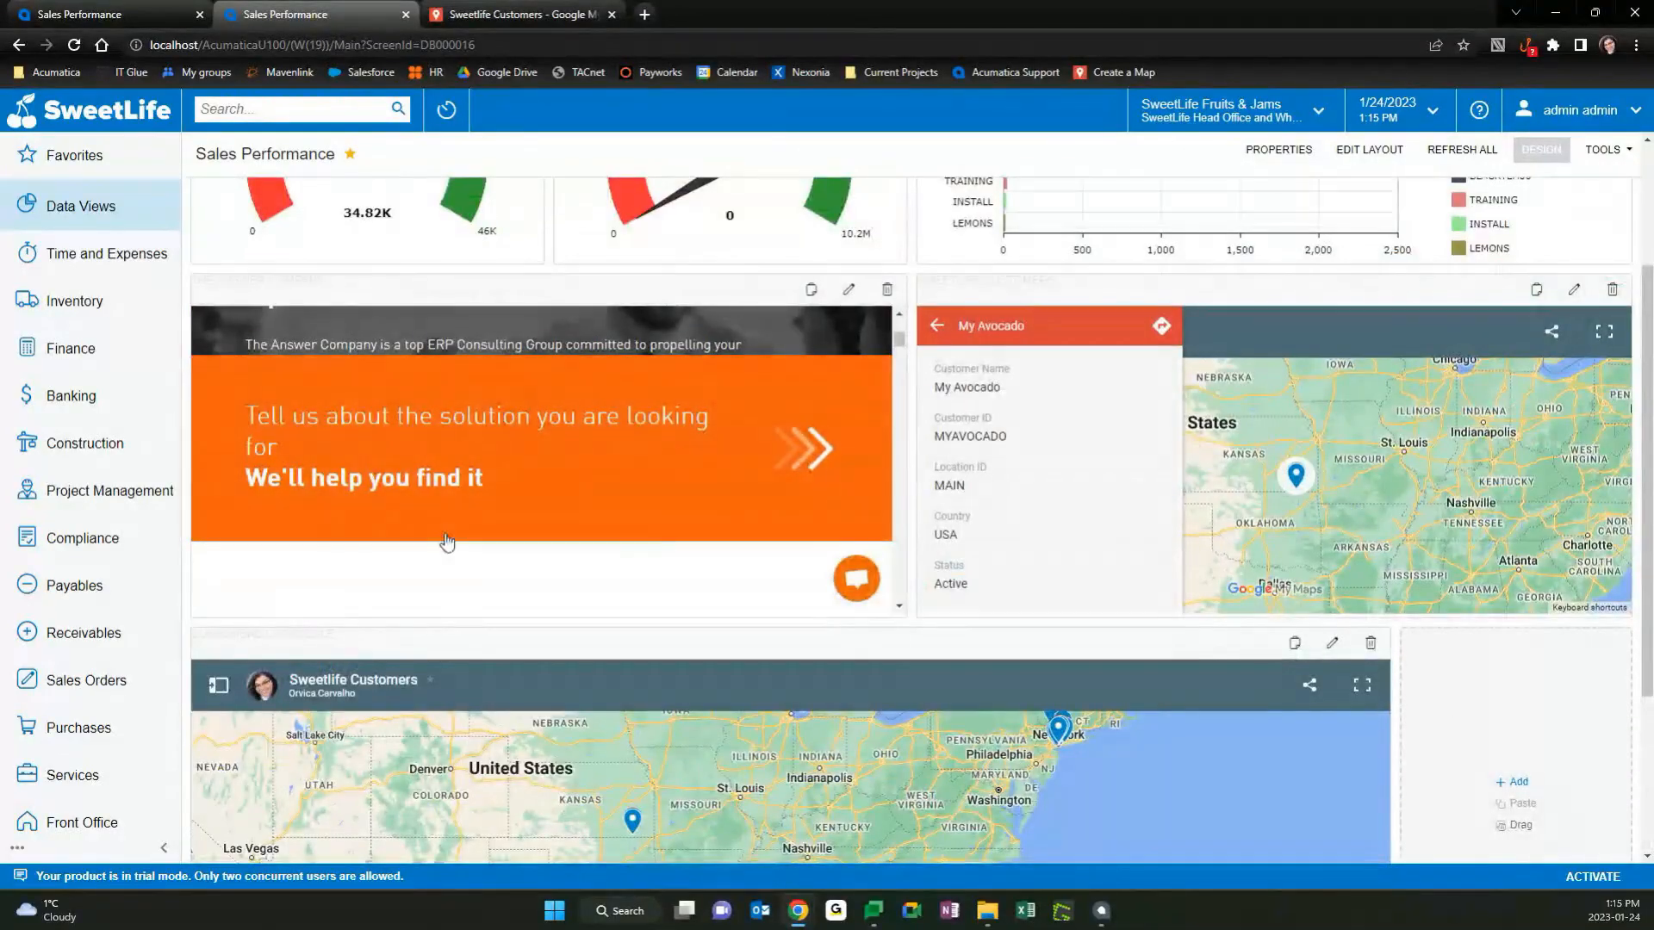
pyautogui.scroll(3, 575, 454)
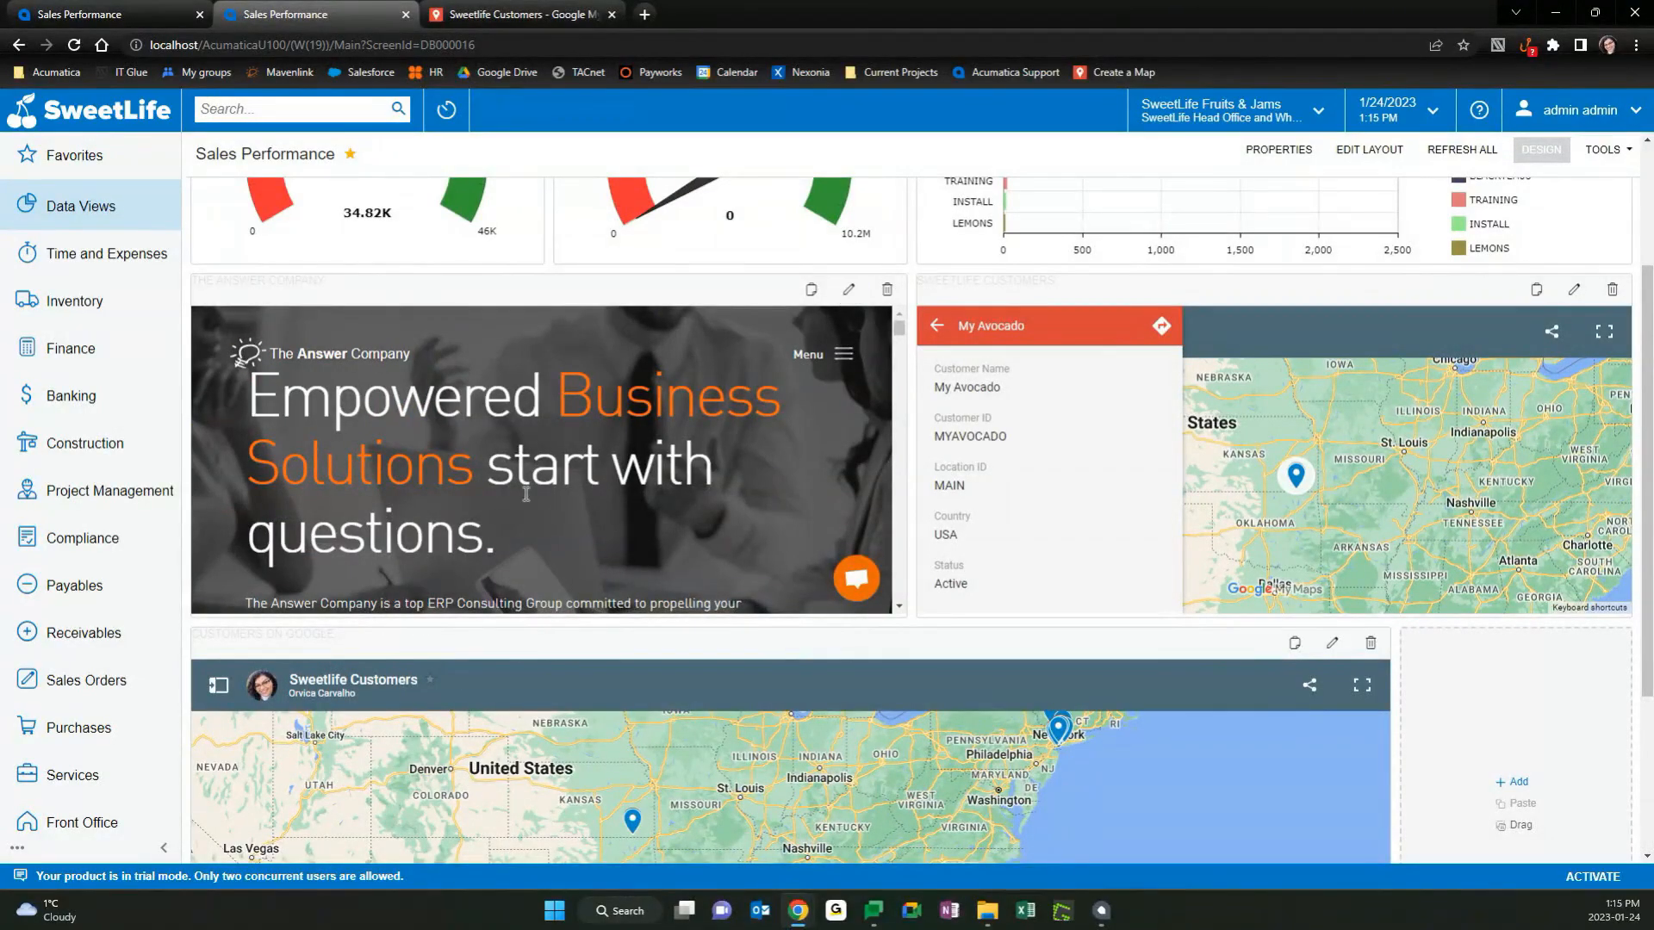
pyautogui.click(848, 289)
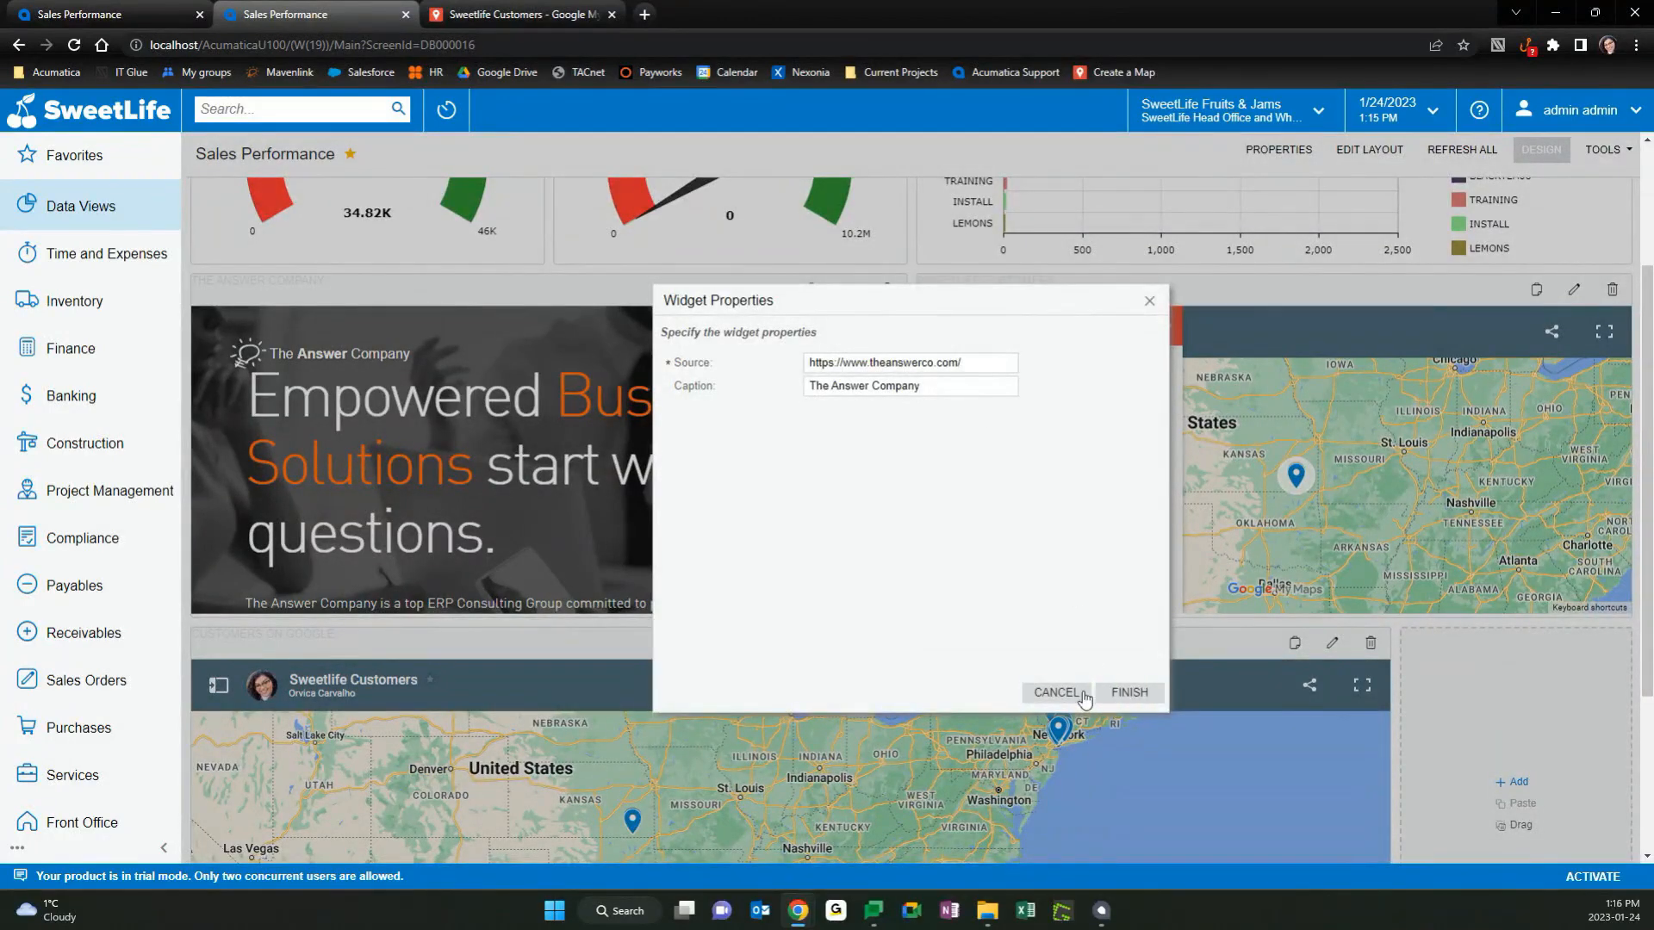
pyautogui.click(1132, 692)
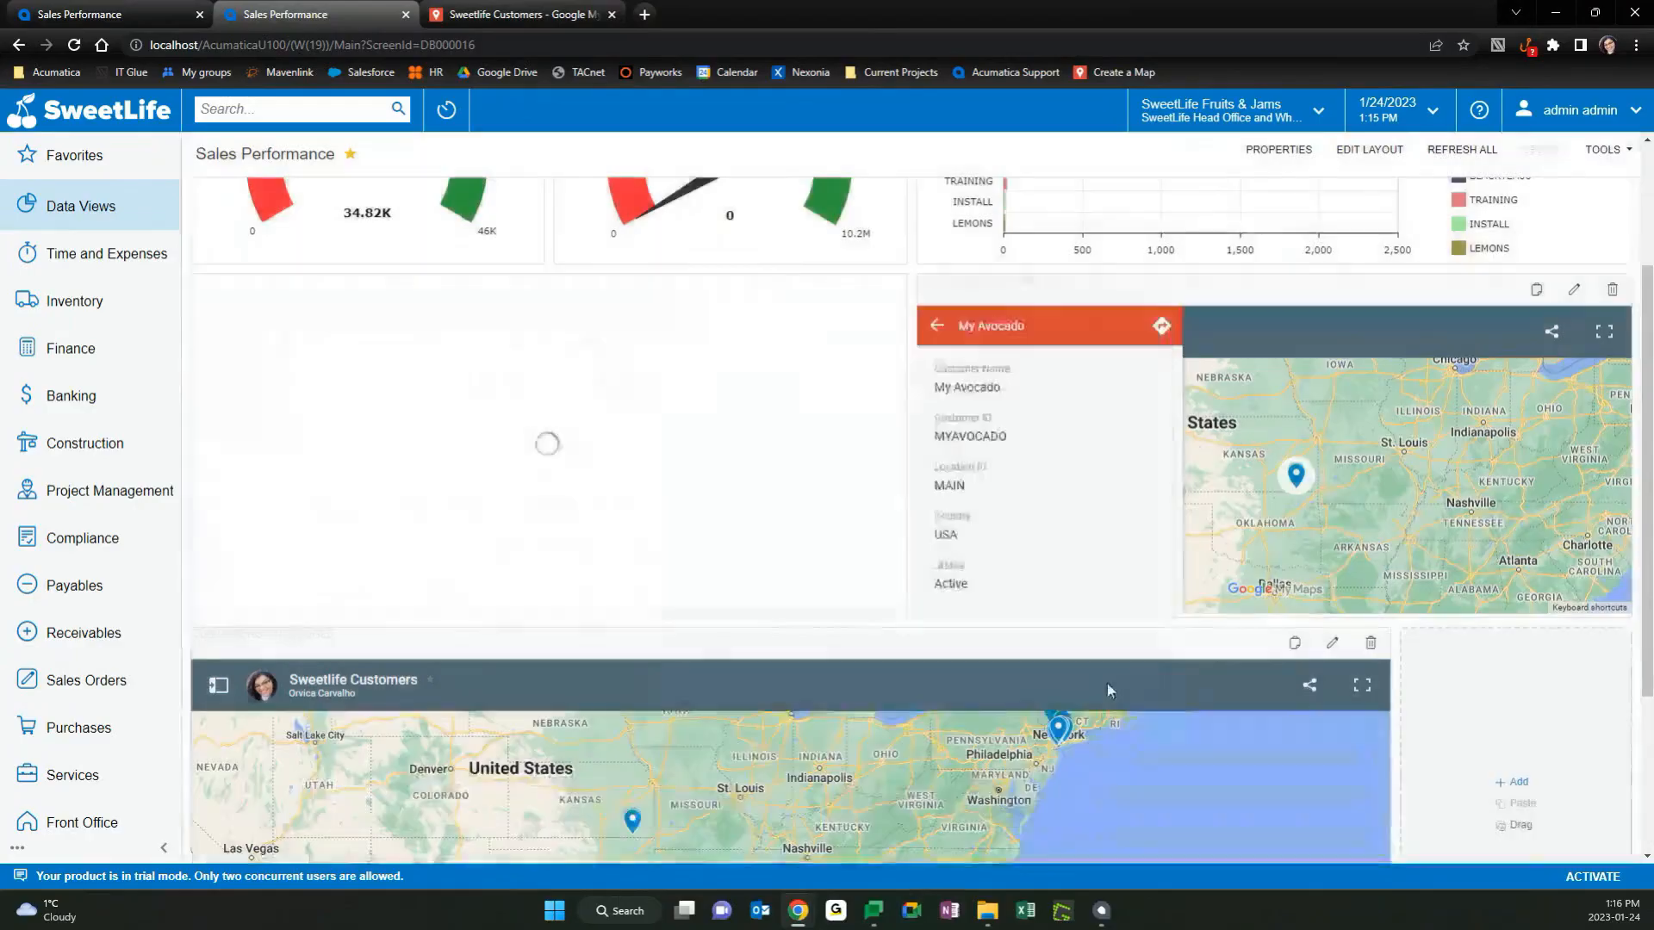
# Look over the finished dashboard and open the signed-in user's profile to check its Home Page setting.
pyautogui.scroll(1, 638, 538)
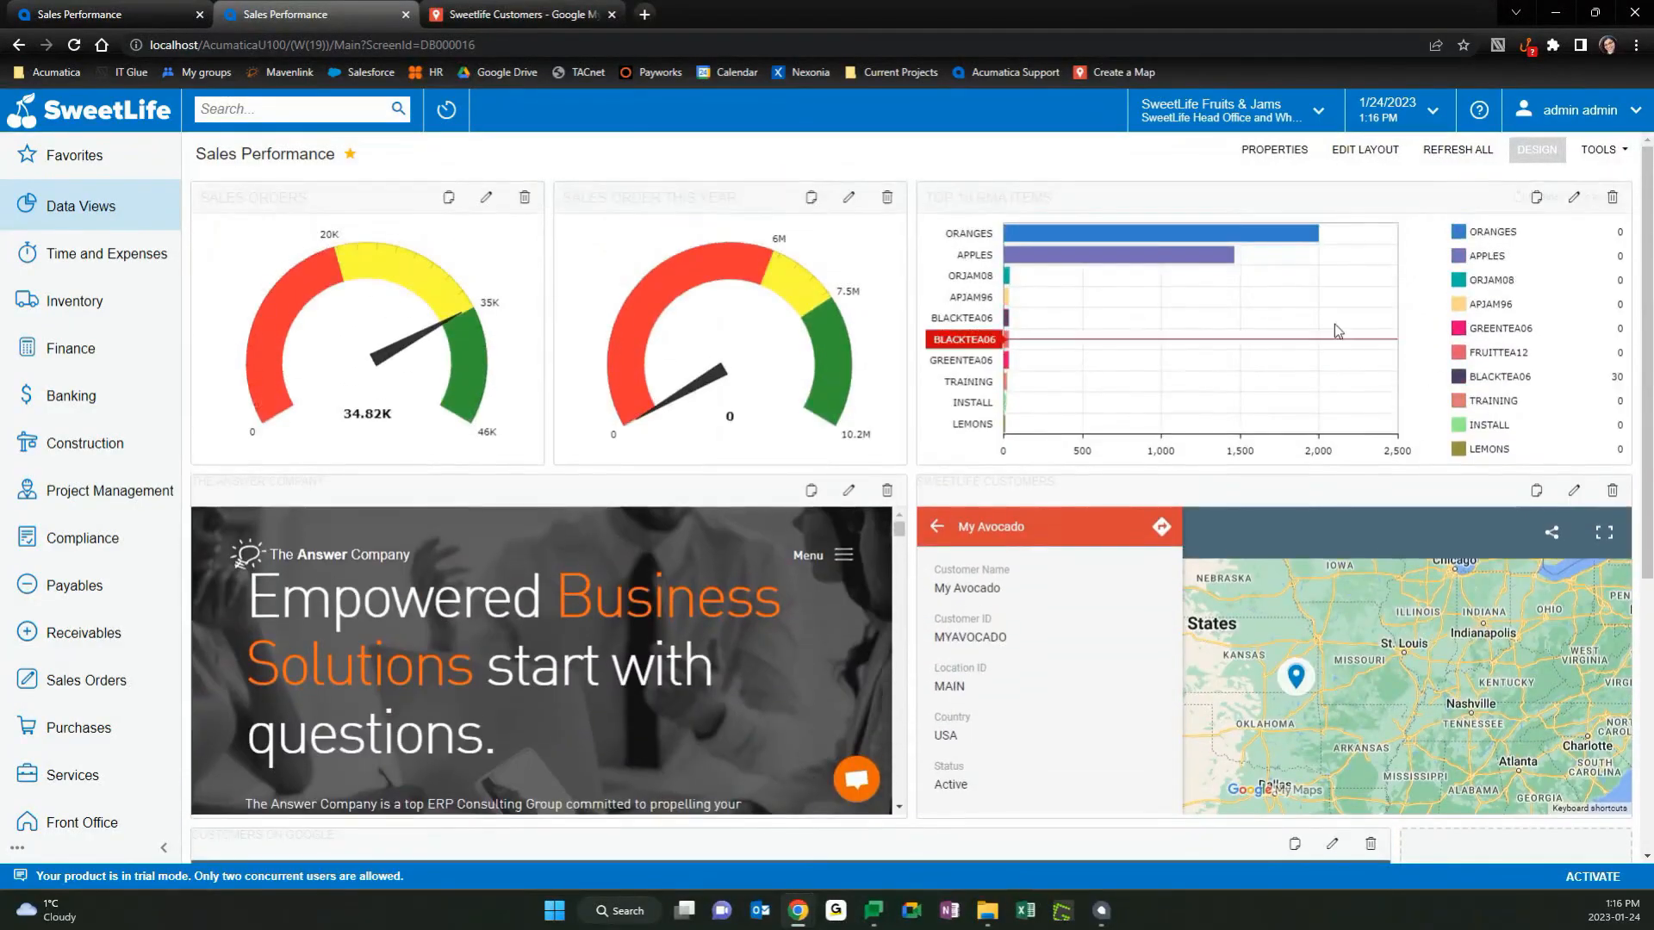
pyautogui.scroll(-5, 1430, 482)
pyautogui.scroll(5, 1436, 571)
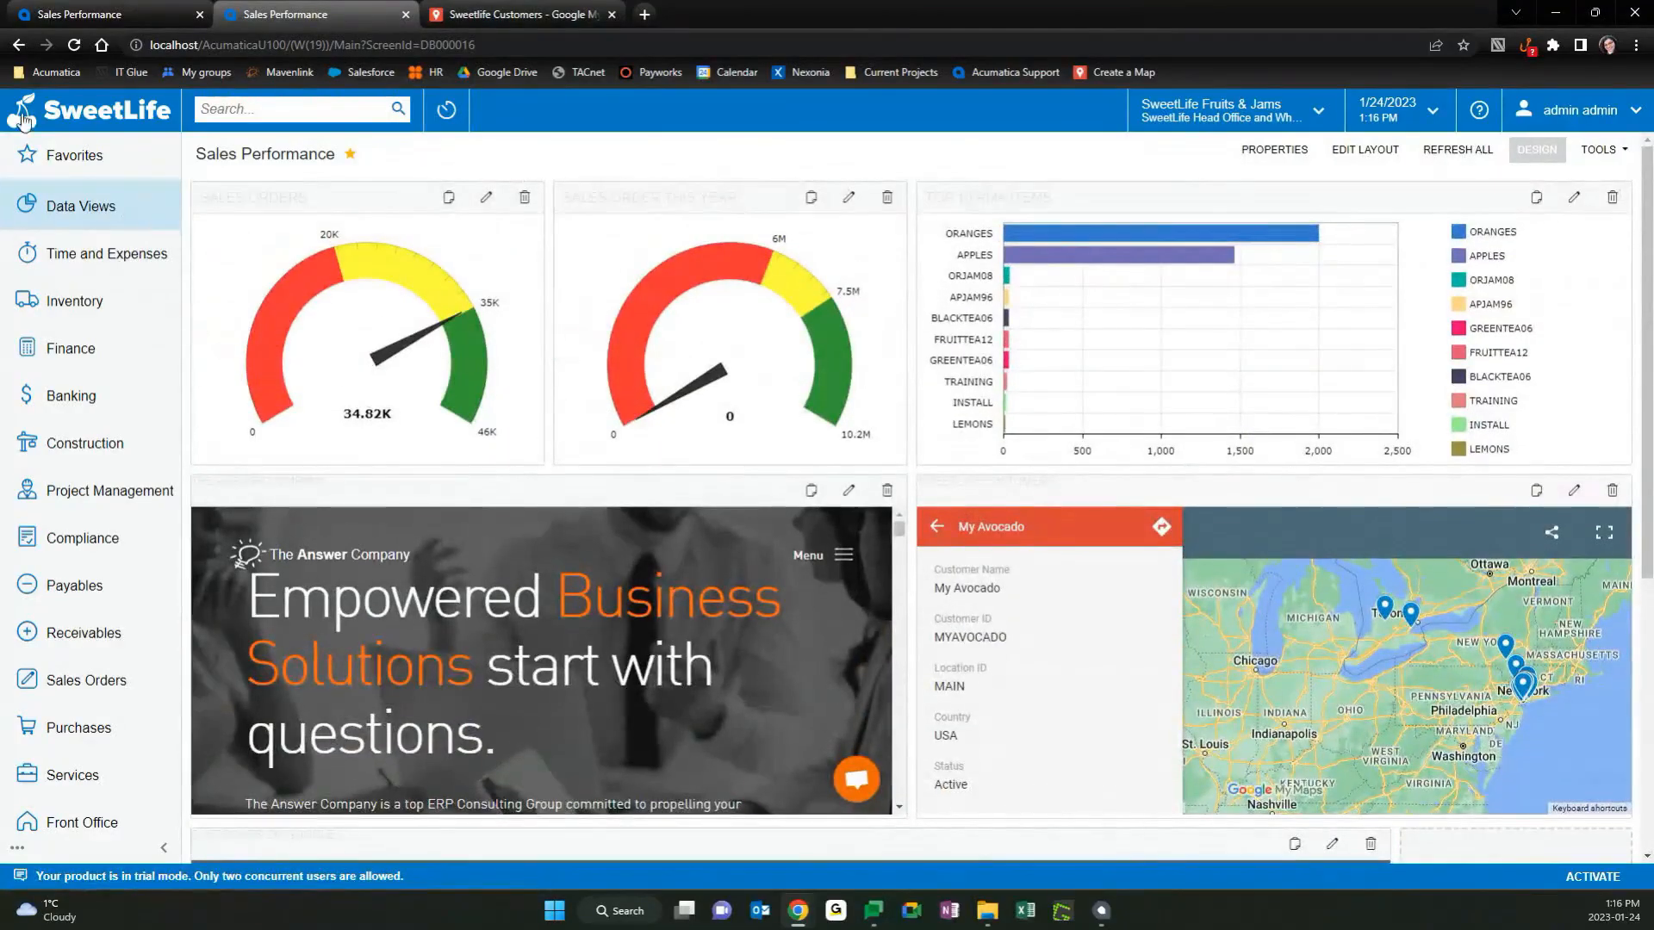
pyautogui.click(1574, 93)
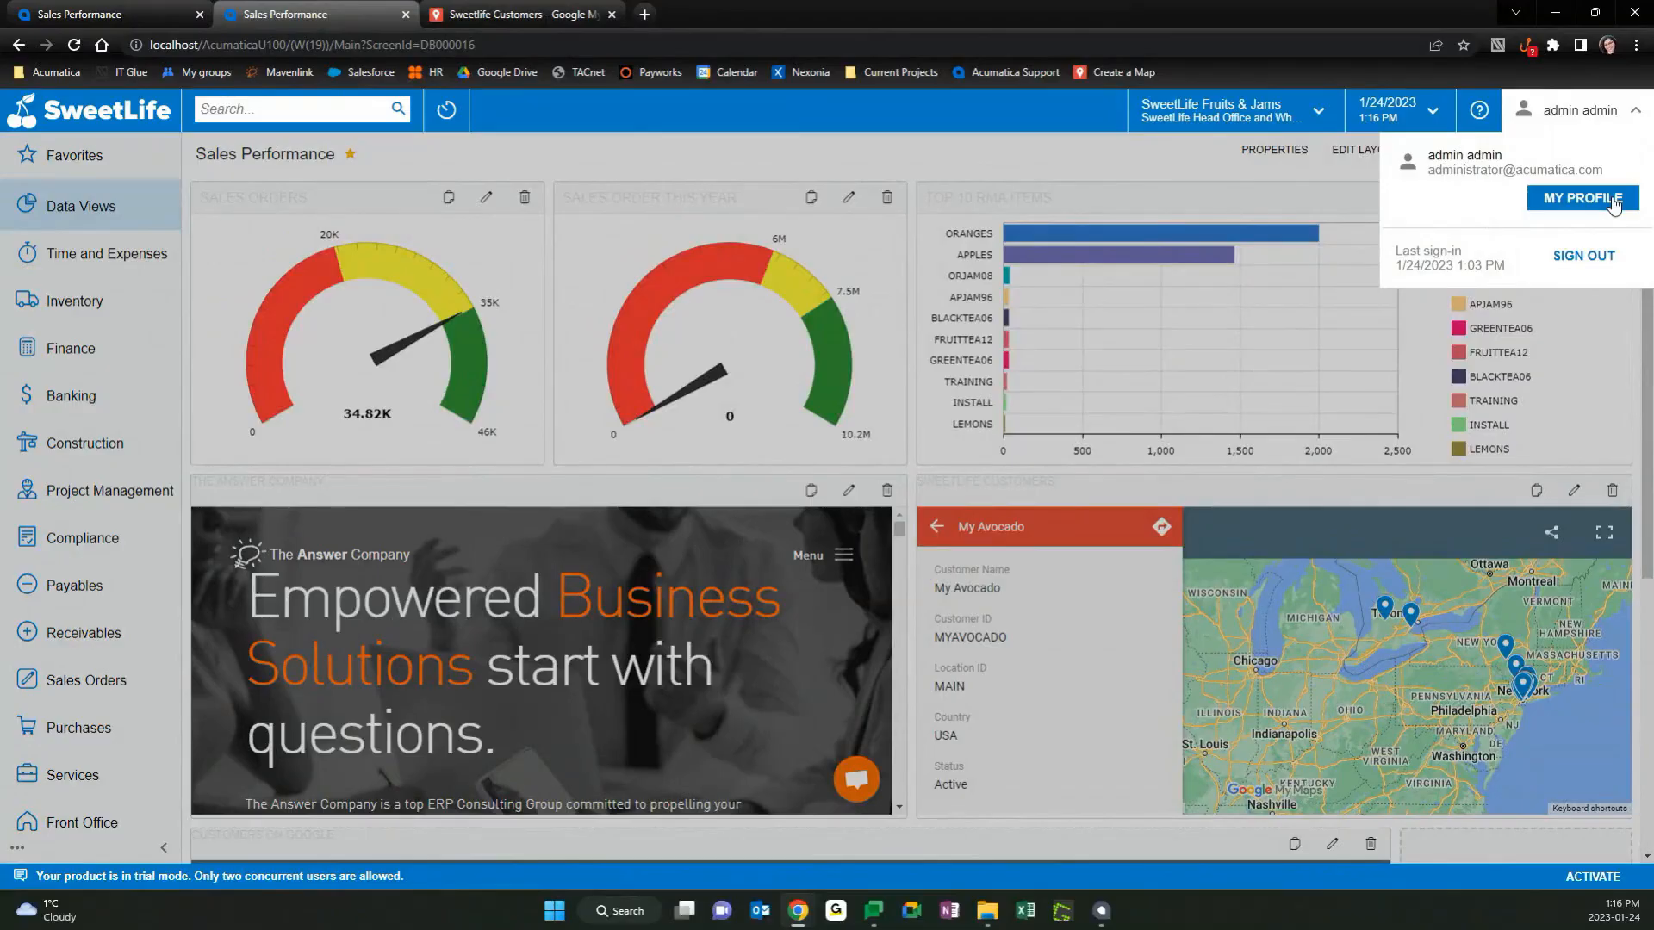
pyautogui.click(1569, 116)
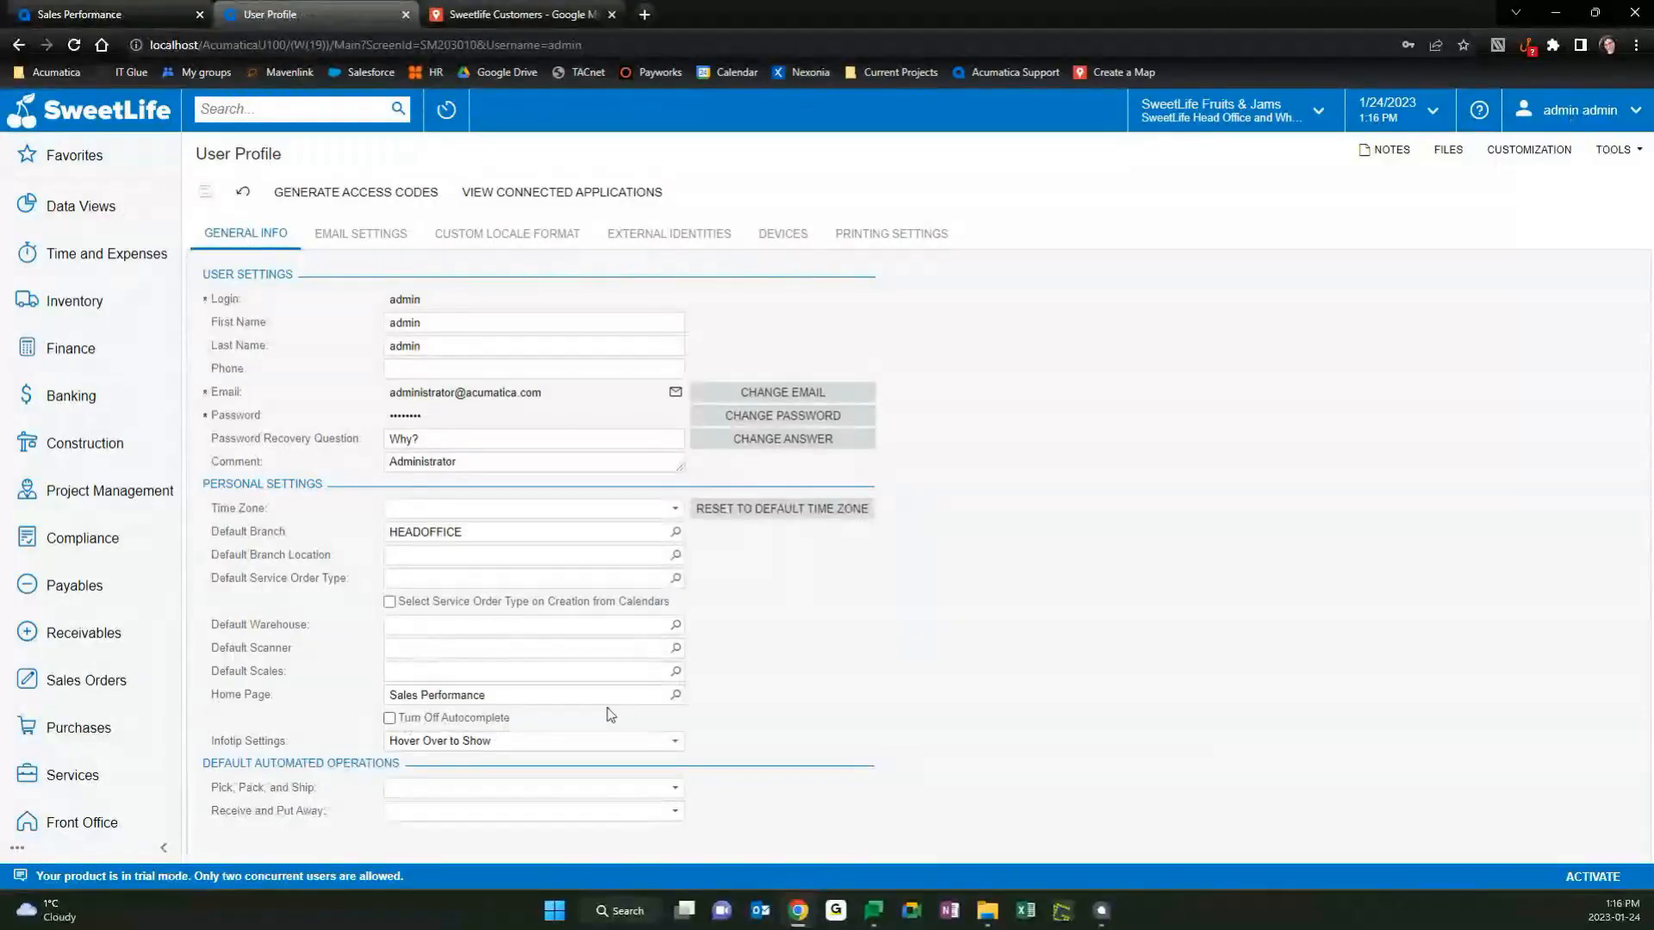
# Choose the Sales Performance dashboard as the Home Page in the user profile's personal settings.
pyautogui.click(676, 694)
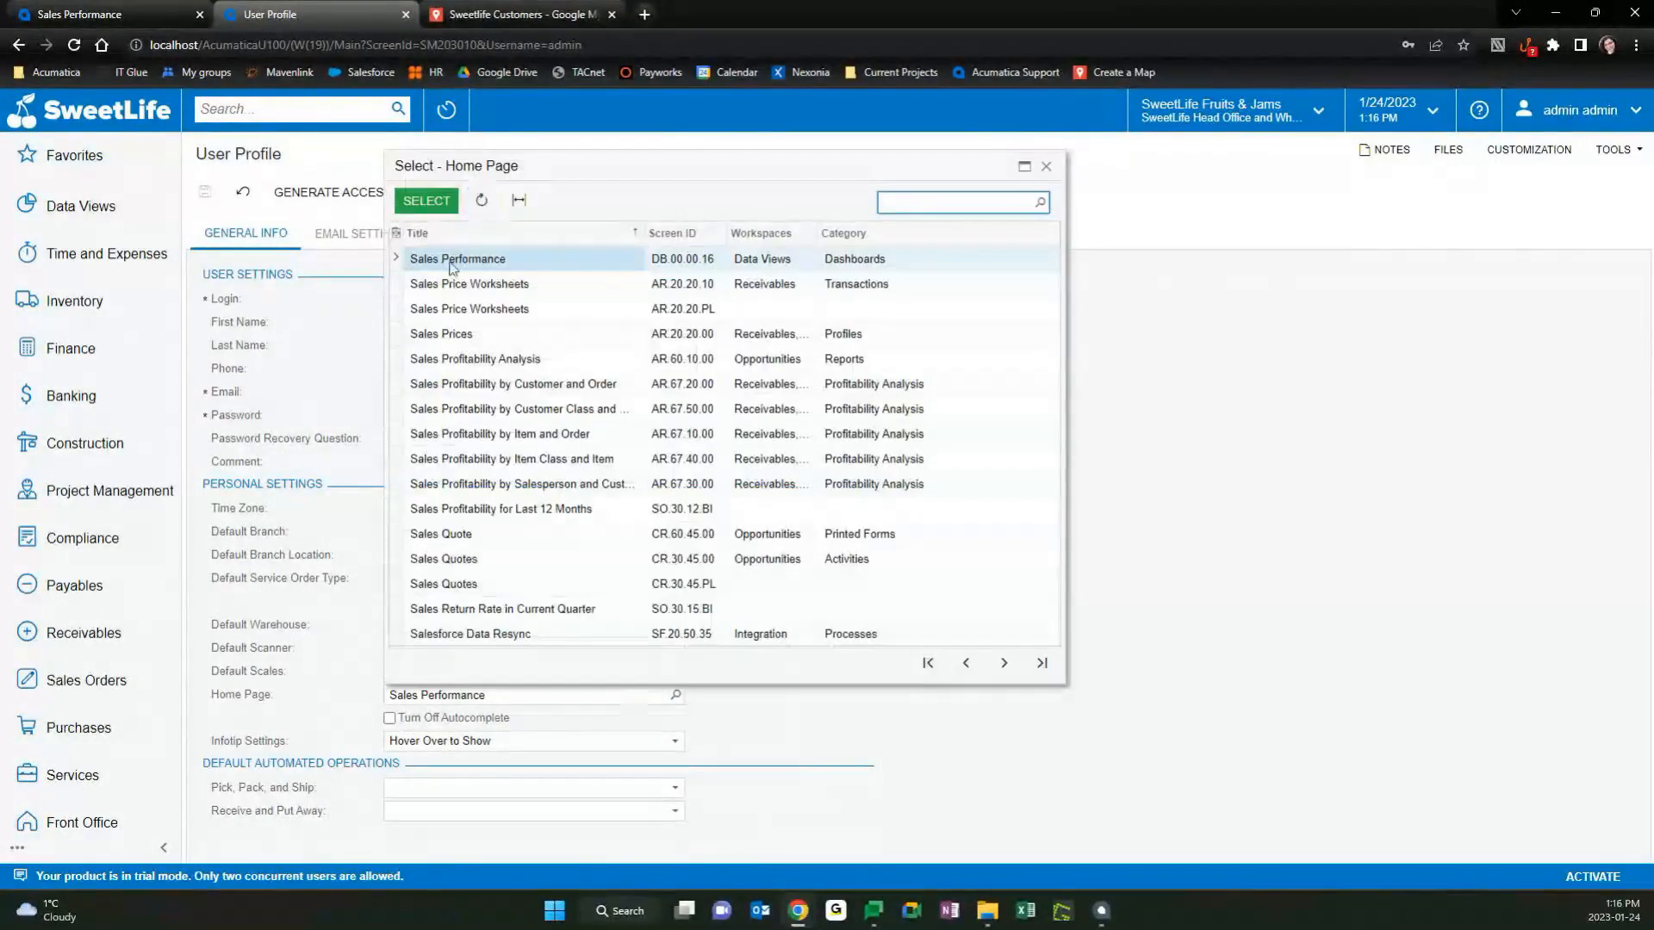
pyautogui.click(850, 258)
pyautogui.doubleClick(850, 257)
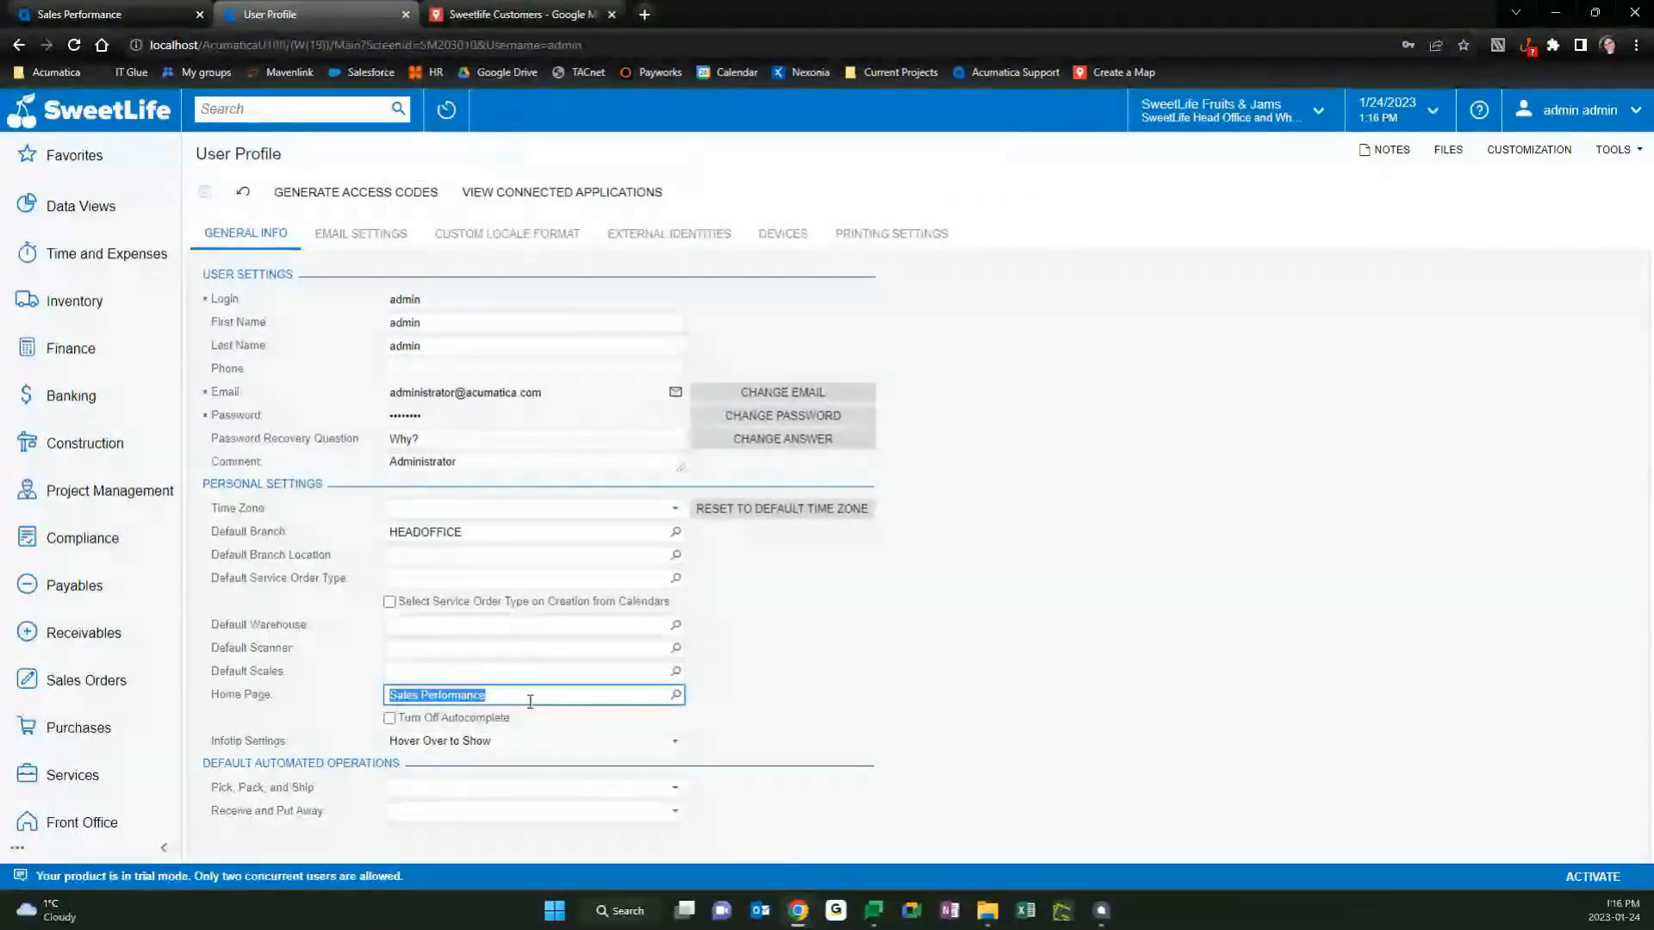
# Sign out, sign back in with the prefilled credentials and look over the Sales Performance dashboard that loads as home page.
pyautogui.click(1580, 109)
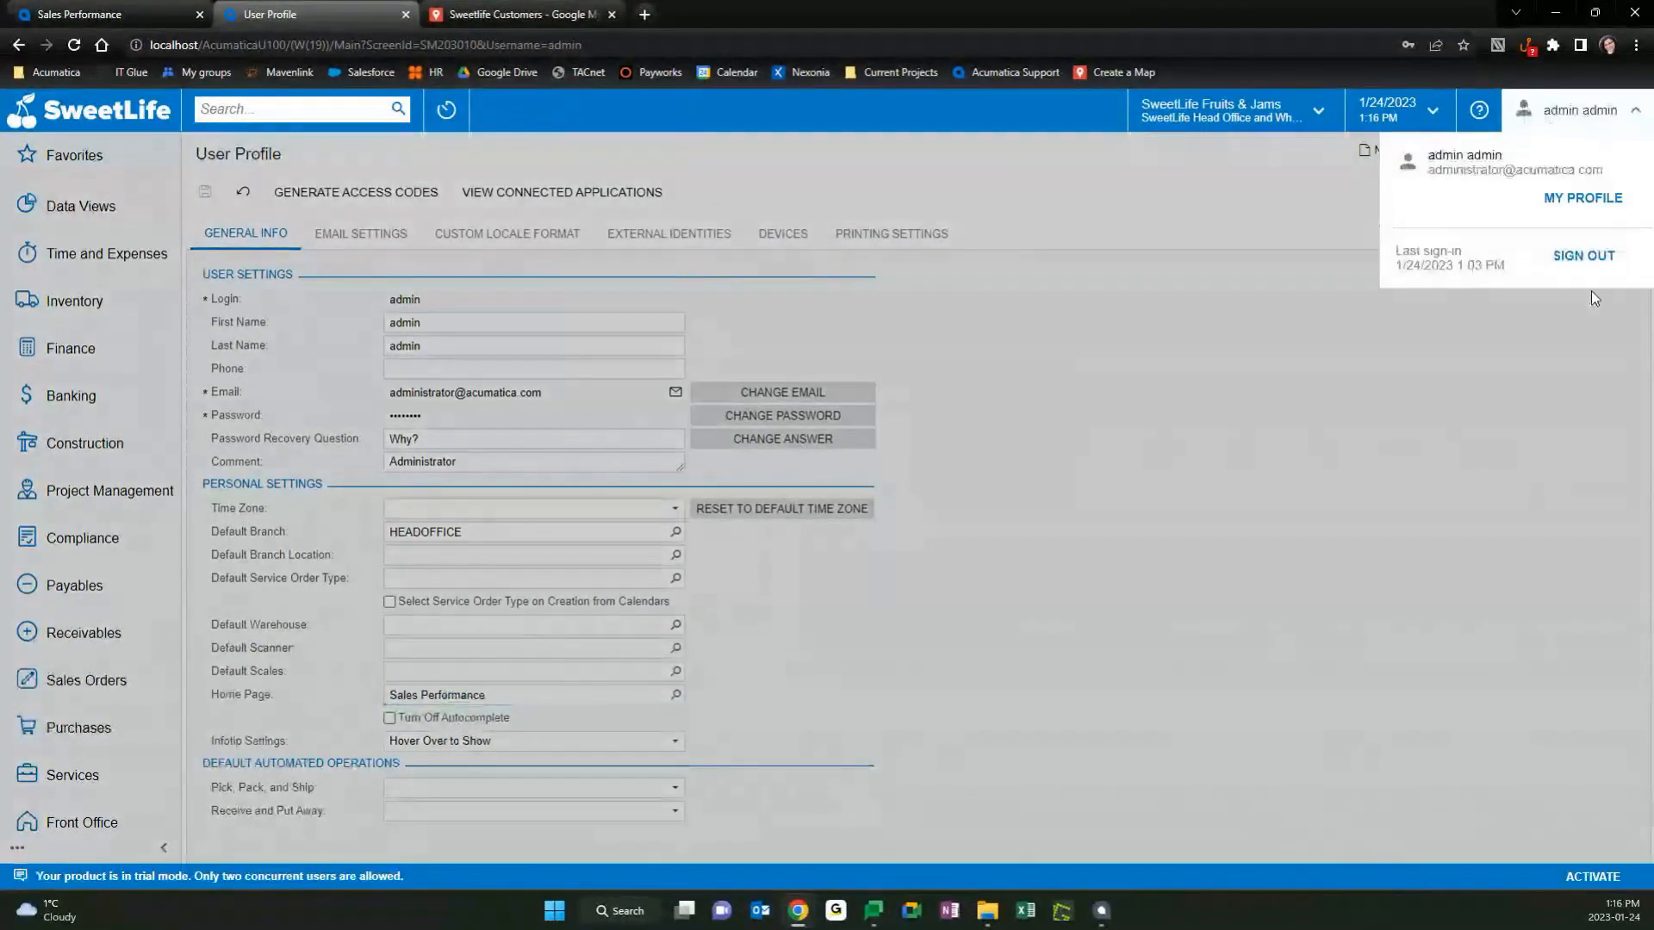
pyautogui.click(1585, 263)
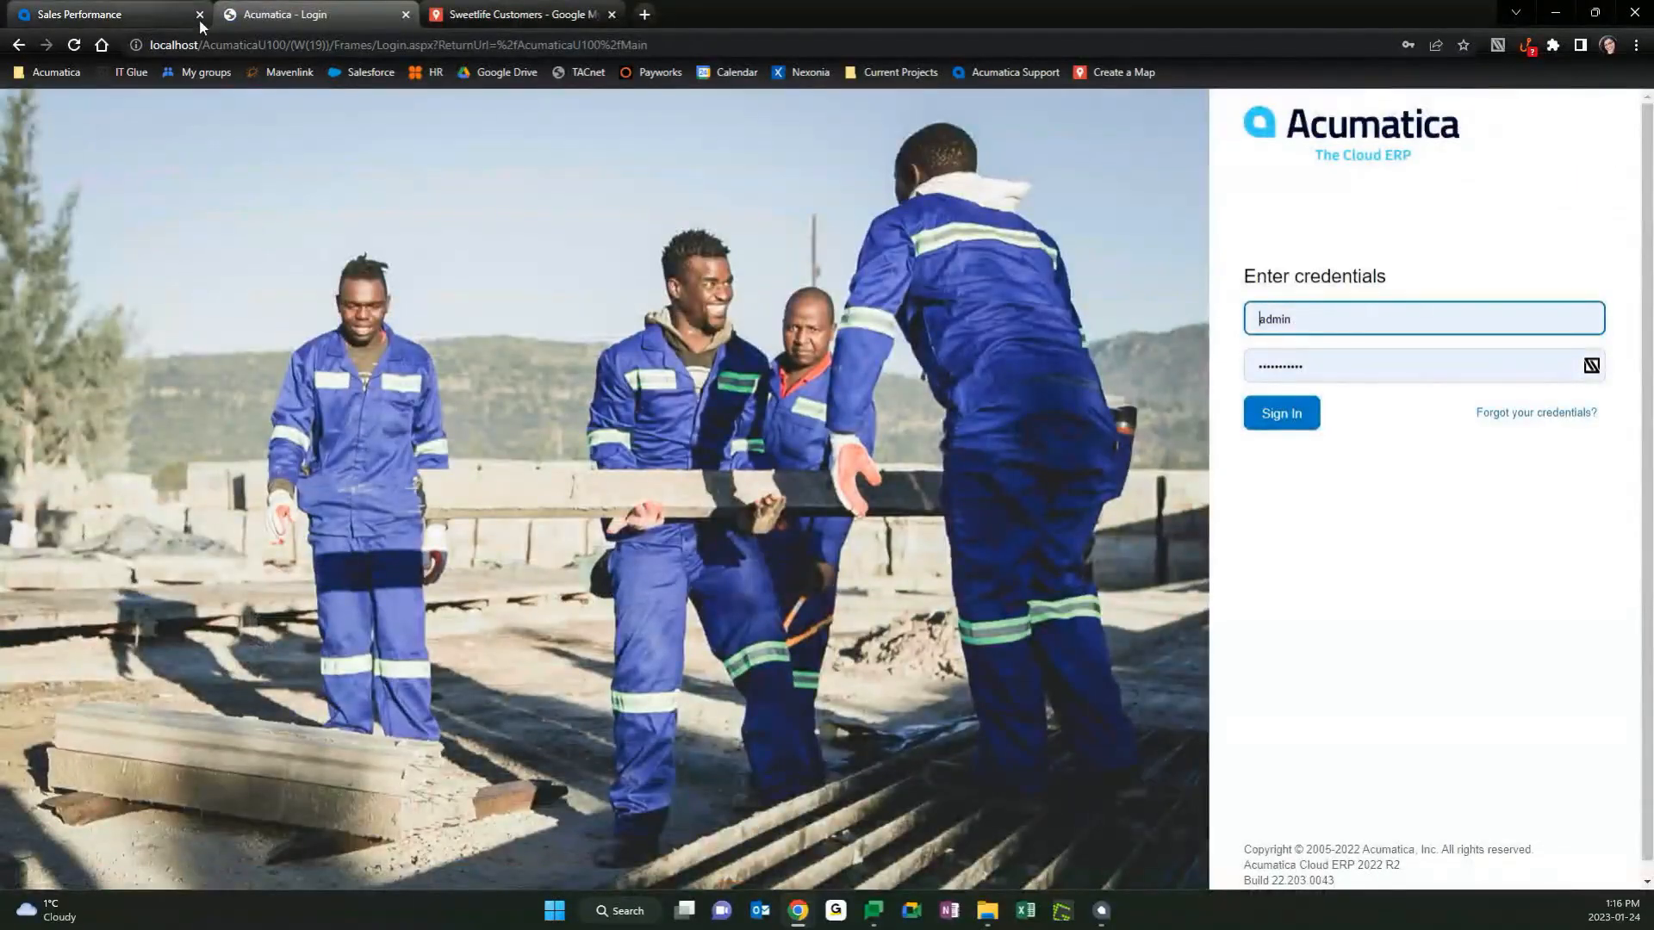
pyautogui.click(1299, 410)
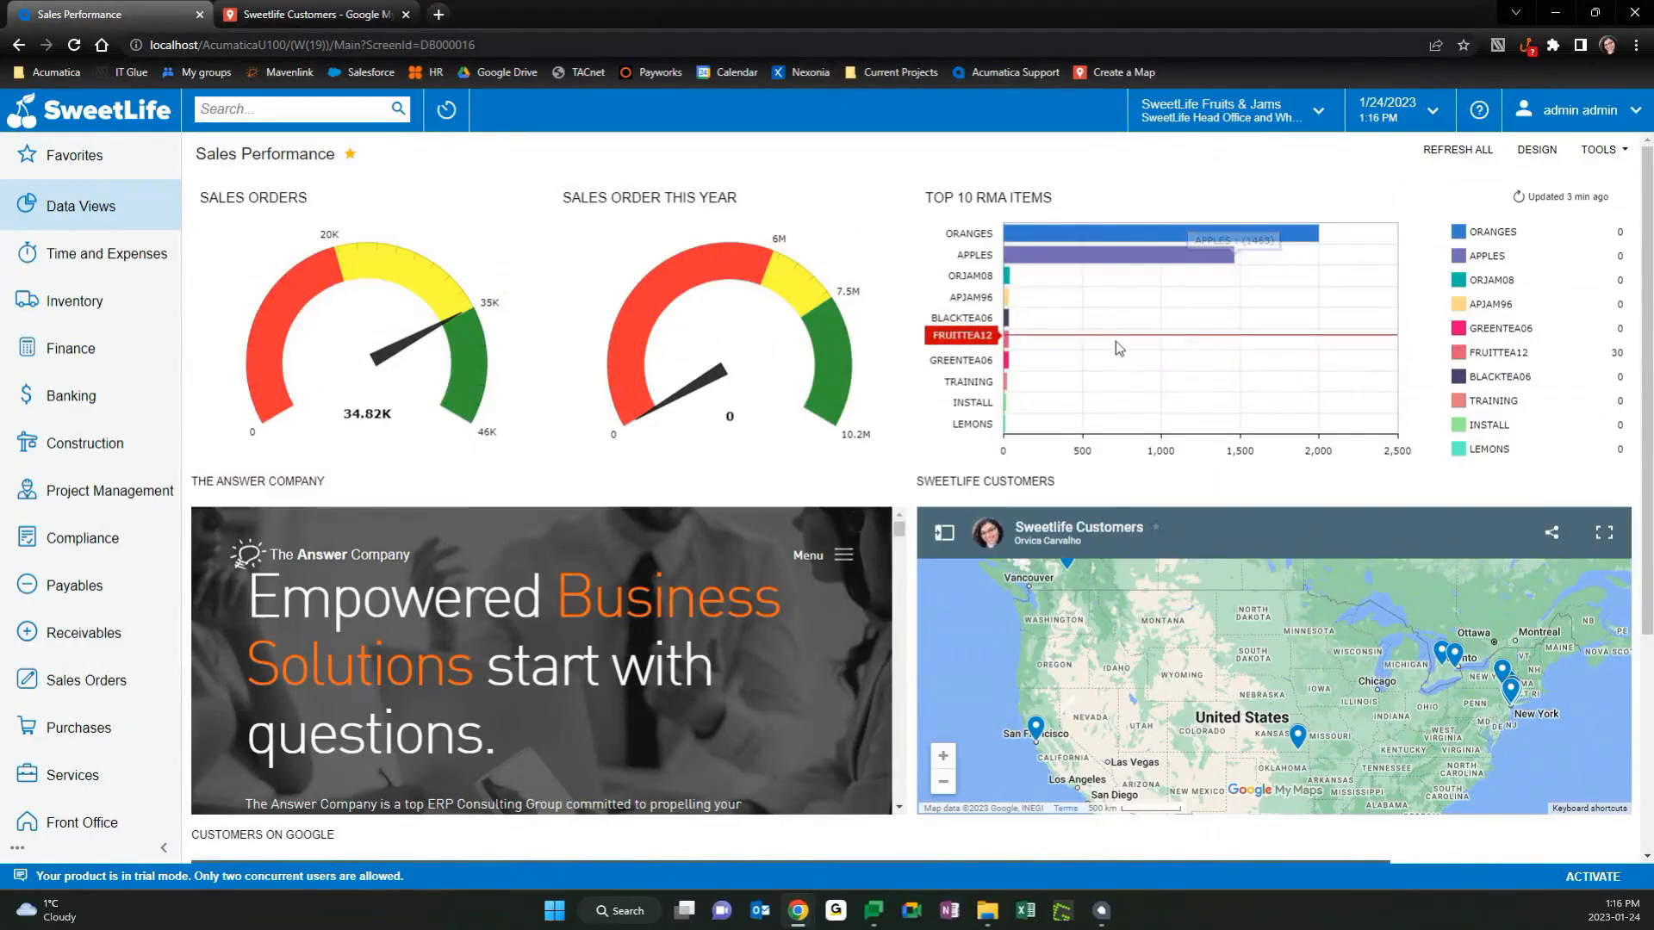
pyautogui.scroll(-4, 900, 474)
pyautogui.scroll(4, 671, 553)
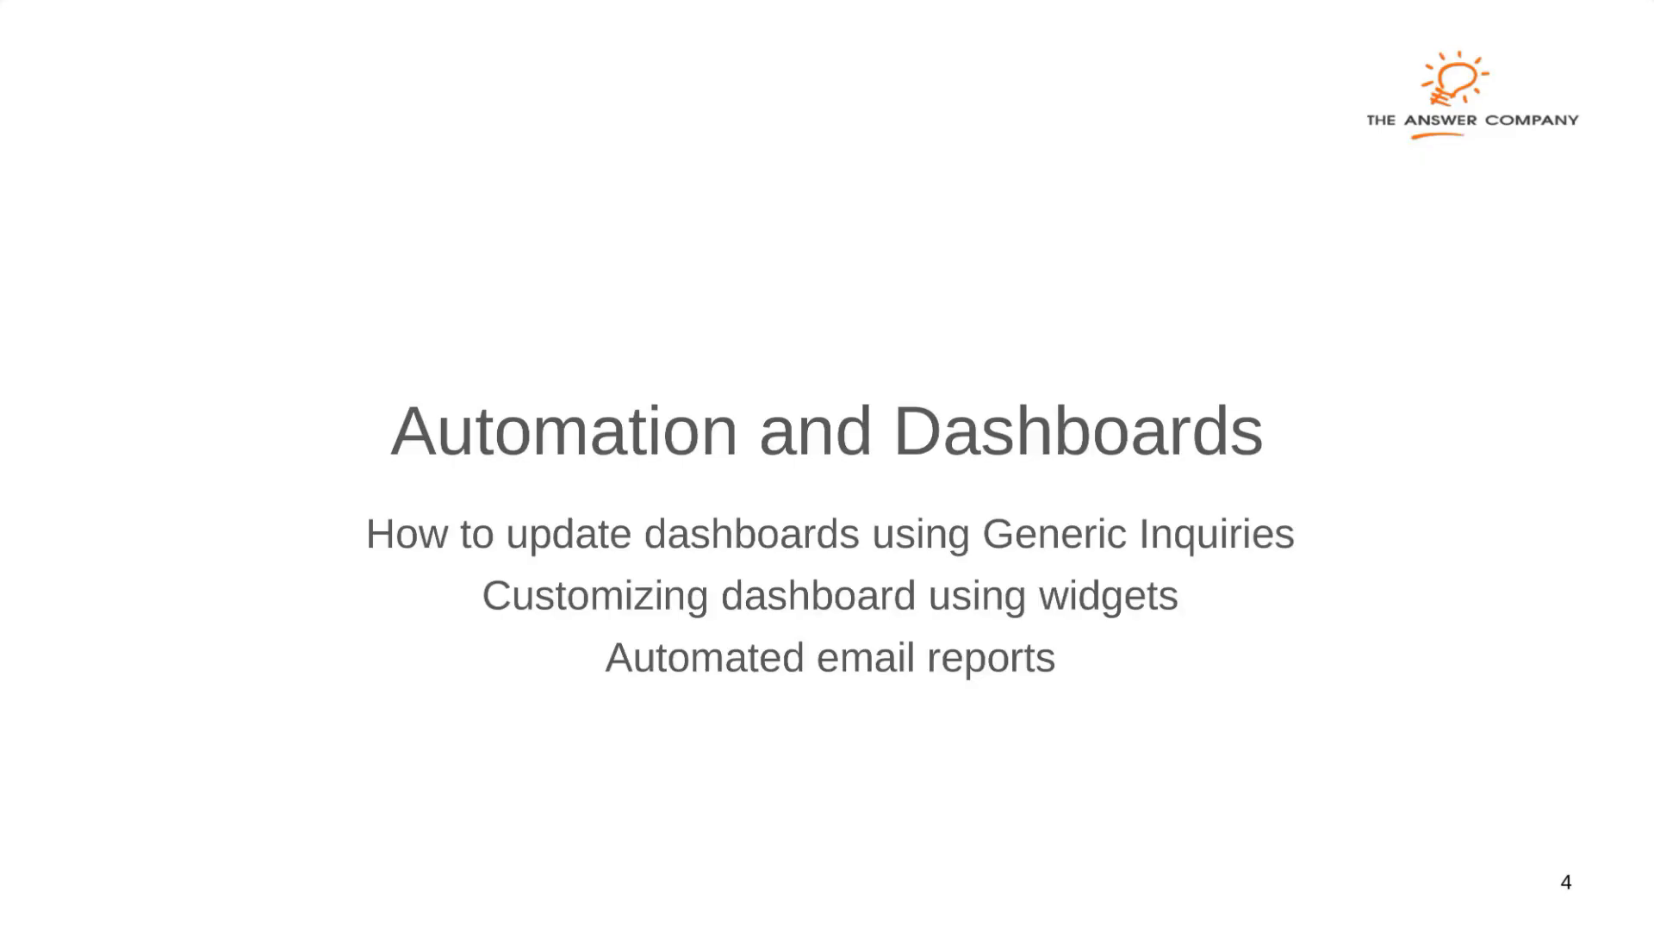
pyautogui.press('Right')
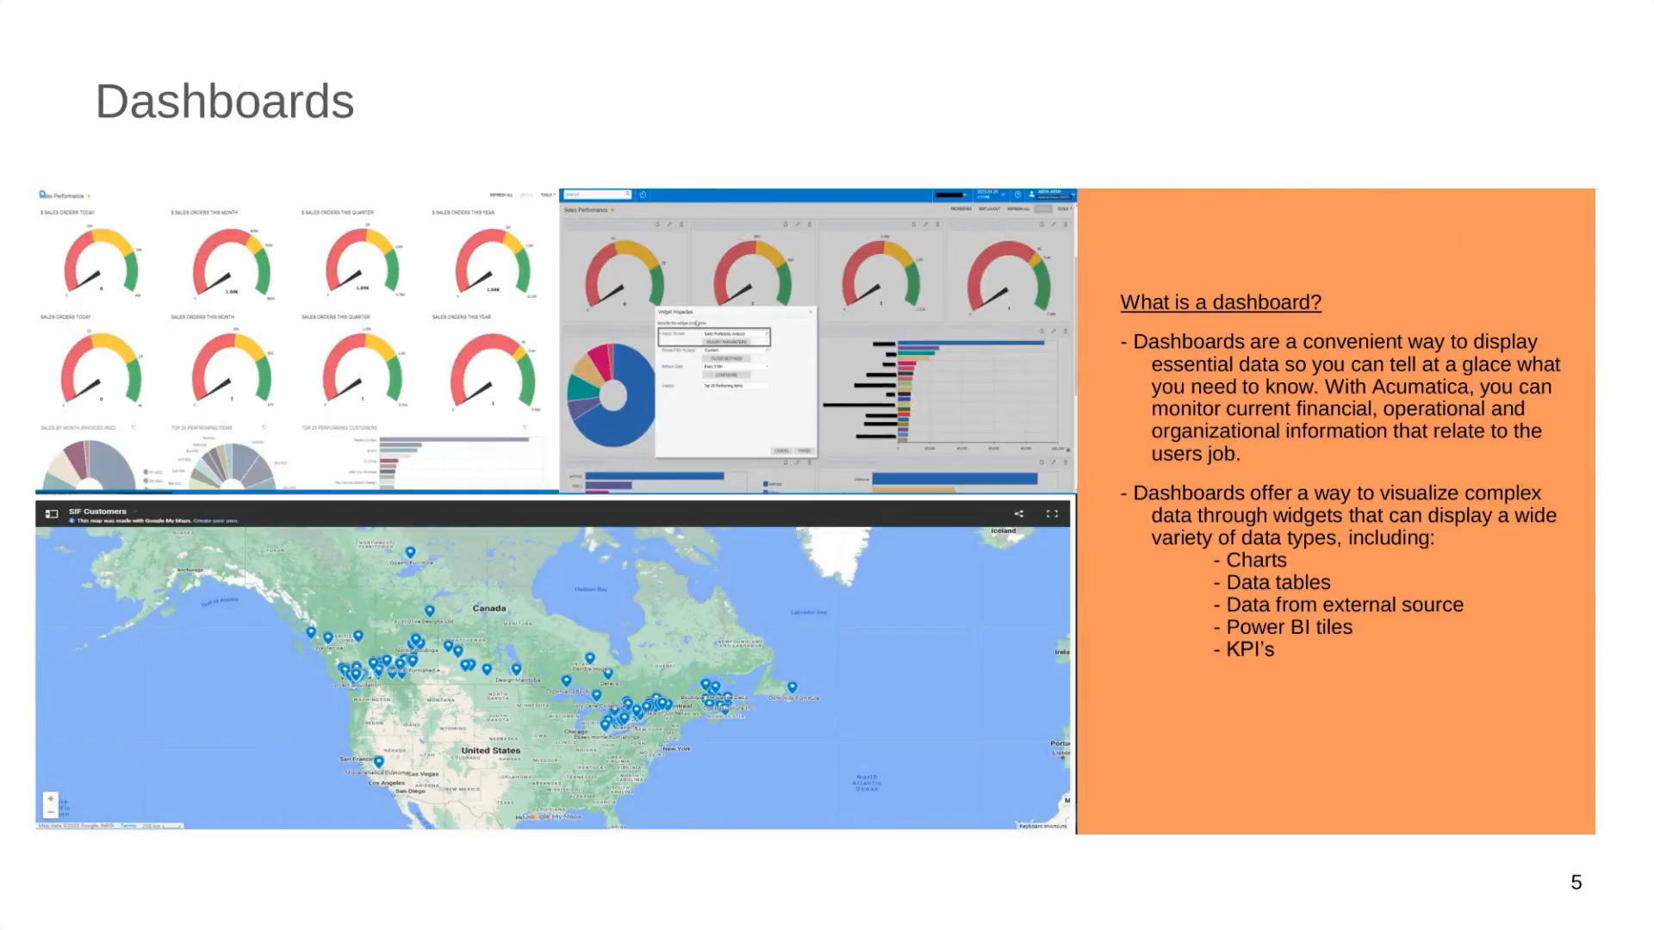
pyautogui.press('Right')
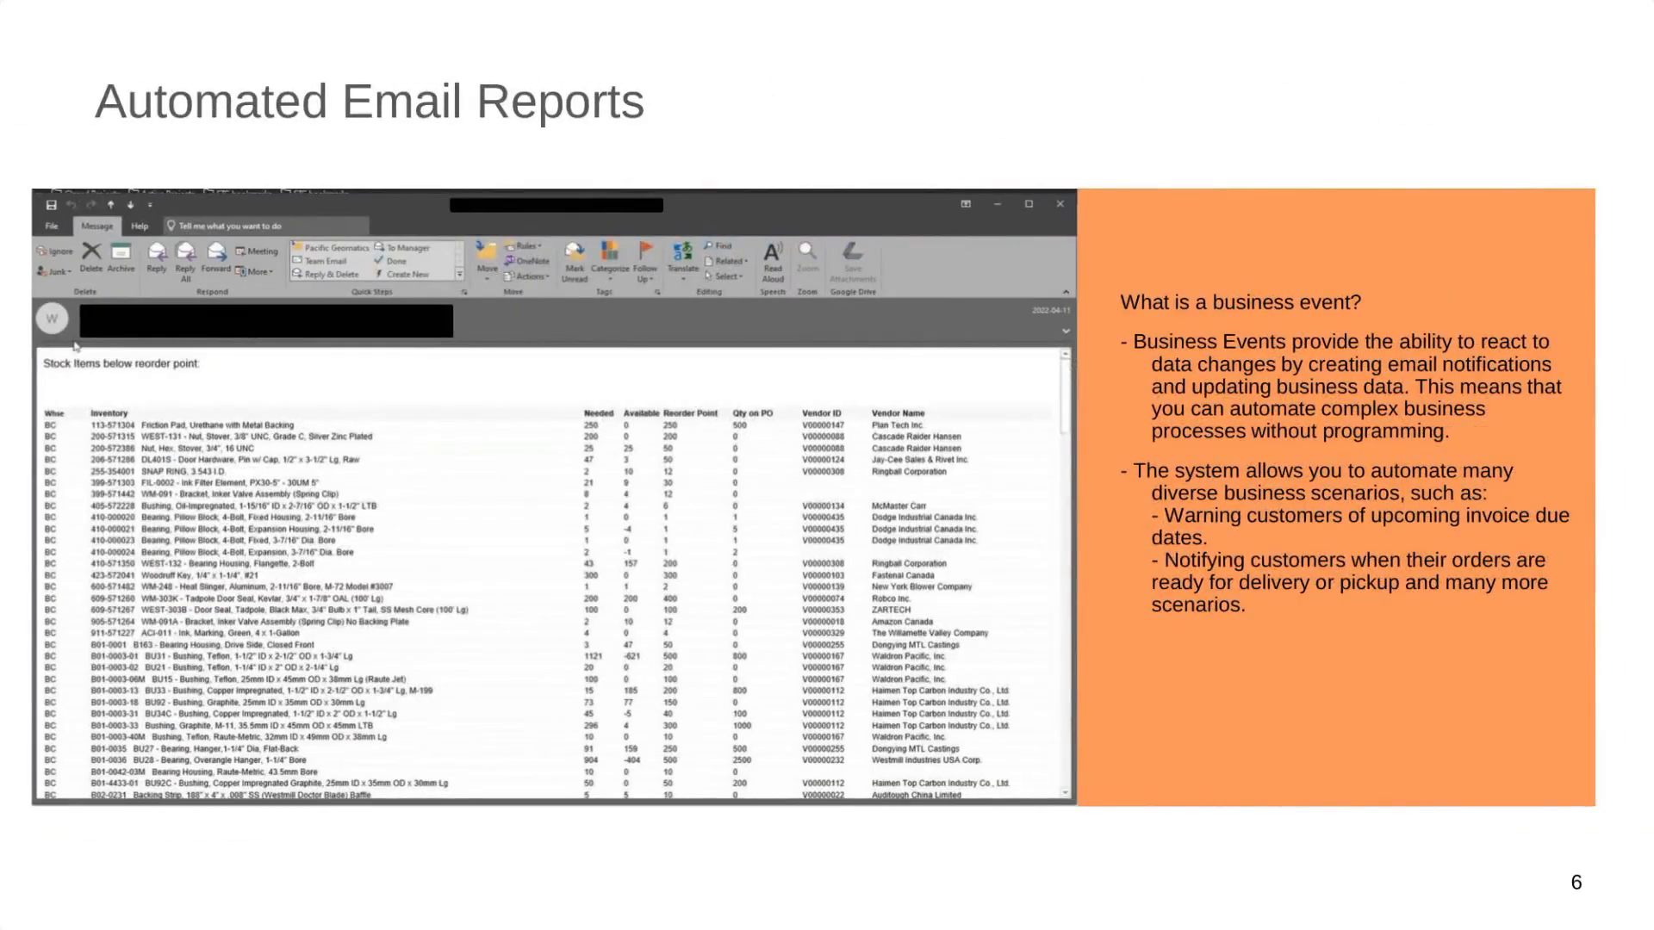
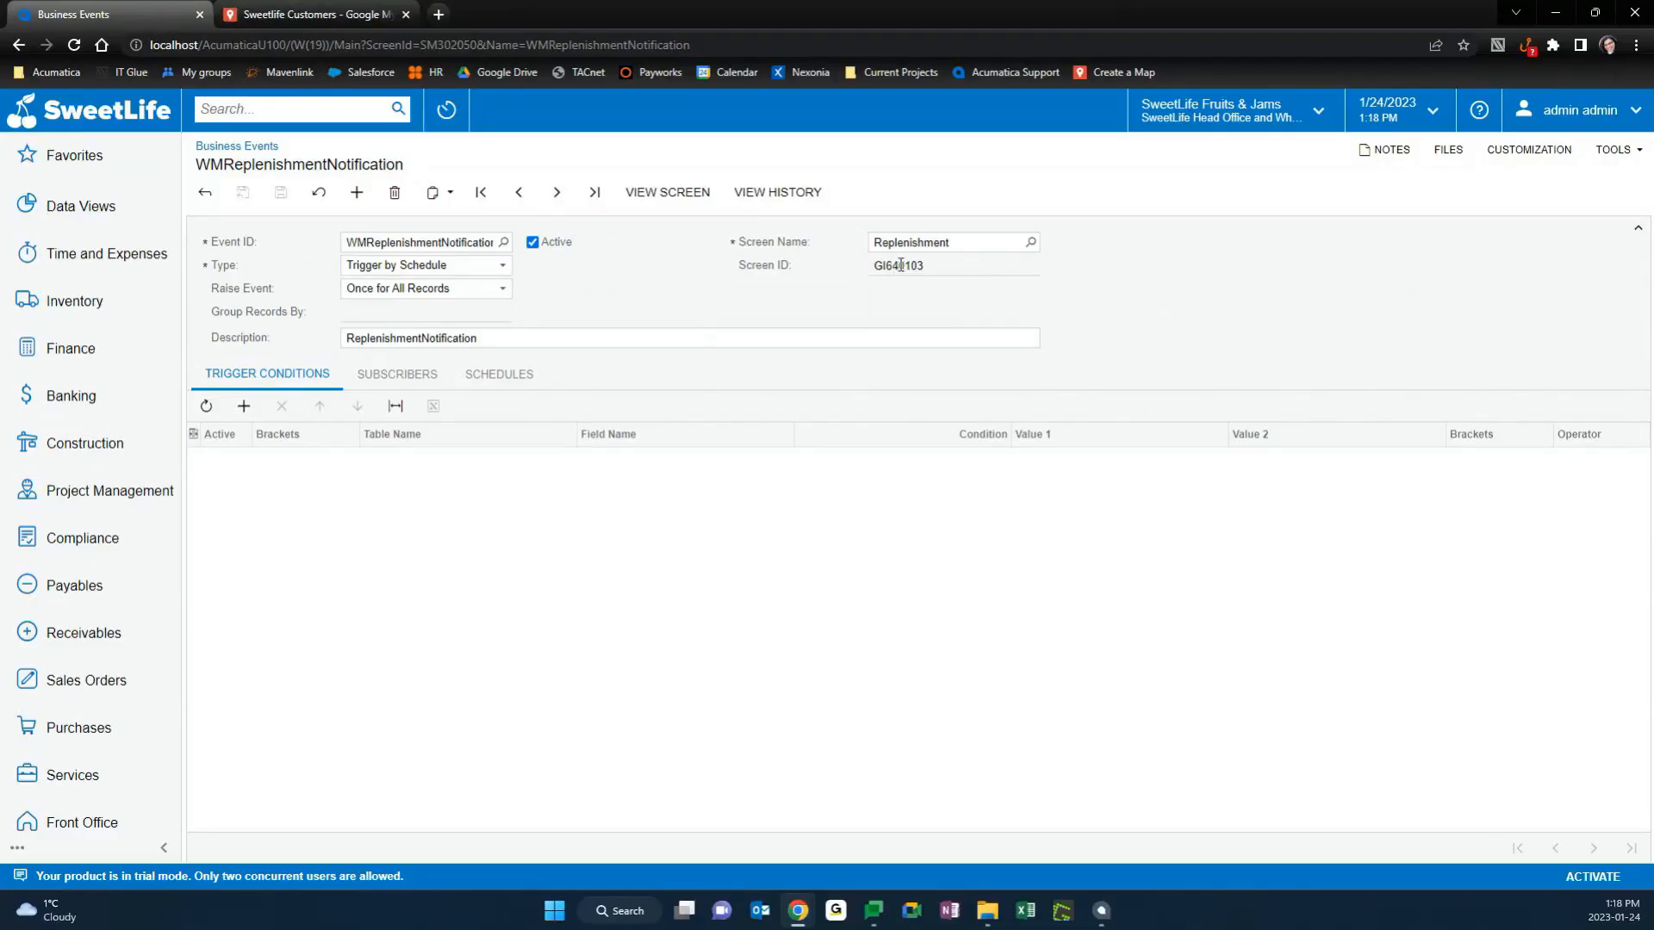
# Highlight the business event's screen ID, search the menu for Gen and open the Generic Inquiry form in a separate tab.
pyautogui.moveTo(875, 266); pyautogui.dragTo(924, 266)
pyautogui.click(310, 111)
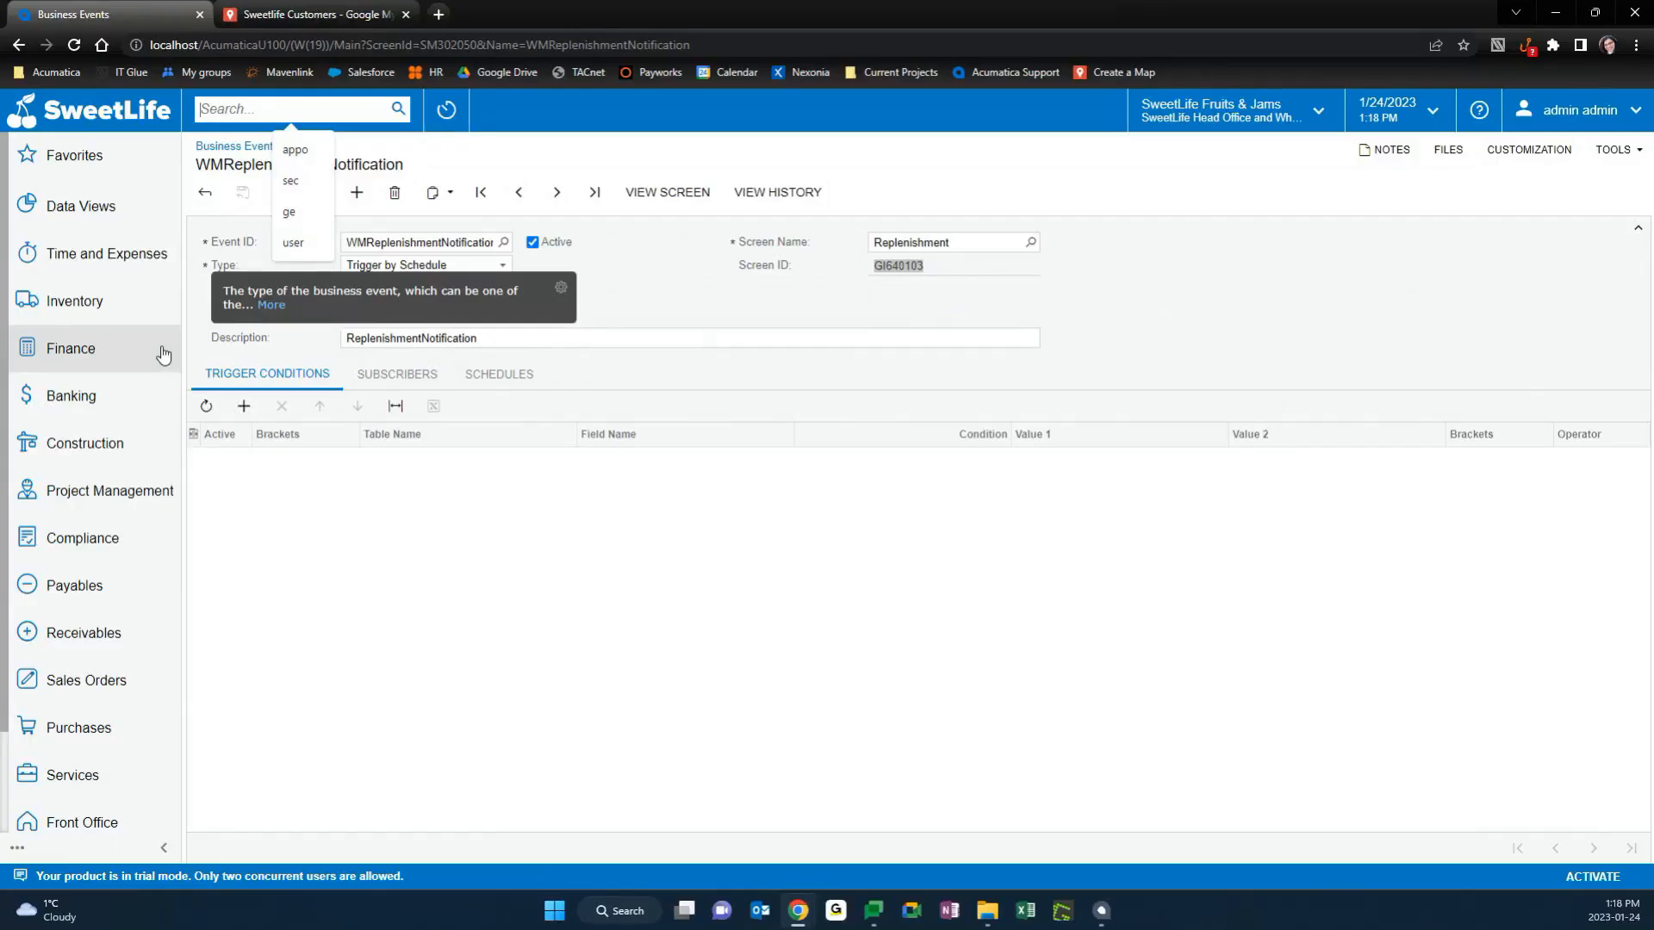
pyautogui.write('Geniric')
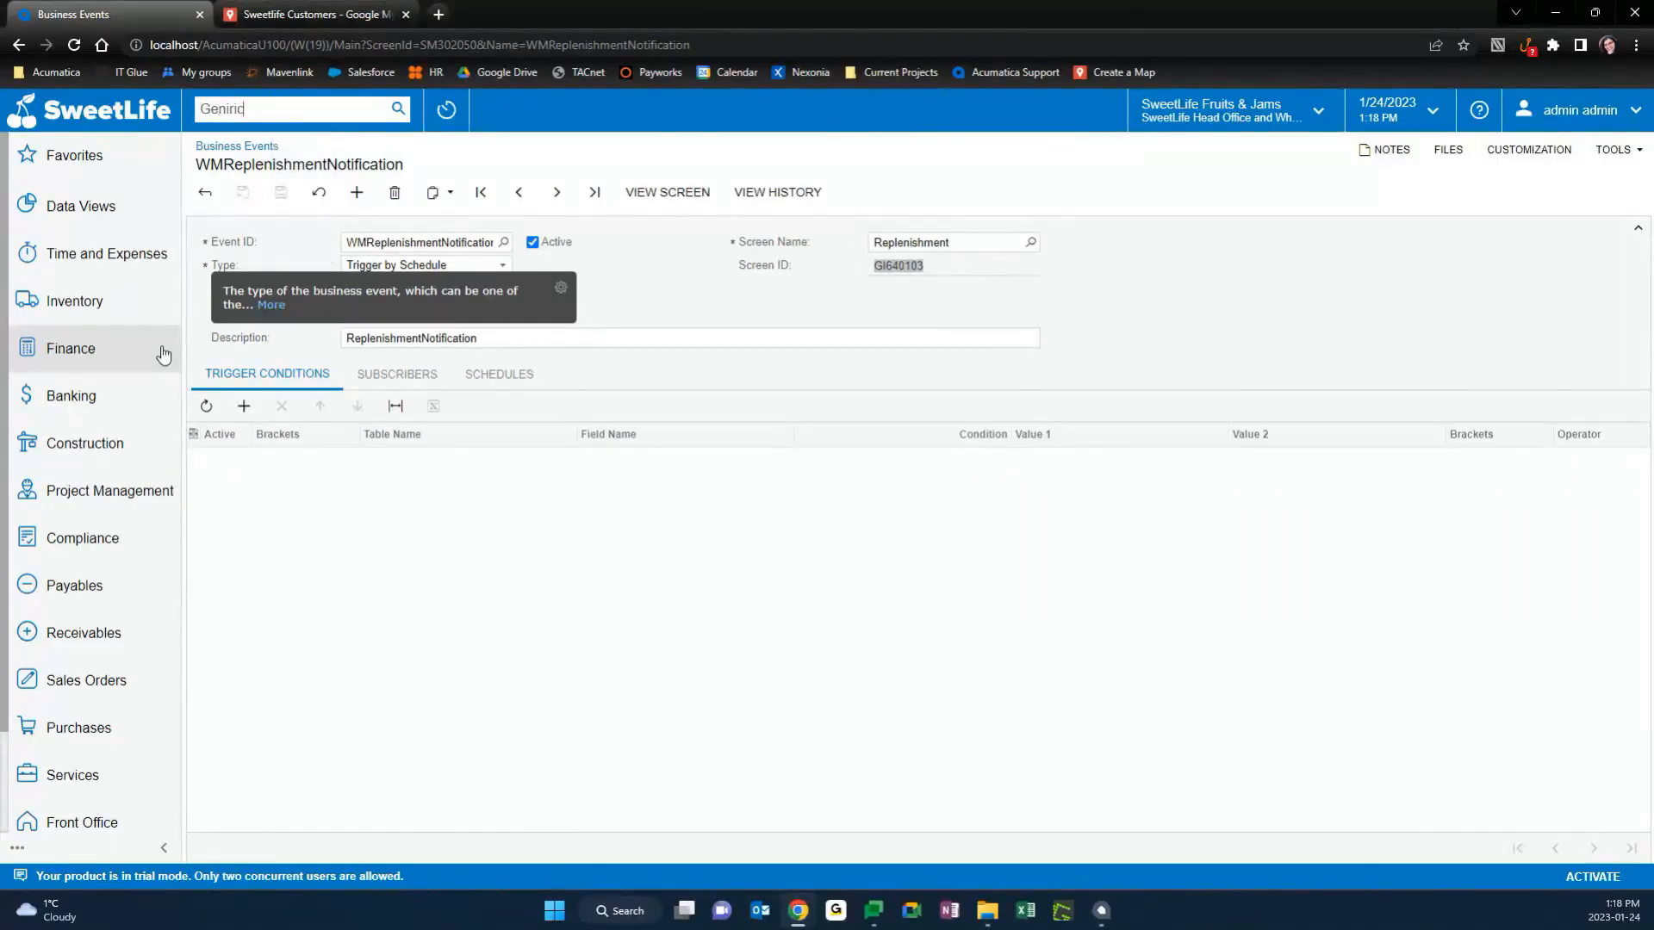
pyautogui.press('Return')
pyautogui.press('BackSpace')
pyautogui.press('BackSpace')
pyautogui.press('BackSpace')
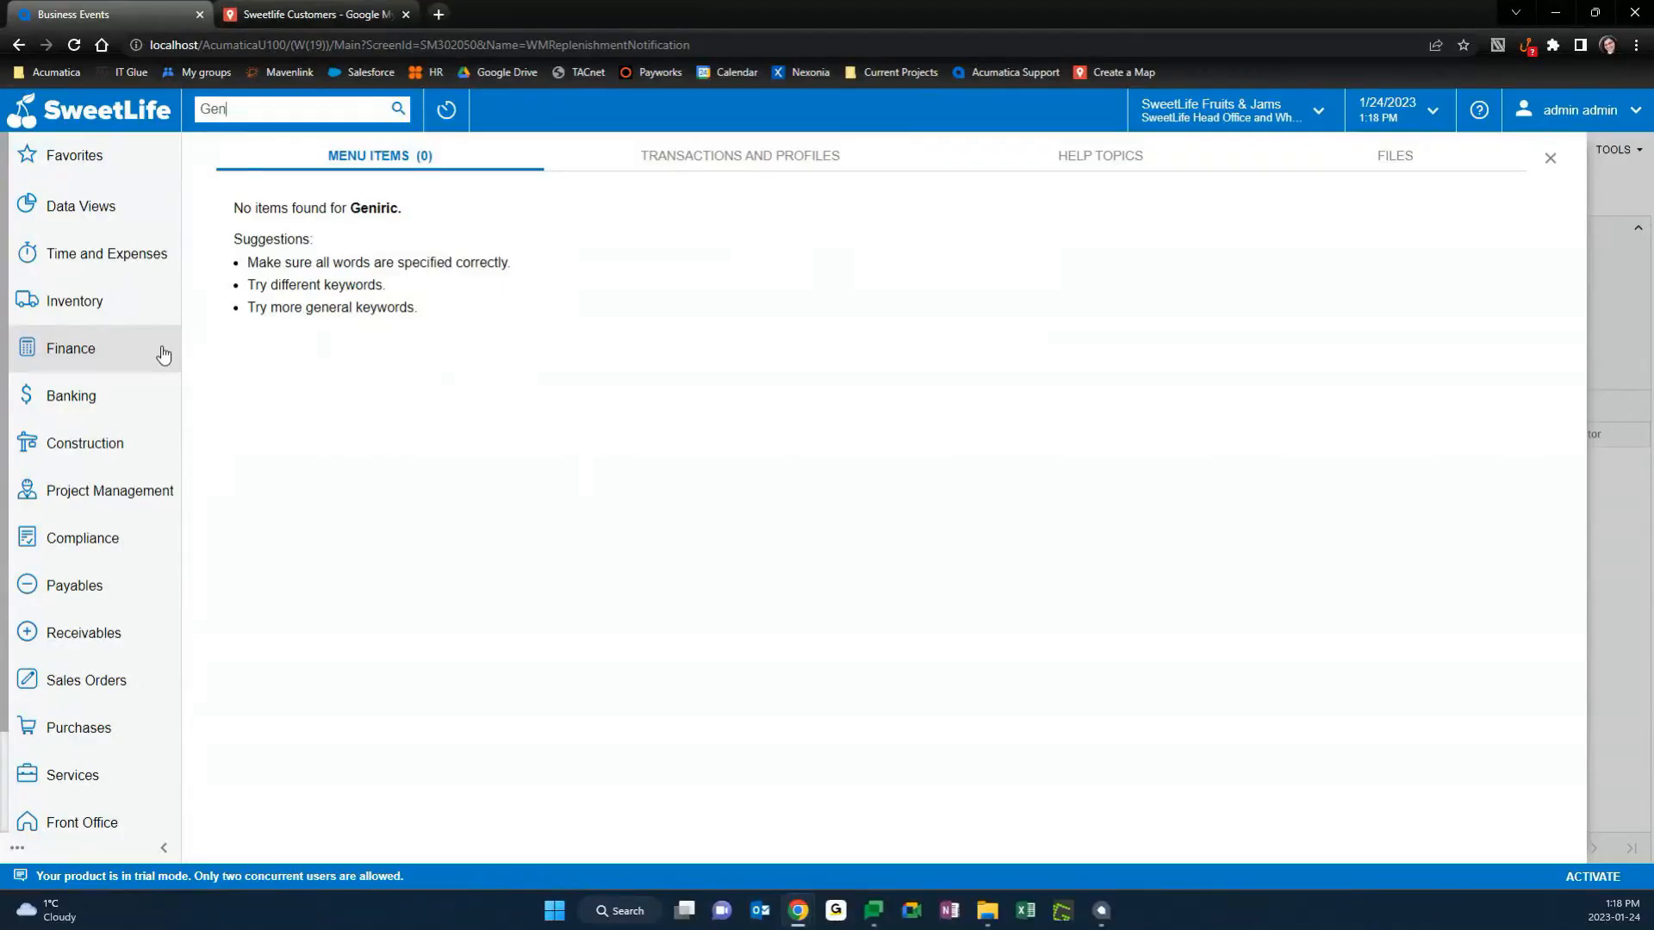
pyautogui.press('Return')
pyautogui.scroll(-3, 473, 603)
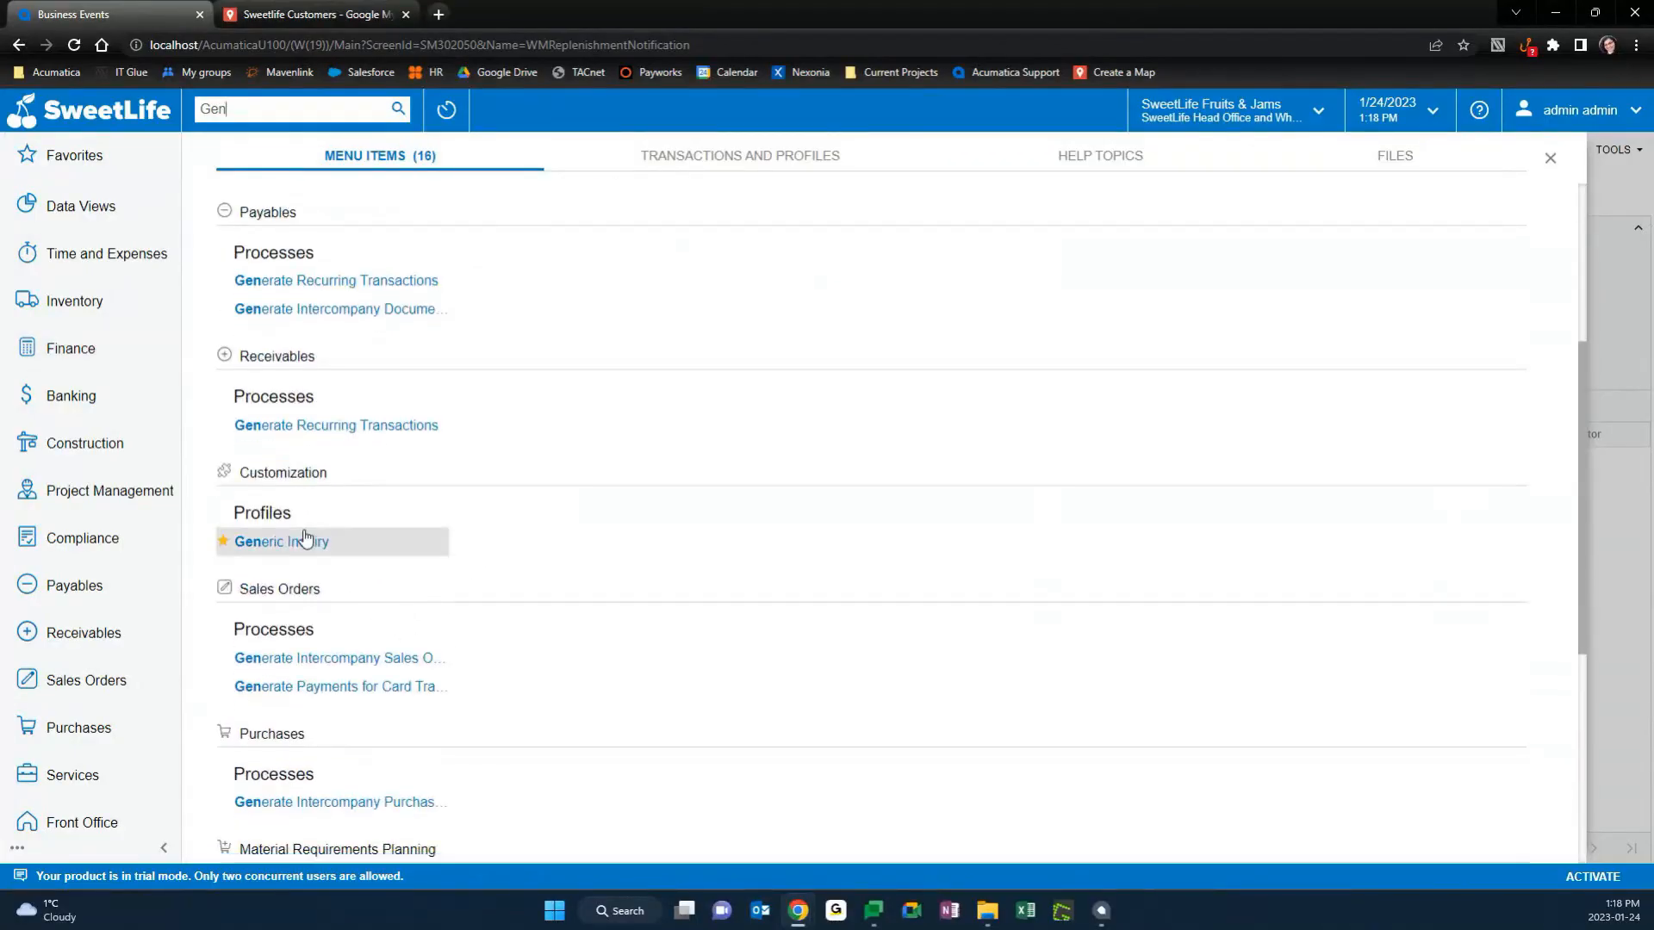
pyautogui.click(306, 541)
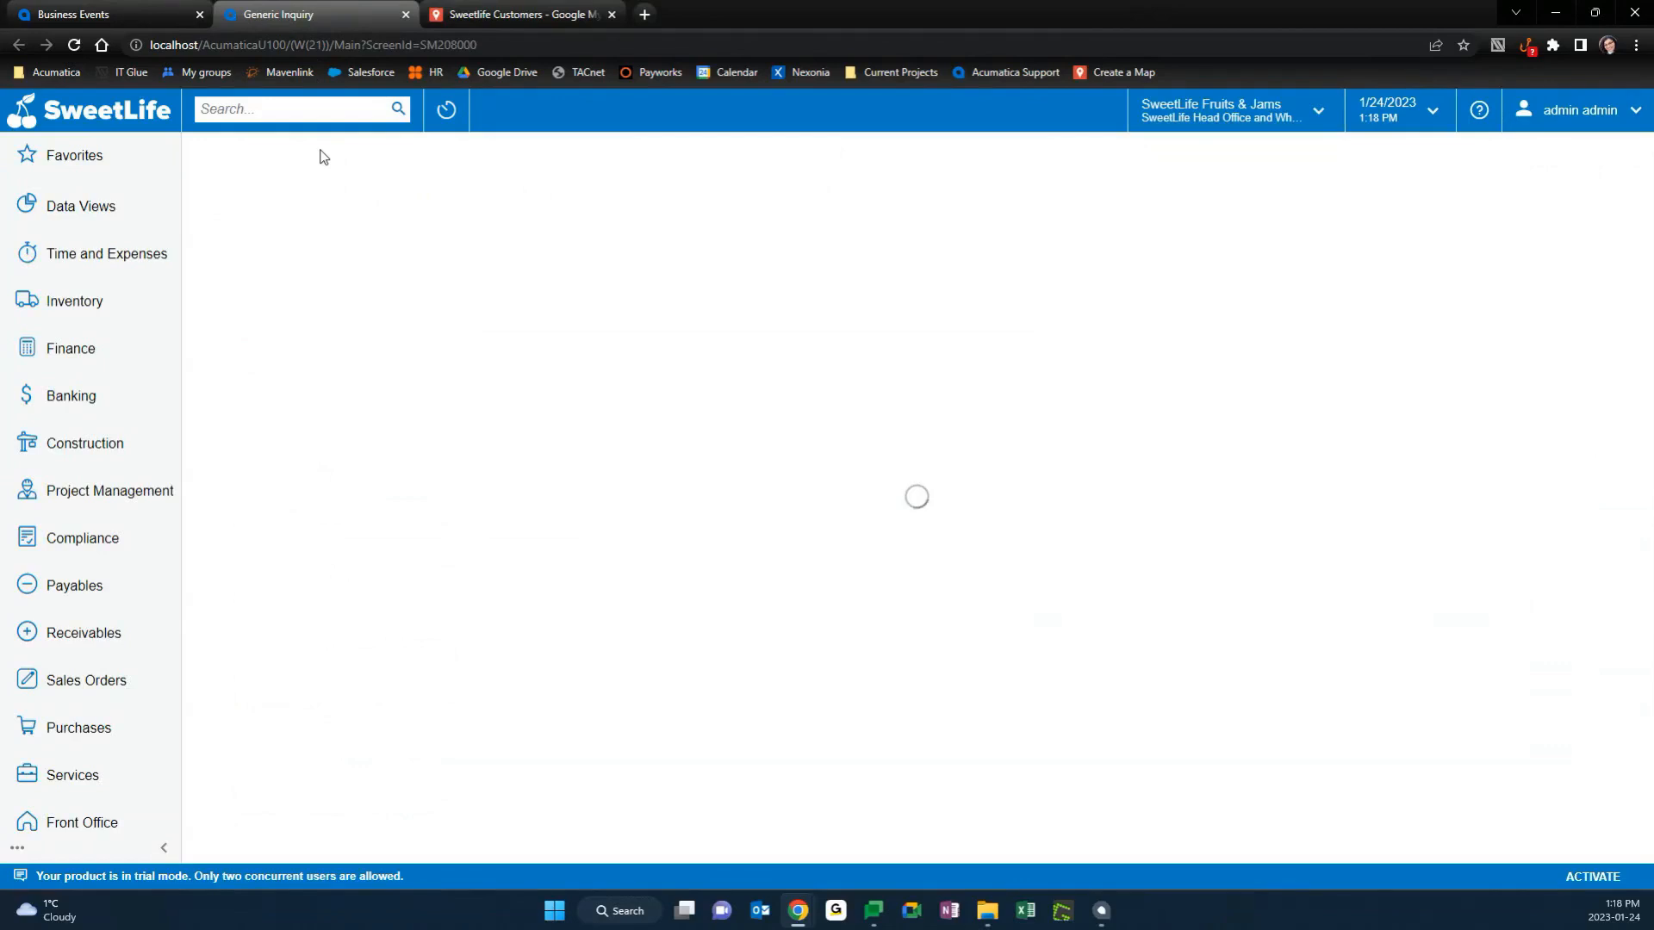
# Find the WM-ReplenishmentNotification inquiry by searching for Reple, load it and review the data fields in its results grid.
pyautogui.click(504, 243)
pyautogui.write('Replem;')
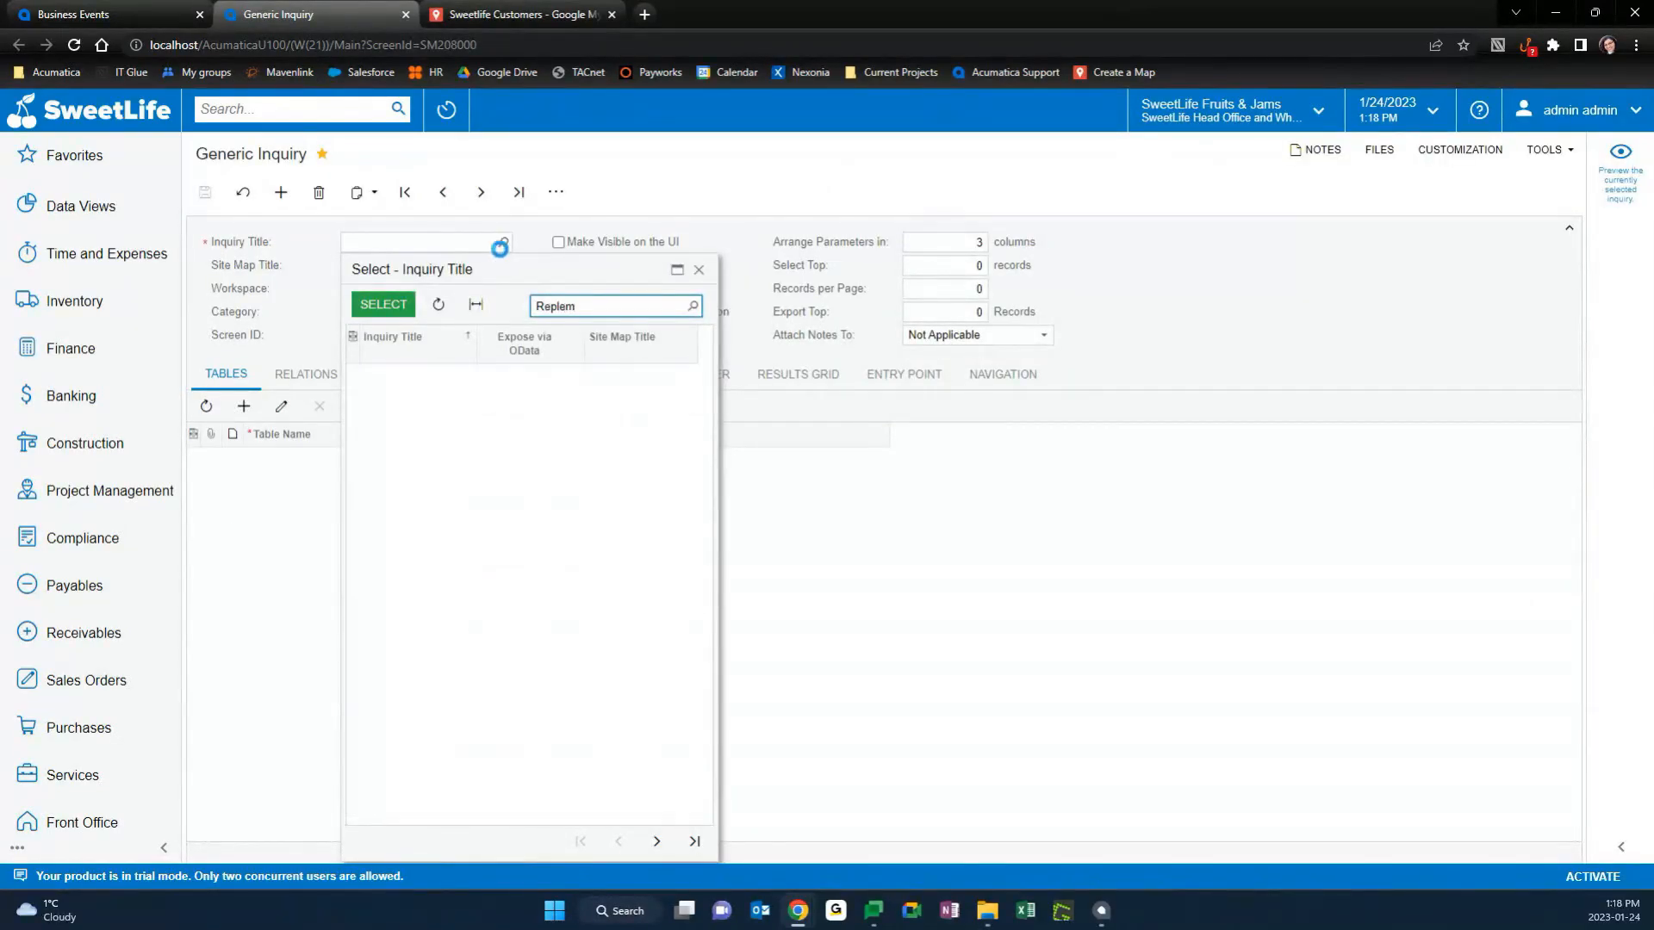
pyautogui.press('BackSpace')
pyautogui.press('BackSpace')
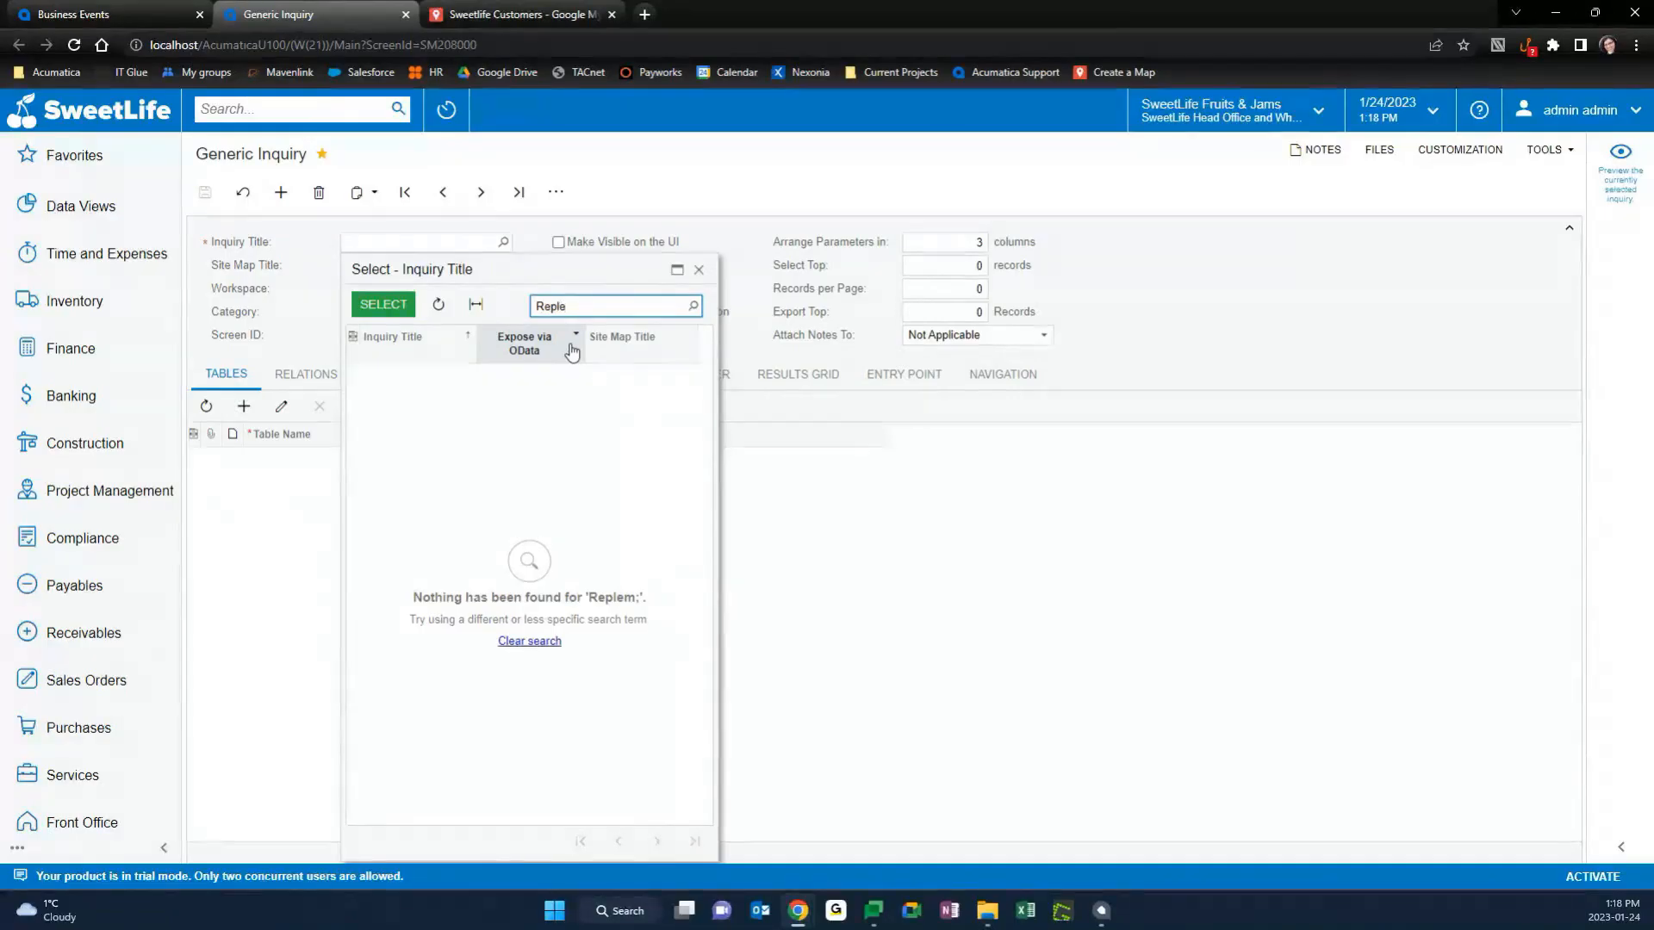
pyautogui.doubleClick(405, 379)
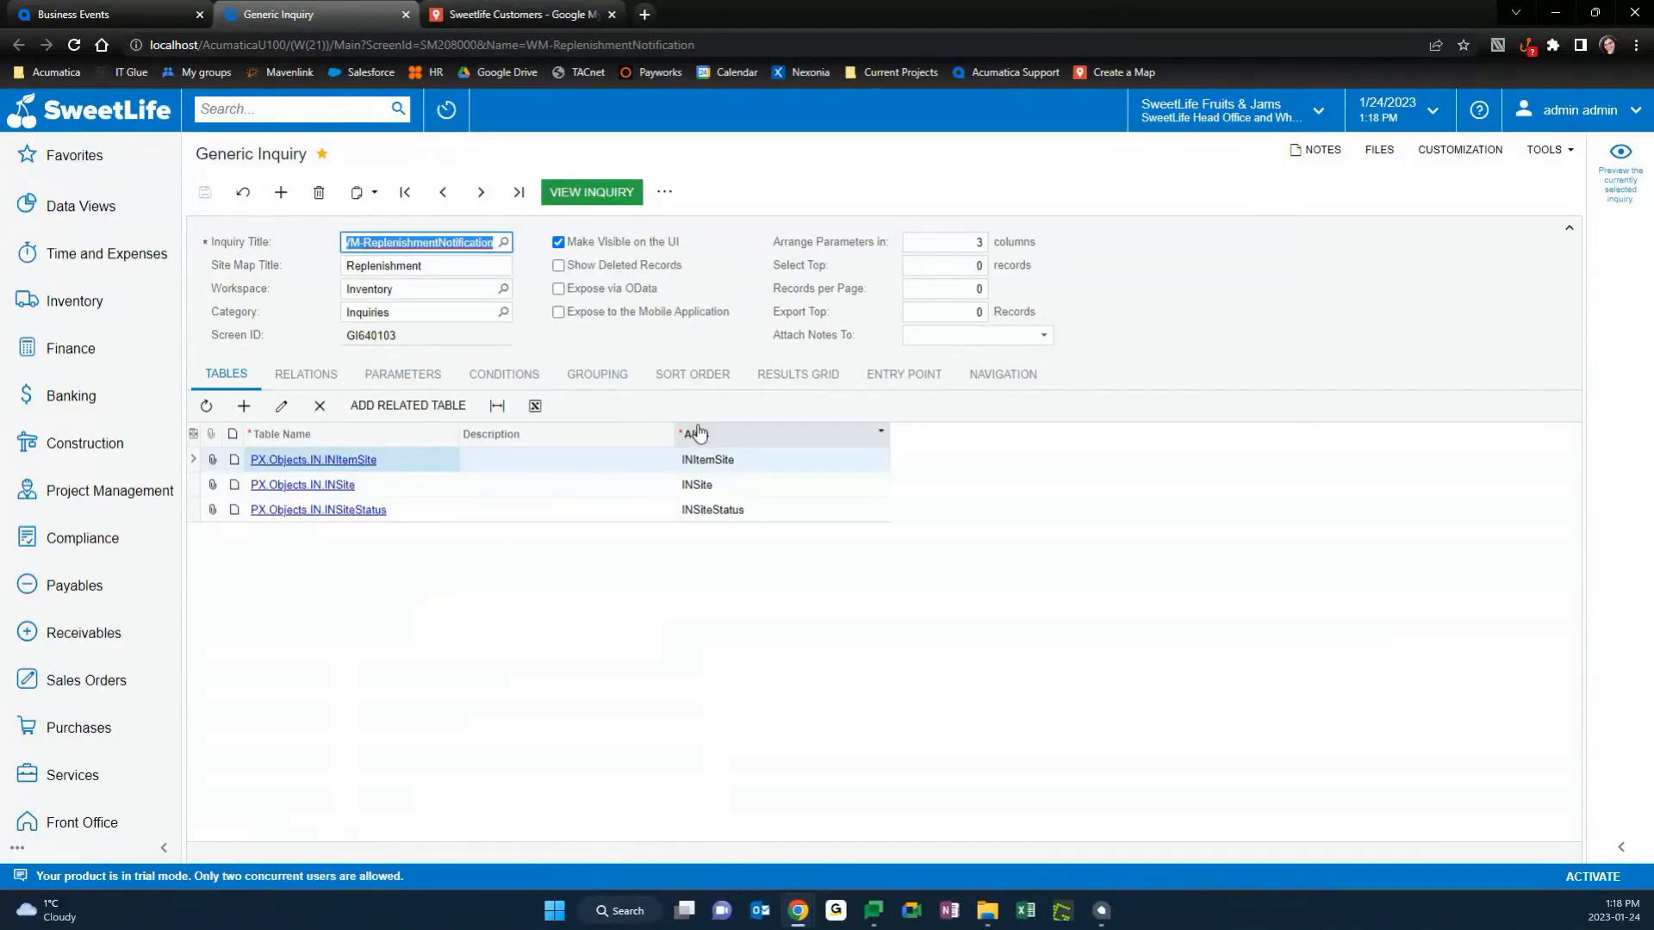
pyautogui.click(769, 390)
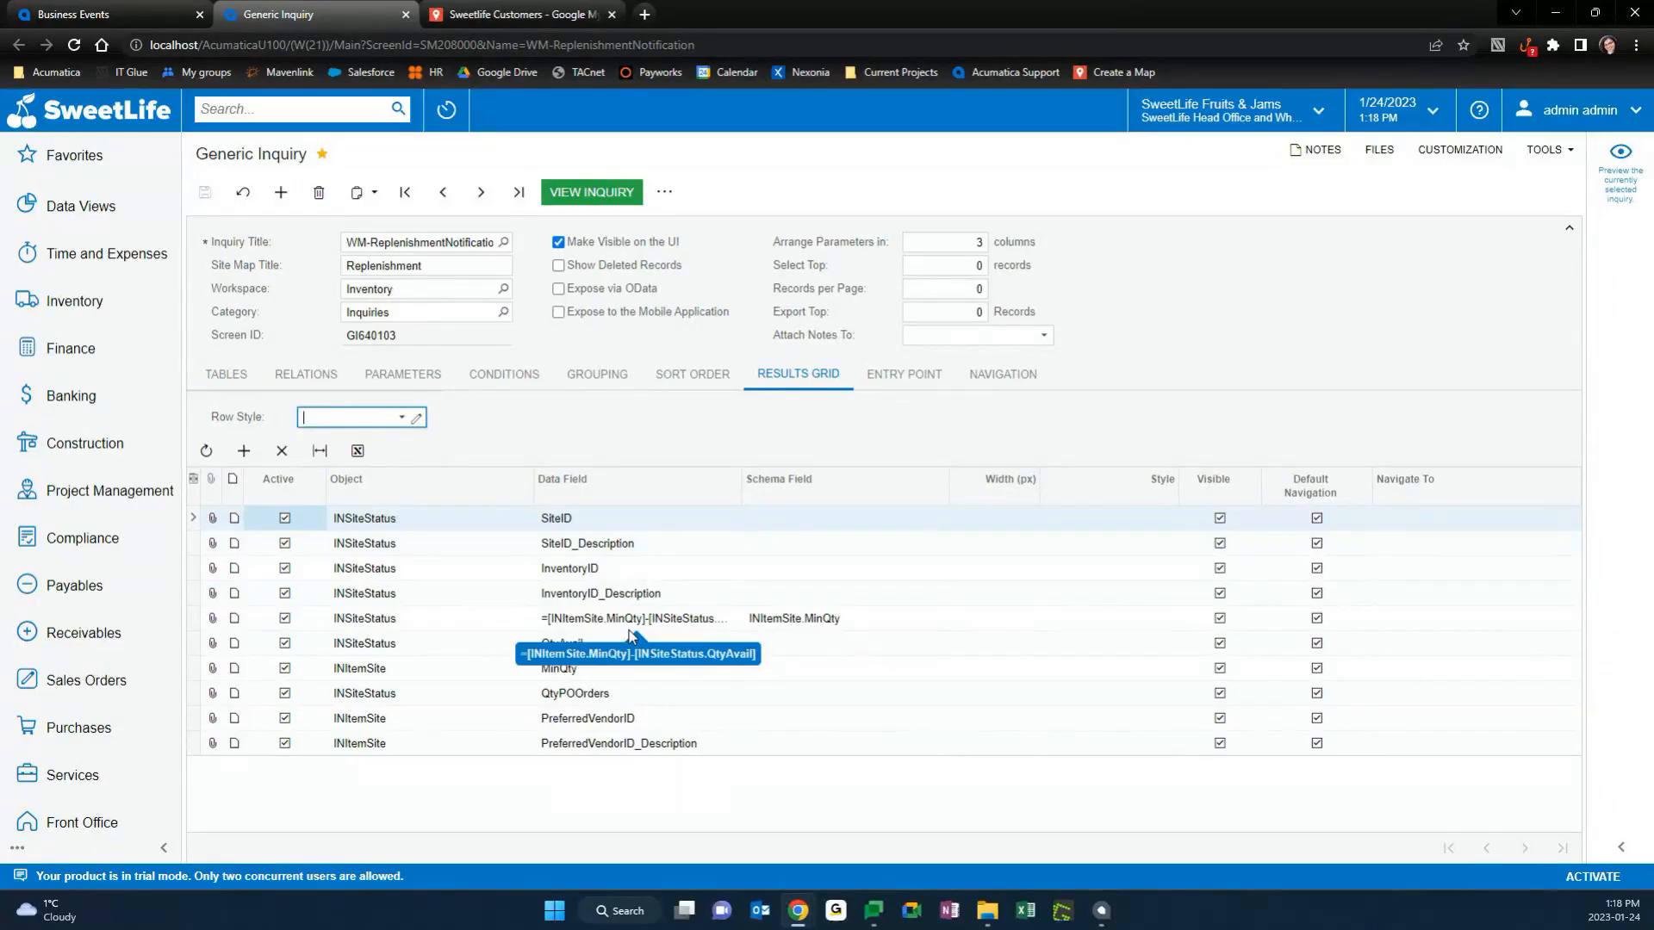
# Return to the WMReplenishmentNotification business event and review its Type and Raise Event options, keeping Trigger by Schedule and Once for All Records.
pyautogui.click(73, 14)
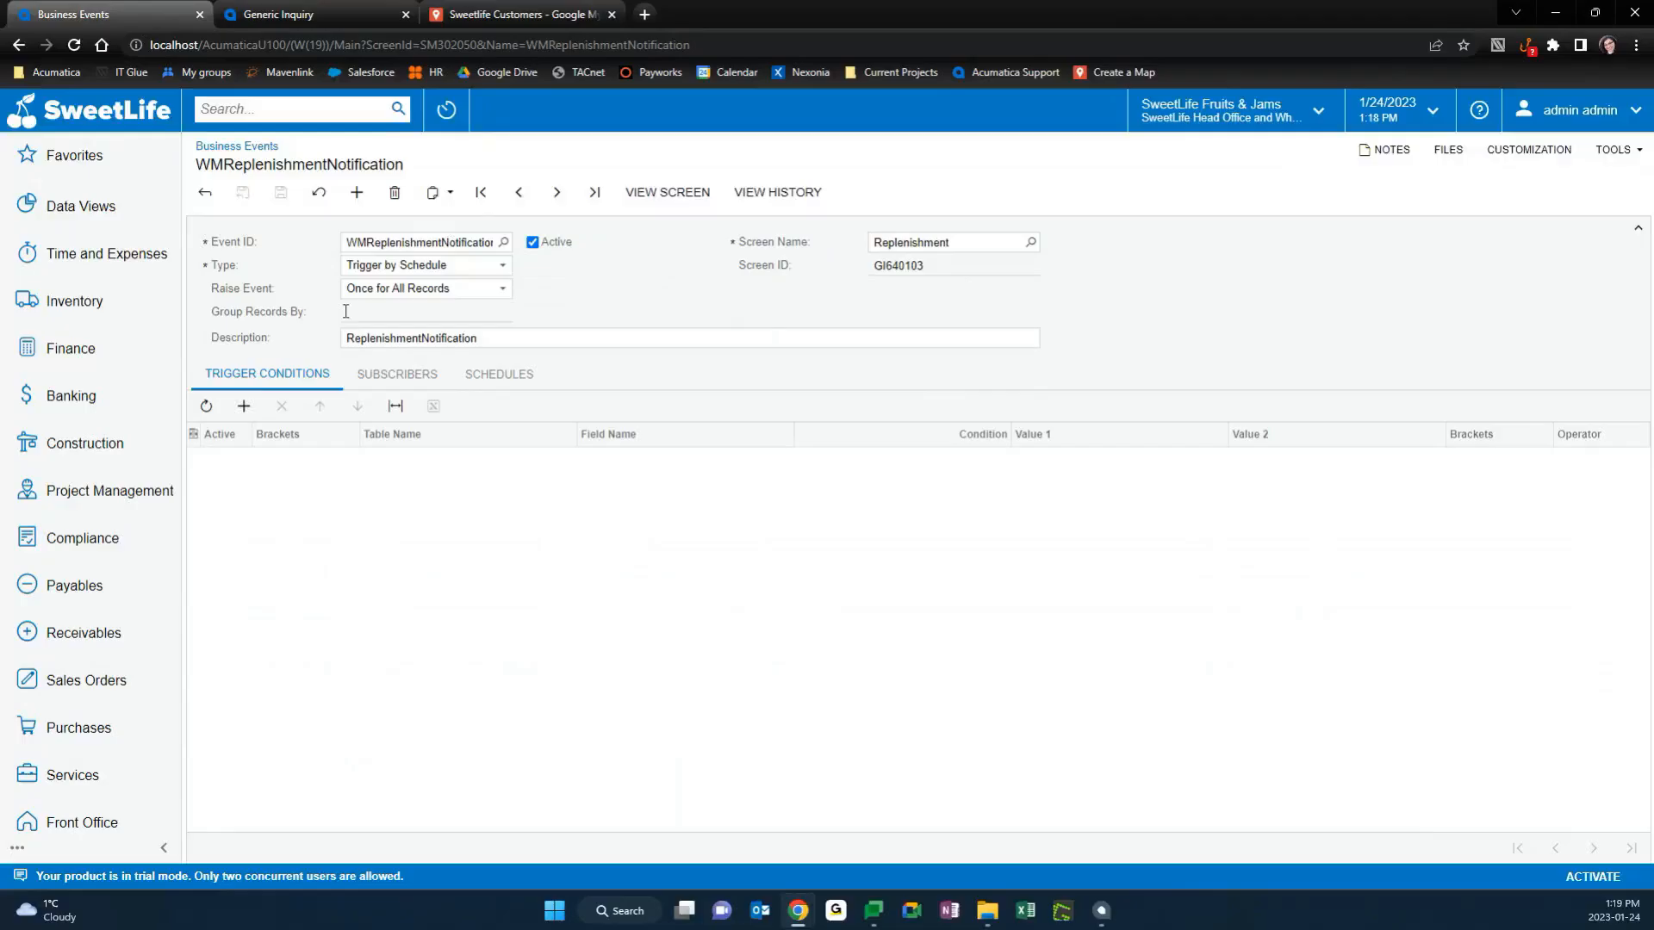
pyautogui.click(487, 271)
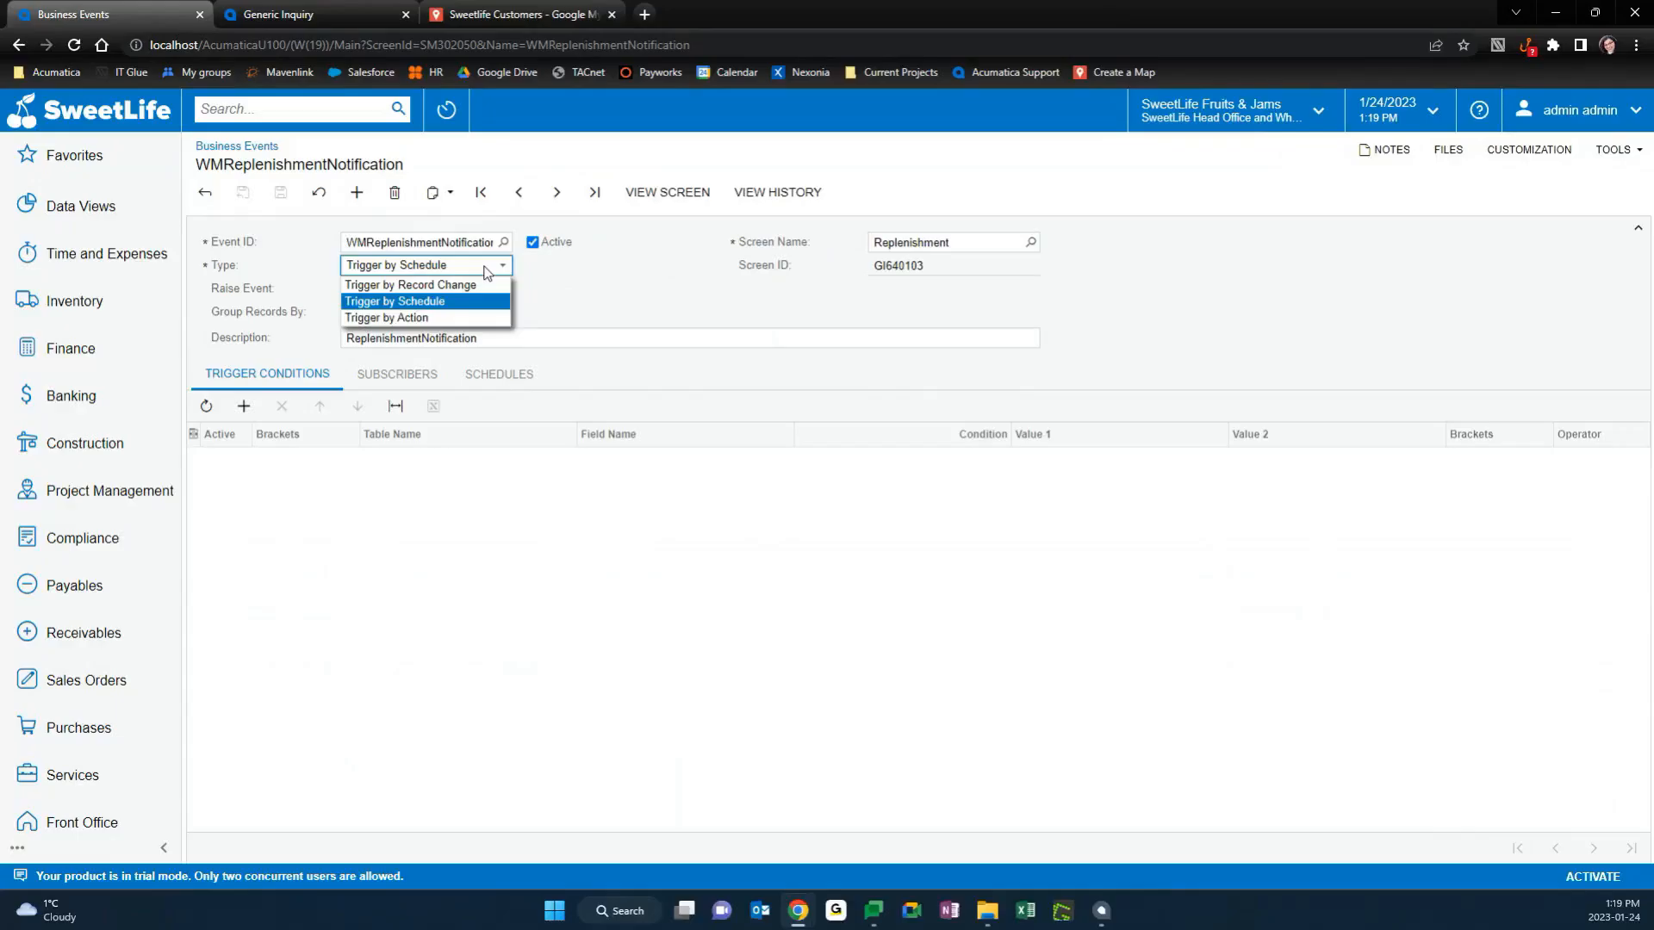
pyautogui.click(427, 301)
pyautogui.click(427, 293)
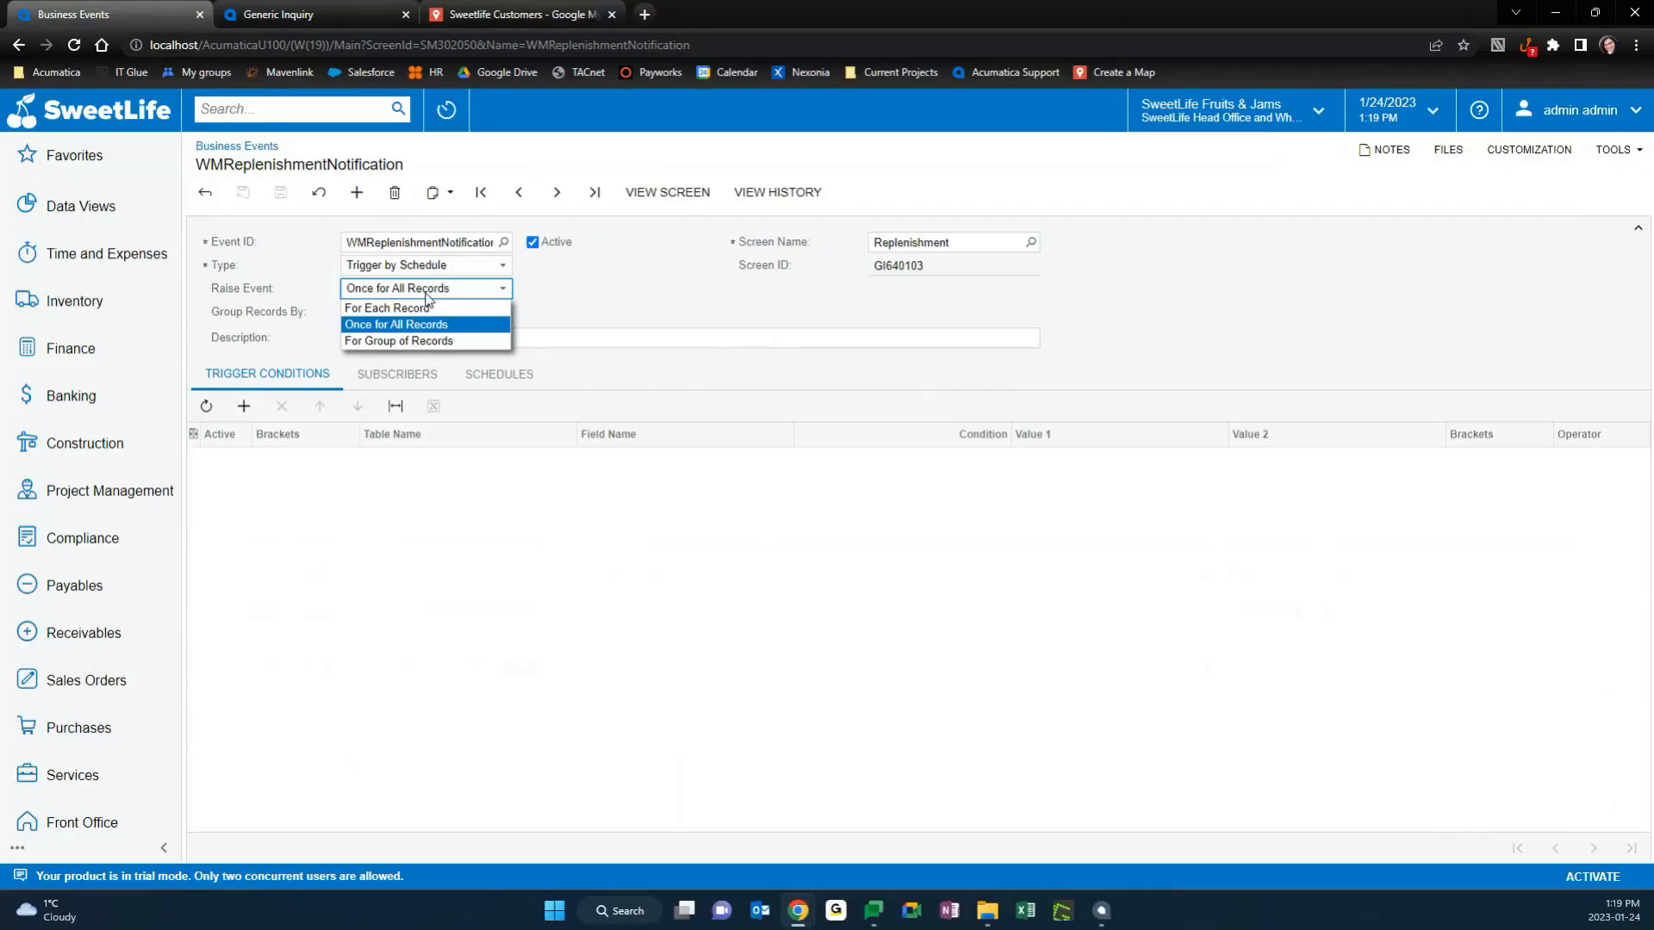
pyautogui.click(622, 291)
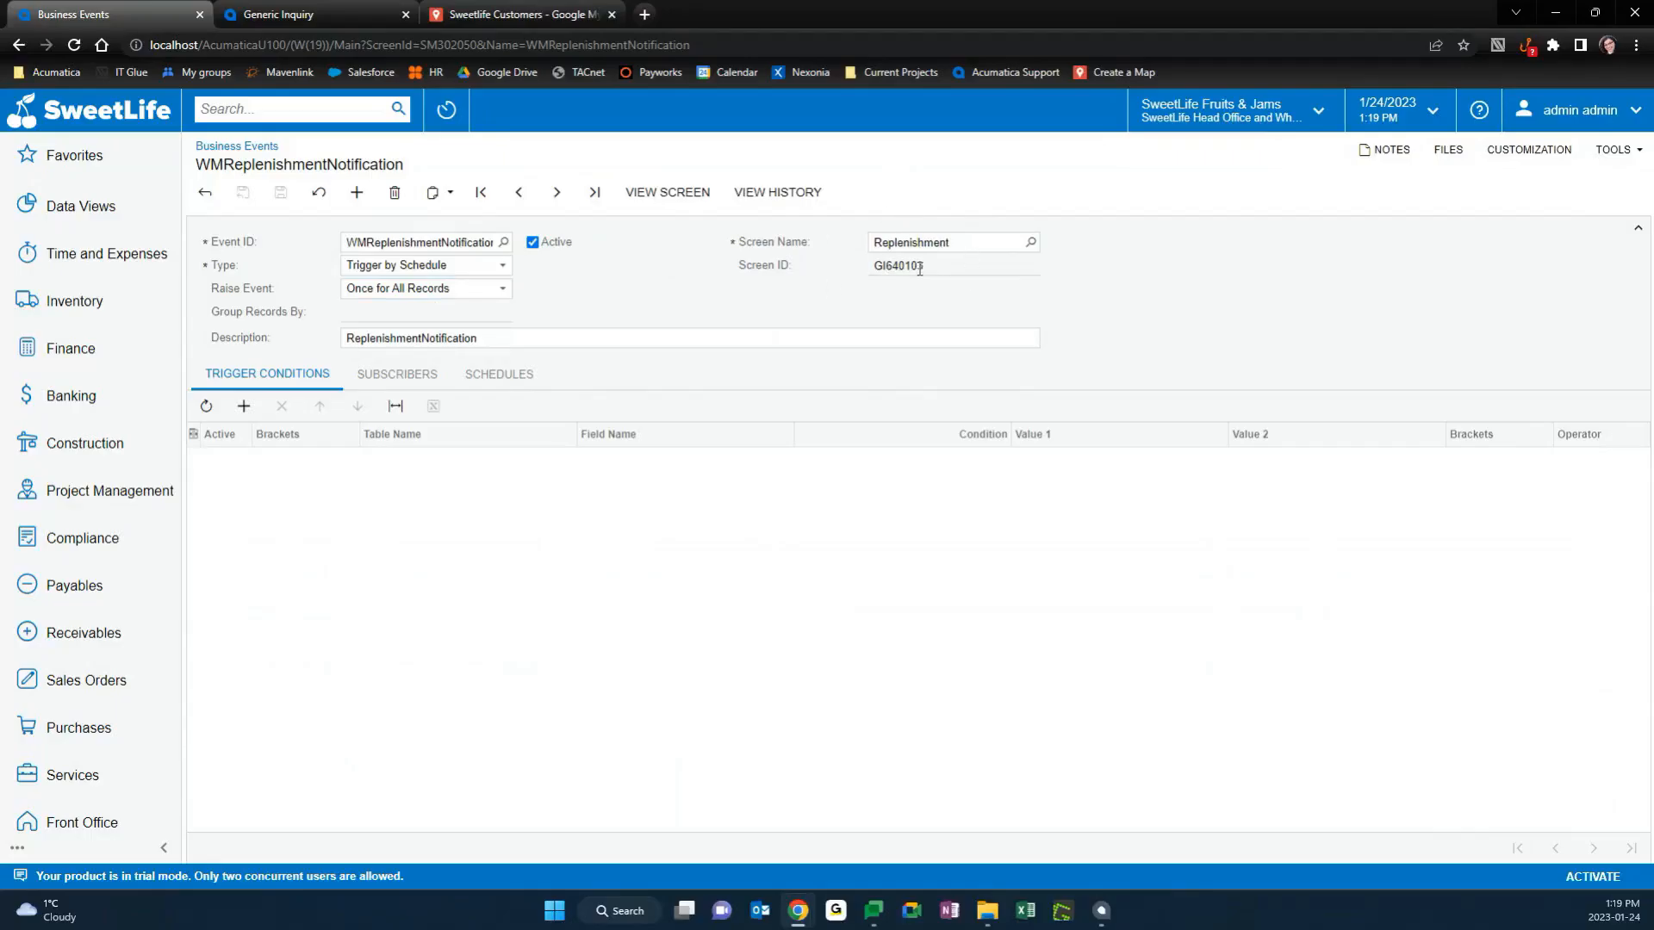
# Check the event's screen name choices, then view the replenishment inquiry's results and highlight the screen ID in its web address.
pyautogui.click(1030, 242)
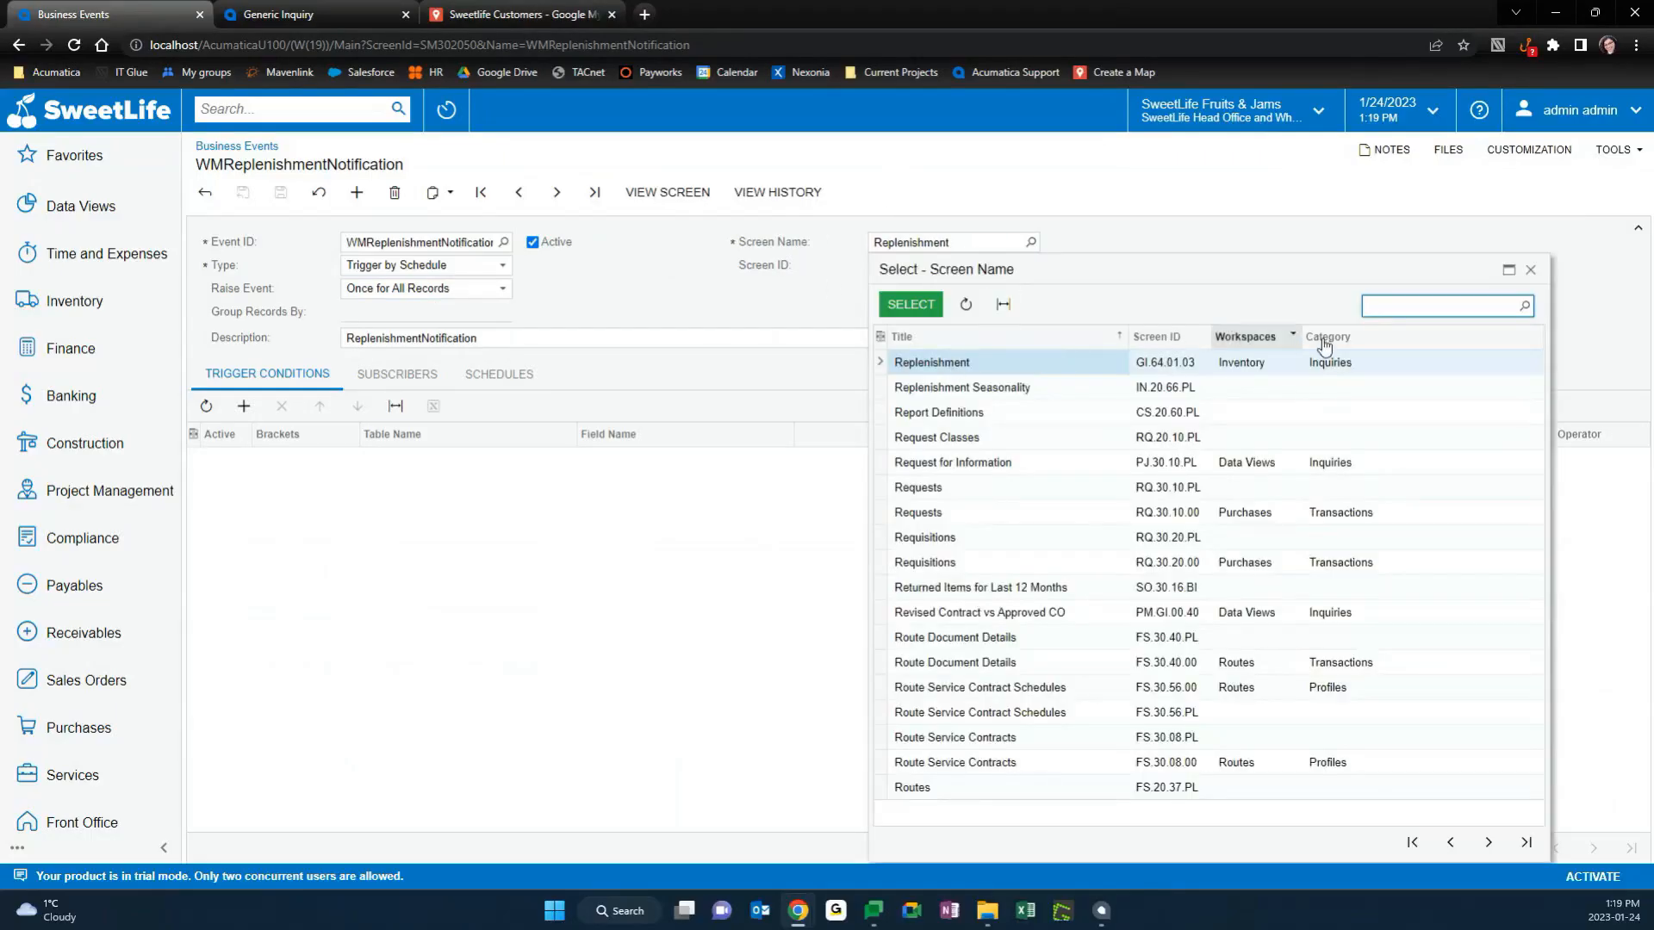
pyautogui.click(647, 282)
pyautogui.click(370, 15)
pyautogui.click(609, 202)
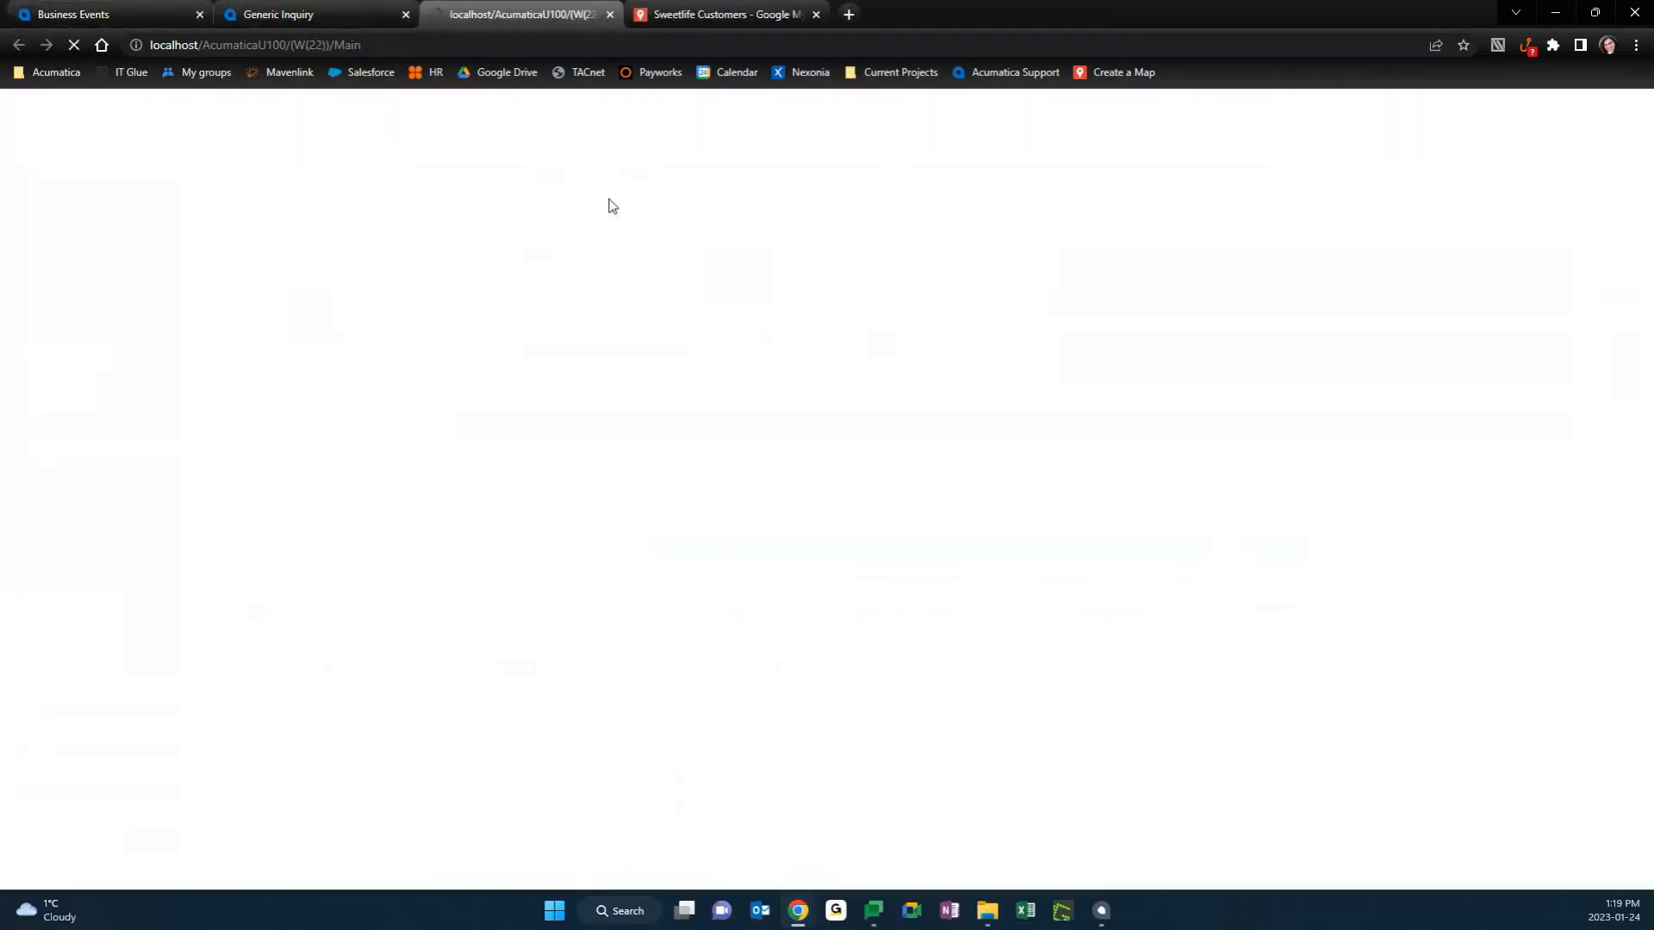
pyautogui.moveTo(474, 44); pyautogui.dragTo(419, 45)
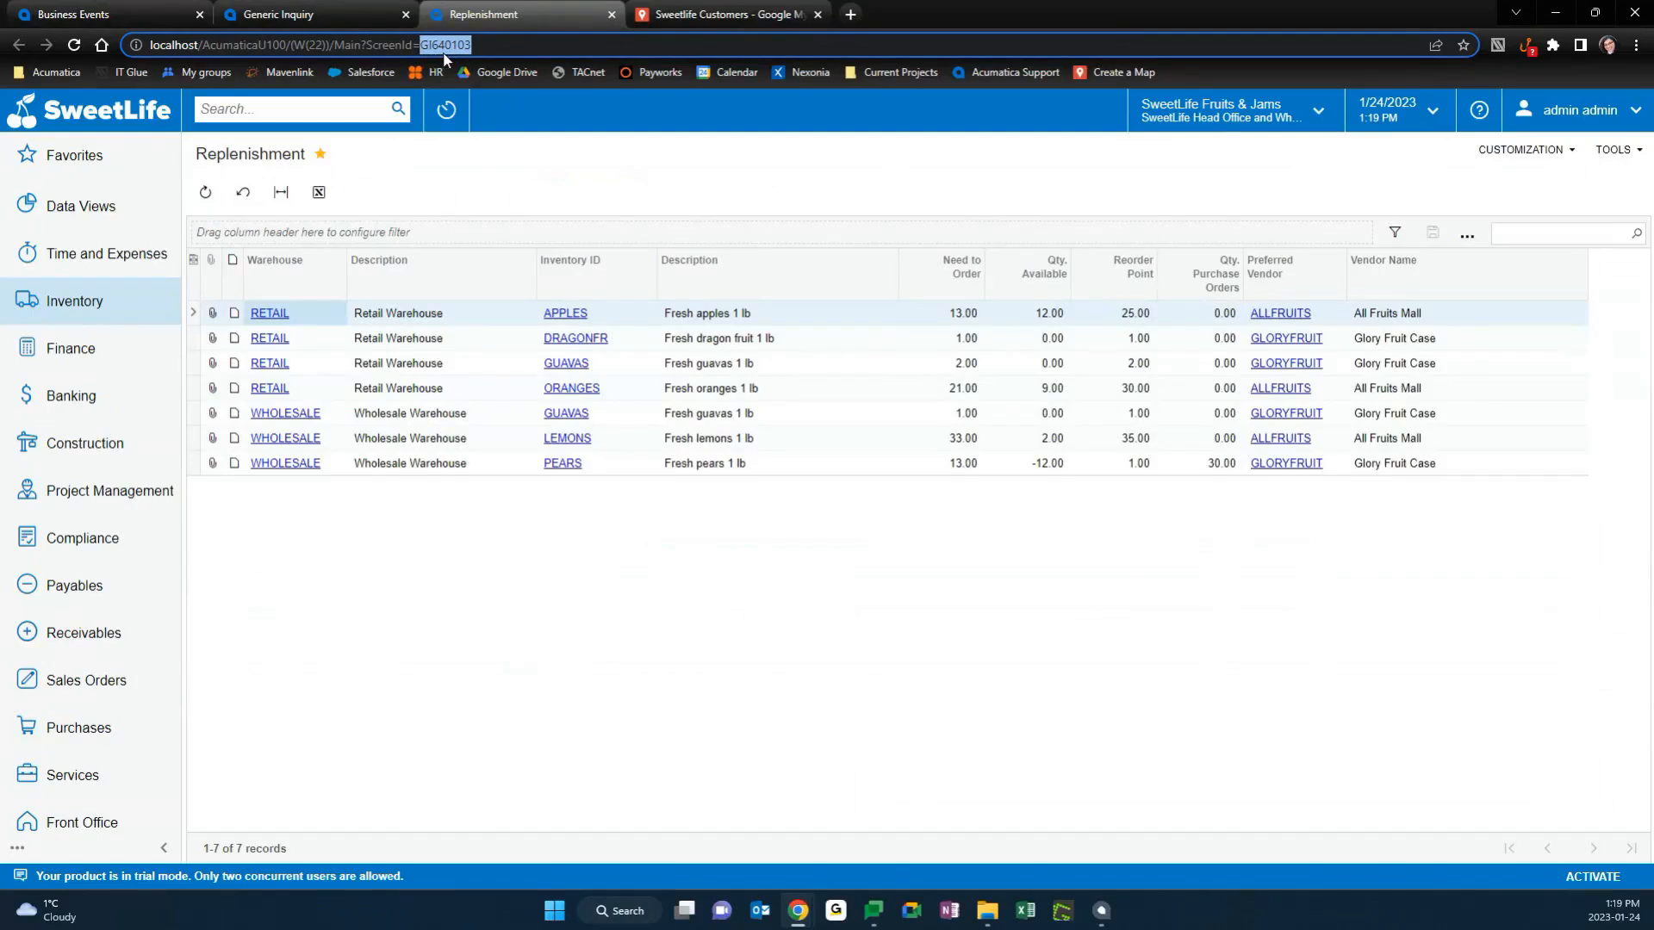
# Select the Replenishment screen with ID GI.64.01.03 as the business event's Screen Name.
pyautogui.hotkey('ctrl', '1')
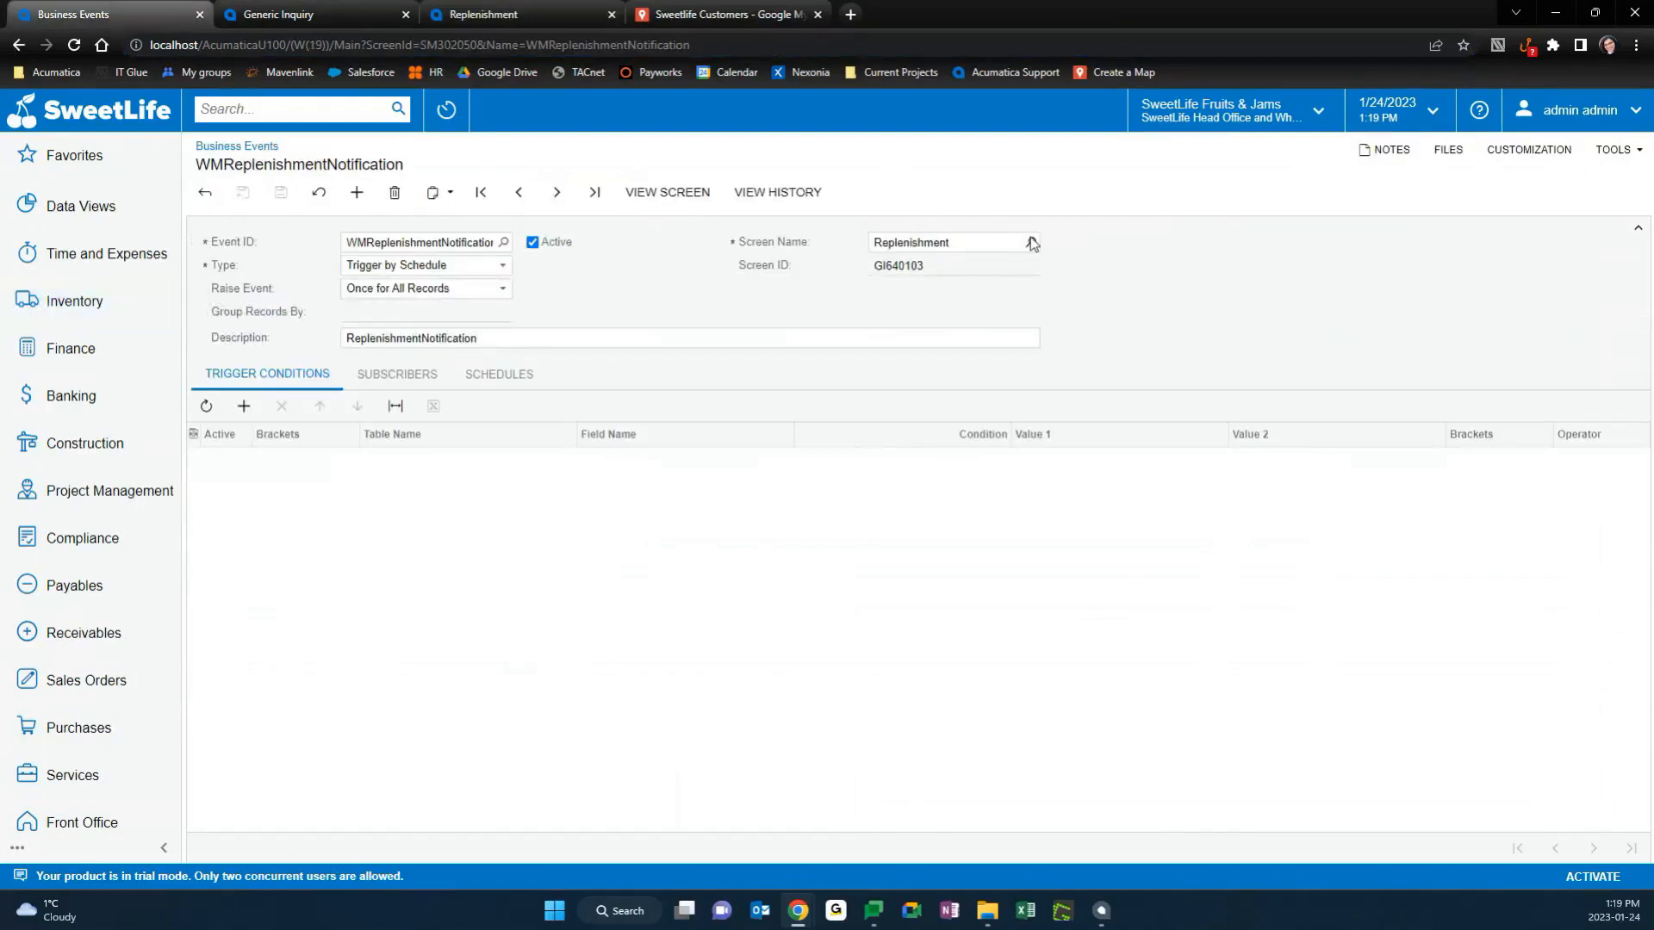
pyautogui.click(1032, 242)
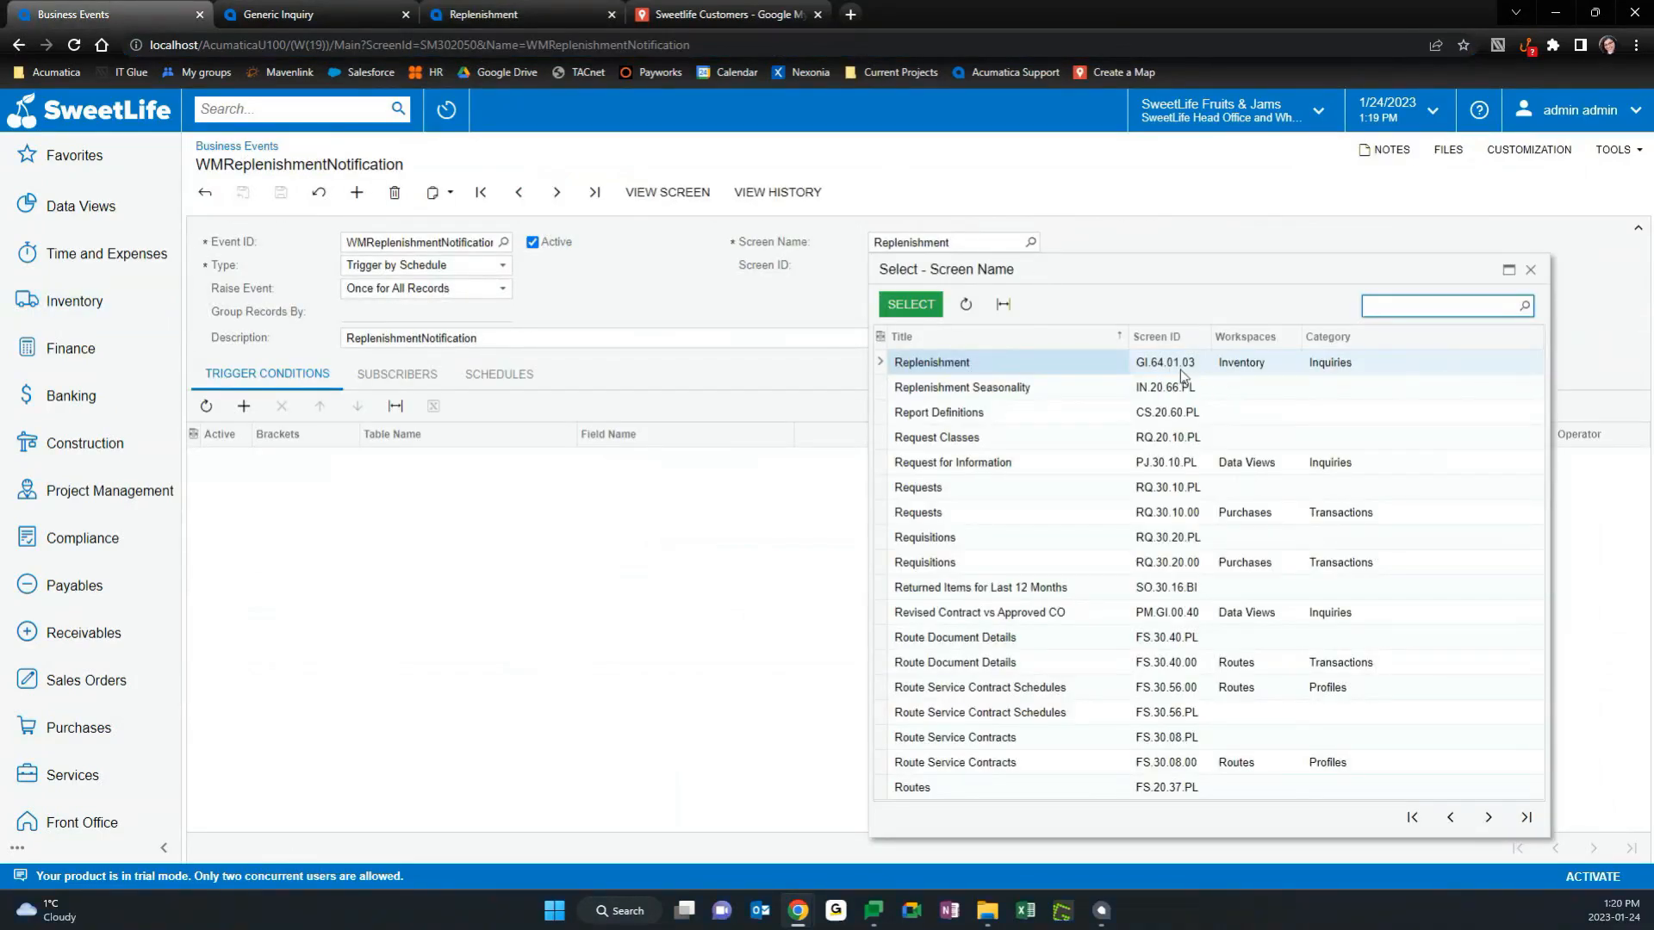
pyautogui.doubleClick(1197, 366)
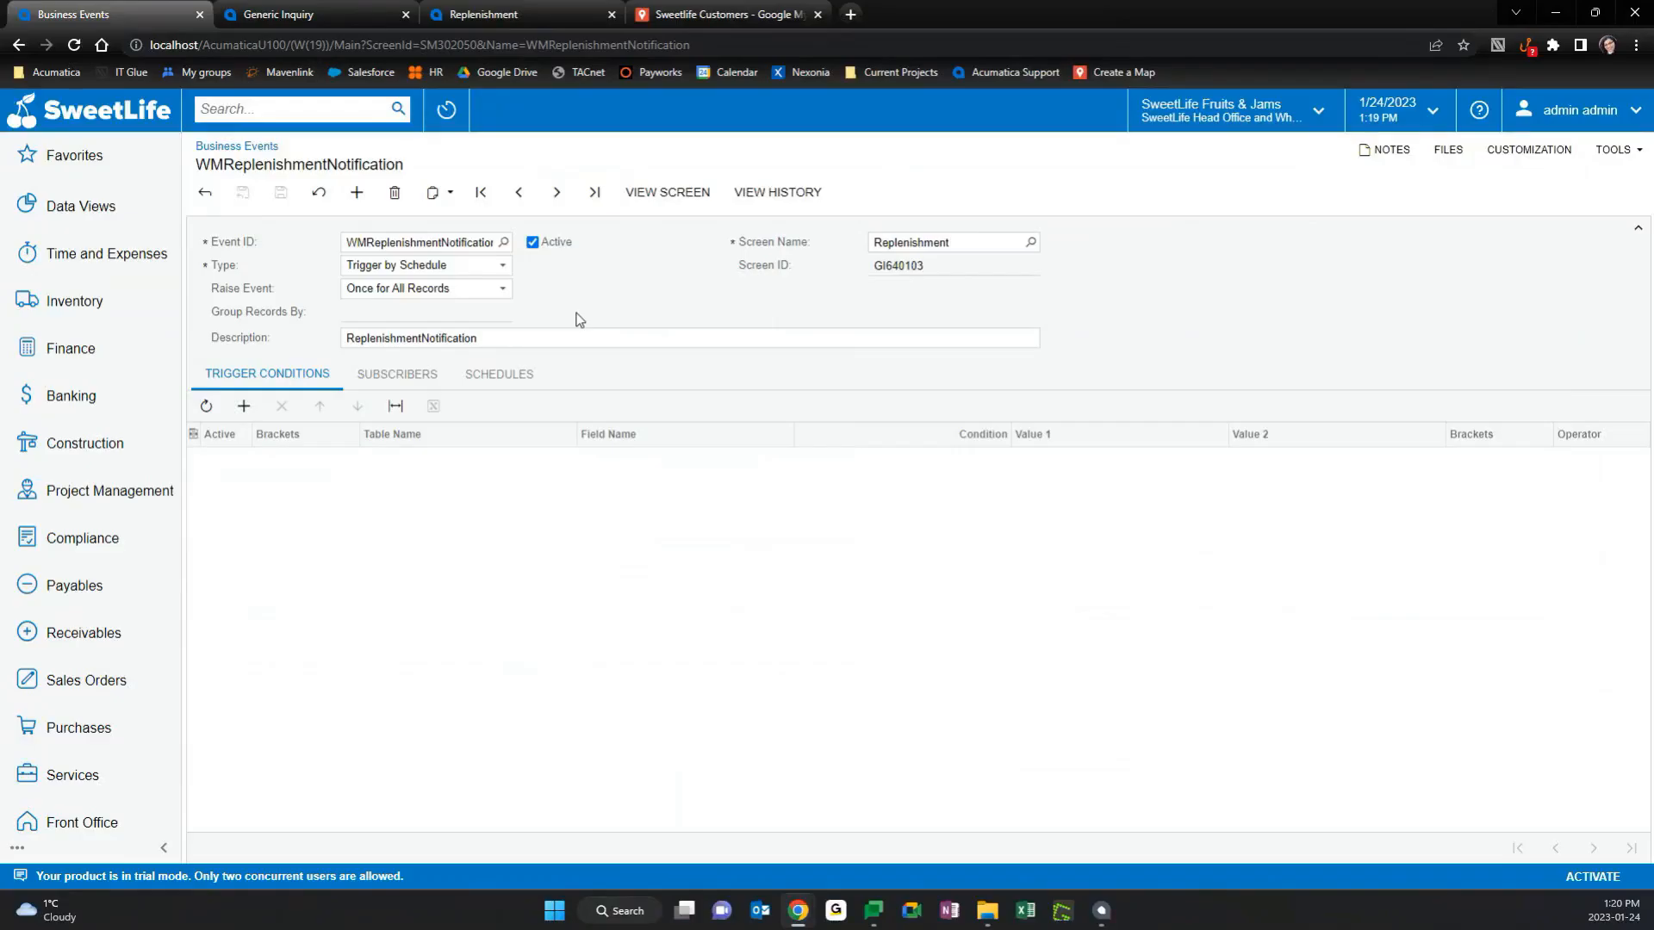
# Try out a trigger condition on the INSiteStatus table, browse its available field names and delete the condition row.
pyautogui.click(246, 407)
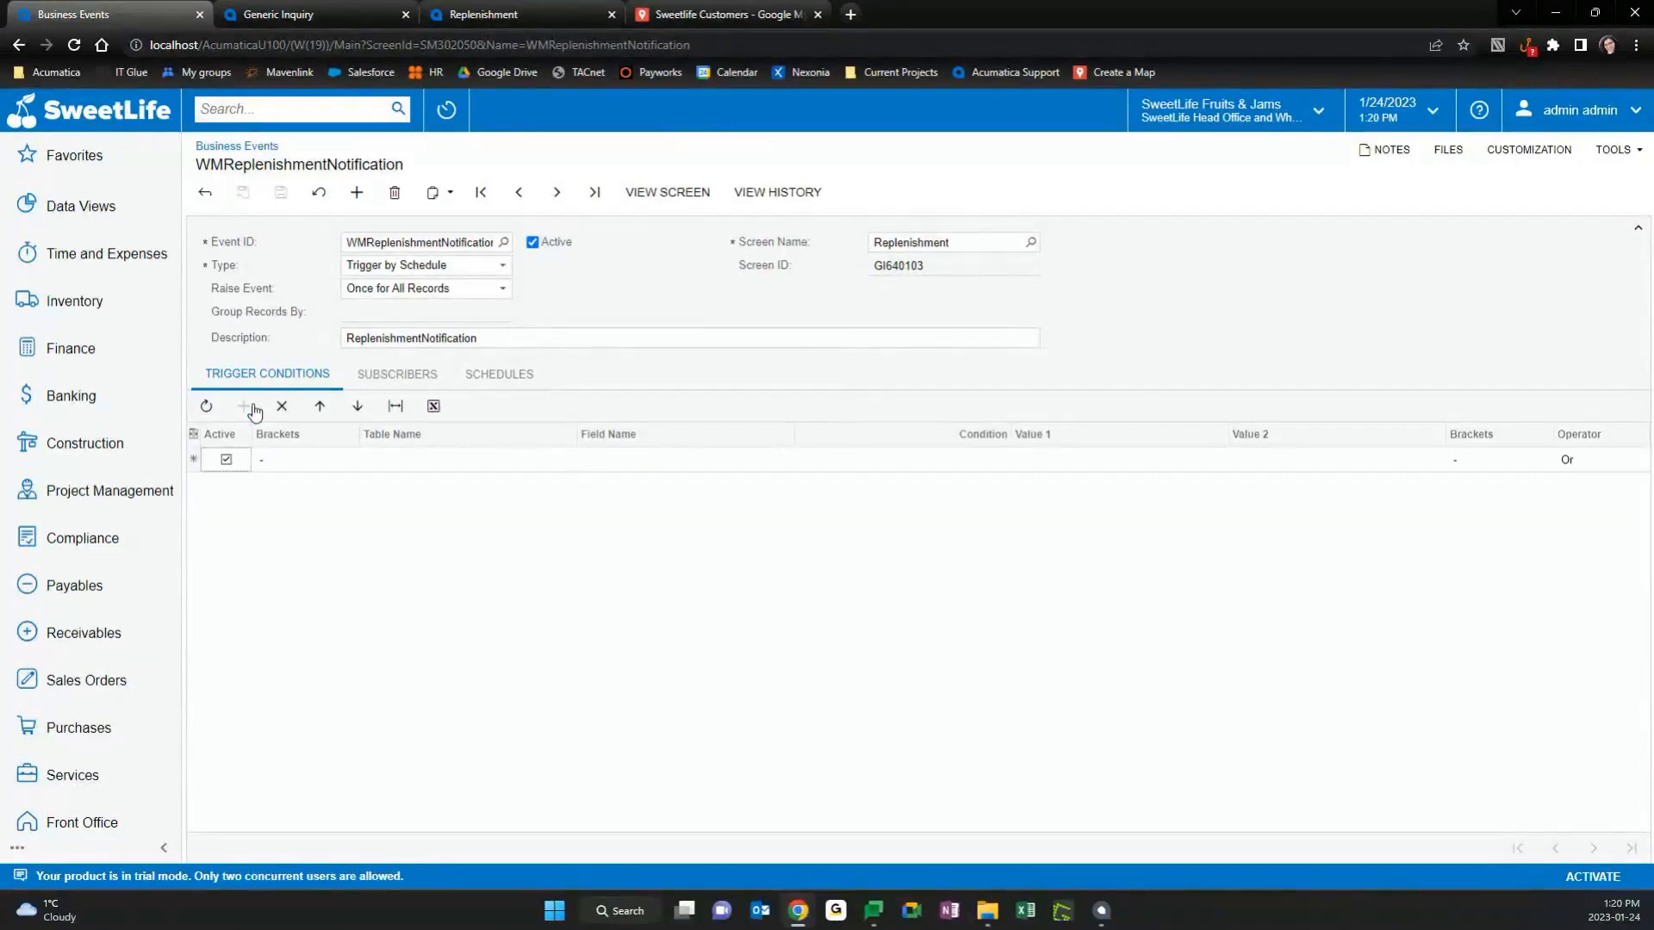
pyautogui.click(564, 459)
pyautogui.click(583, 459)
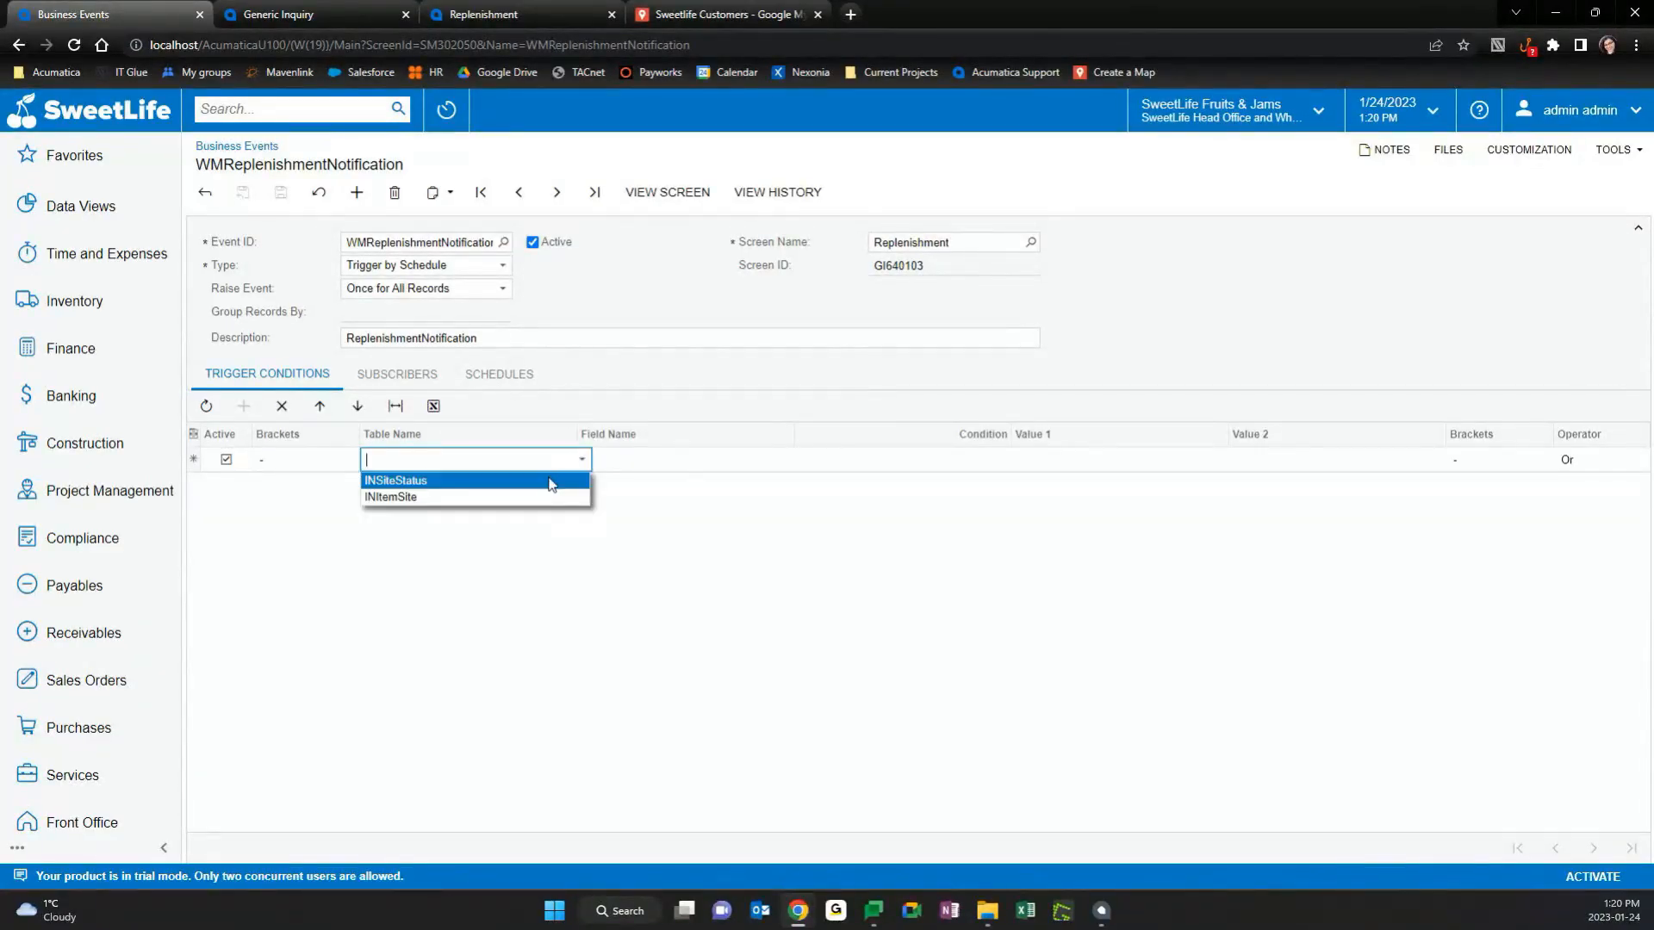
pyautogui.click(552, 482)
pyautogui.click(770, 463)
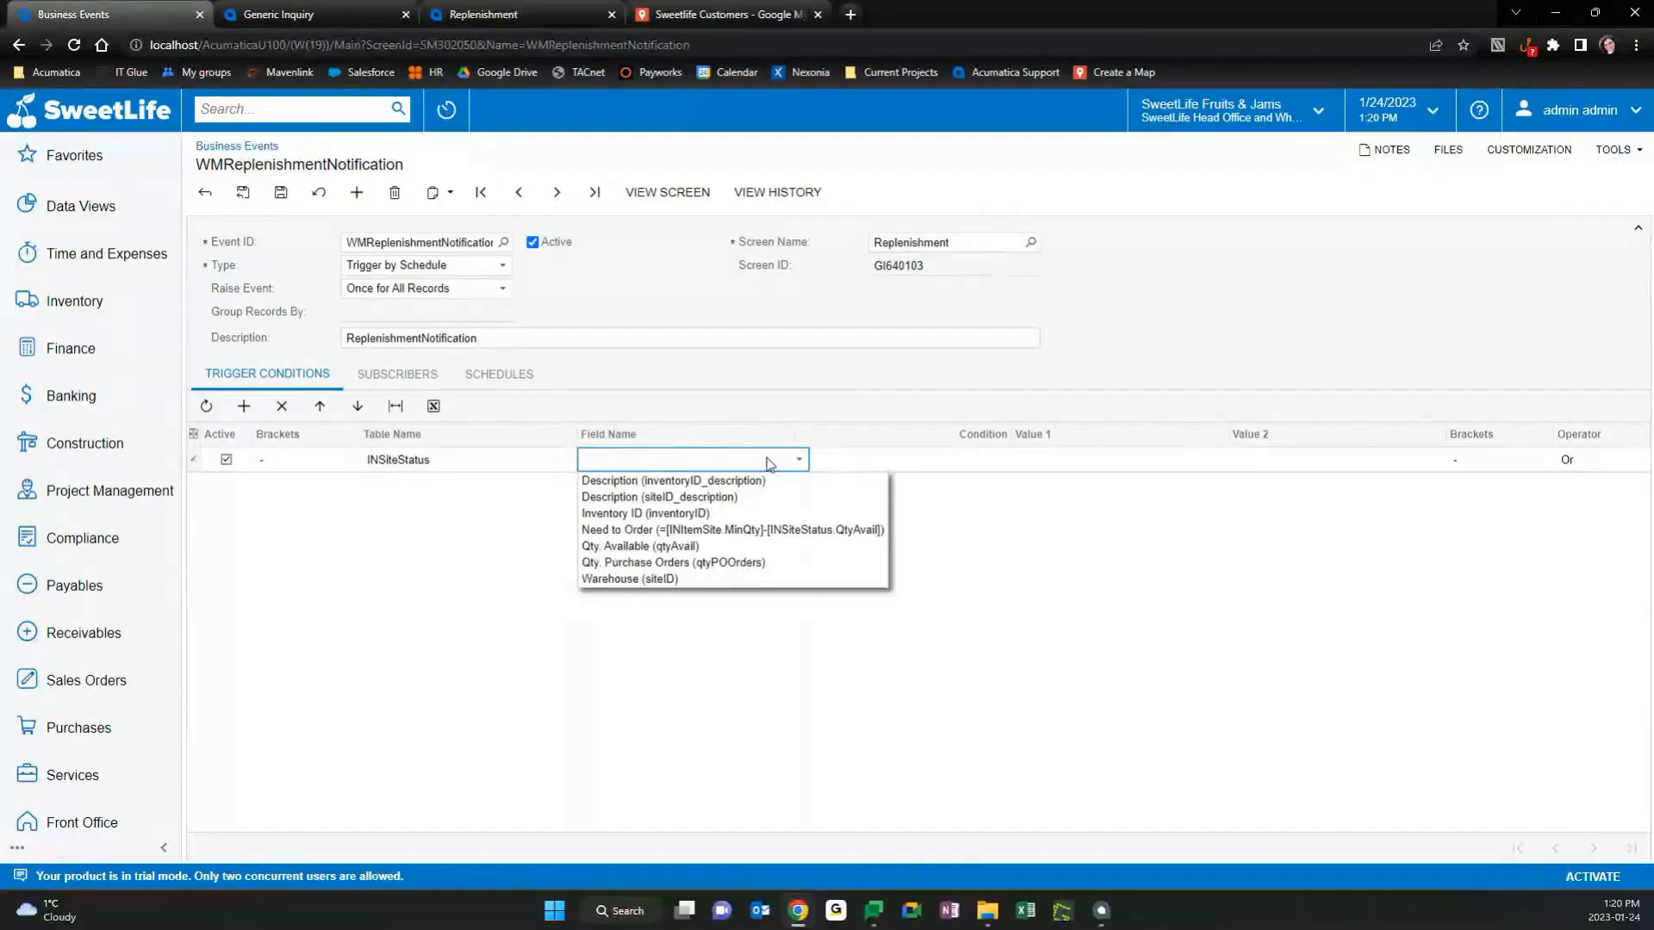
pyautogui.click(1011, 462)
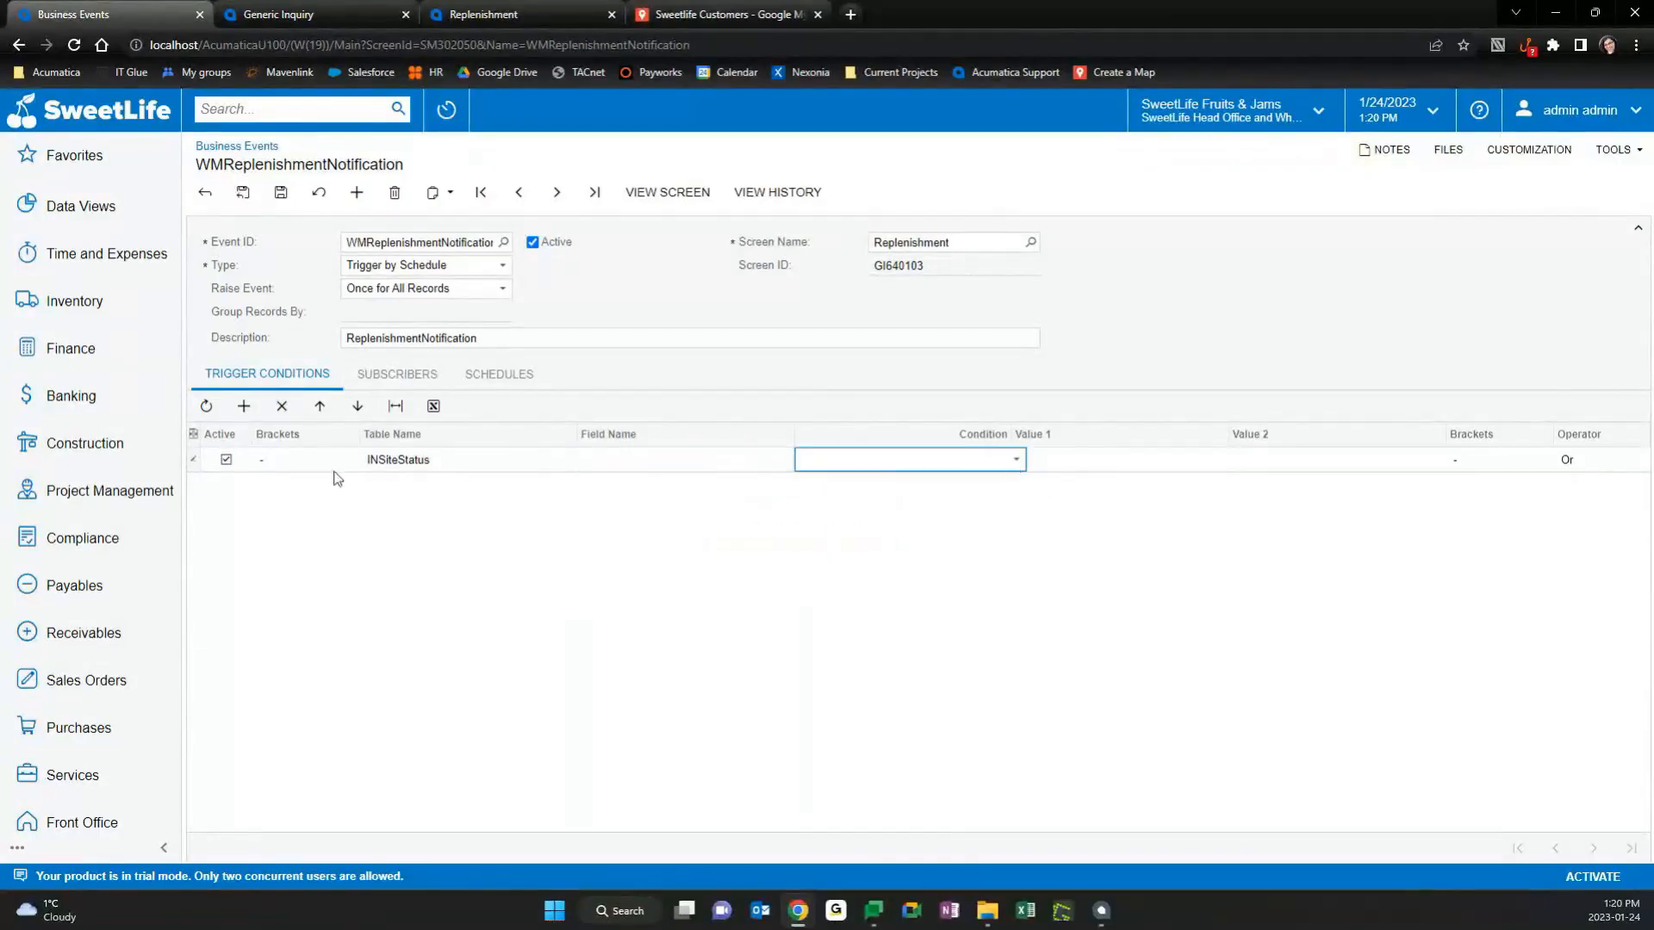
pyautogui.click(278, 410)
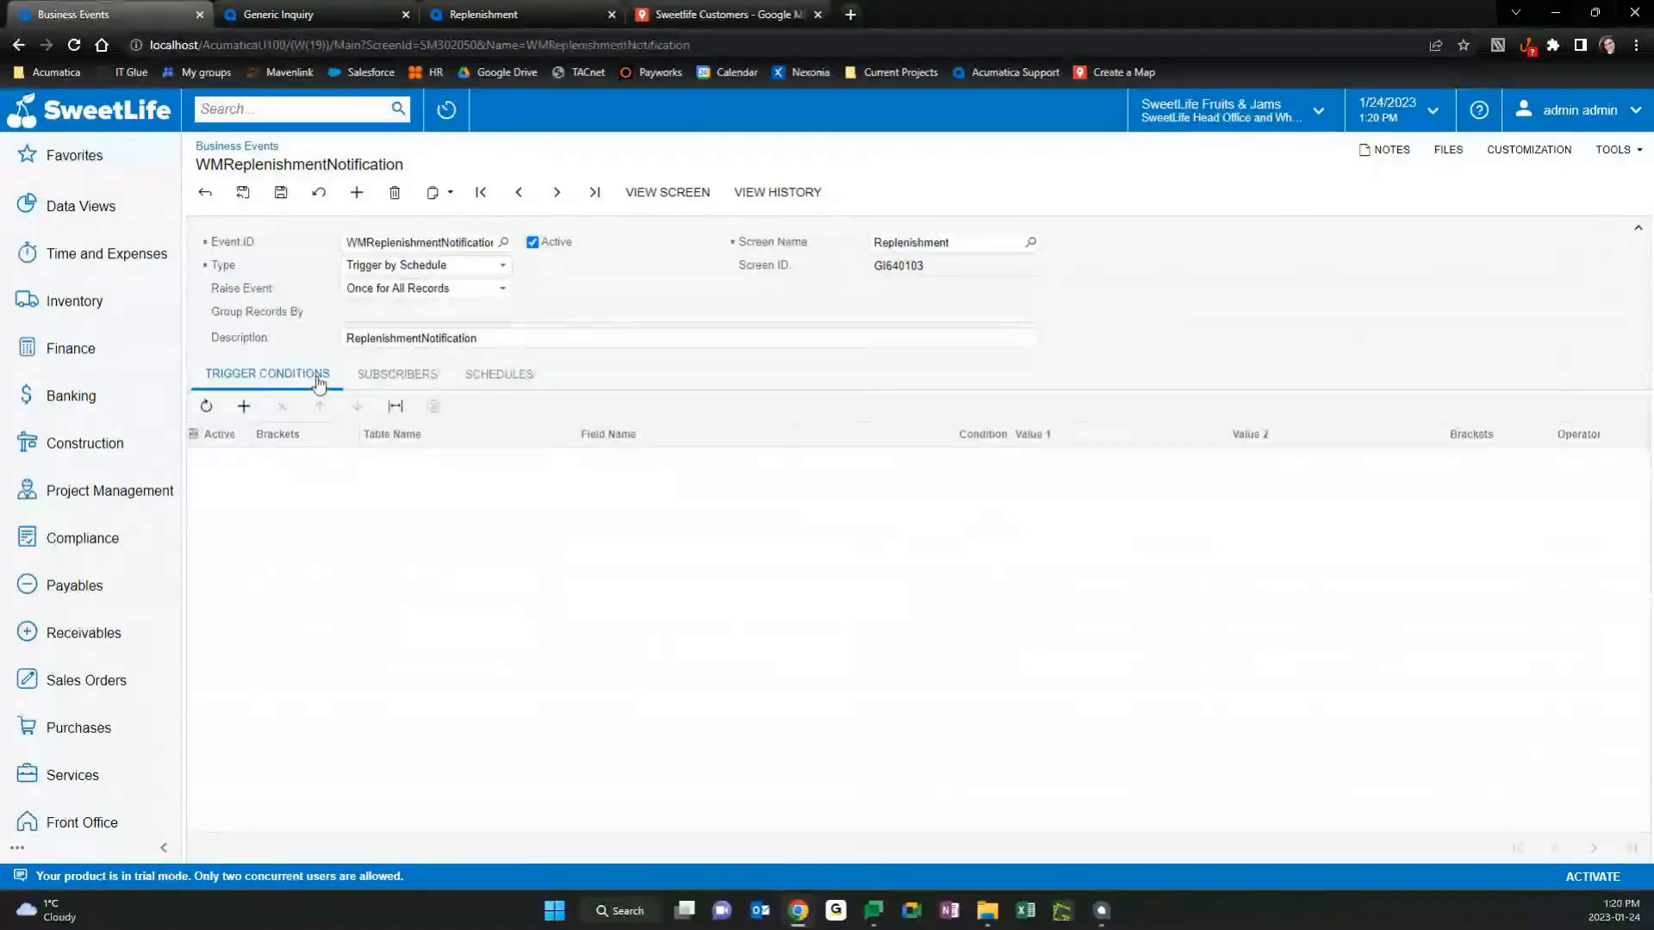
# Review the business event's subscribers and the types that can be created, and open the ReplenishmentNotification email template.
pyautogui.click(379, 376)
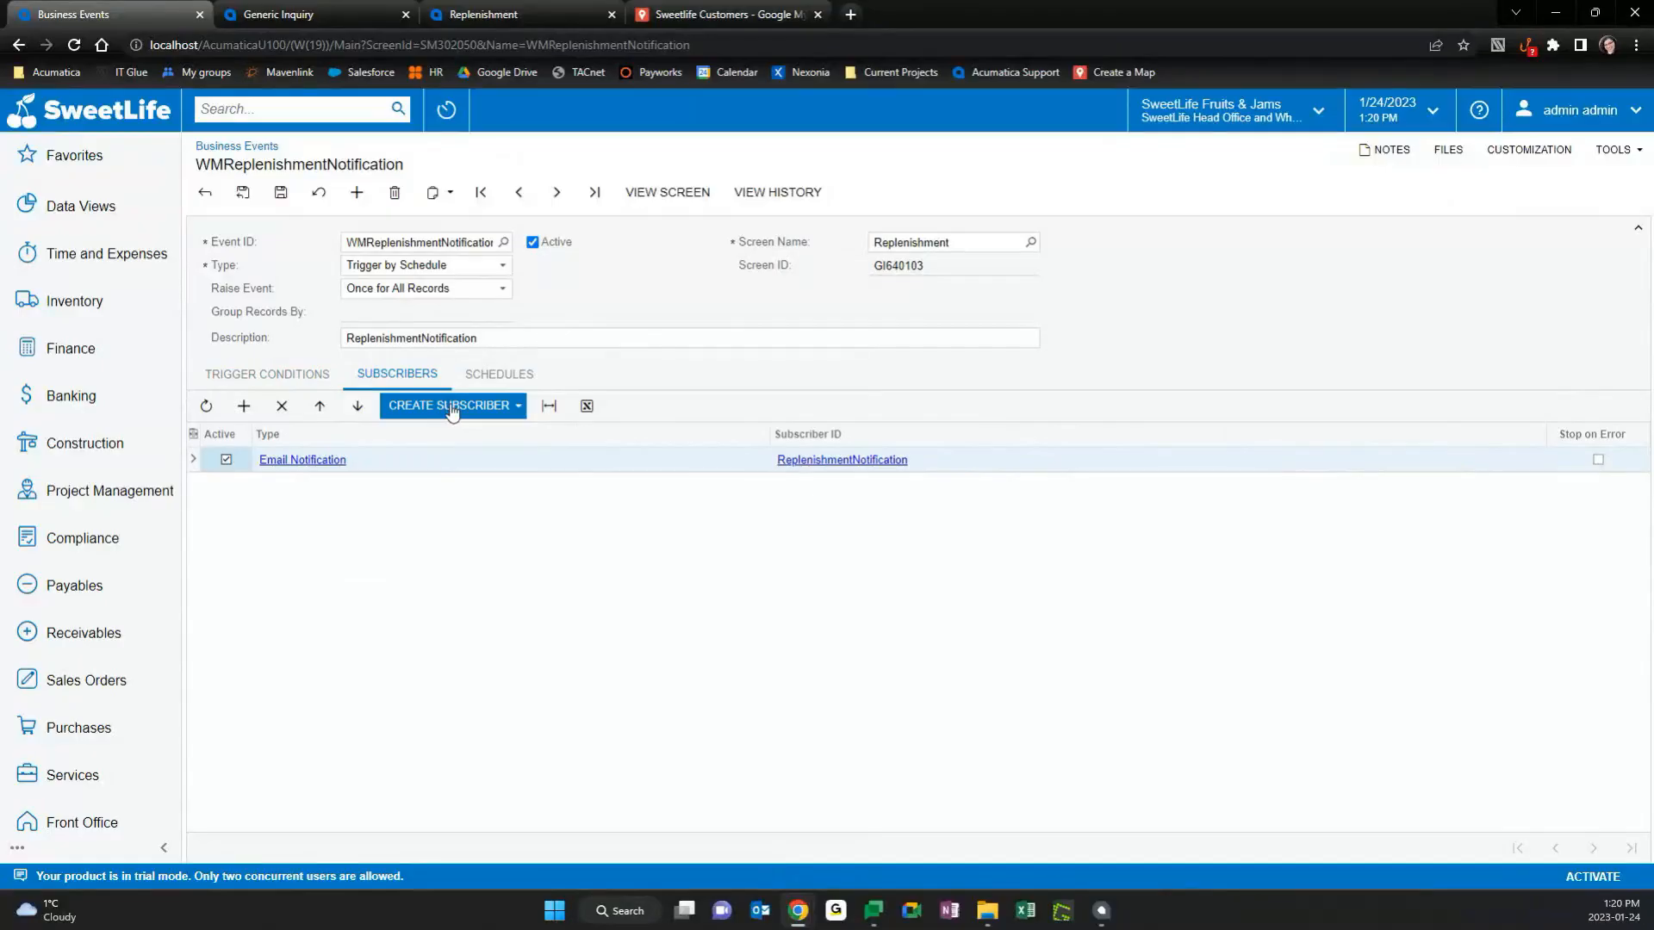
pyautogui.click(515, 418)
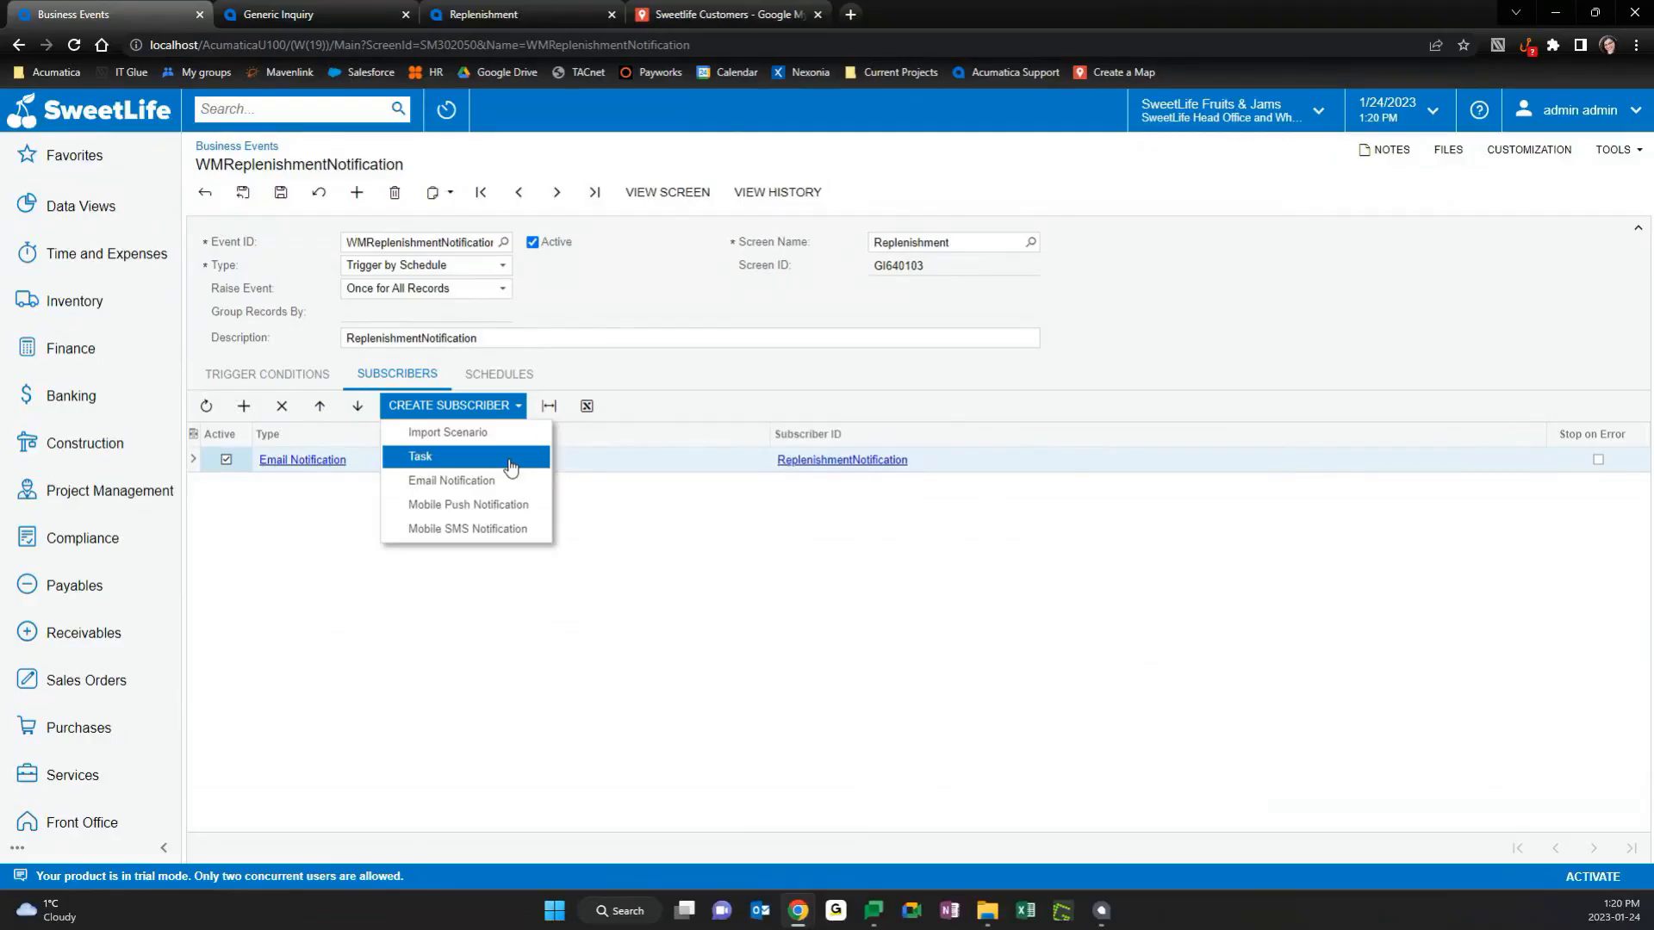
pyautogui.click(840, 568)
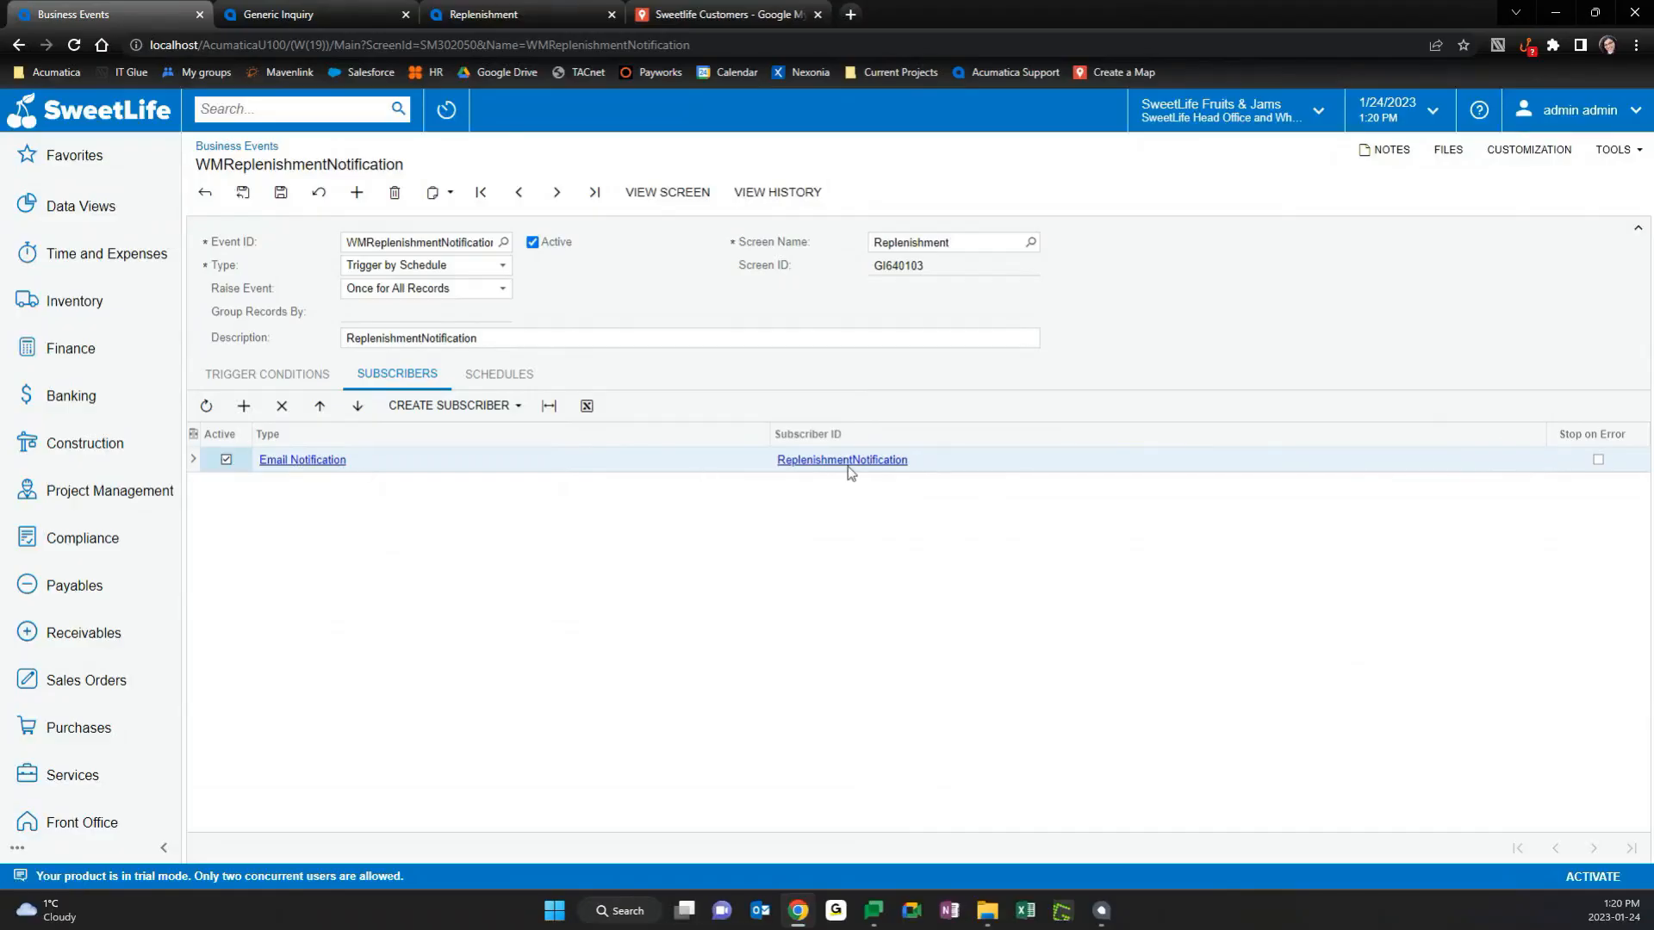
pyautogui.click(811, 462)
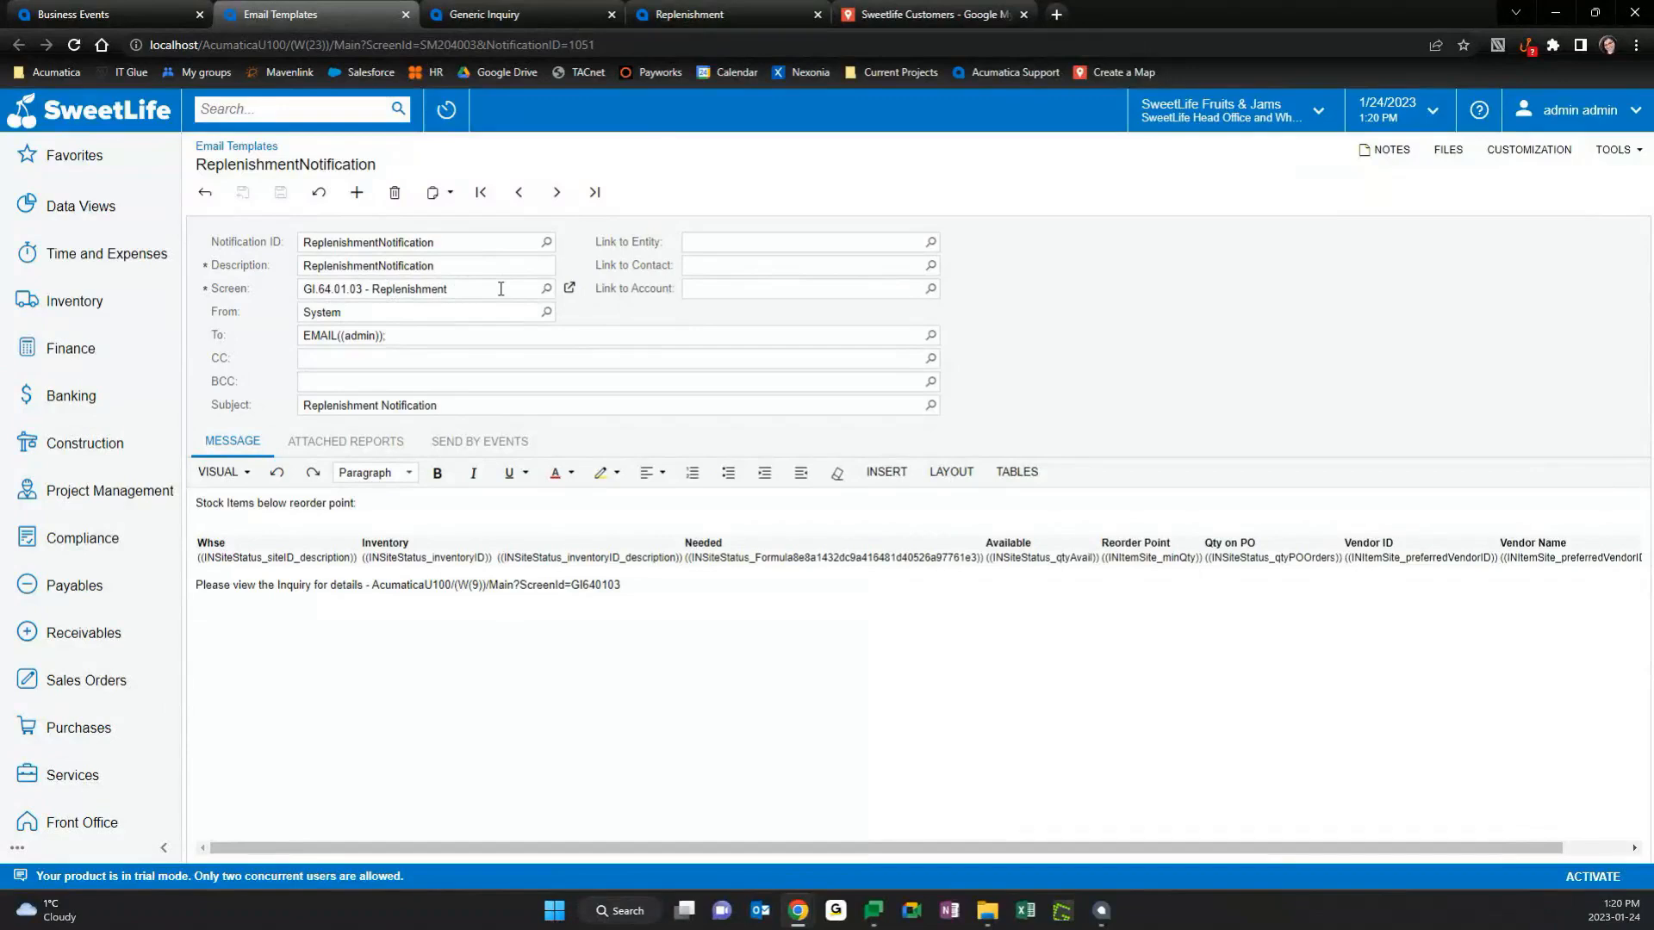
# Check the available From accounts, keeping System, and add a second user's e-mail to the template's To recipients.
pyautogui.click(547, 314)
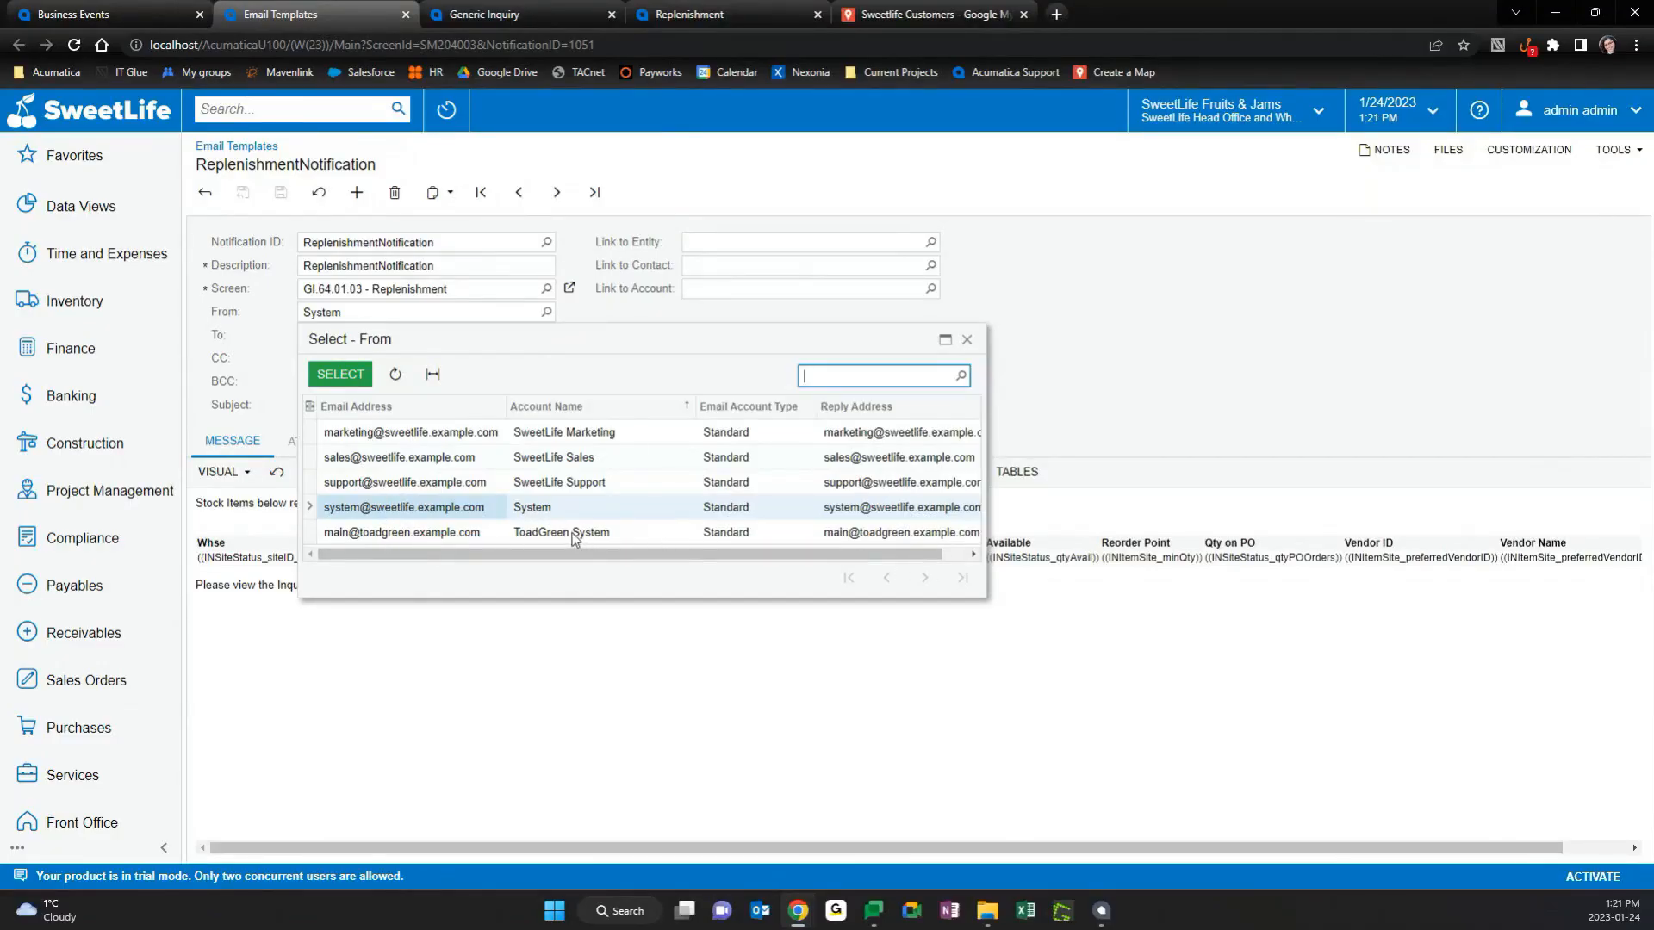
pyautogui.click(1154, 371)
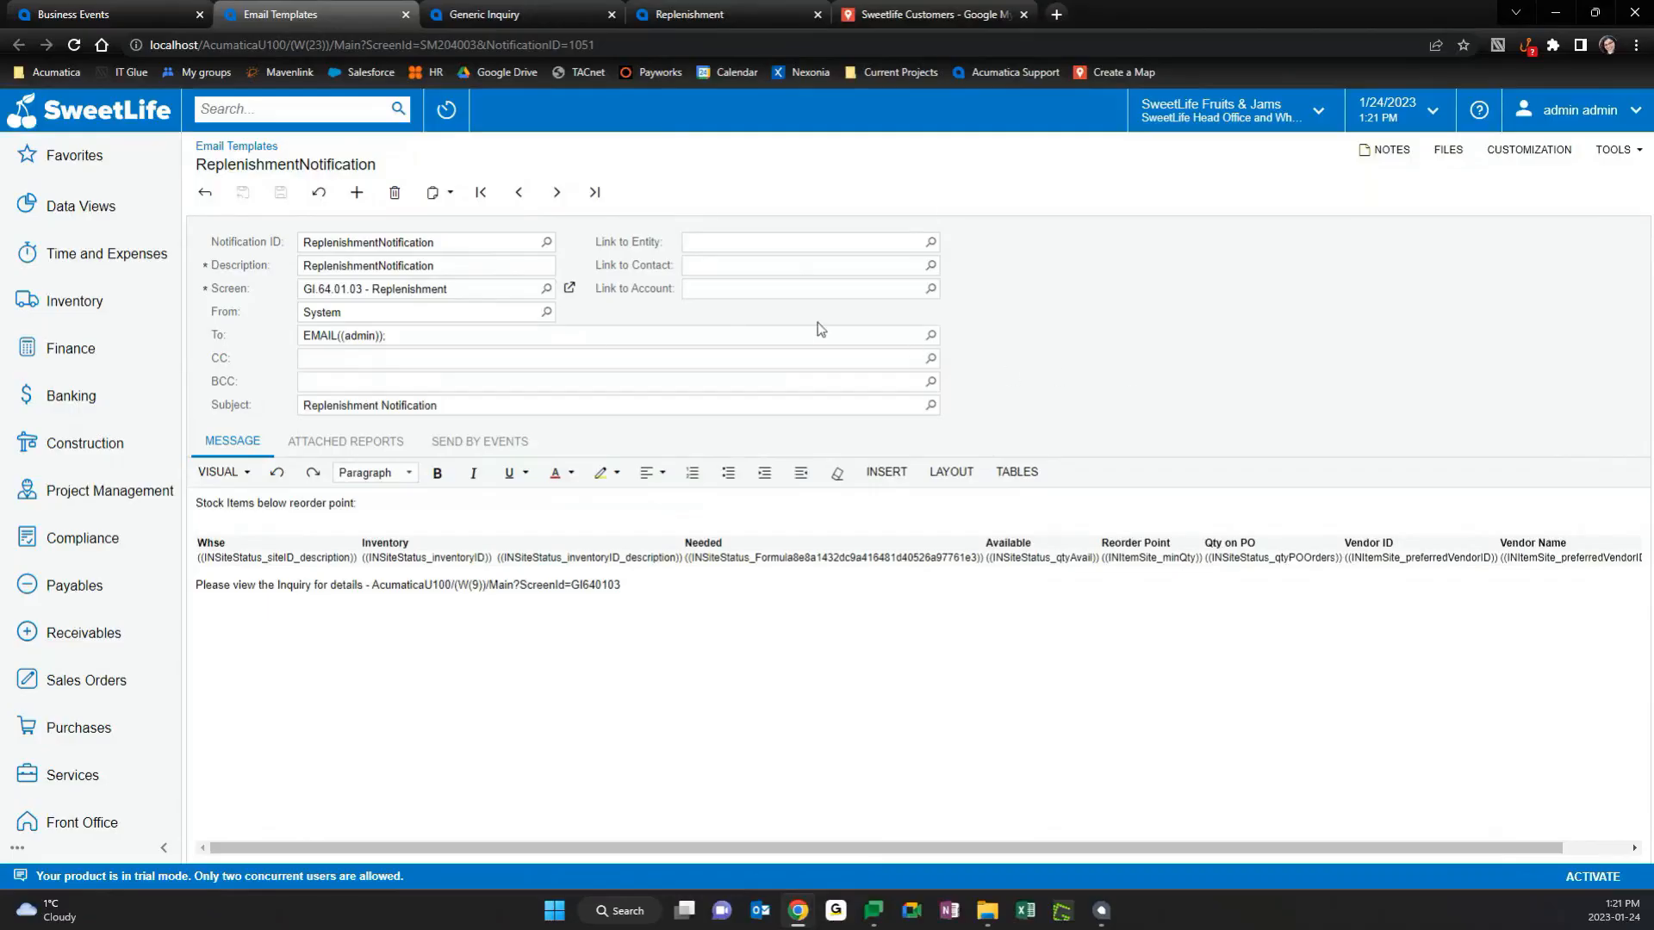
pyautogui.click(467, 335)
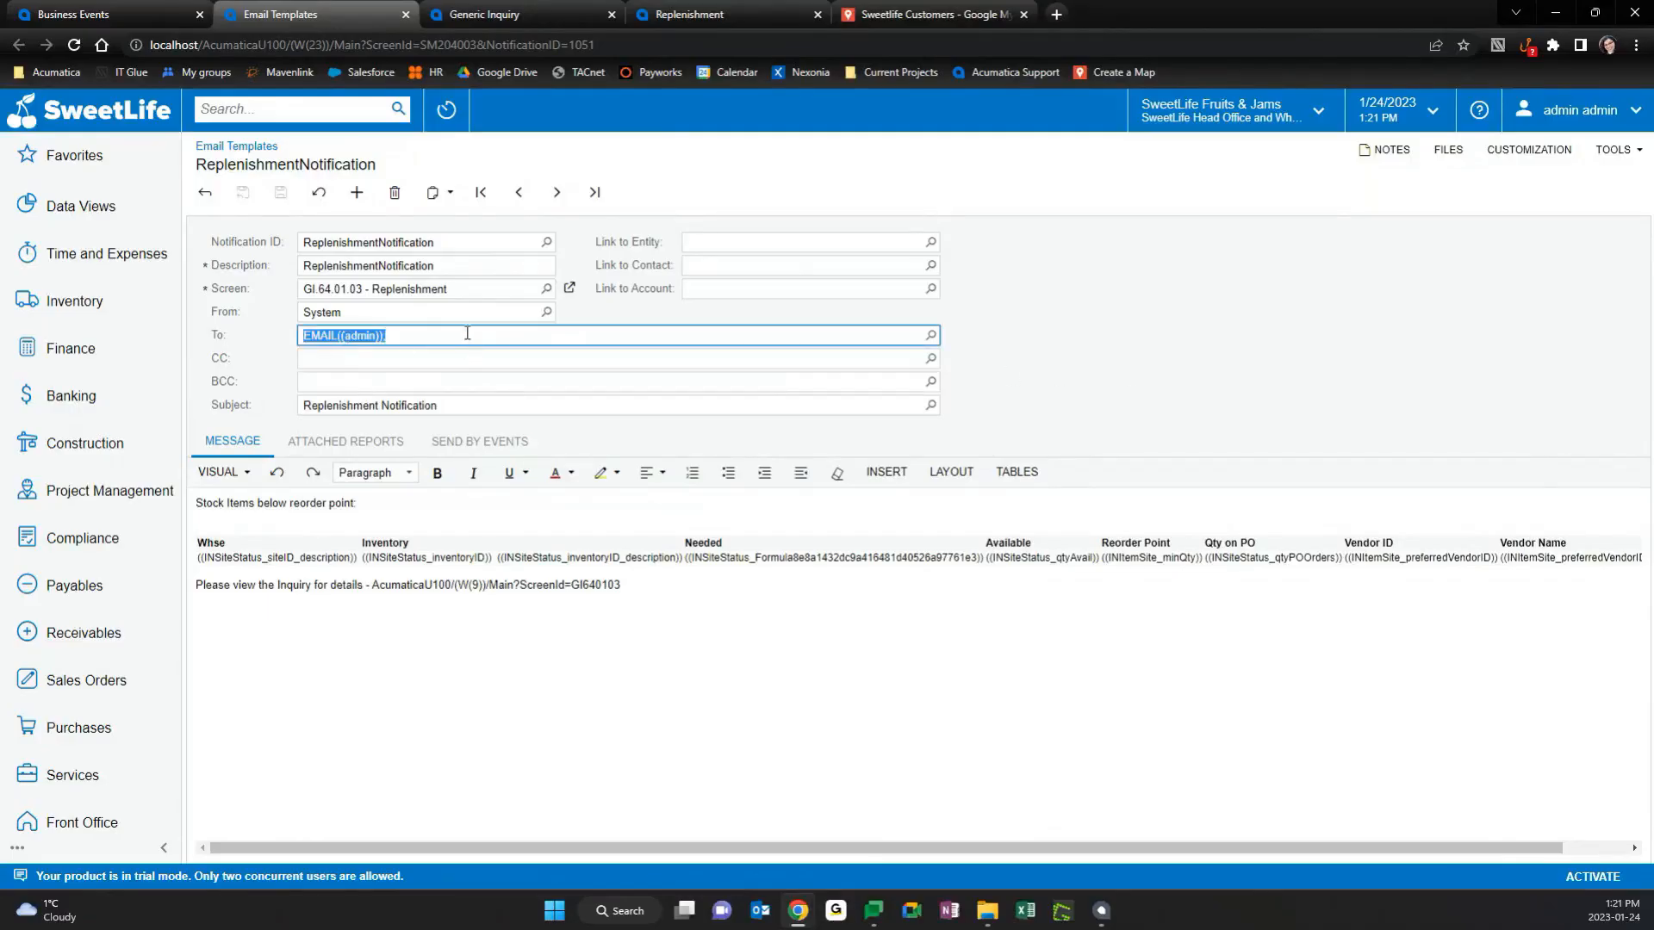
pyautogui.click(931, 336)
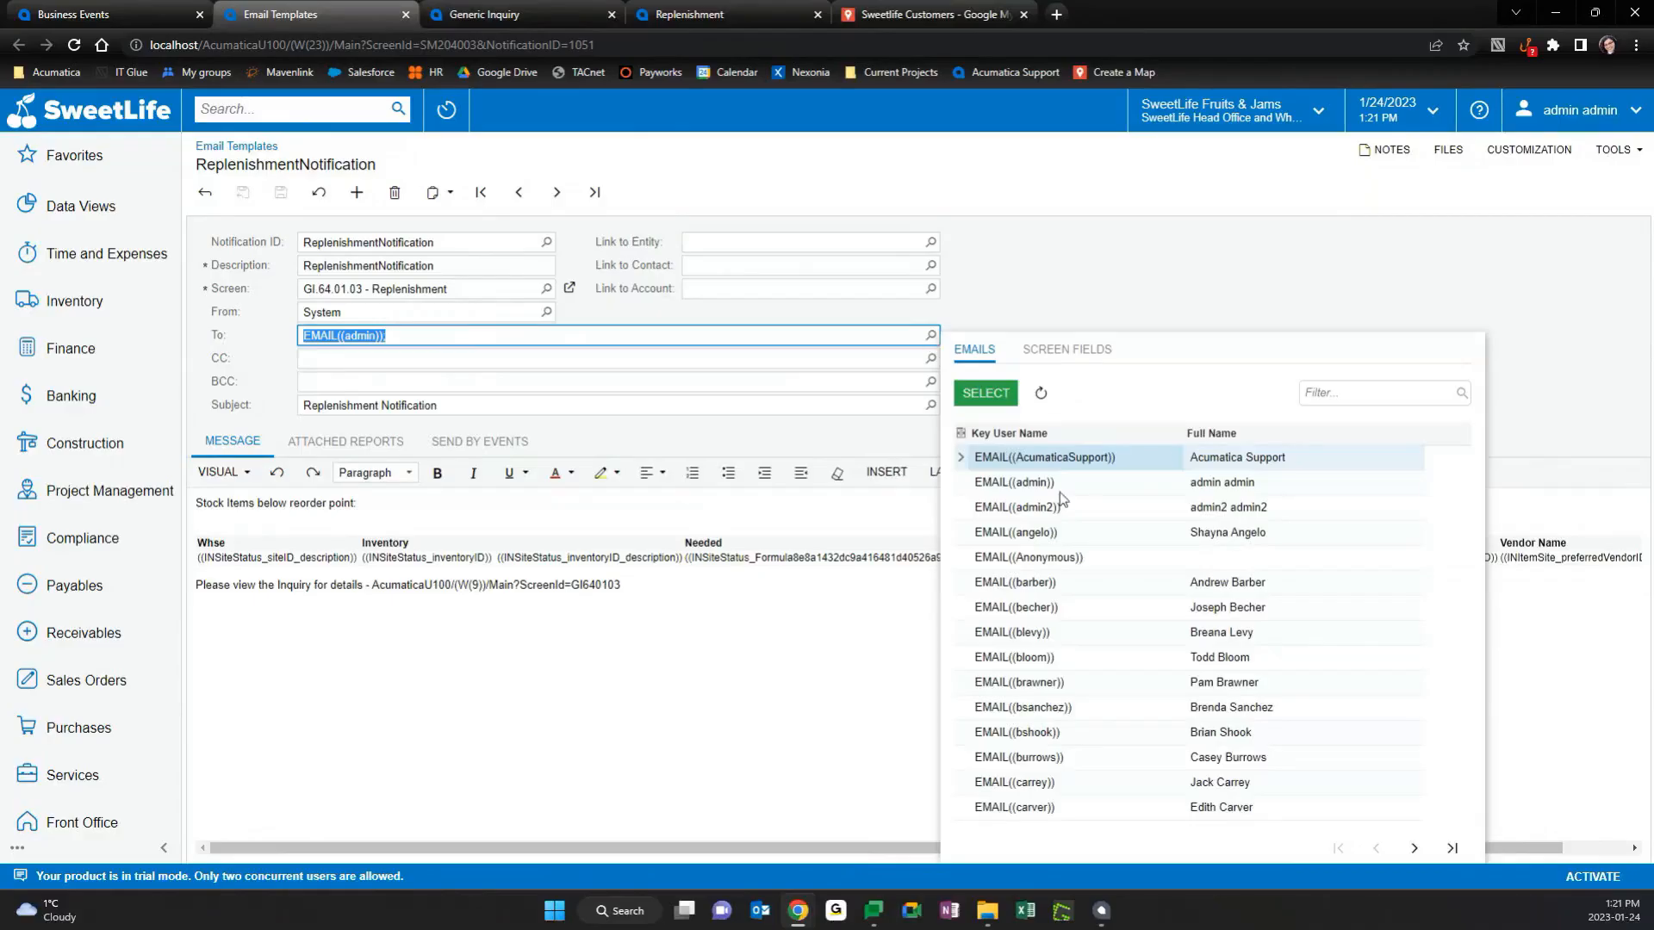
pyautogui.doubleClick(1224, 659)
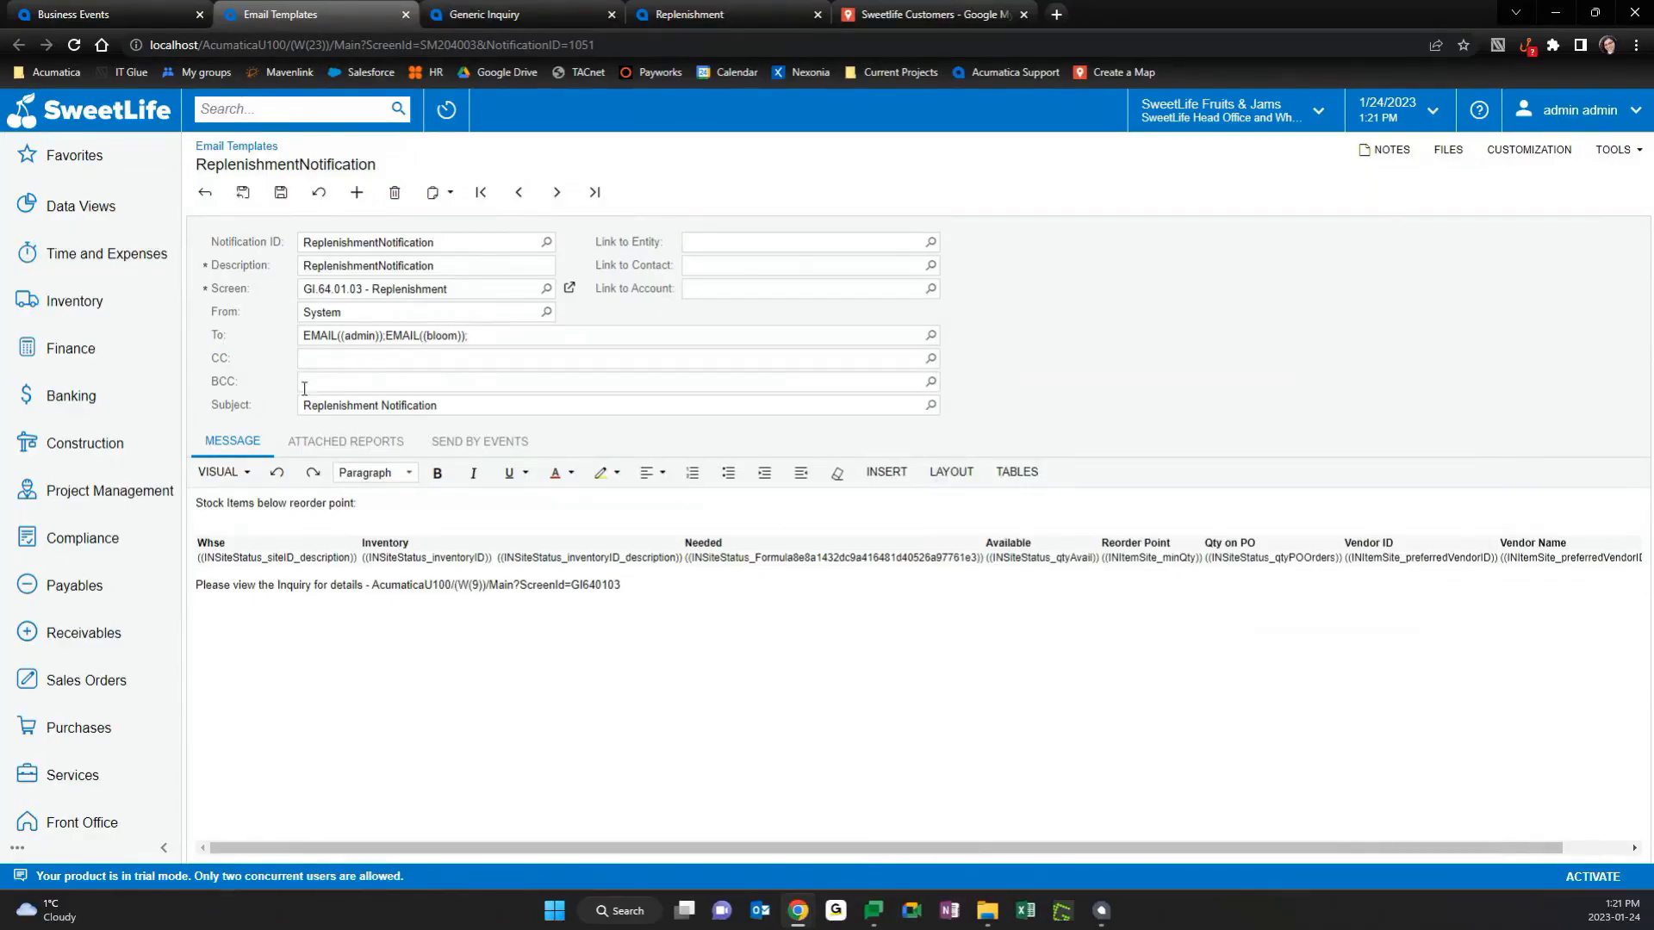
# Try inserting a three-by-three table inside the message's Inventory cell and undo the insertion.
pyautogui.click(263, 565)
pyautogui.click(520, 572)
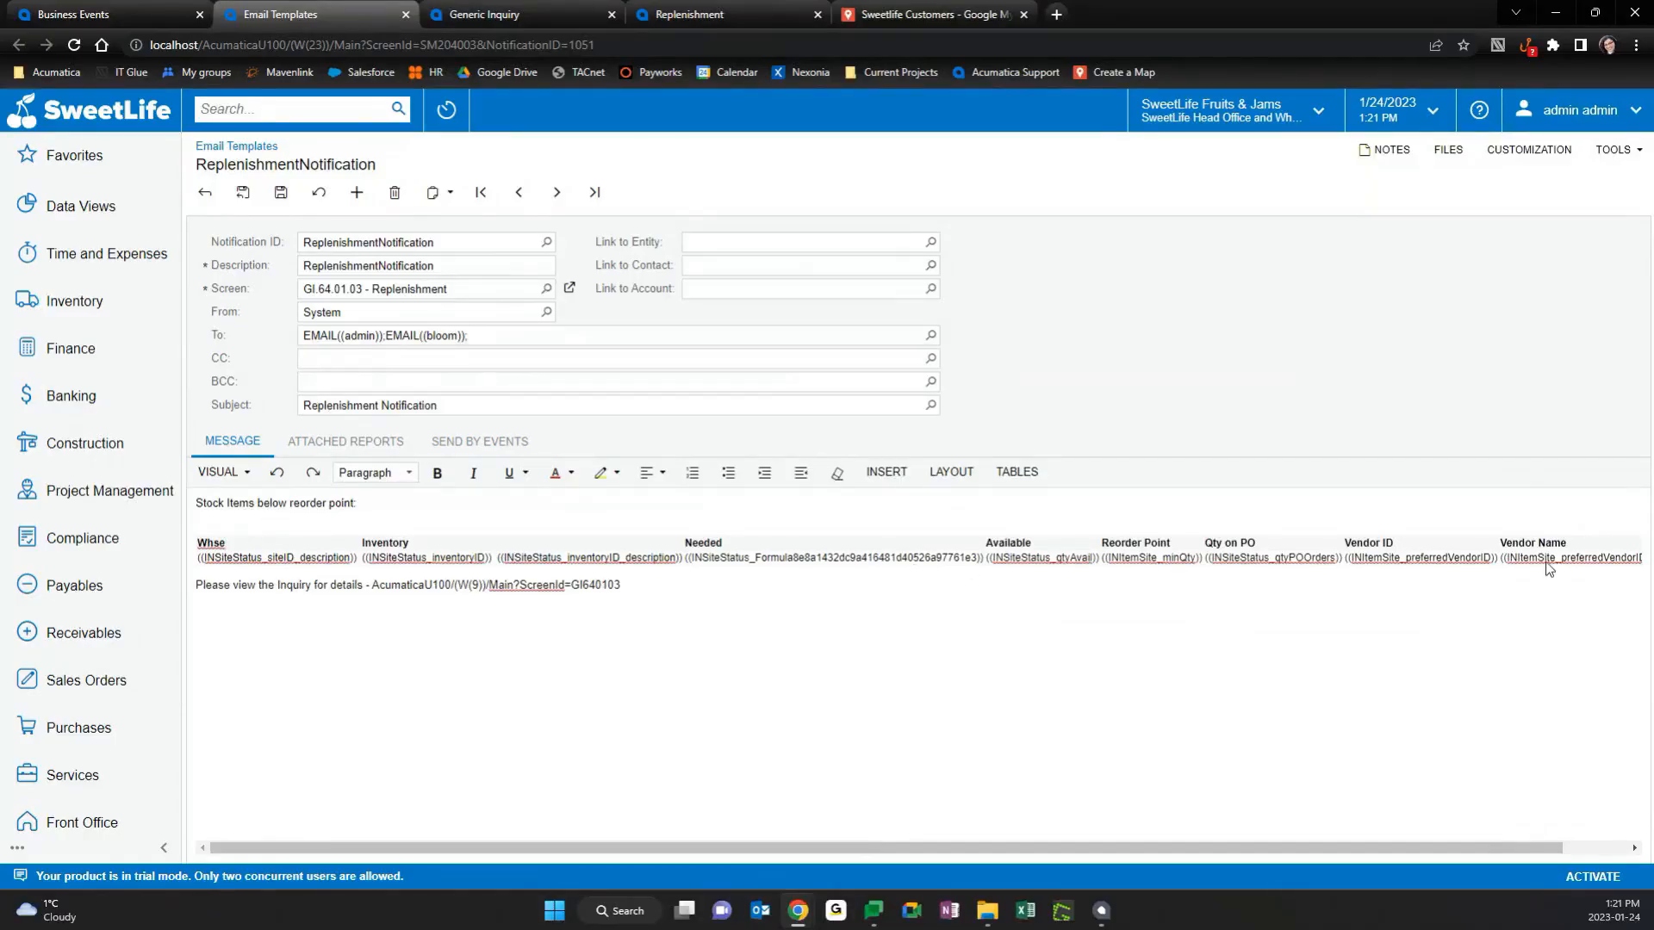
pyautogui.click(1032, 475)
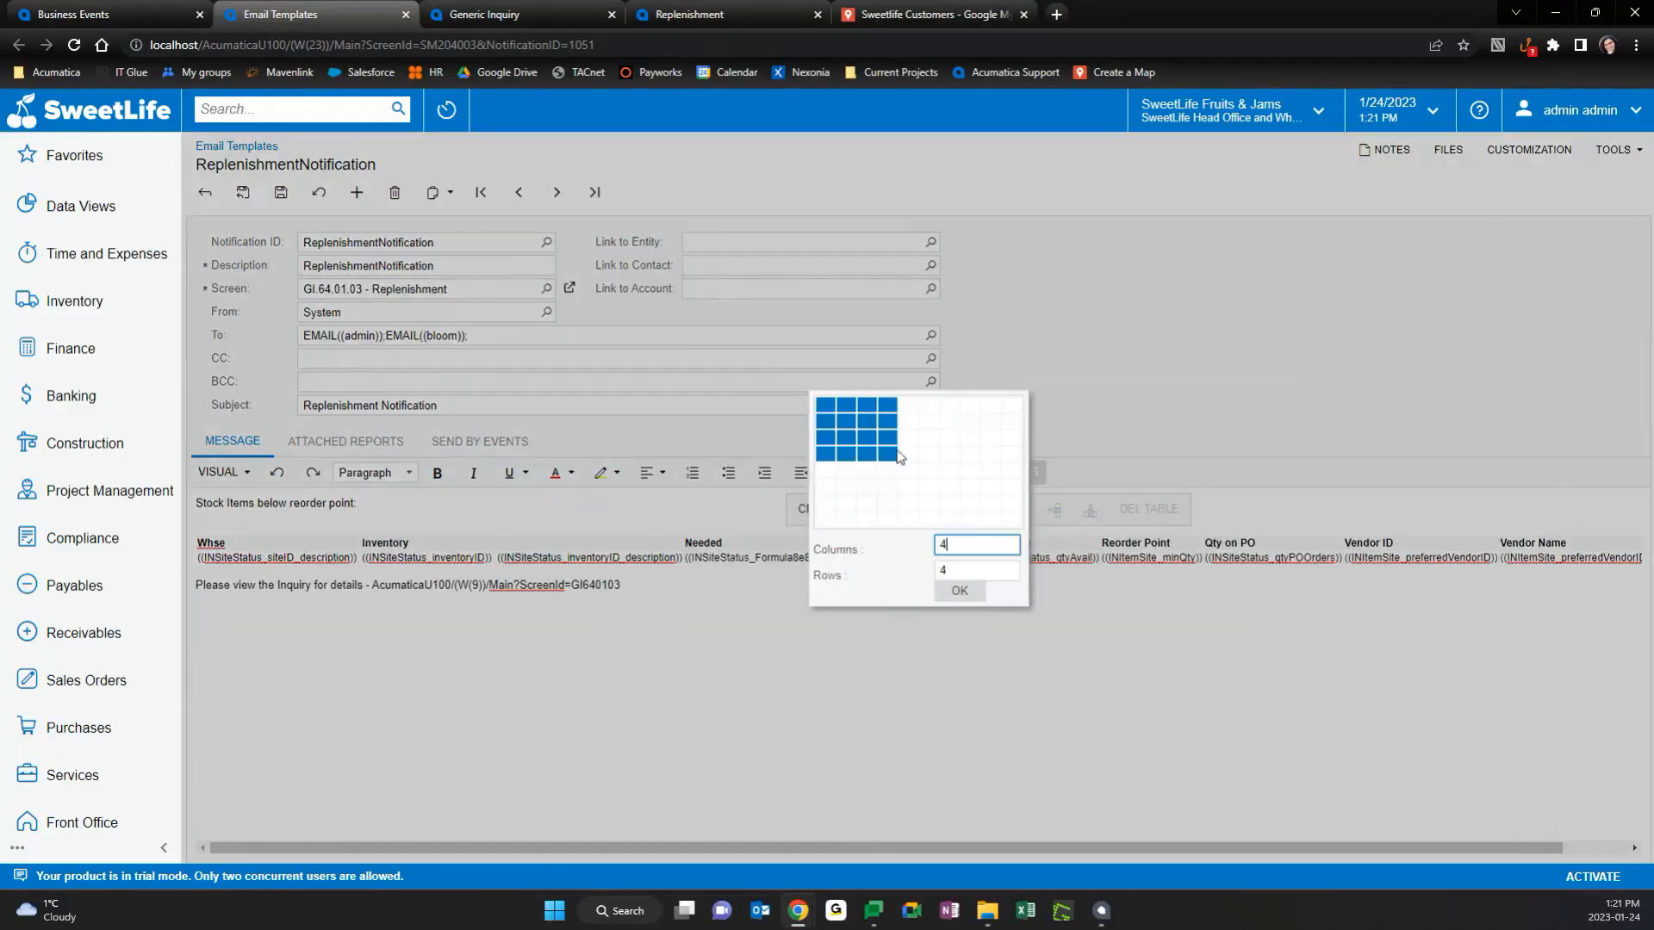
pyautogui.click(873, 435)
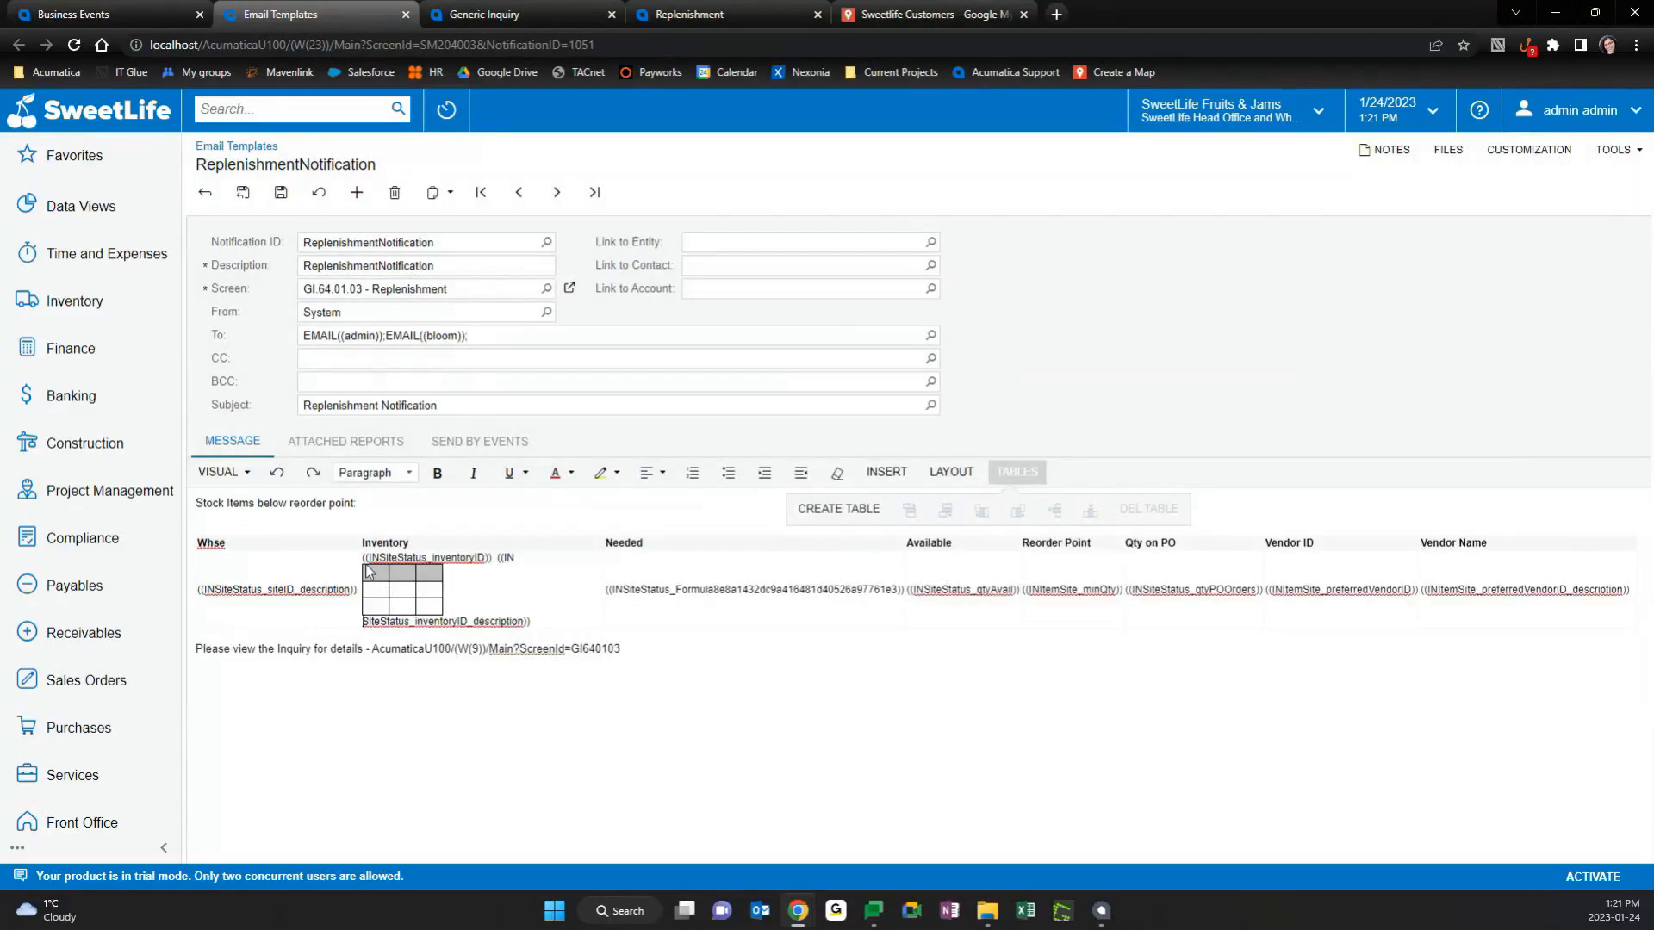
pyautogui.click(377, 575)
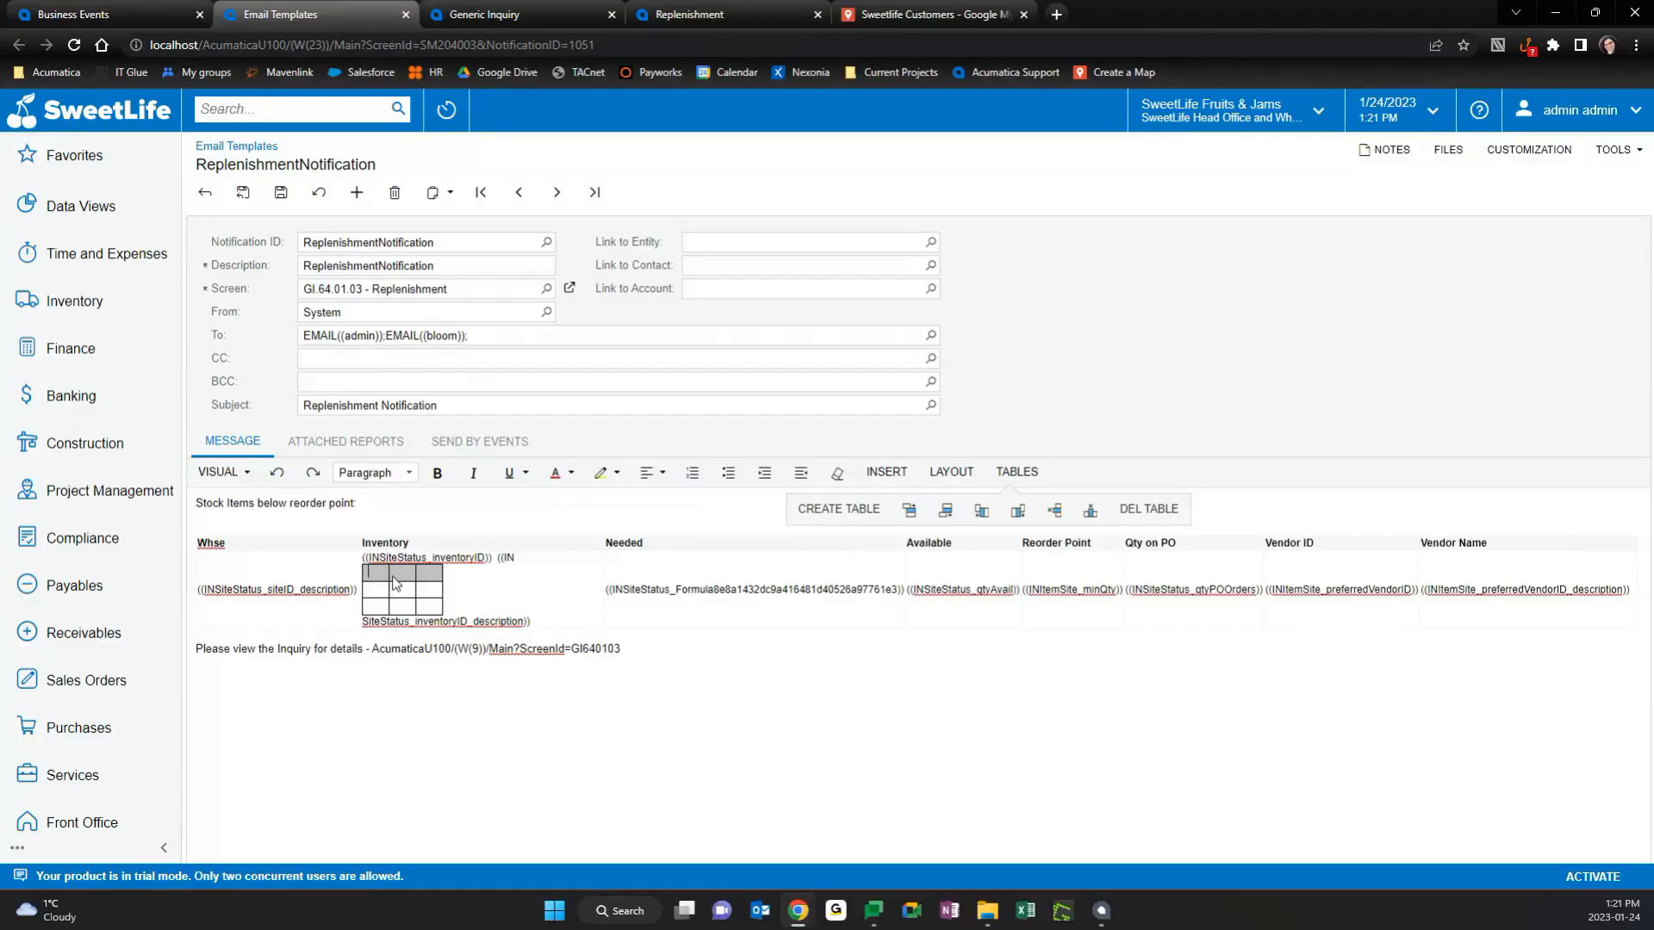
pyautogui.hotkey('ctrl', 'z')
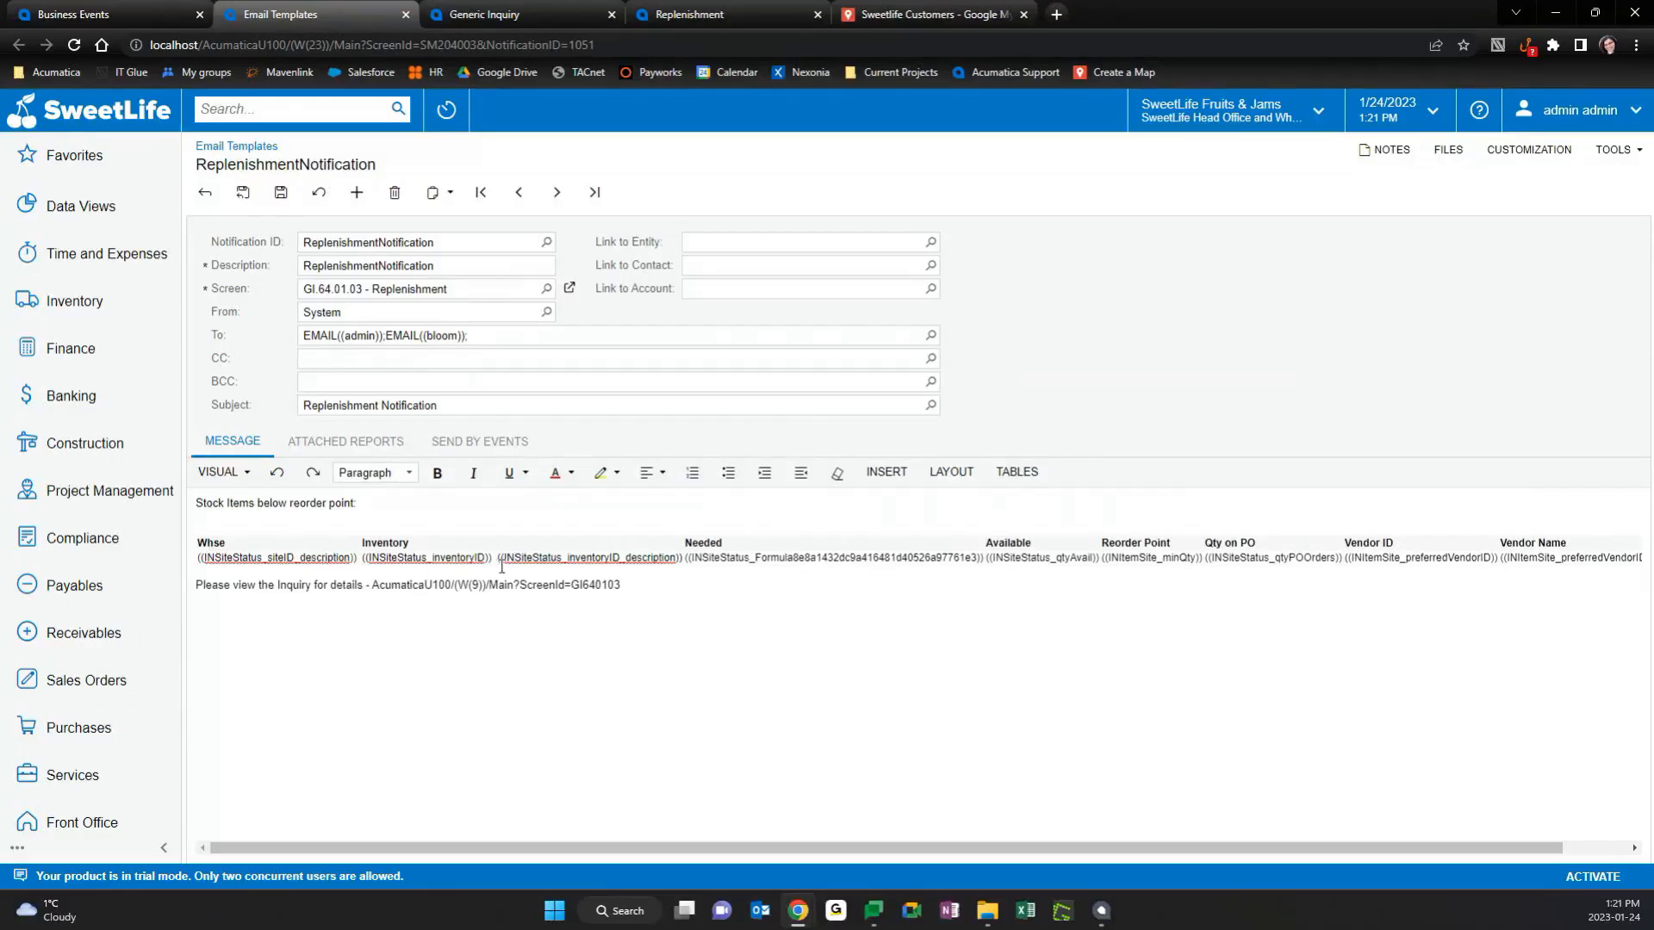
# Change the message's opening line to "Hello here is the stock Items below reorder point" and save the email template.
pyautogui.doubleClick(978, 819)
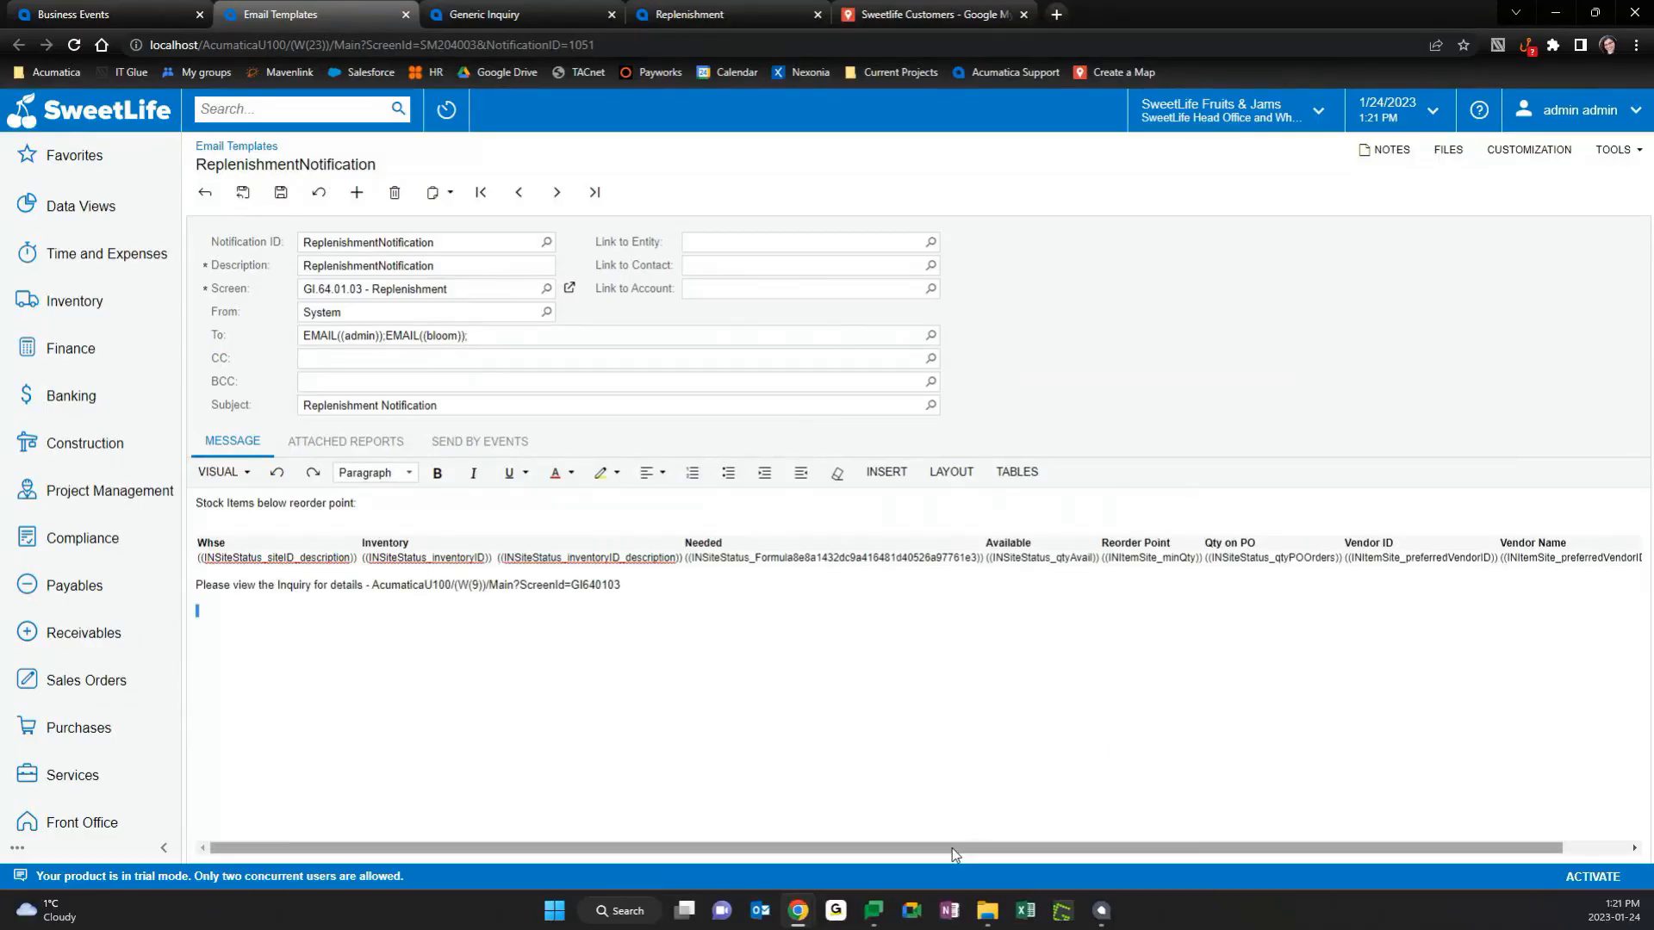
pyautogui.moveTo(953, 847); pyautogui.dragTo(1017, 847)
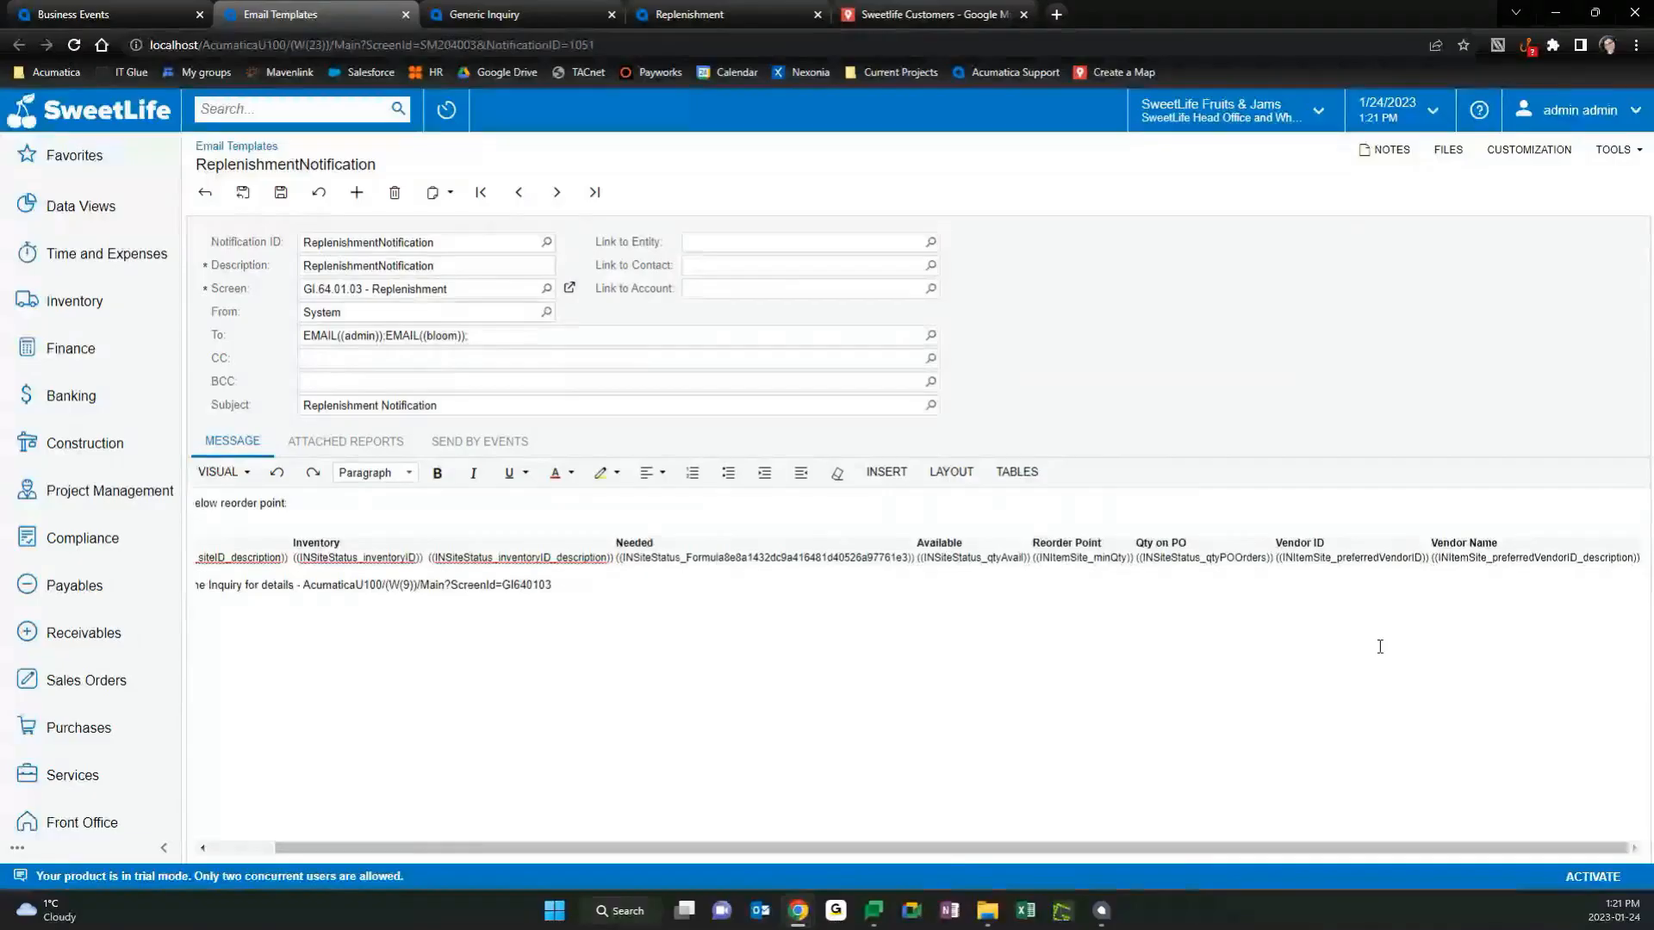
pyautogui.moveTo(456, 848); pyautogui.dragTo(333, 847)
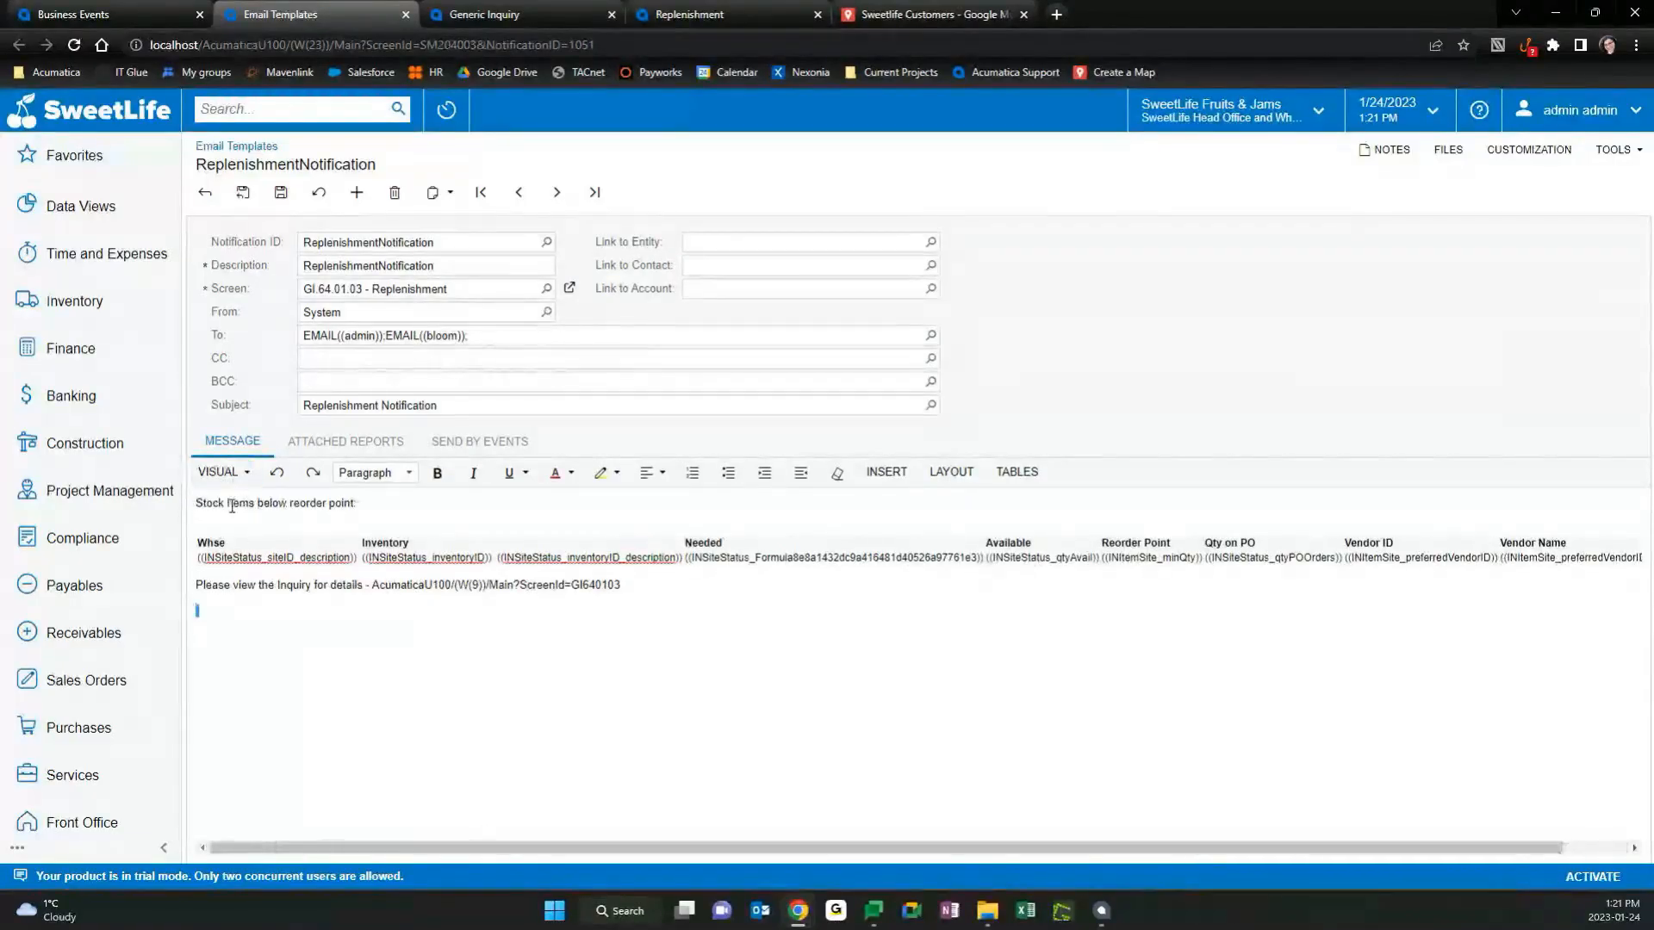
pyautogui.click(200, 504)
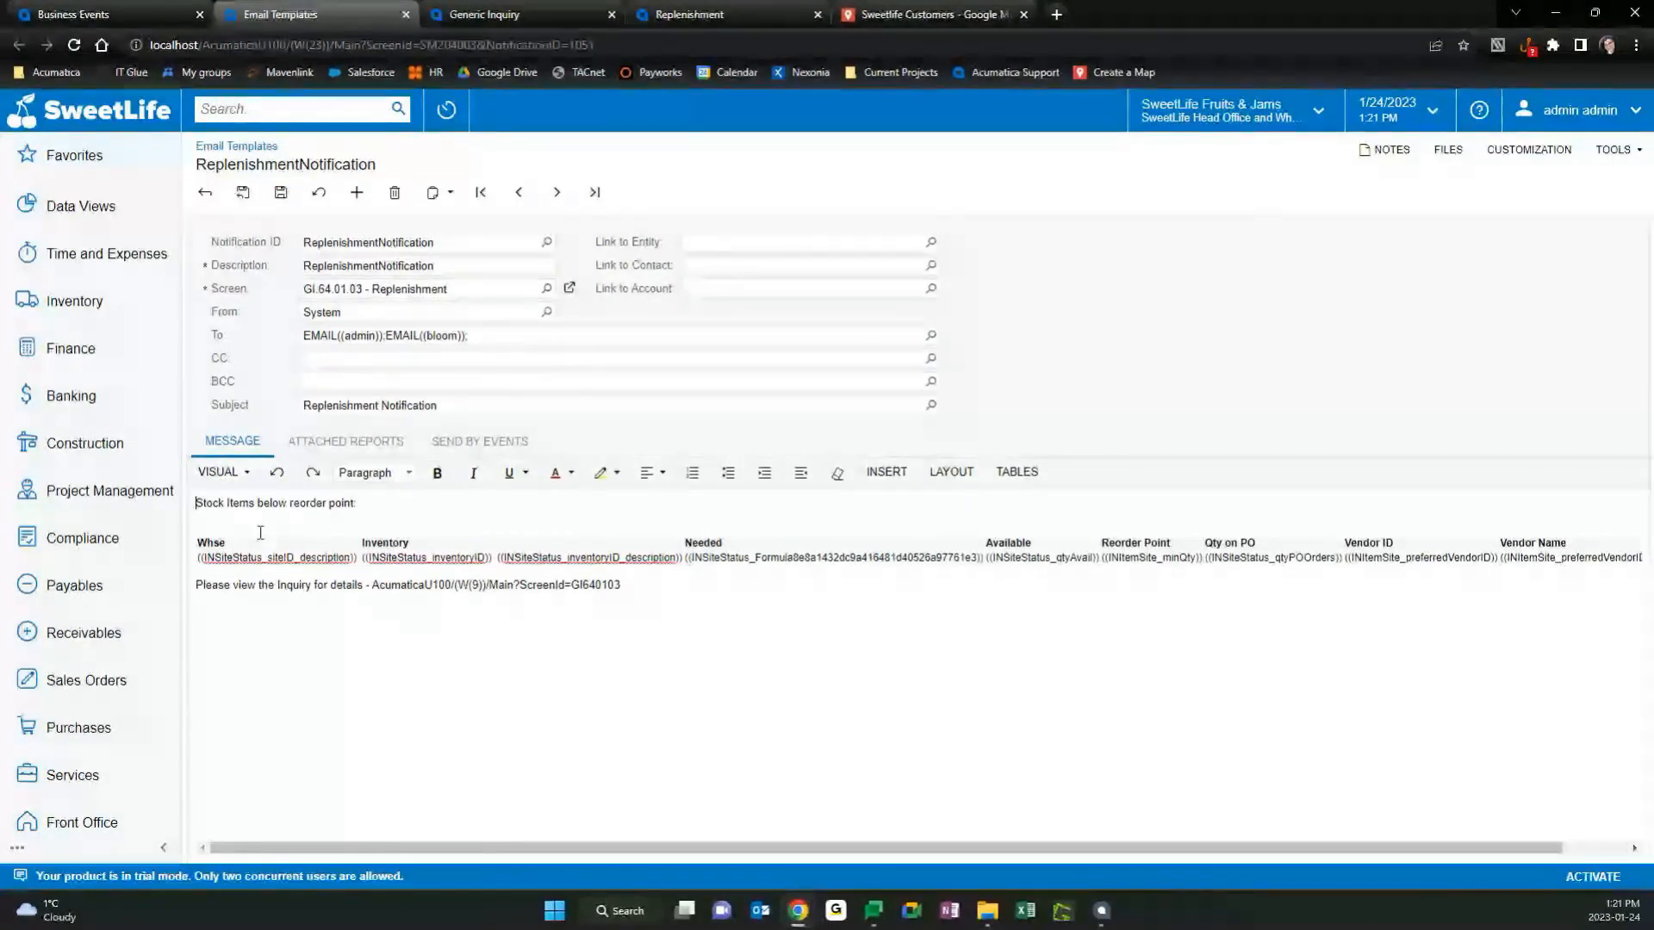
pyautogui.write('Hello Here is the')
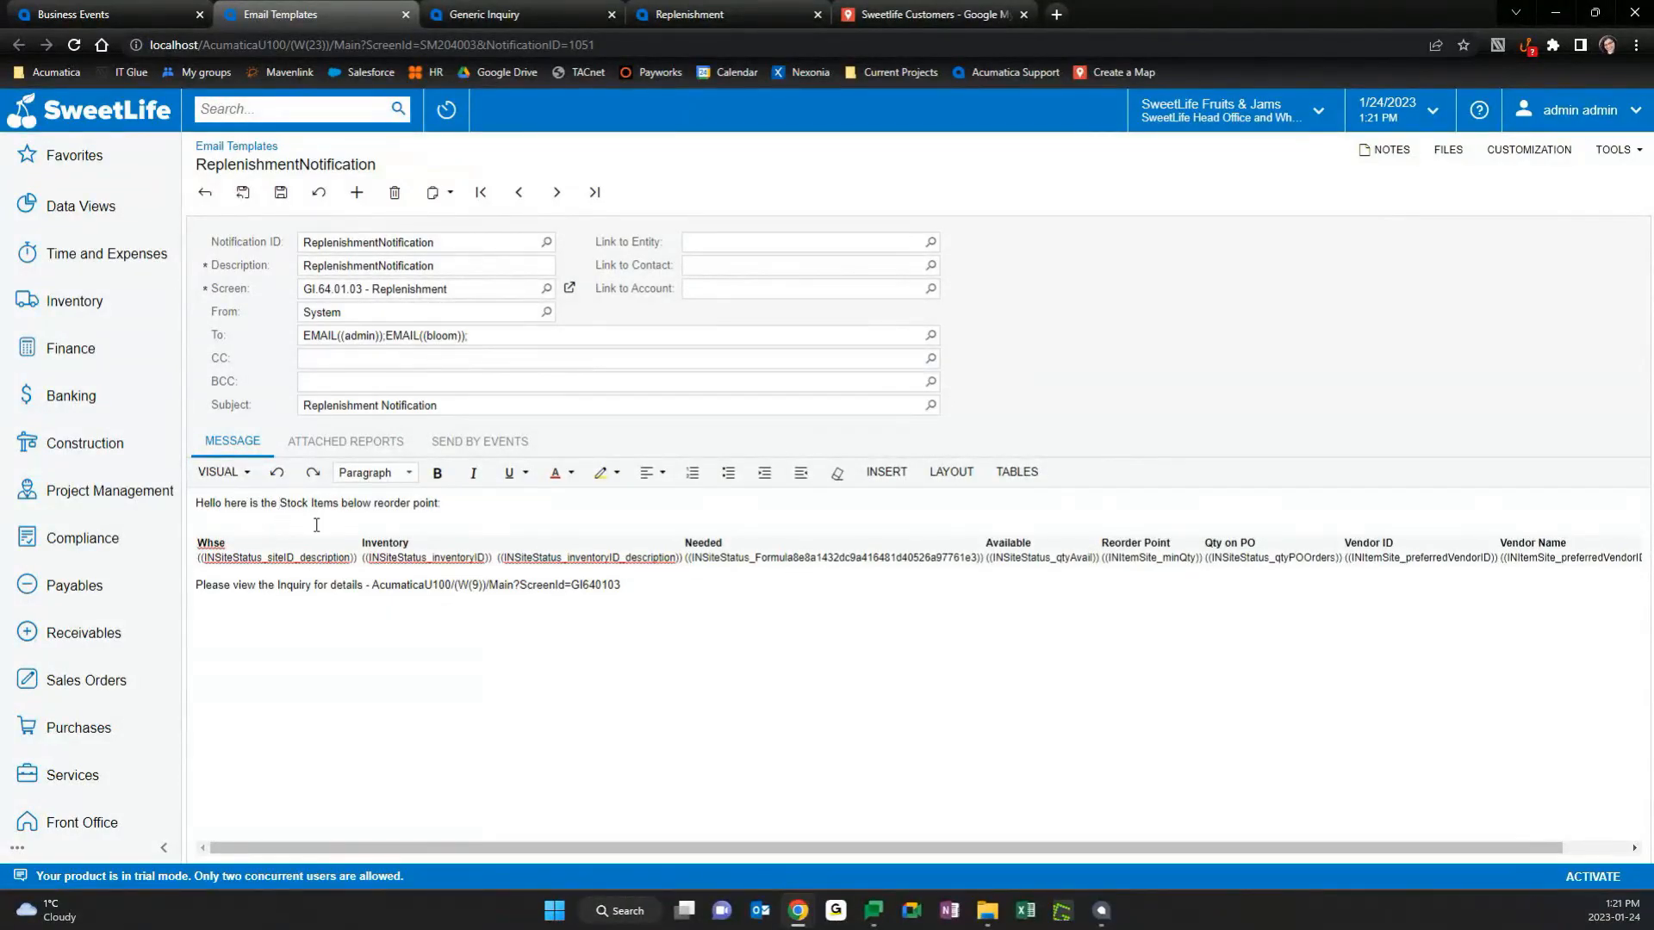
pyautogui.press('BackSpace')
pyautogui.write('s')
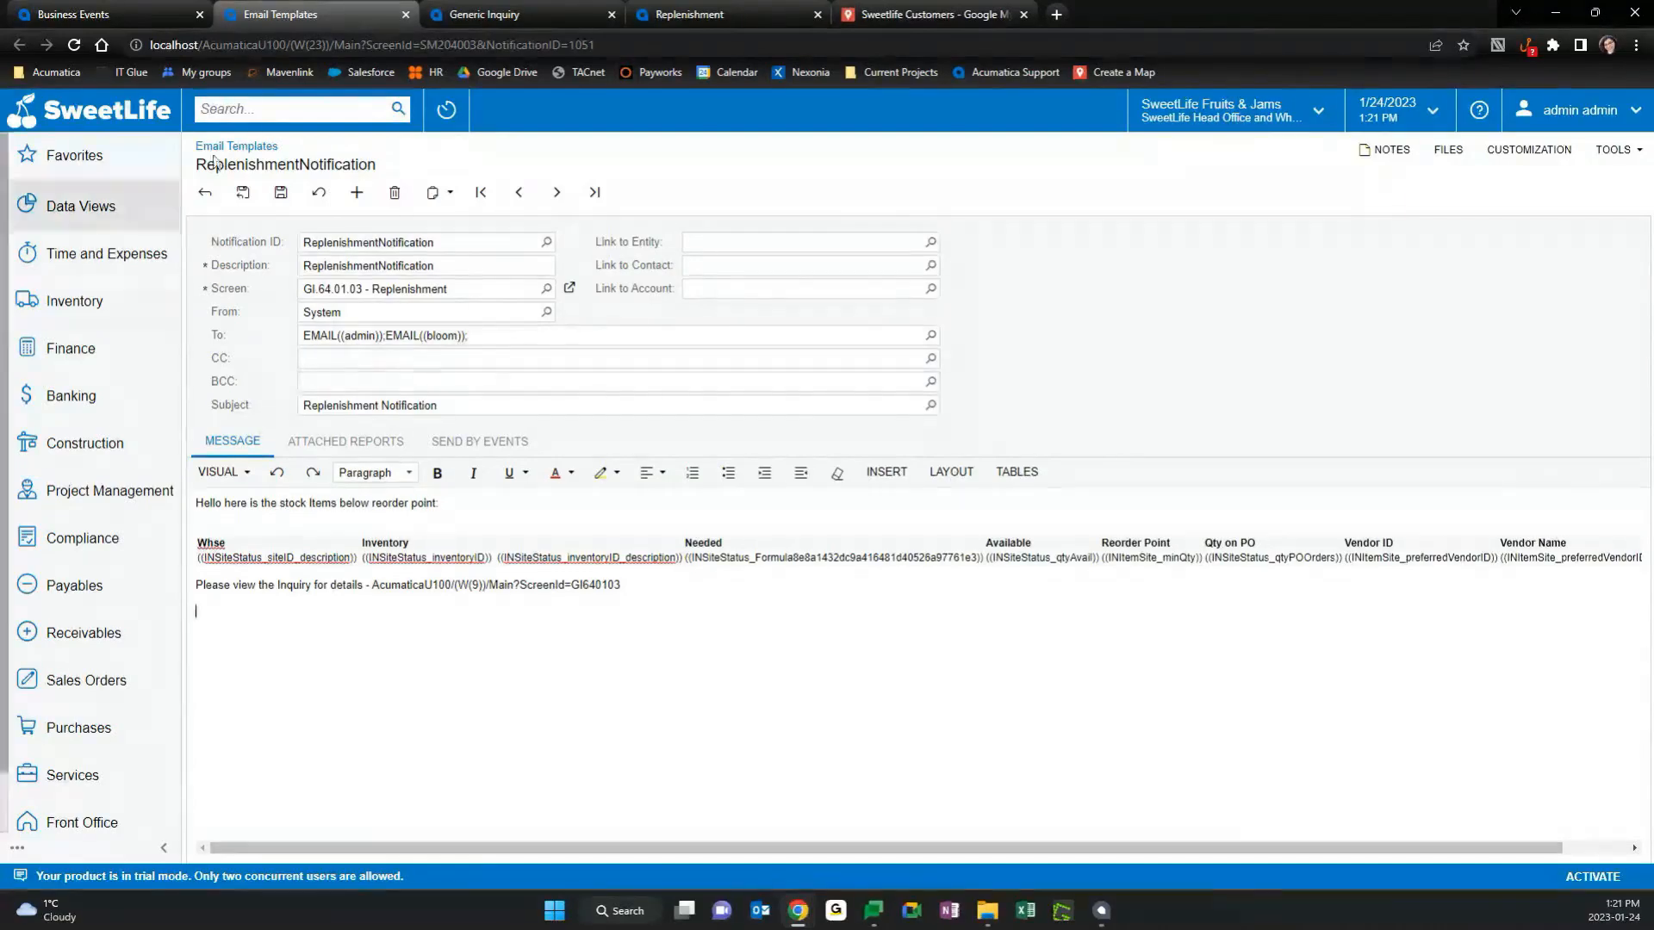
pyautogui.click(292, 203)
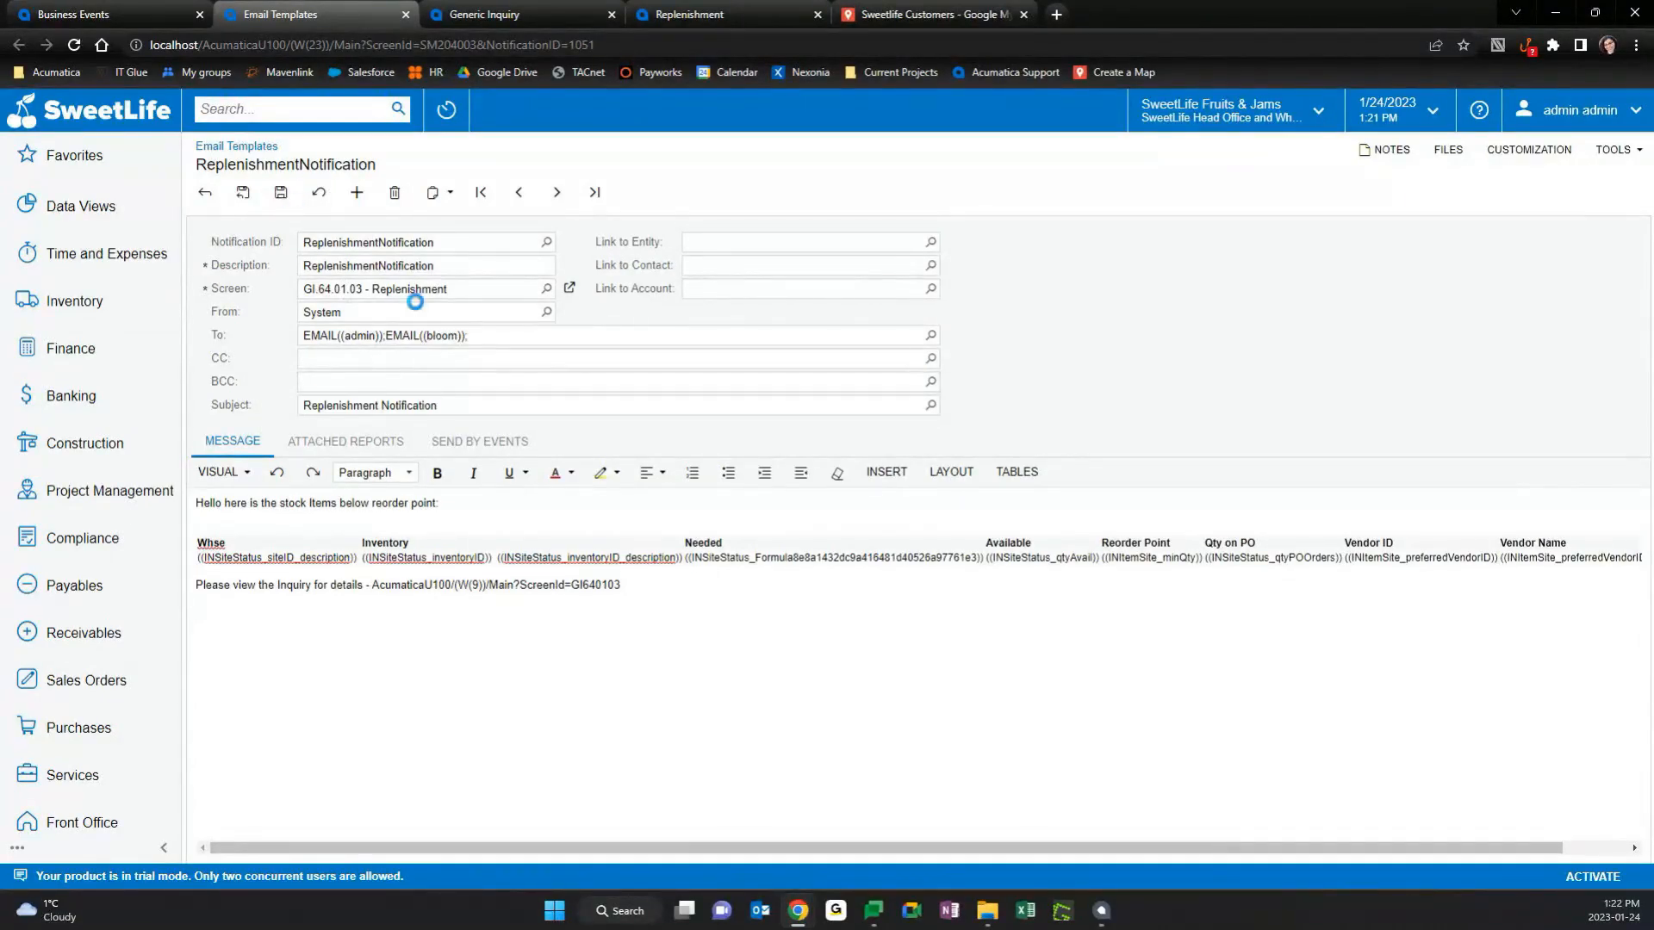
# Review the template's attached reports and sending events, and return to the business event to view its schedules.
pyautogui.click(392, 444)
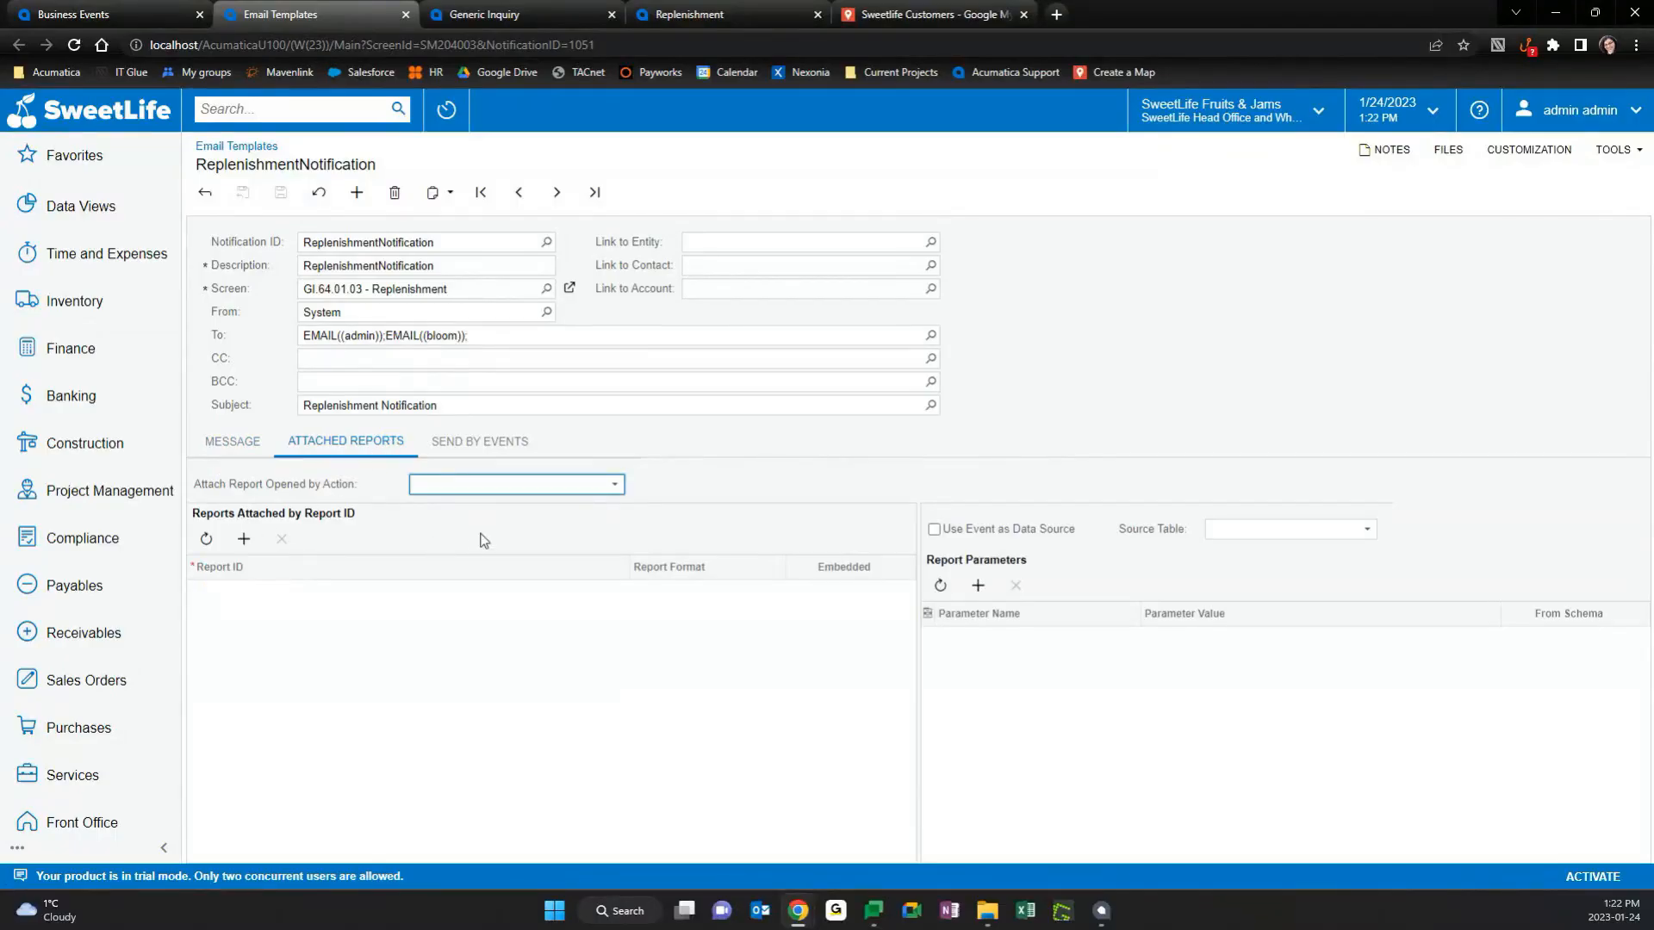
pyautogui.click(469, 449)
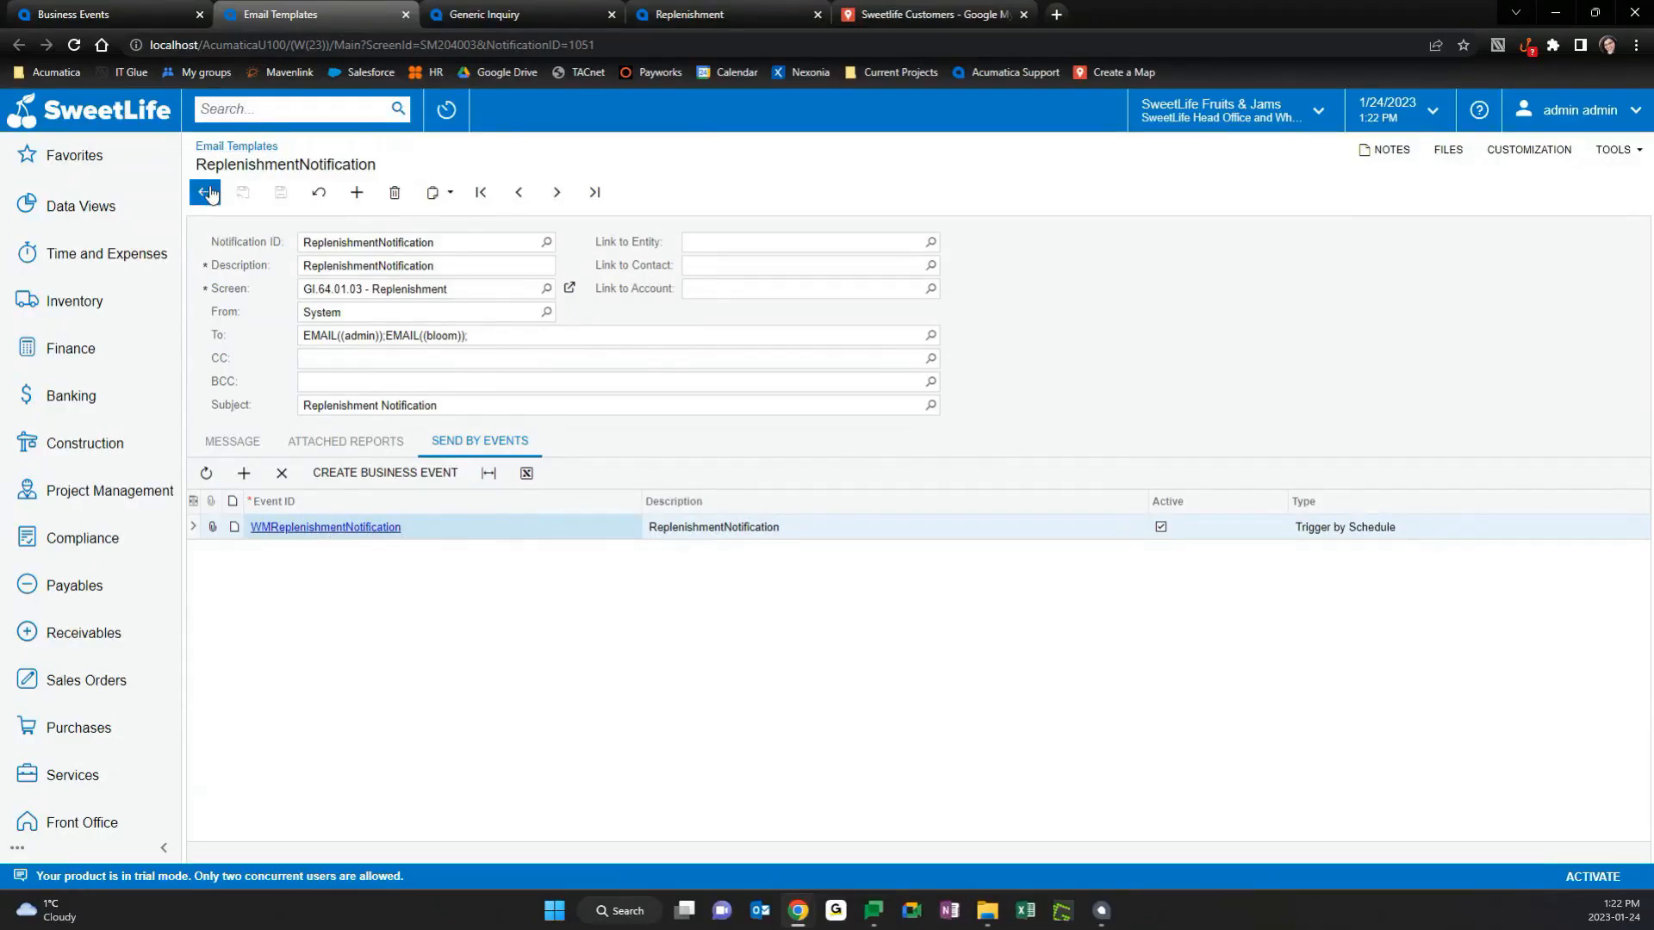
pyautogui.click(121, 8)
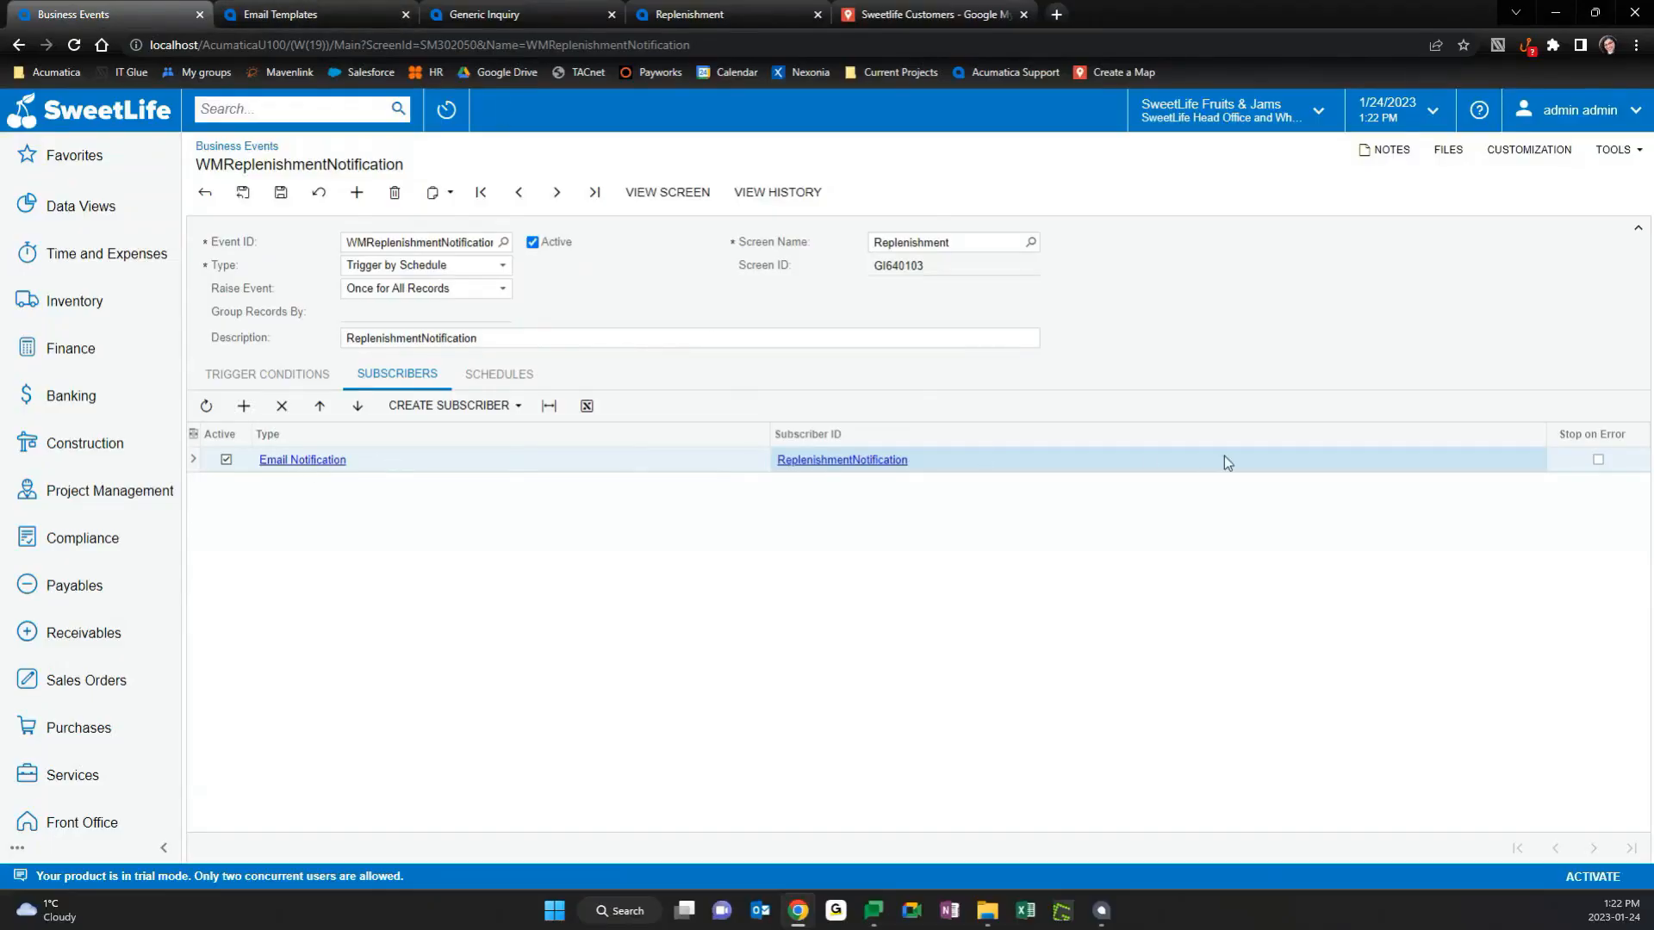
pyautogui.click(499, 374)
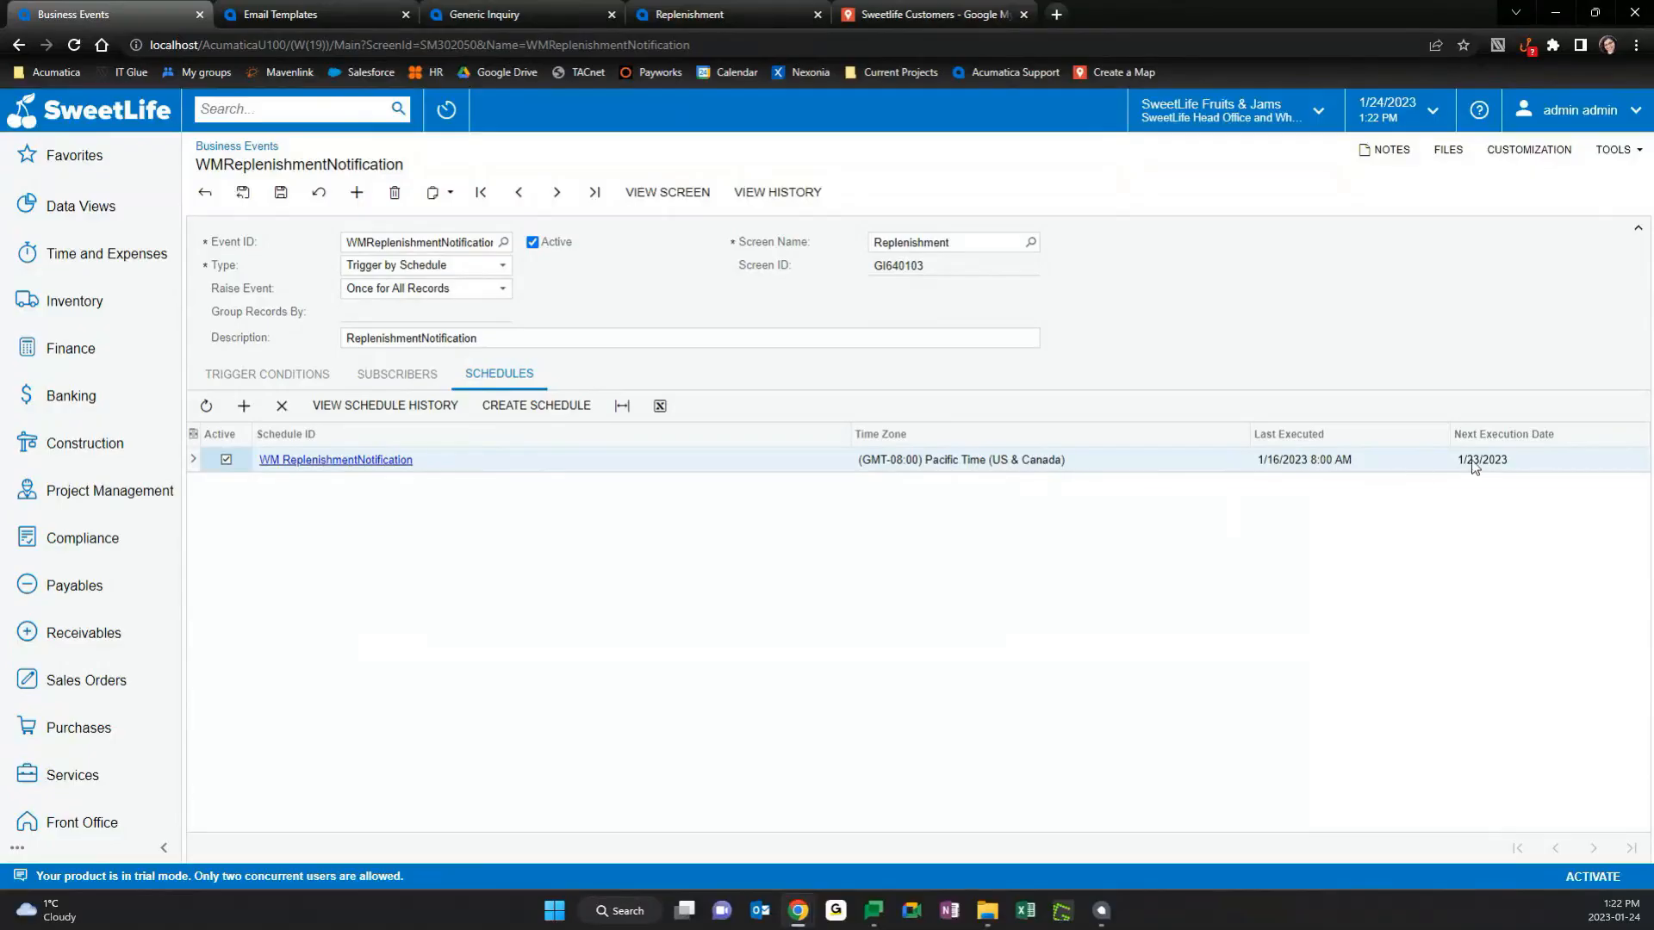
pyautogui.click(244, 406)
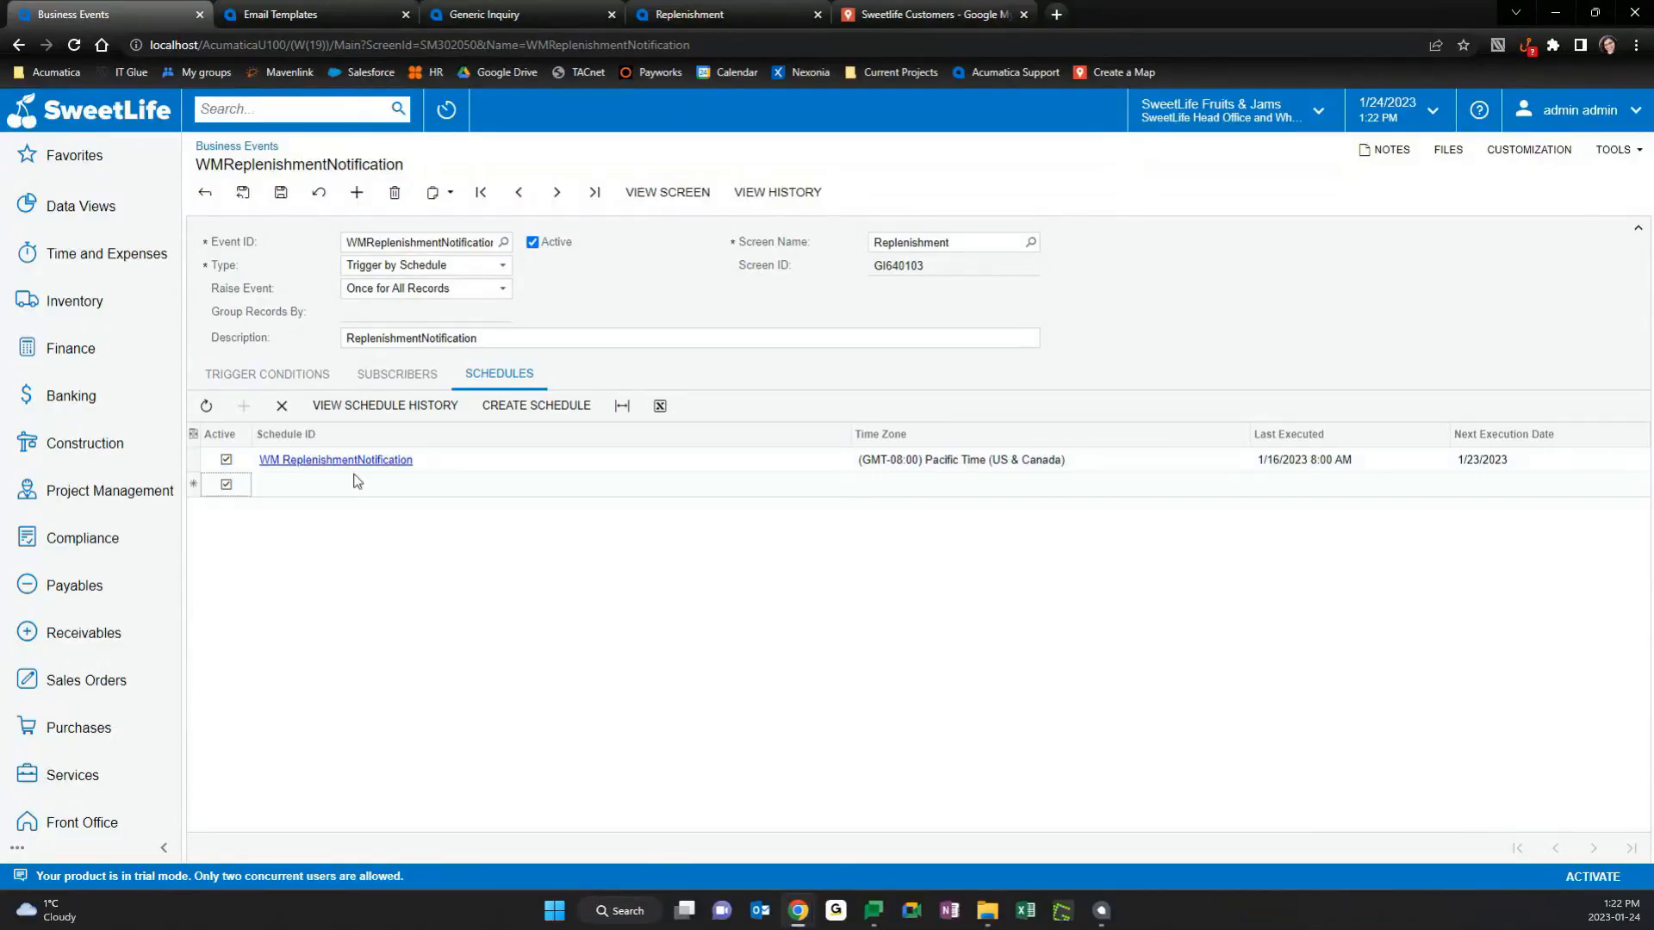
pyautogui.click(823, 485)
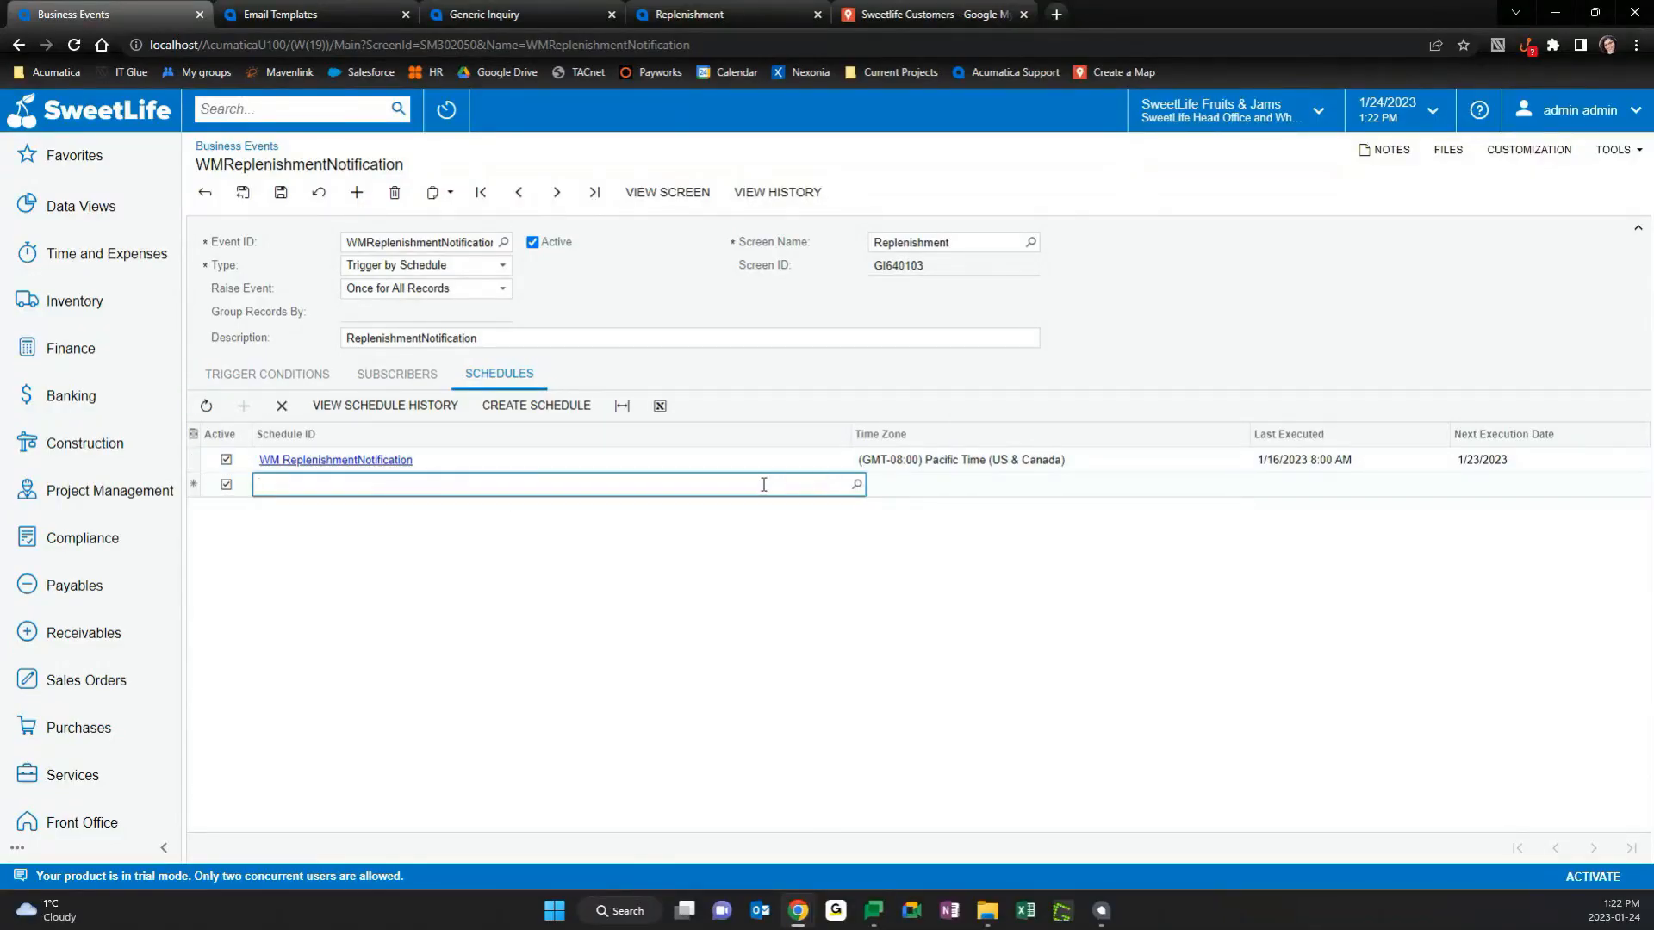
pyautogui.write('WM')
pyautogui.click(655, 512)
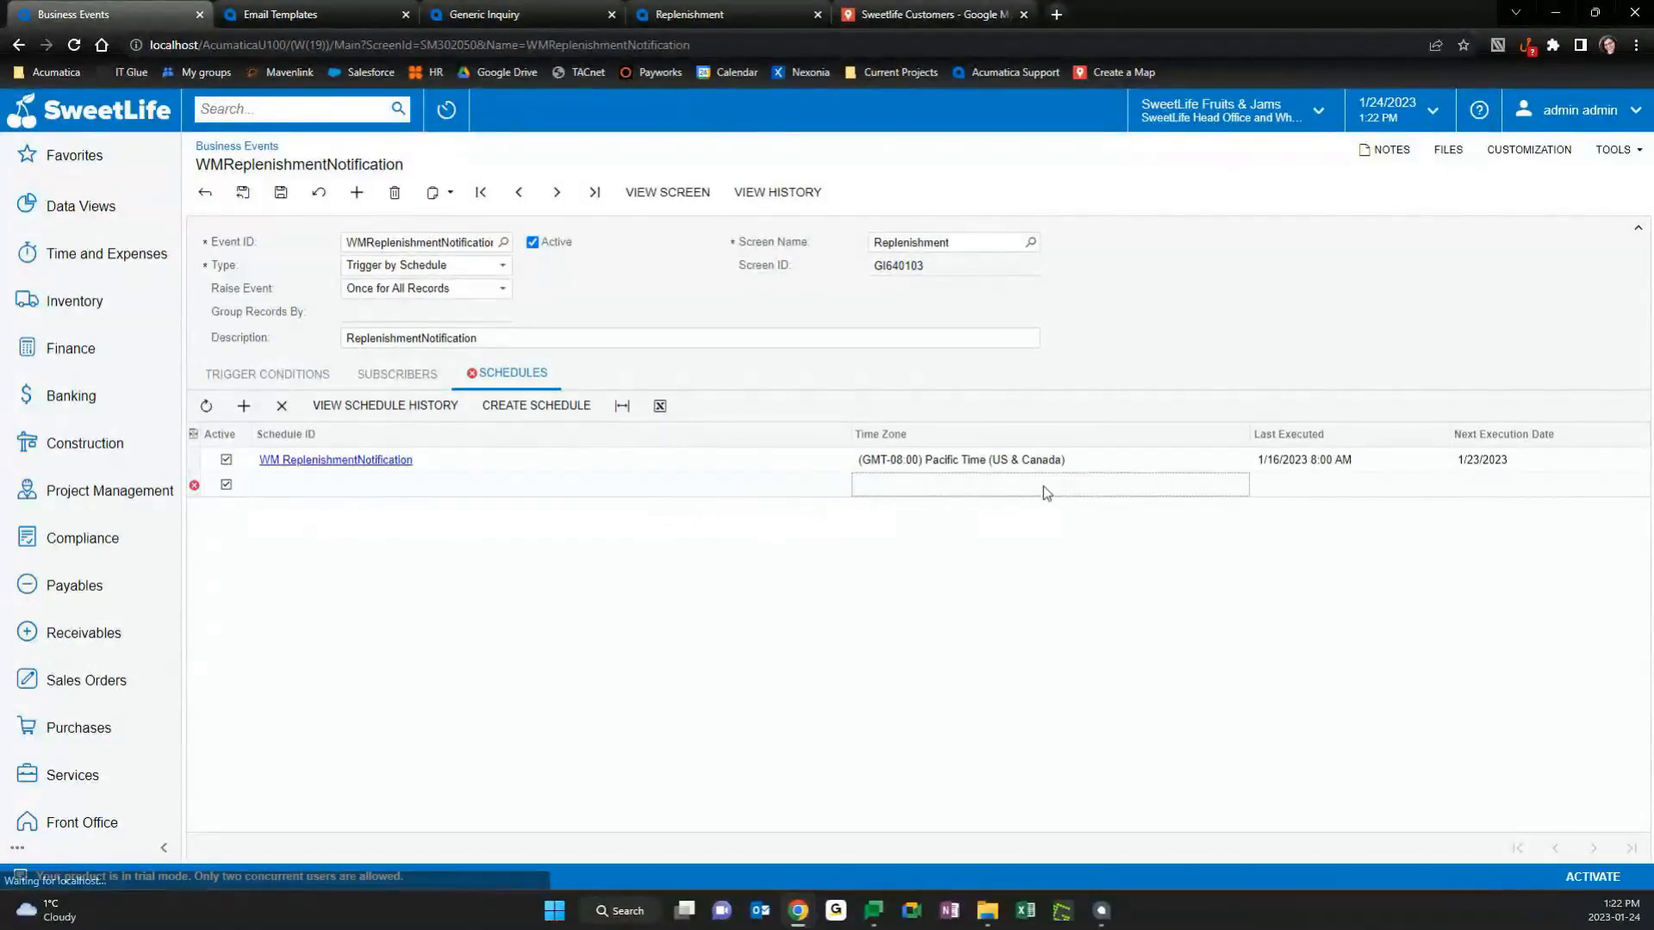
pyautogui.click(443, 491)
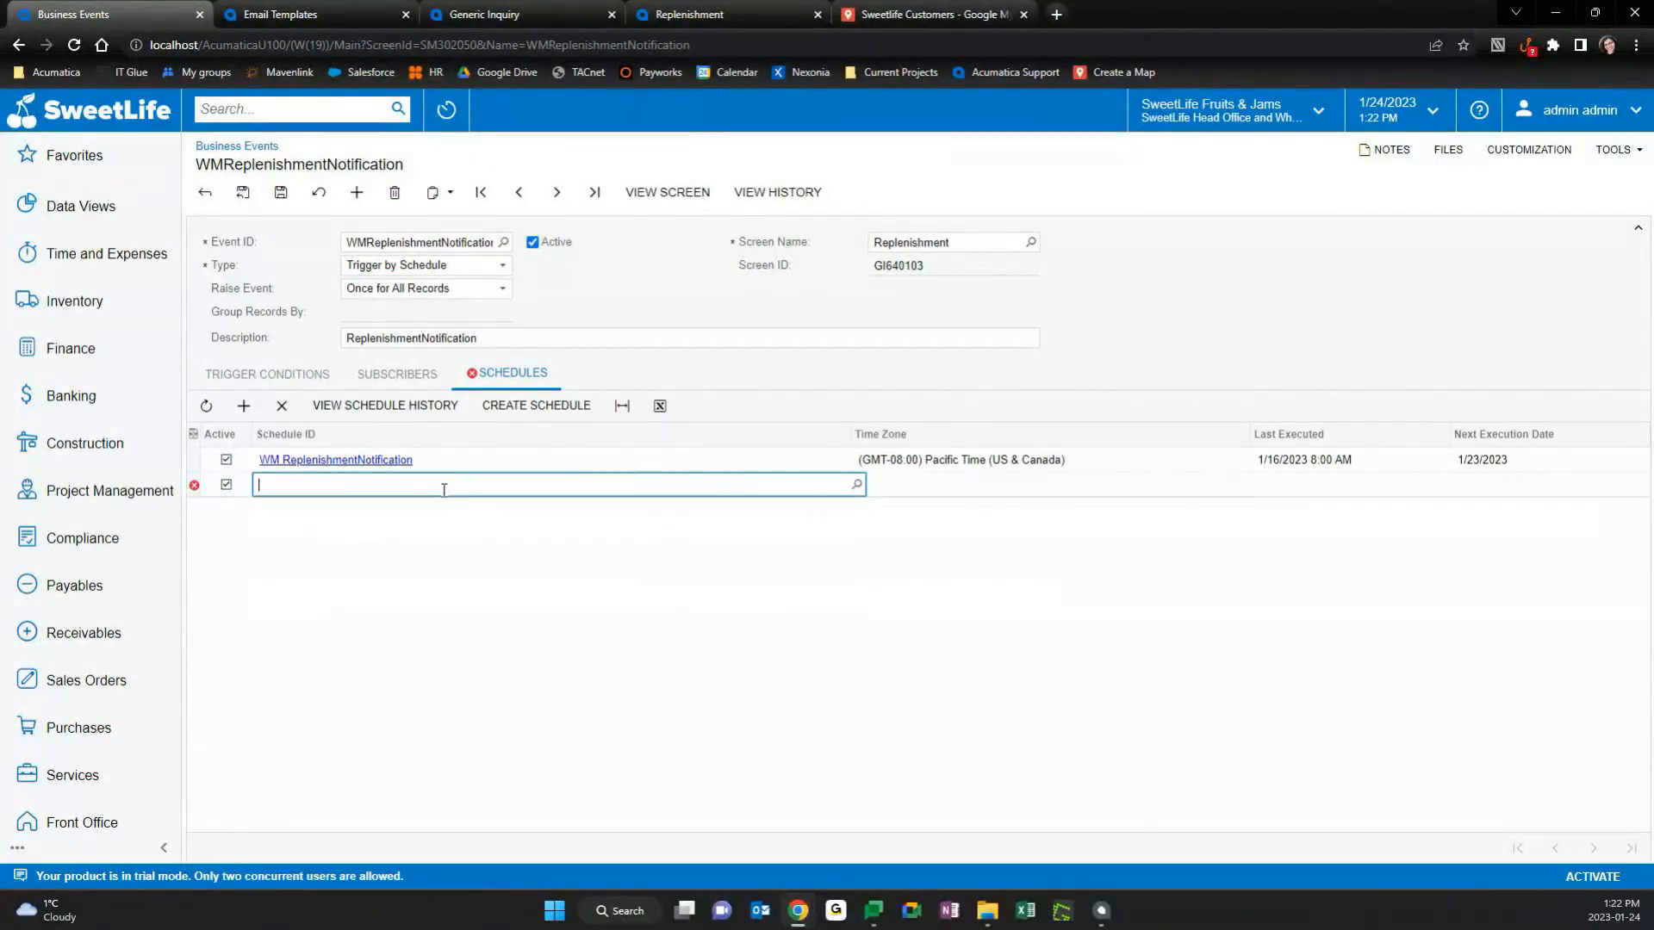
pyautogui.click(282, 406)
# Create a new automation schedule for the business event with the description "Replenishment Every Hour".
pyautogui.click(514, 407)
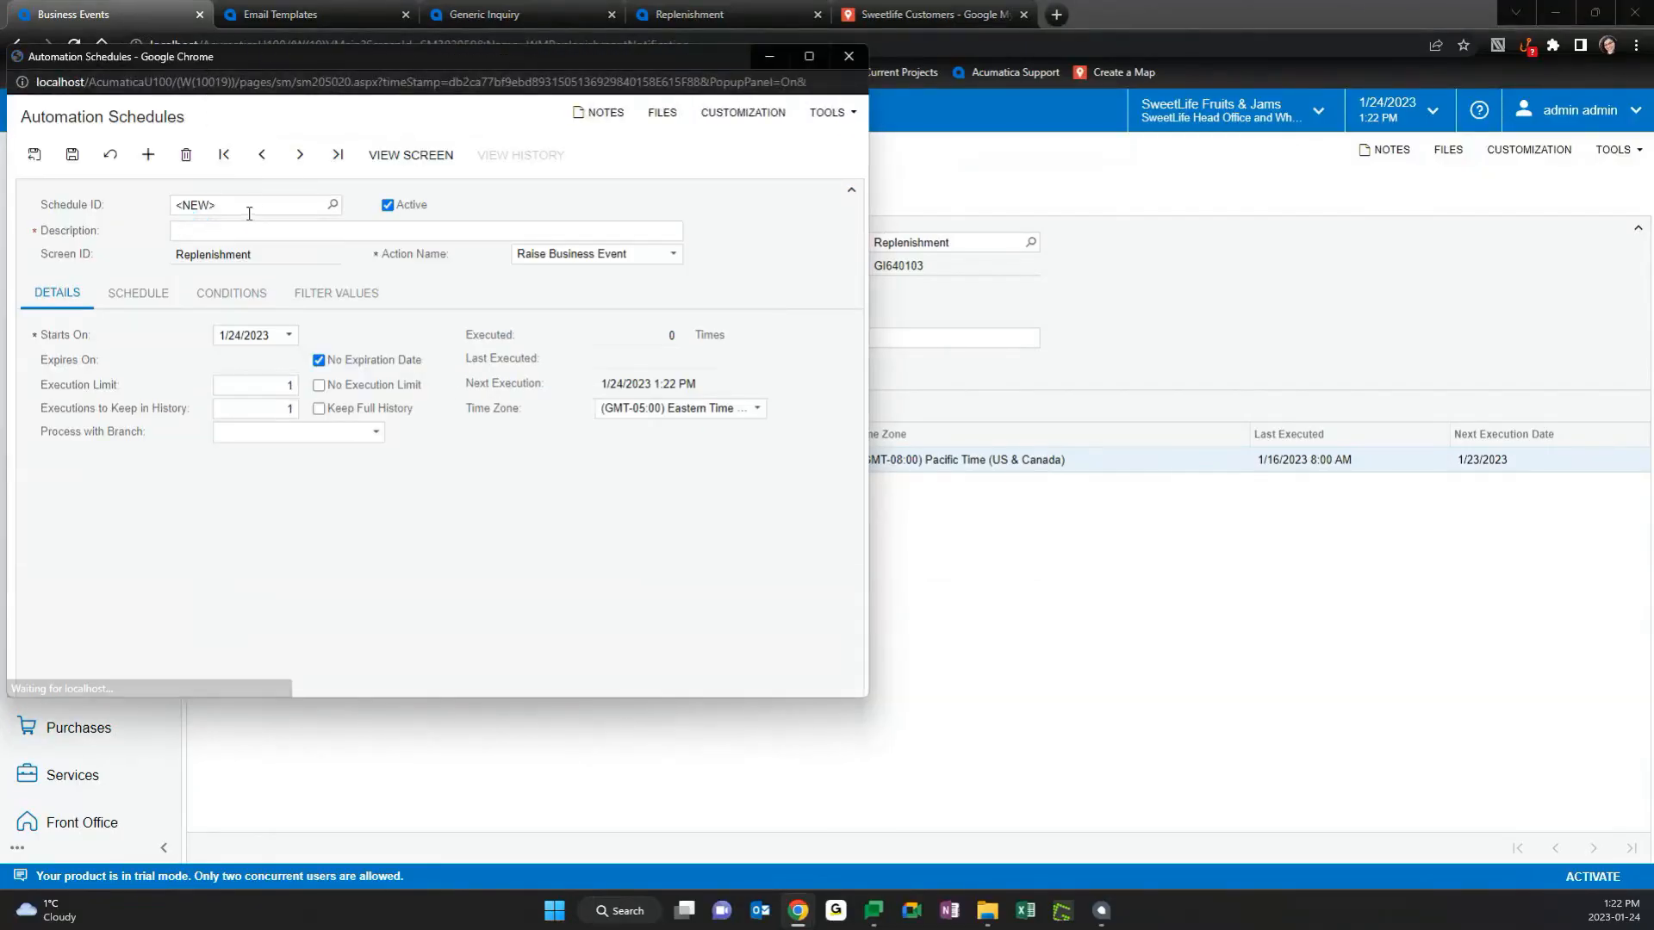
pyautogui.click(256, 226)
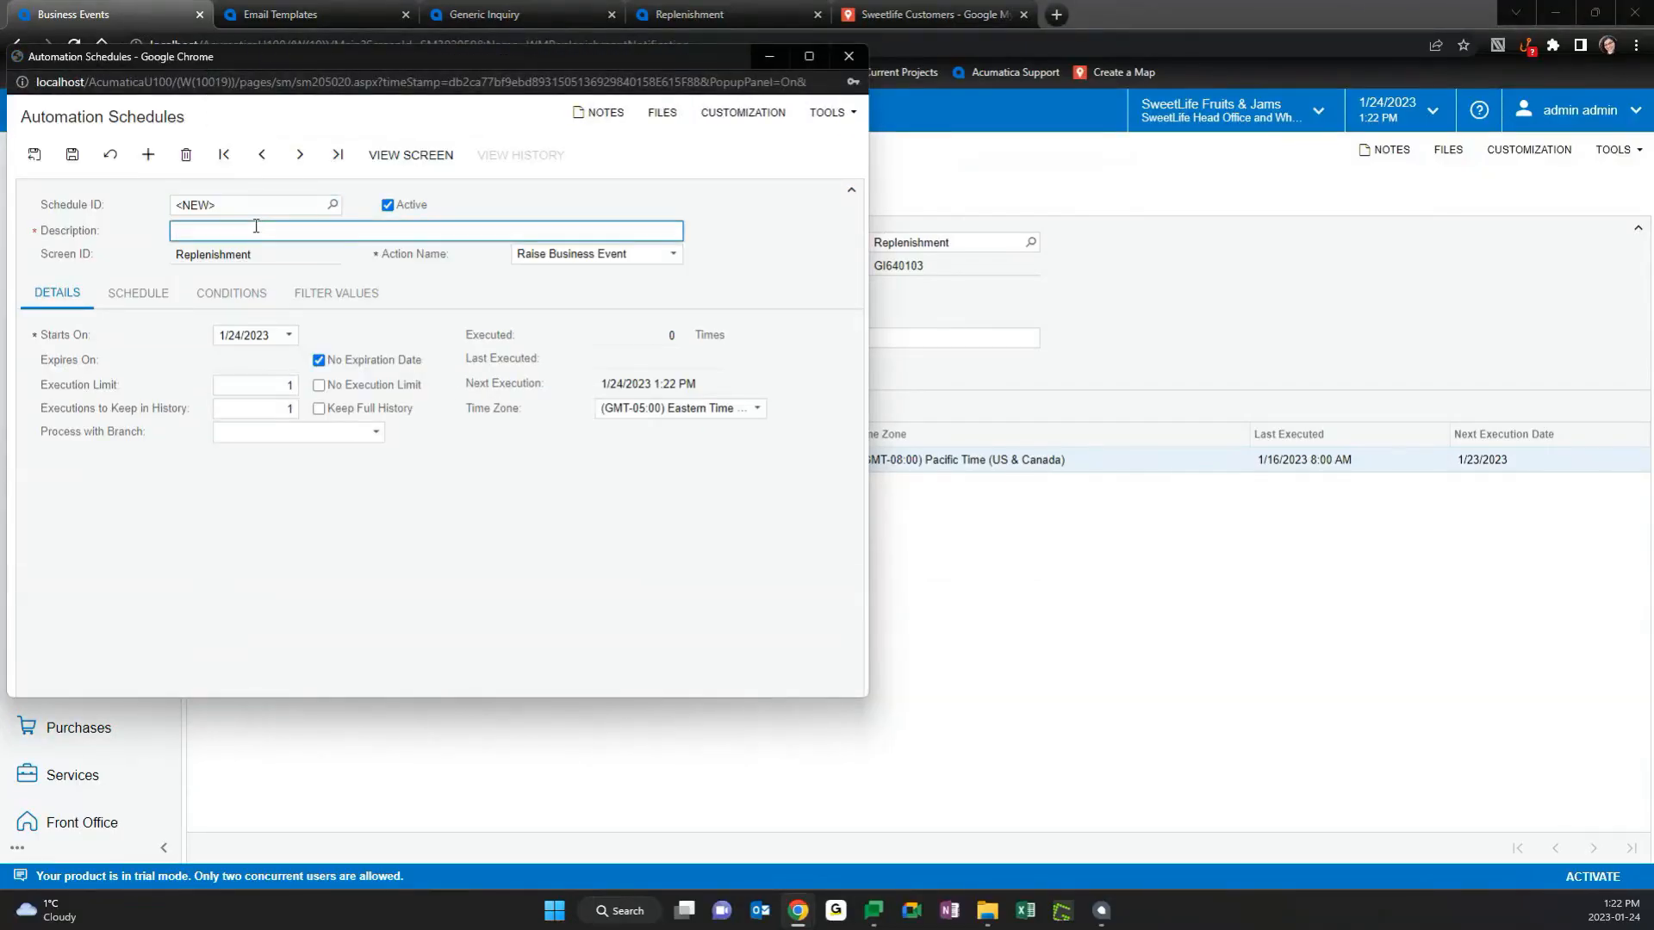
pyautogui.write('Replemishment')
pyautogui.rightClick(231, 232)
pyautogui.click(259, 256)
pyautogui.write('Even')
pyautogui.write('t Hour')
pyautogui.click(446, 289)
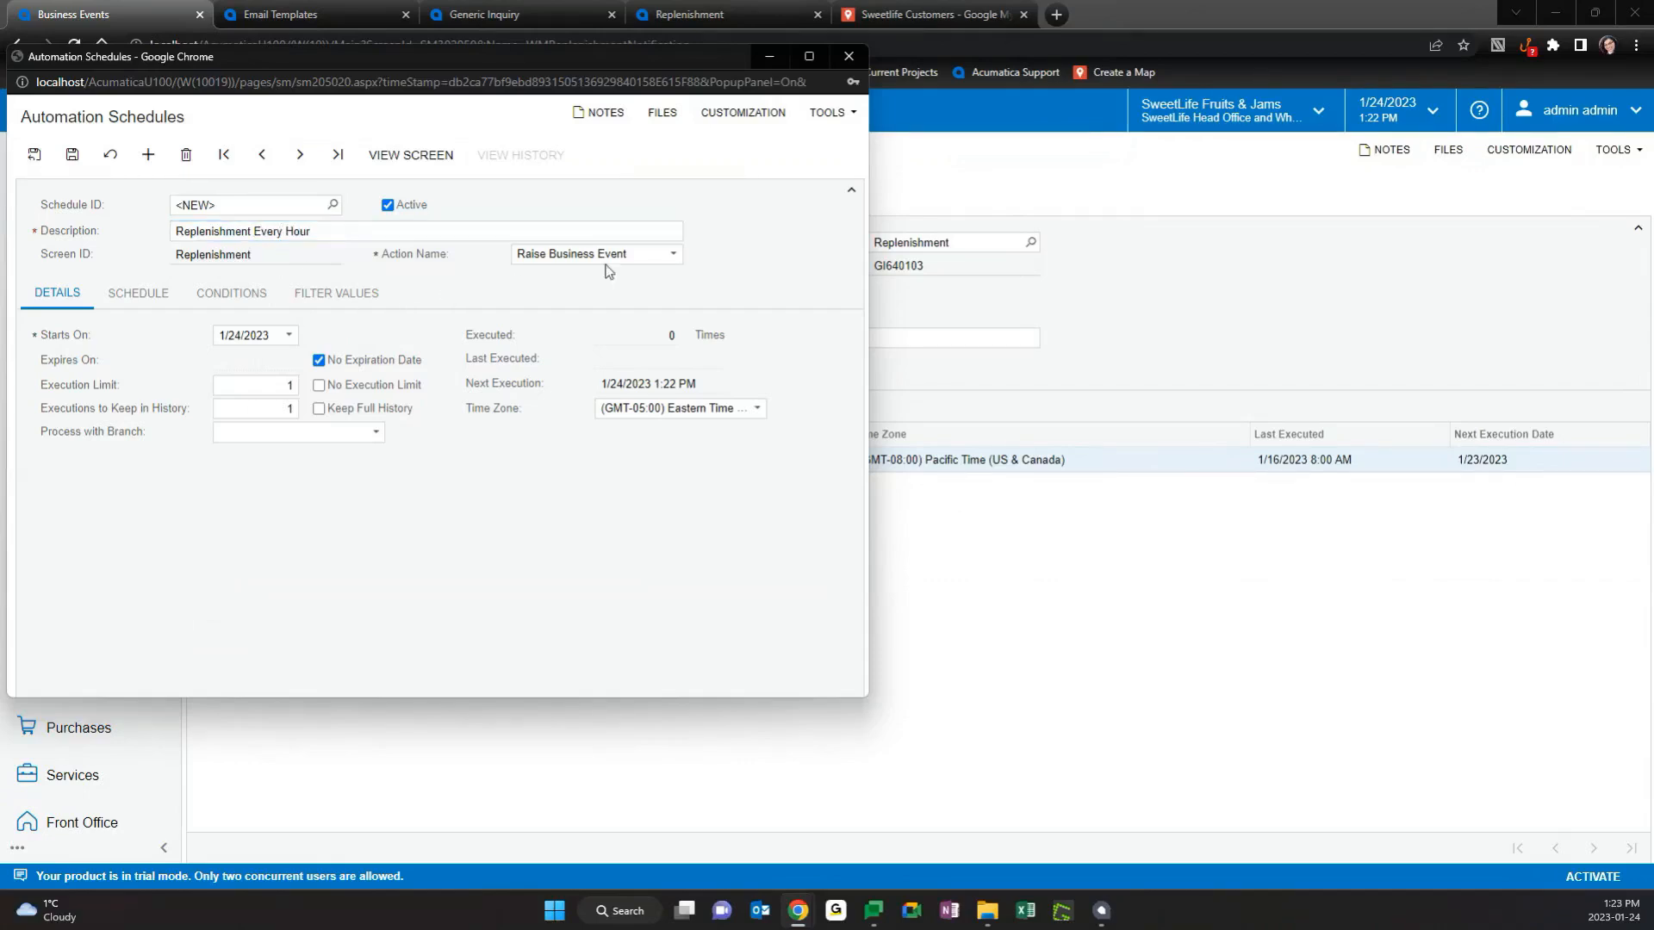
# Set the new automation schedule's Starts On date to 1/31/2023.
pyautogui.click(277, 384)
pyautogui.click(289, 336)
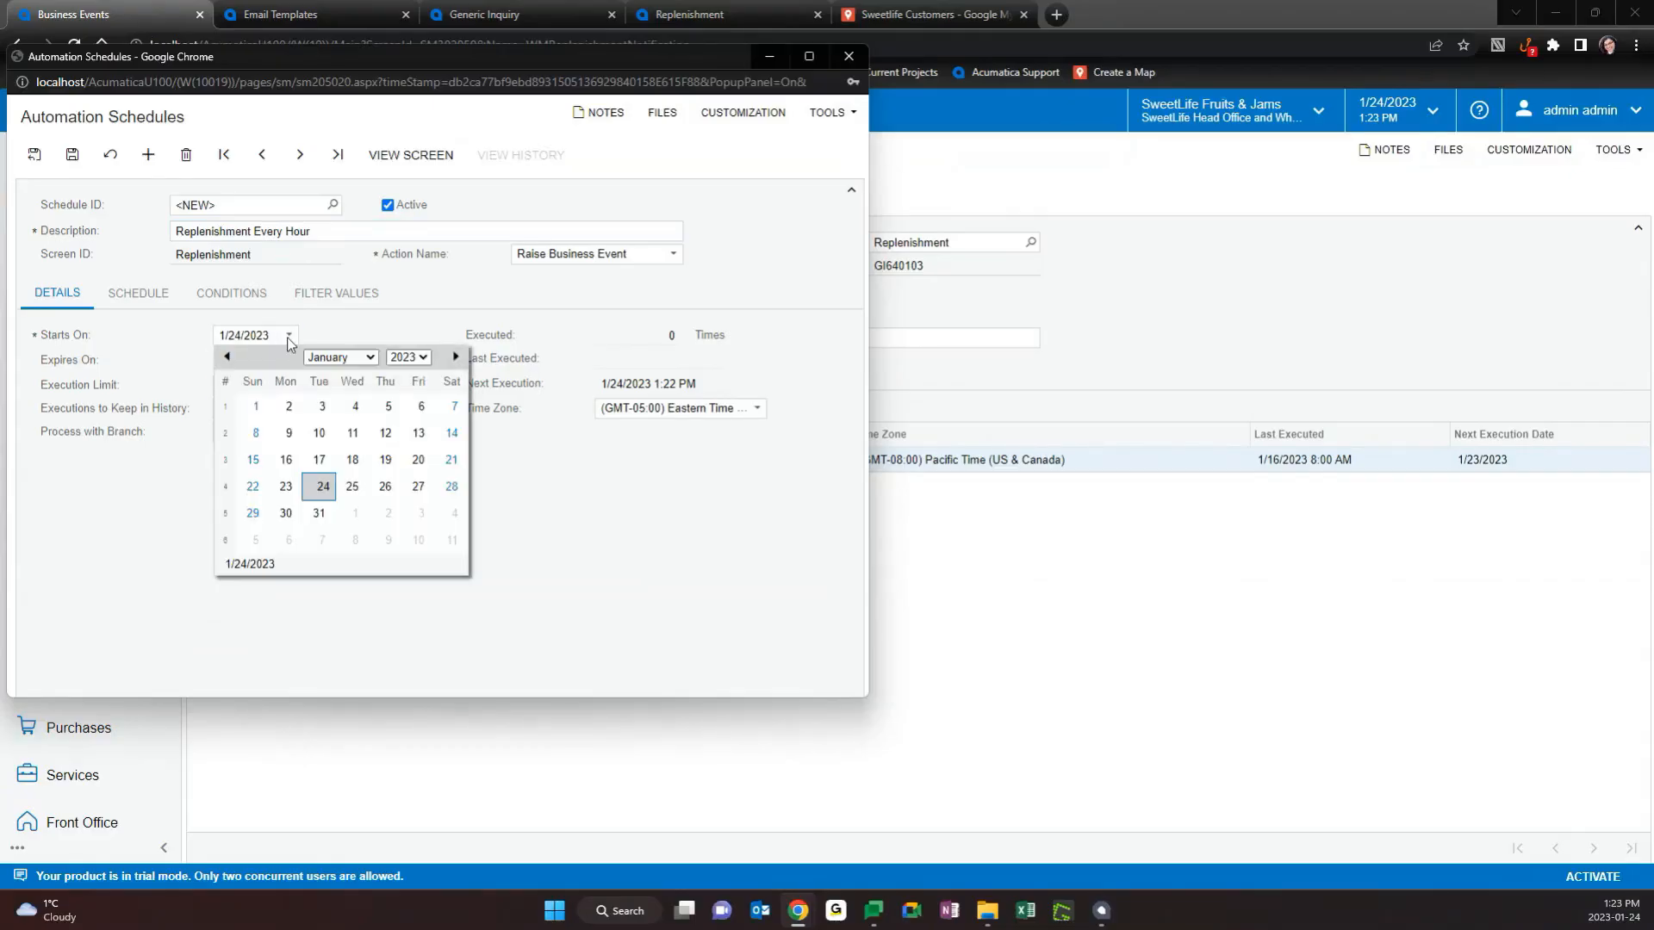
pyautogui.click(321, 512)
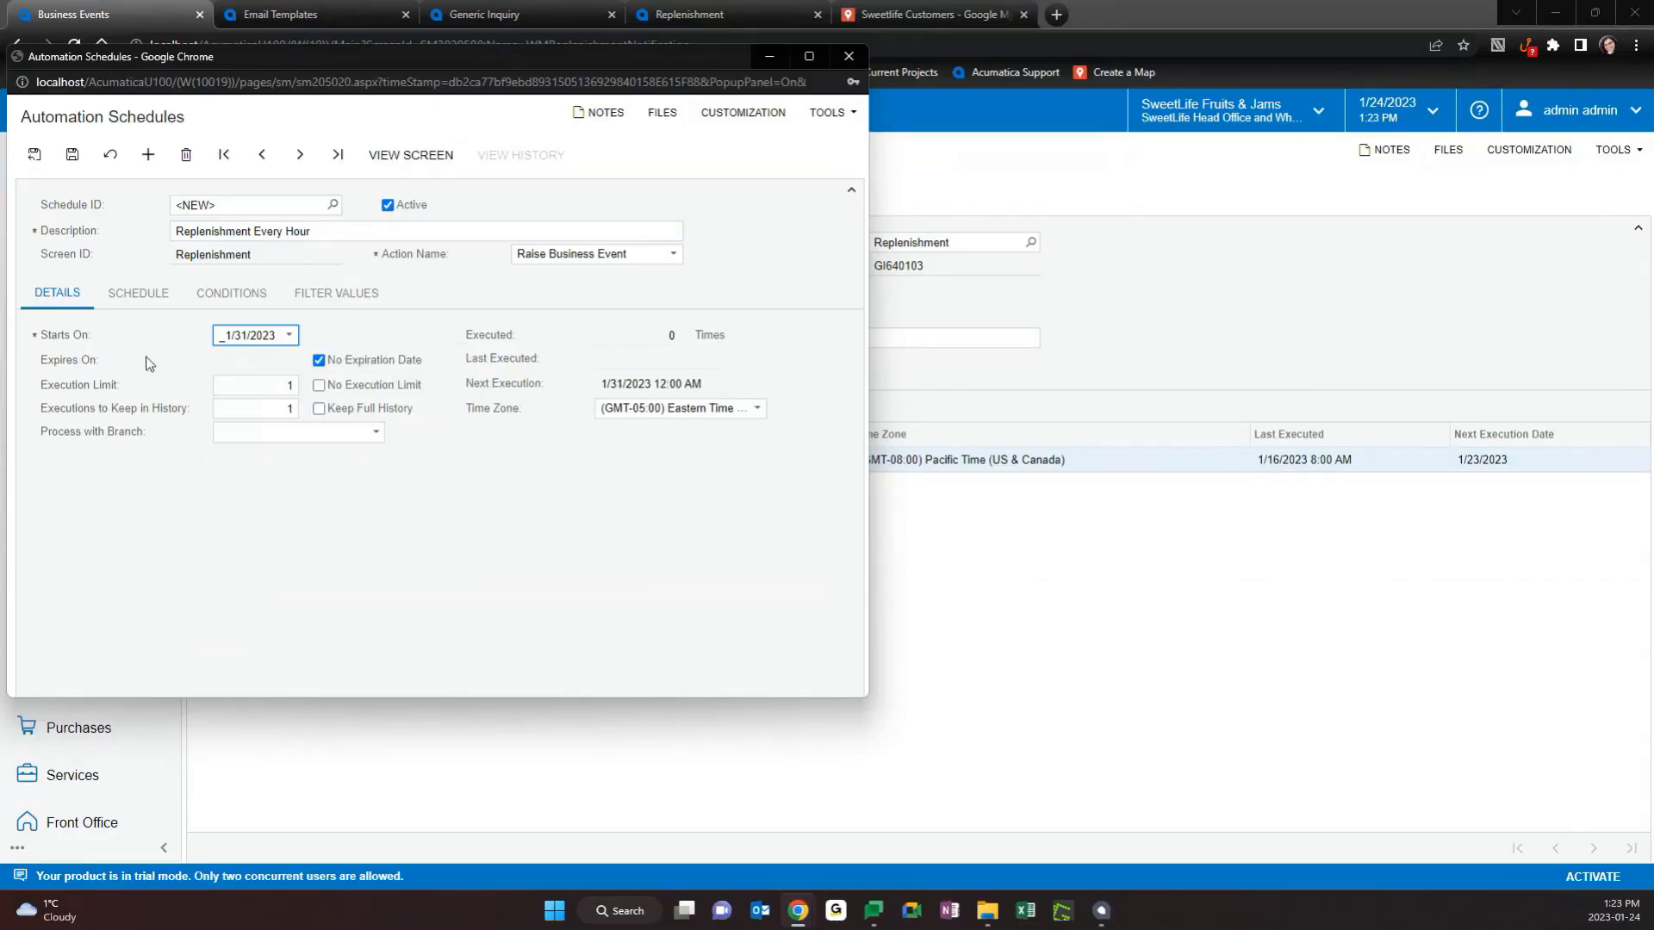
# Set the daily schedule's execution start and next execution time to 5:00 AM, then save and close the schedule.
pyautogui.click(138, 293)
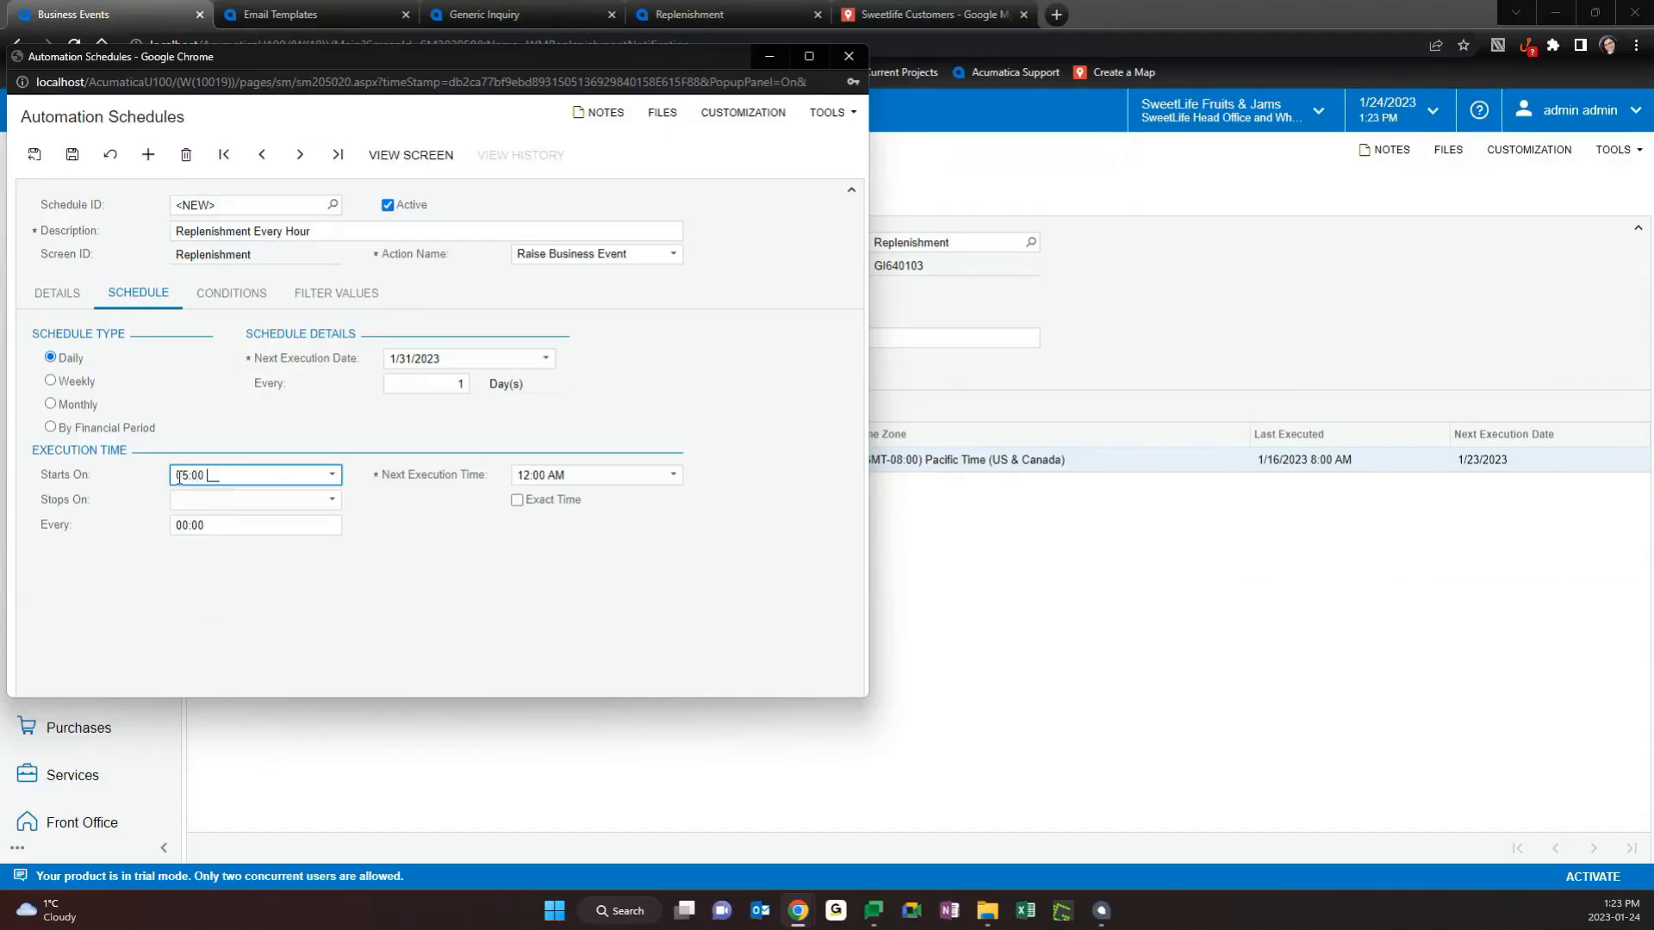
pyautogui.write('AM')
pyautogui.click(642, 475)
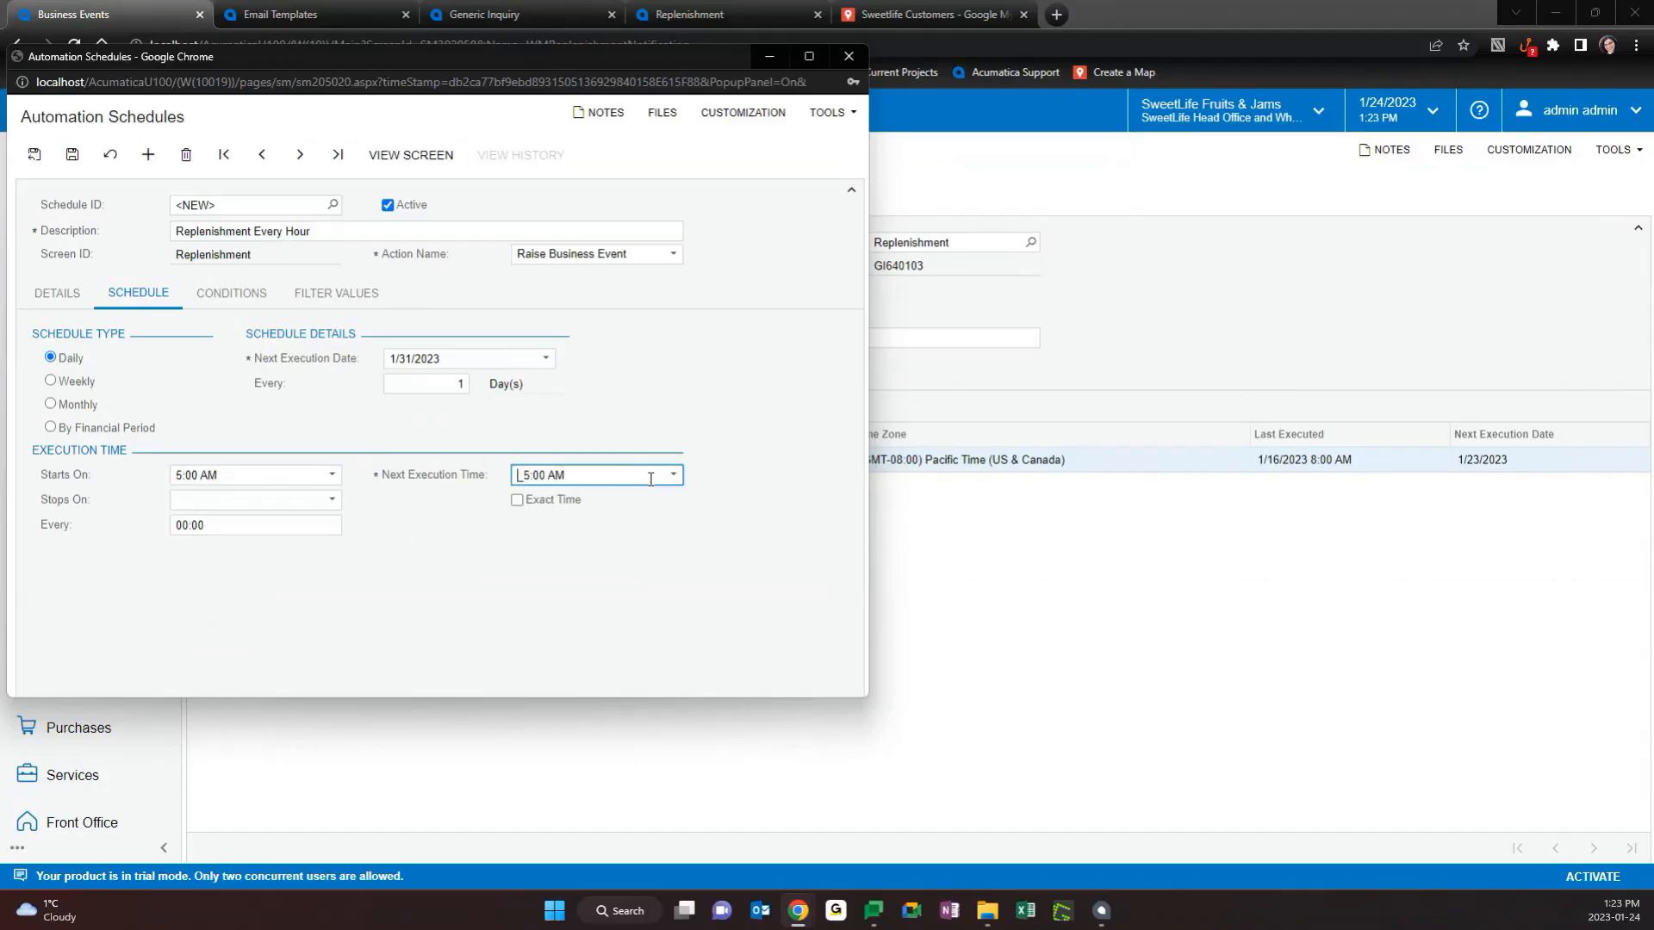
pyautogui.click(250, 500)
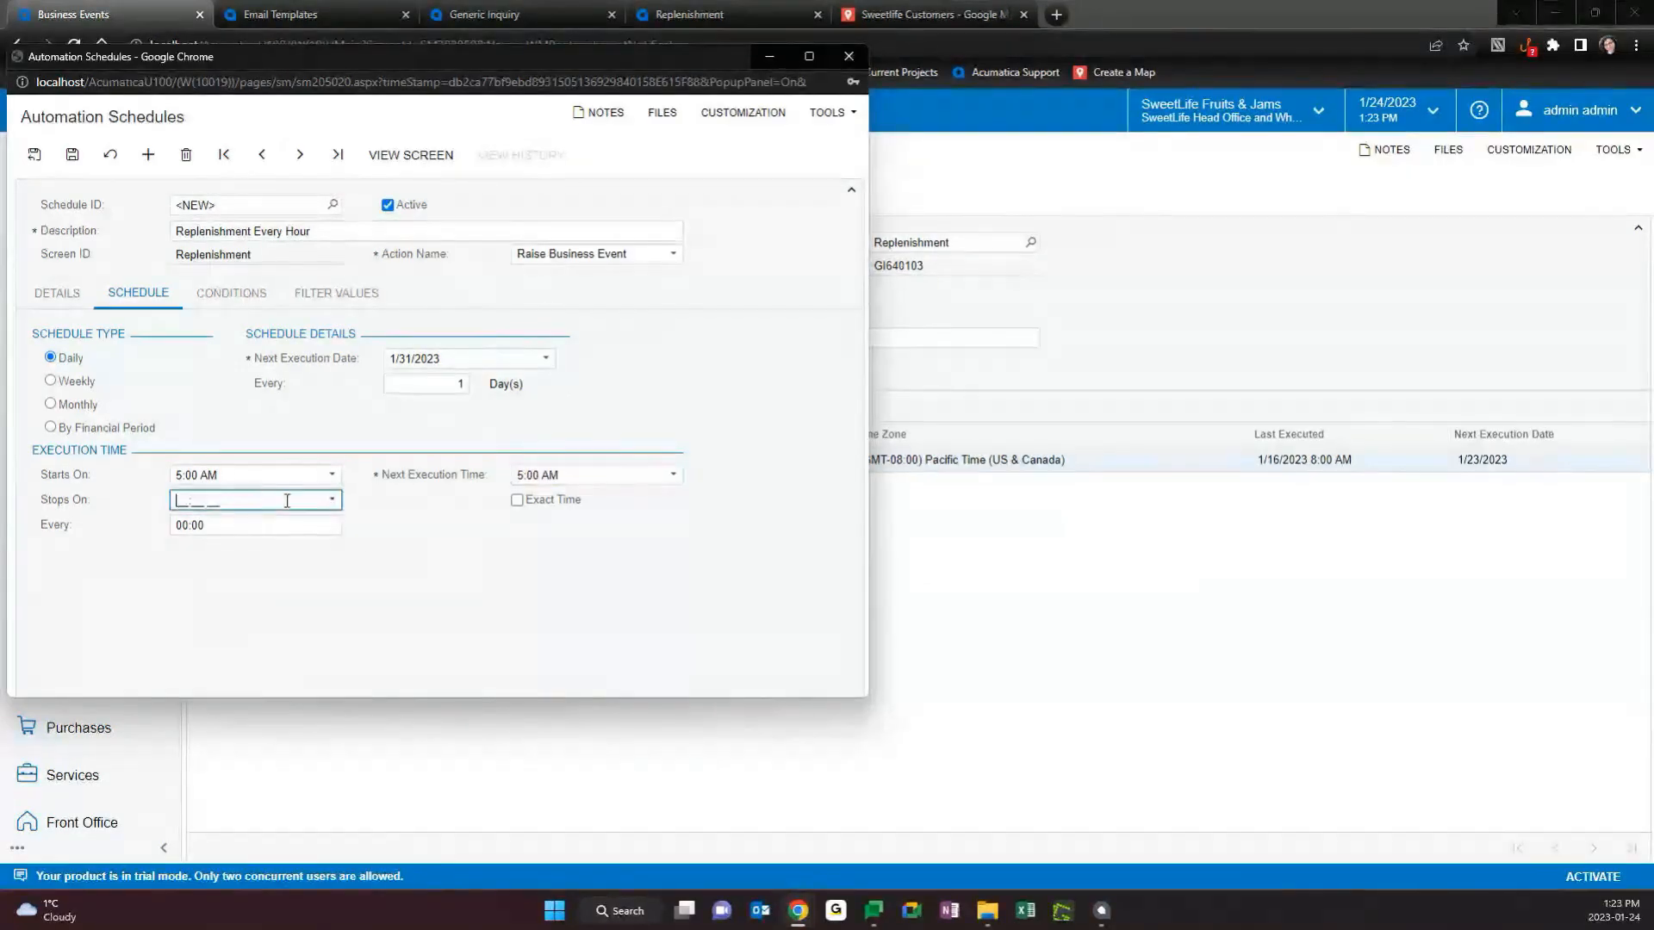
pyautogui.click(35, 154)
pyautogui.click(244, 406)
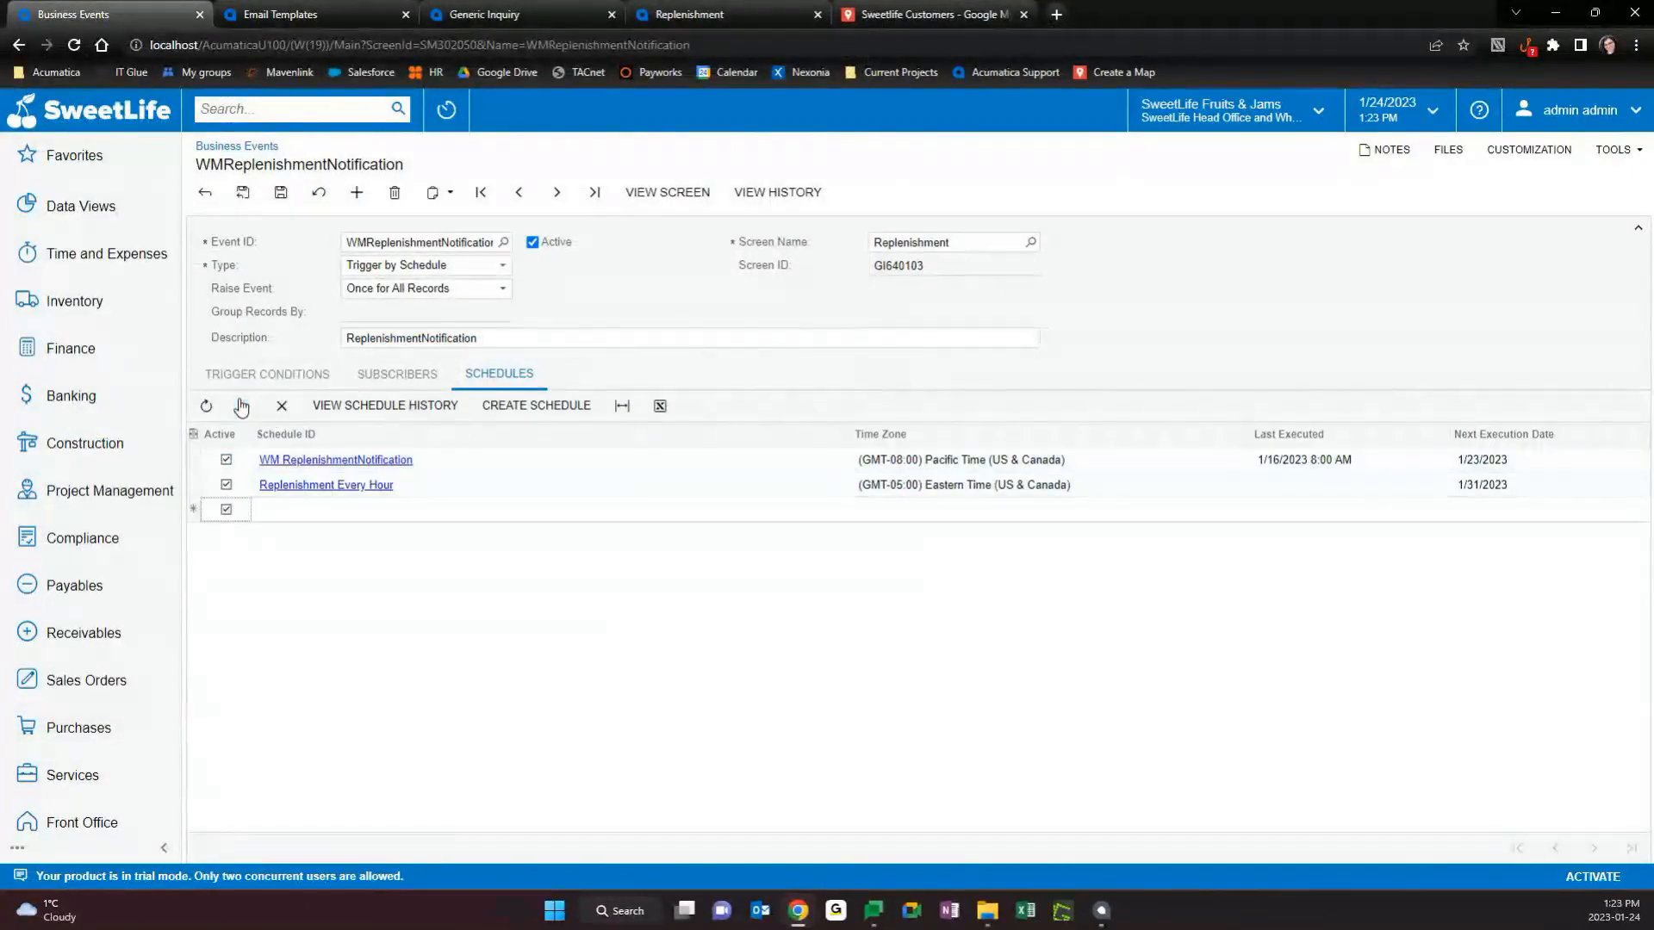
pyautogui.click(281, 406)
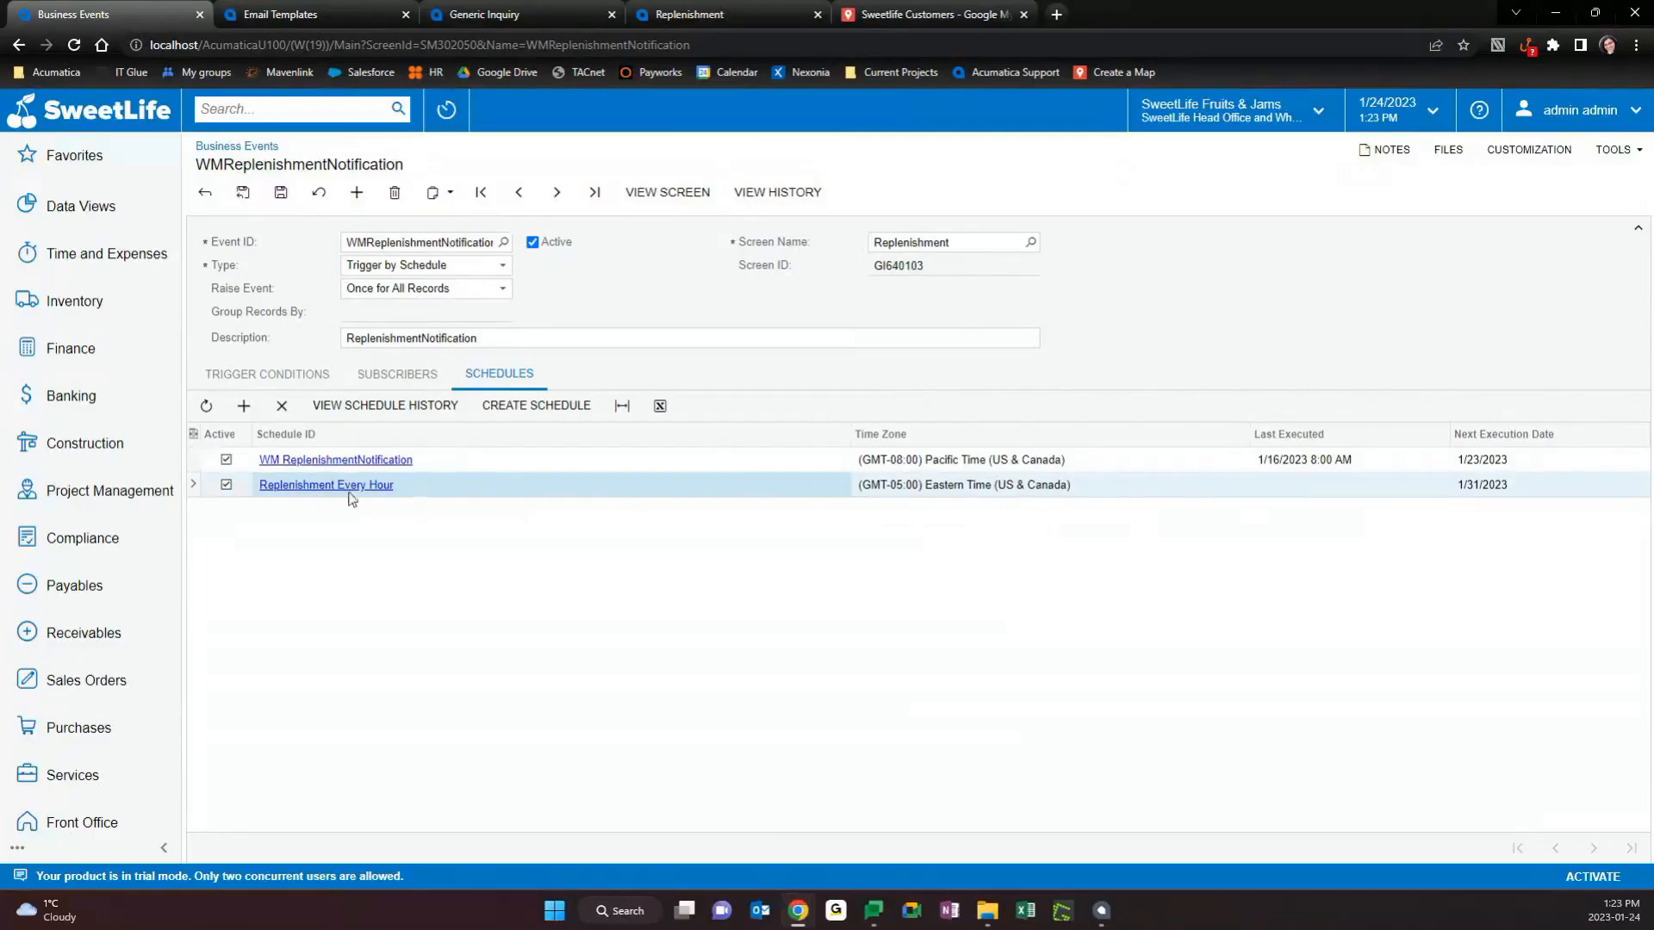
# Review the business event's trigger conditions, subscribers and schedules, and the email template's message, and return to the business event.
pyautogui.click(270, 377)
pyautogui.click(397, 374)
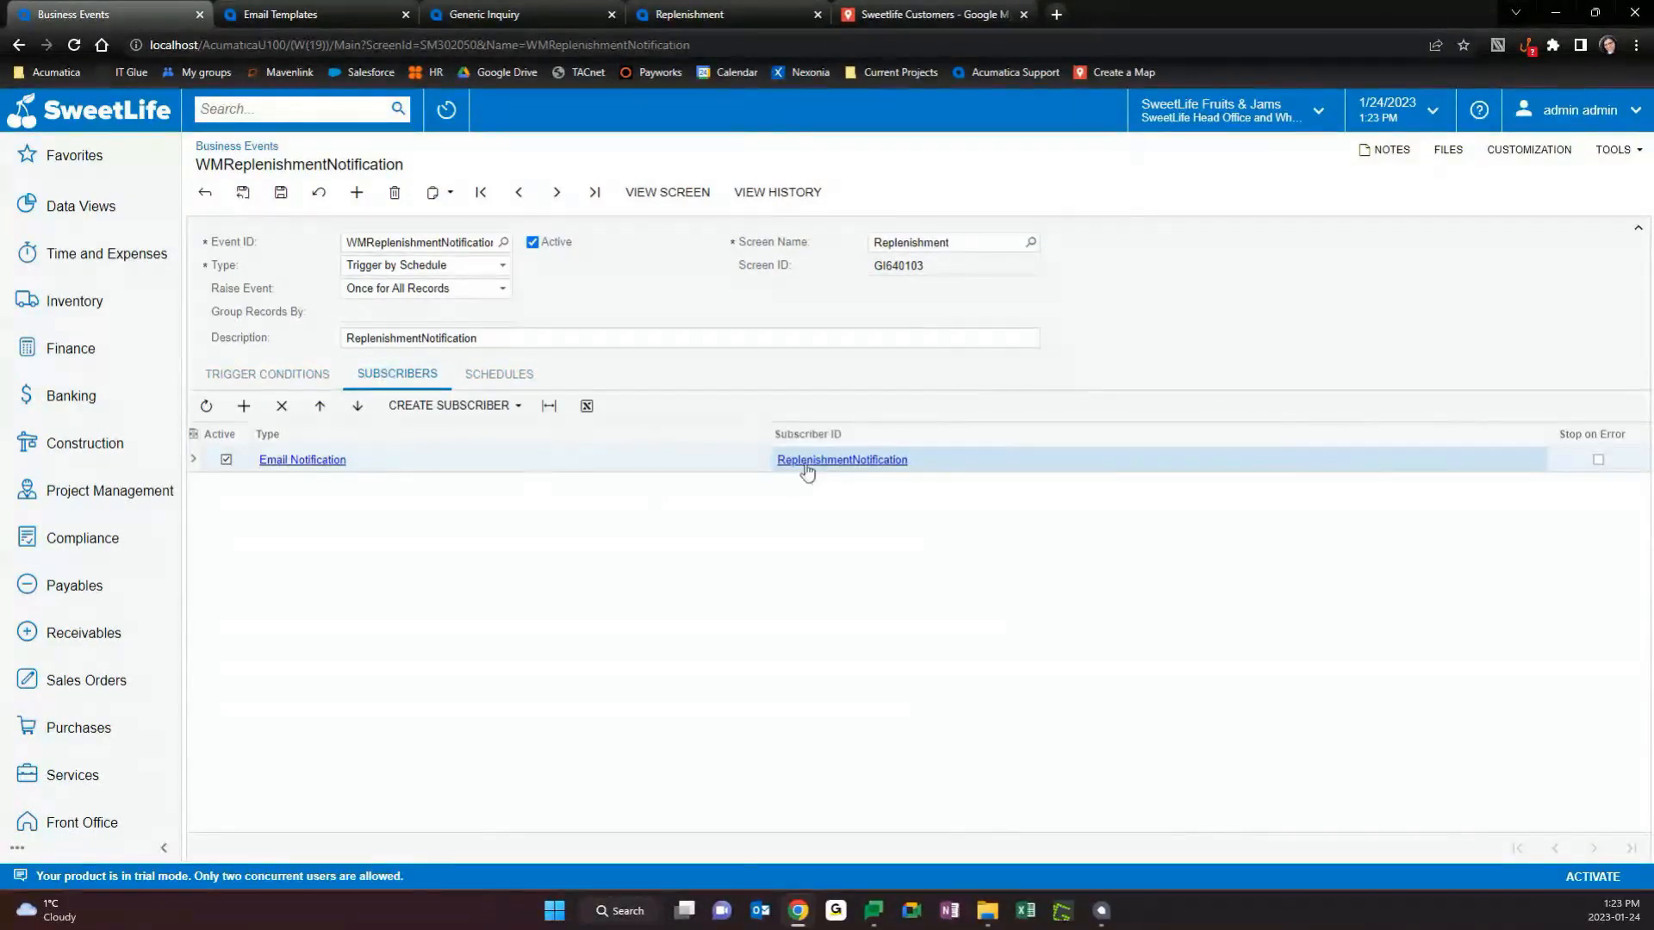
pyautogui.click(522, 387)
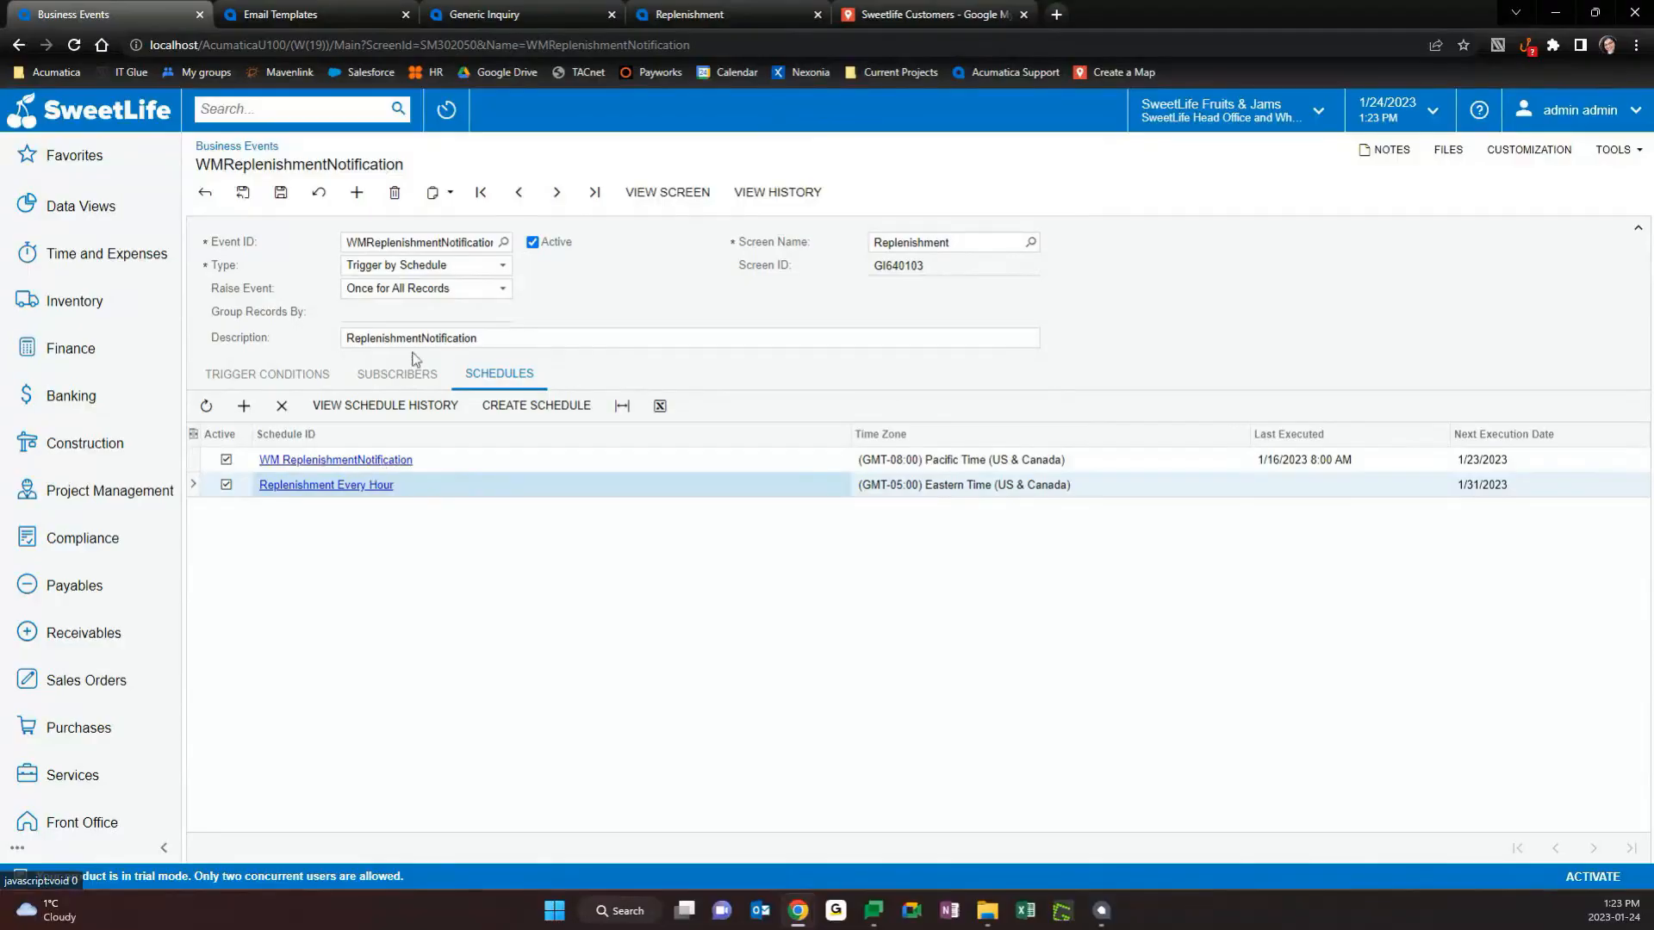
pyautogui.hotkey('ctrl', 'Tab')
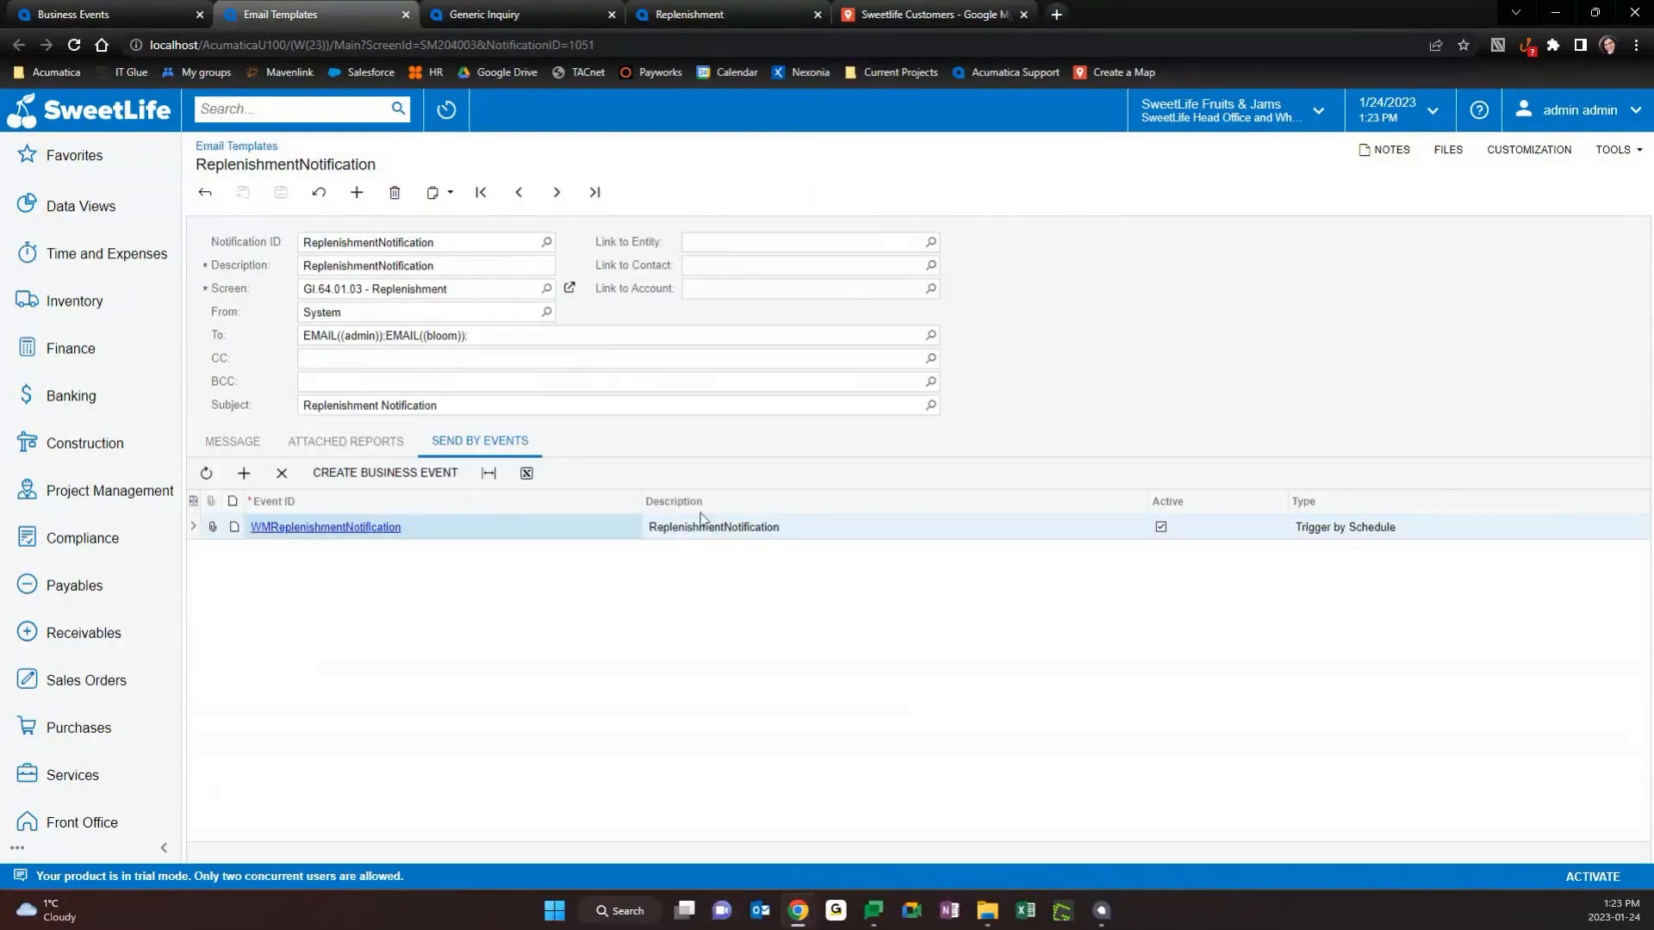
pyautogui.click(232, 441)
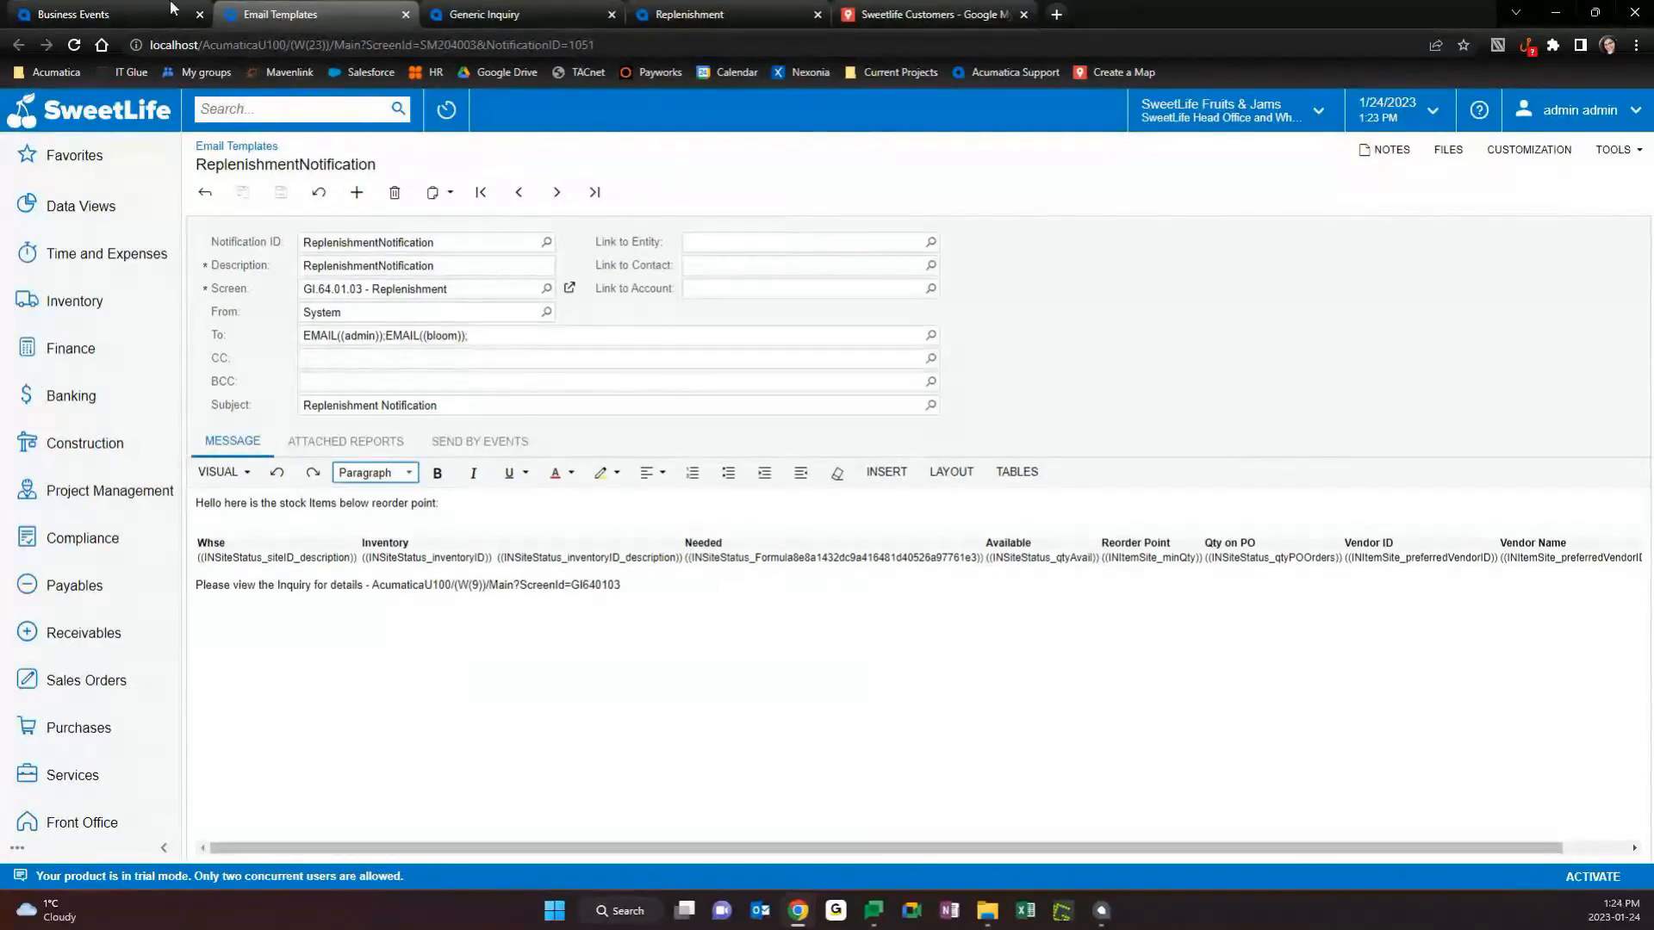
pyautogui.click(112, 14)
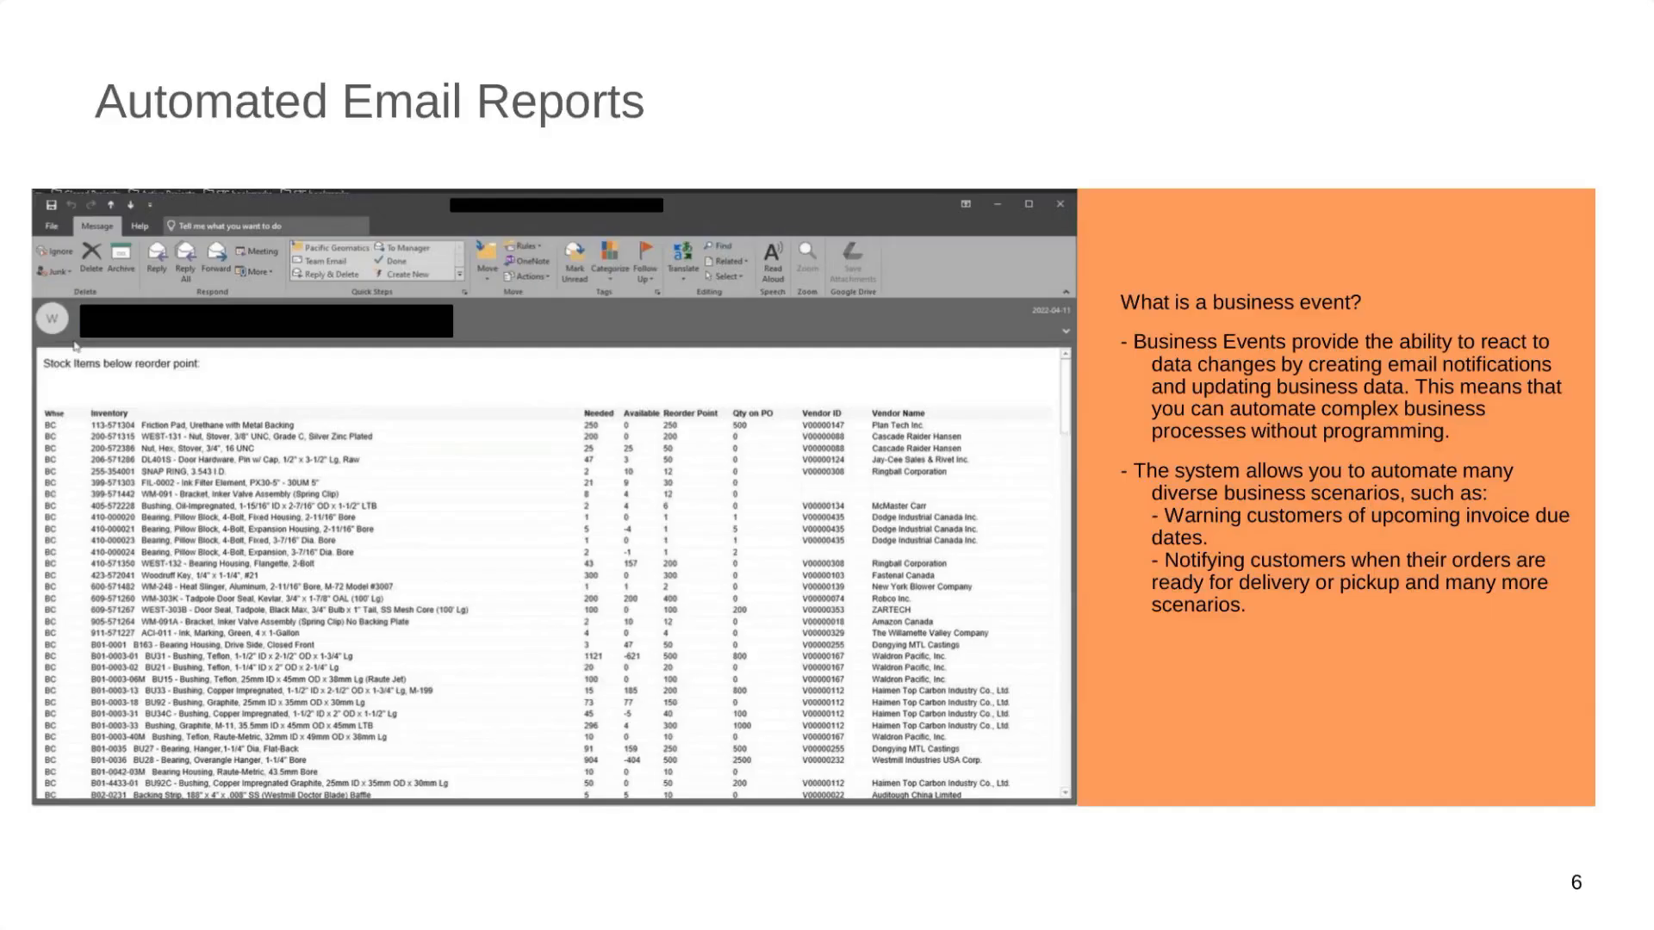
pyautogui.press('Left')
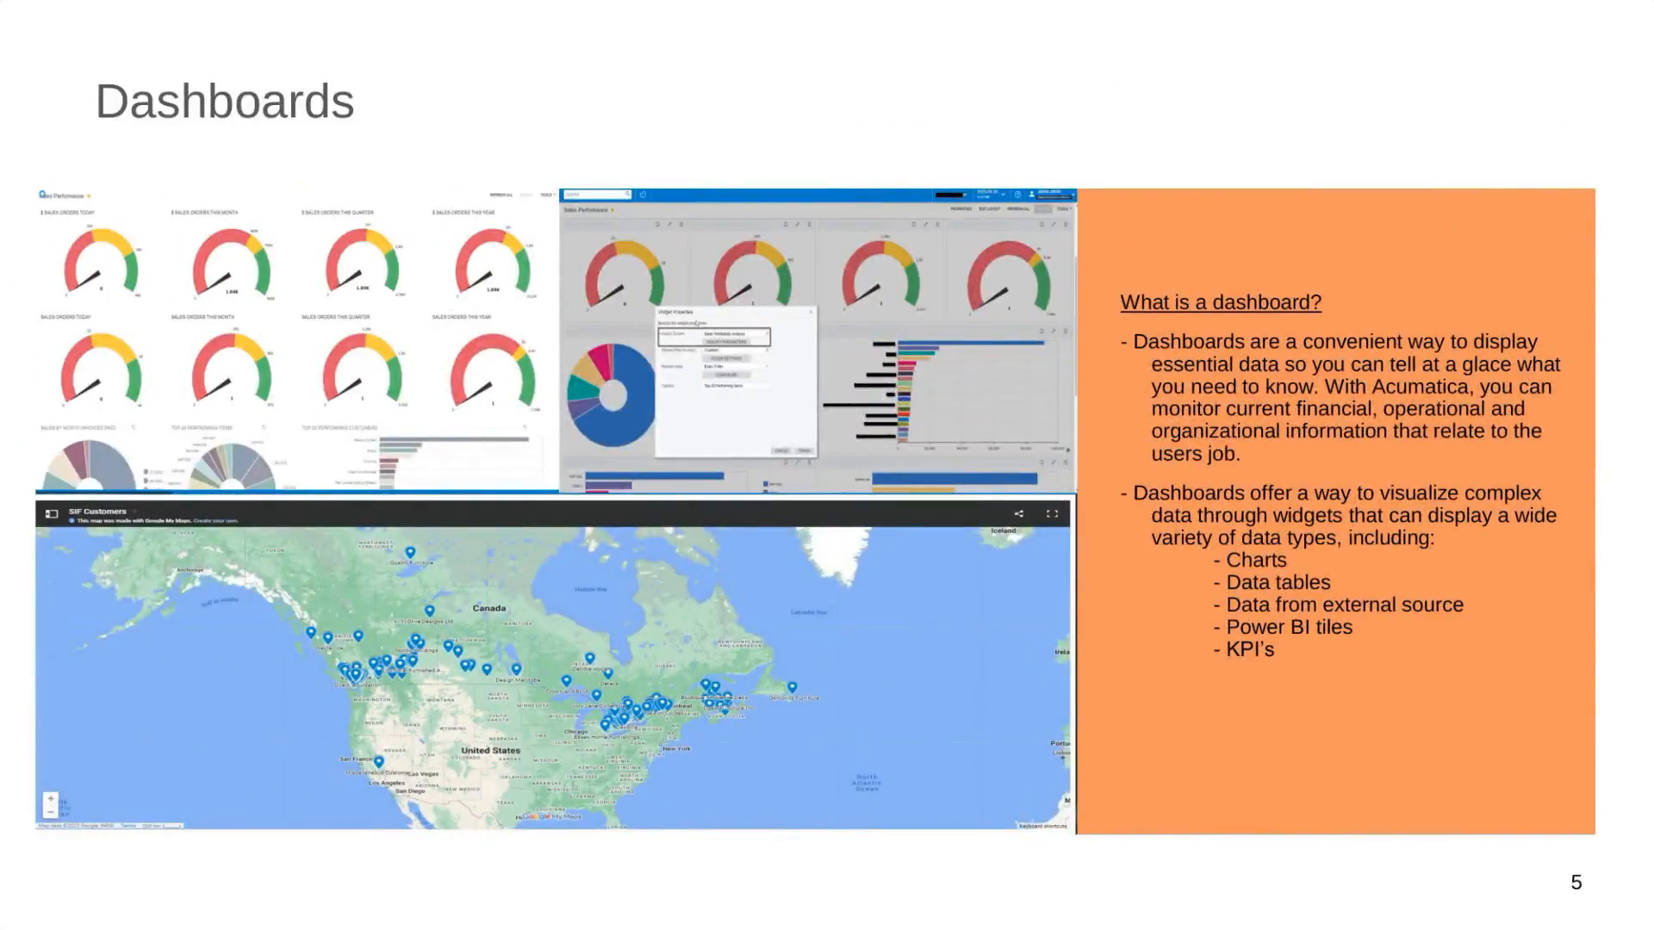
pyautogui.press('Right')
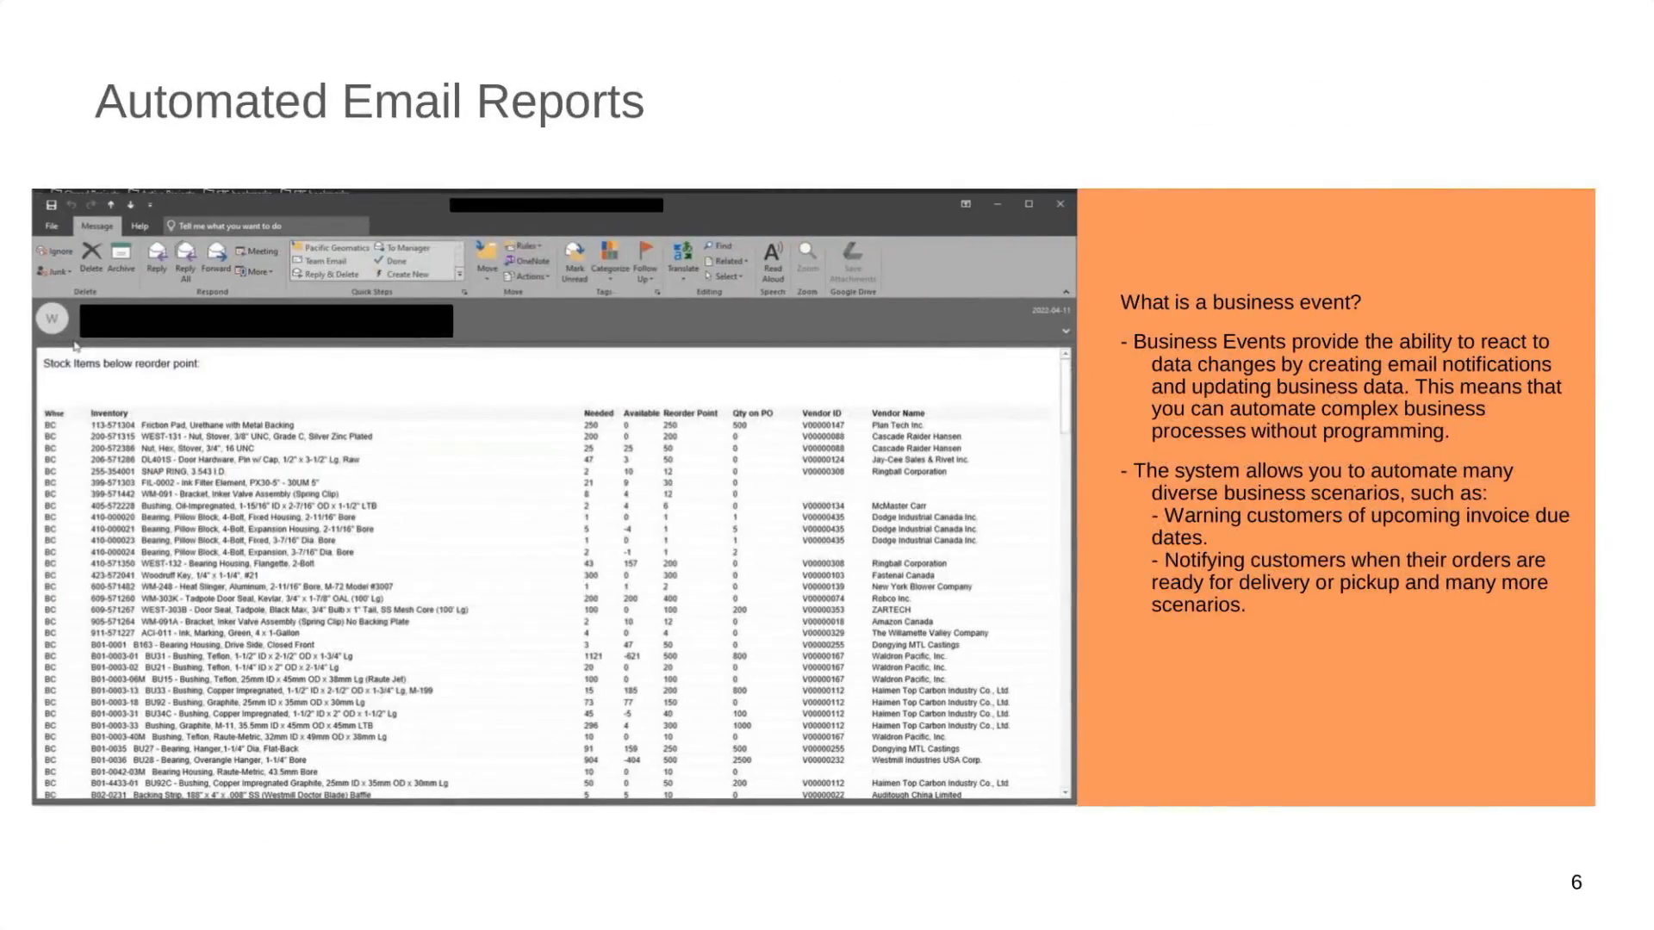
pyautogui.press('Right')
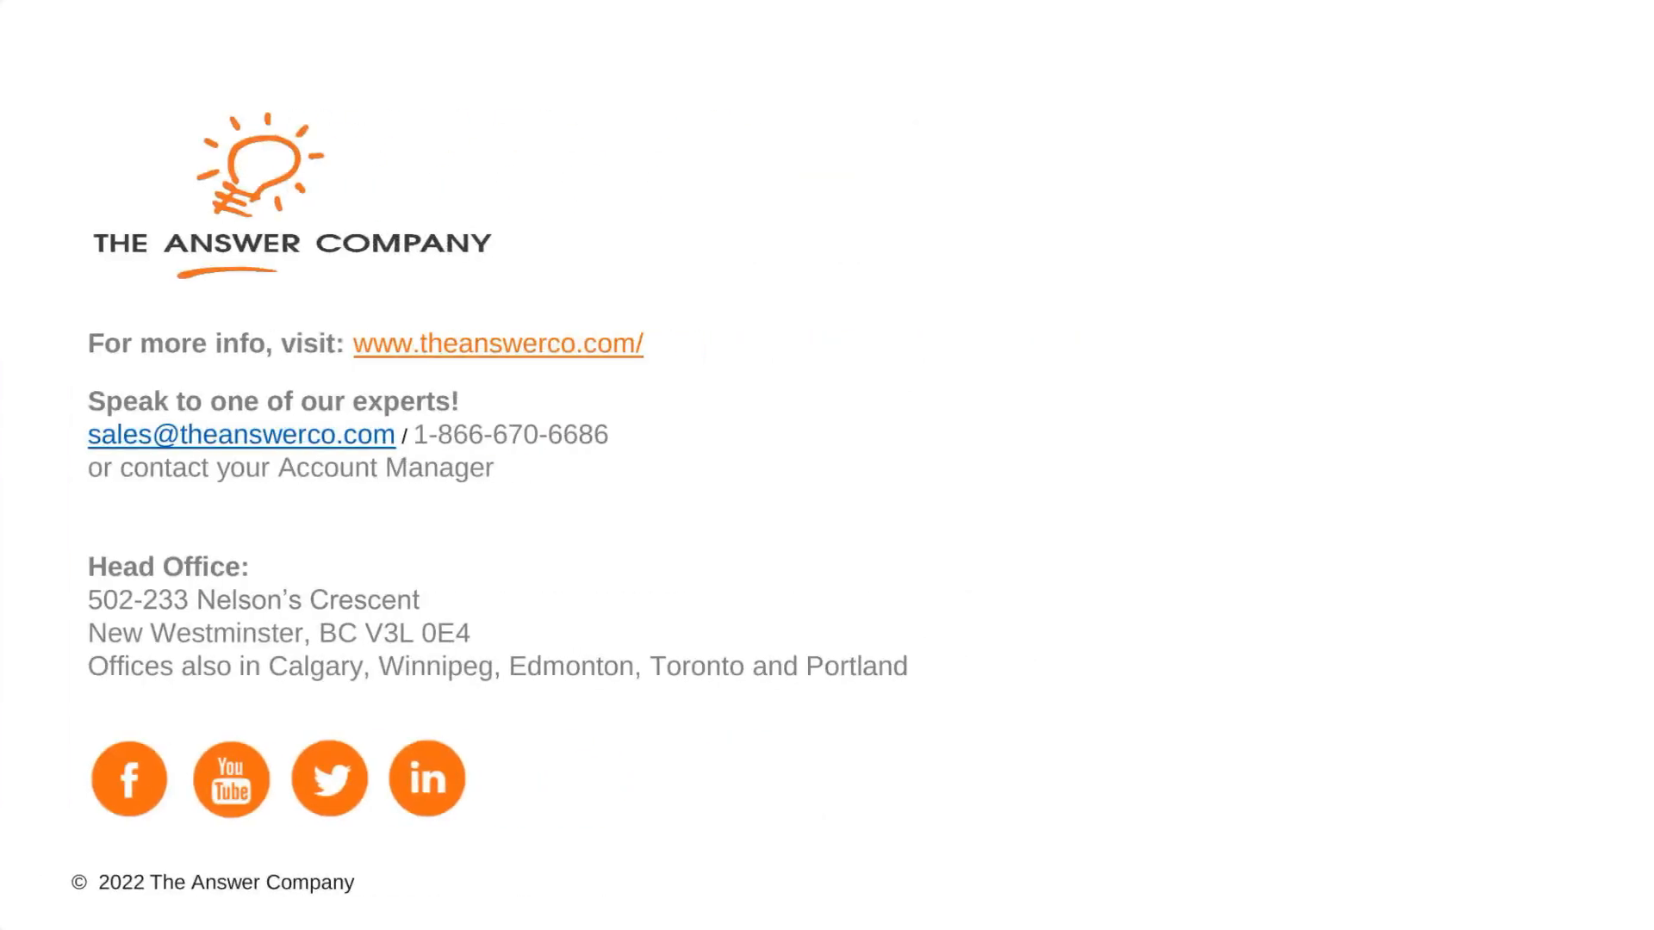